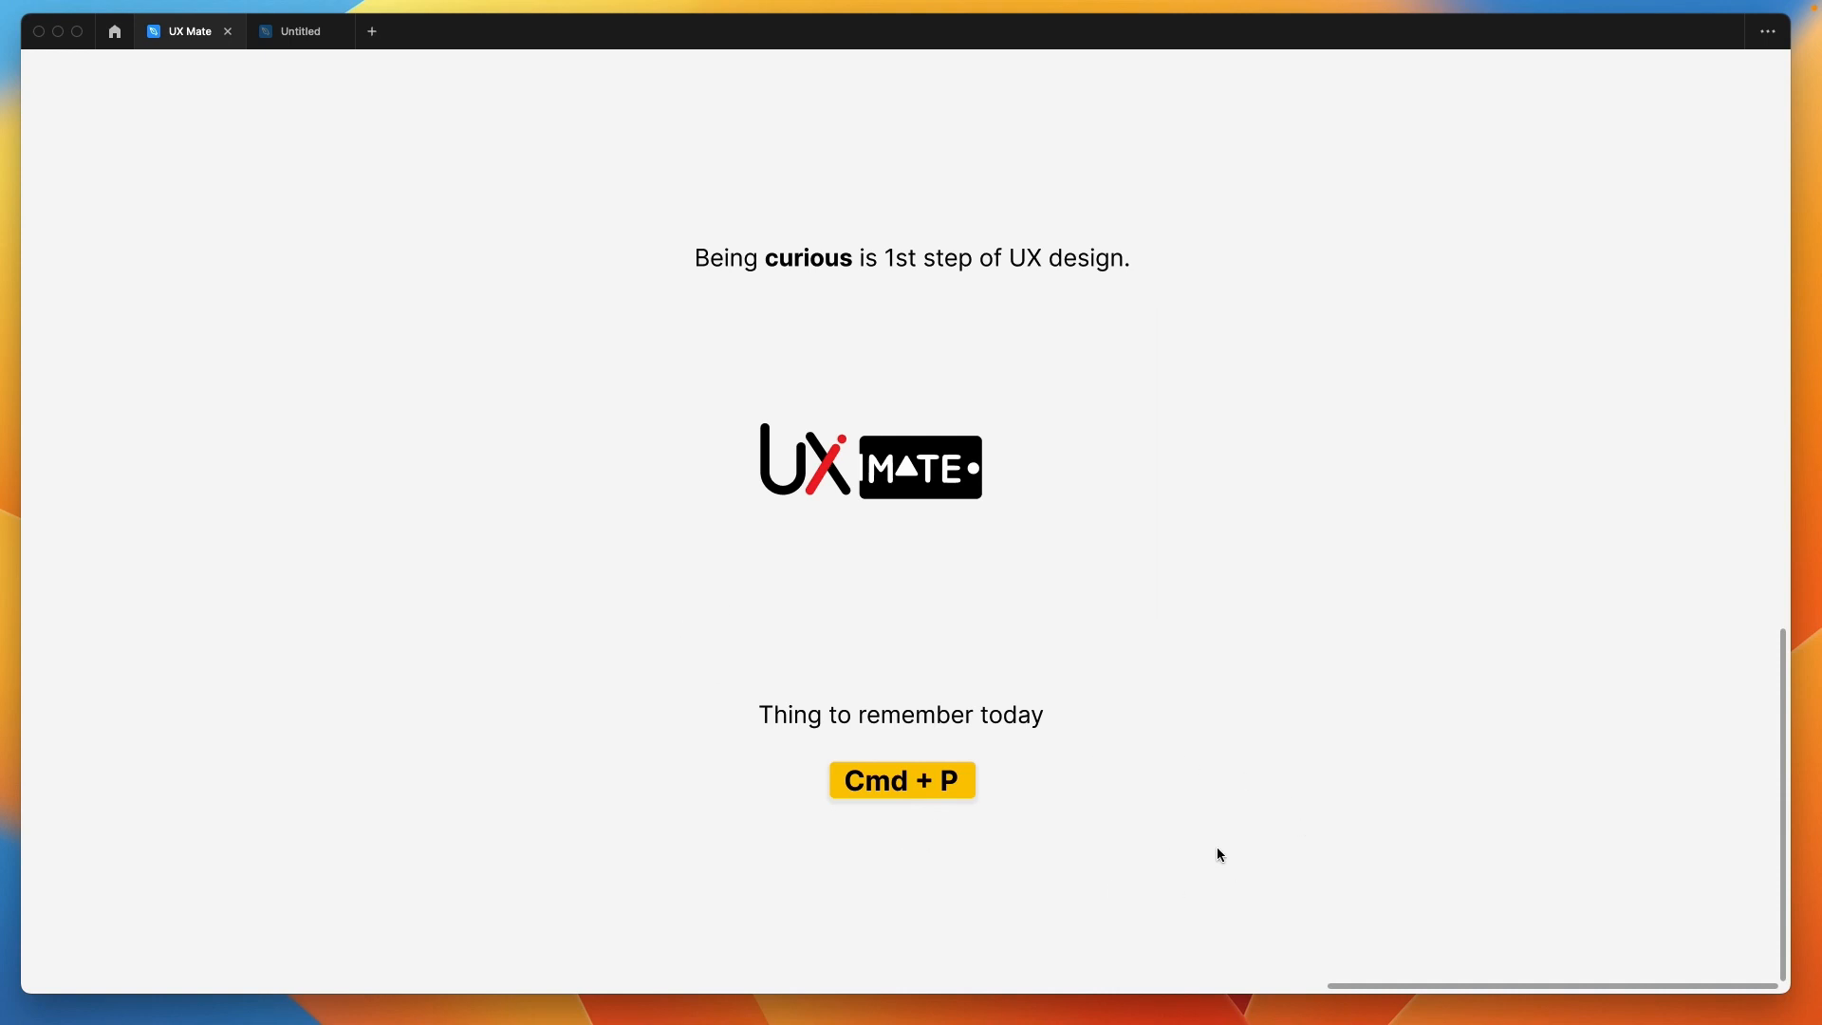
Search the quick actions for "colo" and clear the query
key("super+p")
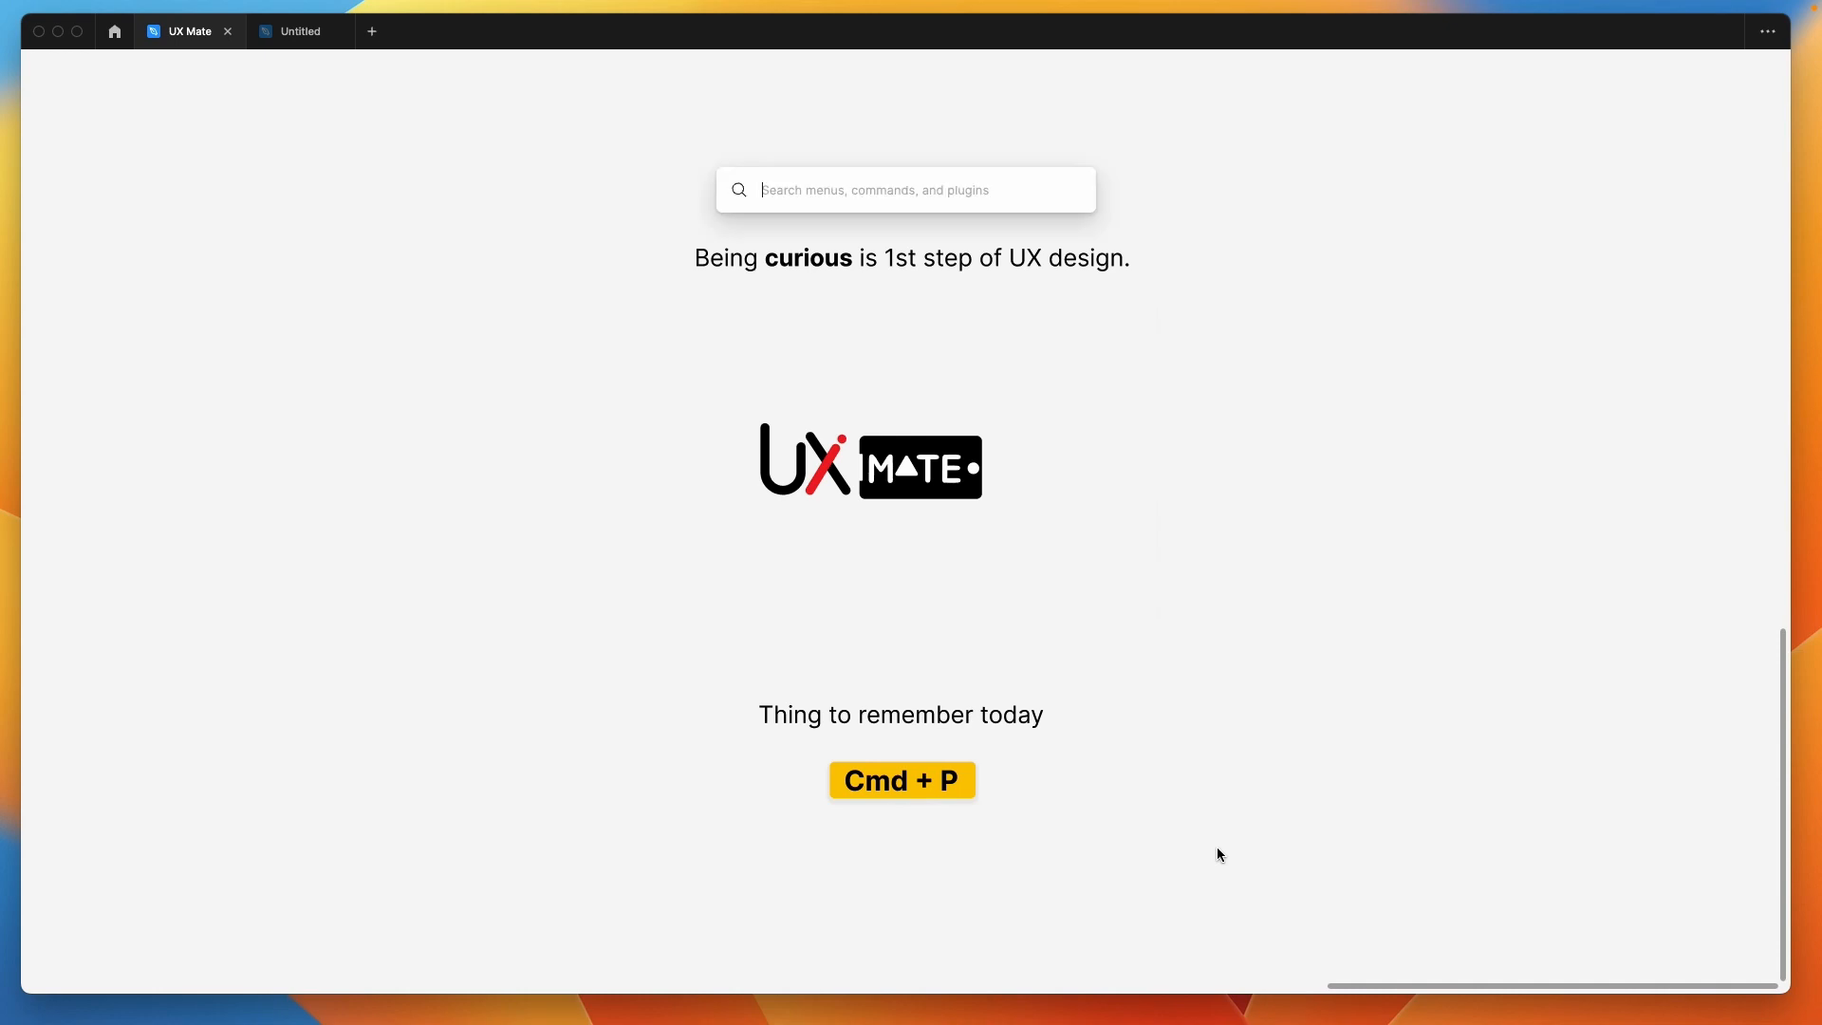
type("co")
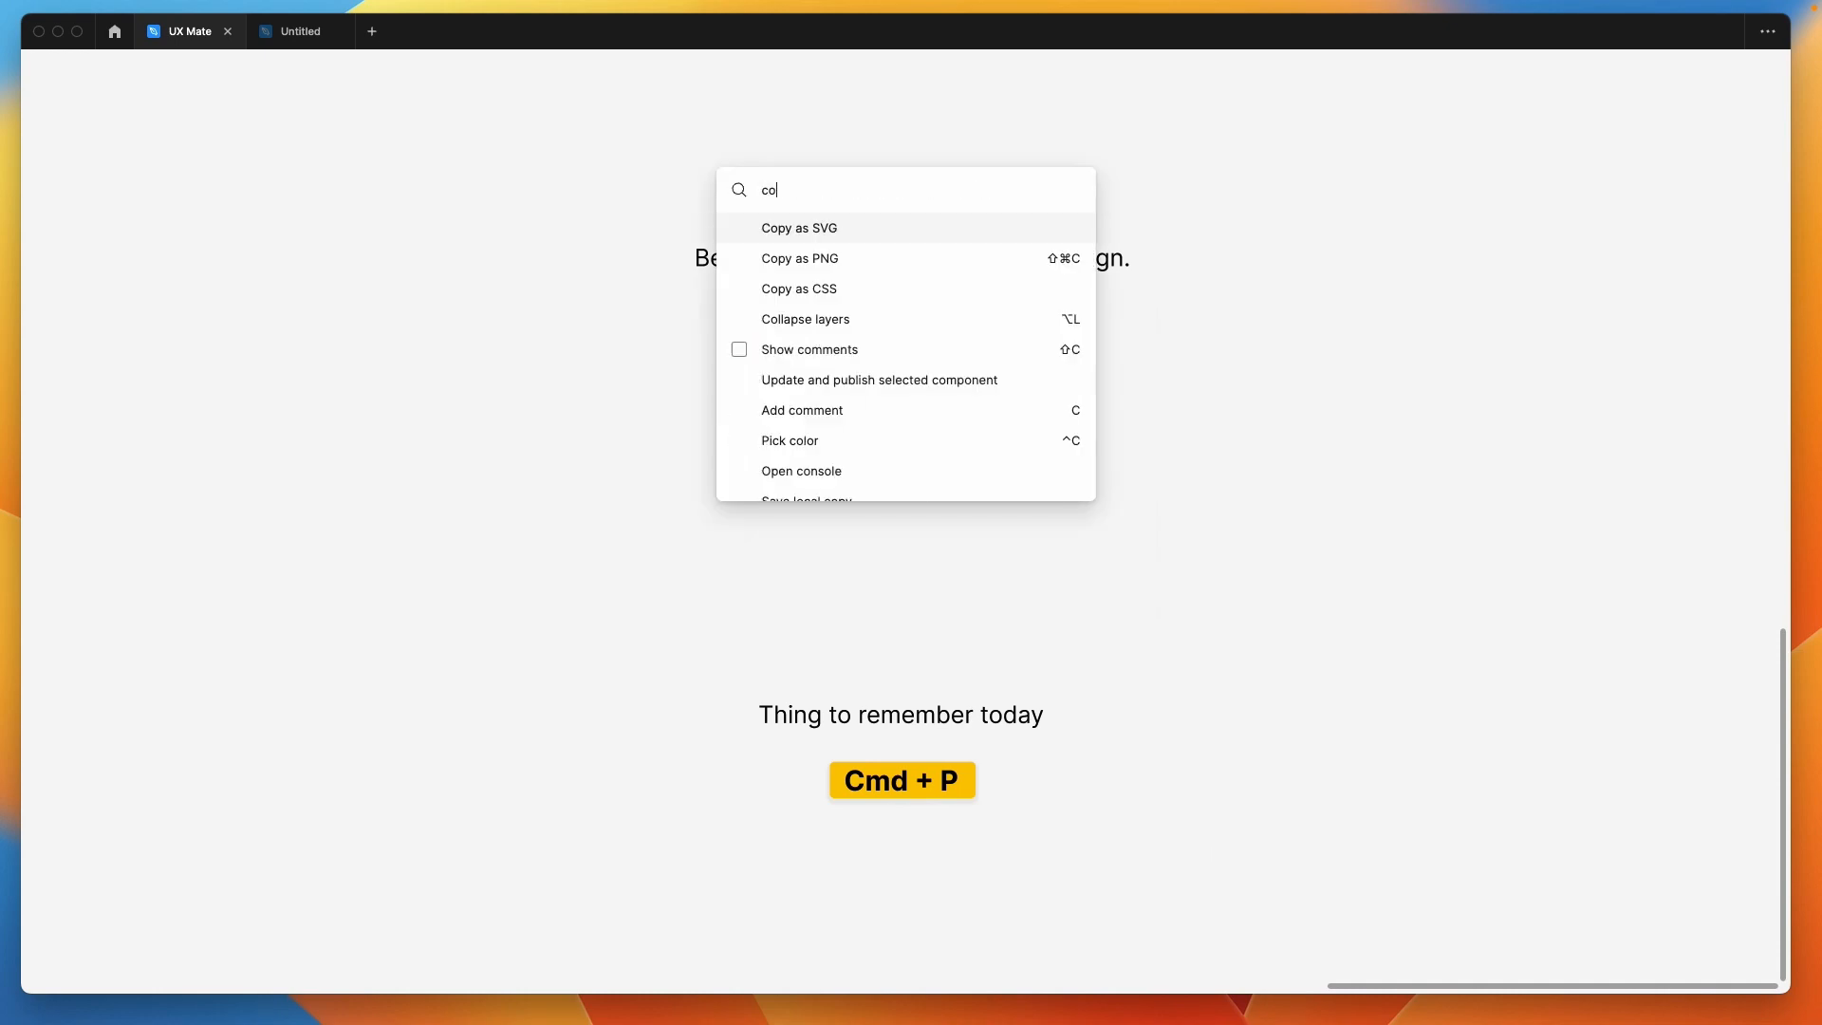
type("lo")
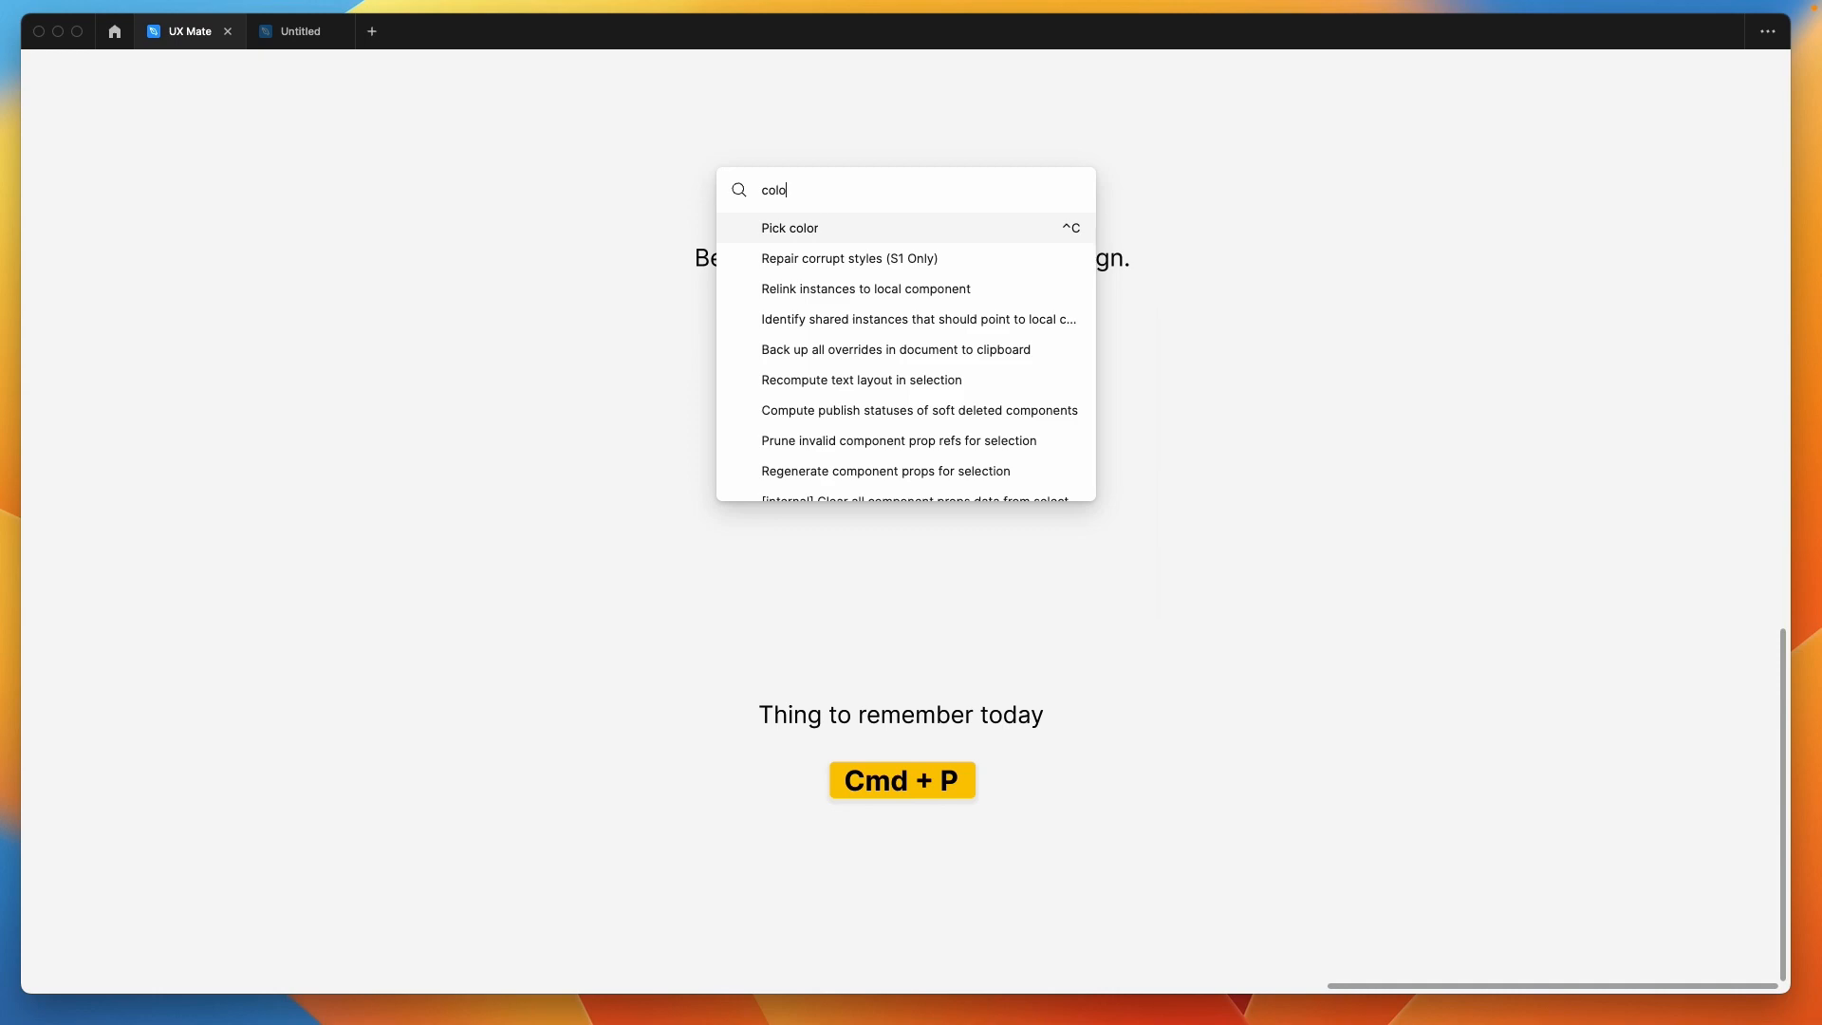
type("\\\\")
key("BackSpace")
key("BackSpace")
key("BackSpace")
key("BackSpace")
key("BackSpace")
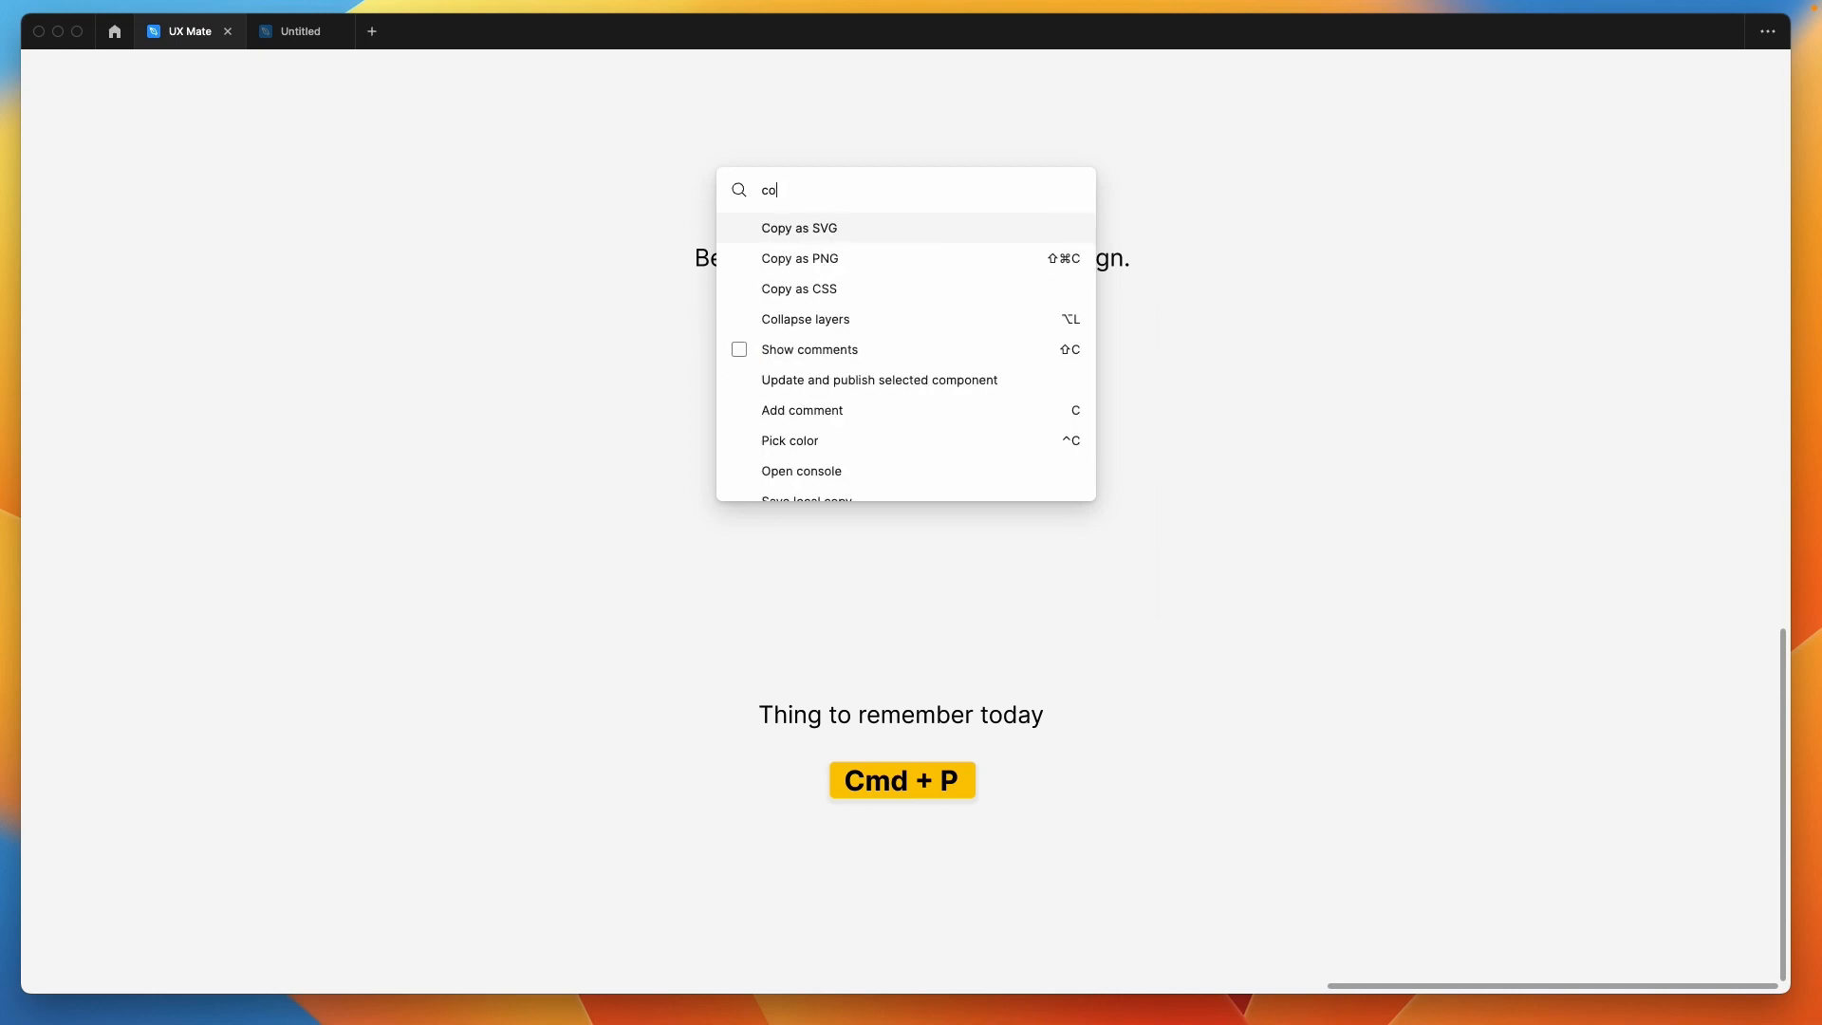
Search the quick actions for "ico", clear the query and close the search
type("ico")
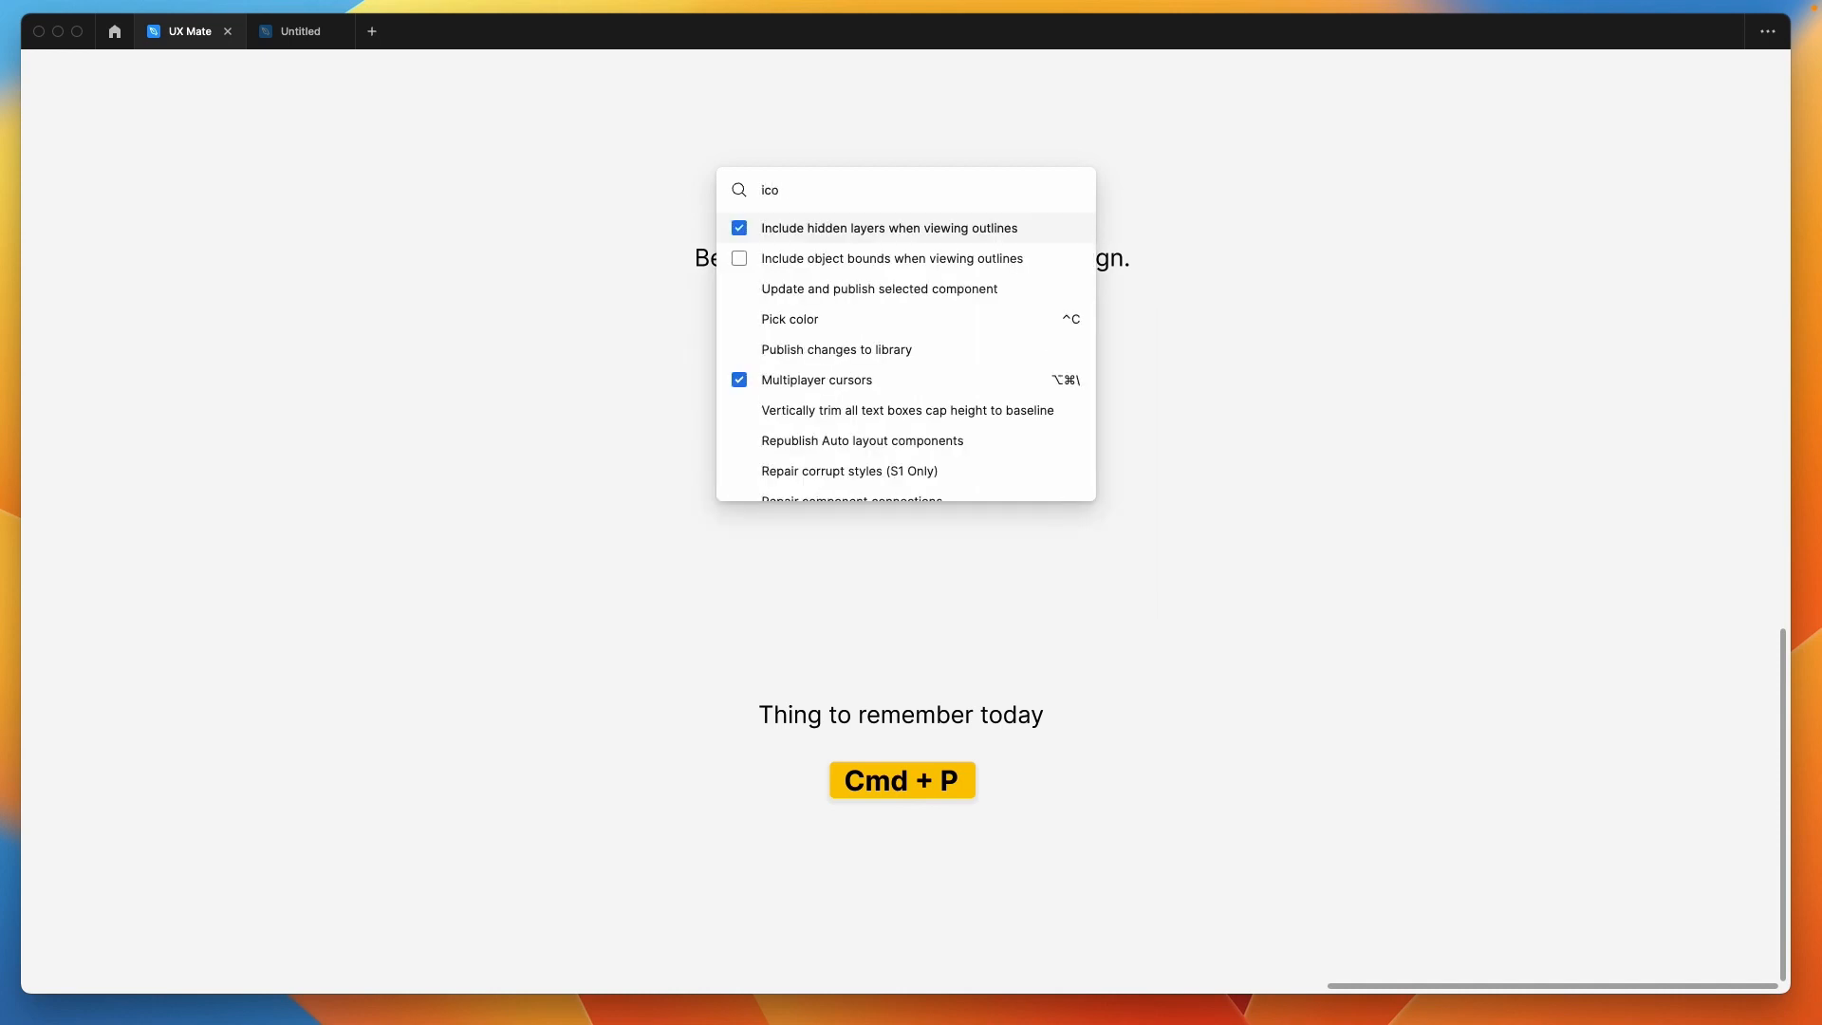
key("BackSpace")
key("BackSpace")
key("BackSpace")
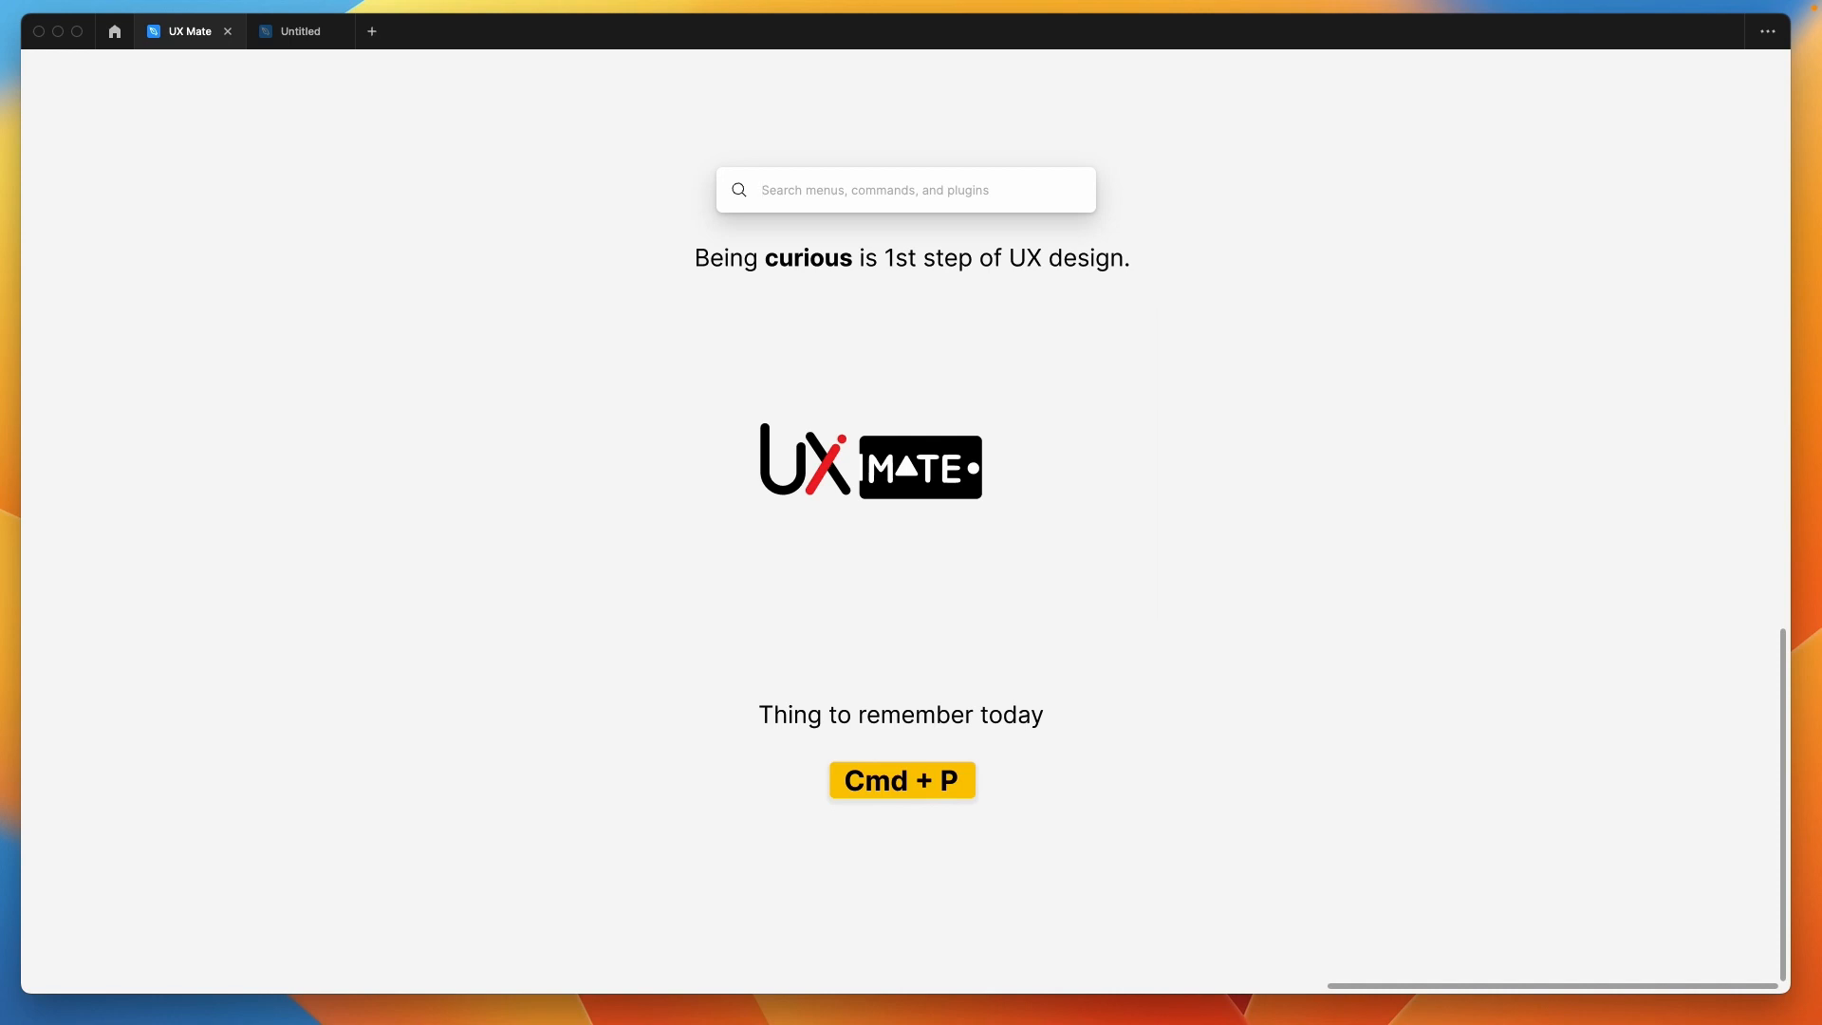
left_click(1295, 751)
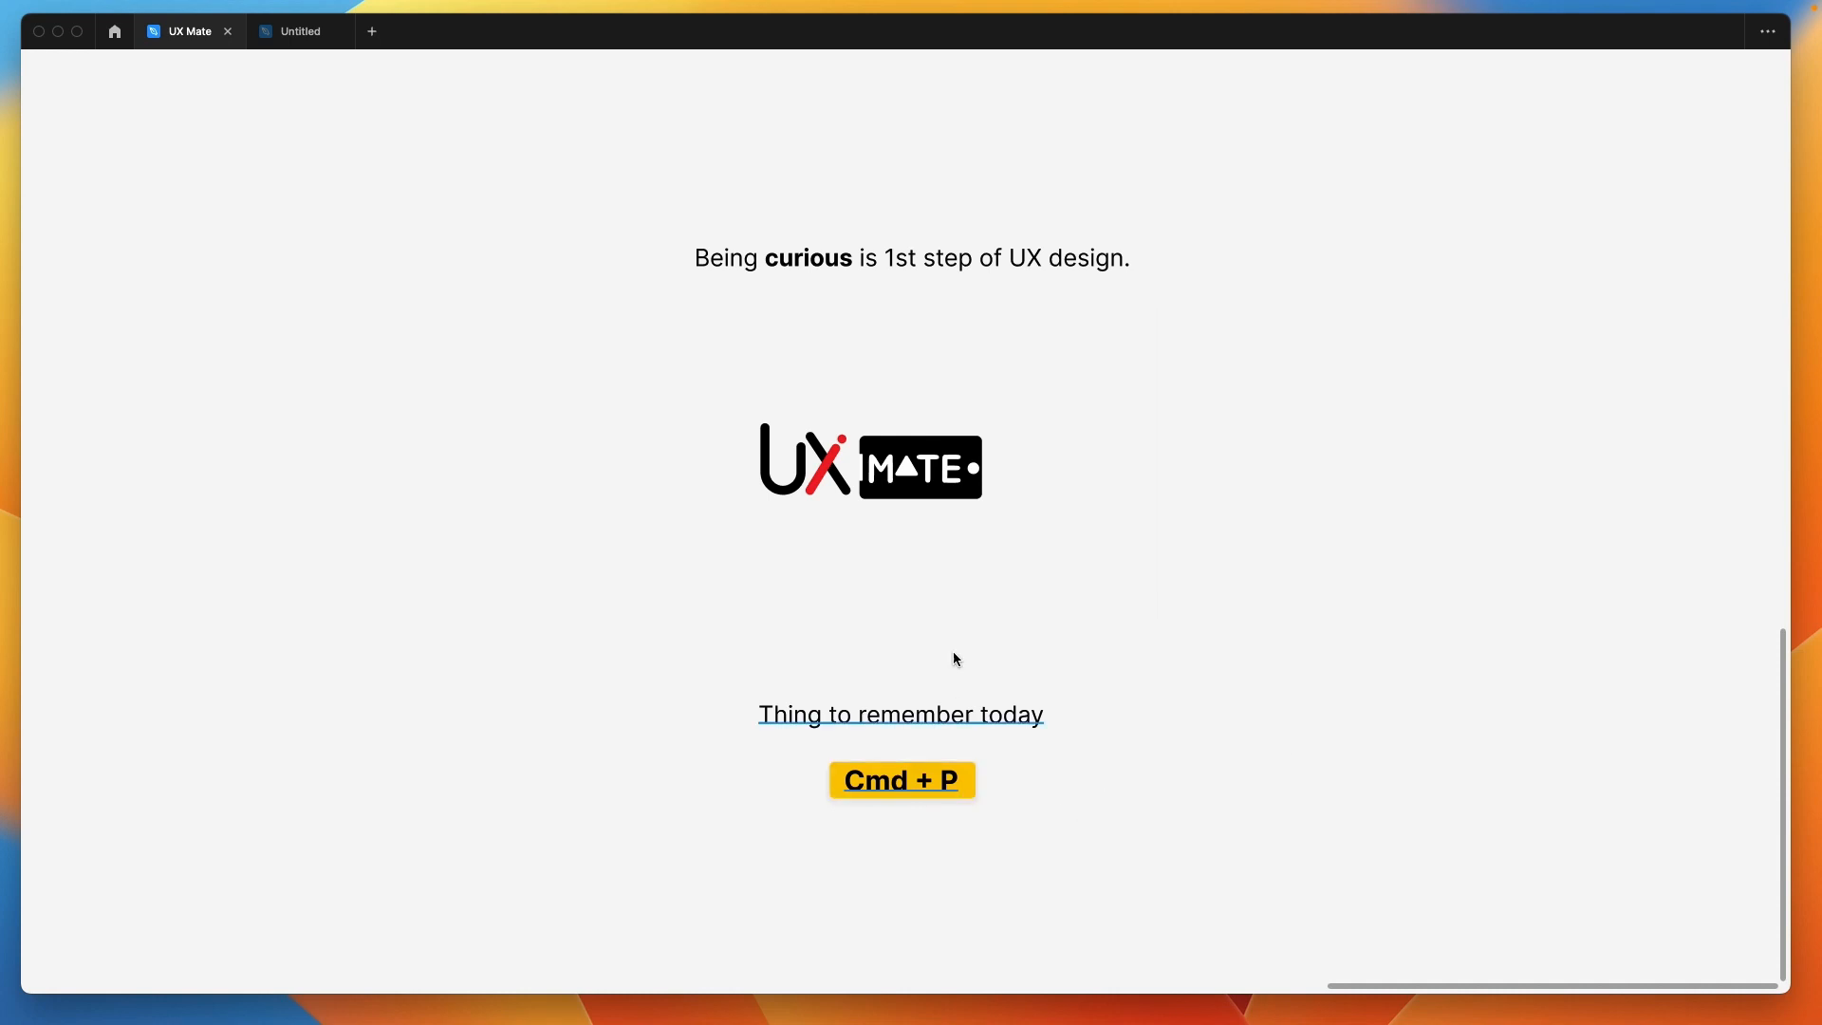
Bring up the canvas context menu and the quick actions search, closing each without running a command
right_click(1200, 358)
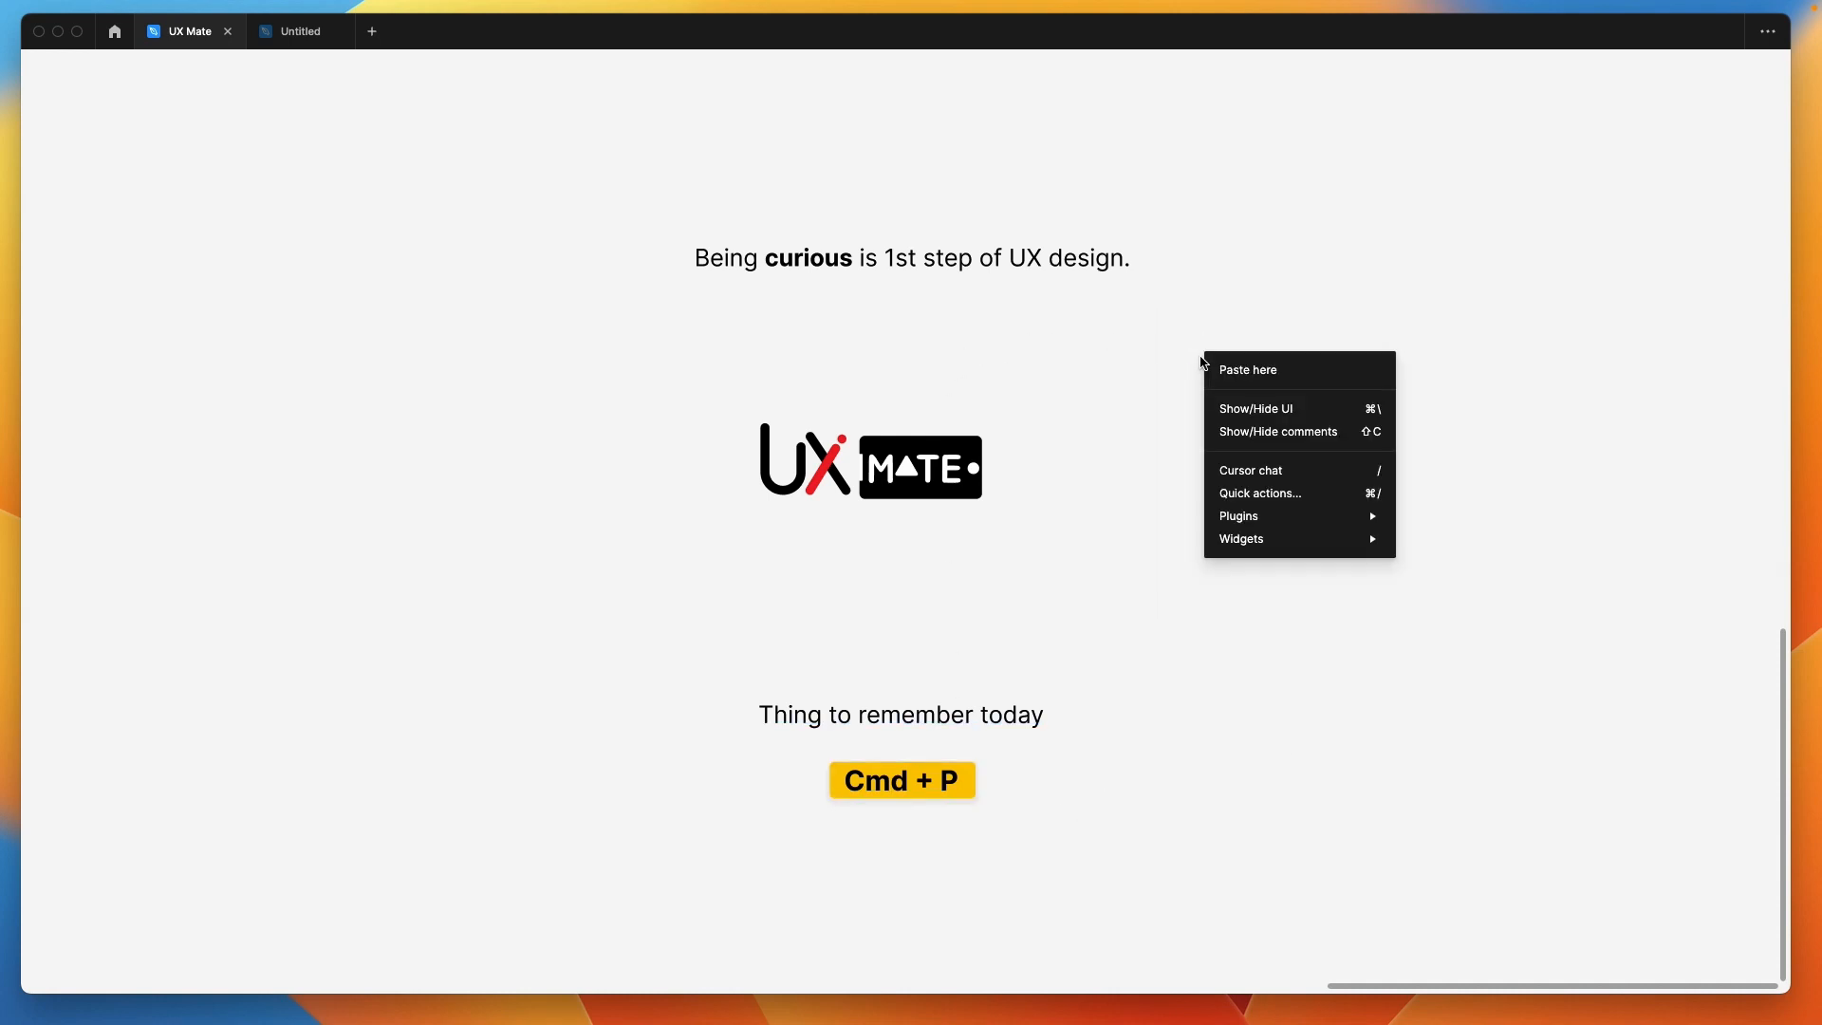
left_click(1122, 567)
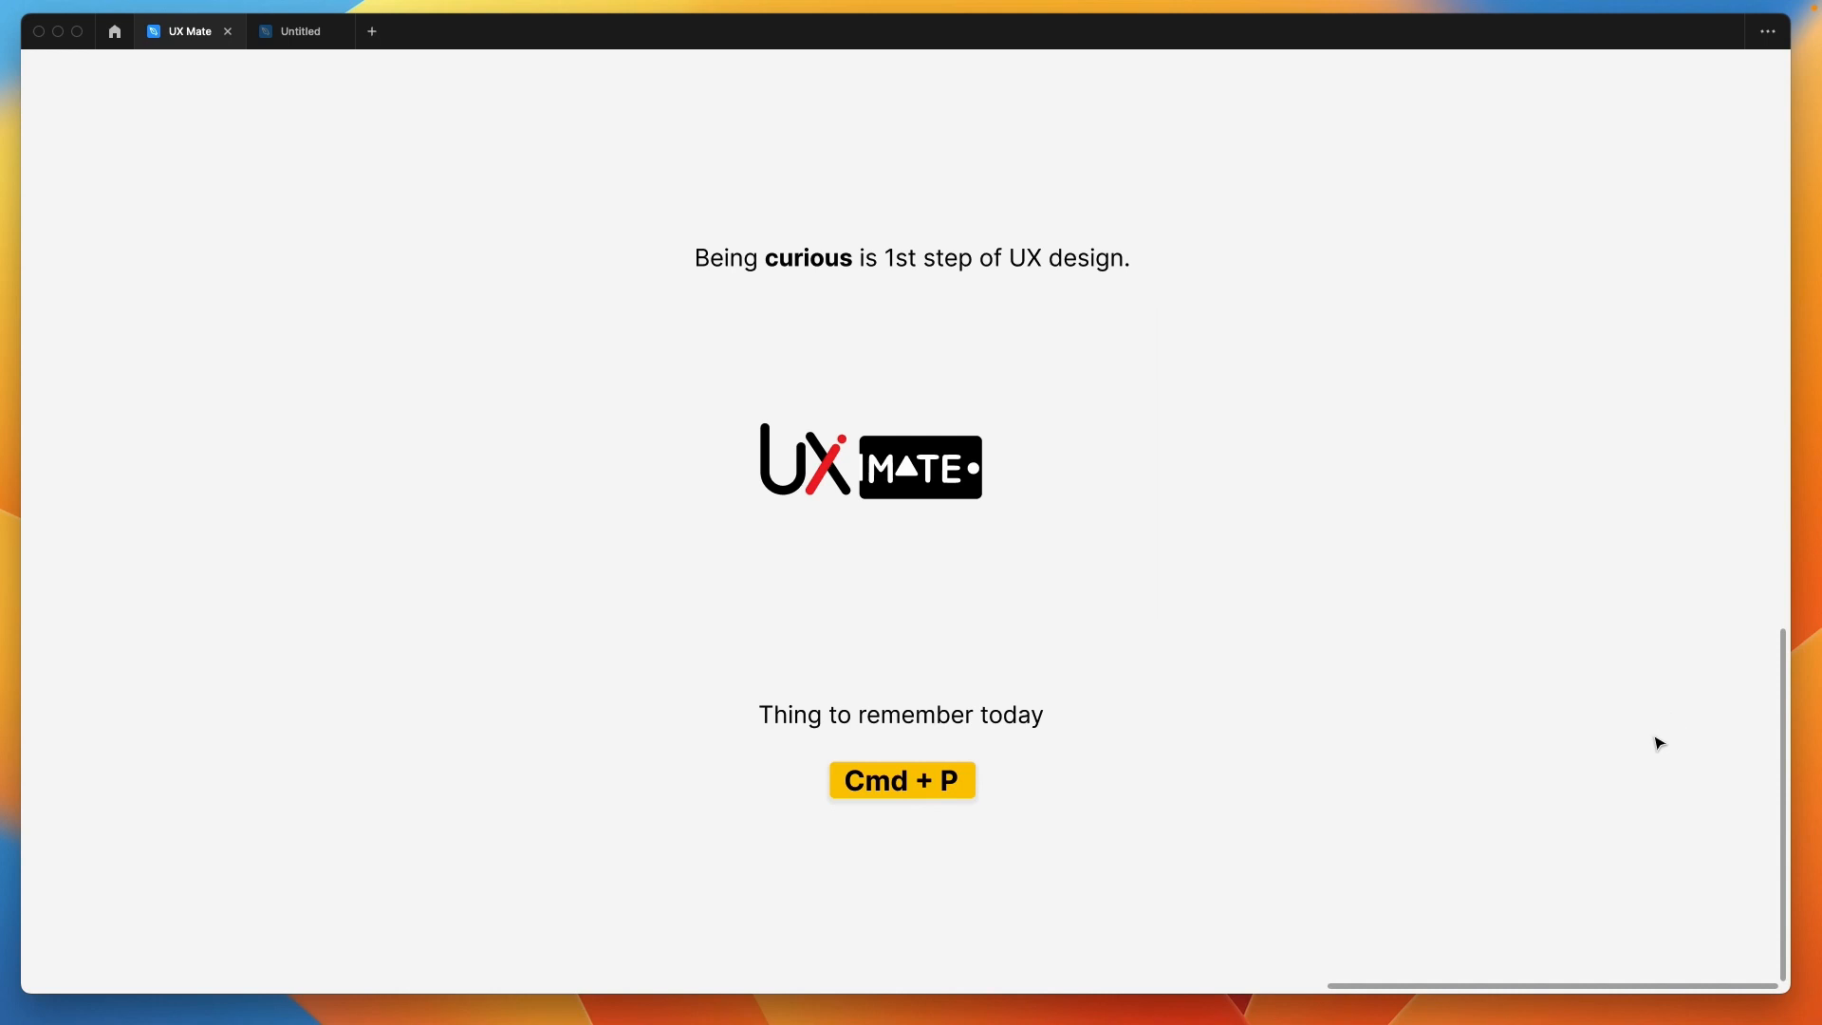
key("super+p")
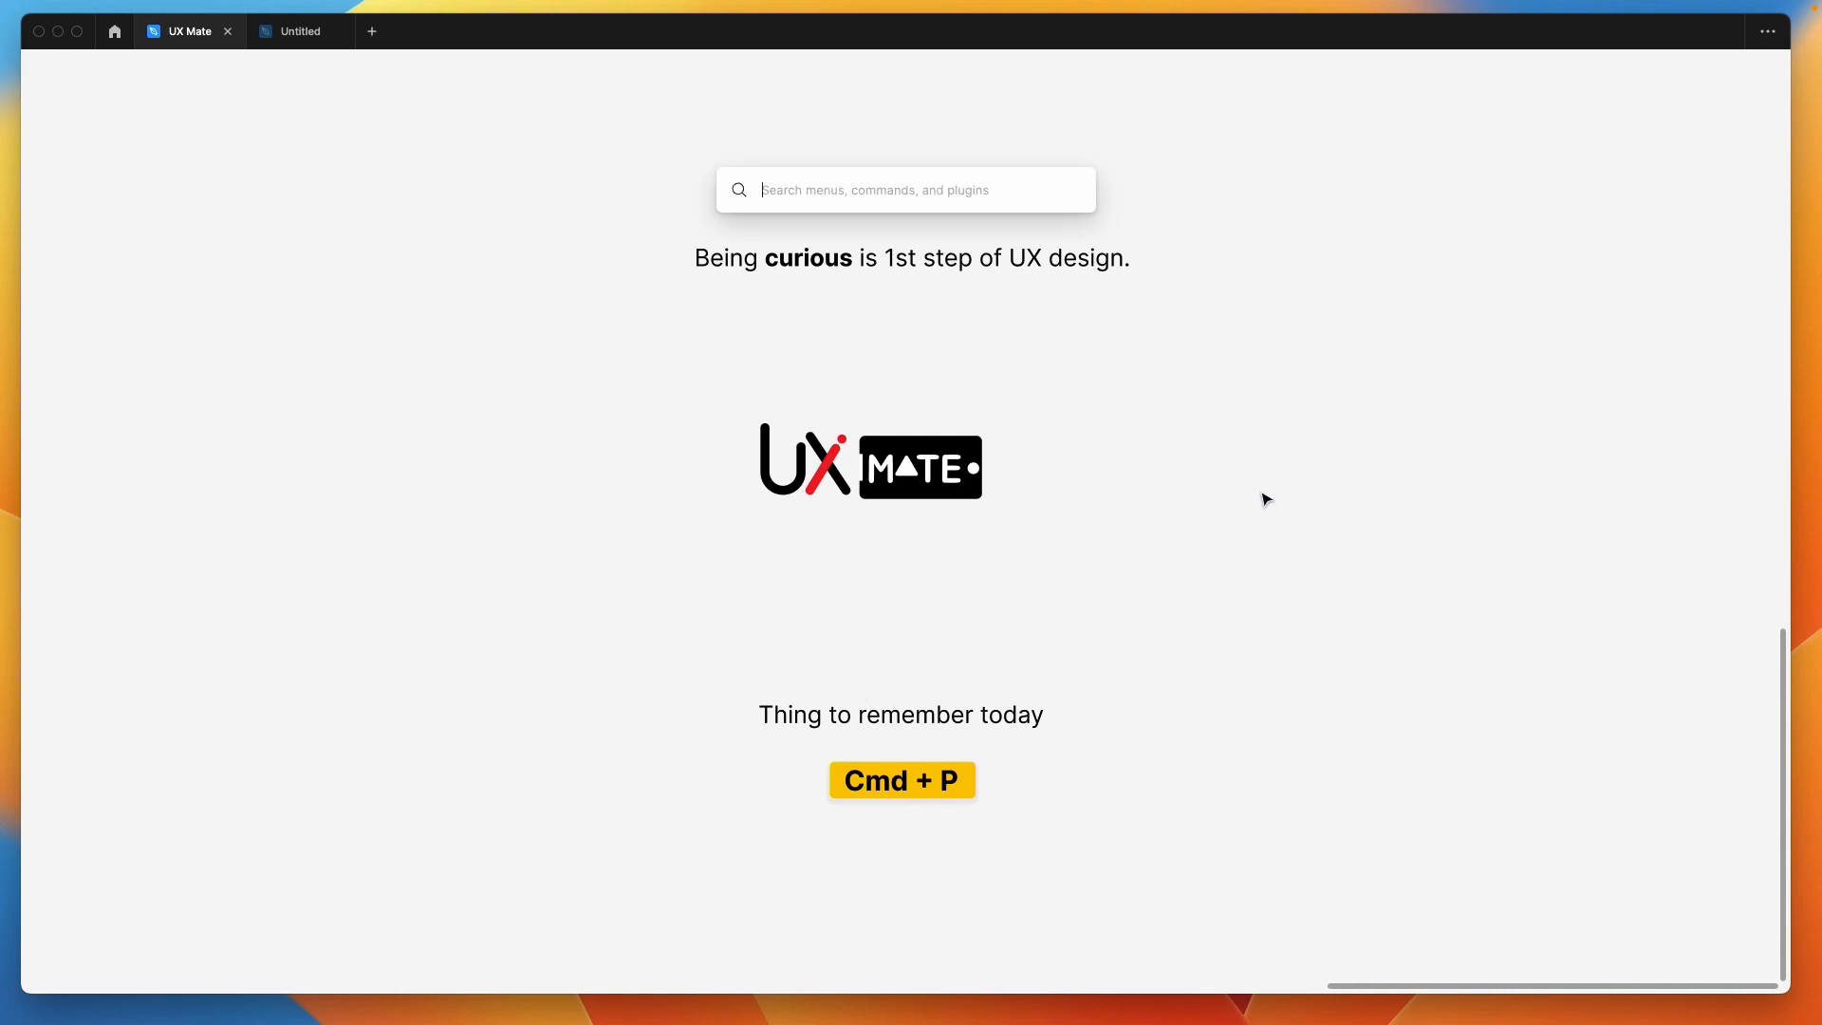
key("Escape")
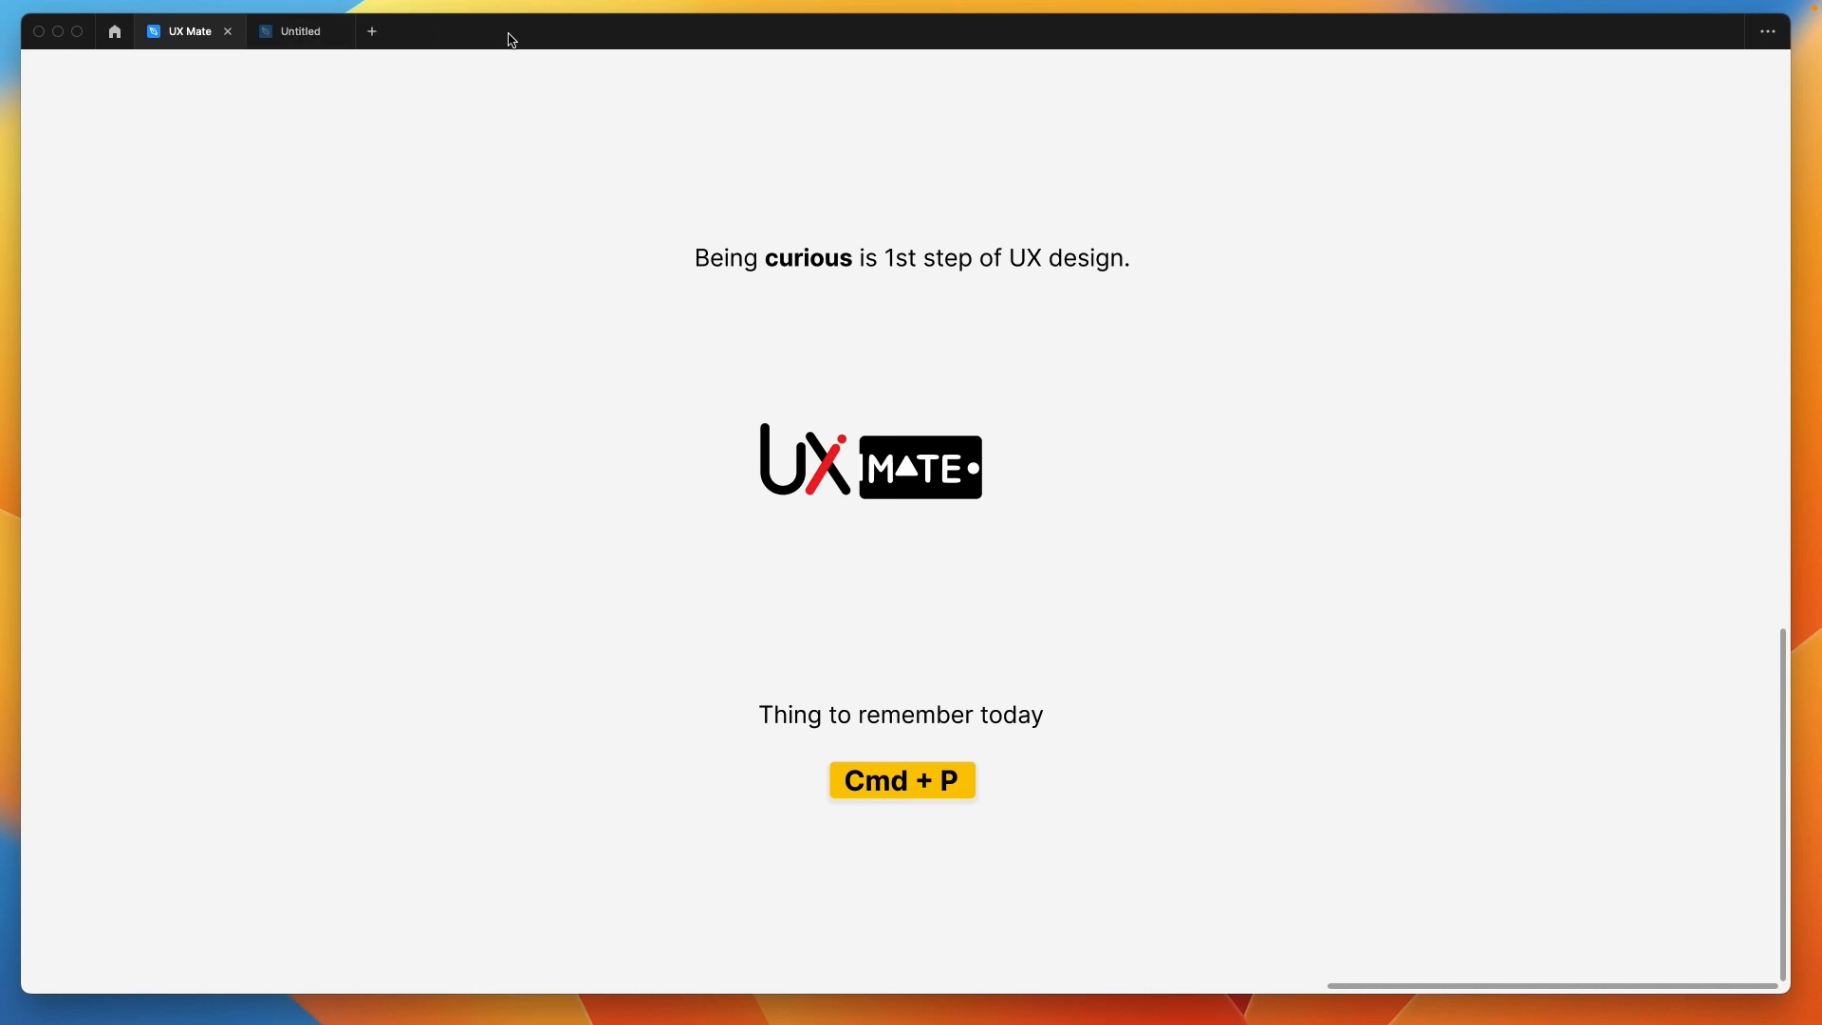
Switch back and forth between the UX Mate and Untitled files, ending in the Untitled file
left_click(281, 35)
left_click(190, 35)
left_click(284, 36)
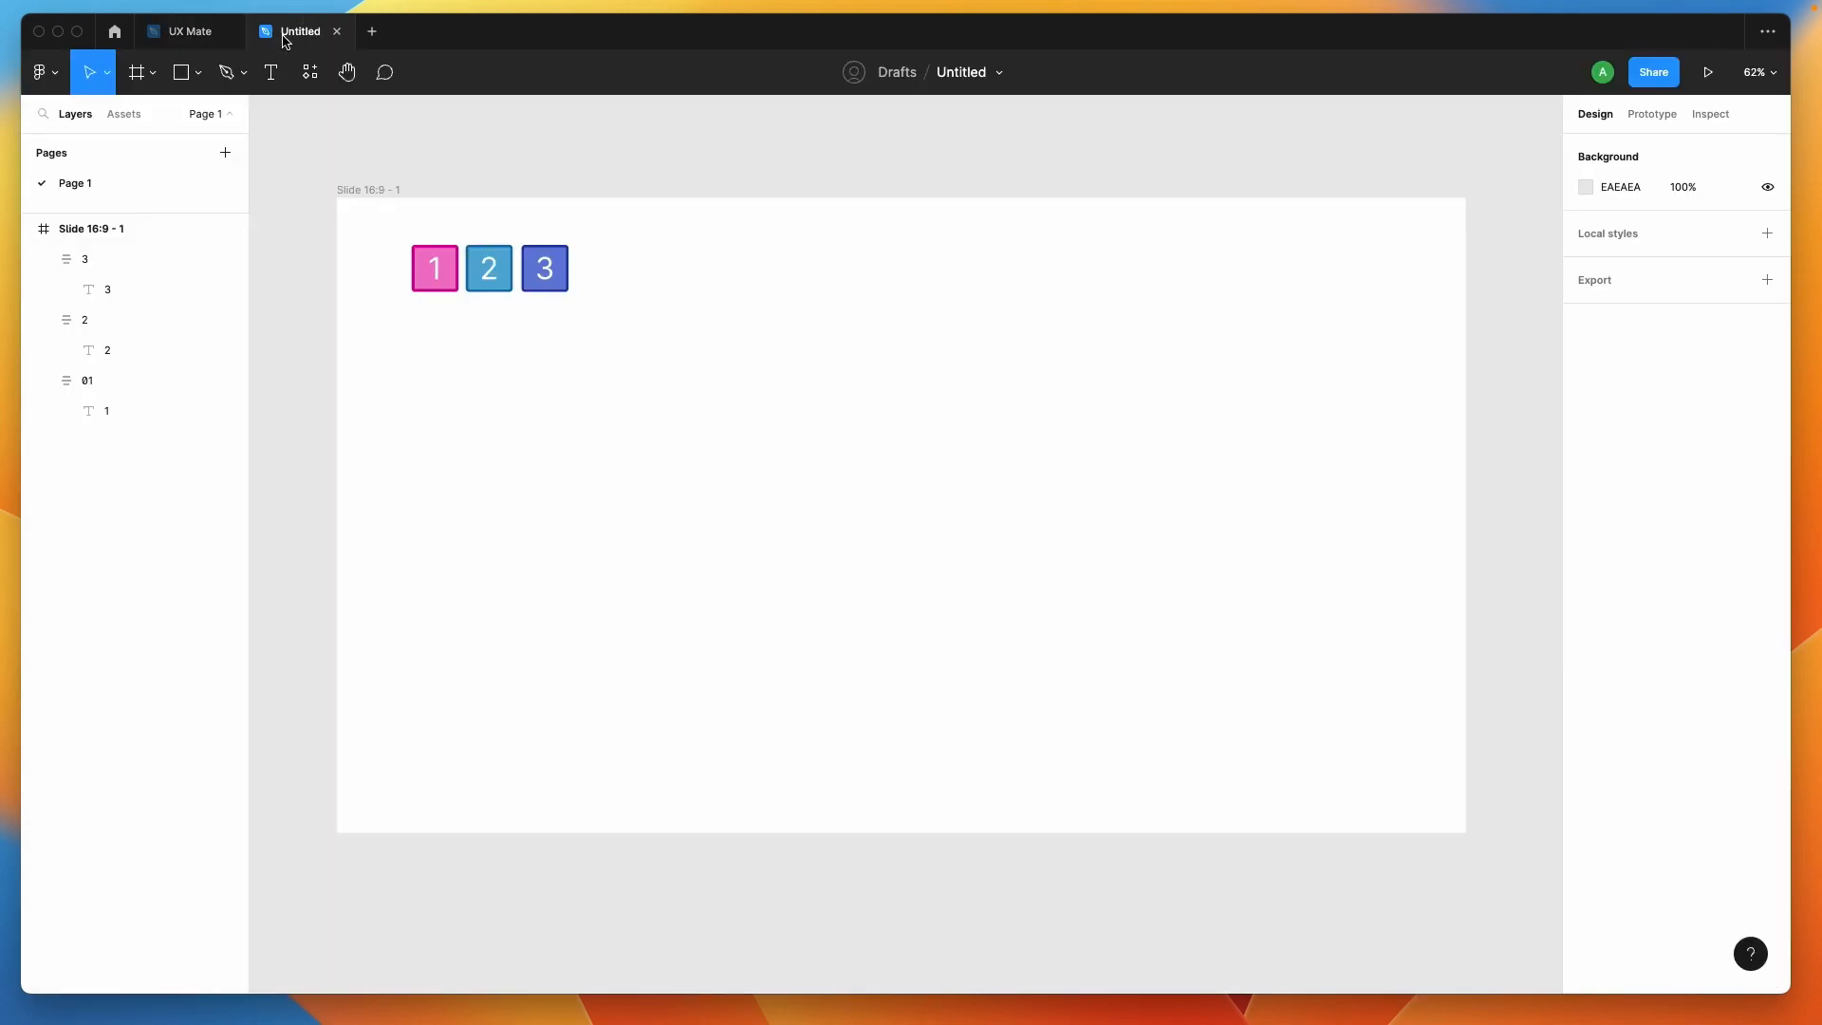
left_click(193, 42)
left_click(300, 38)
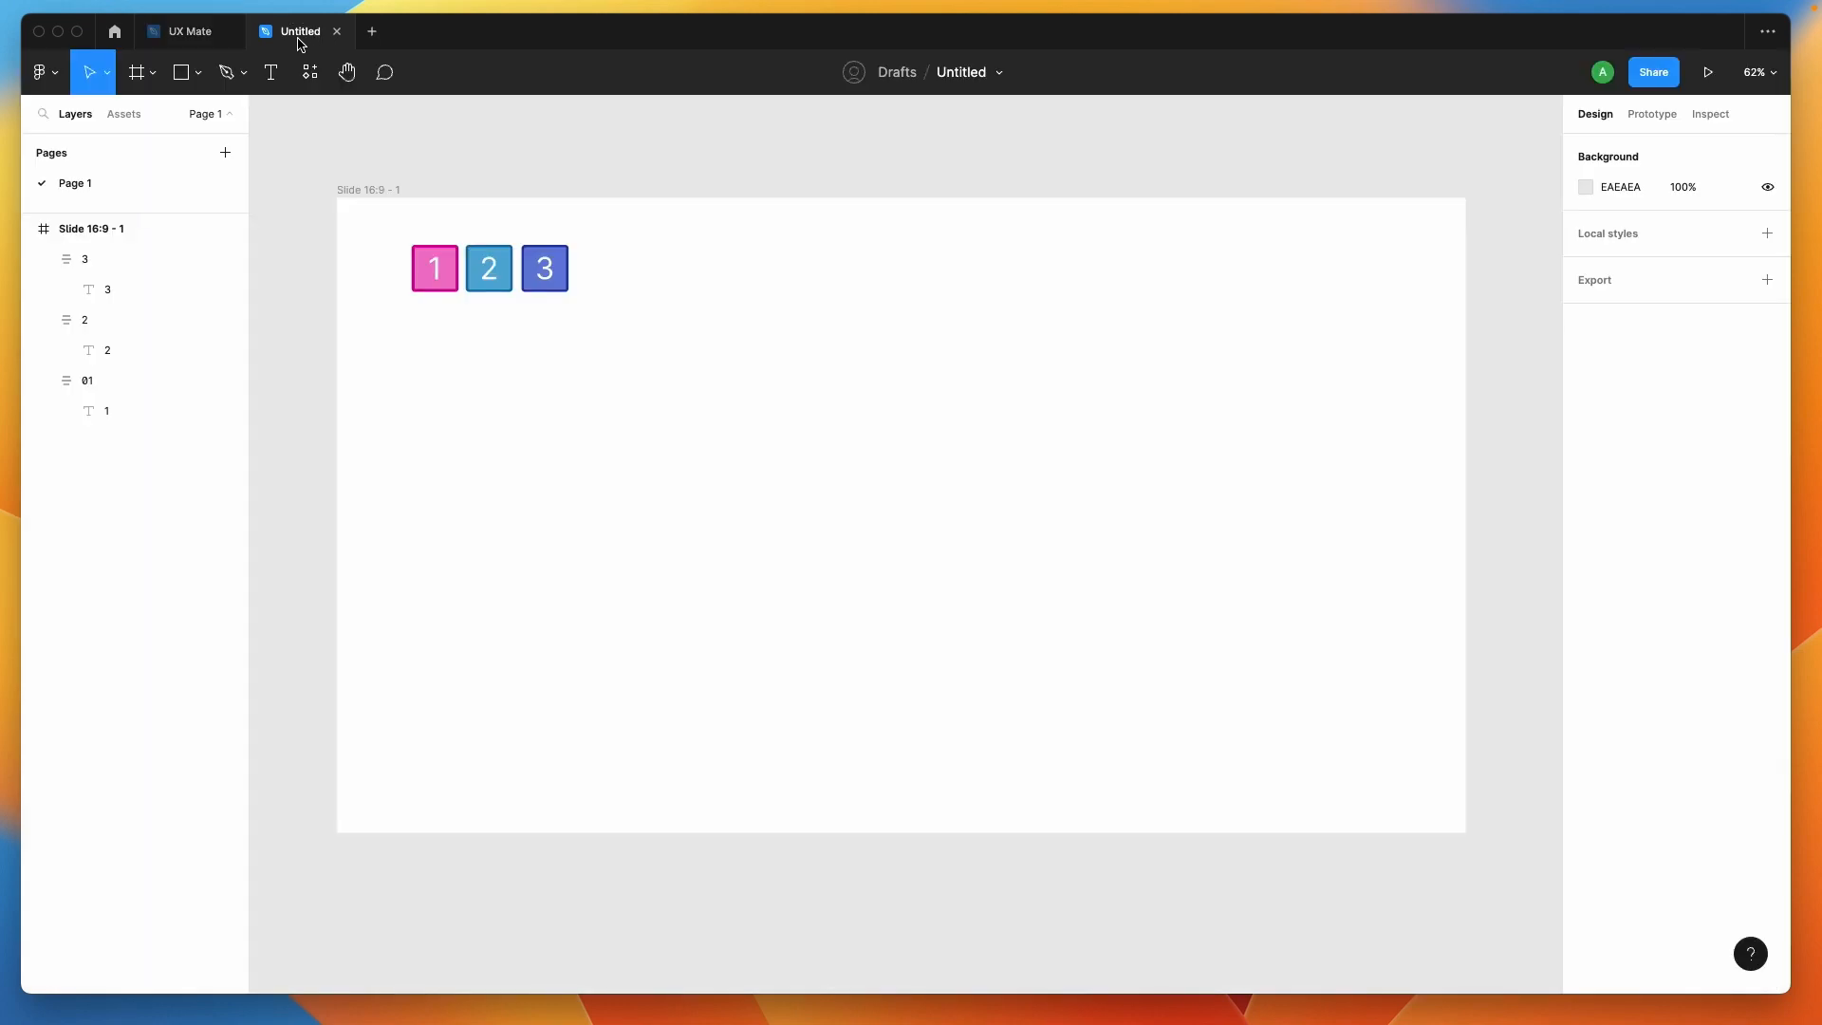
left_click(197, 43)
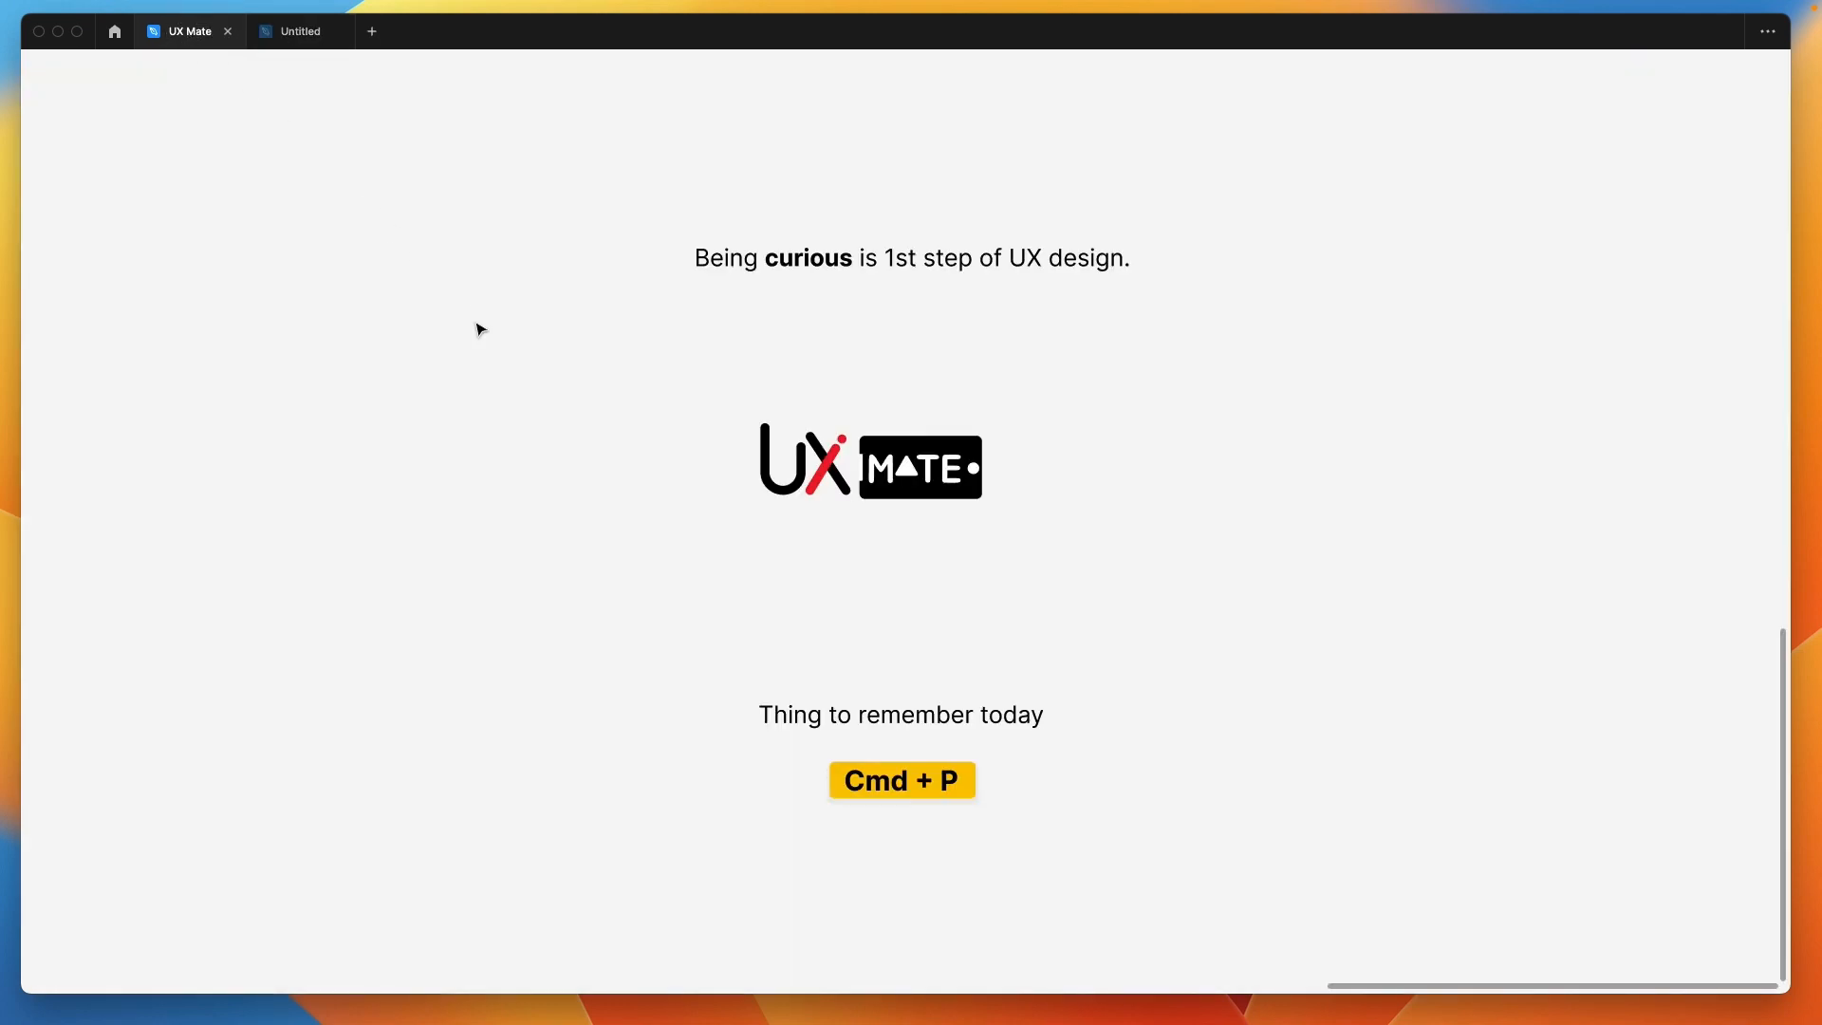
key("ctrl+Tab")
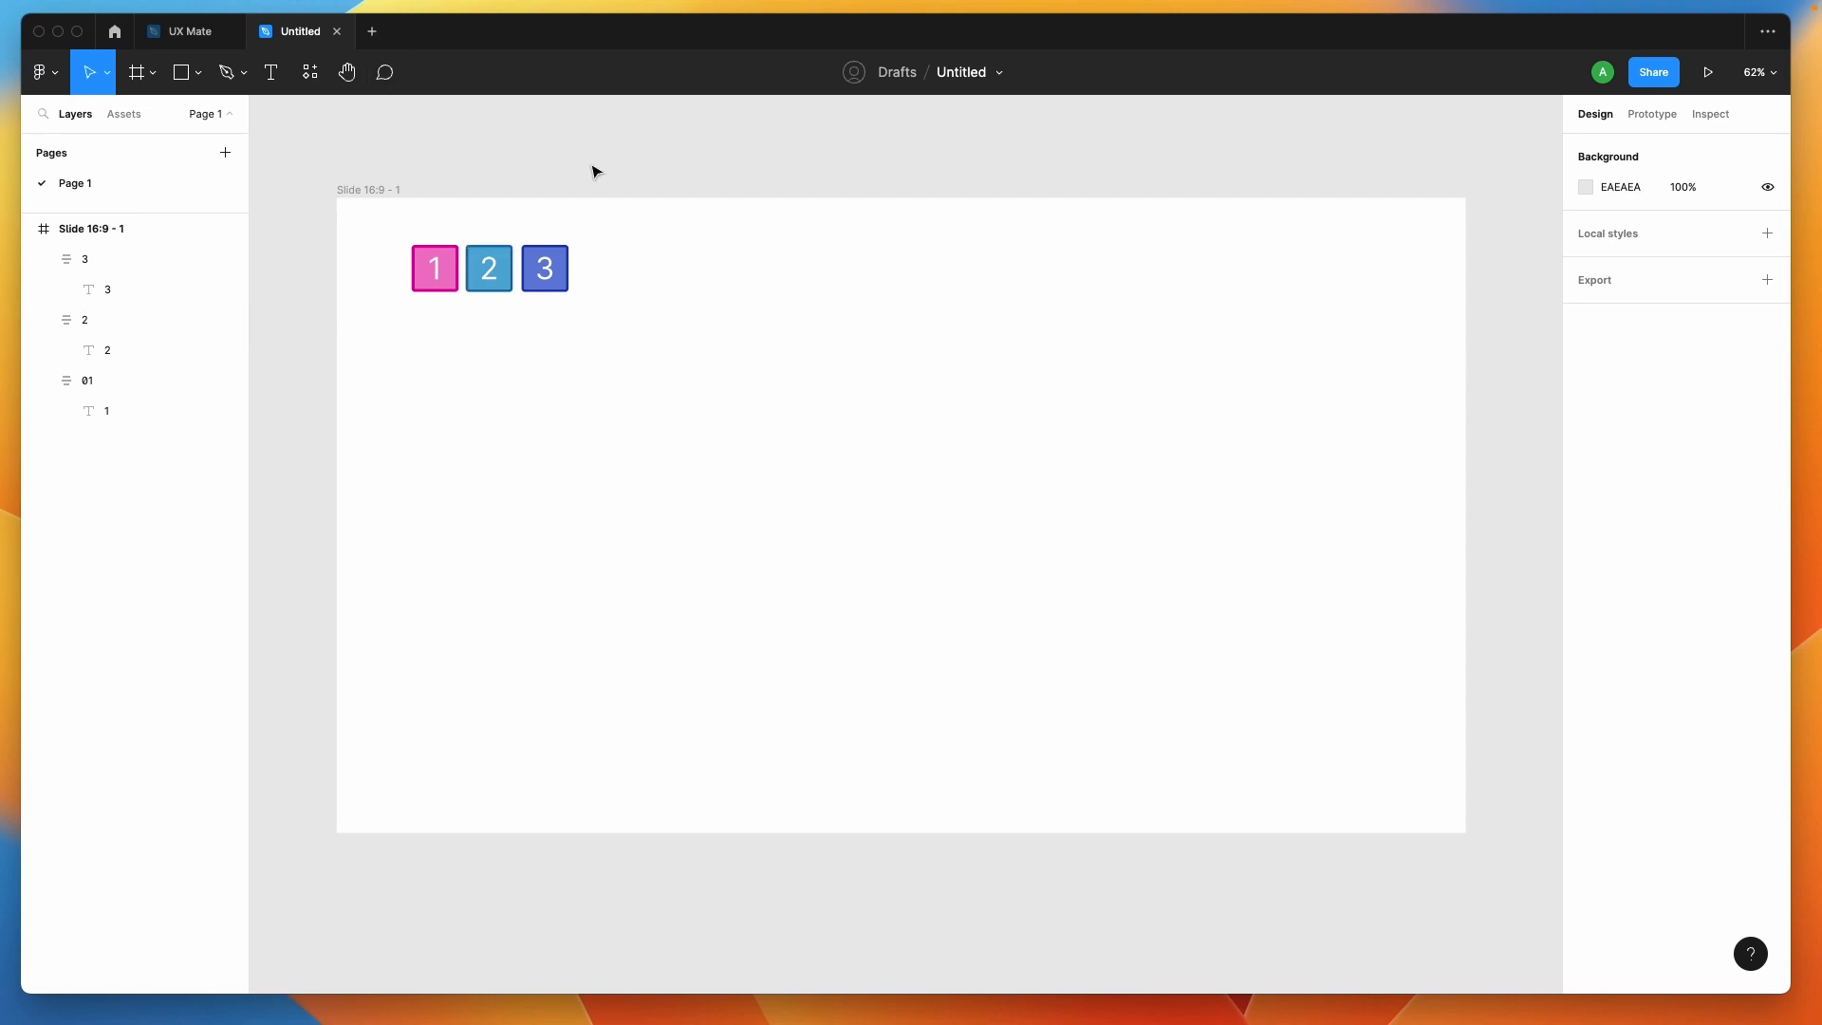
key("ctrl+Tab")
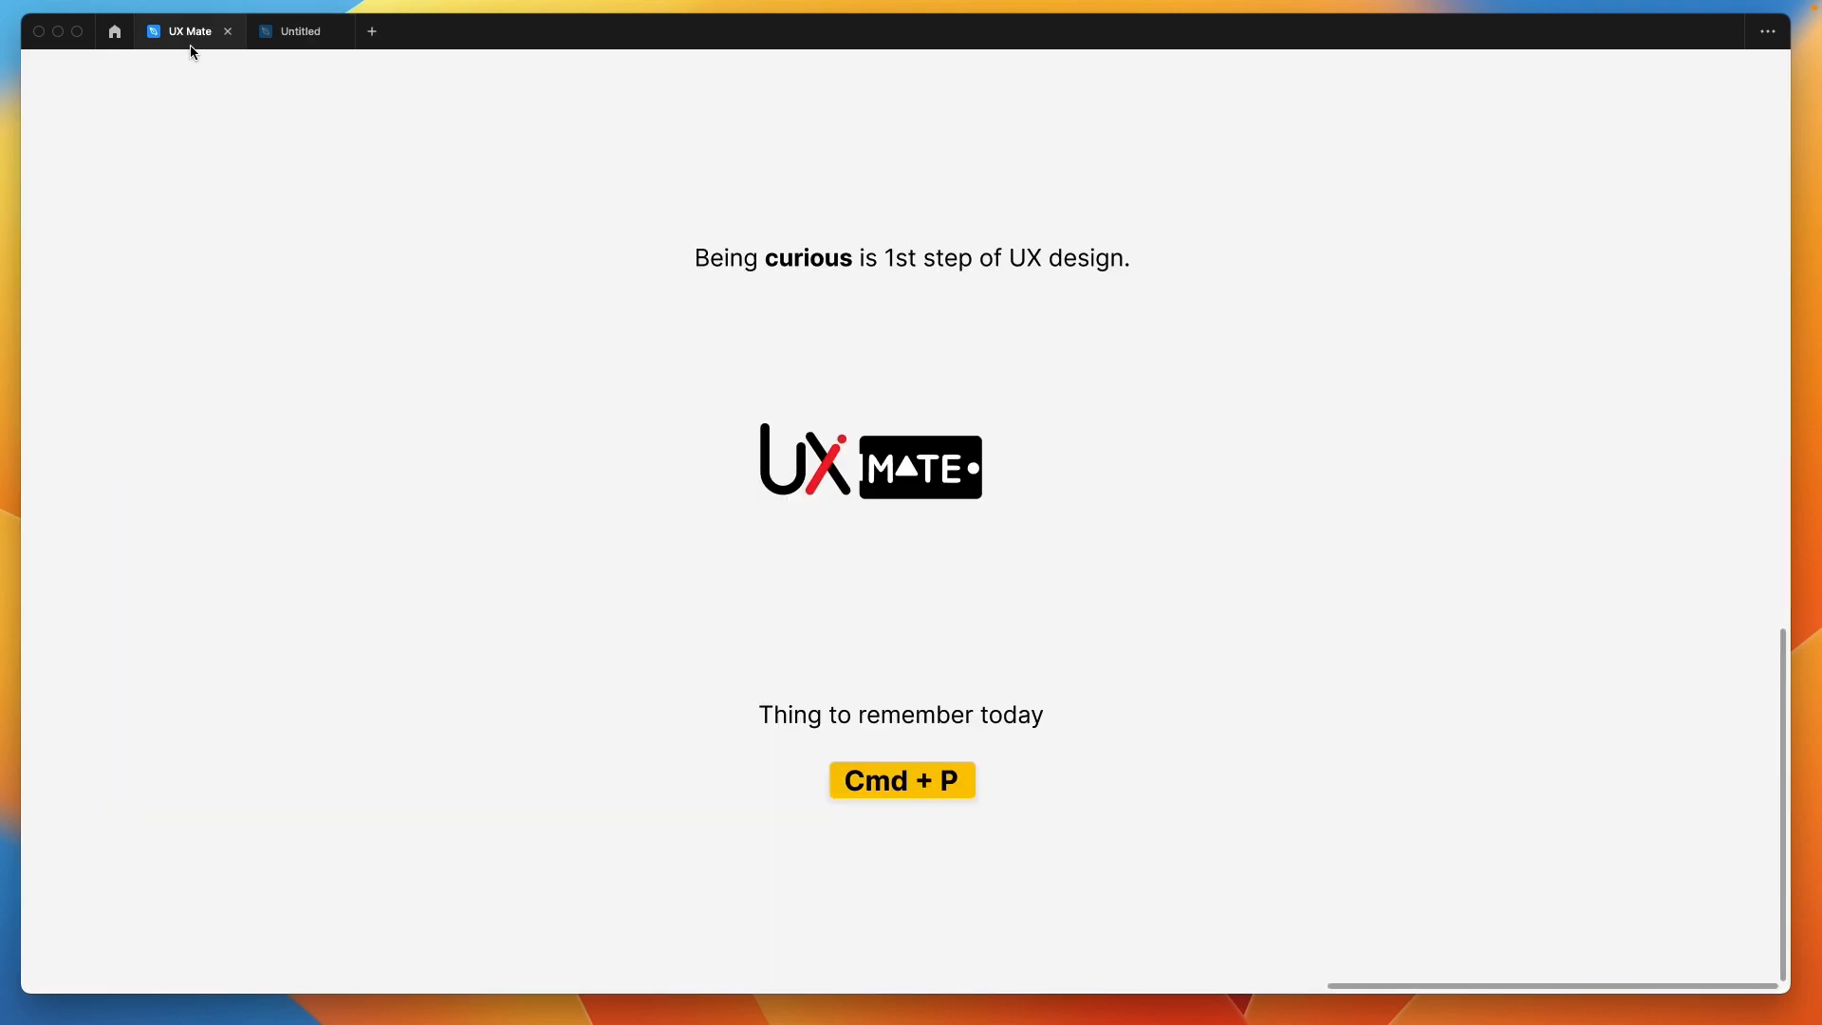
key("ctrl+Tab")
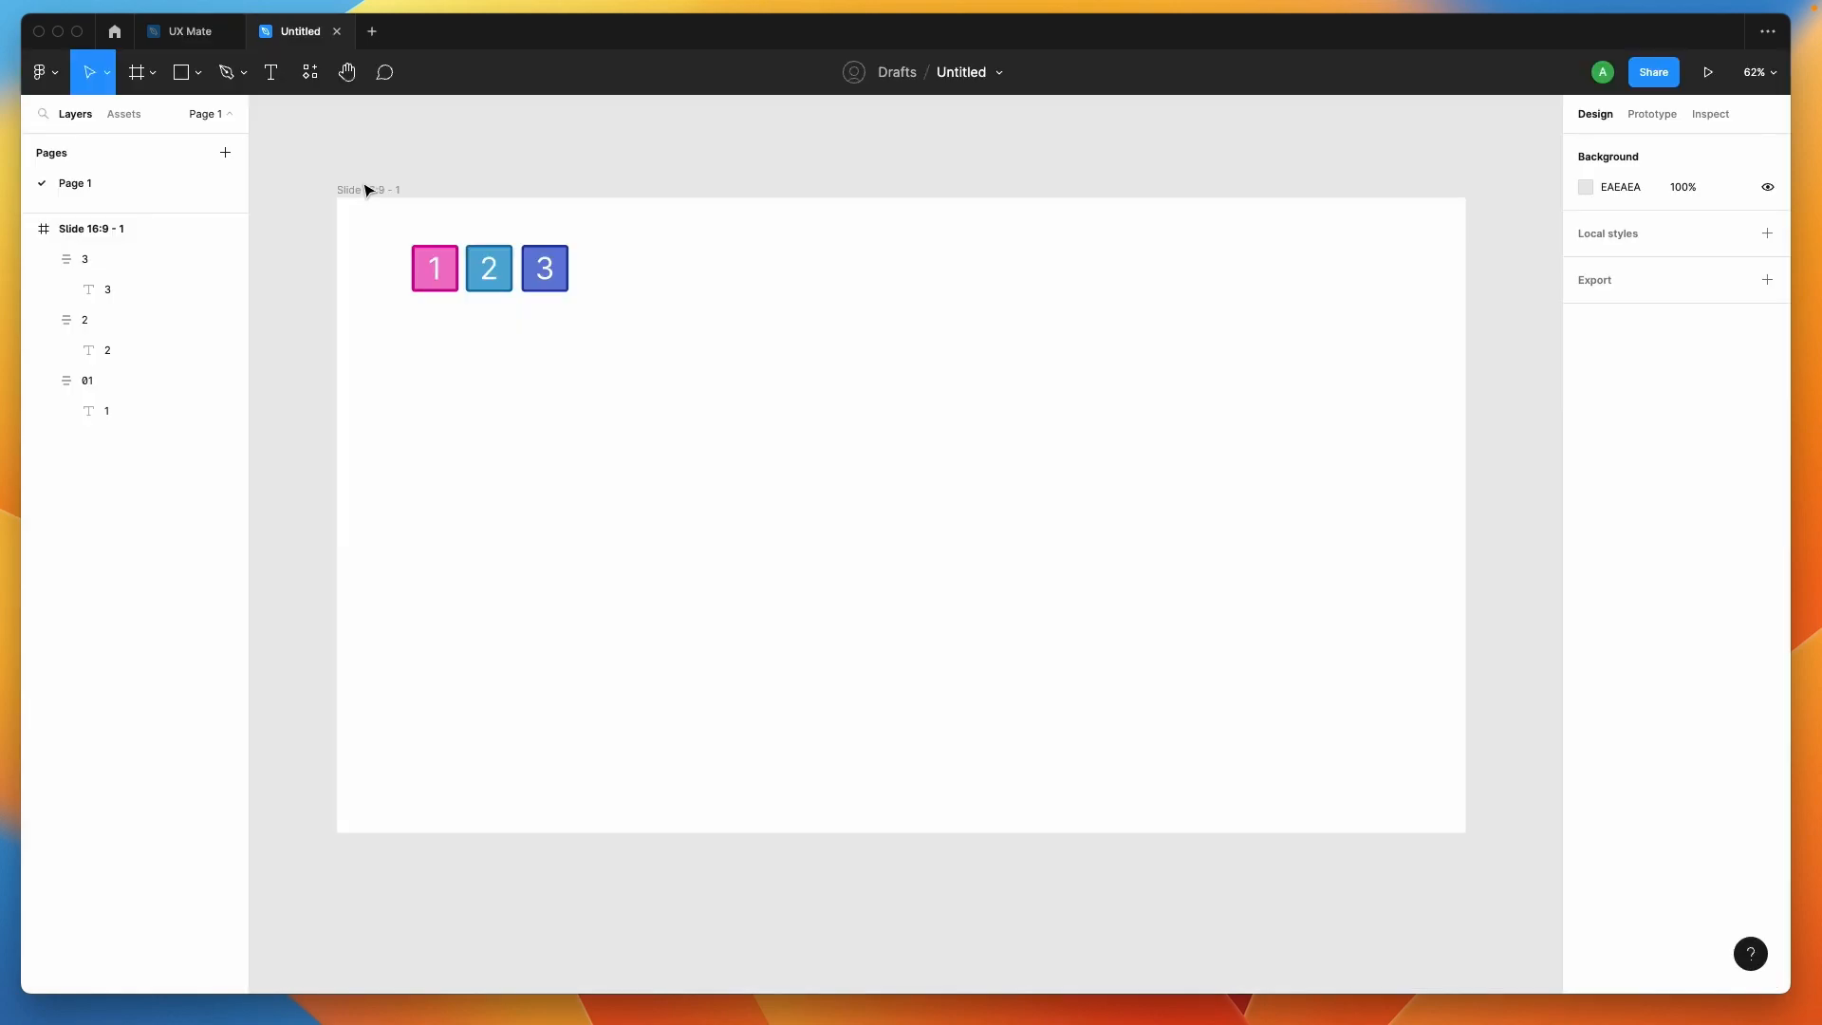
key("ctrl+Tab")
key("ctrl+Tab")
left_click(180, 34)
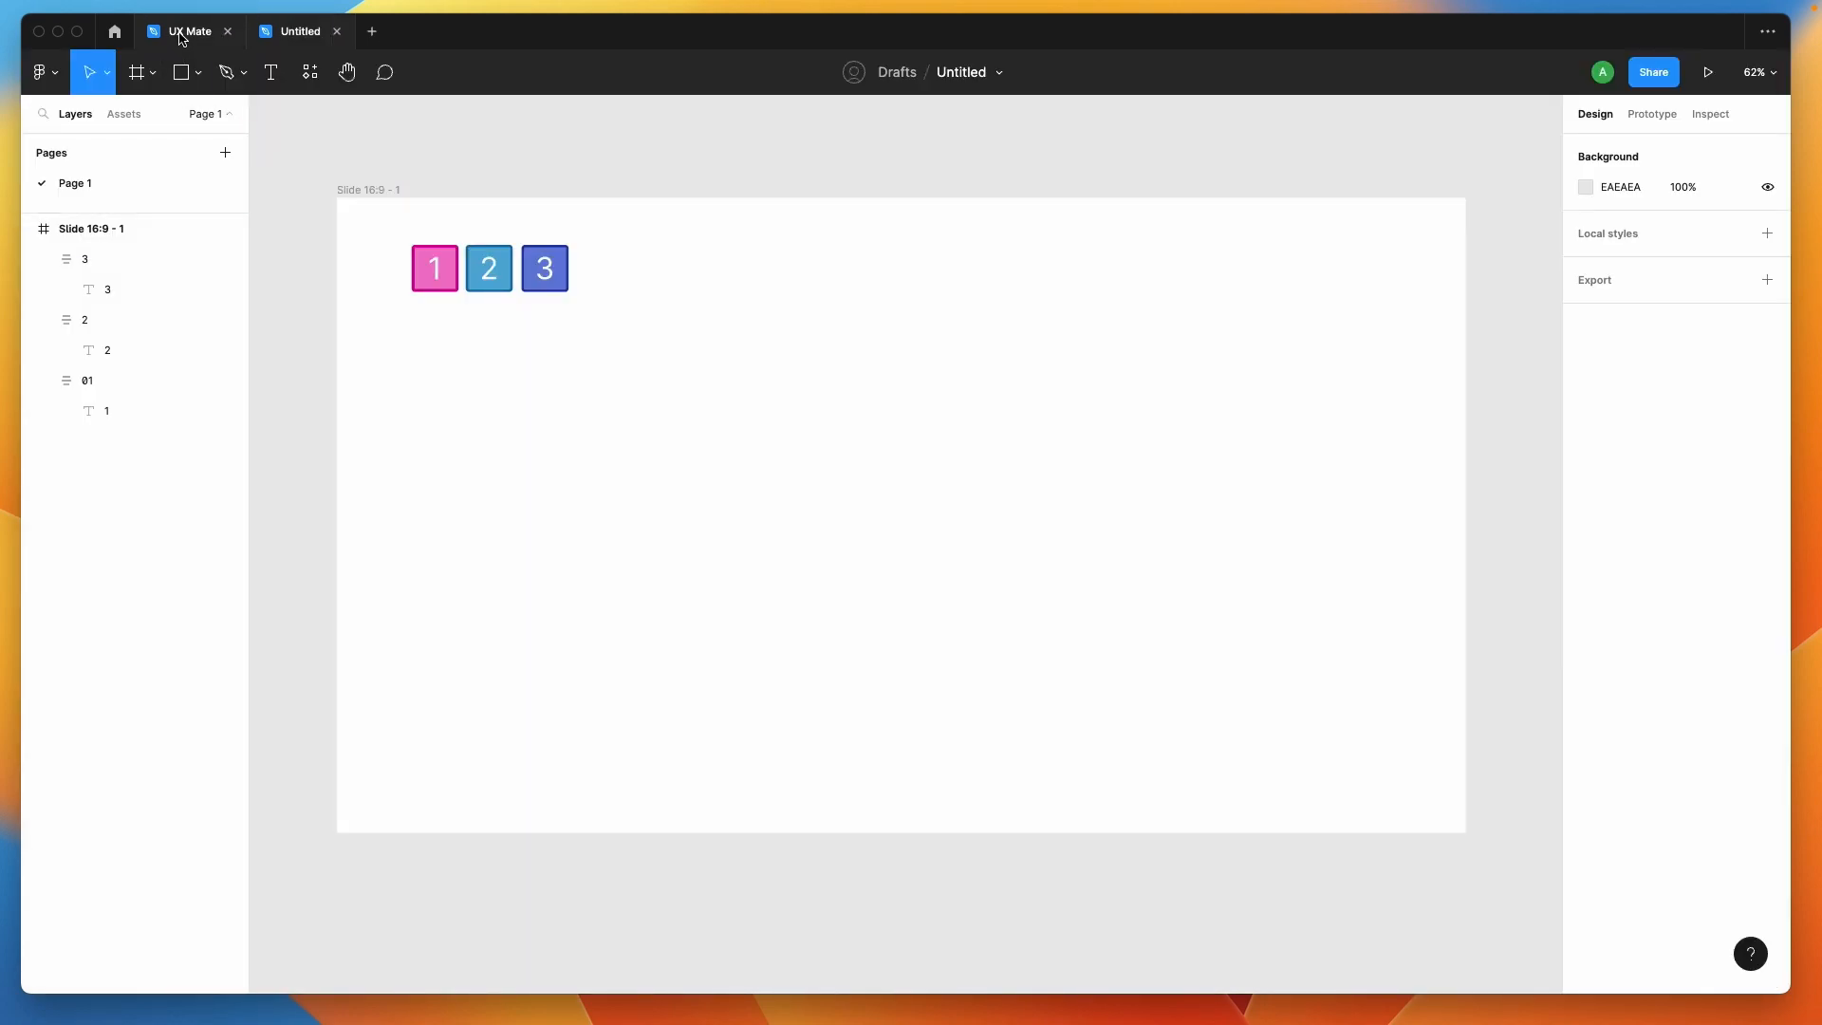
left_click(308, 41)
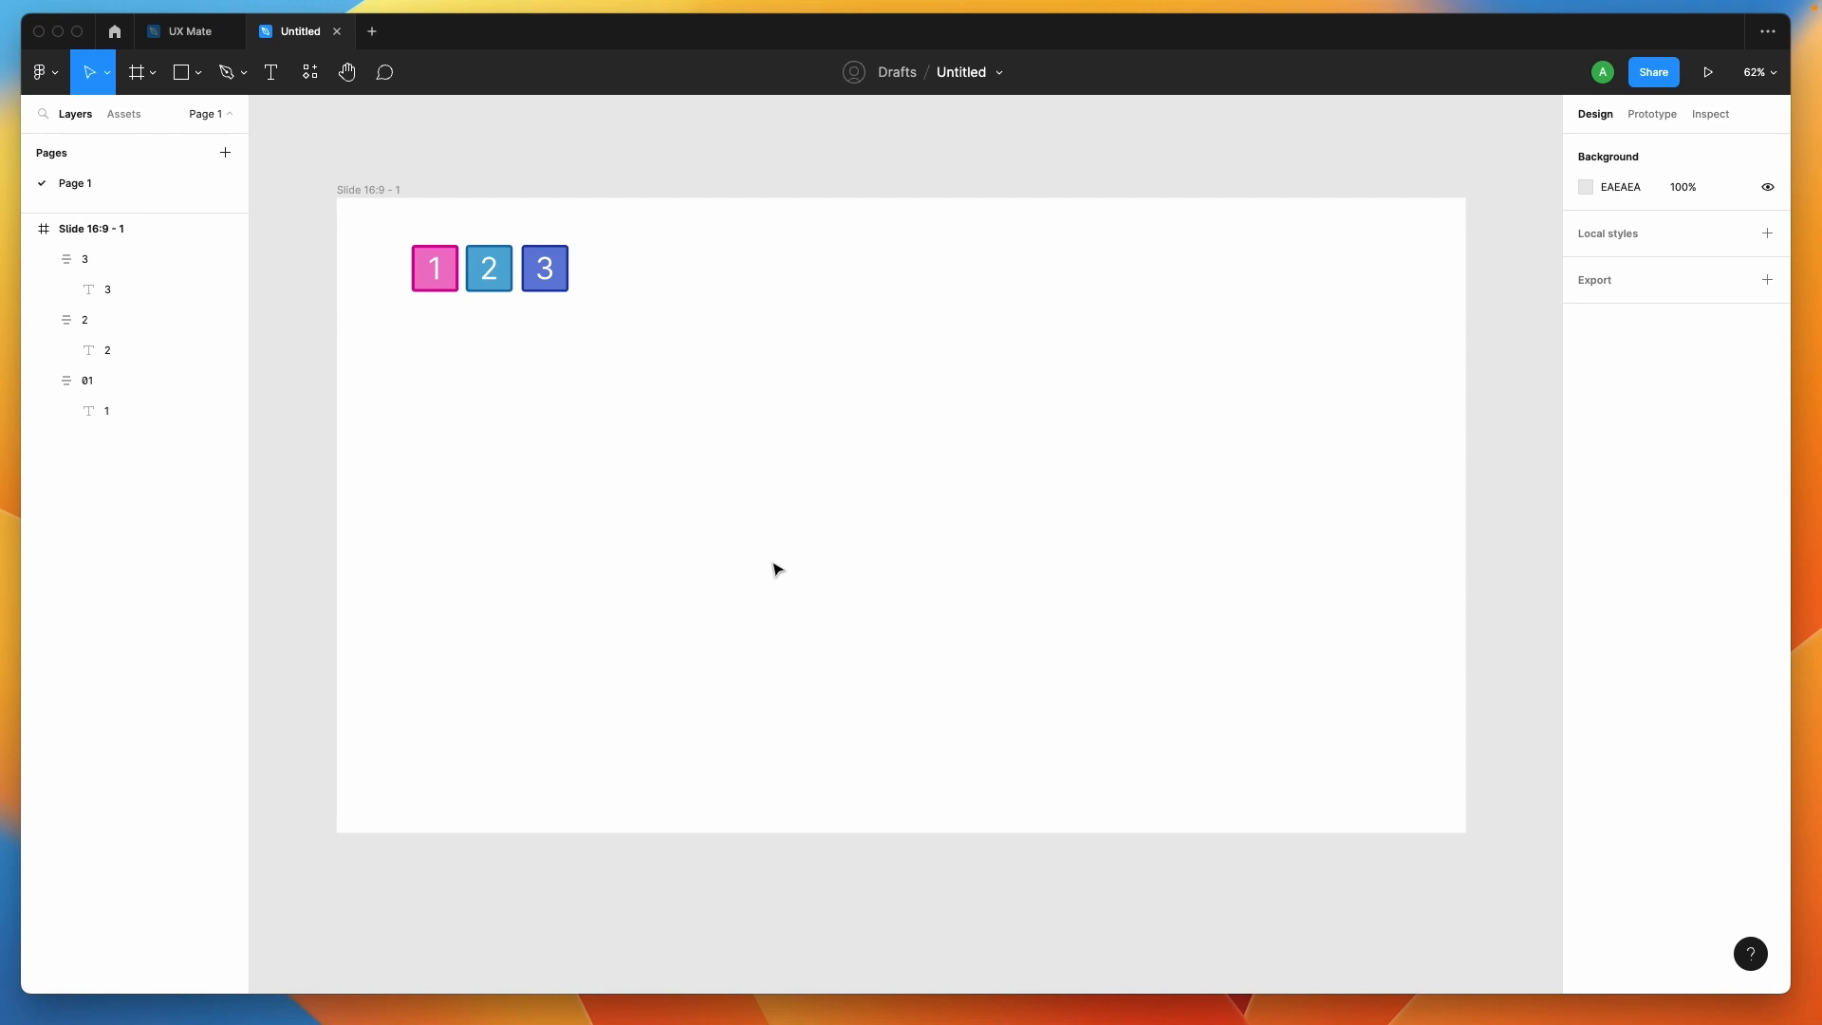
Select the 1 tile and all three tiles together on the slide in turn, and clear the selection
left_click_drag(375, 242, 458, 300)
left_click(476, 359)
left_click(417, 332)
left_click_drag(417, 331, 548, 244)
left_click(503, 358)
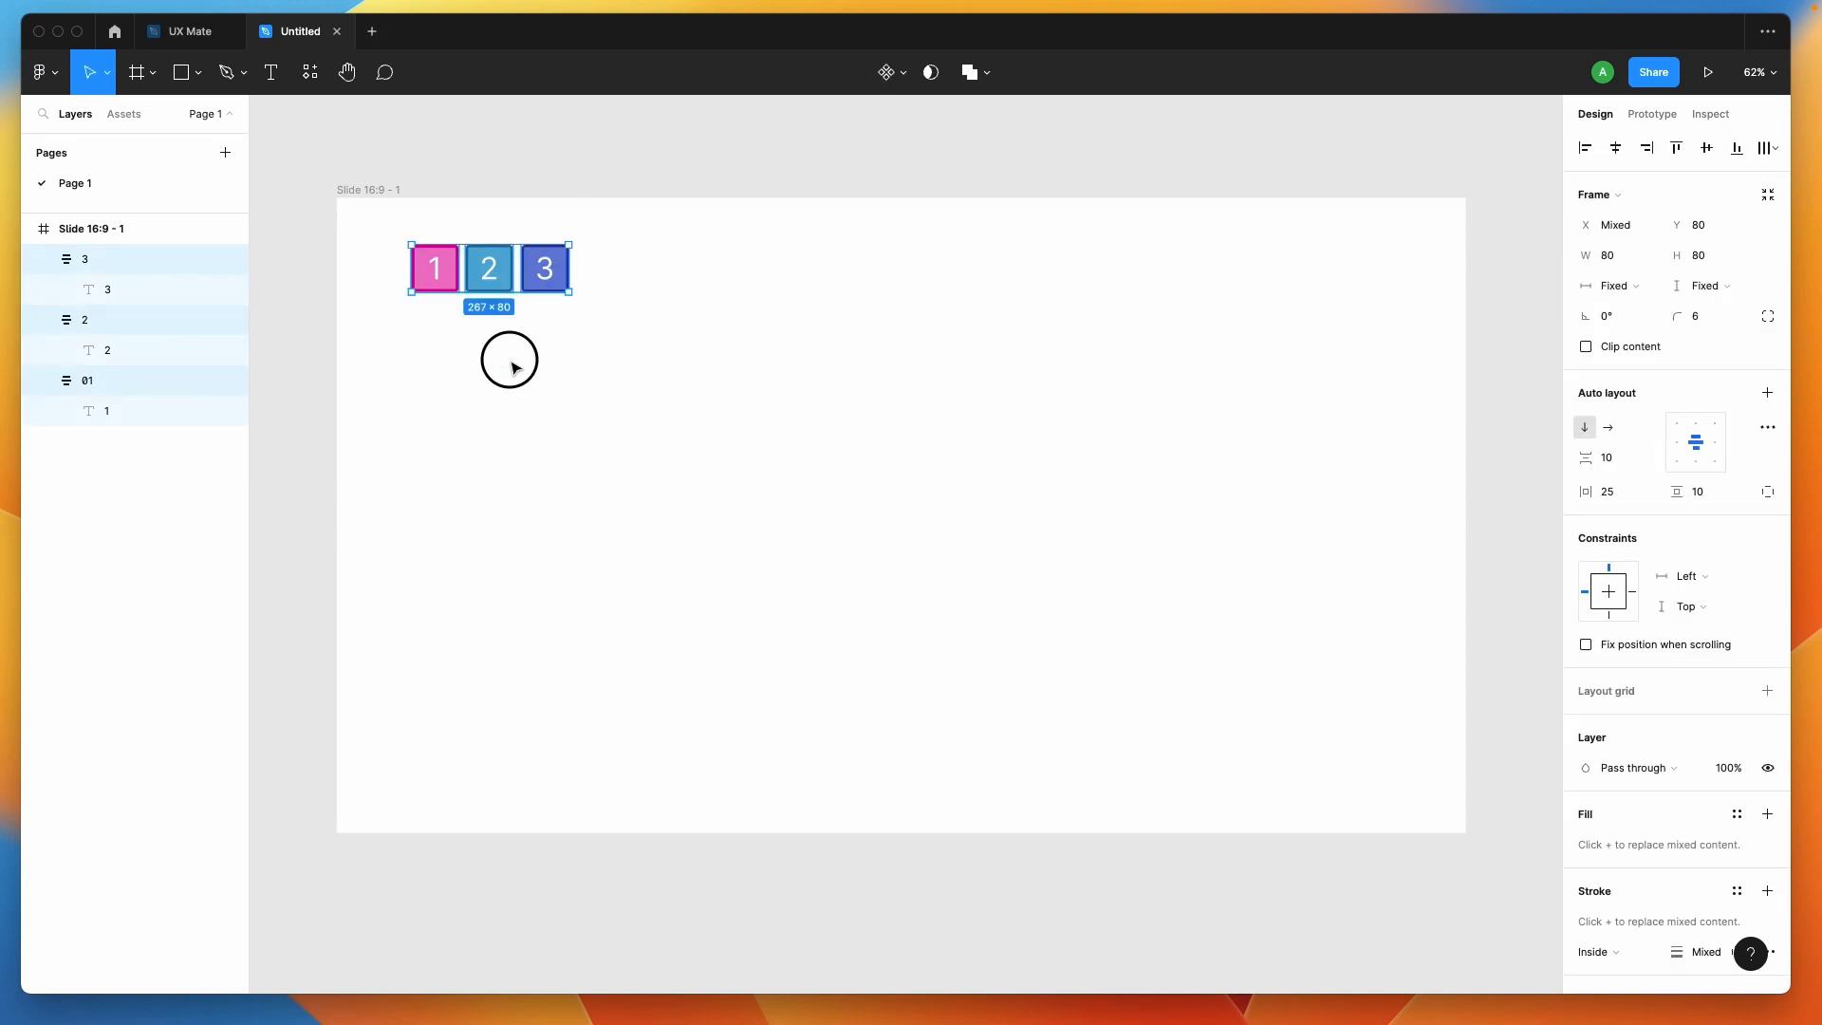
left_click(426, 294)
left_click(468, 358)
Place a copy of the 1 tile directly below the original, at about Y 317
left_click(432, 275)
left_click_drag(432, 275, 433, 414)
left_click(500, 496)
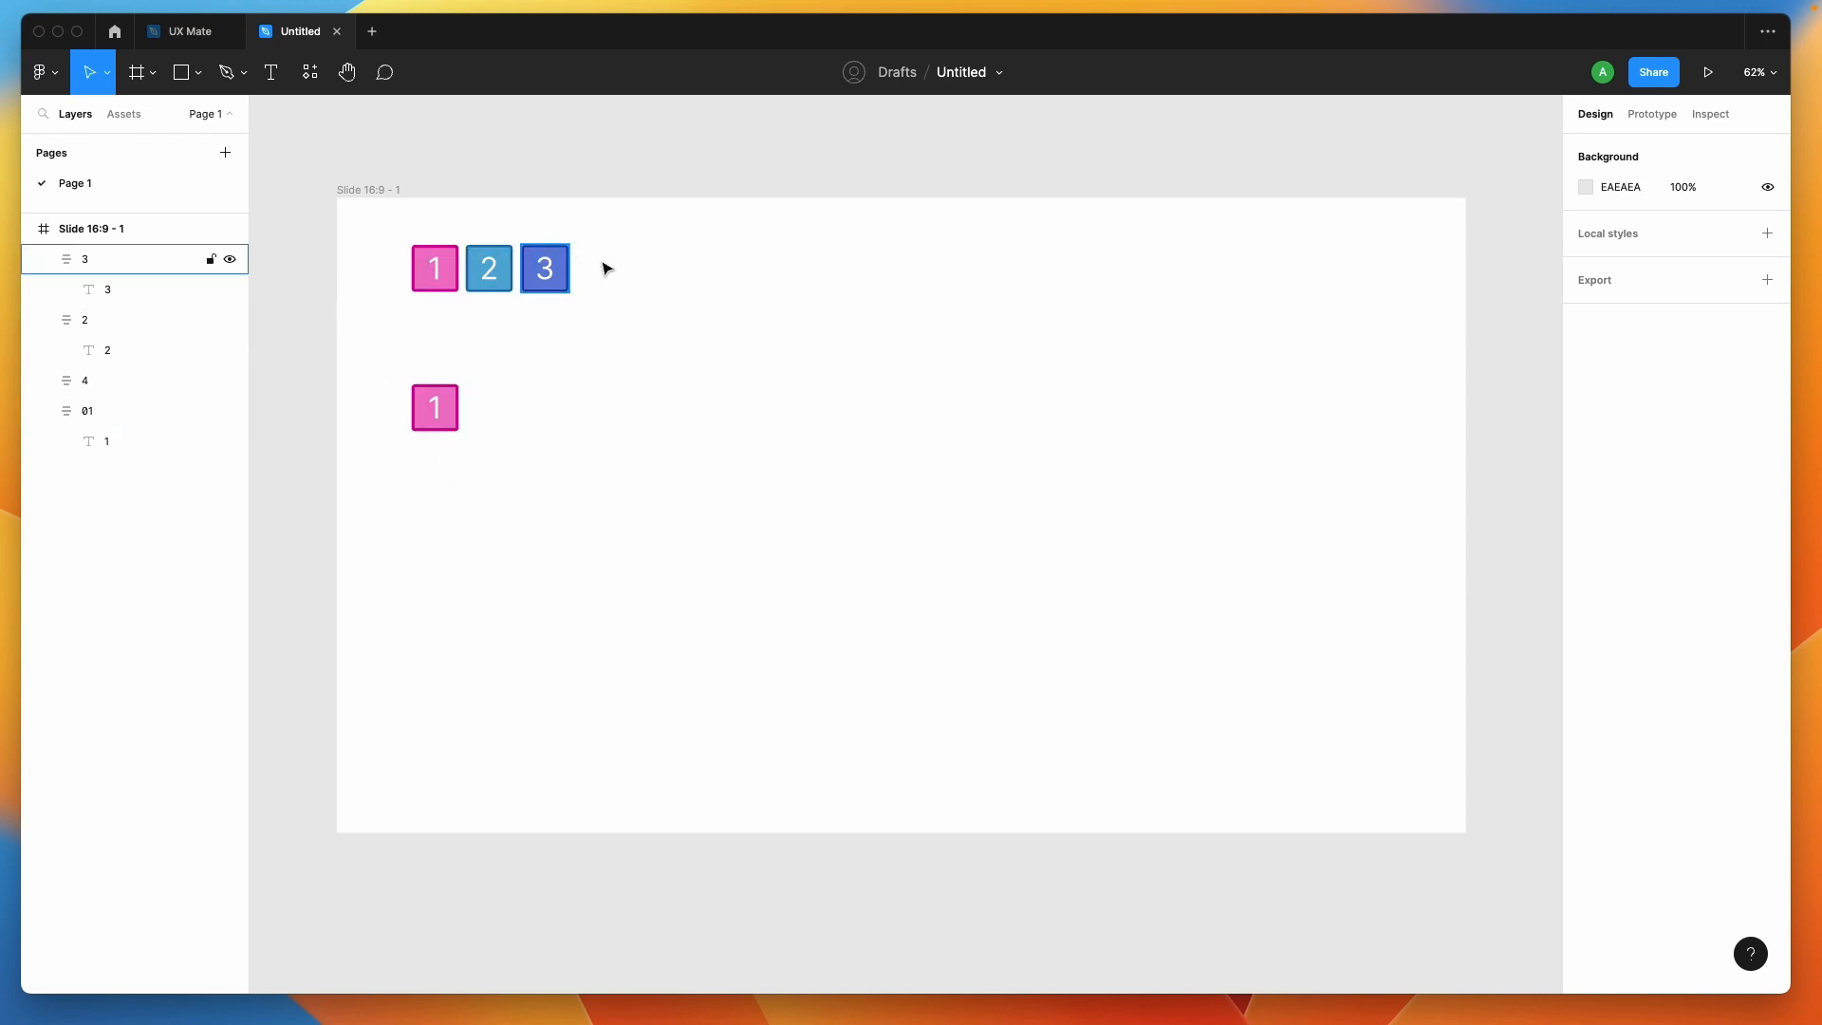
Duplicate the 2 tile in place, move the copy down beside the lower 1 tile, and undo both changes
left_click(489, 278)
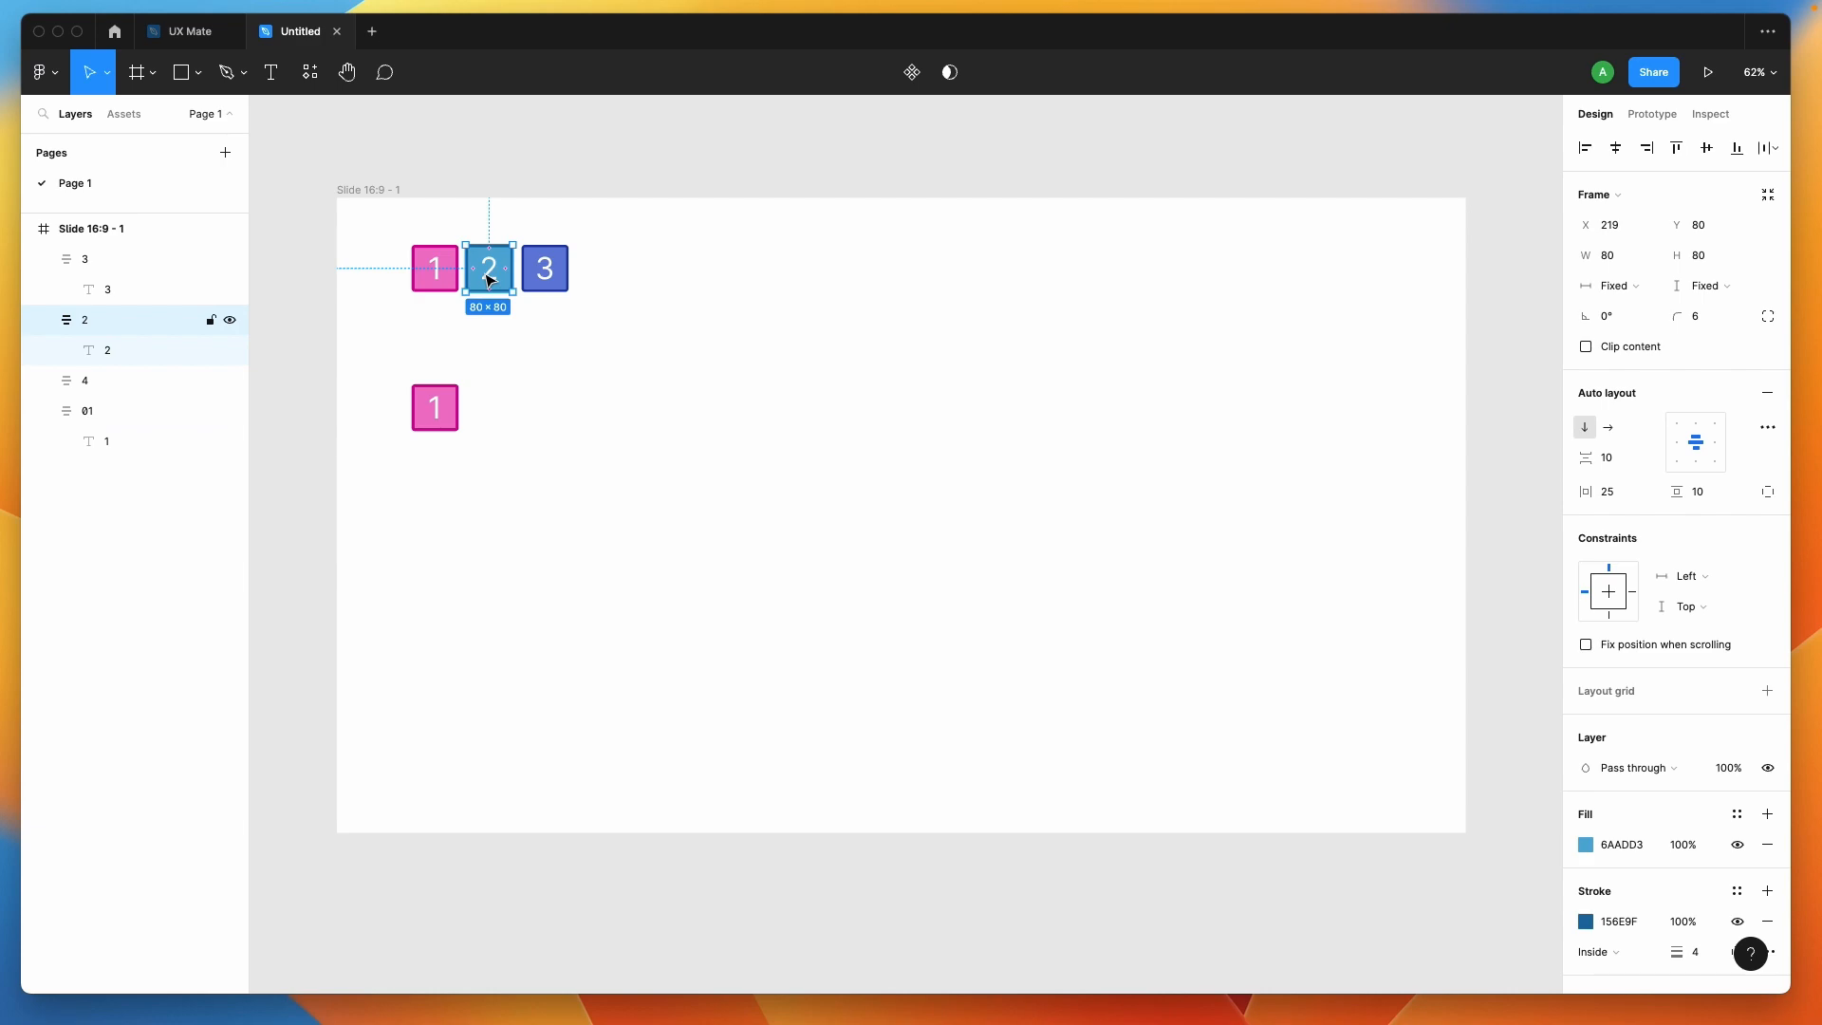
right_click(489, 278)
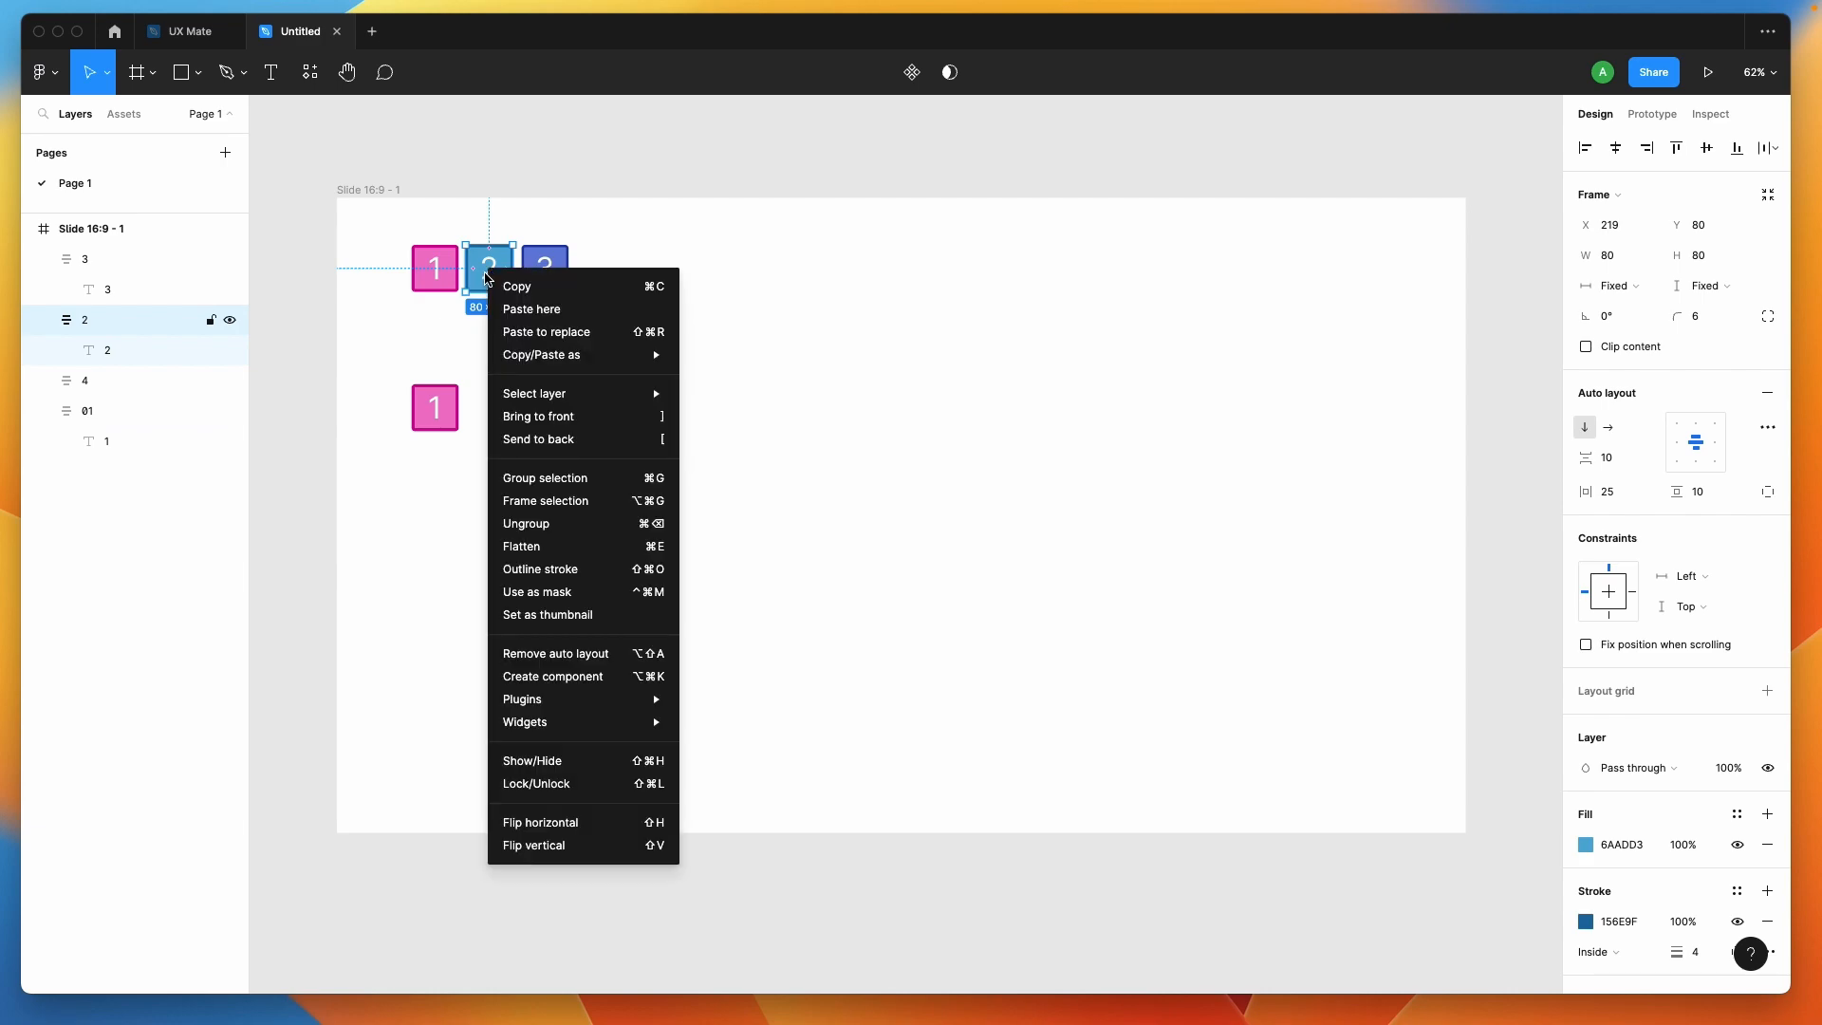
left_click(774, 351)
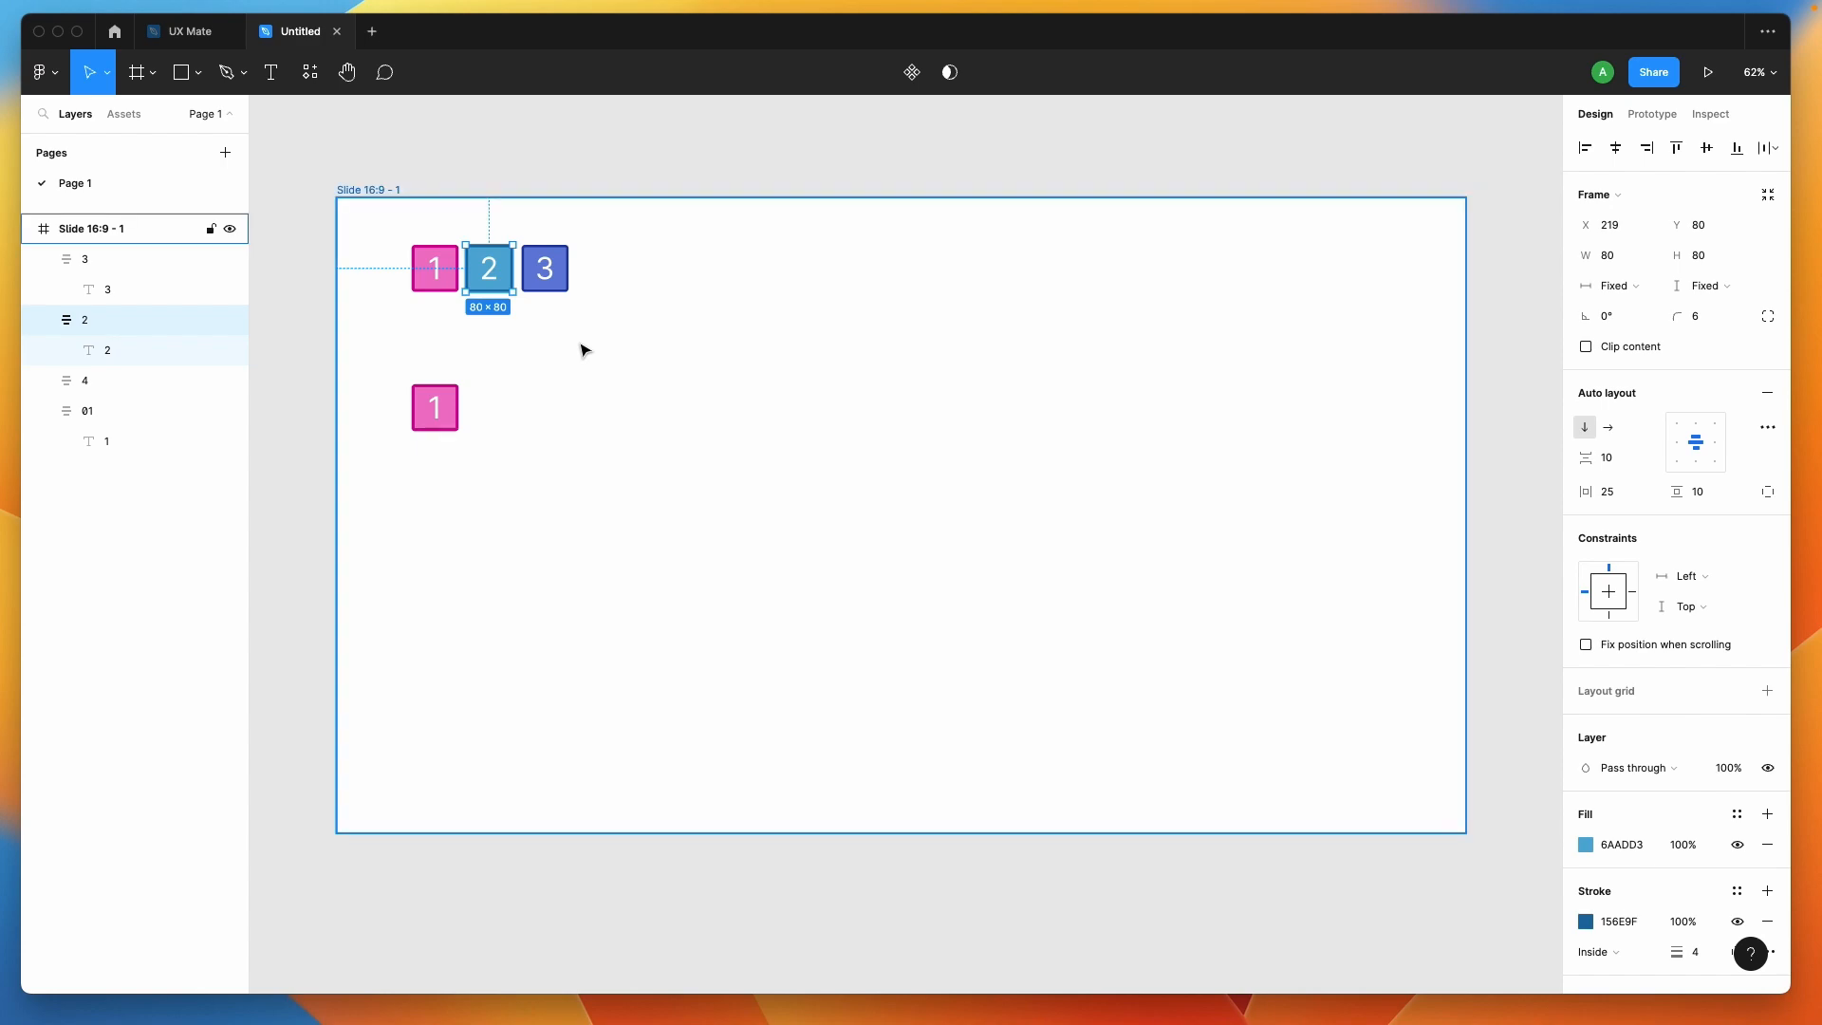
key("super+d")
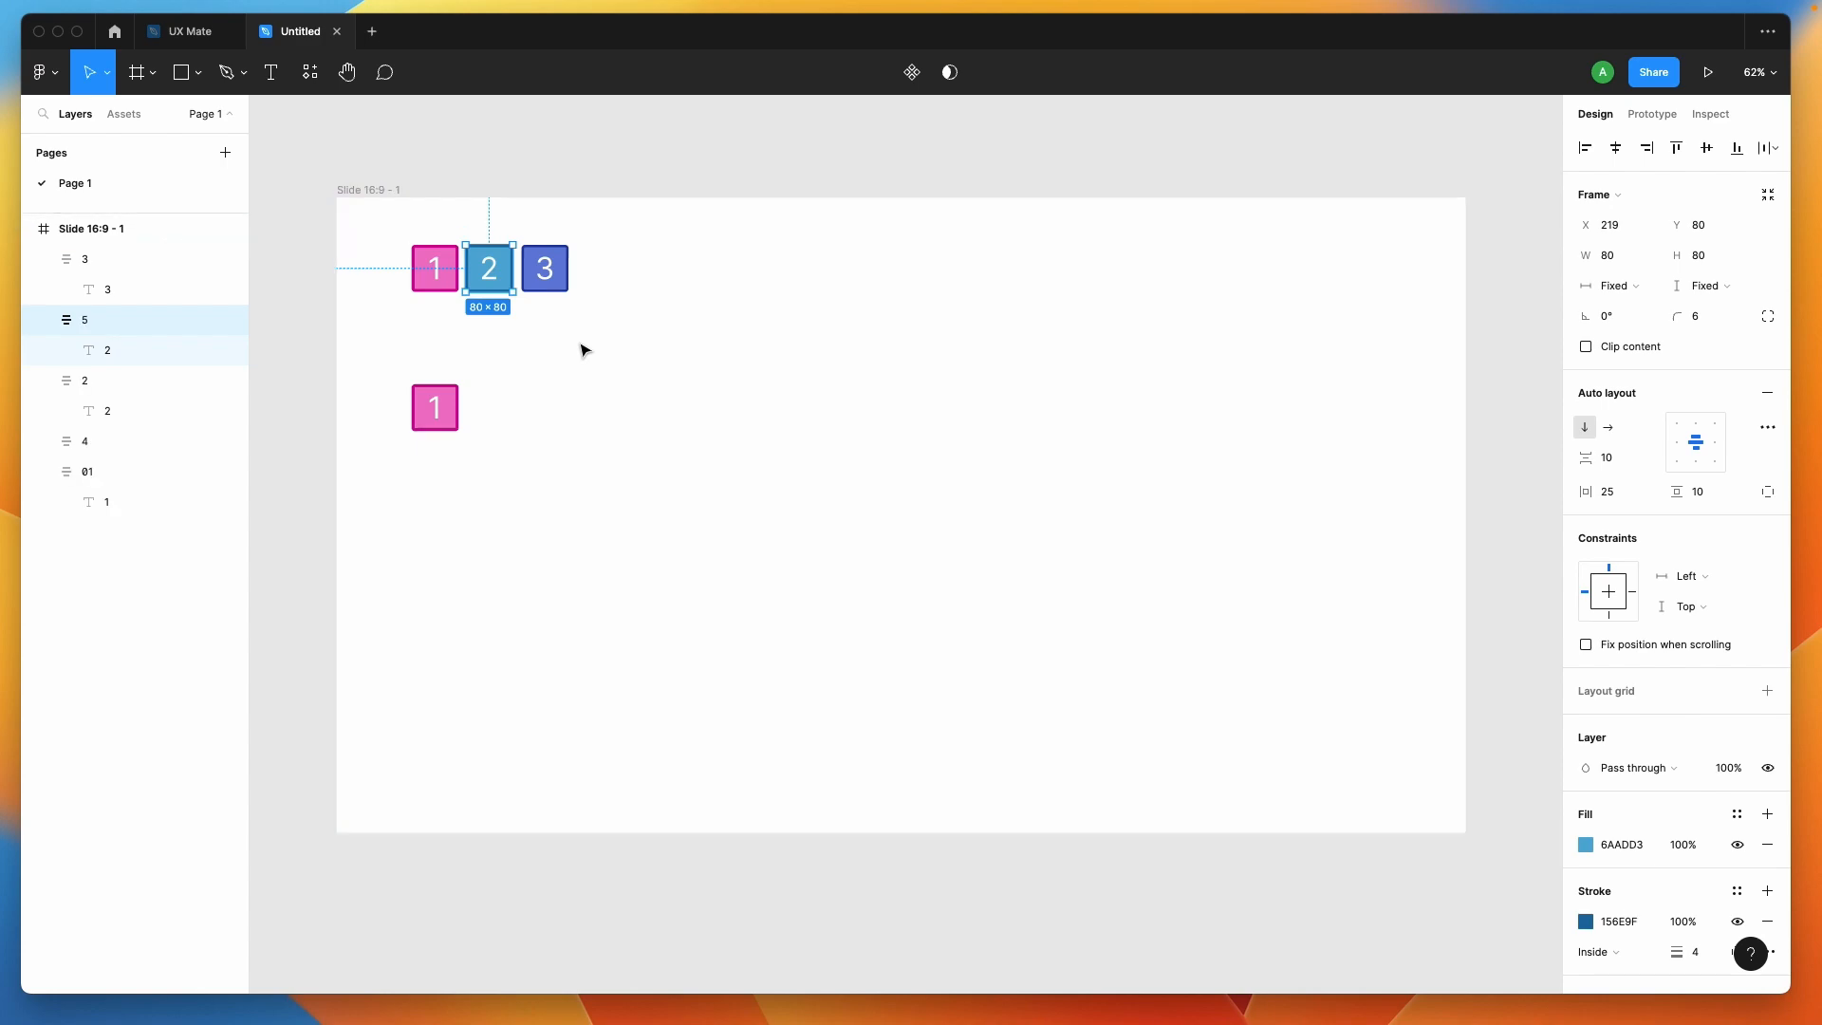
left_click_drag(489, 276, 636, 426)
key("super+z")
key("super+z")
Duplicate the 2 tile, move the copy to about X 585, Y 397, and delete it
left_click(479, 267)
key("super+d")
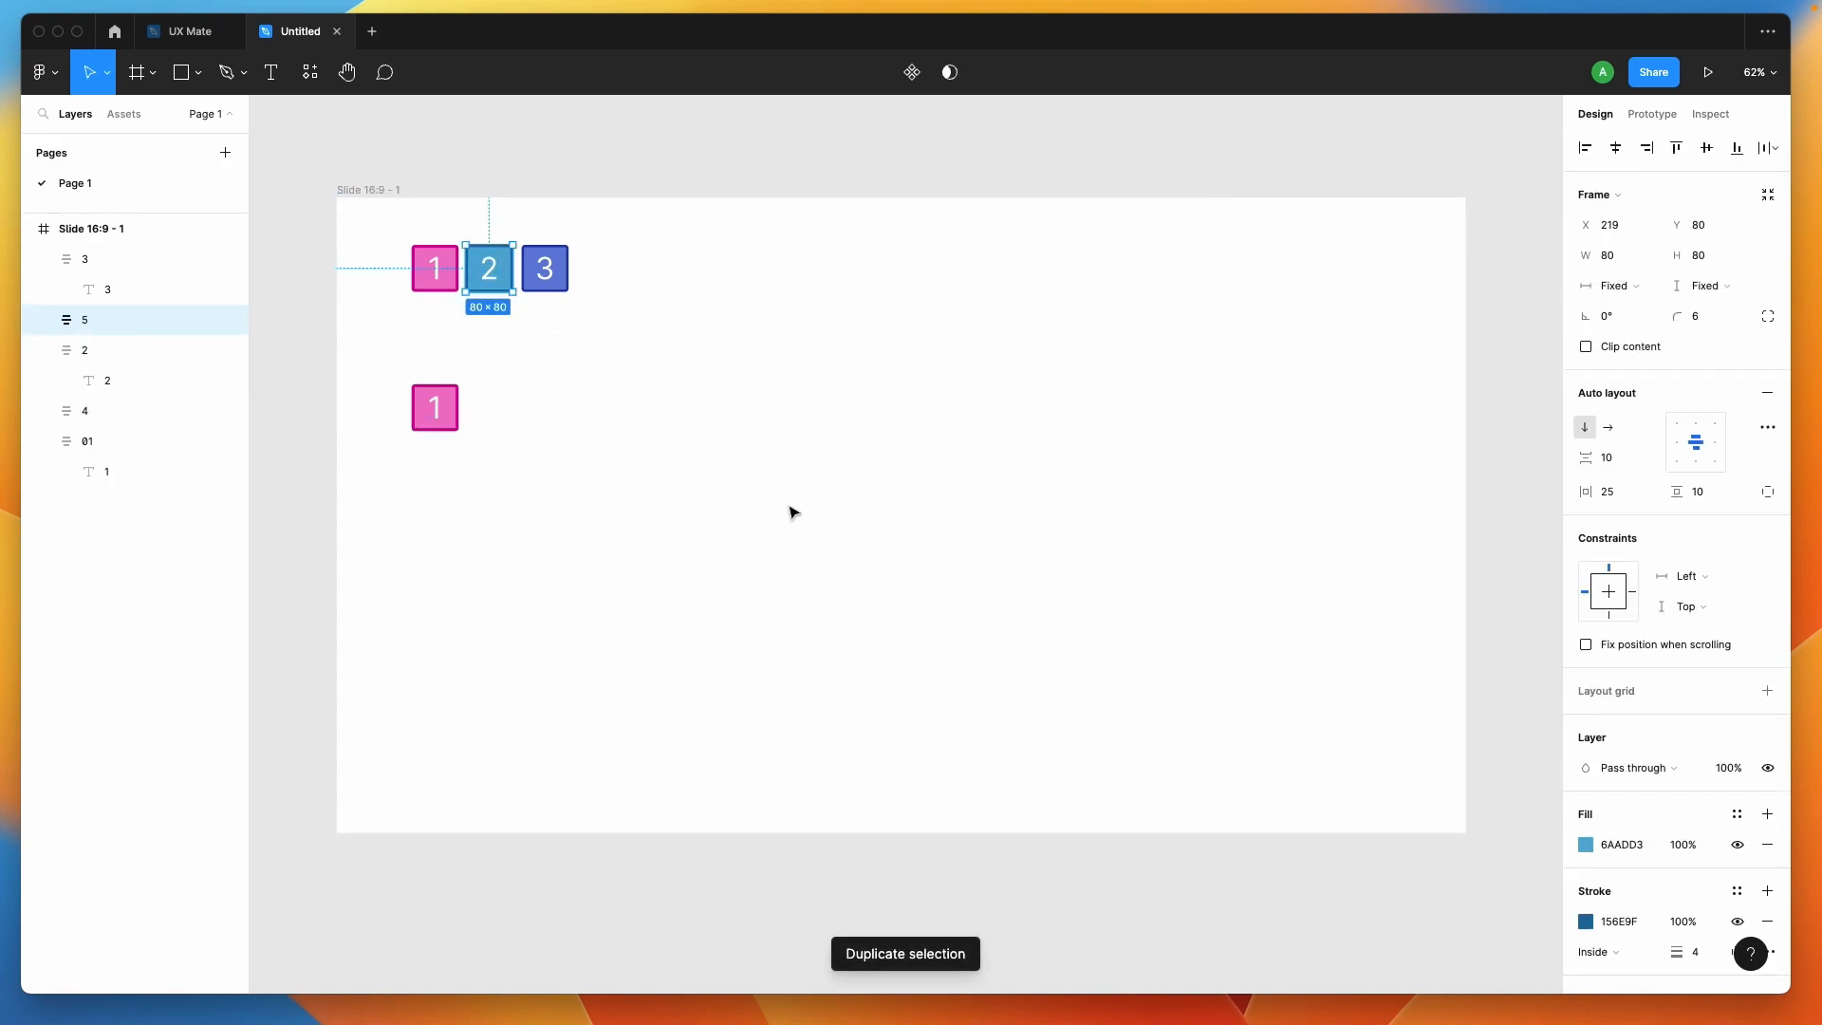
left_click_drag(498, 272, 715, 459)
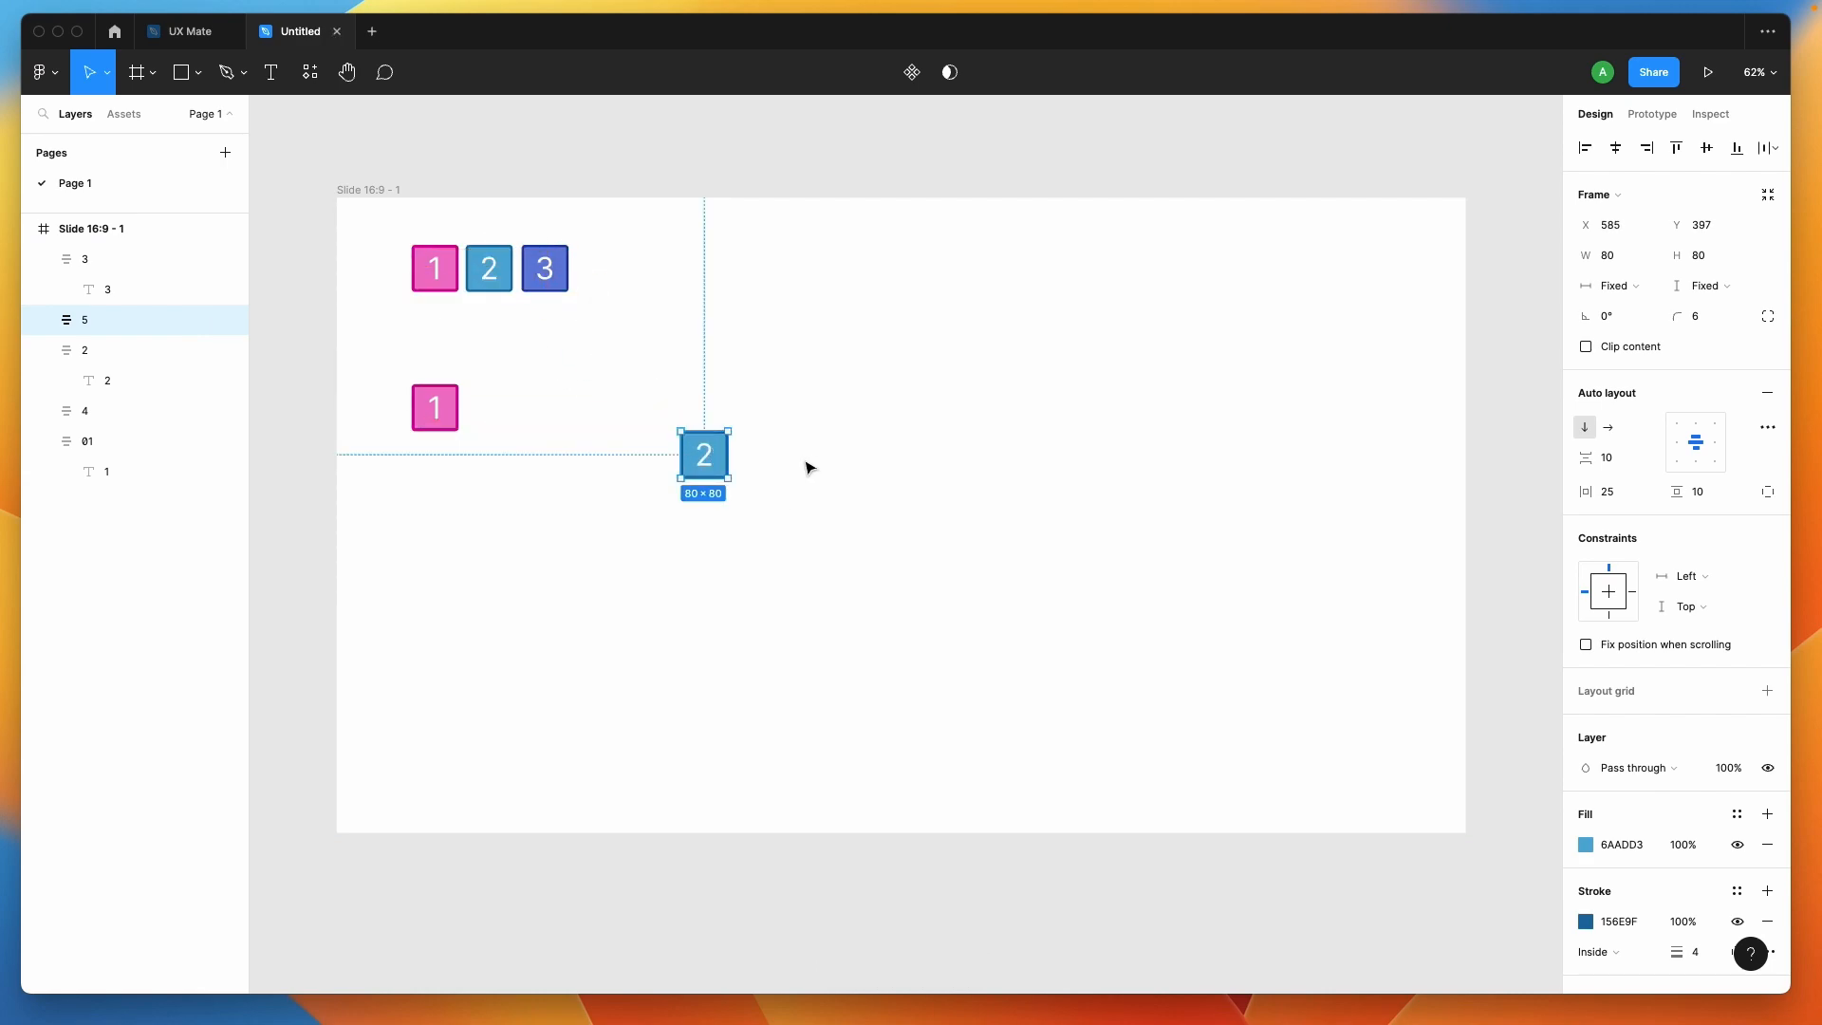
key("Delete")
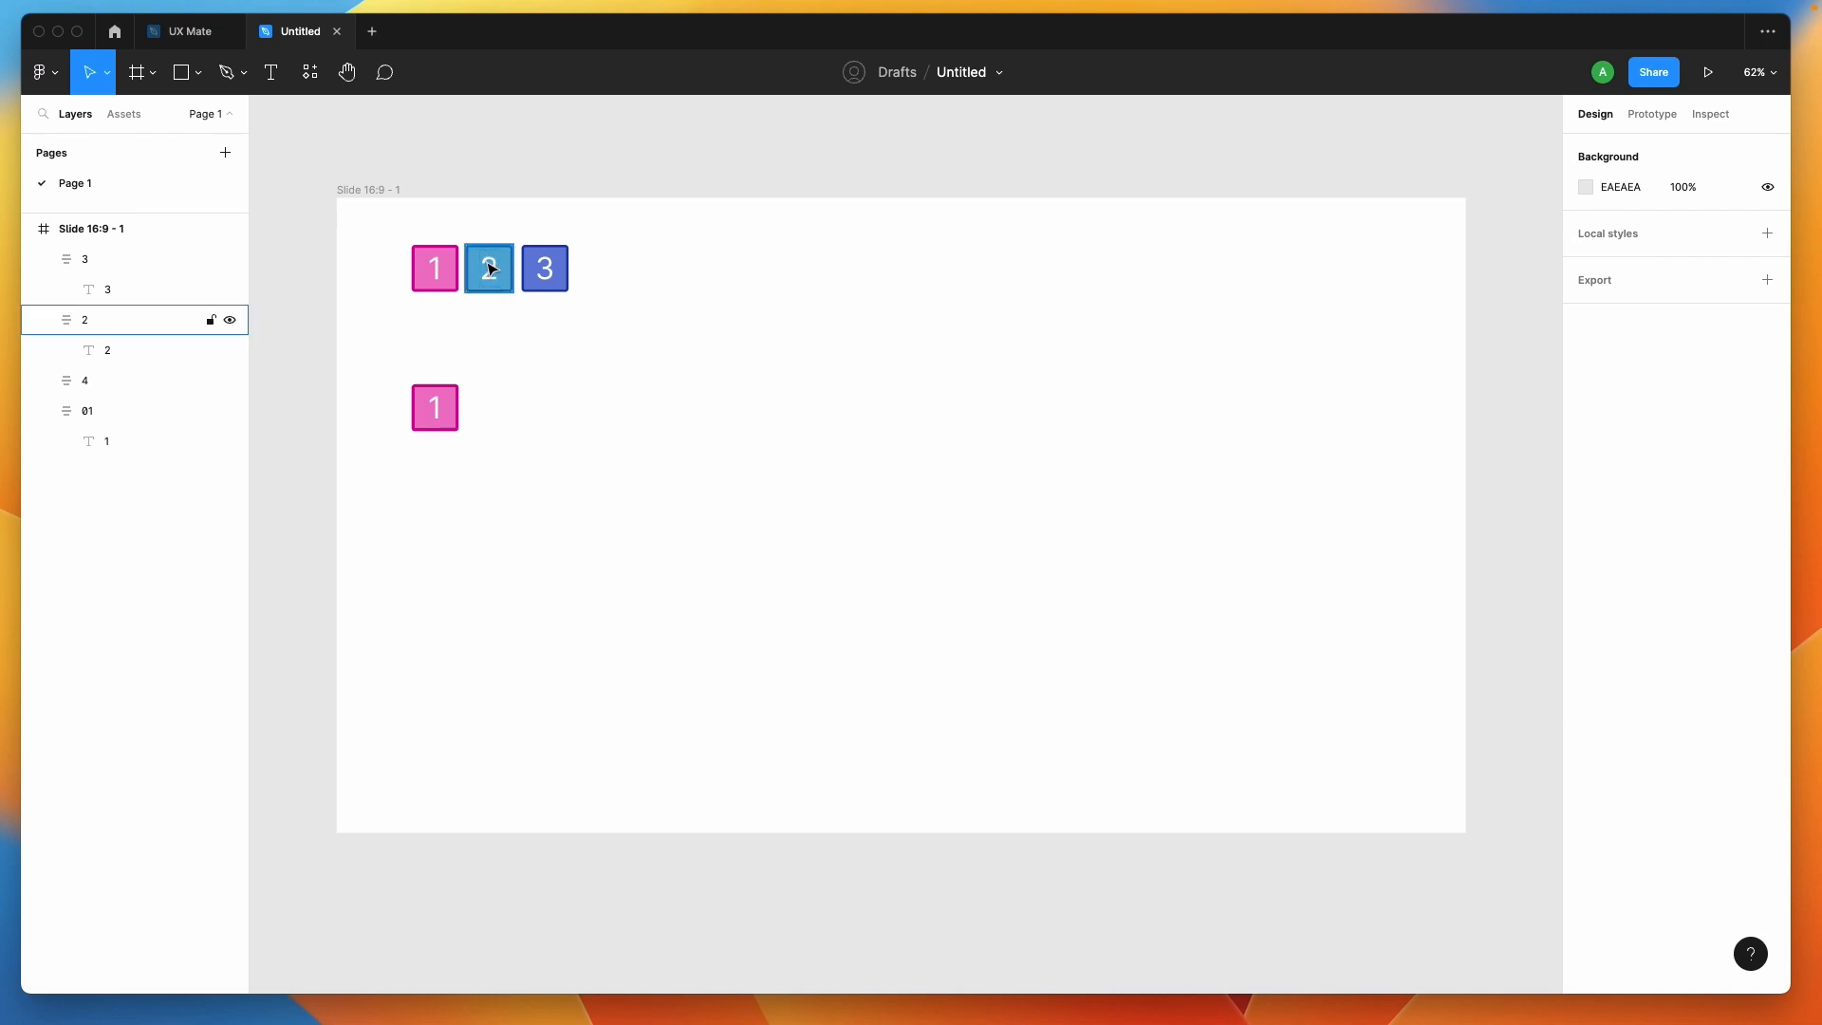
Place copies of the 2 and 3 tiles beside the lower 1 tile at Y 317, the 3 copy at X 343
left_click_drag(490, 268, 498, 406)
left_click(544, 268)
left_click_drag(544, 269, 561, 411)
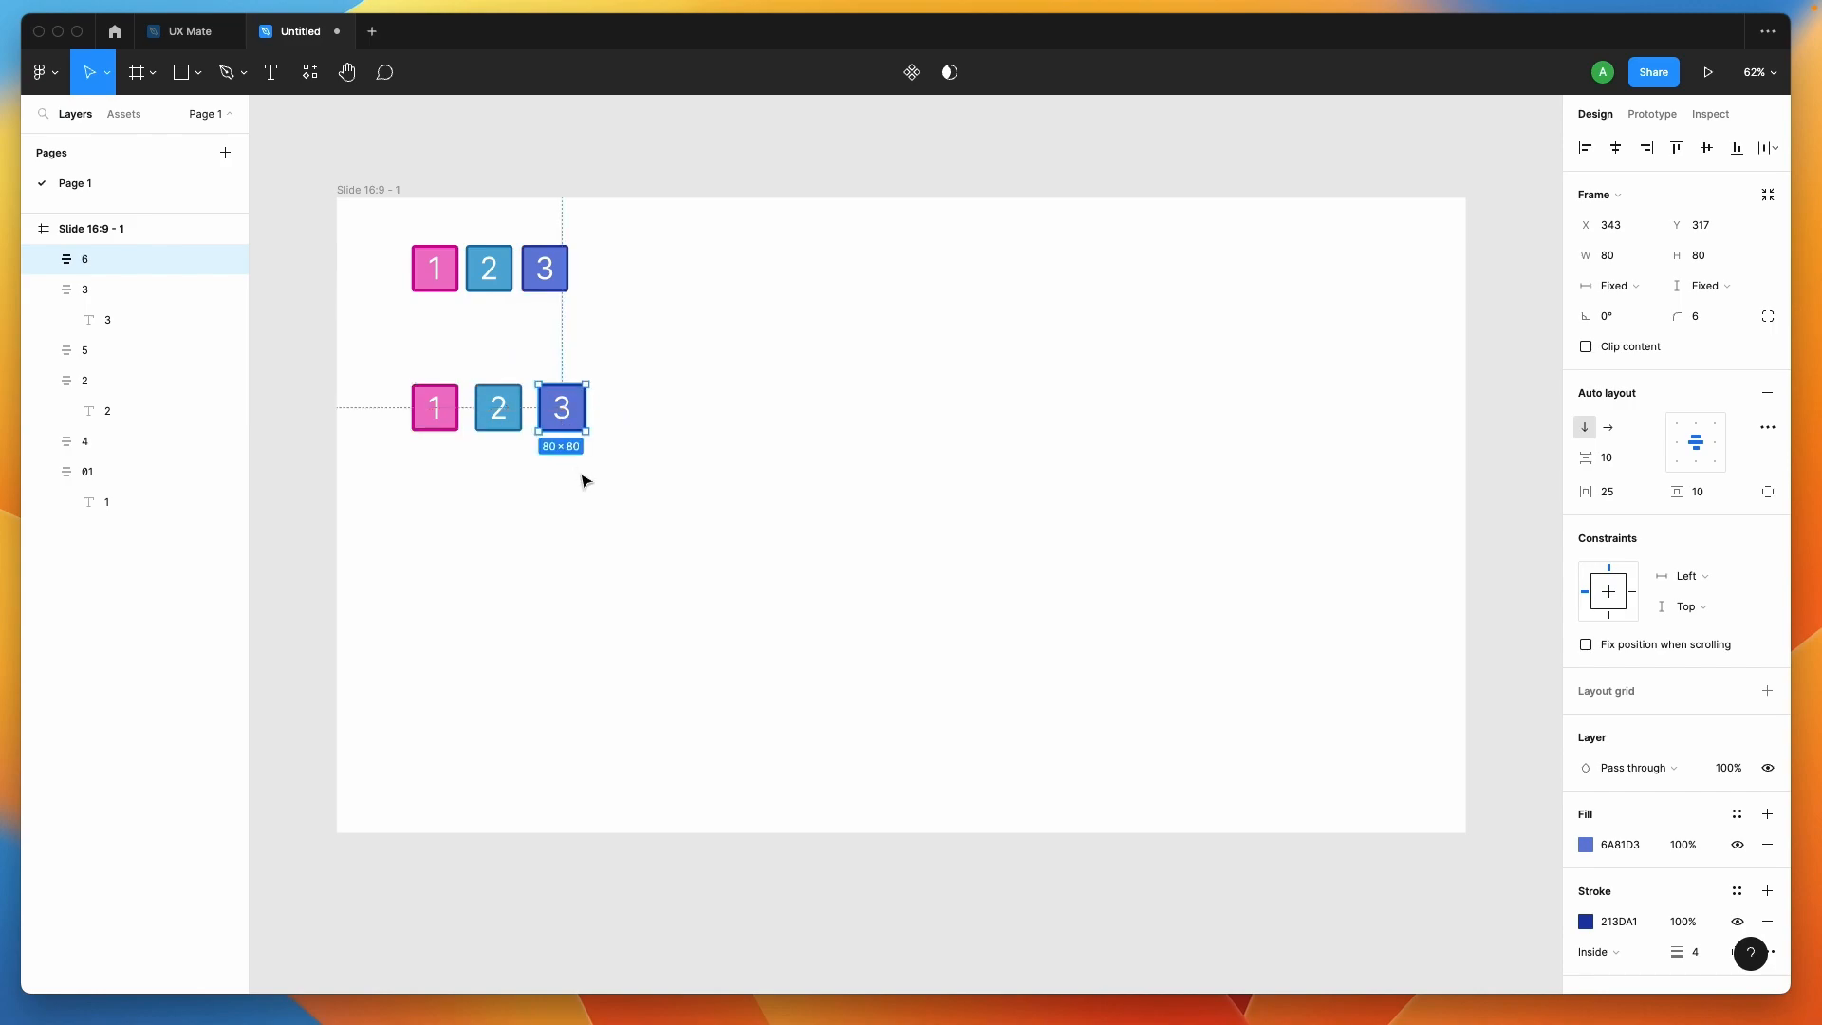
left_click(580, 479)
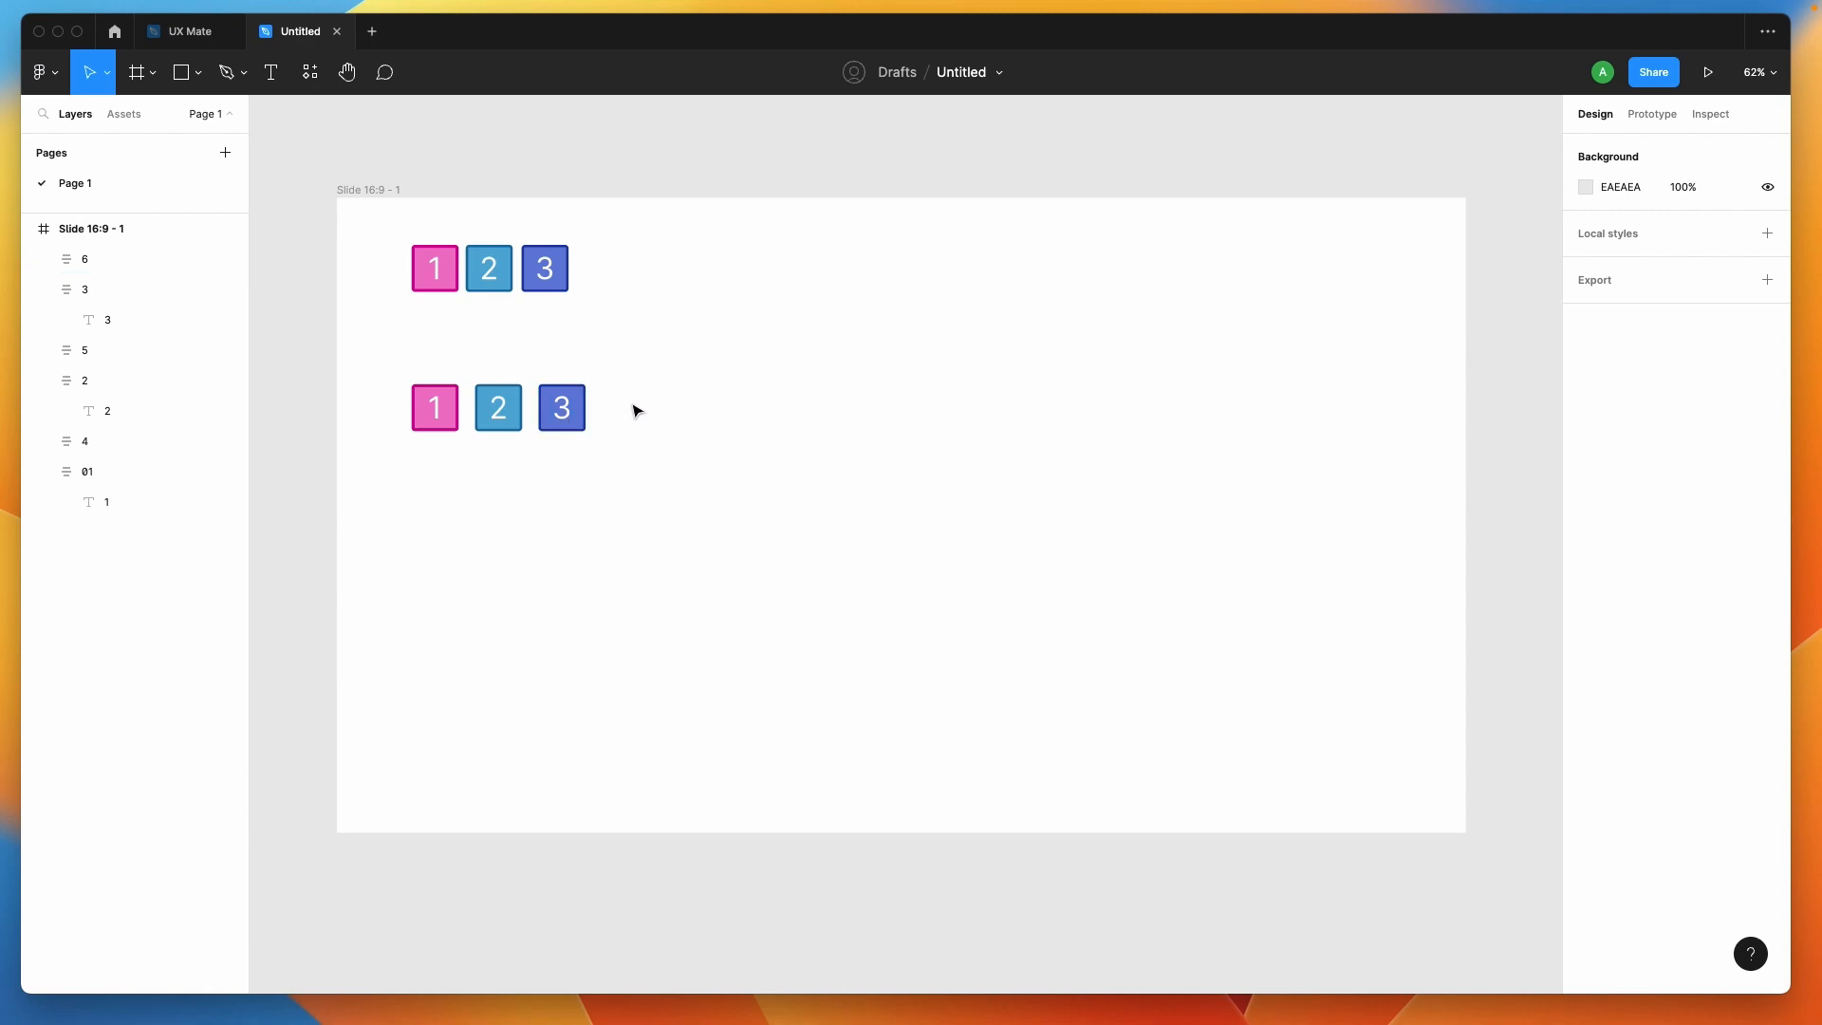
Place a trial copy of the lower 3 tile beside it at X 451, first at Y 285 and again at Y 317, deleting each
left_click_drag(562, 408, 626, 395)
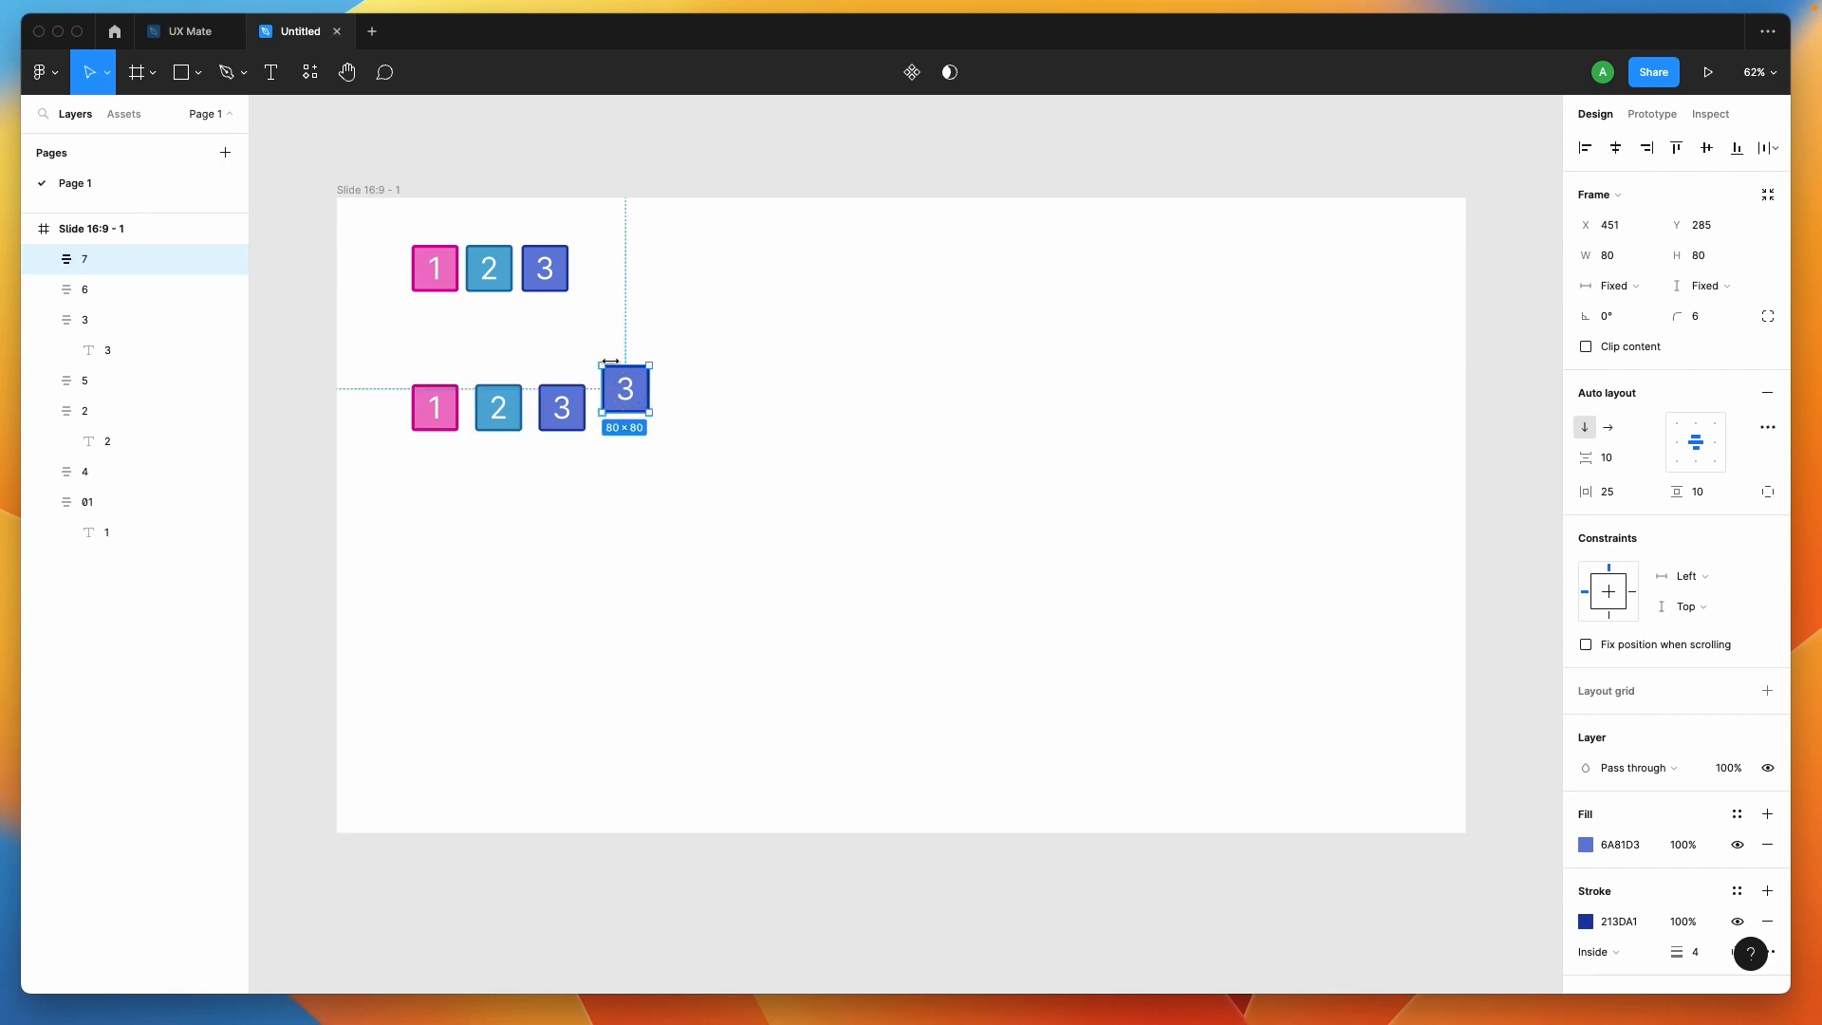
key("Delete")
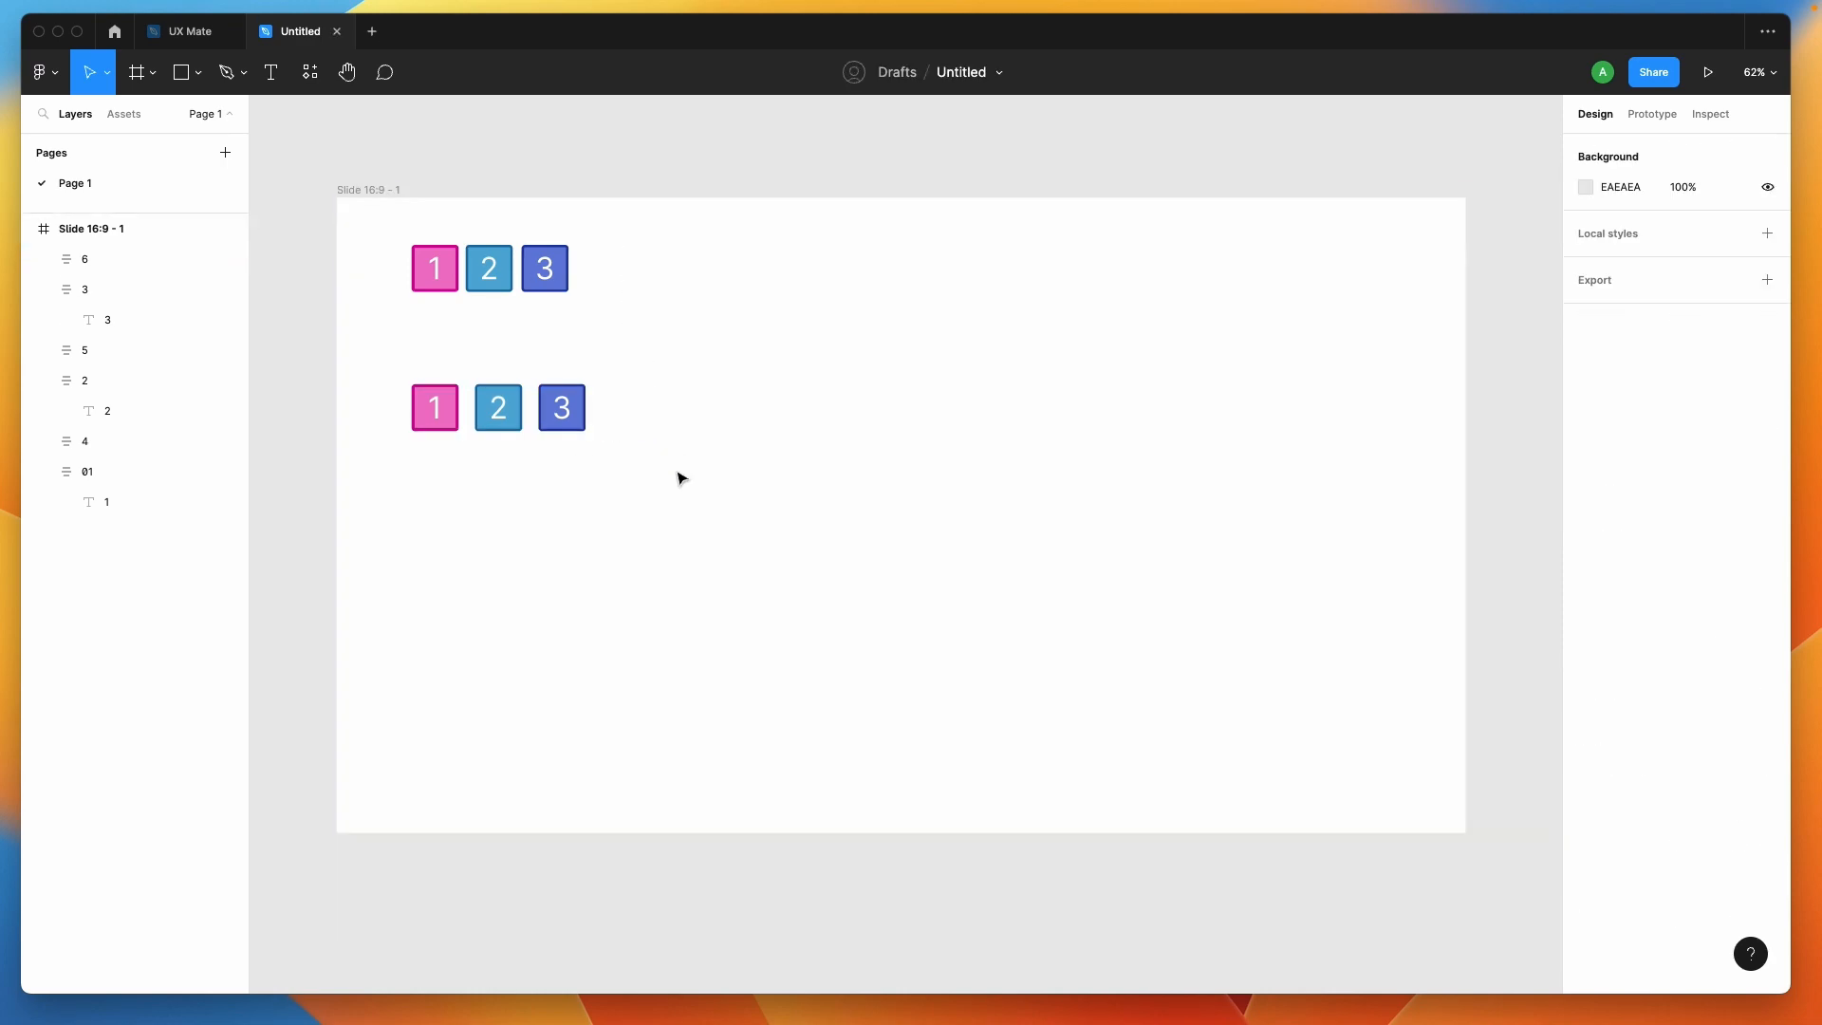
left_click(560, 414)
left_click_drag(560, 415, 618, 453)
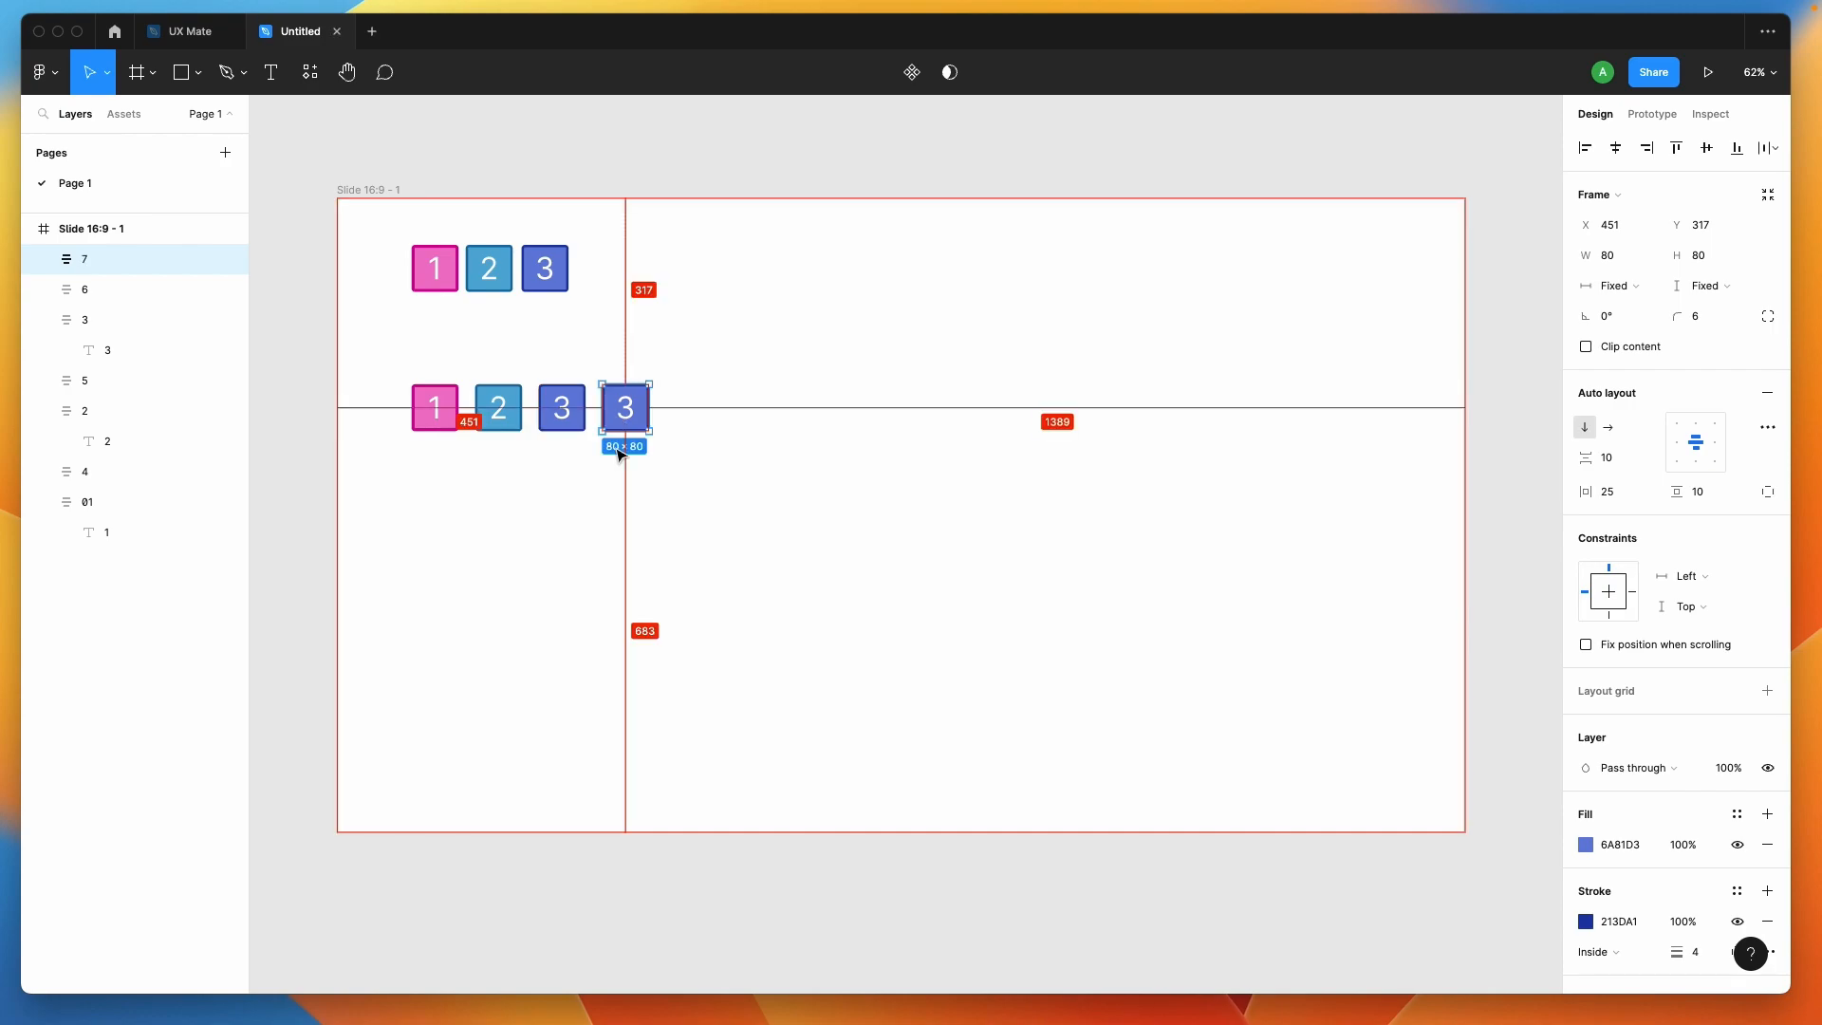
key("Delete")
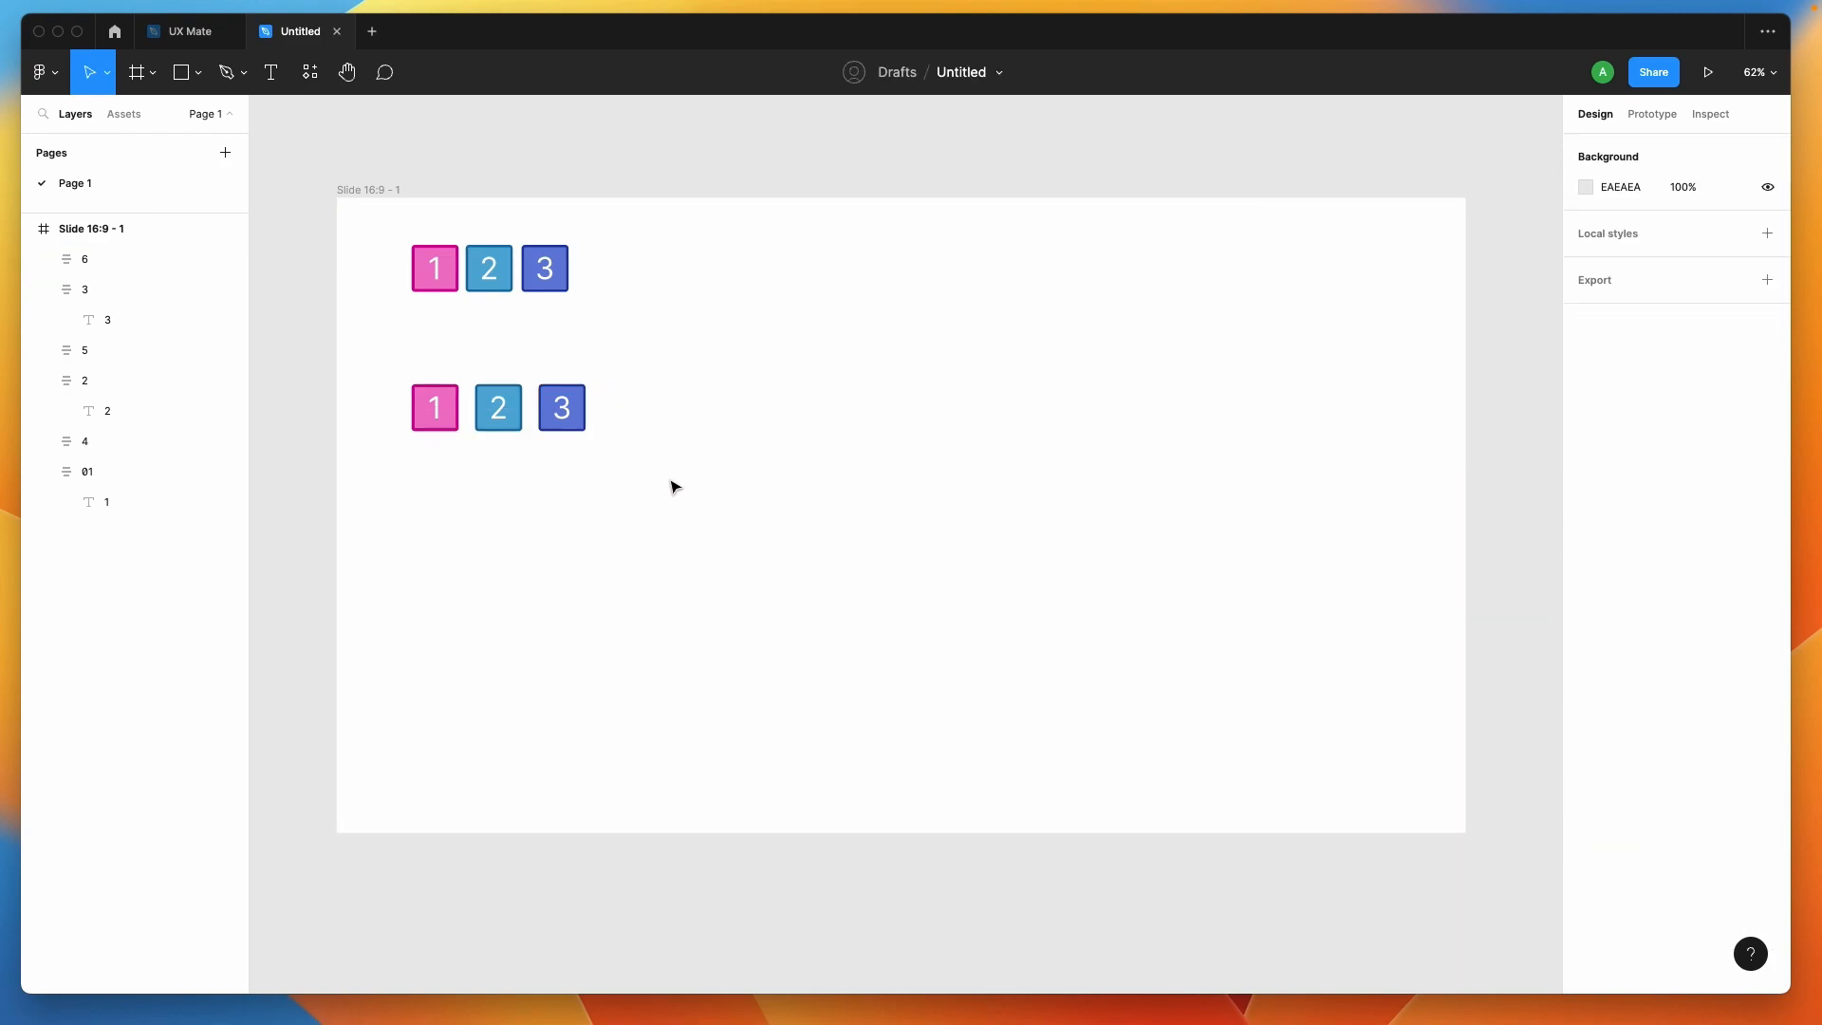
Wrap the lower 1 and 2 tiles in a horizontal auto layout and add the lower 3 tile at its end
left_click_drag(411, 451, 510, 370)
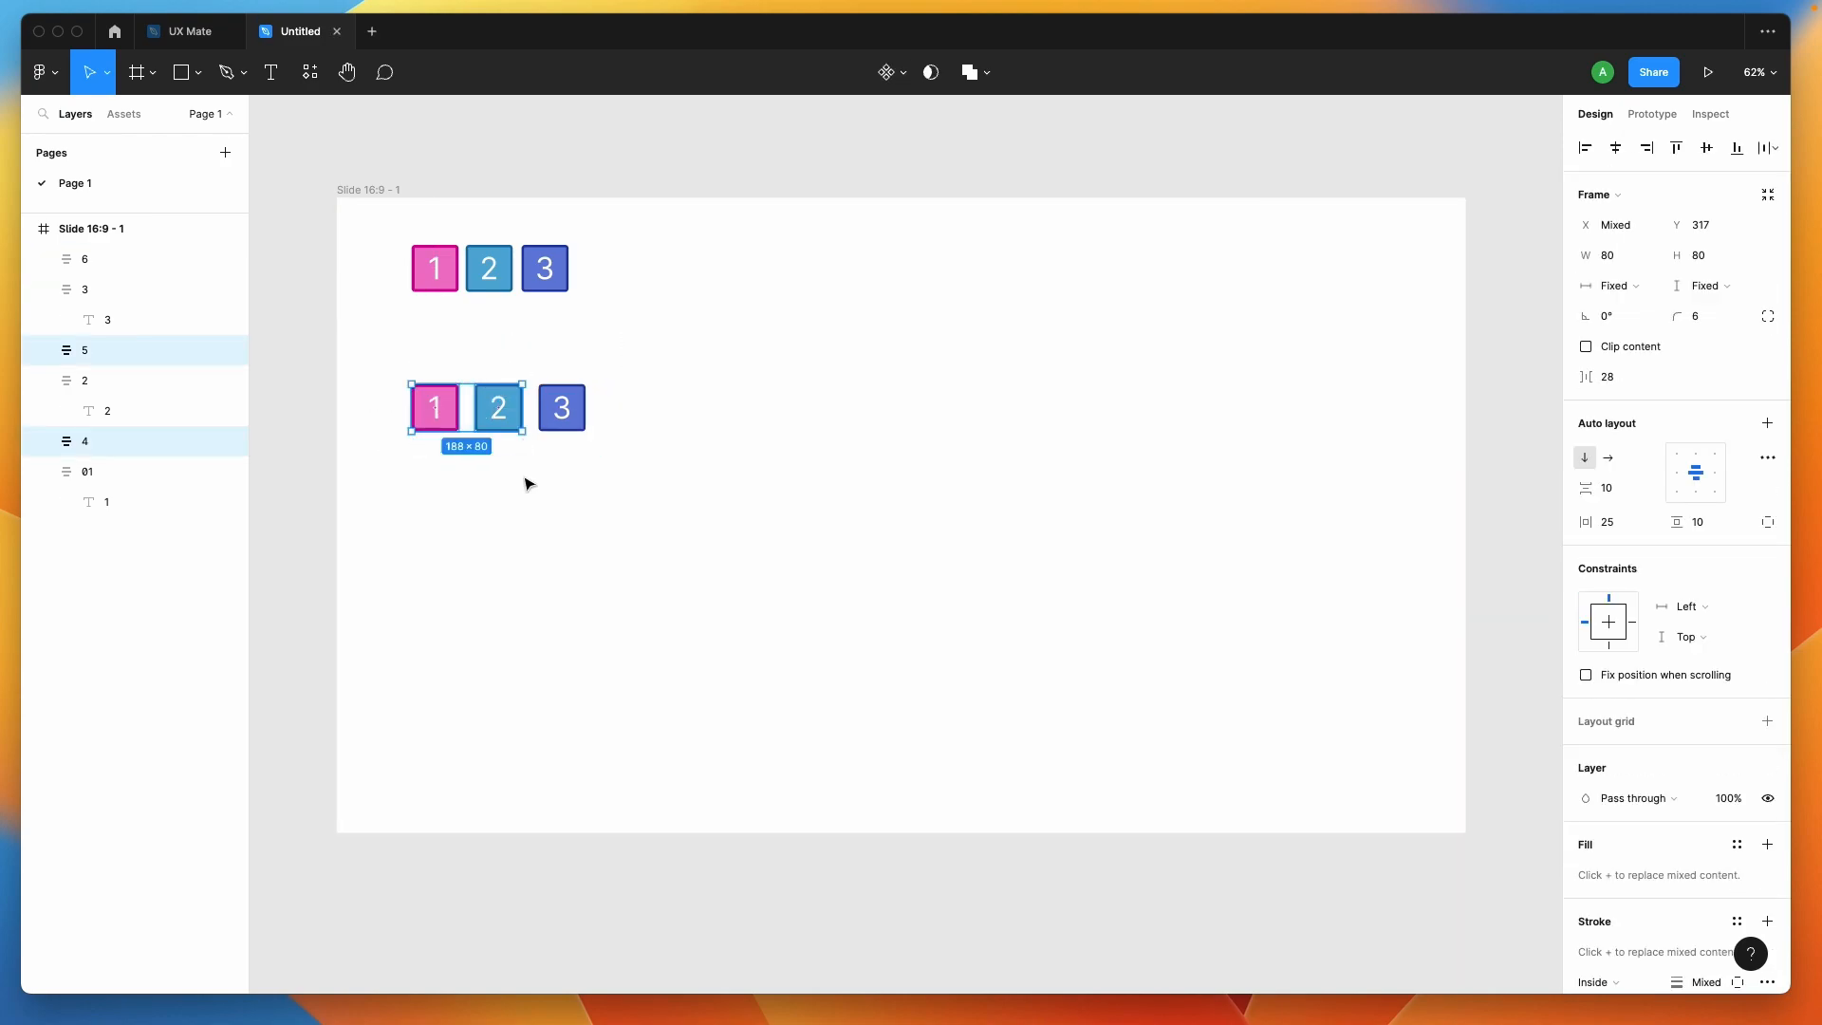
left_click(1767, 423)
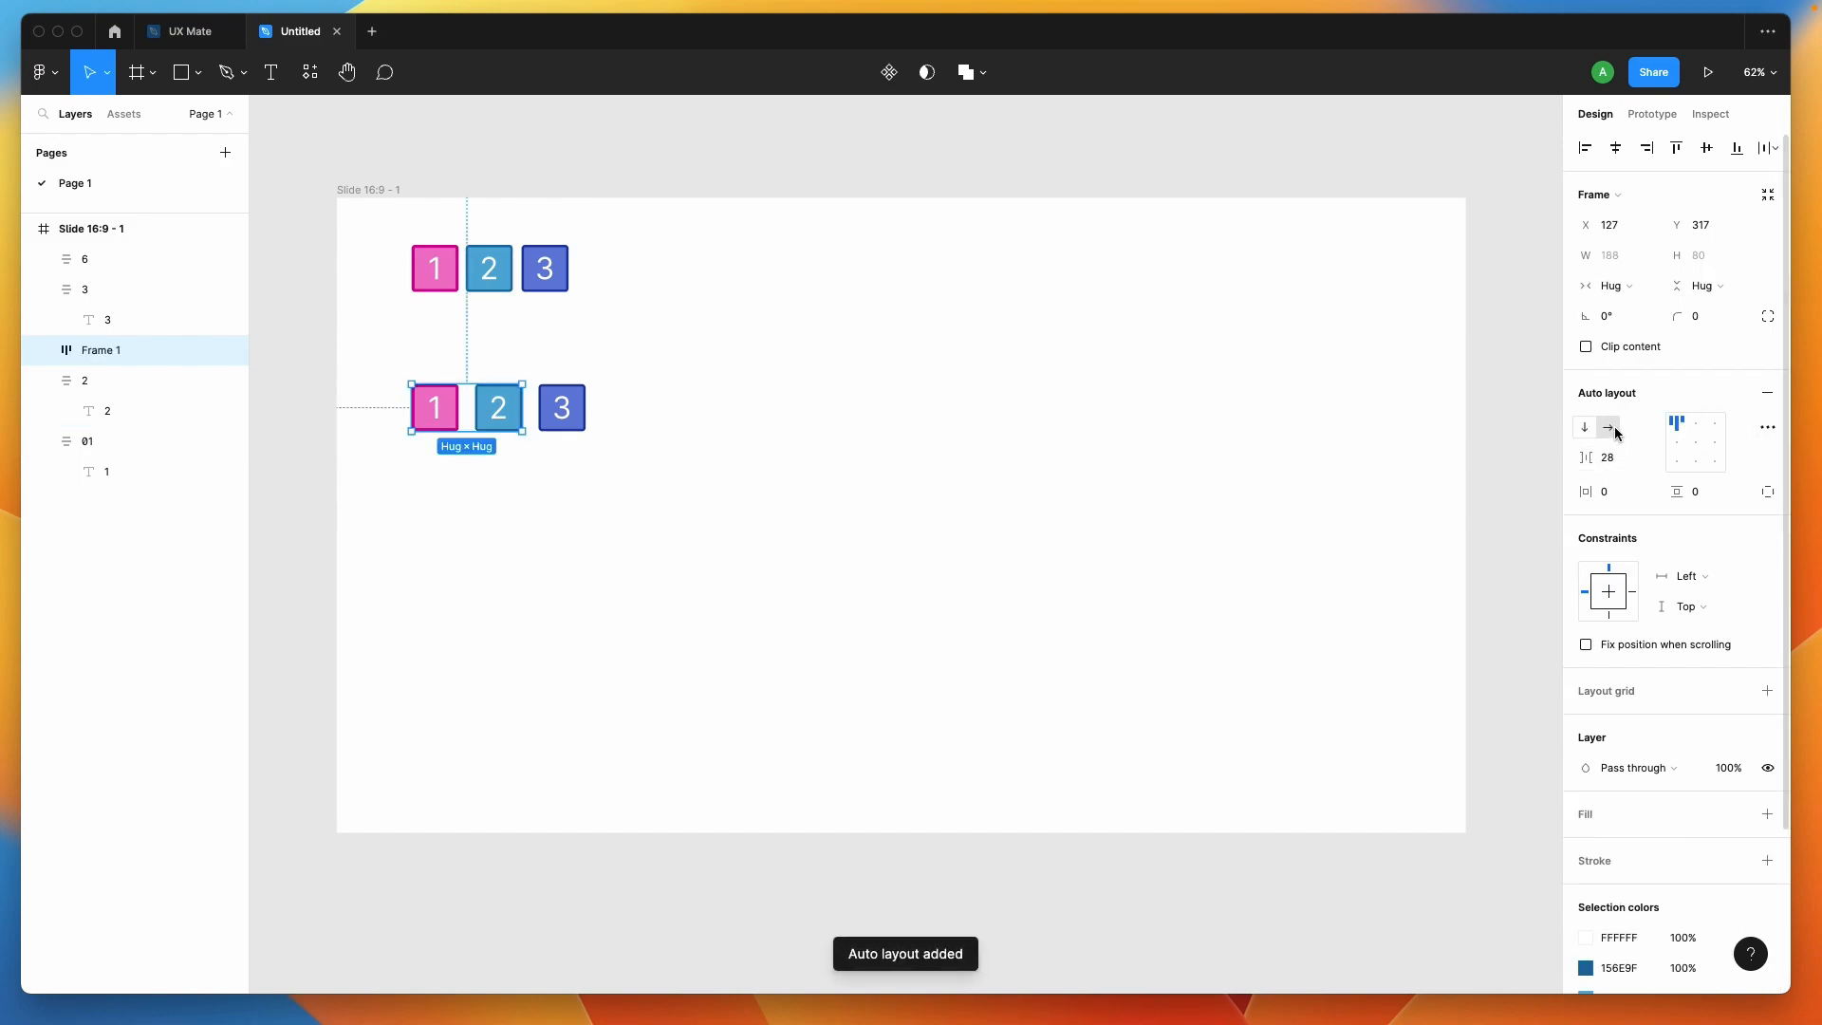
left_click_drag(560, 406, 508, 408)
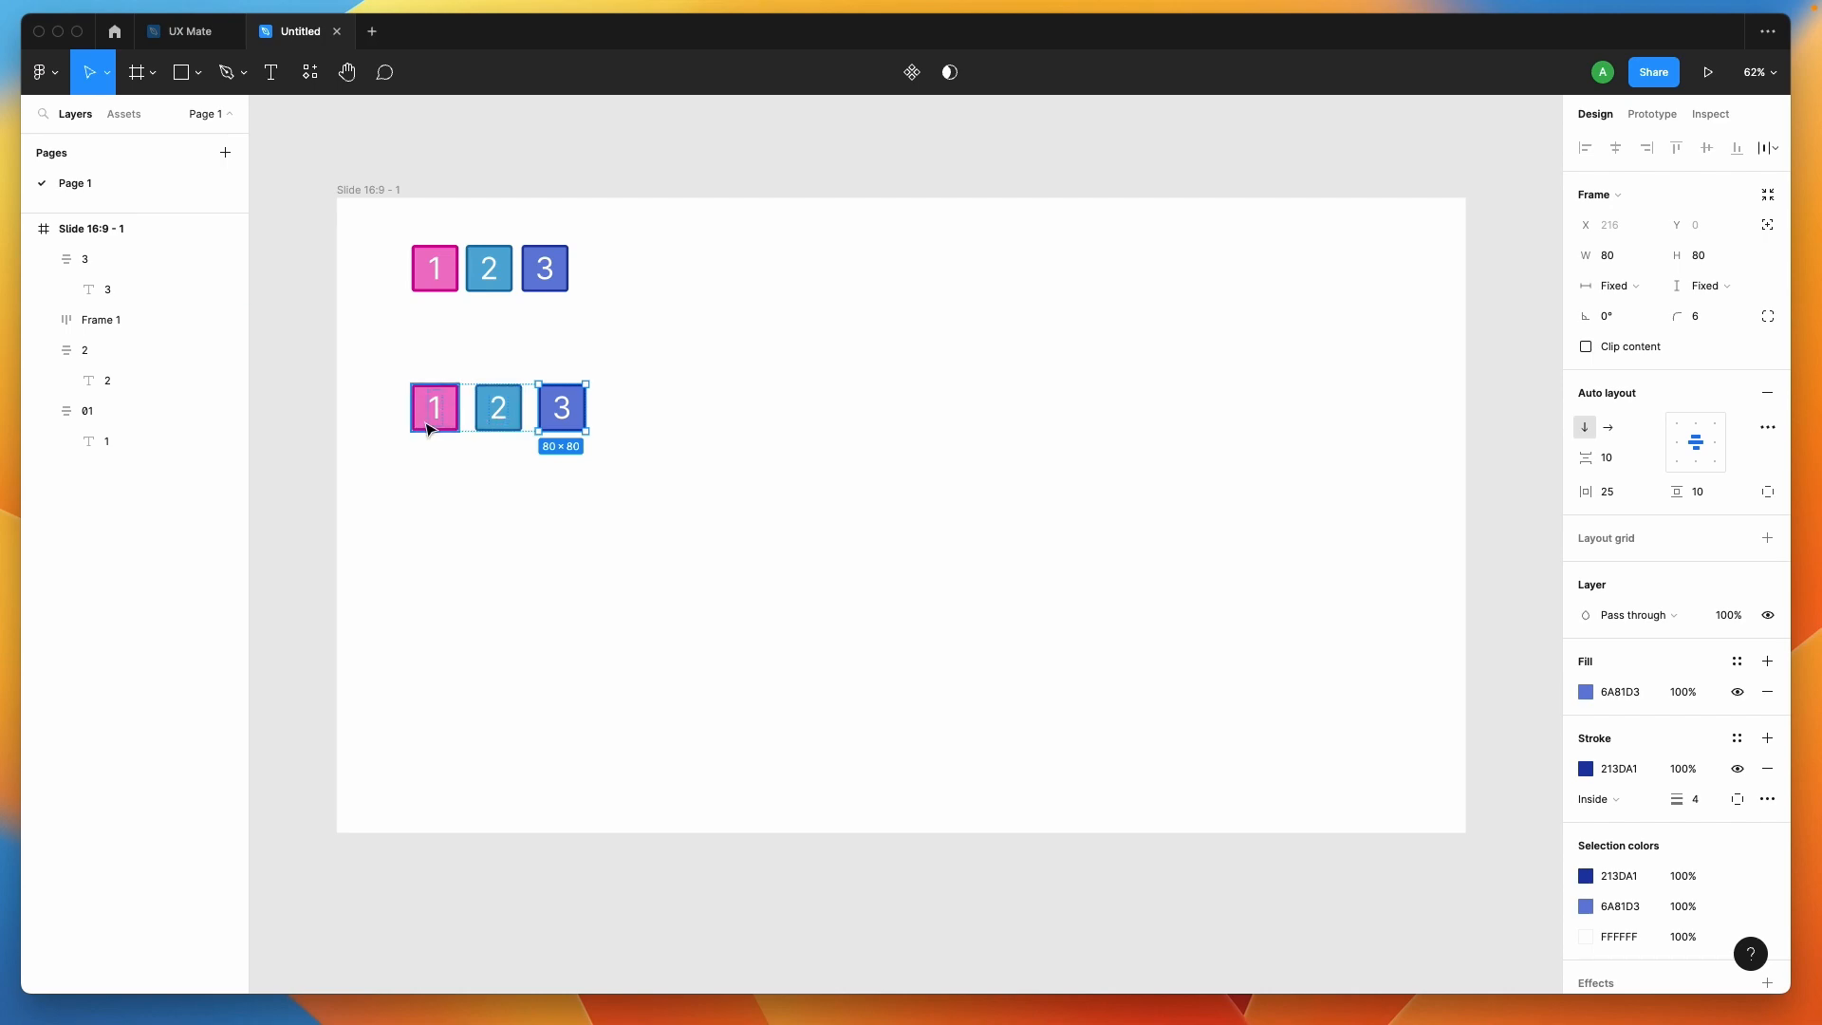
left_click(459, 480)
Move the 3 tile between the lower 1 and 2 tiles, shift it along the row and return it to the end
double_click(573, 418)
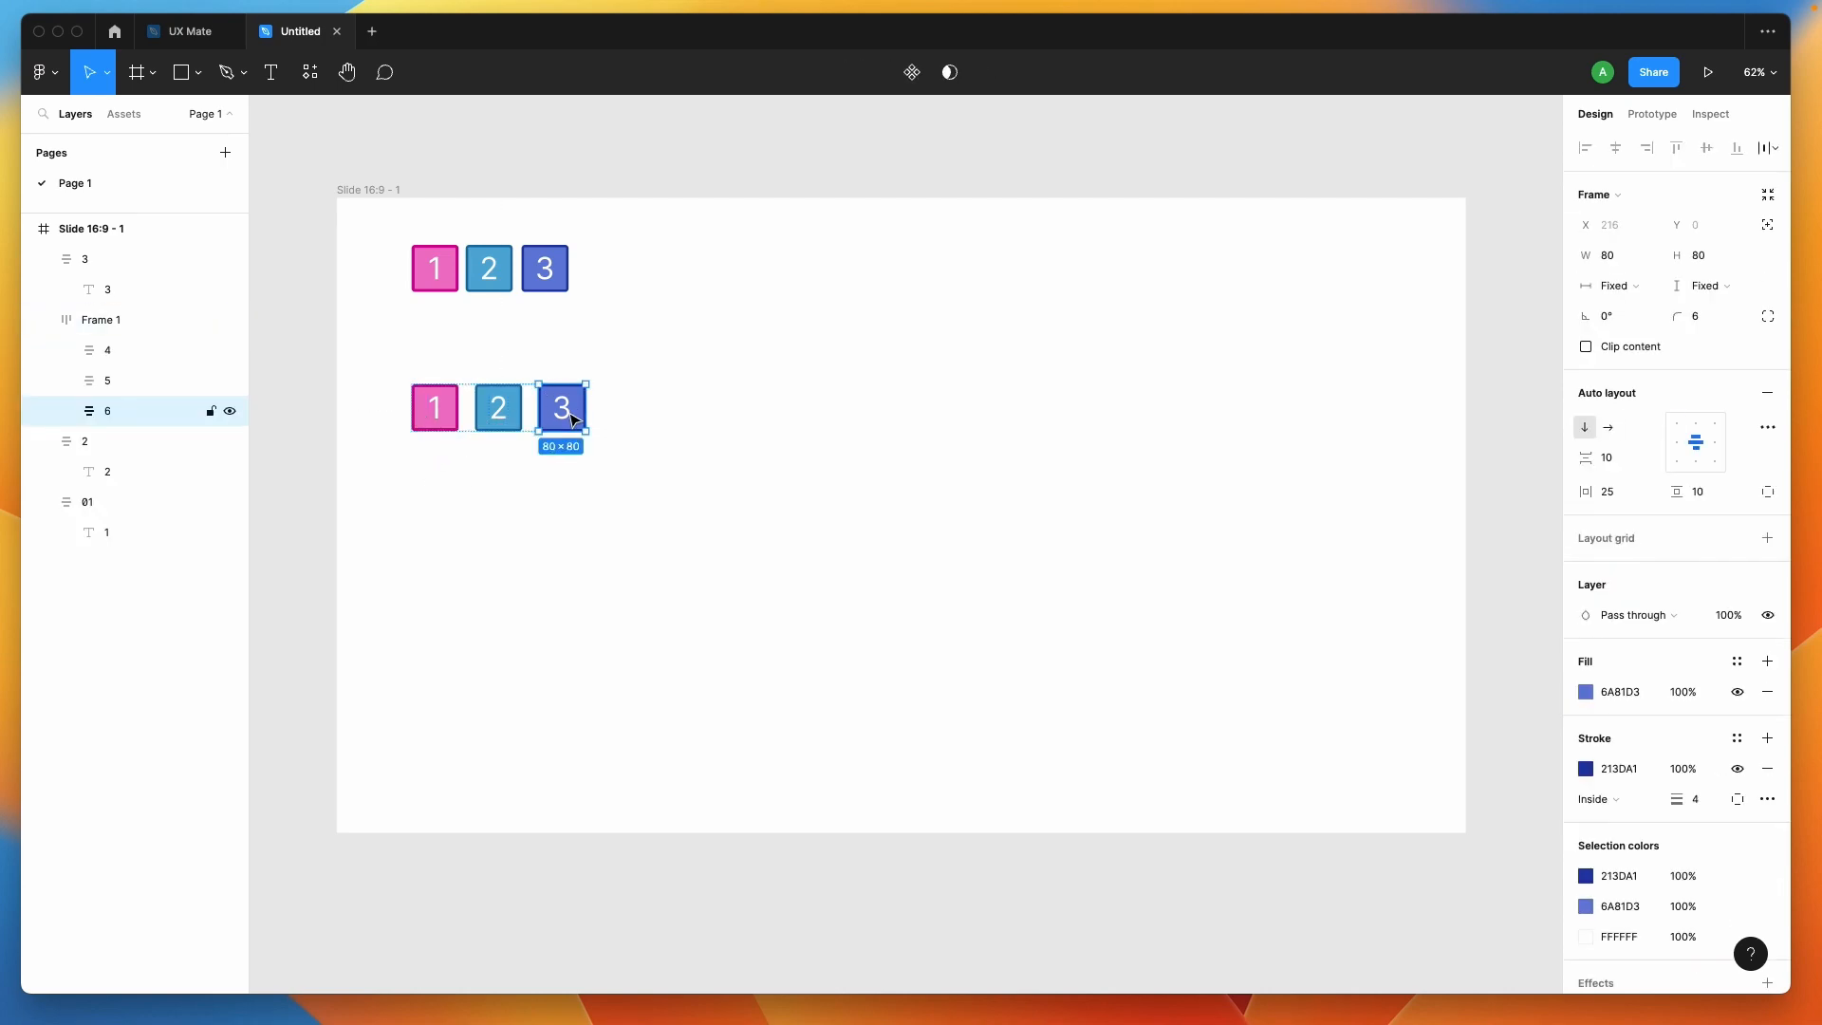
left_click_drag(562, 418, 525, 400)
left_click(431, 408)
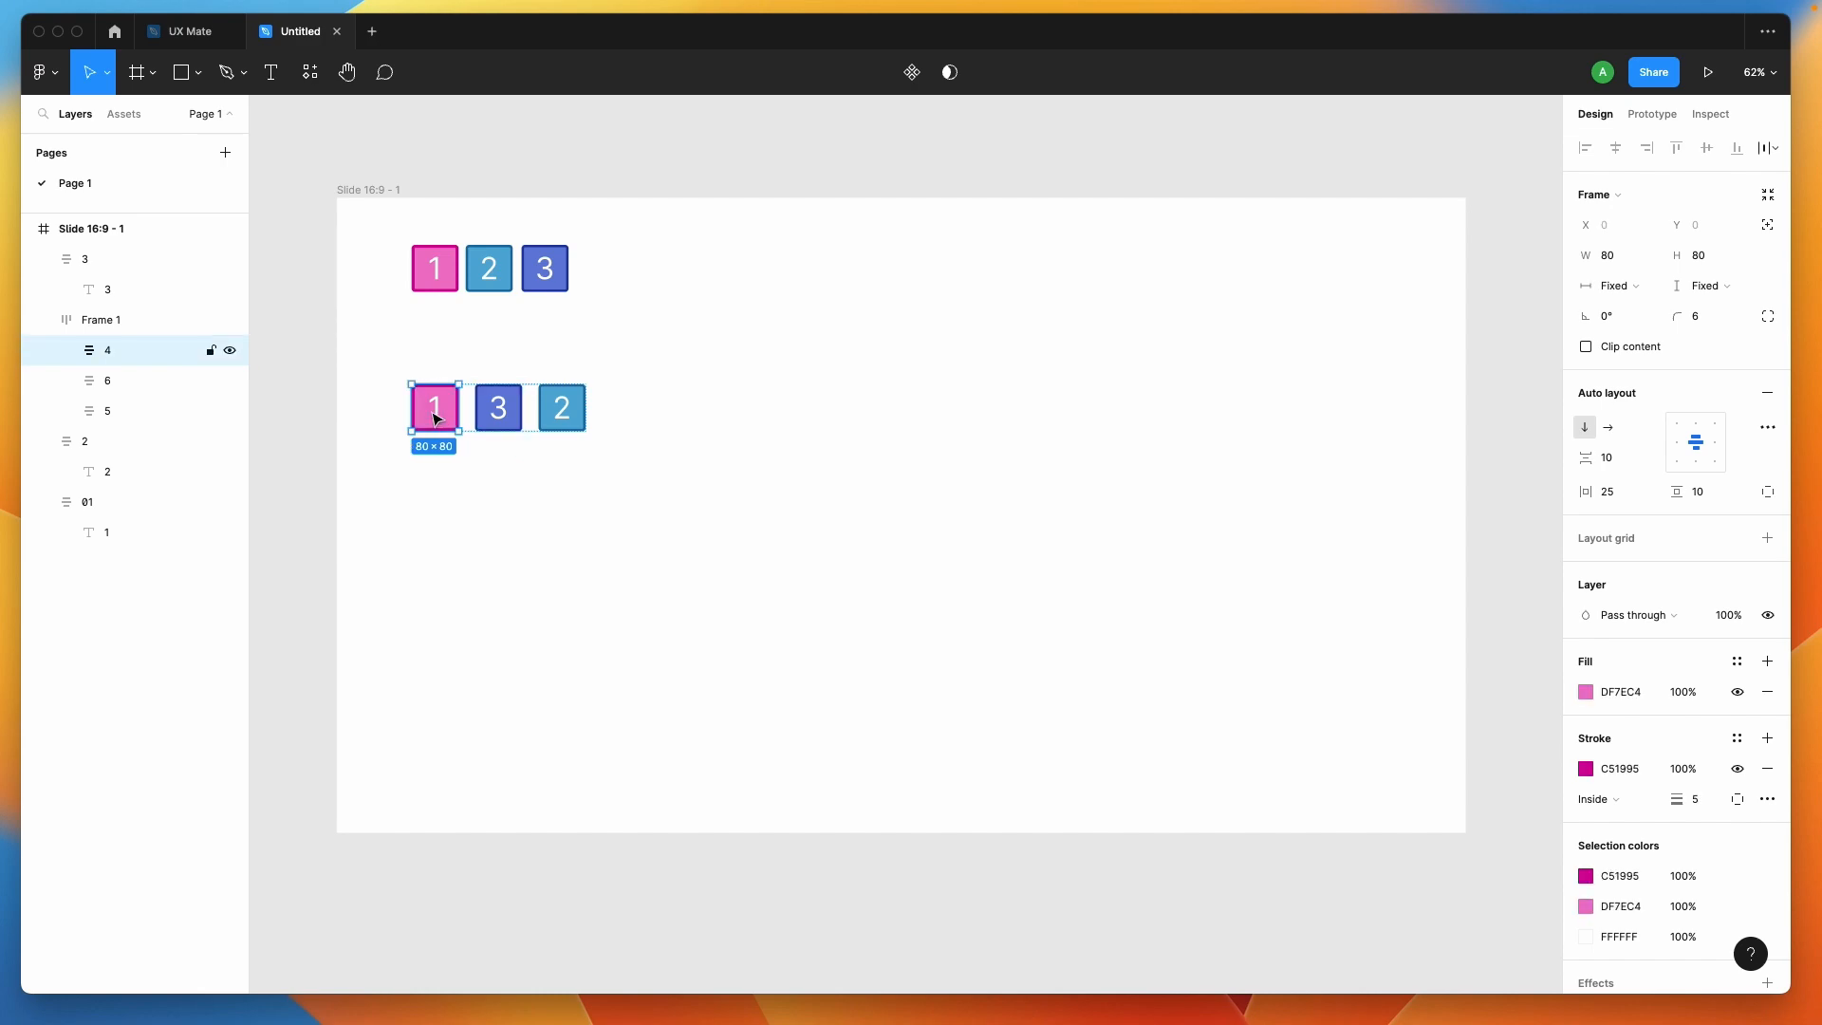
left_click(500, 412)
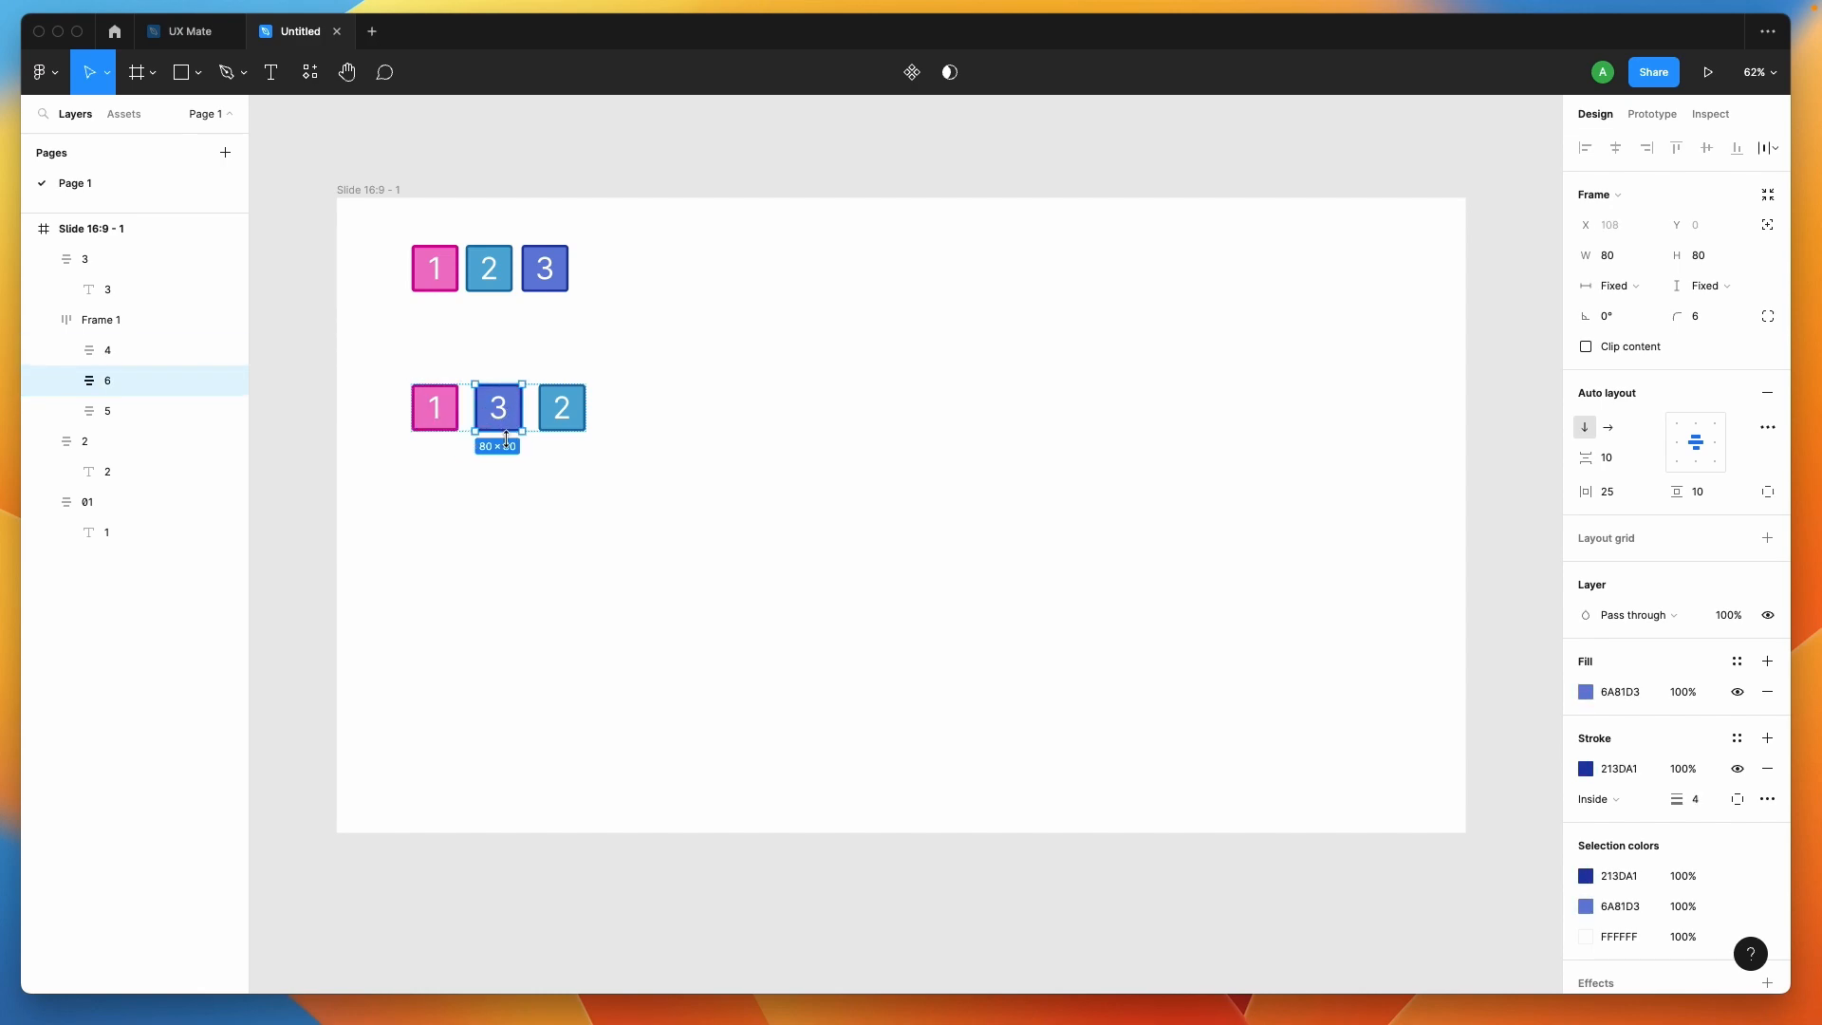
key("Right")
key("Left")
key("Left")
key("Right")
key("Right")
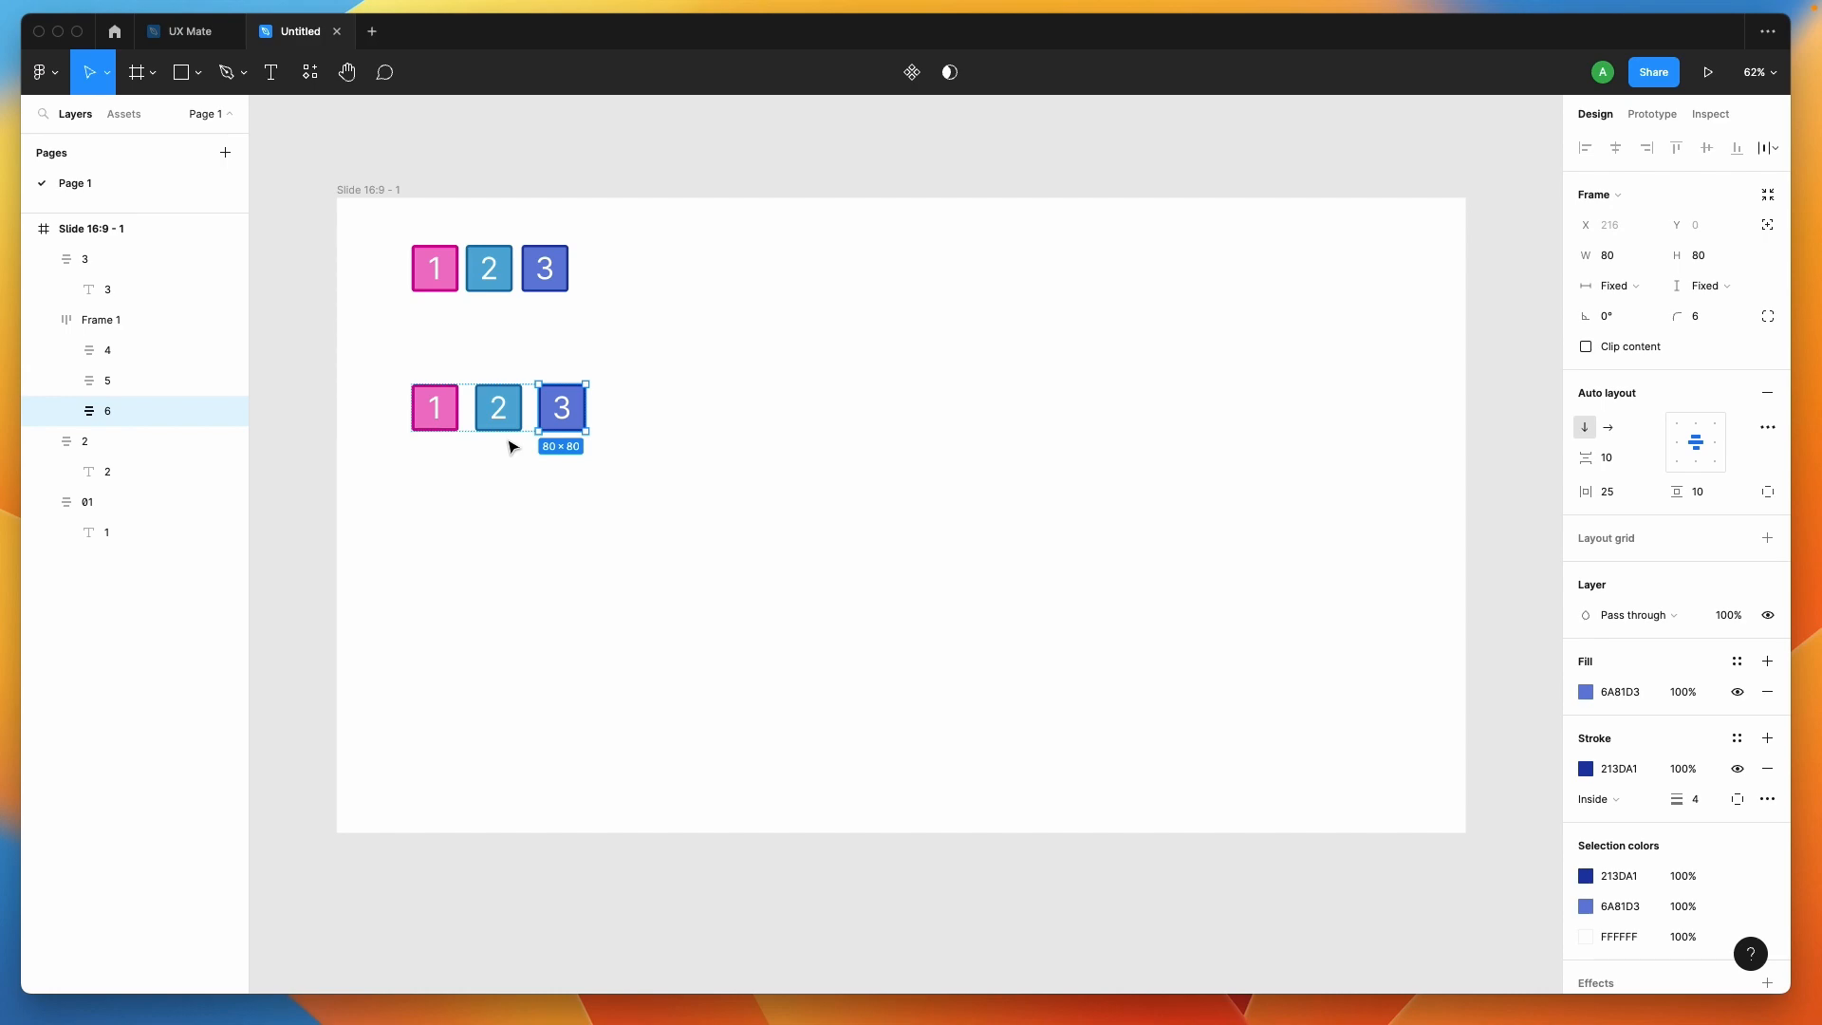
Cycle the 3 tile repeatedly between the start and end of the lower row, finishing after the 2 tile
key("Left")
key("Left")
key("Right")
key("Right")
key("Left")
key("Left")
key("Right")
key("Right")
key("Left")
key("Left")
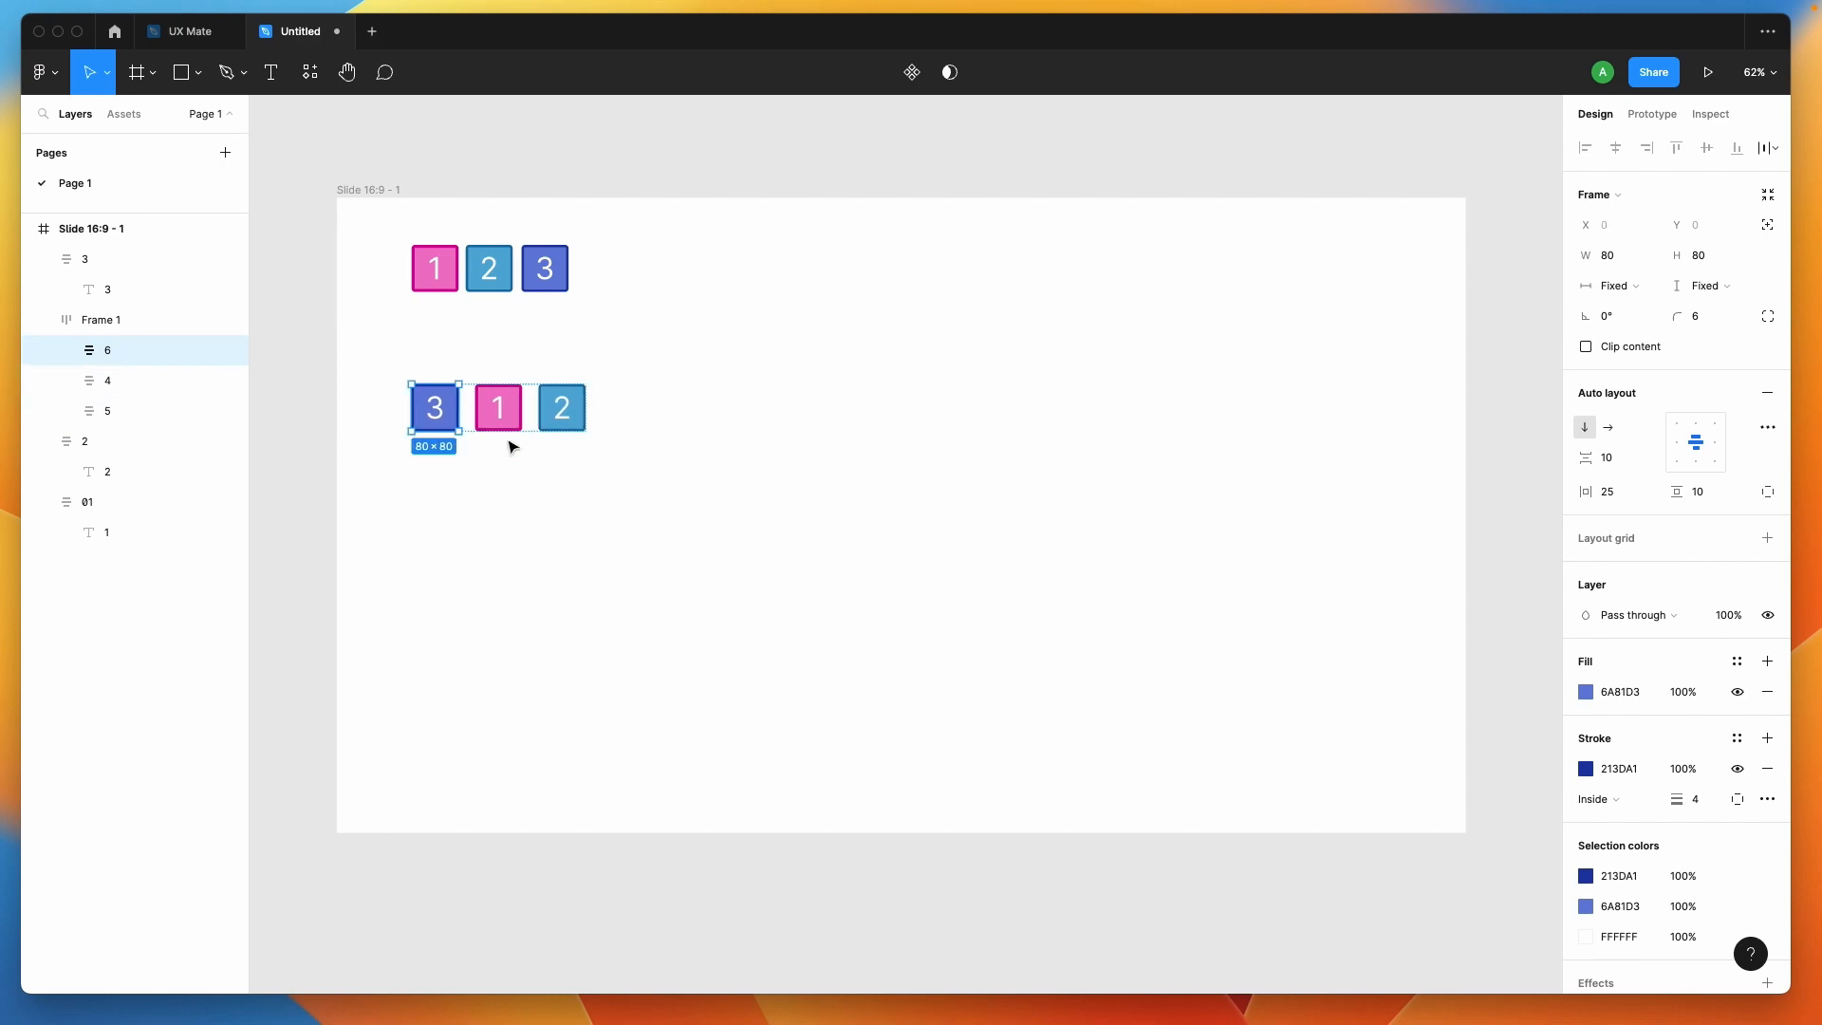
key("Right")
key("Right")
key("Left")
key("Left")
key("Right")
key("Right")
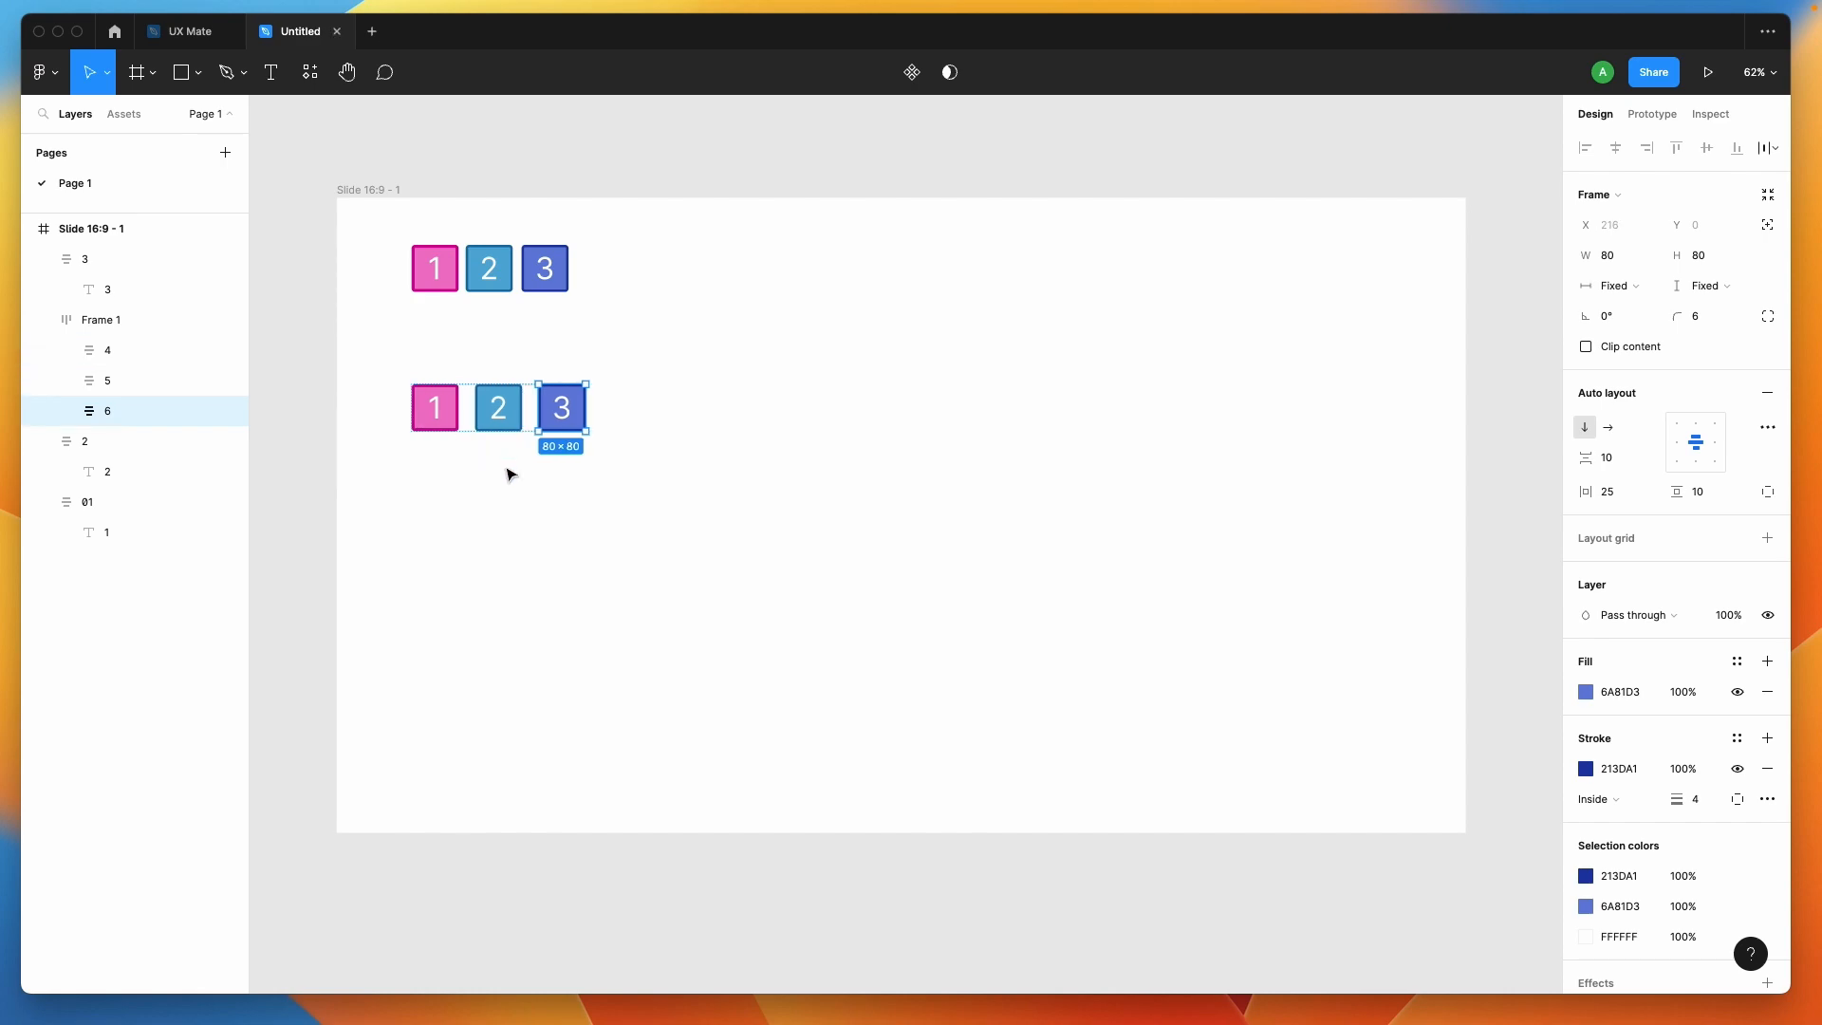
Switch the auto layout direction of the lower tile frame to vertical
left_click(509, 472)
left_click(459, 406)
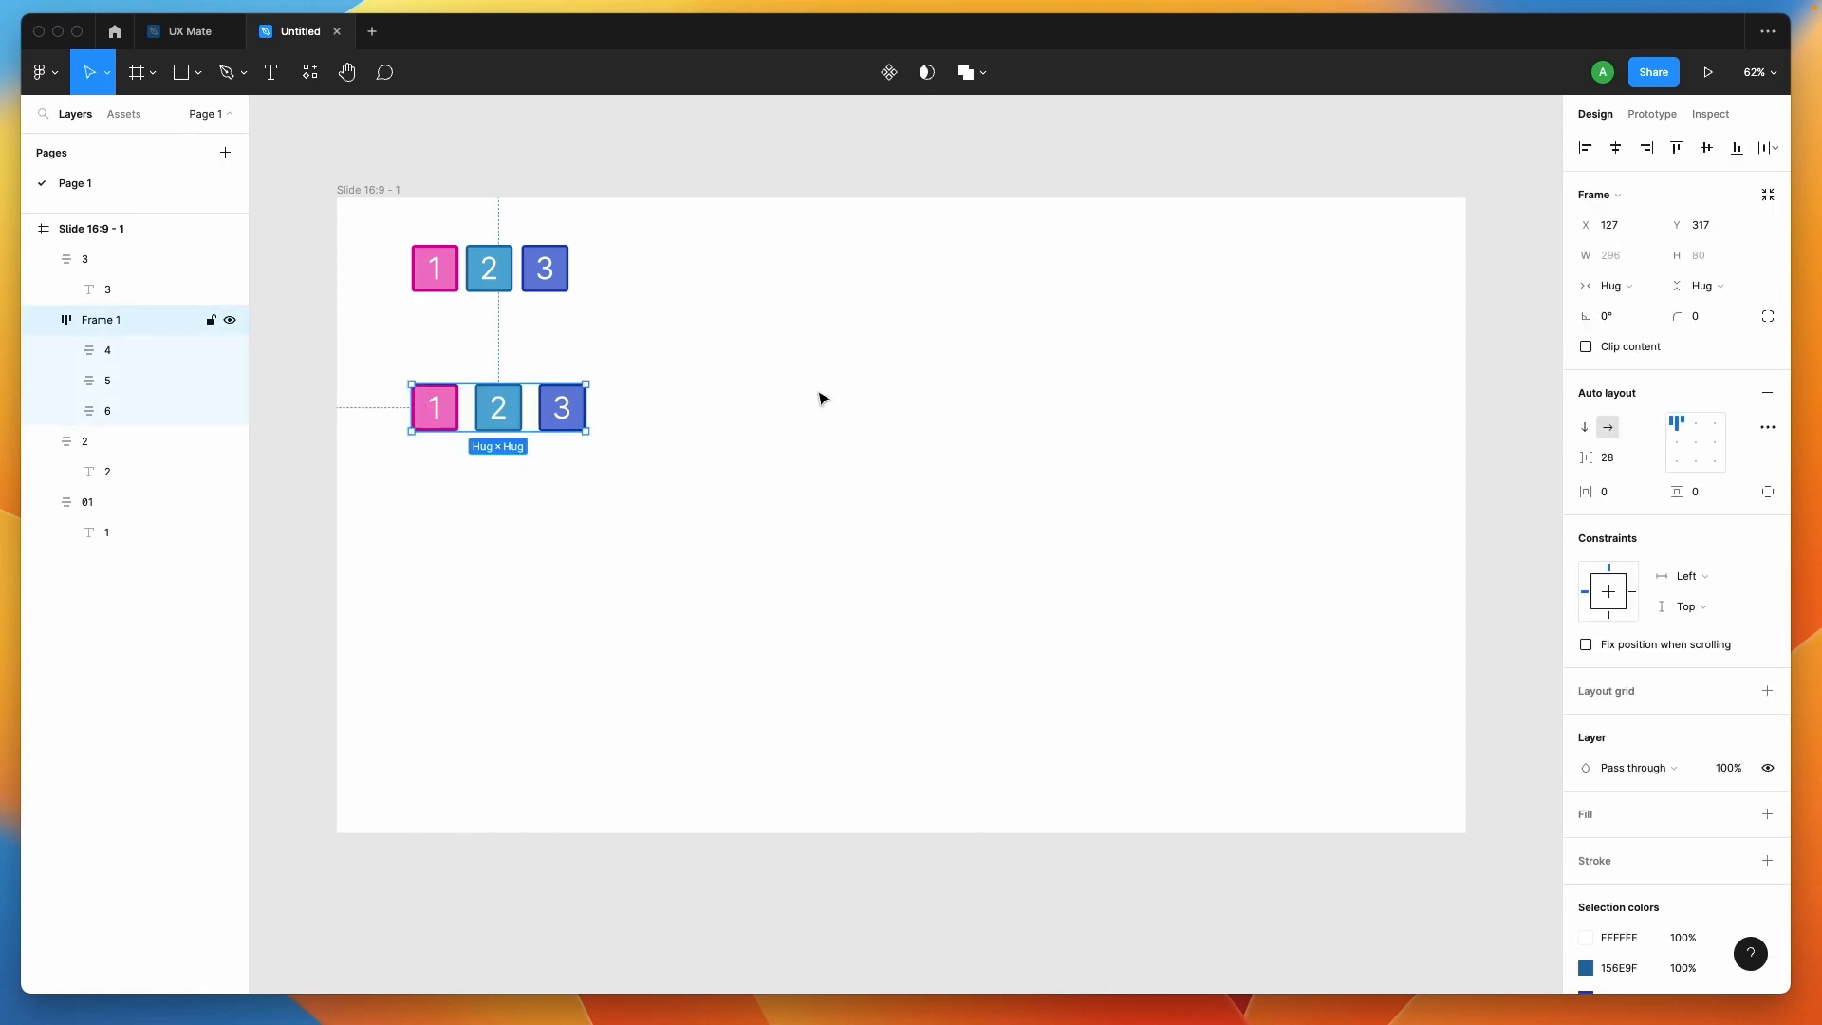
left_click(1584, 427)
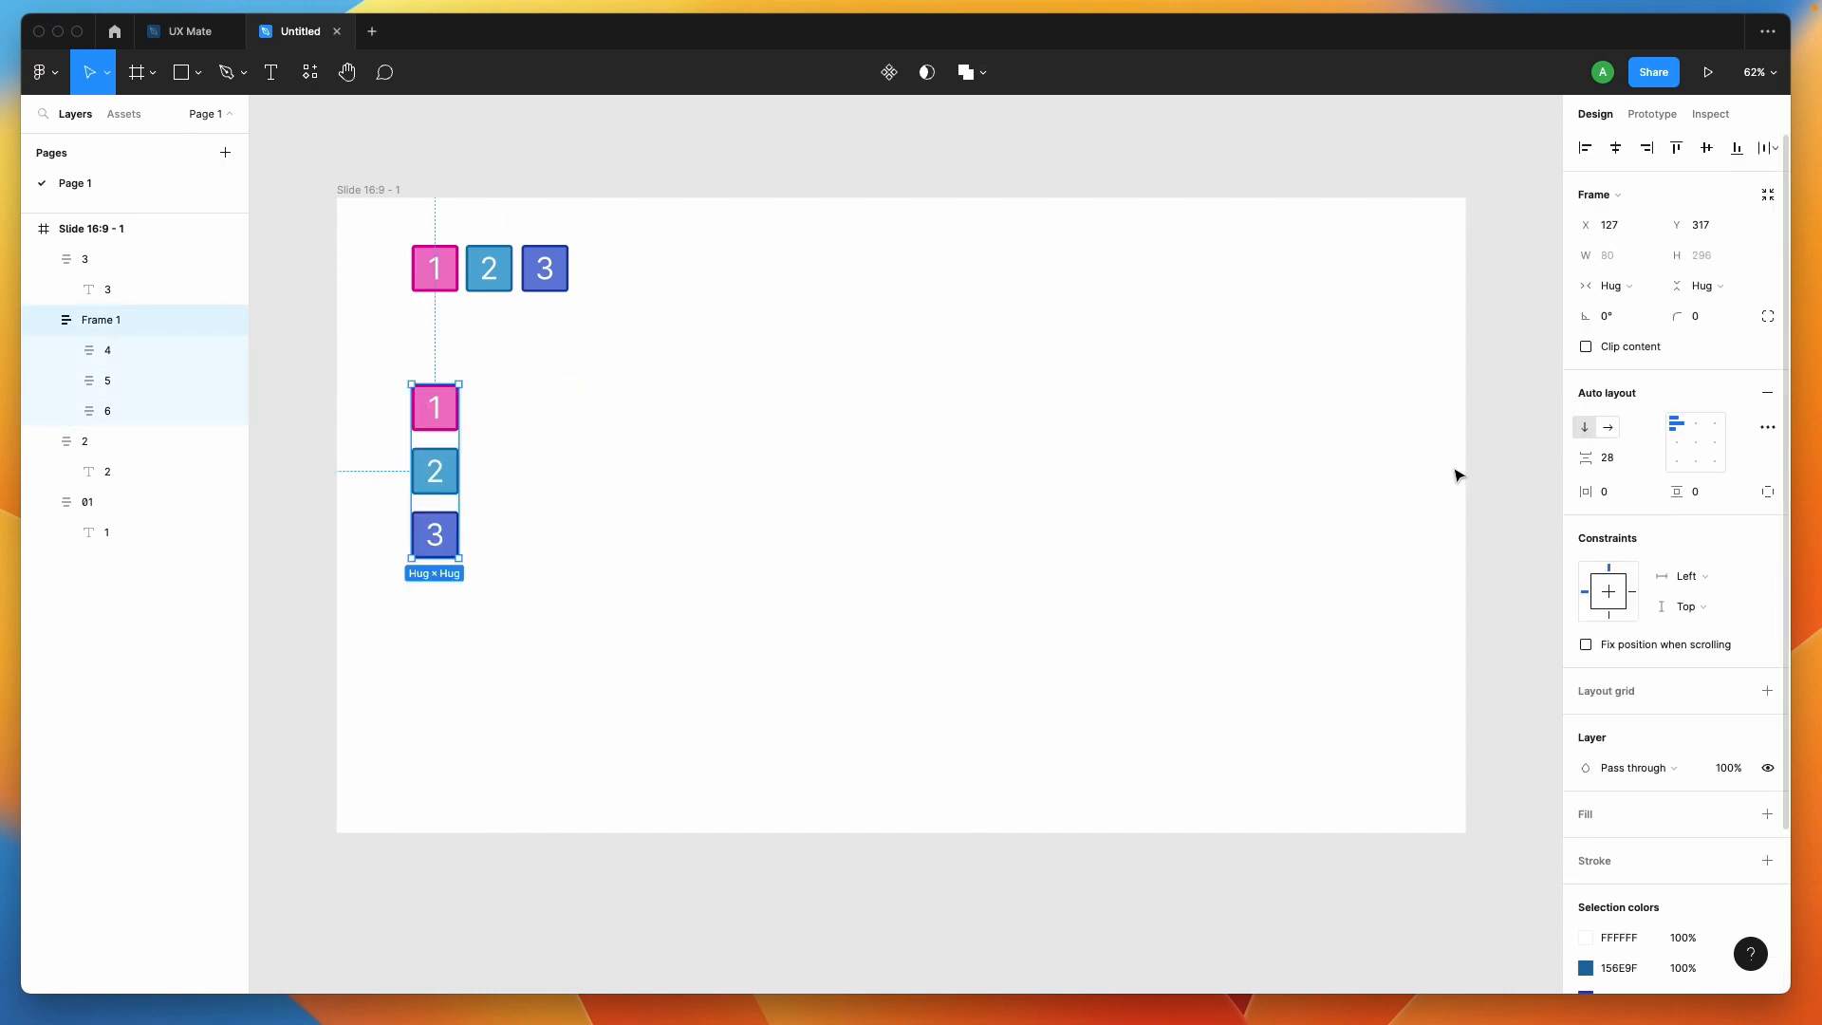
Move the 3 tile to the top of the vertical stack and back to the bottom twice
left_click(433, 538)
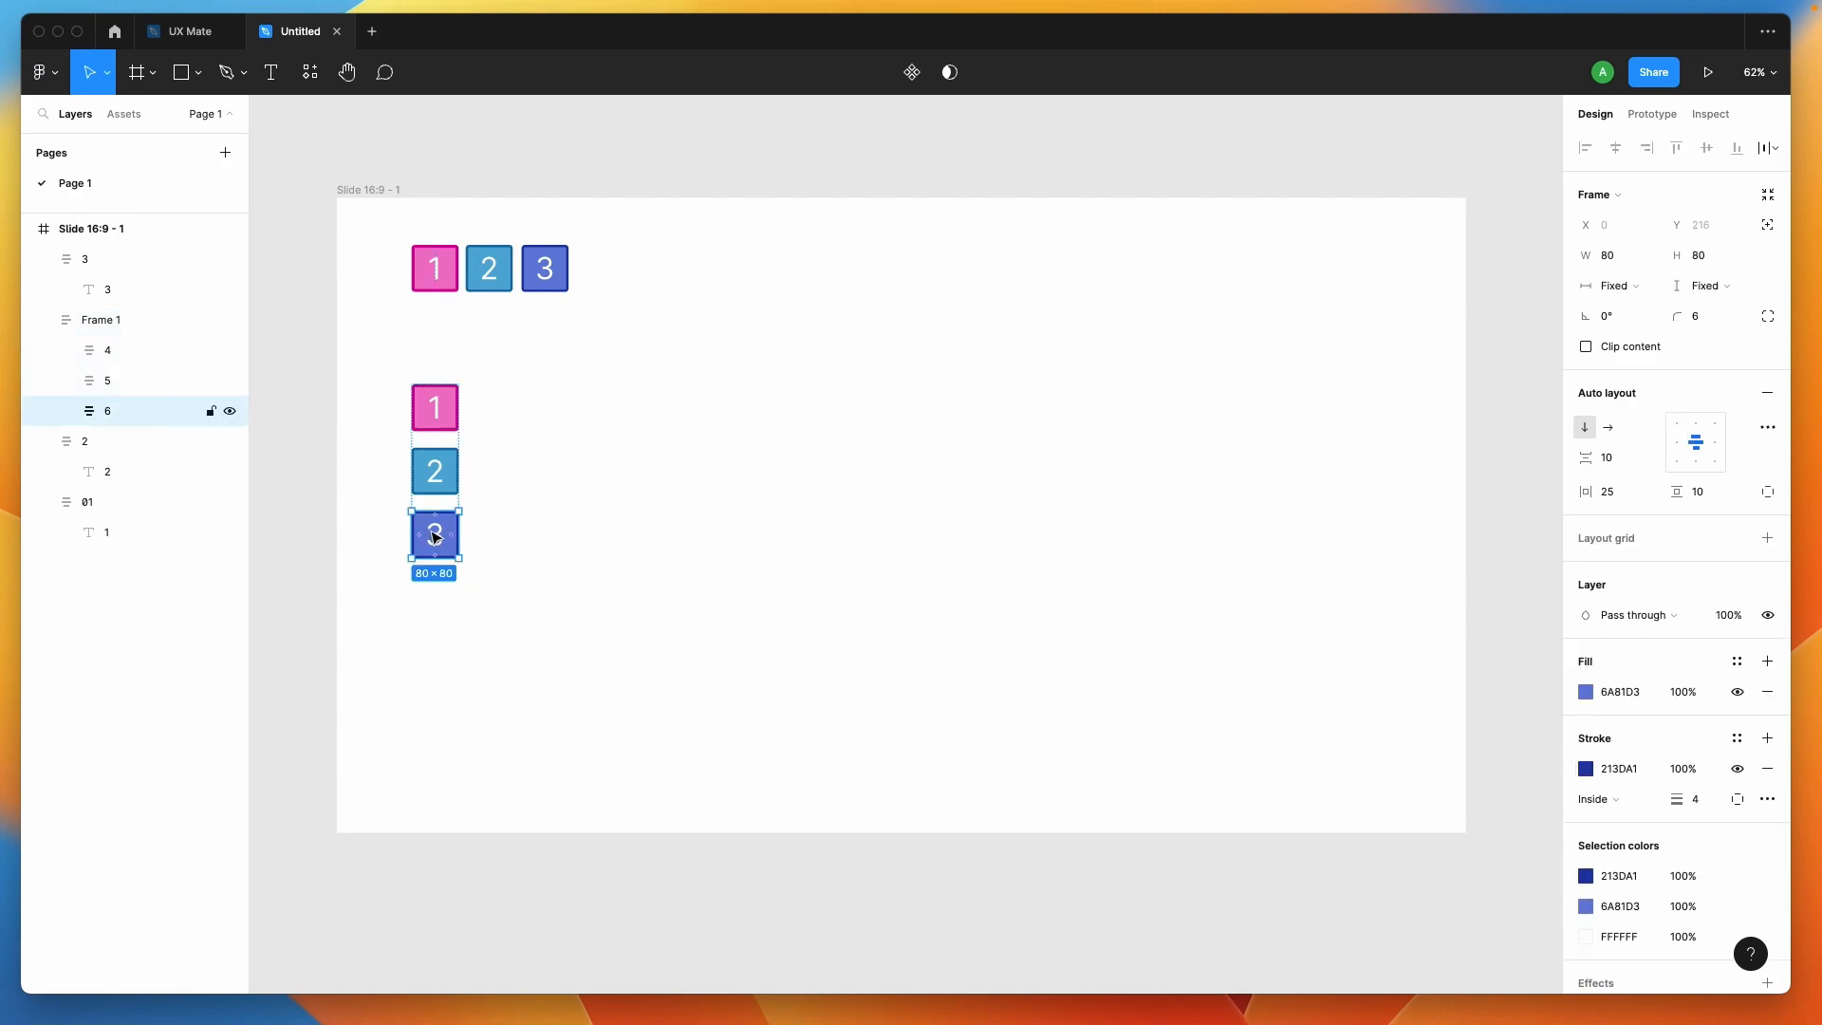
key("Up")
key("Up")
key("Down")
key("Down")
key("Up")
key("Up")
key("Down")
key("Down")
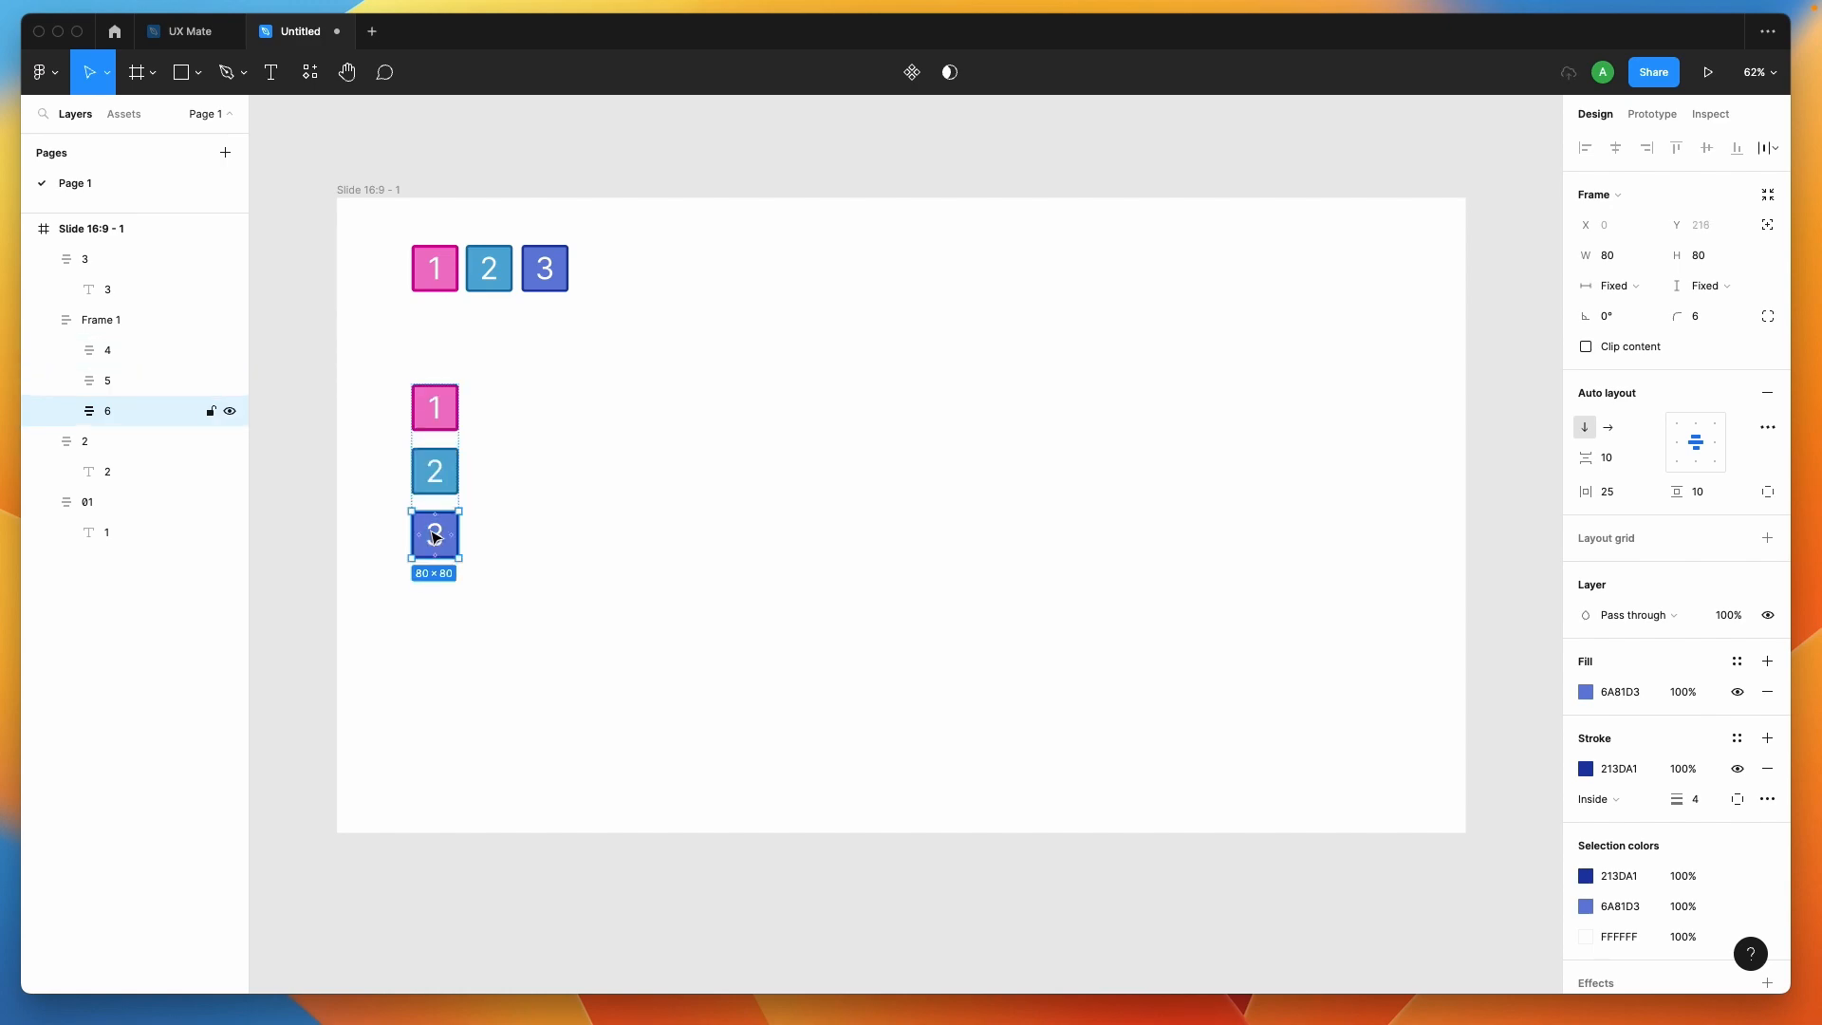
left_click(436, 415, "shift")
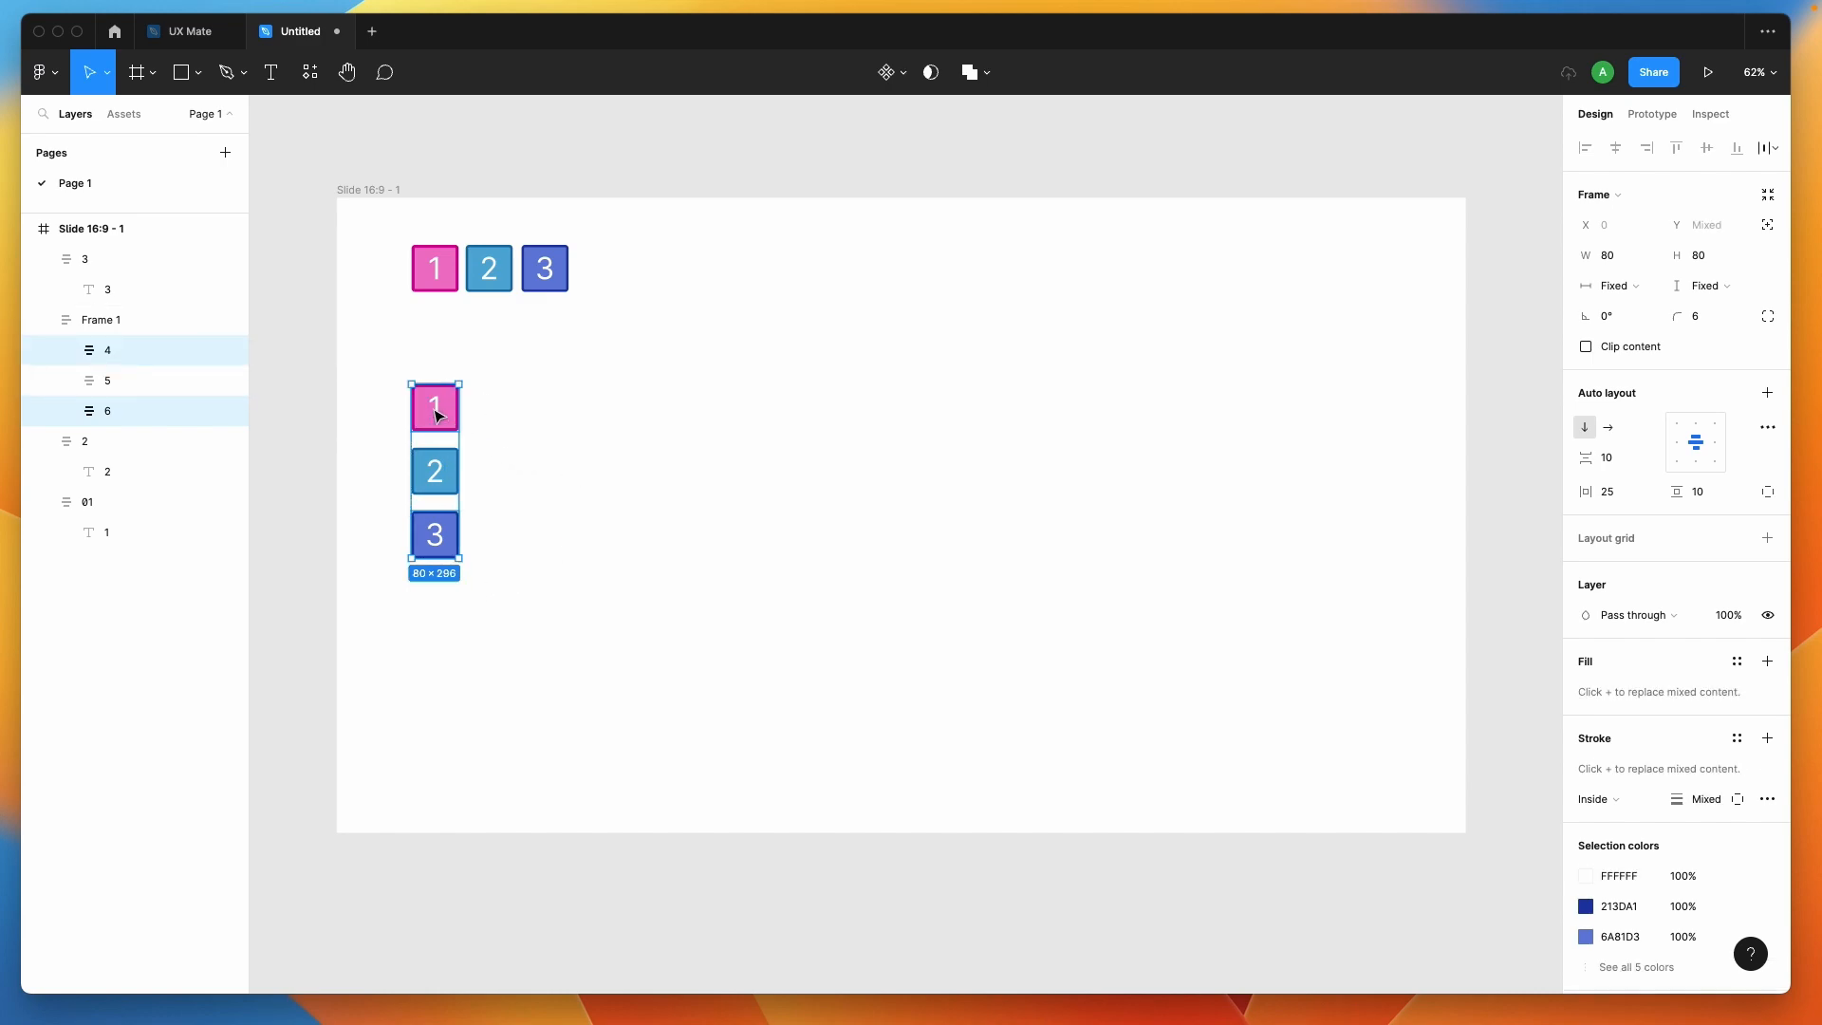
left_click(562, 460)
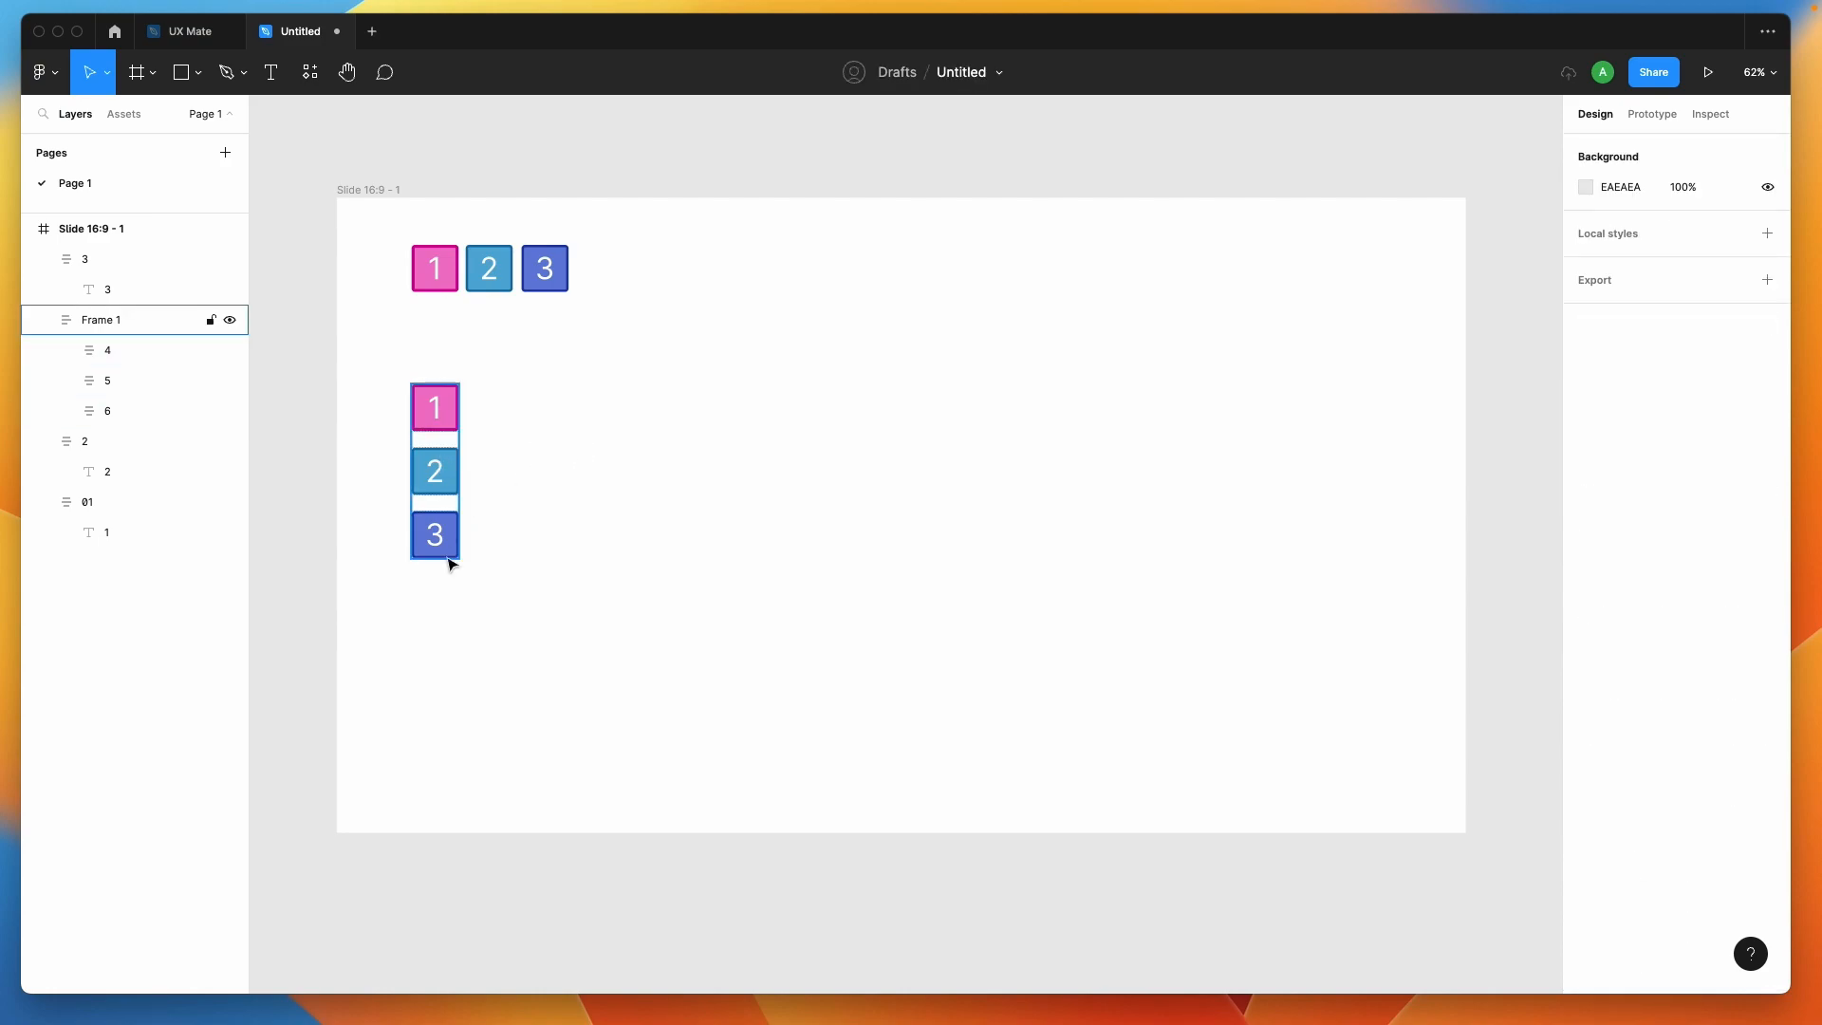
left_click(444, 268)
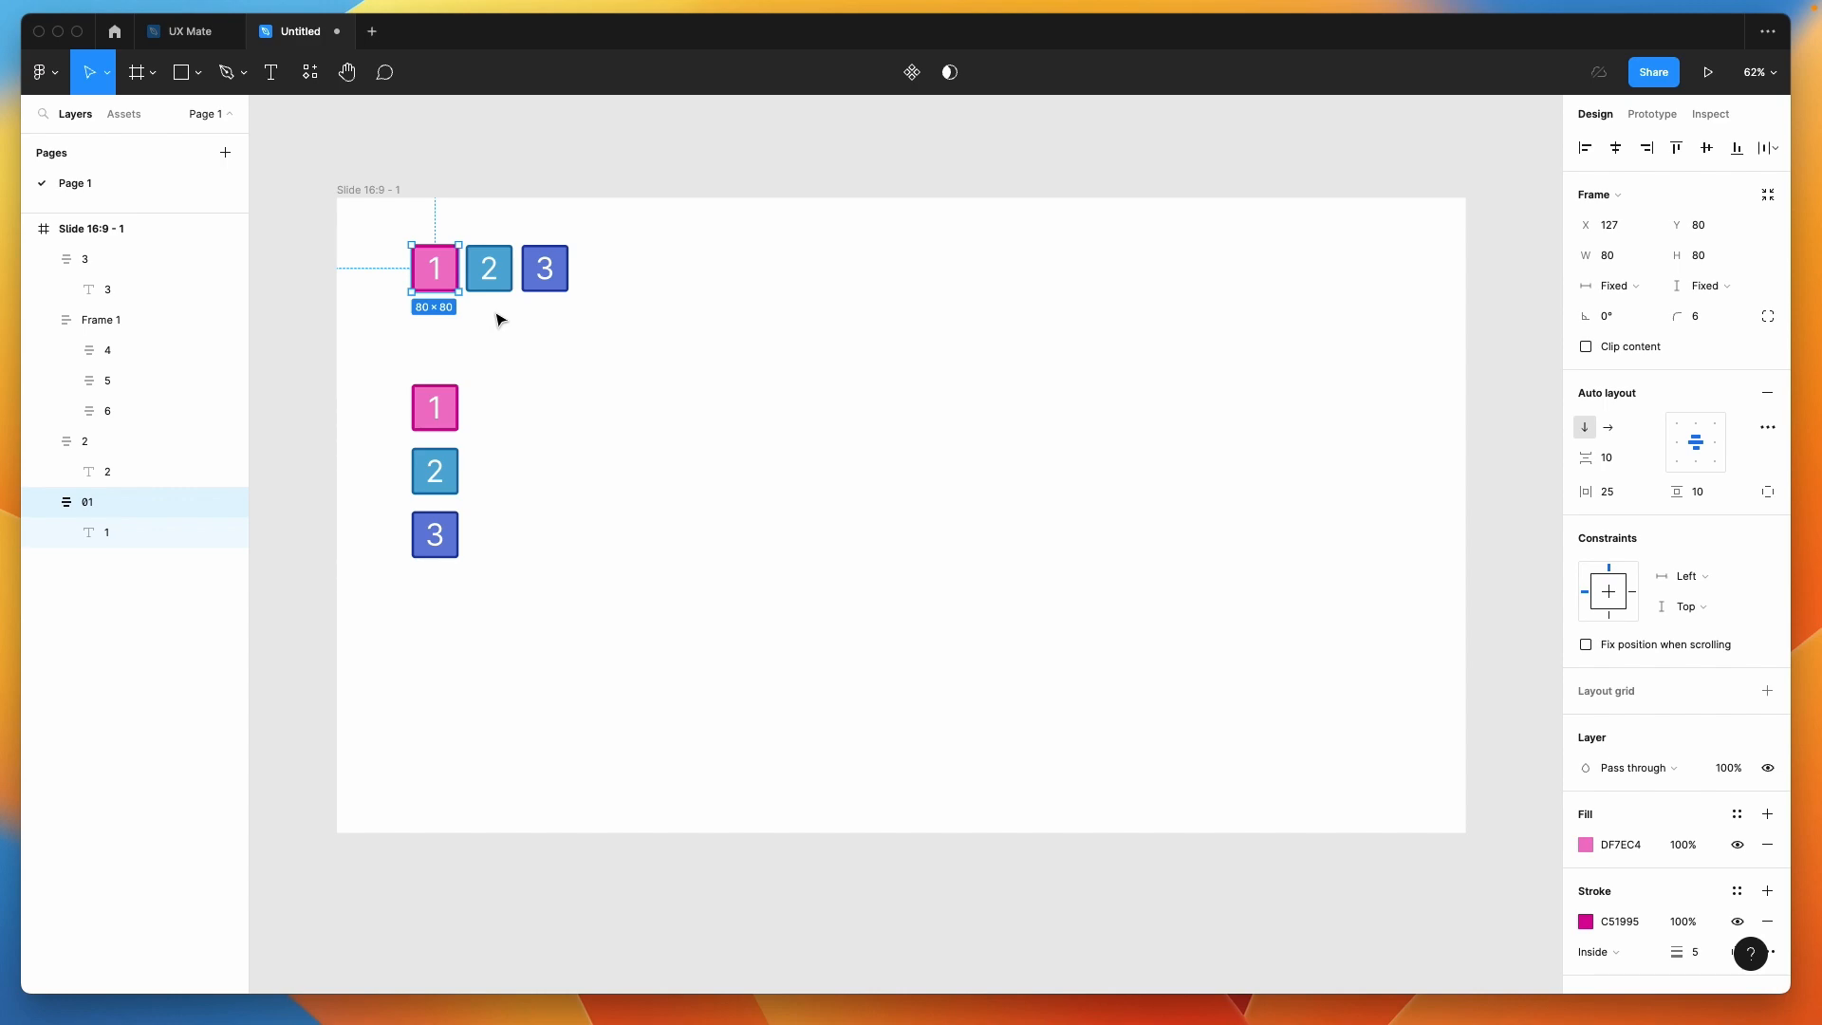
left_click(482, 273, "shift")
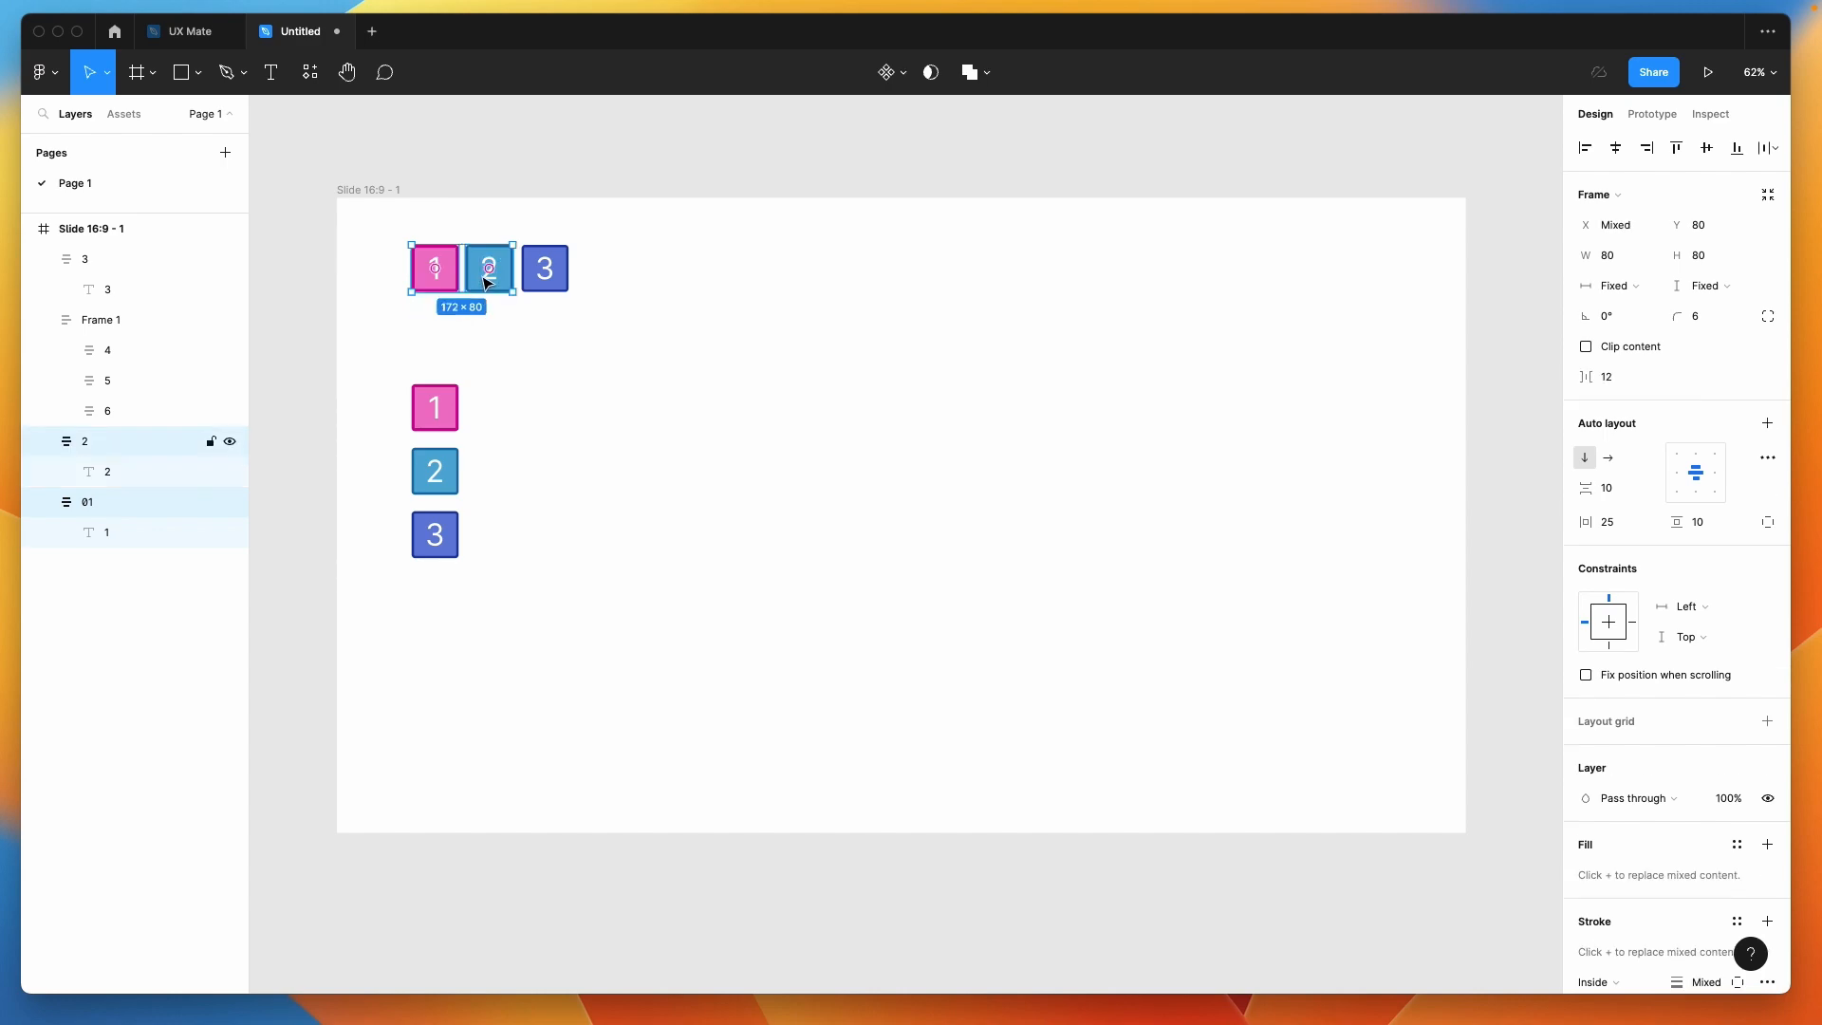
left_click_drag(446, 286, 694, 500)
key("super+z")
left_click_drag(412, 292, 561, 290)
key("super+z")
left_click(607, 366)
Copy the top row's three tiles lower on the slide, with the 1 copy at about X 532, Y 511
left_click_drag(444, 349, 726, 520)
left_click(726, 543)
scroll(748, 541, "up", 5)
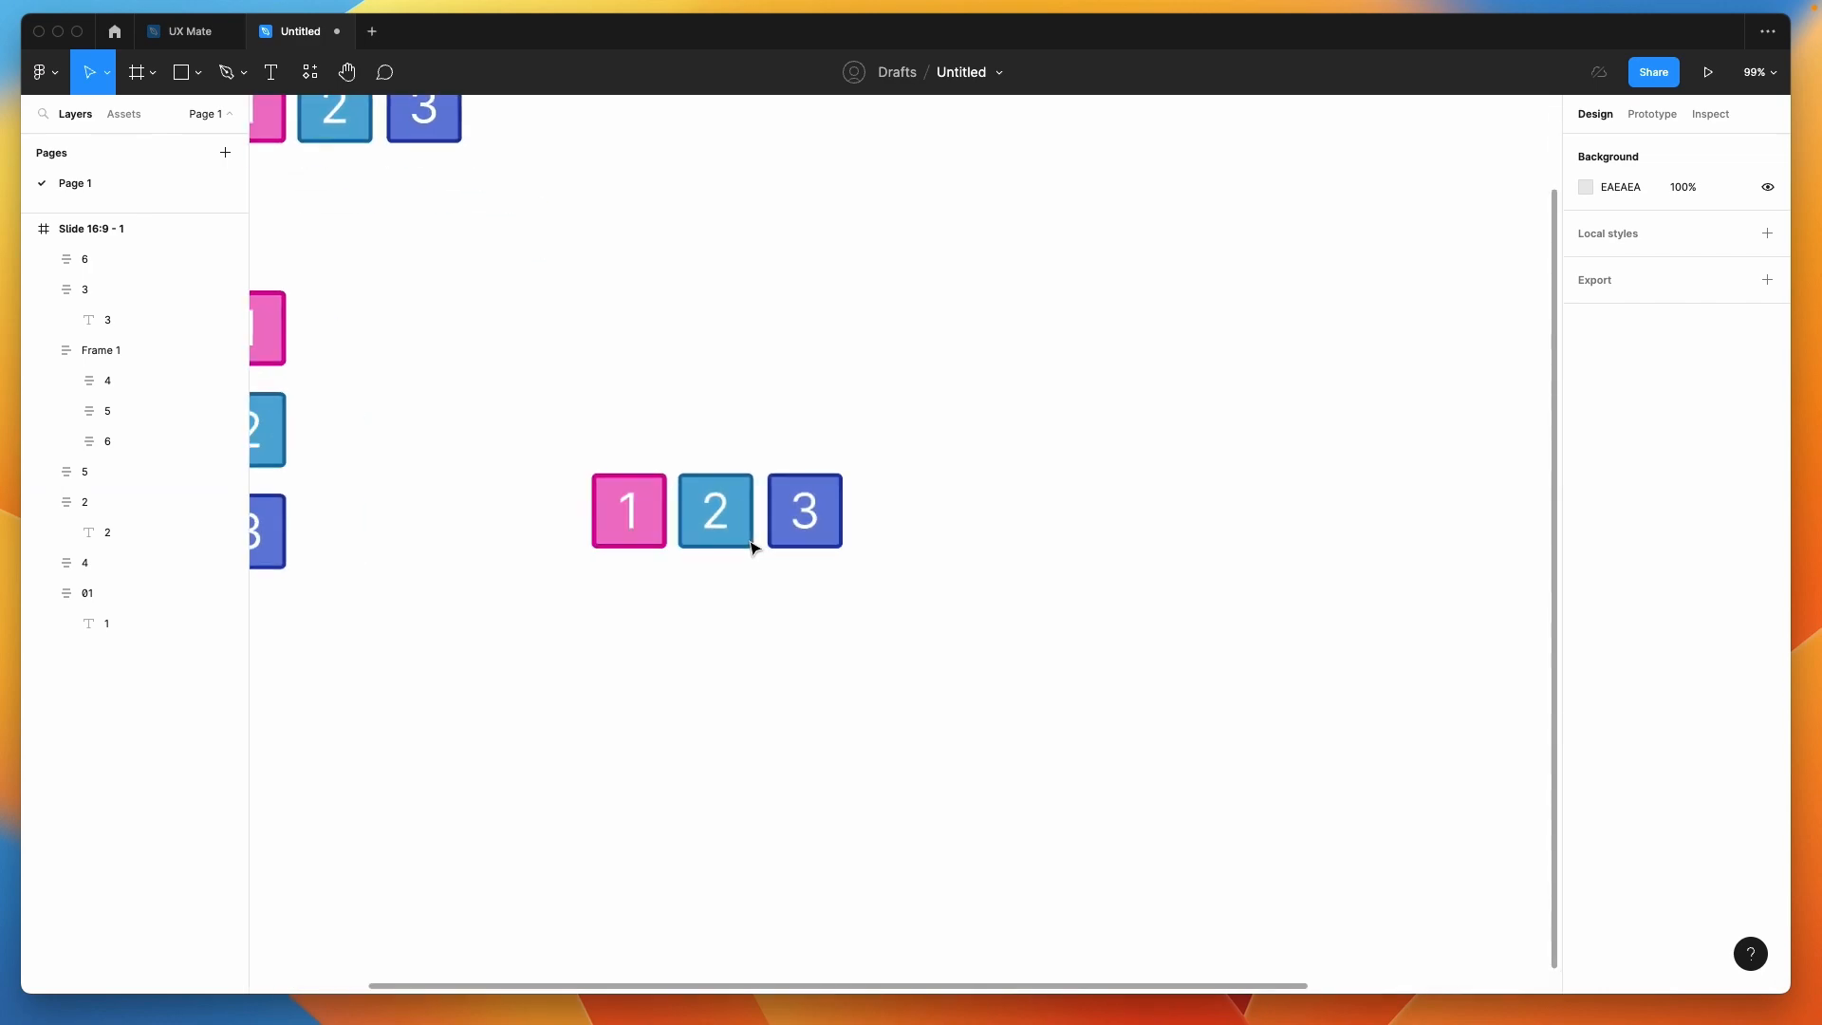
Select the 1 and 3 tiles in the copied row, swap their positions around the 2 tile, and swap them back
left_click(566, 510)
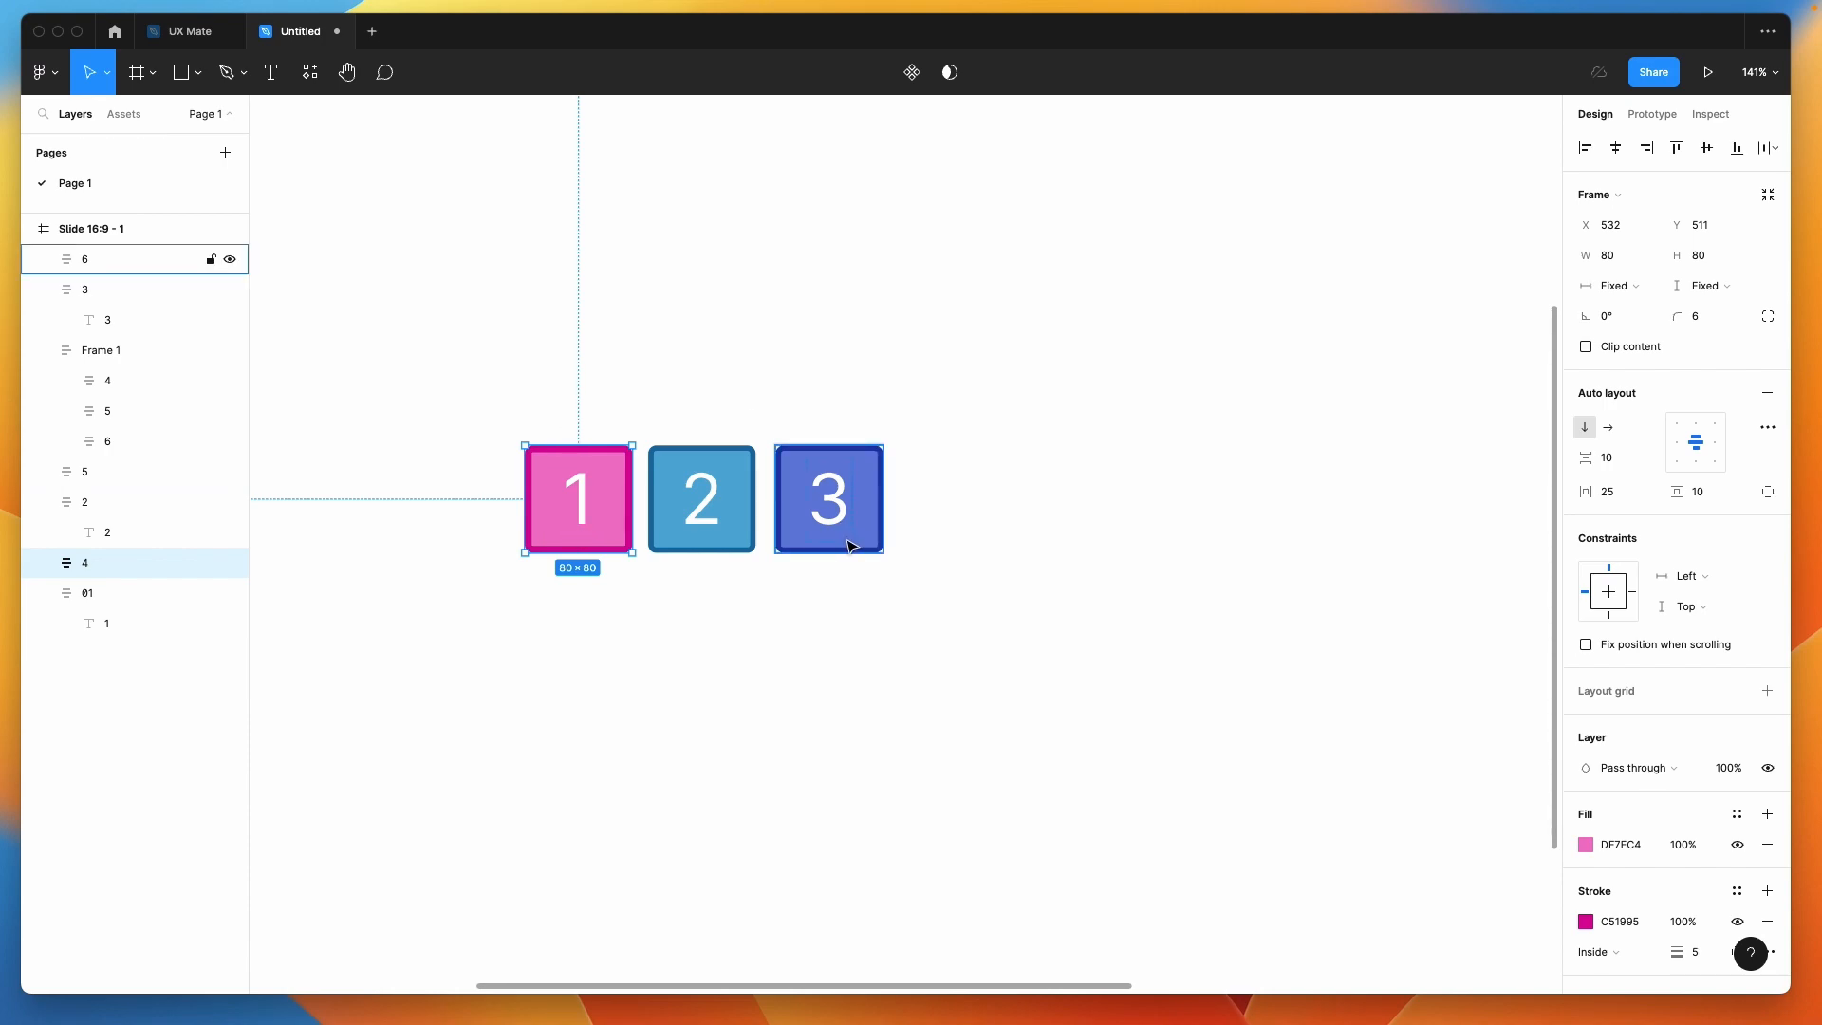
left_click(829, 495, "shift")
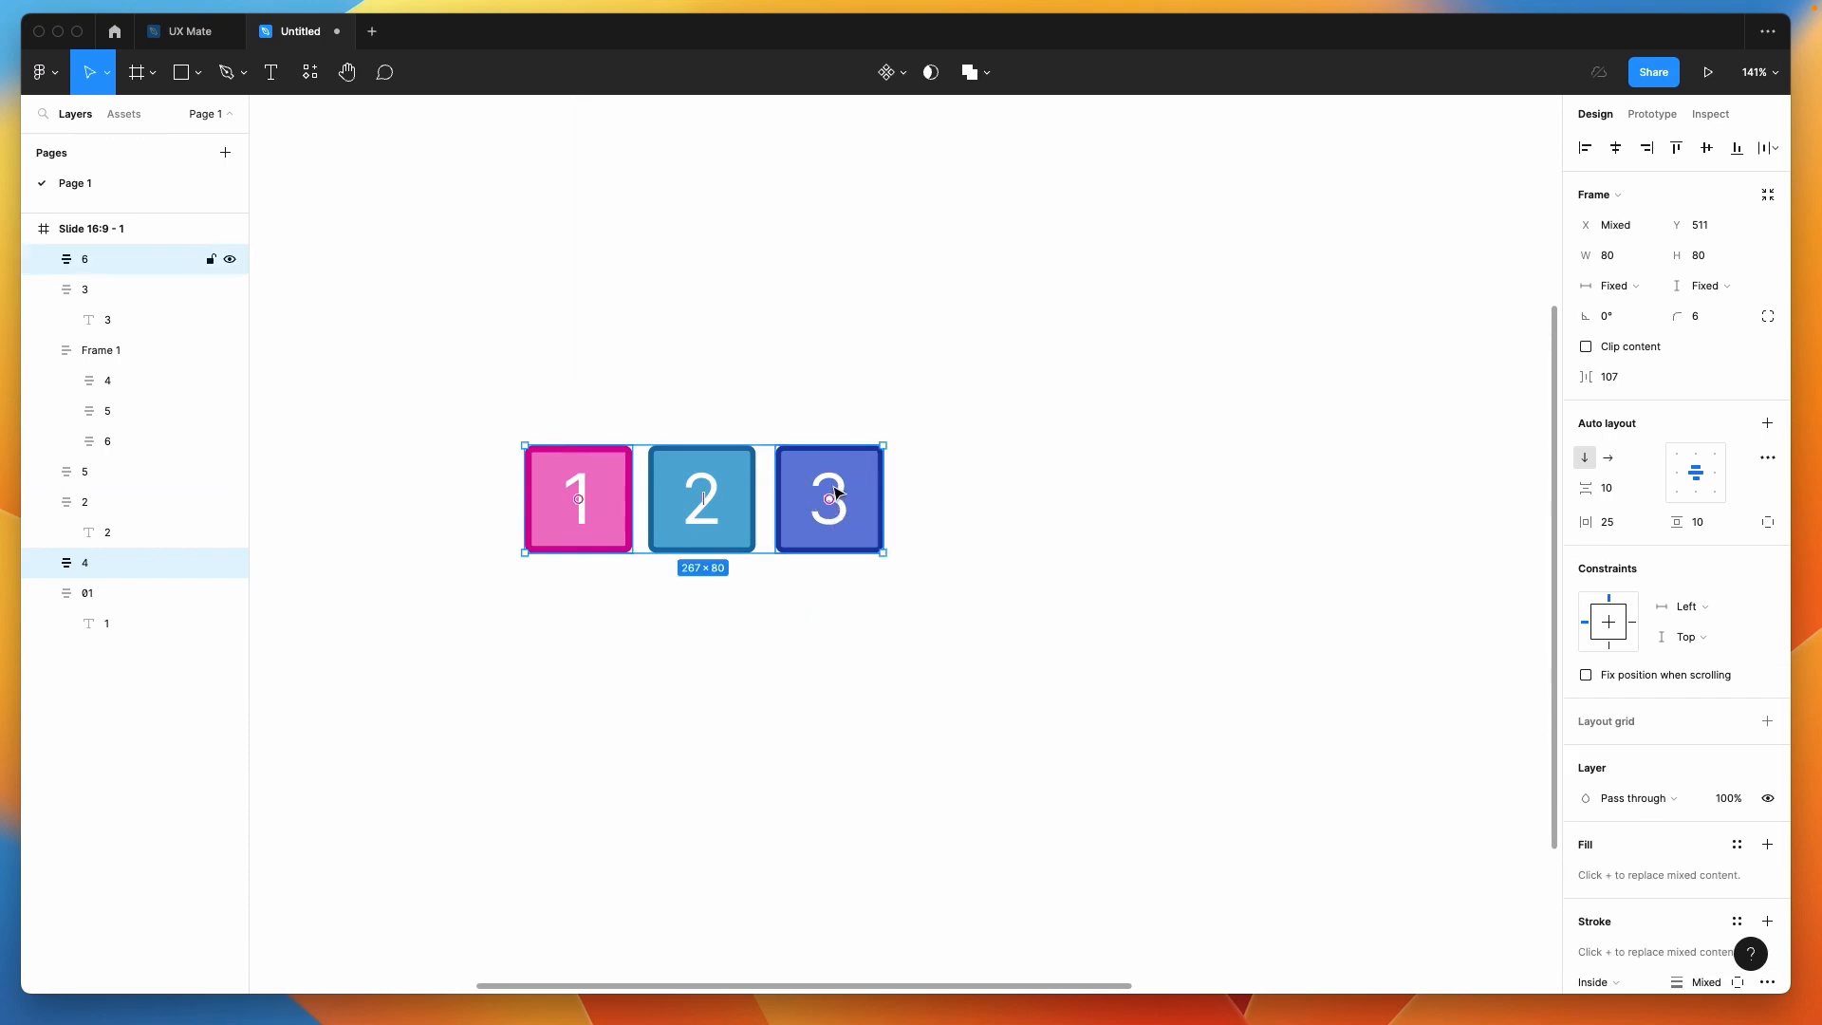
scroll(600, 547, "up", 5)
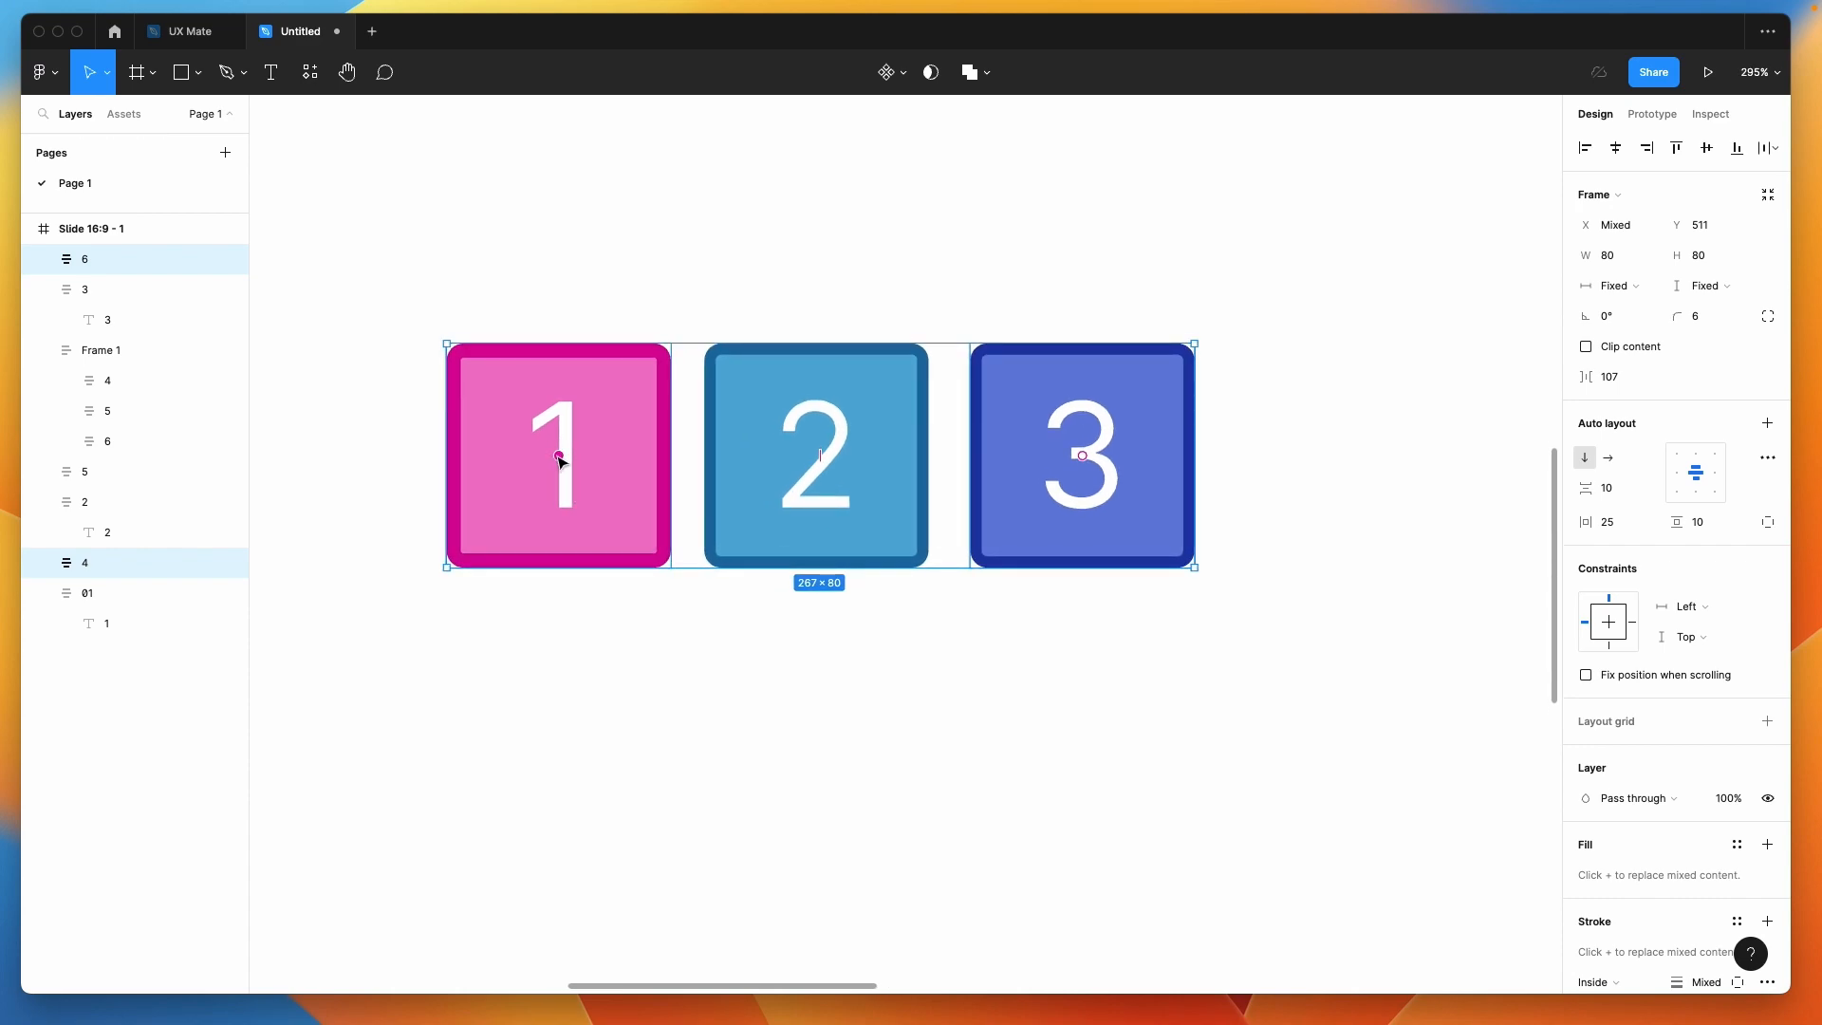
left_click(1083, 457)
left_click_drag(1083, 456, 652, 458)
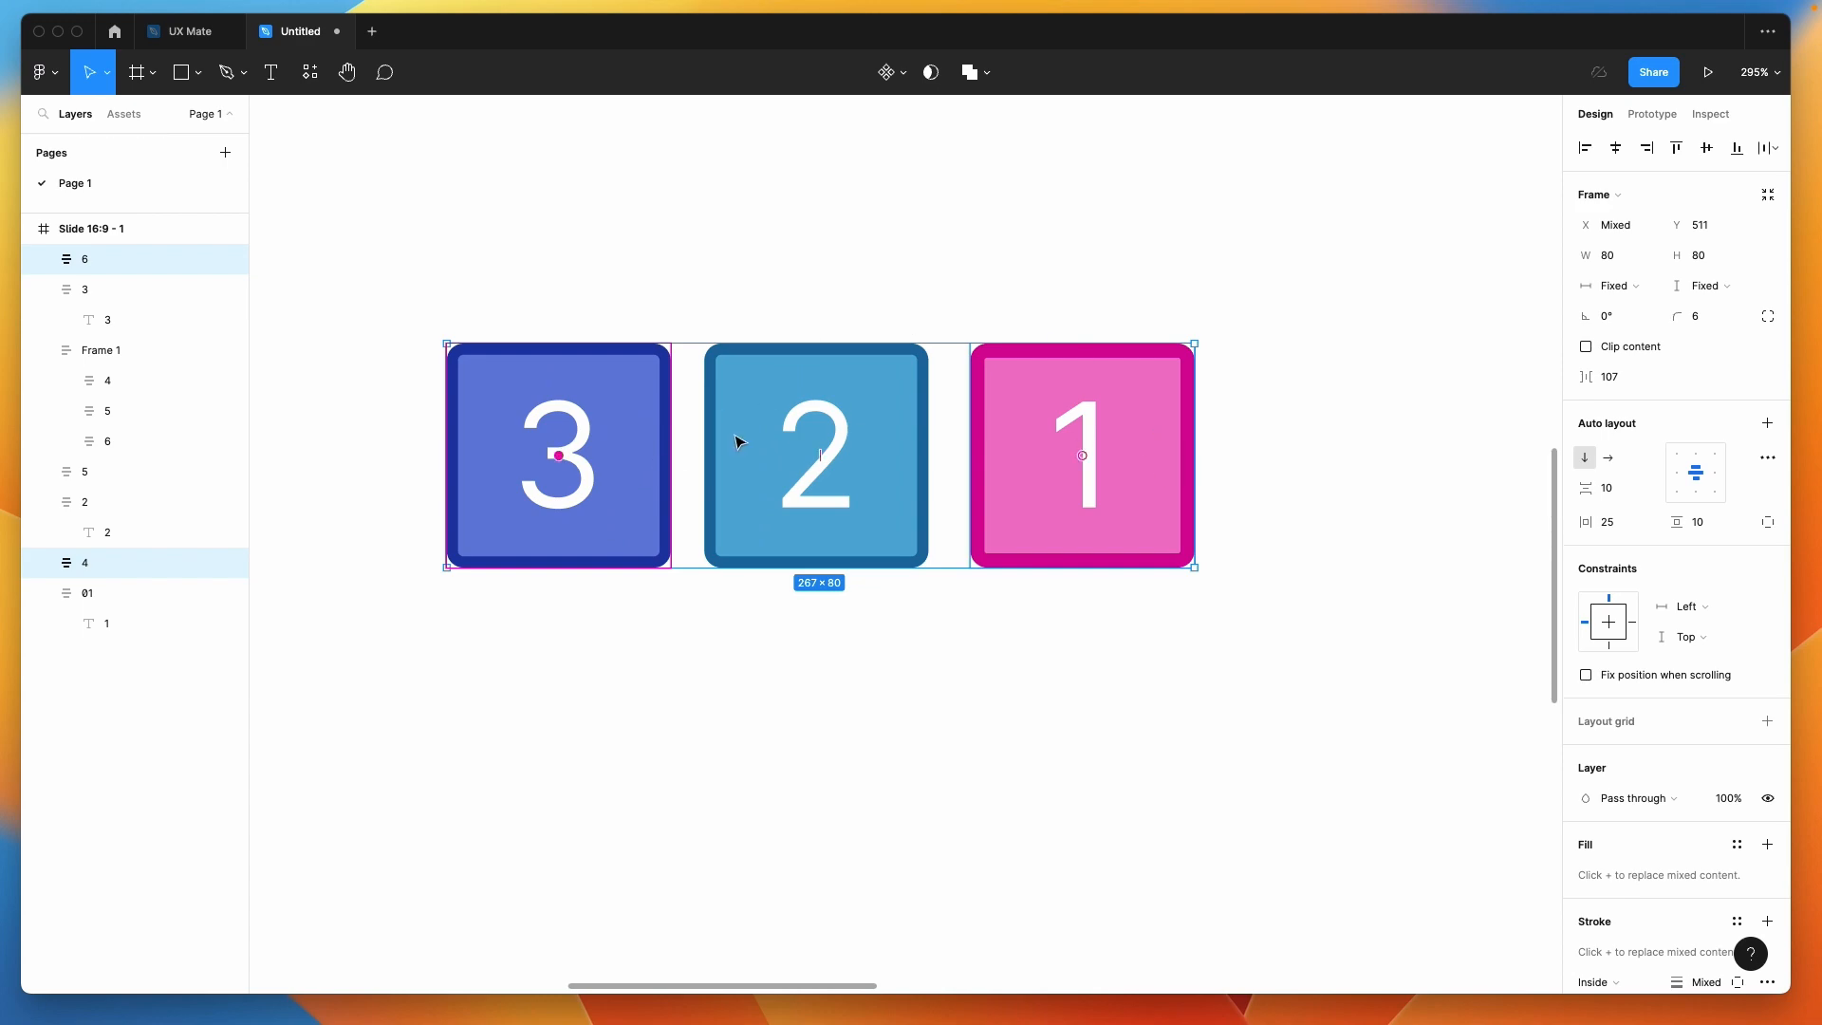
left_click_drag(559, 458, 1068, 462)
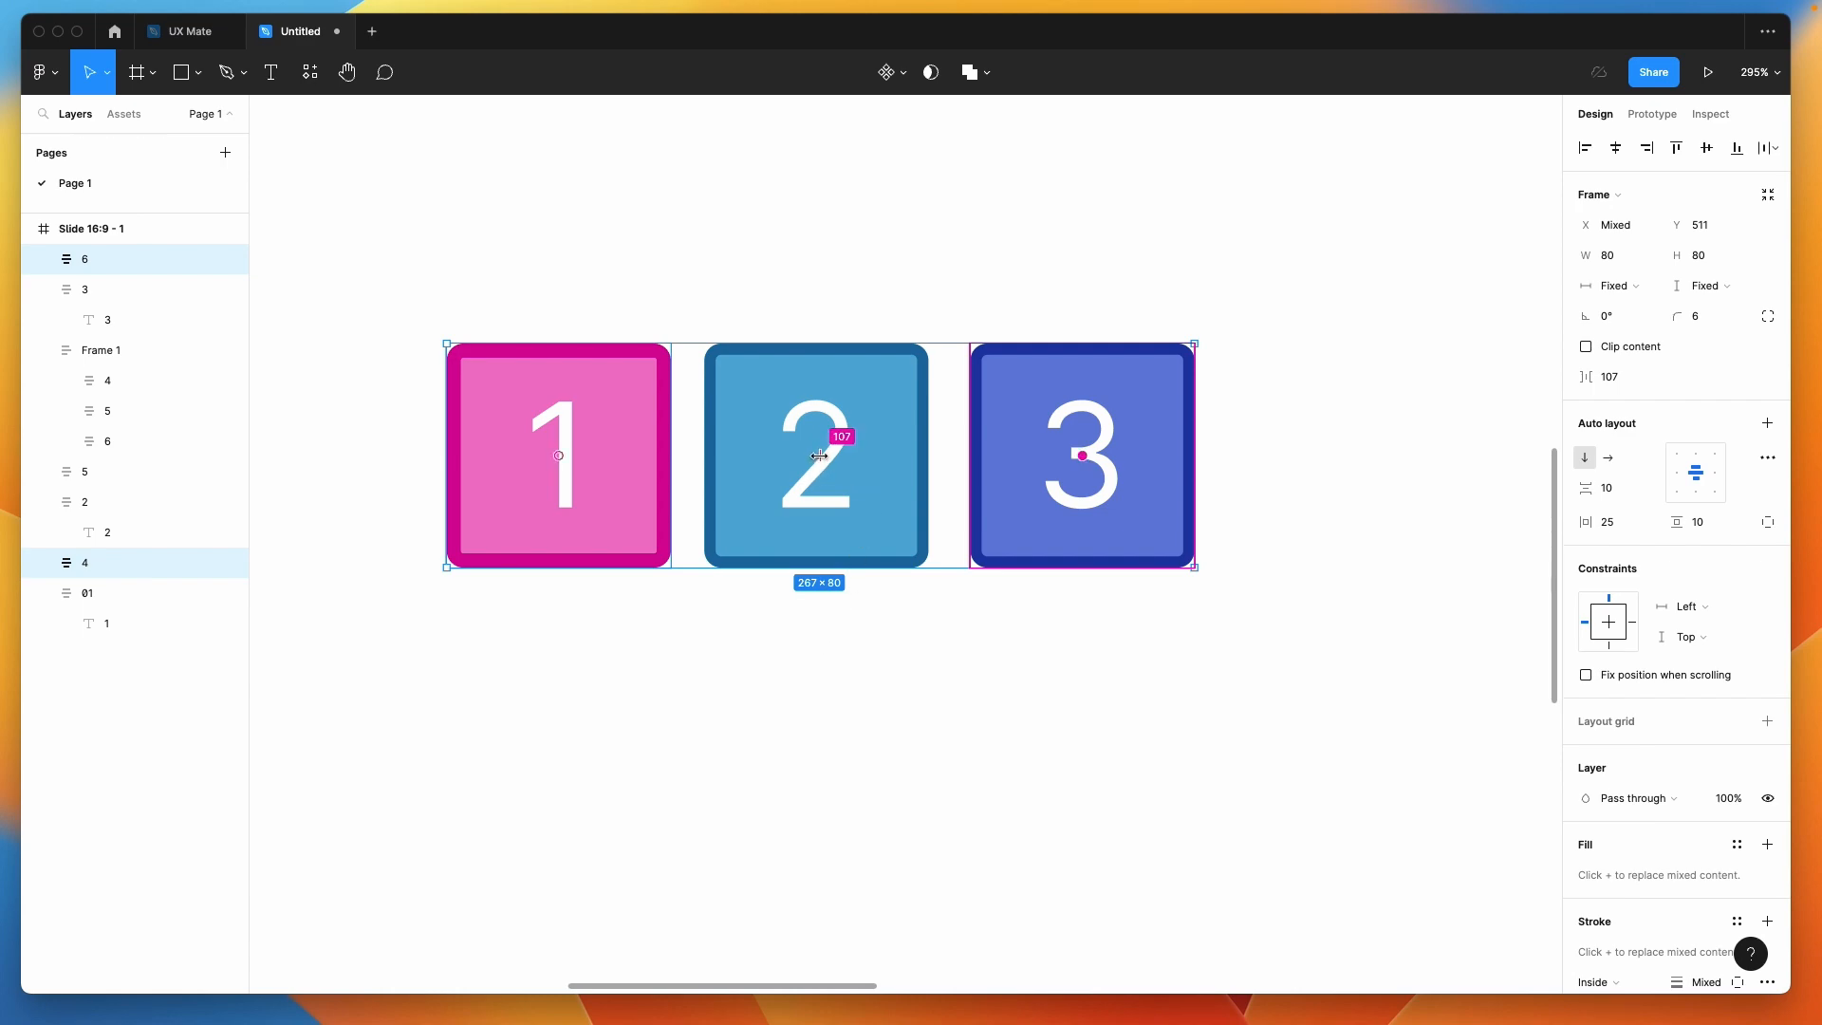
Widen the spacing between the selected 1 and 3 copies to 169 and undo the change
left_click_drag(823, 456, 910, 420)
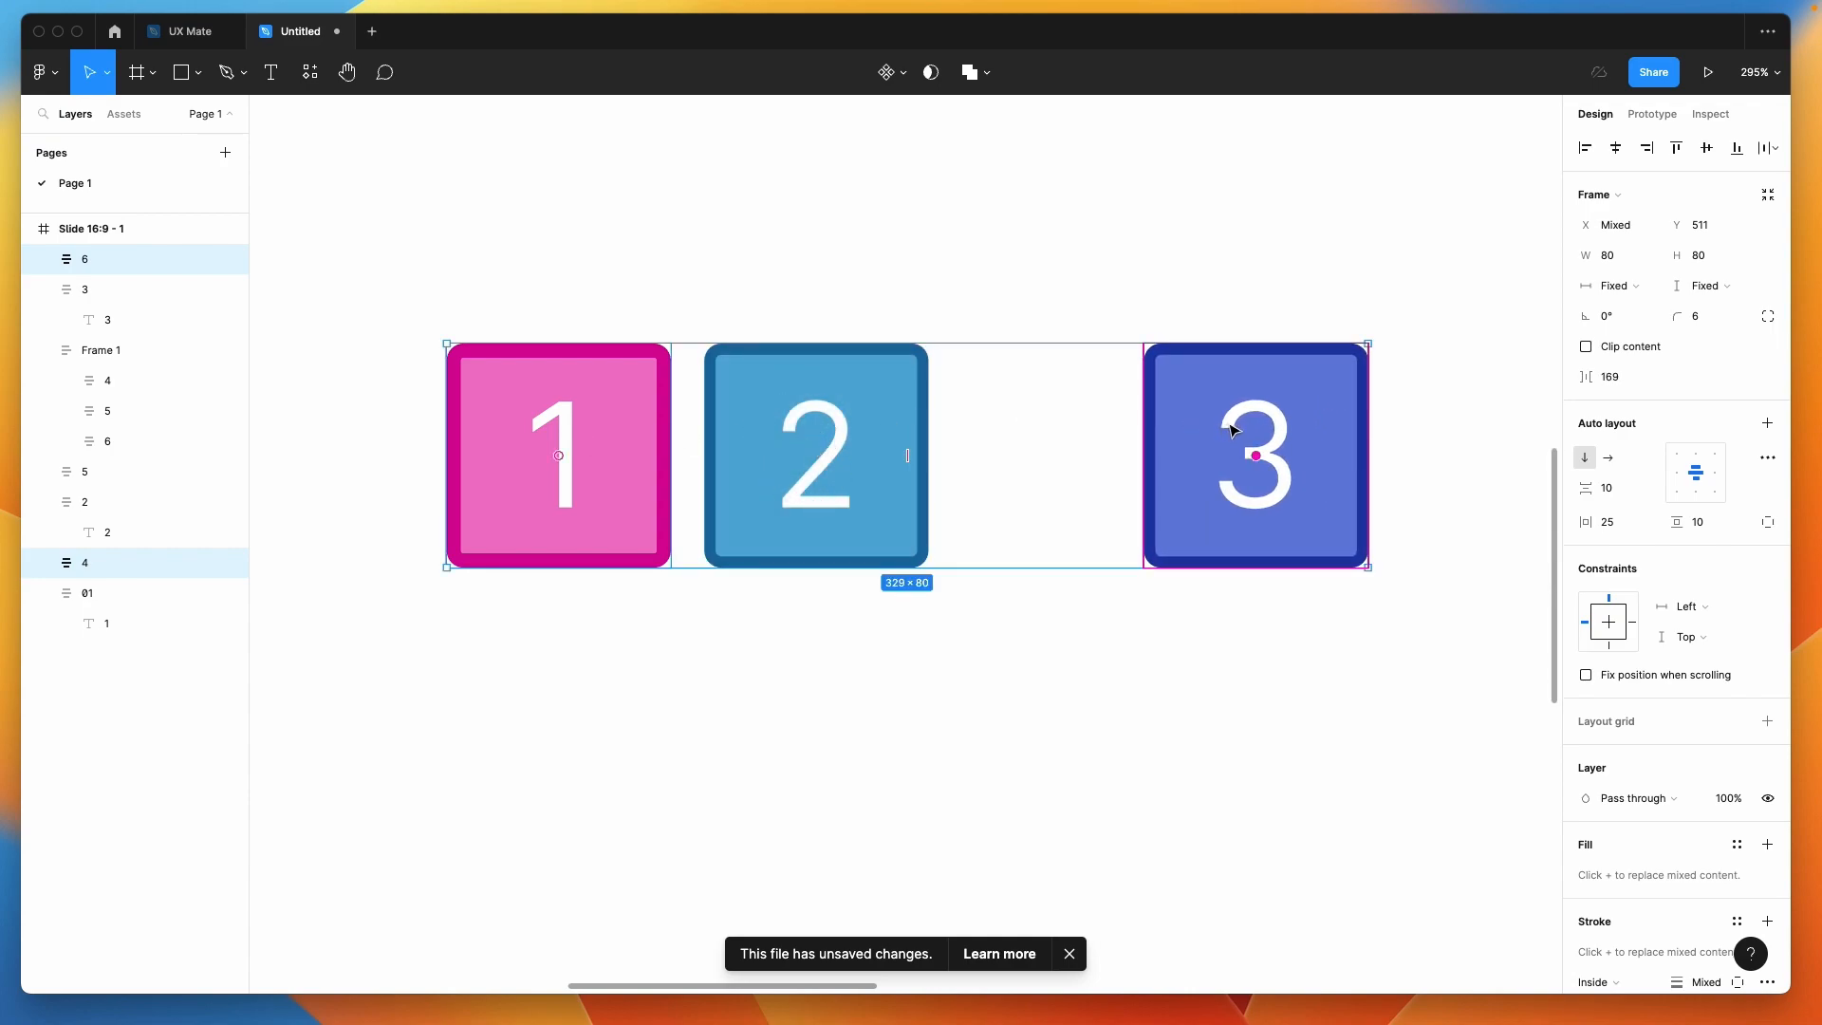
key("super+z")
left_click(829, 683)
Delete the three copied tiles and dismiss the unsaved changes notice
scroll(826, 680, "down", 5)
left_click_drag(544, 464, 1106, 589)
key("Delete")
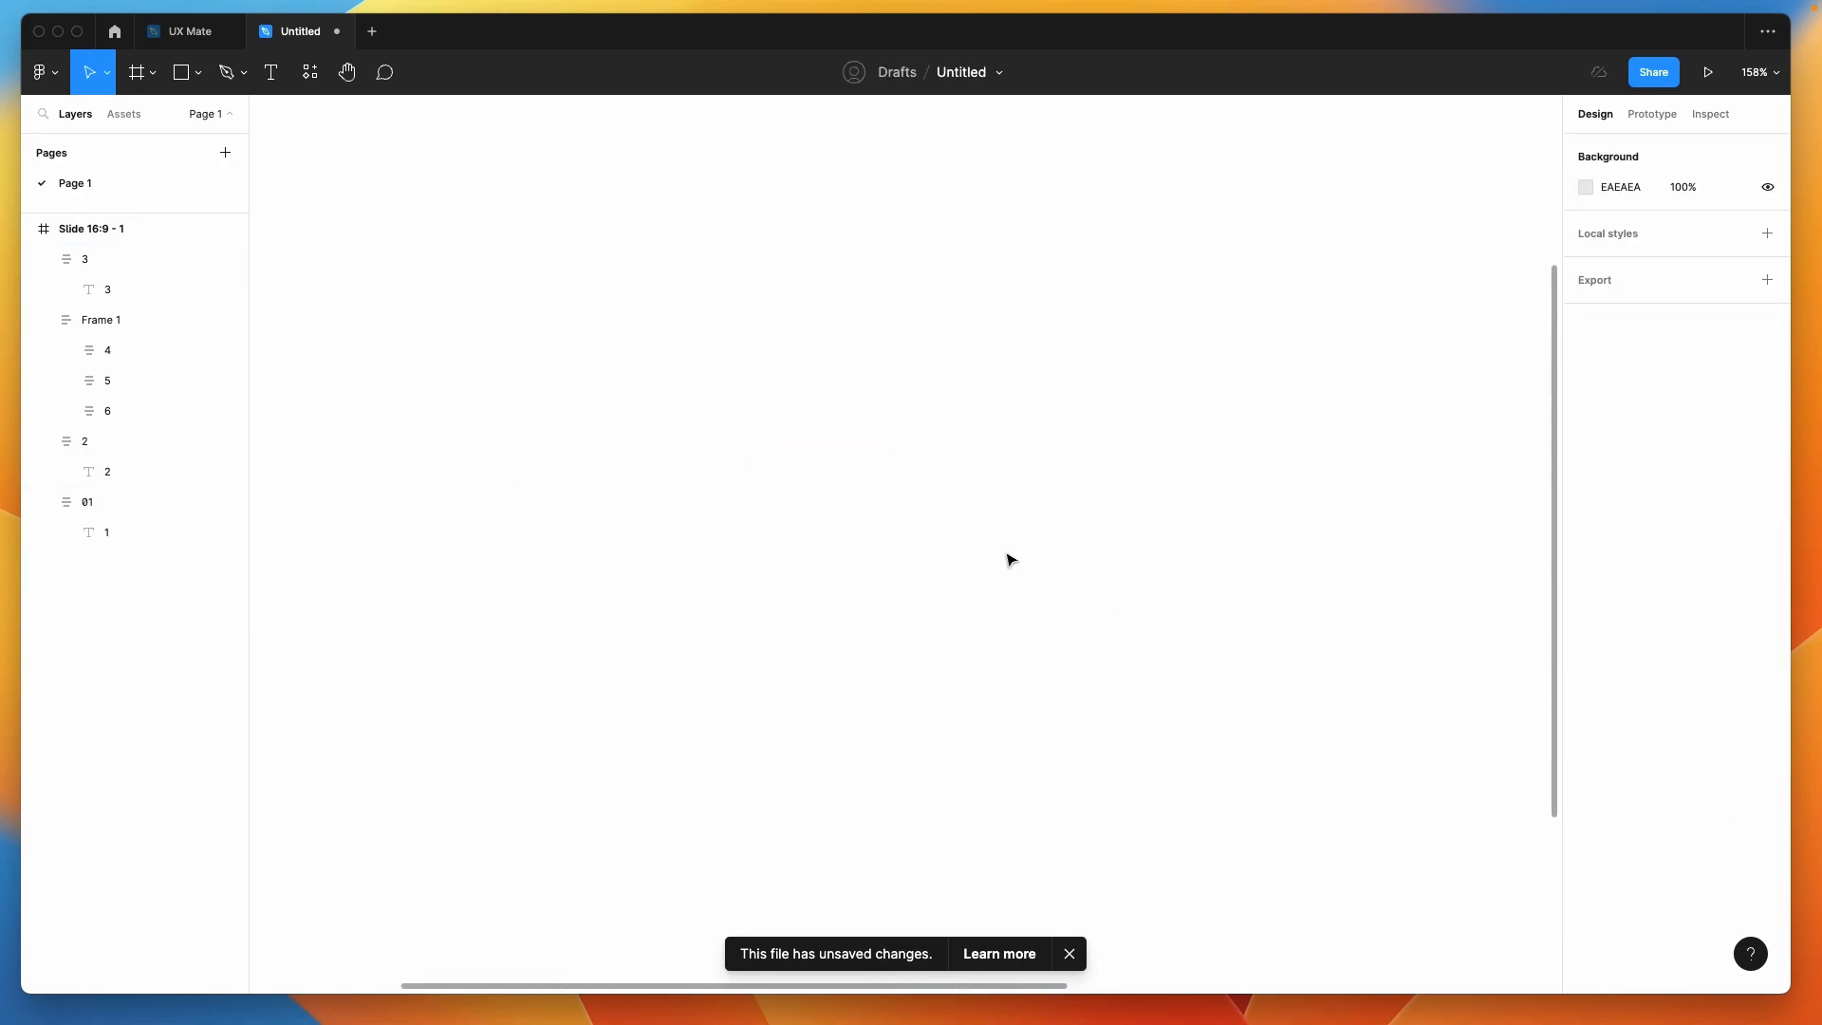
scroll(1011, 560, "down", 5)
scroll(870, 484, "up", 1)
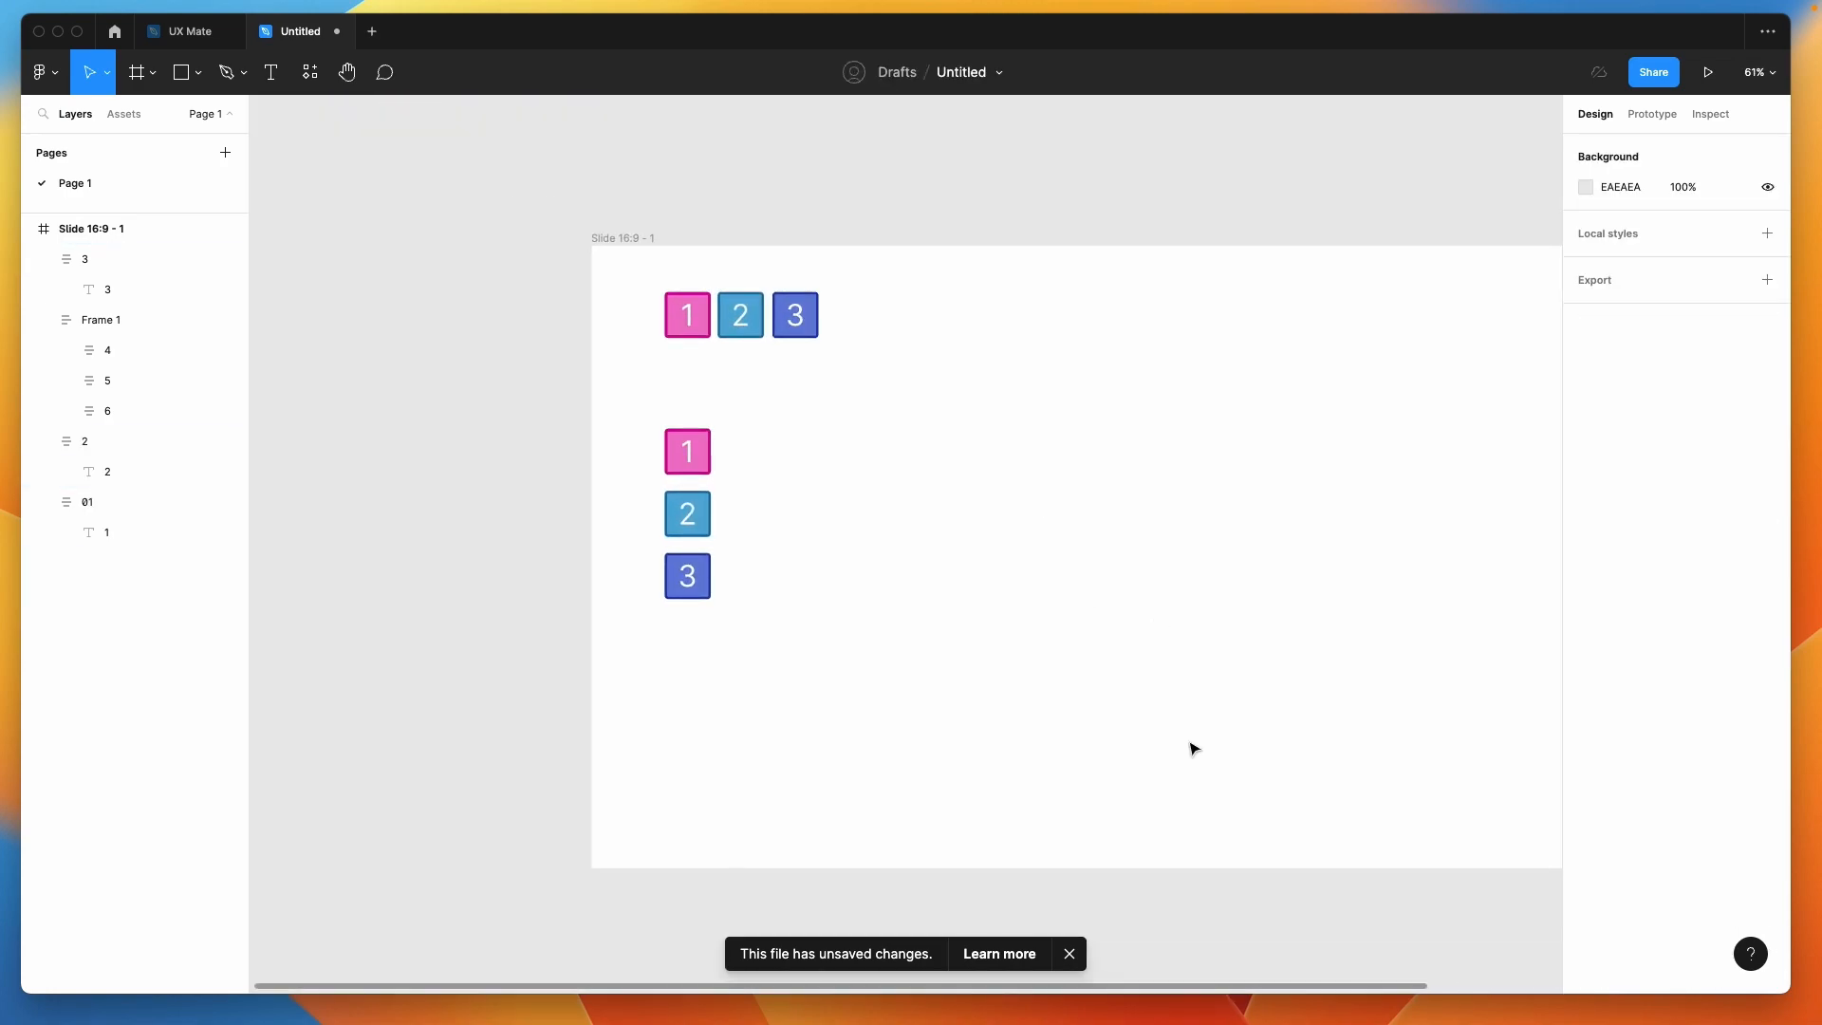
left_click(1070, 954)
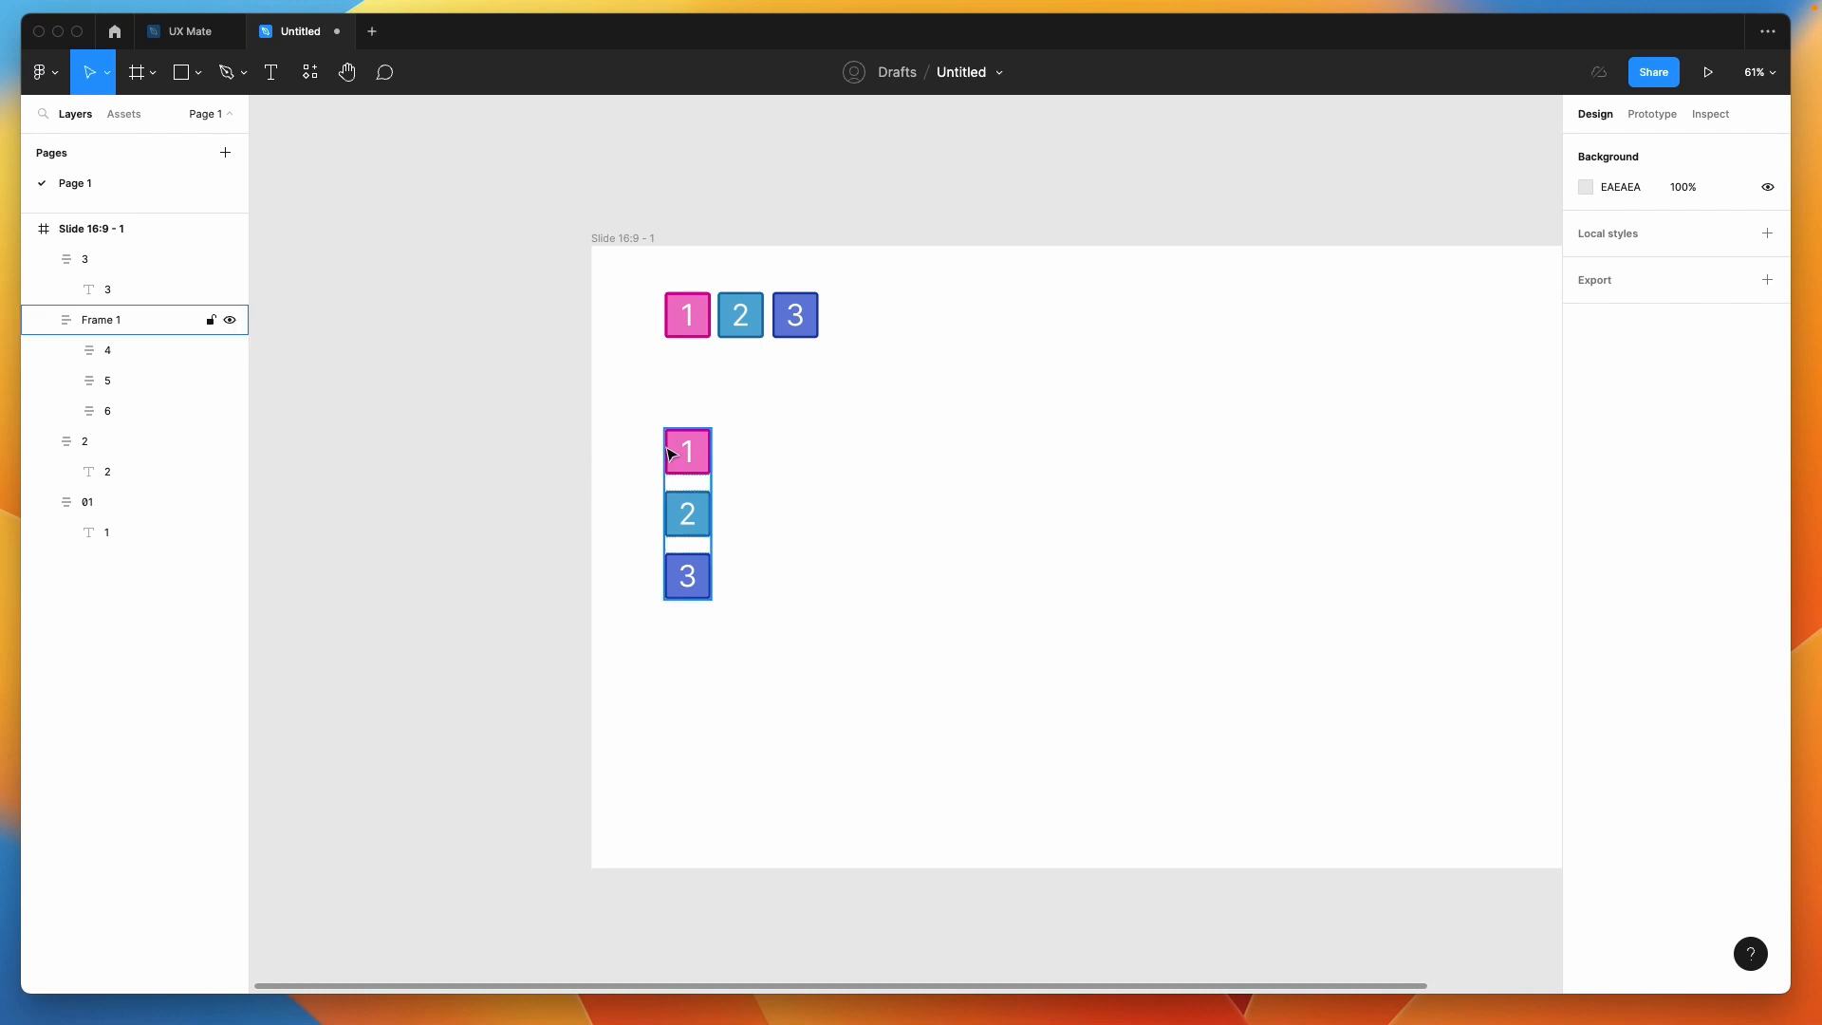
scroll(664, 452, "up", 3)
scroll(666, 450, "right", 1)
left_click_drag(525, 349, 811, 648)
left_click(856, 637)
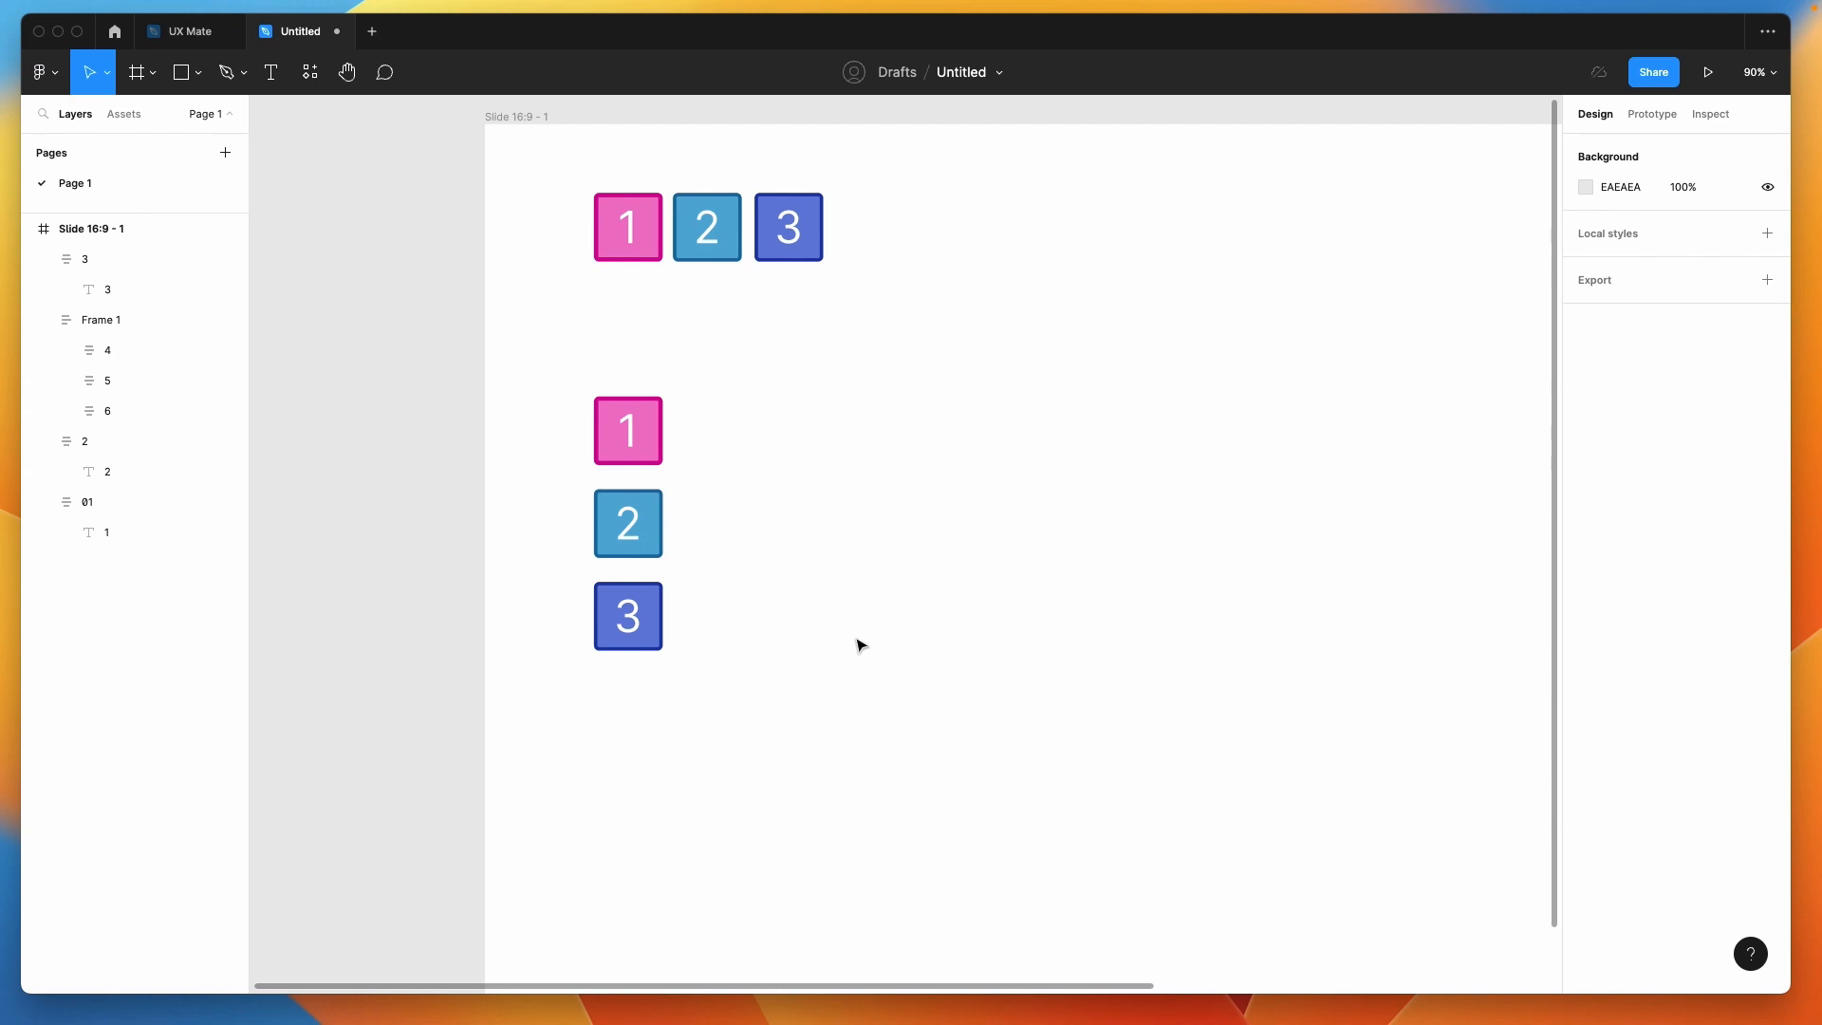
scroll(858, 645, "right", 2)
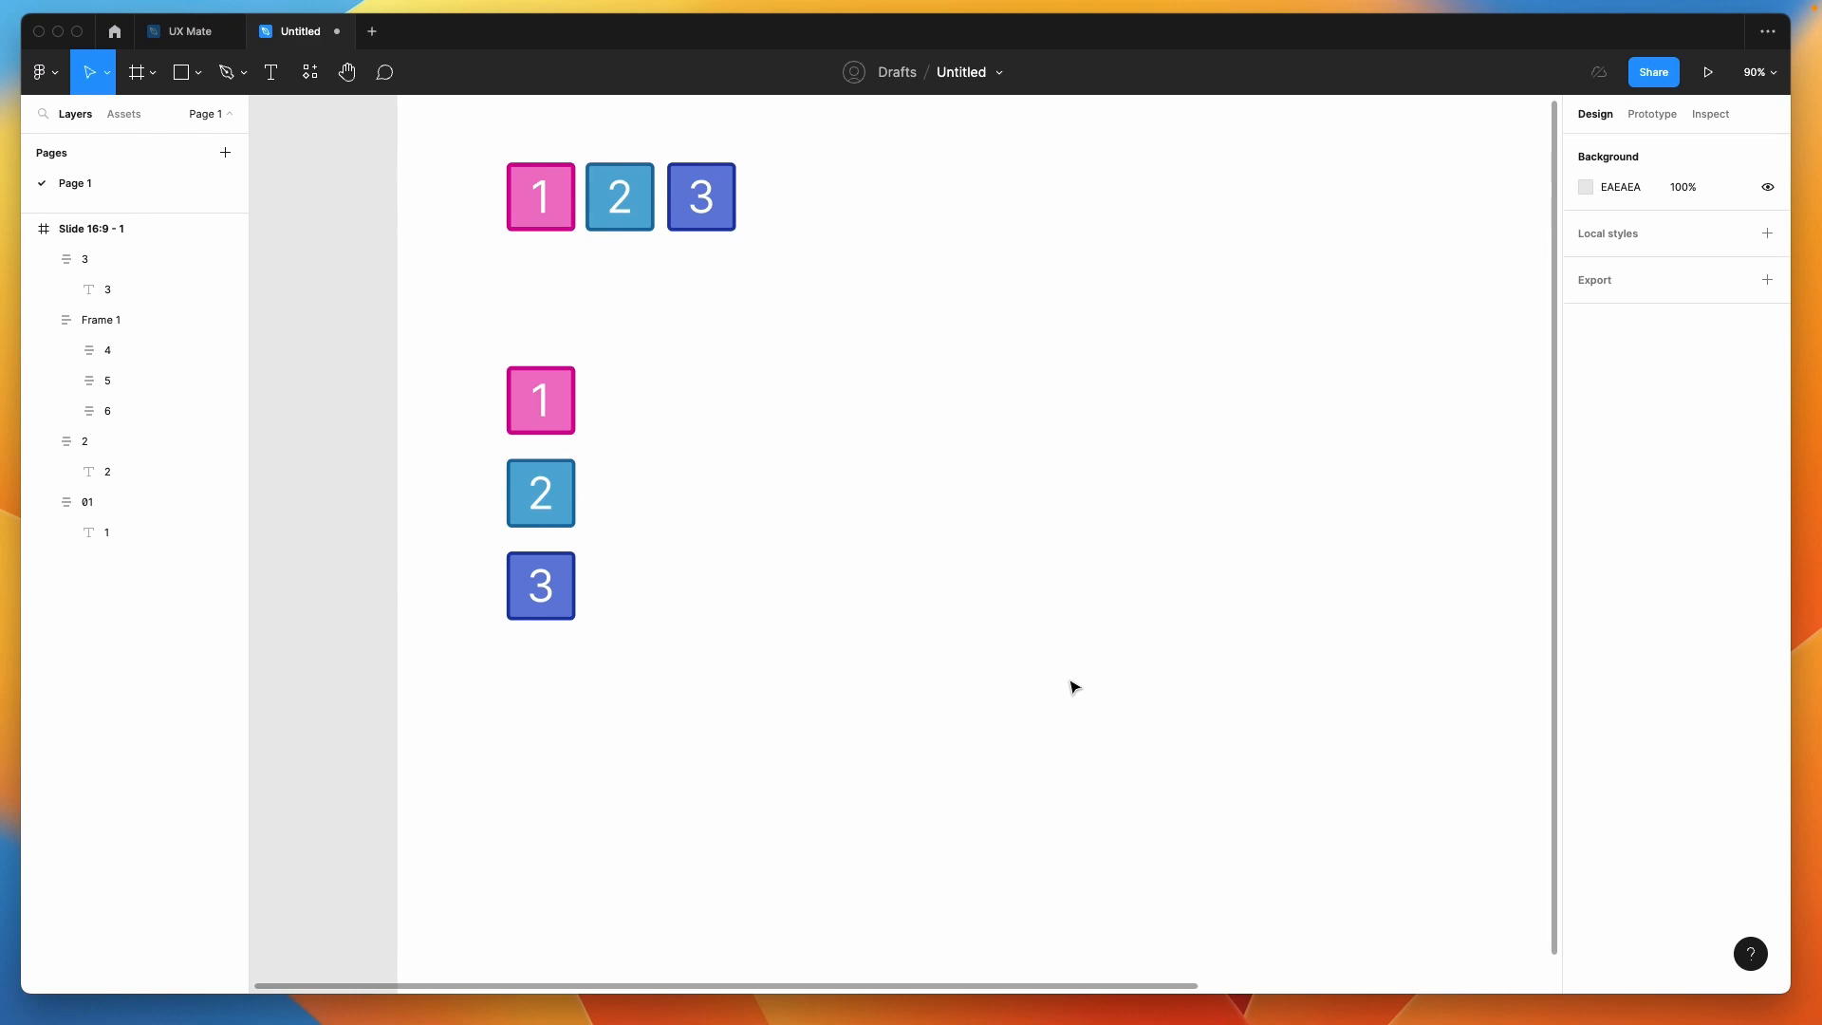
left_click_drag(774, 323, 500, 732)
left_click(928, 578)
Switch the auto layout direction of the stacked tile frame to horizontal
left_click(534, 366)
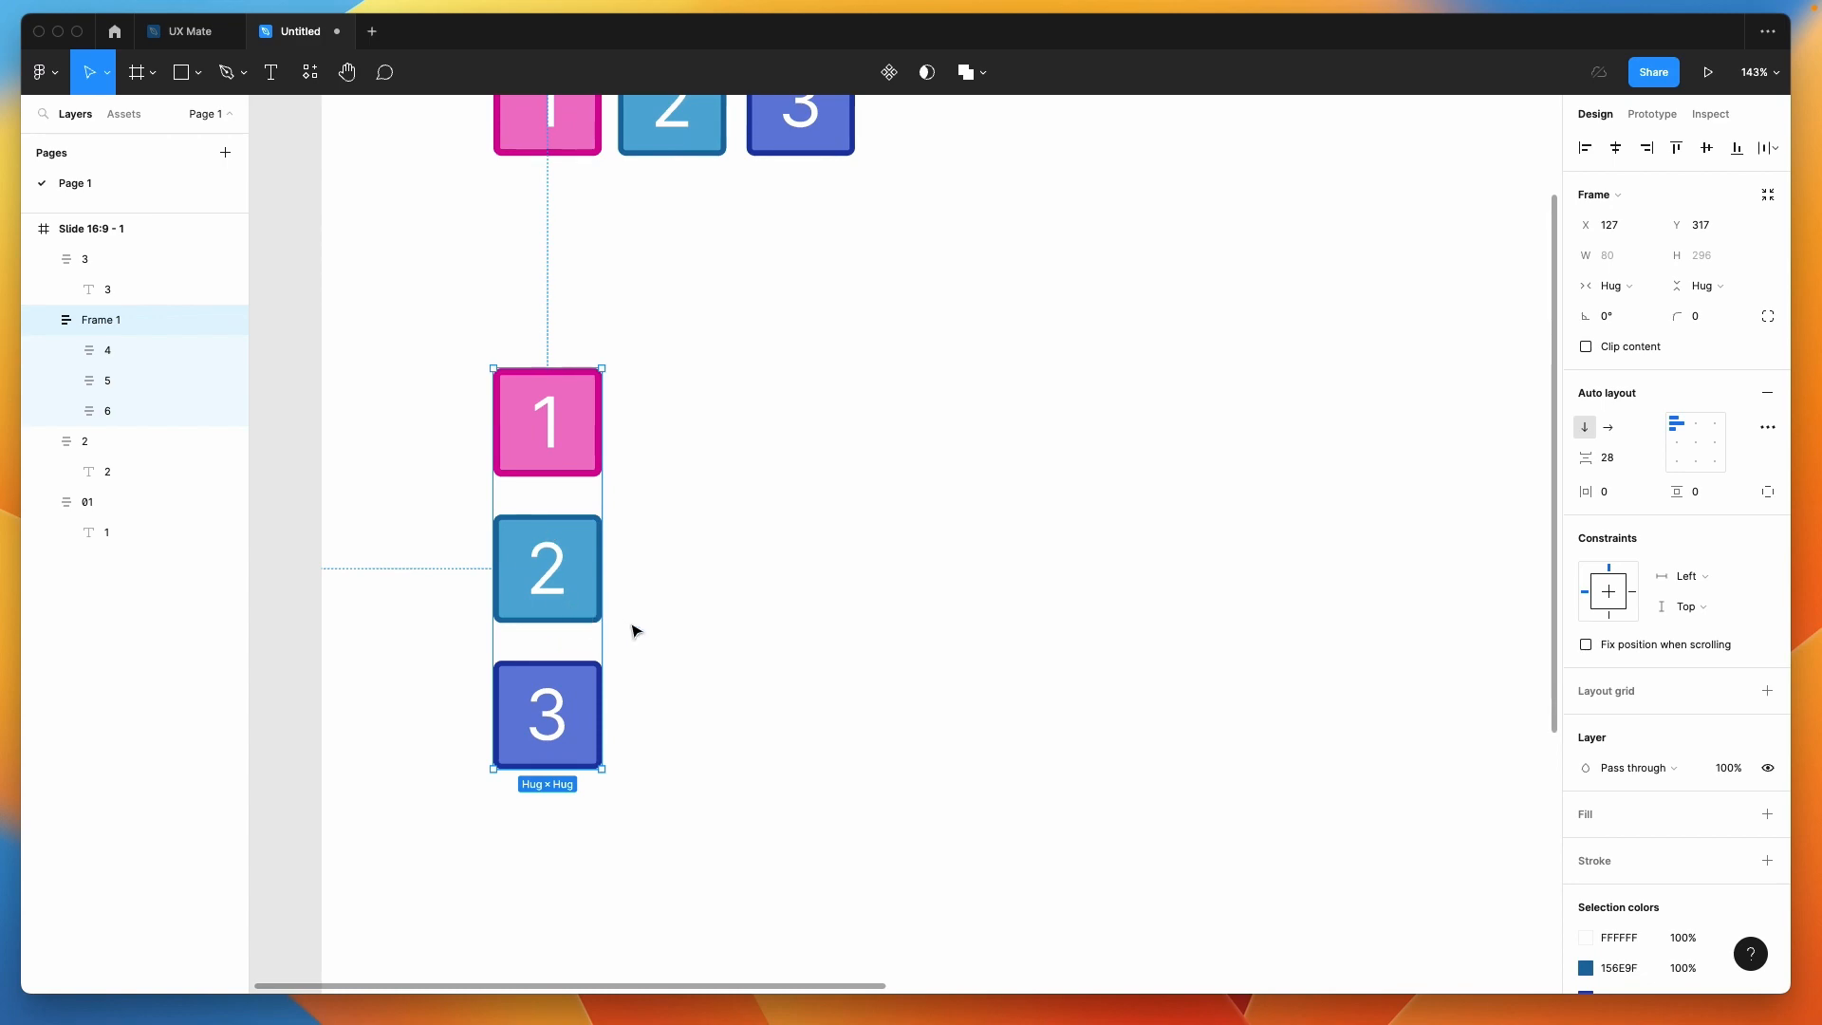
scroll(634, 630, "right", 1)
scroll(634, 630, "down", 1)
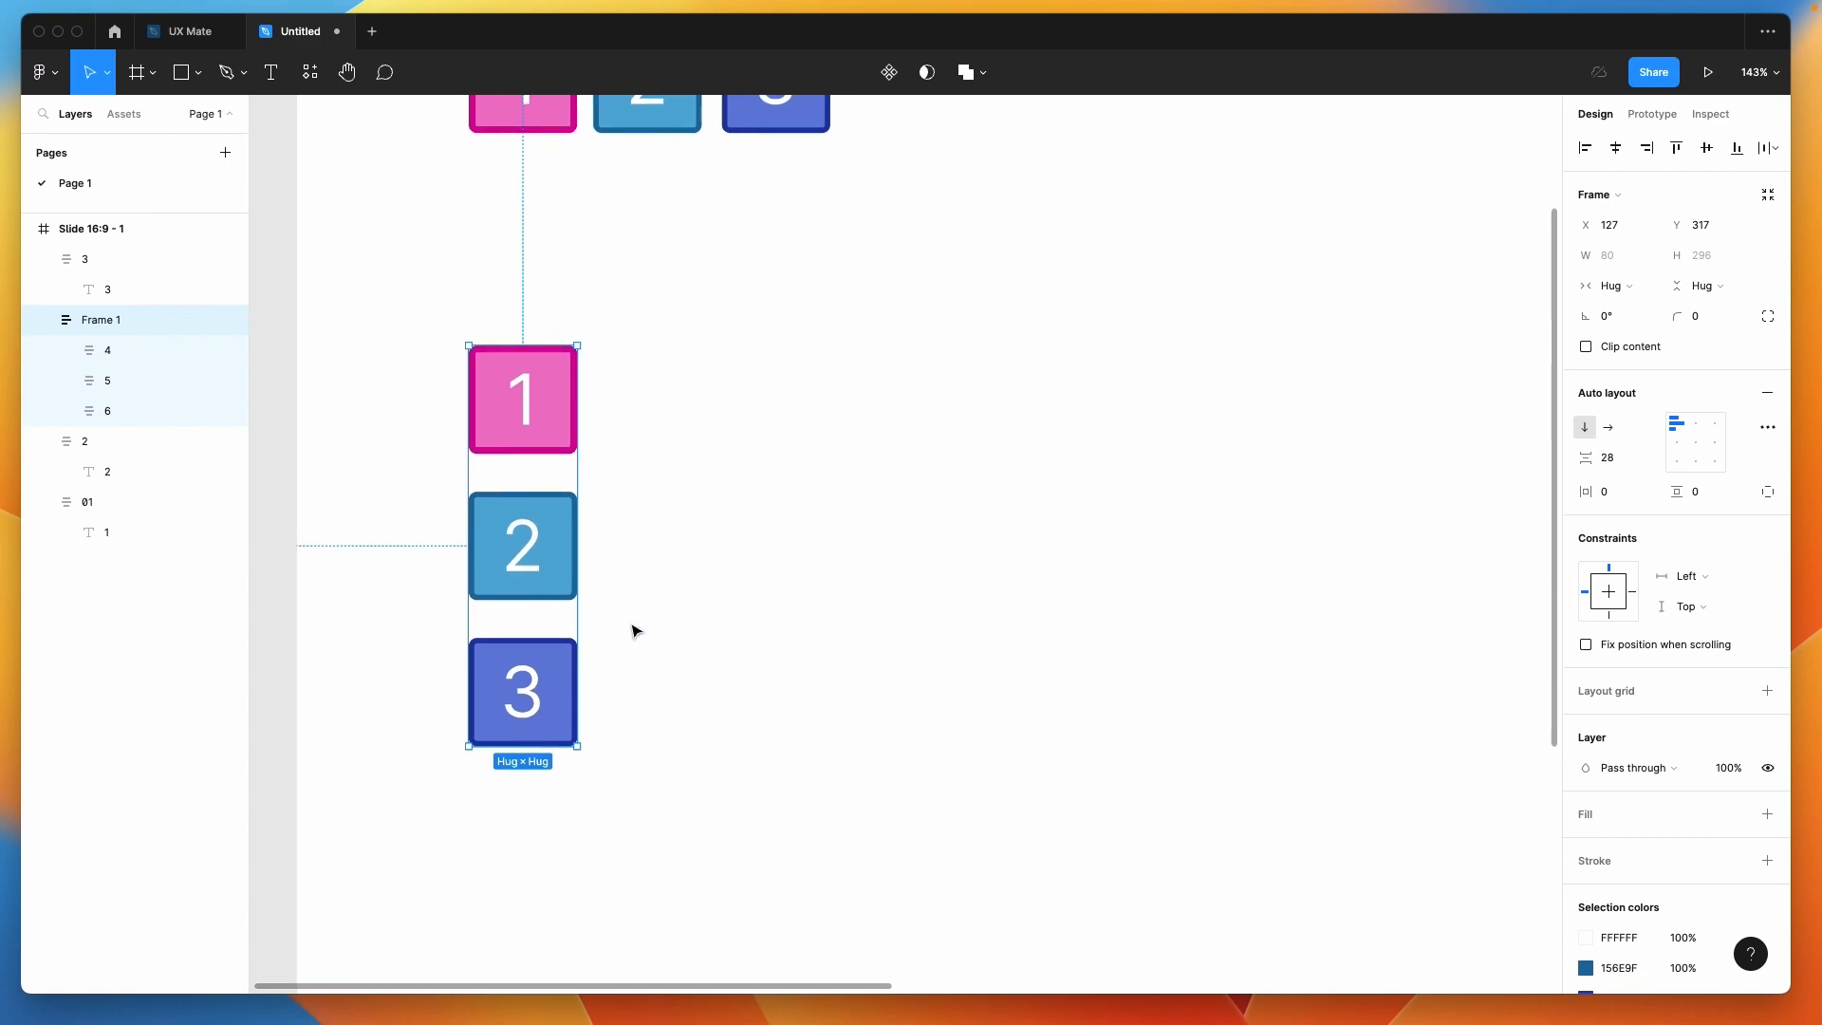
left_click(1608, 427)
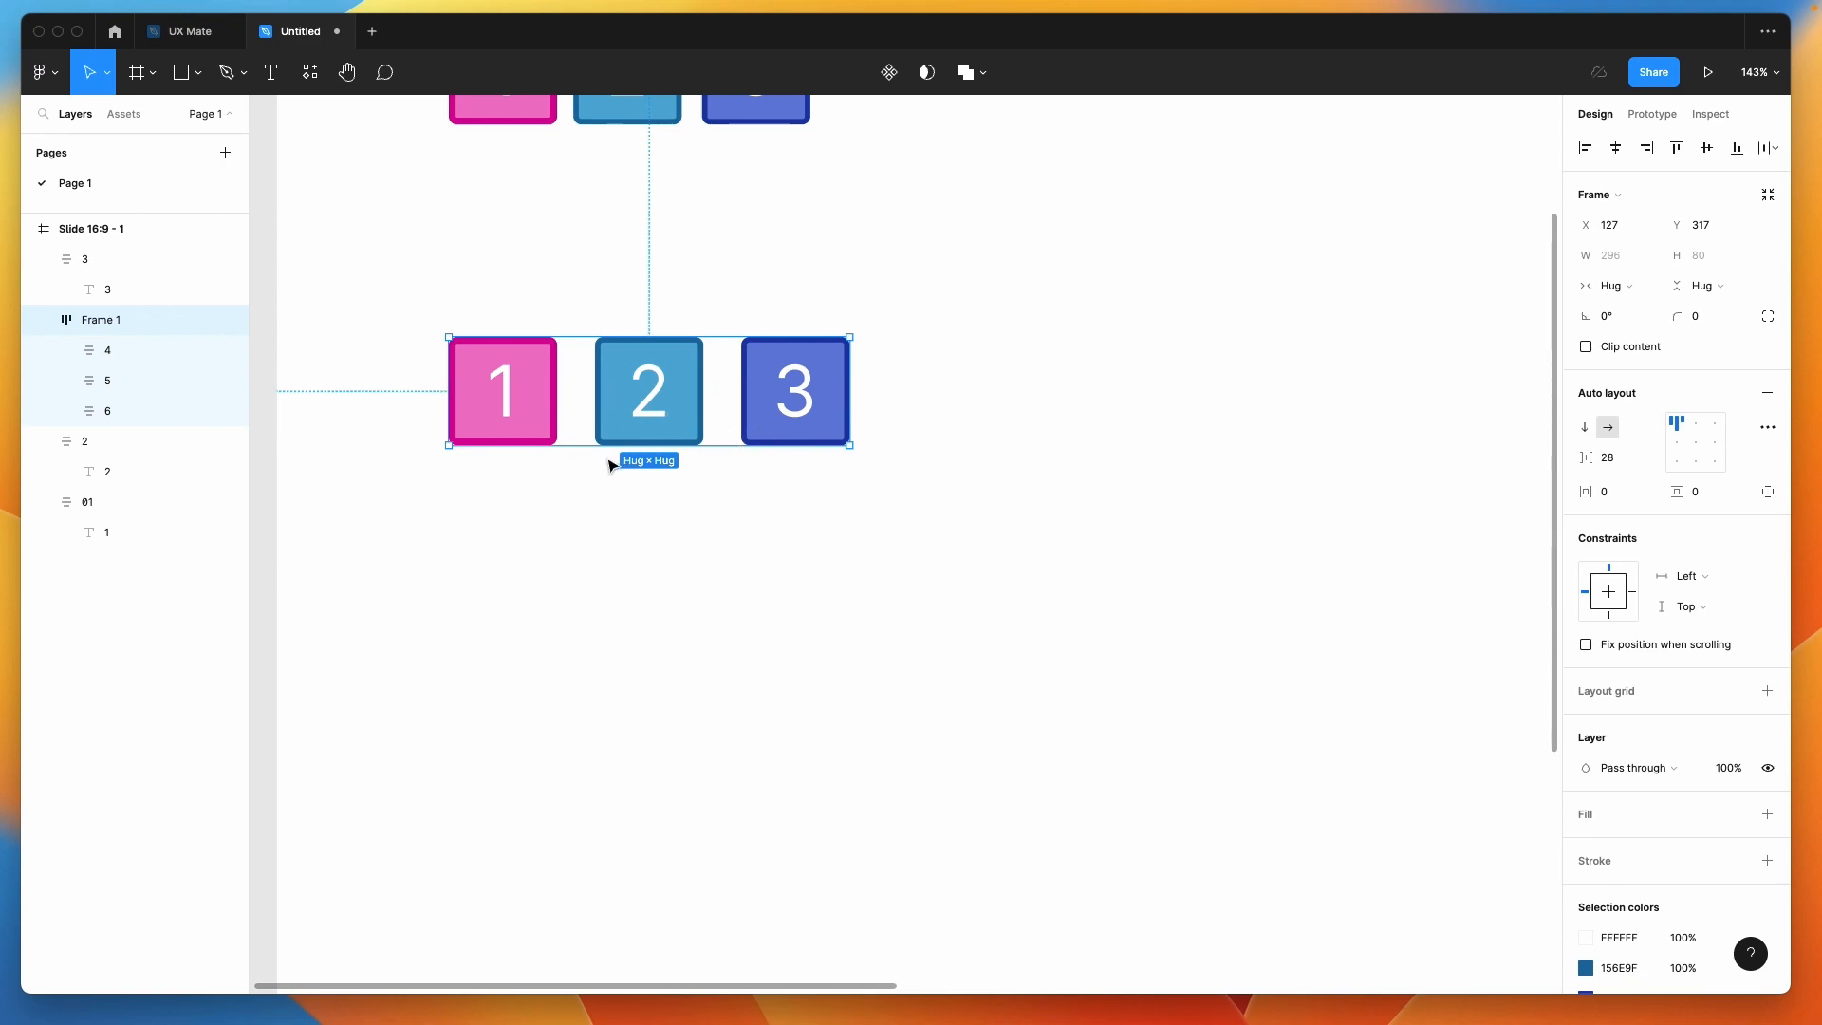
Move the 3 tile to the start of the lower row and back to its end
left_click(778, 401)
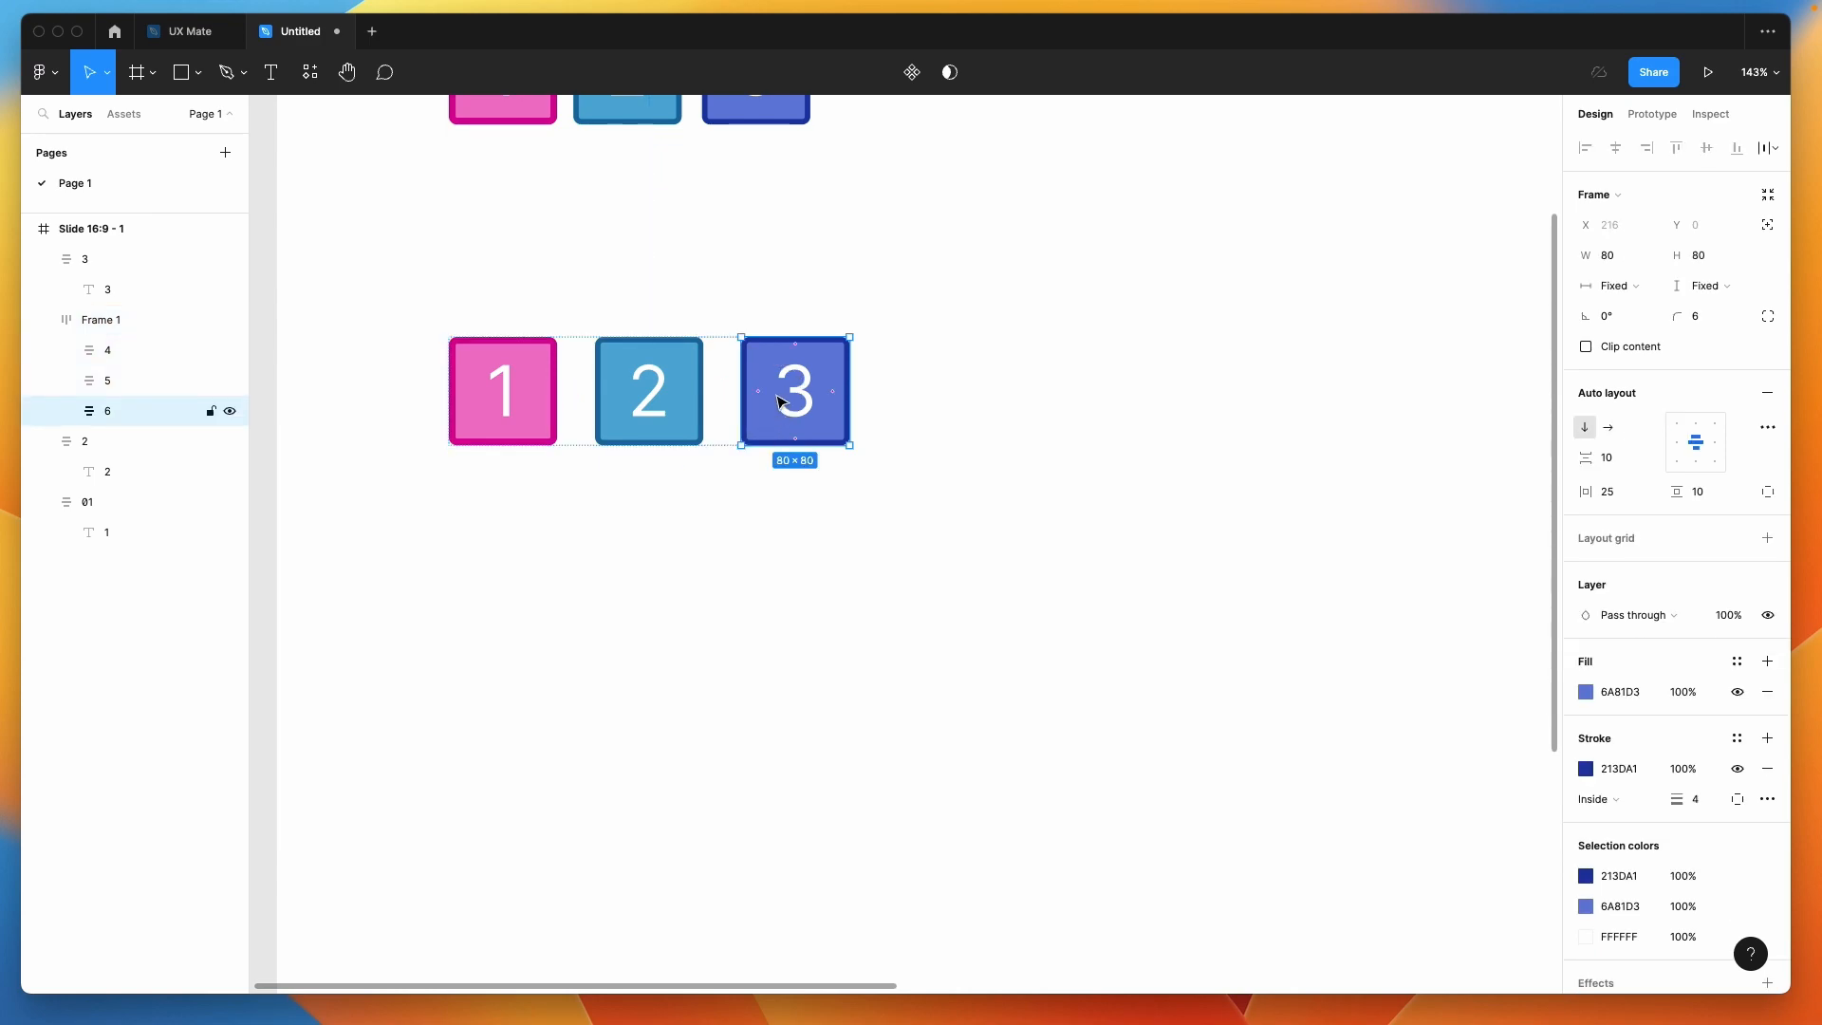
key("Left")
key("Left")
key("Right")
key("Right")
left_click(768, 573)
left_click(545, 356)
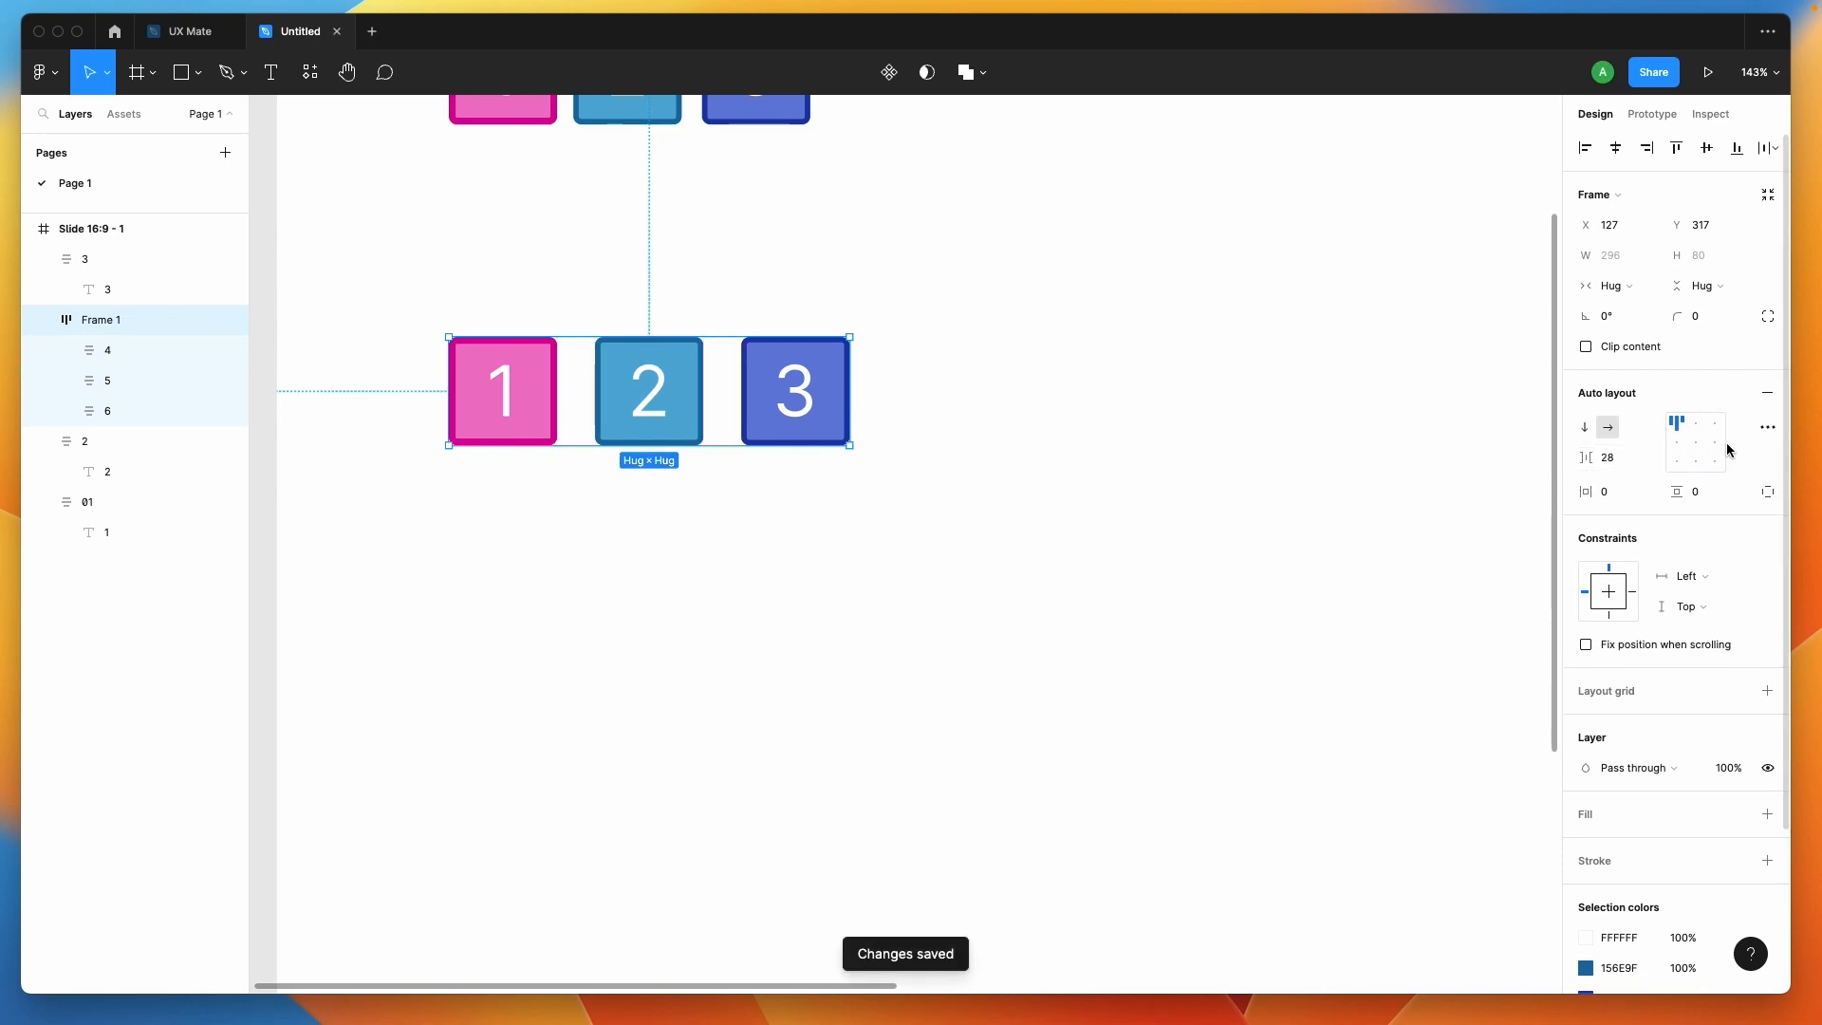
left_click(760, 687)
scroll(760, 687, "up", 1)
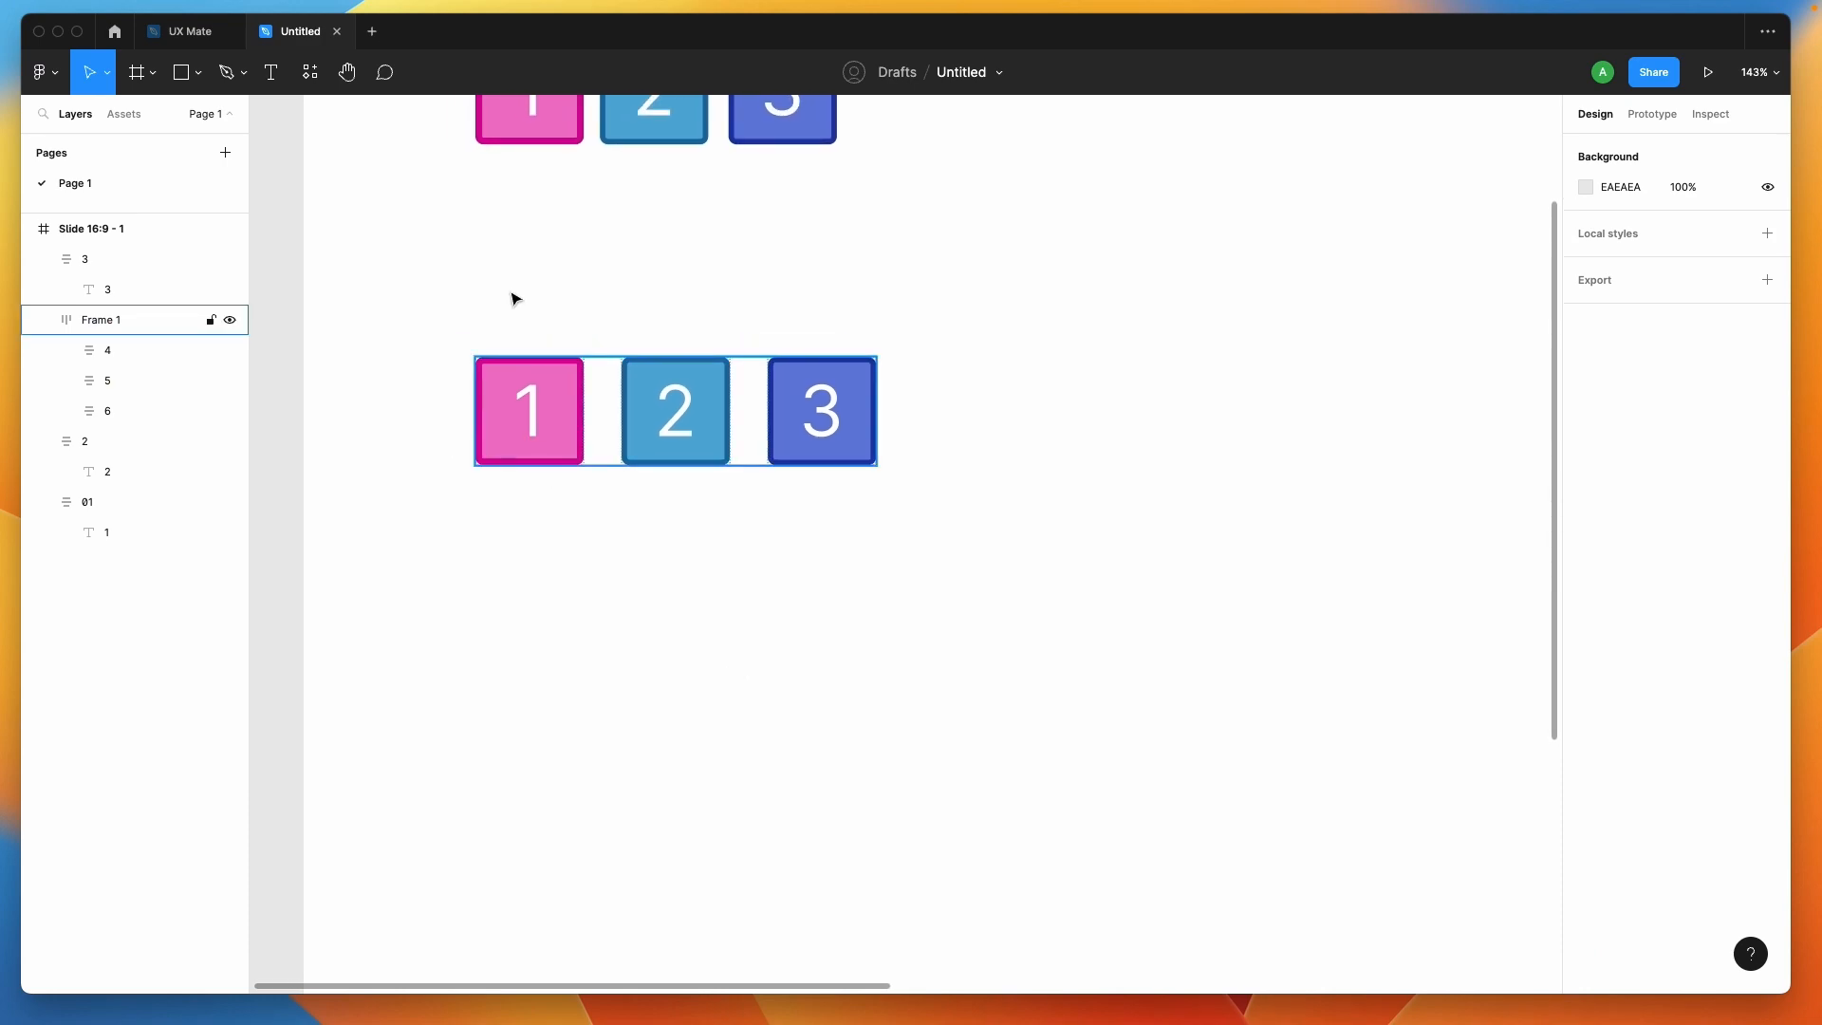
Duplicate the 1 tile below the second row and widen the copy to 296
left_click_drag(539, 121, 529, 607, "alt")
left_click(631, 733)
scroll(452, 610, "up", 3)
left_click(558, 636)
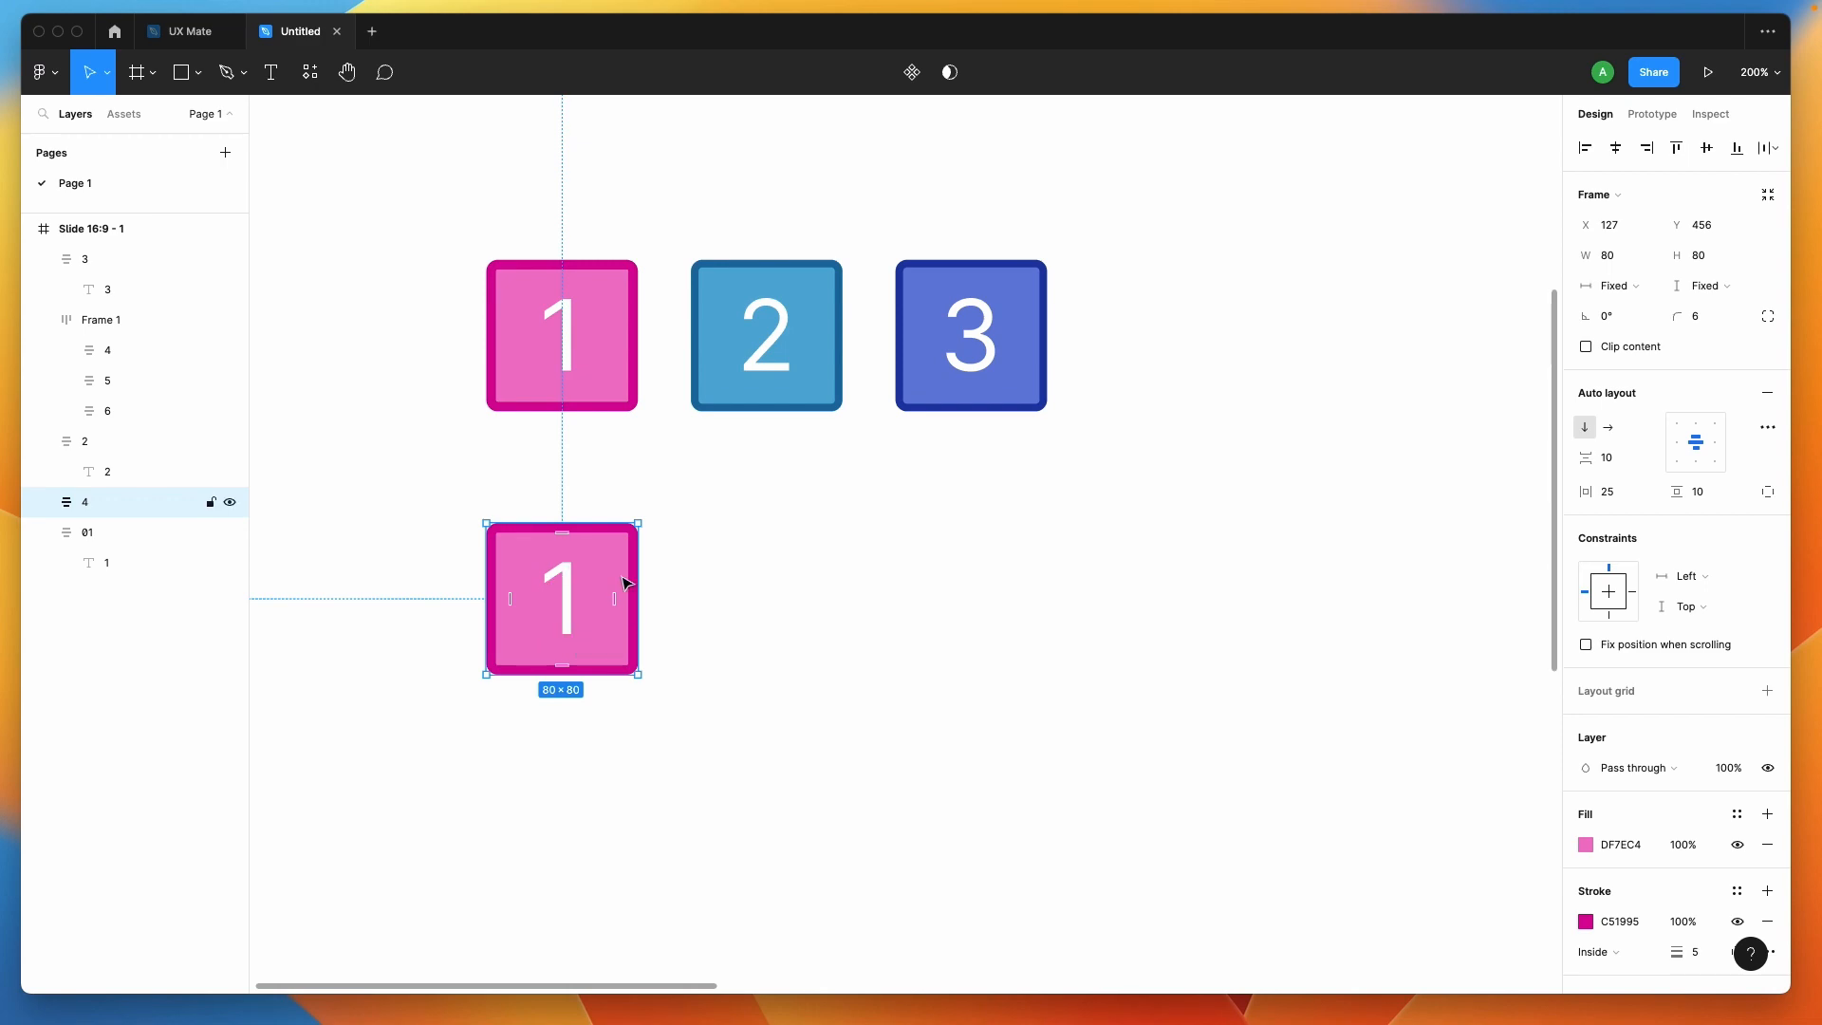
left_click_drag(637, 600, 864, 596)
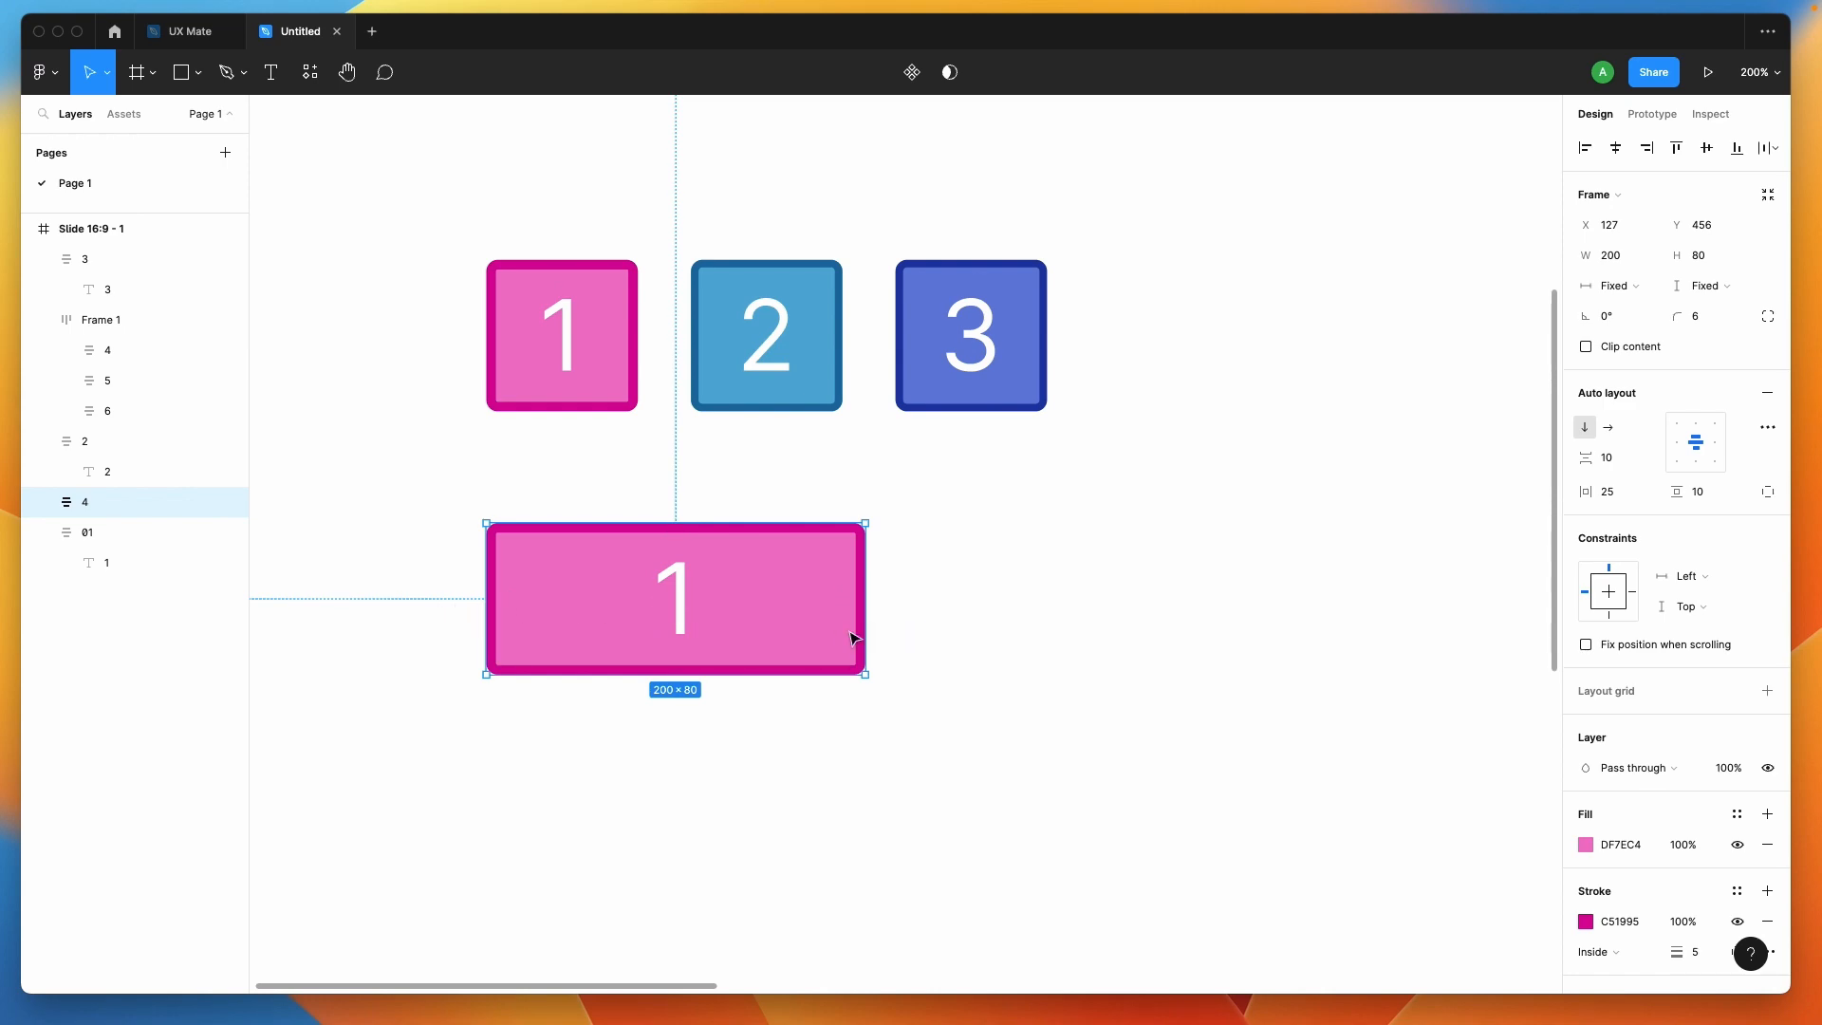
left_click_drag(870, 631, 1047, 579)
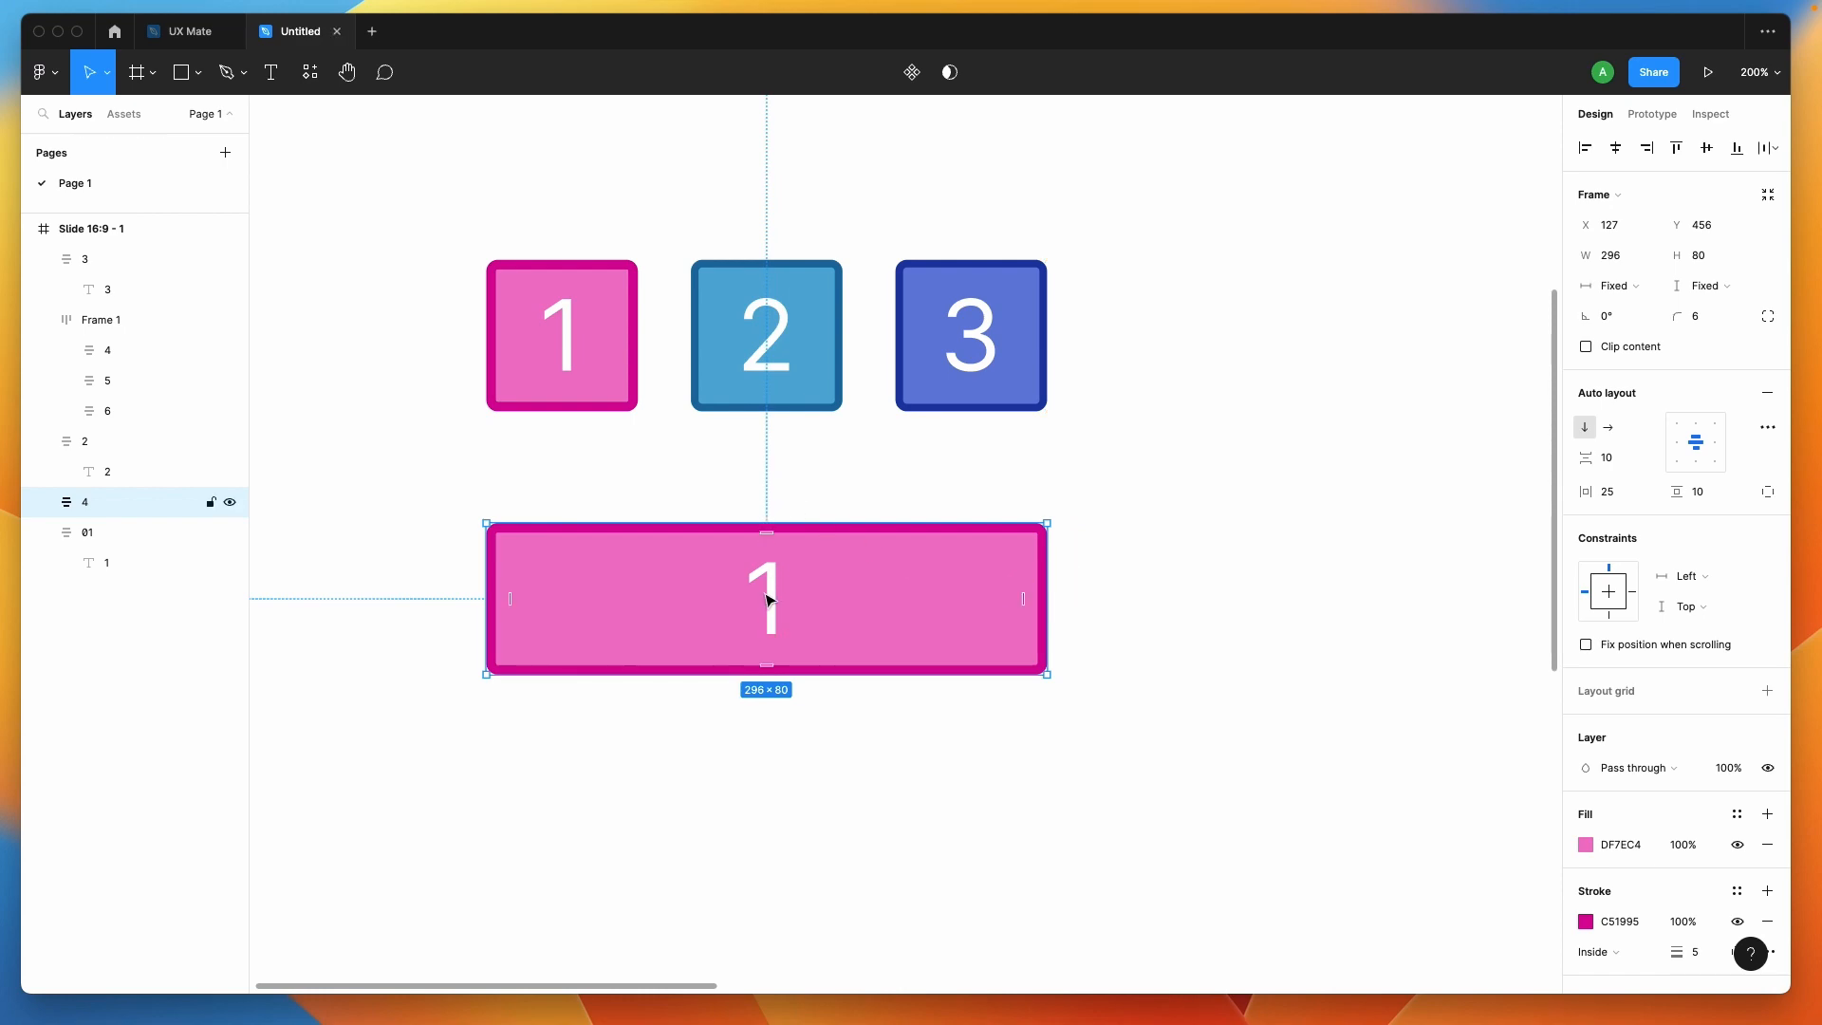
Try left, right and top content alignments on the number inside the widened tile copy
left_click(1677, 448)
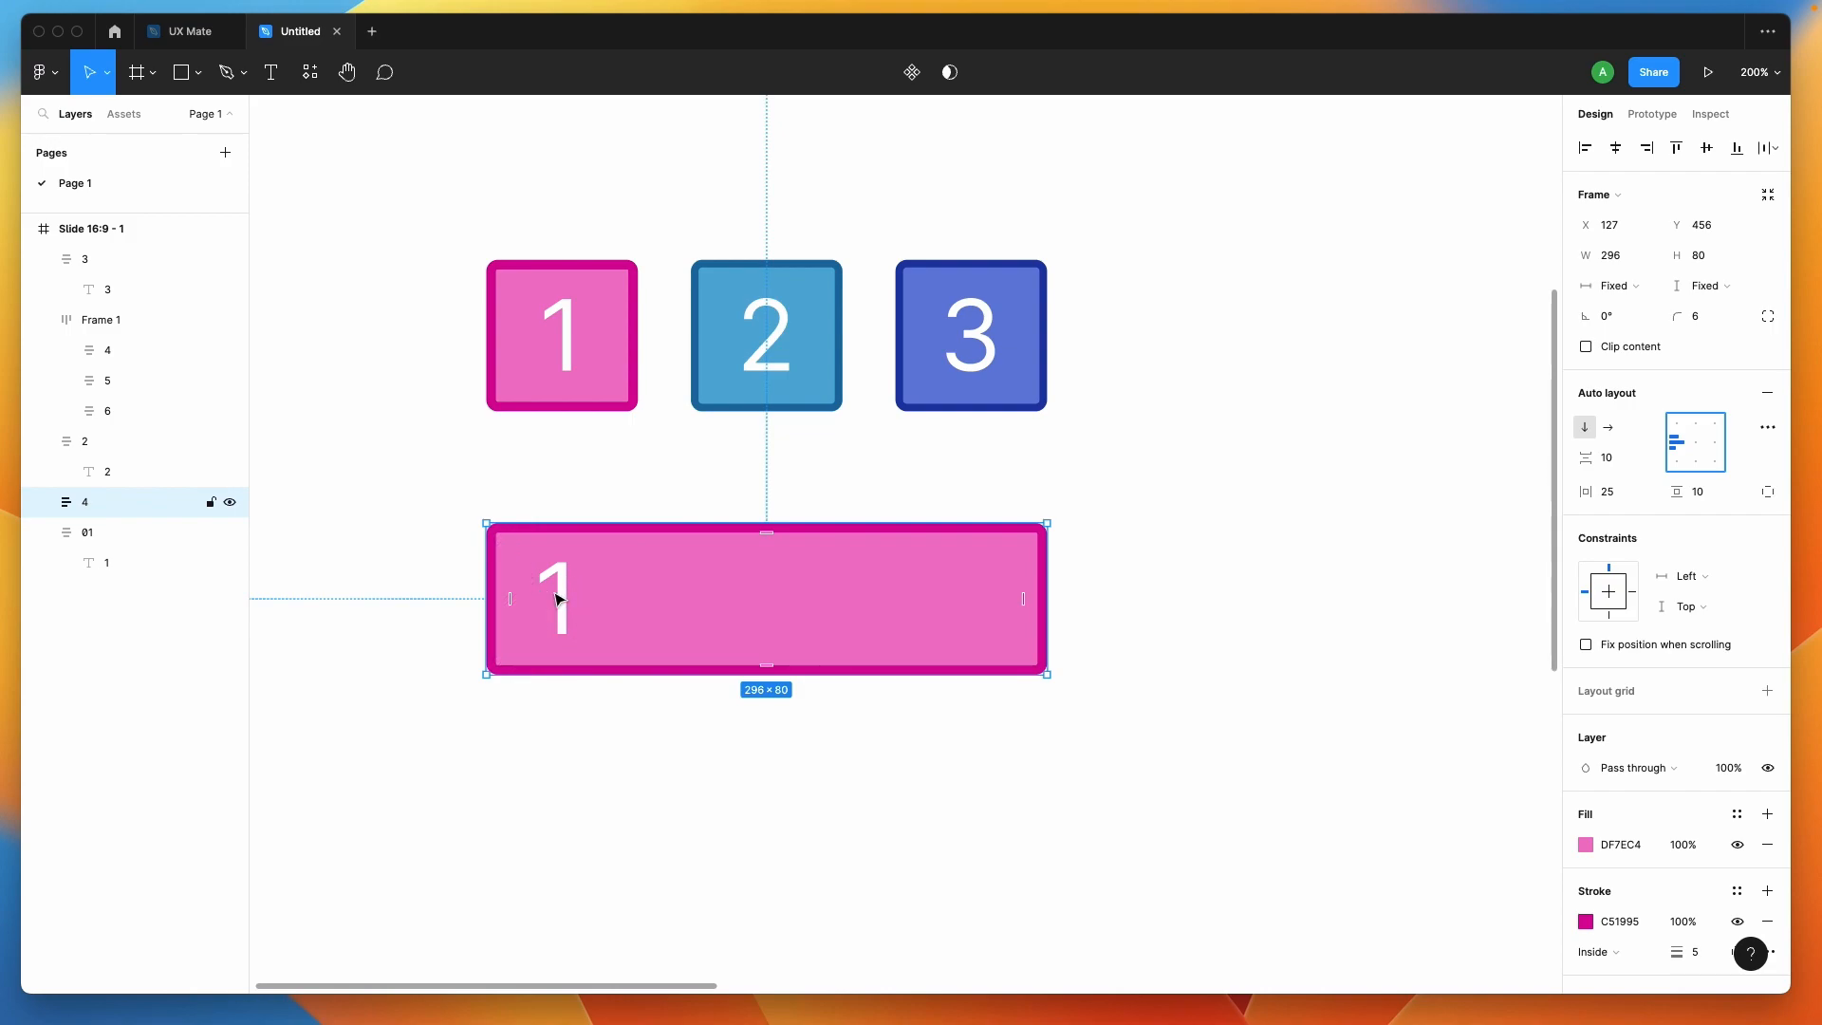
left_click(1717, 443)
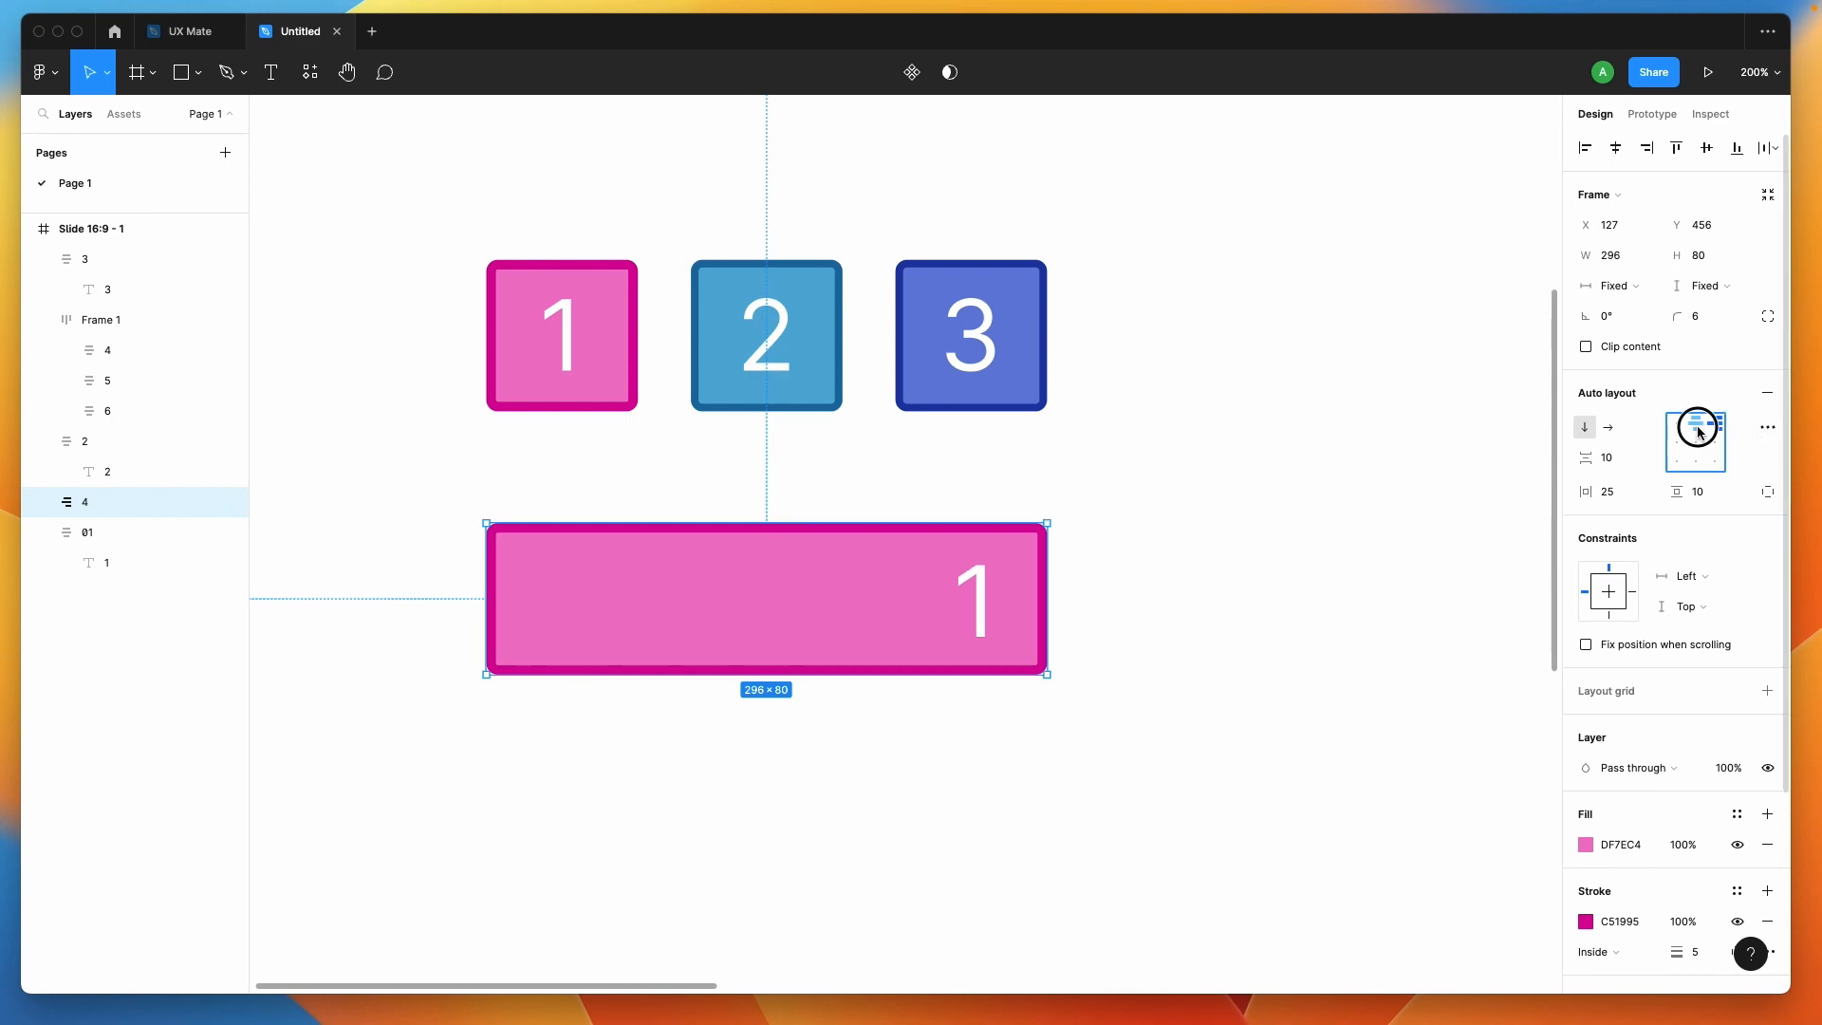
left_click(1697, 427)
left_click(1675, 429)
left_click(1675, 442)
Increase the widened tile's height to 214 and cycle its content alignment through several positions, ending at center
left_click_drag(793, 675, 804, 927)
left_click(1676, 428)
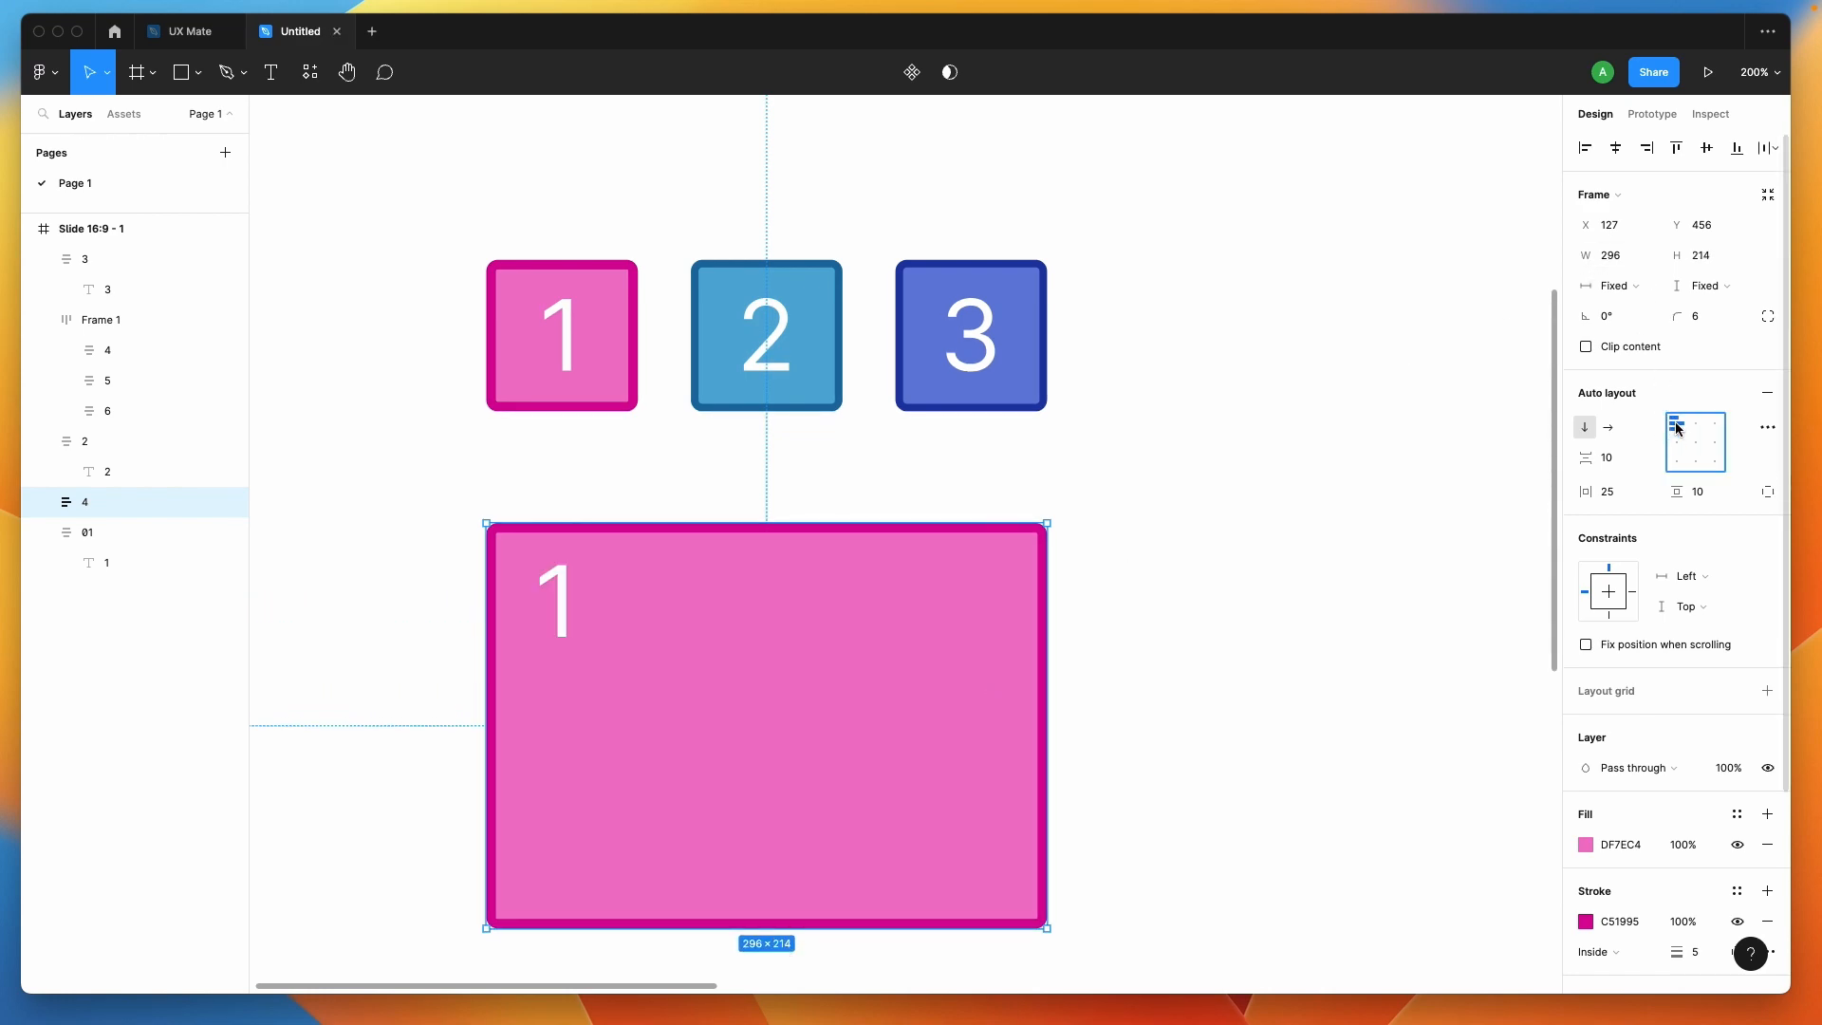
left_click(1677, 462)
left_click(1719, 463)
left_click(1714, 423)
left_click(1696, 423)
left_click(1680, 432)
left_click(1677, 442)
left_click(1696, 442)
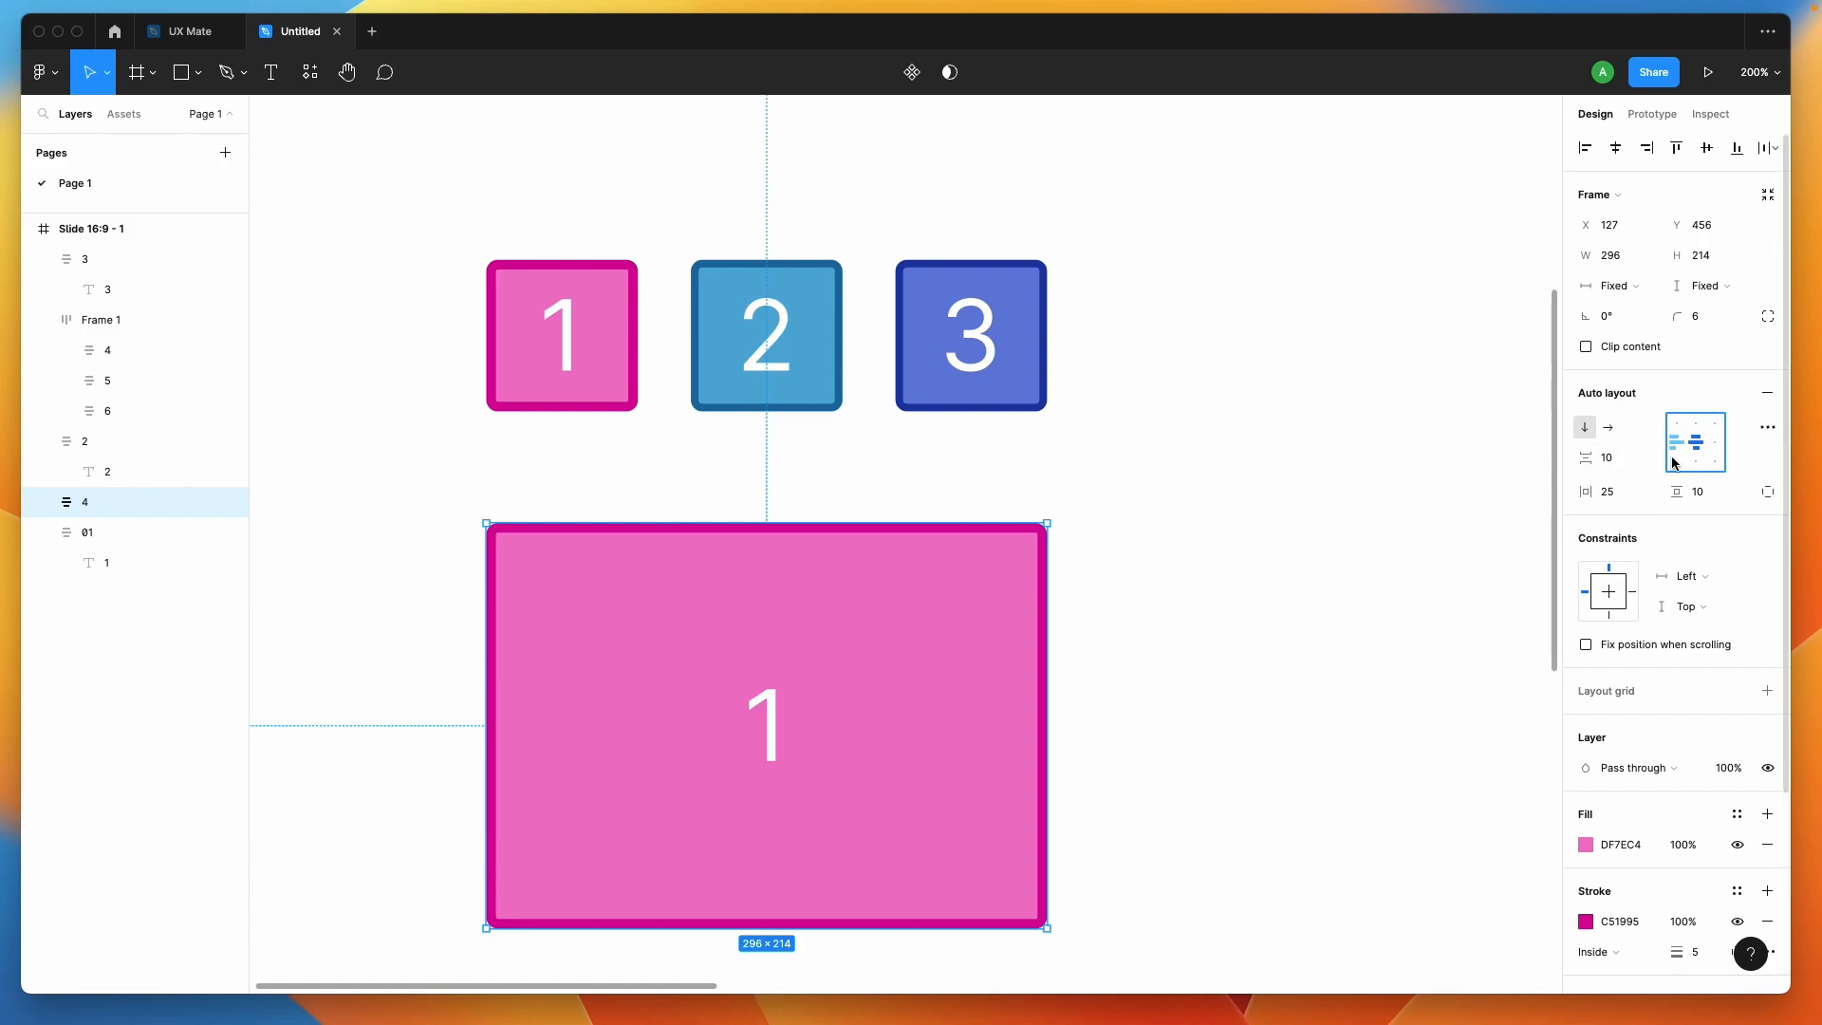
left_click(1098, 646)
Draw a 452 × 103 rectangle beside the tiles and place a copy 12 below it
scroll(1098, 646, "down", 4)
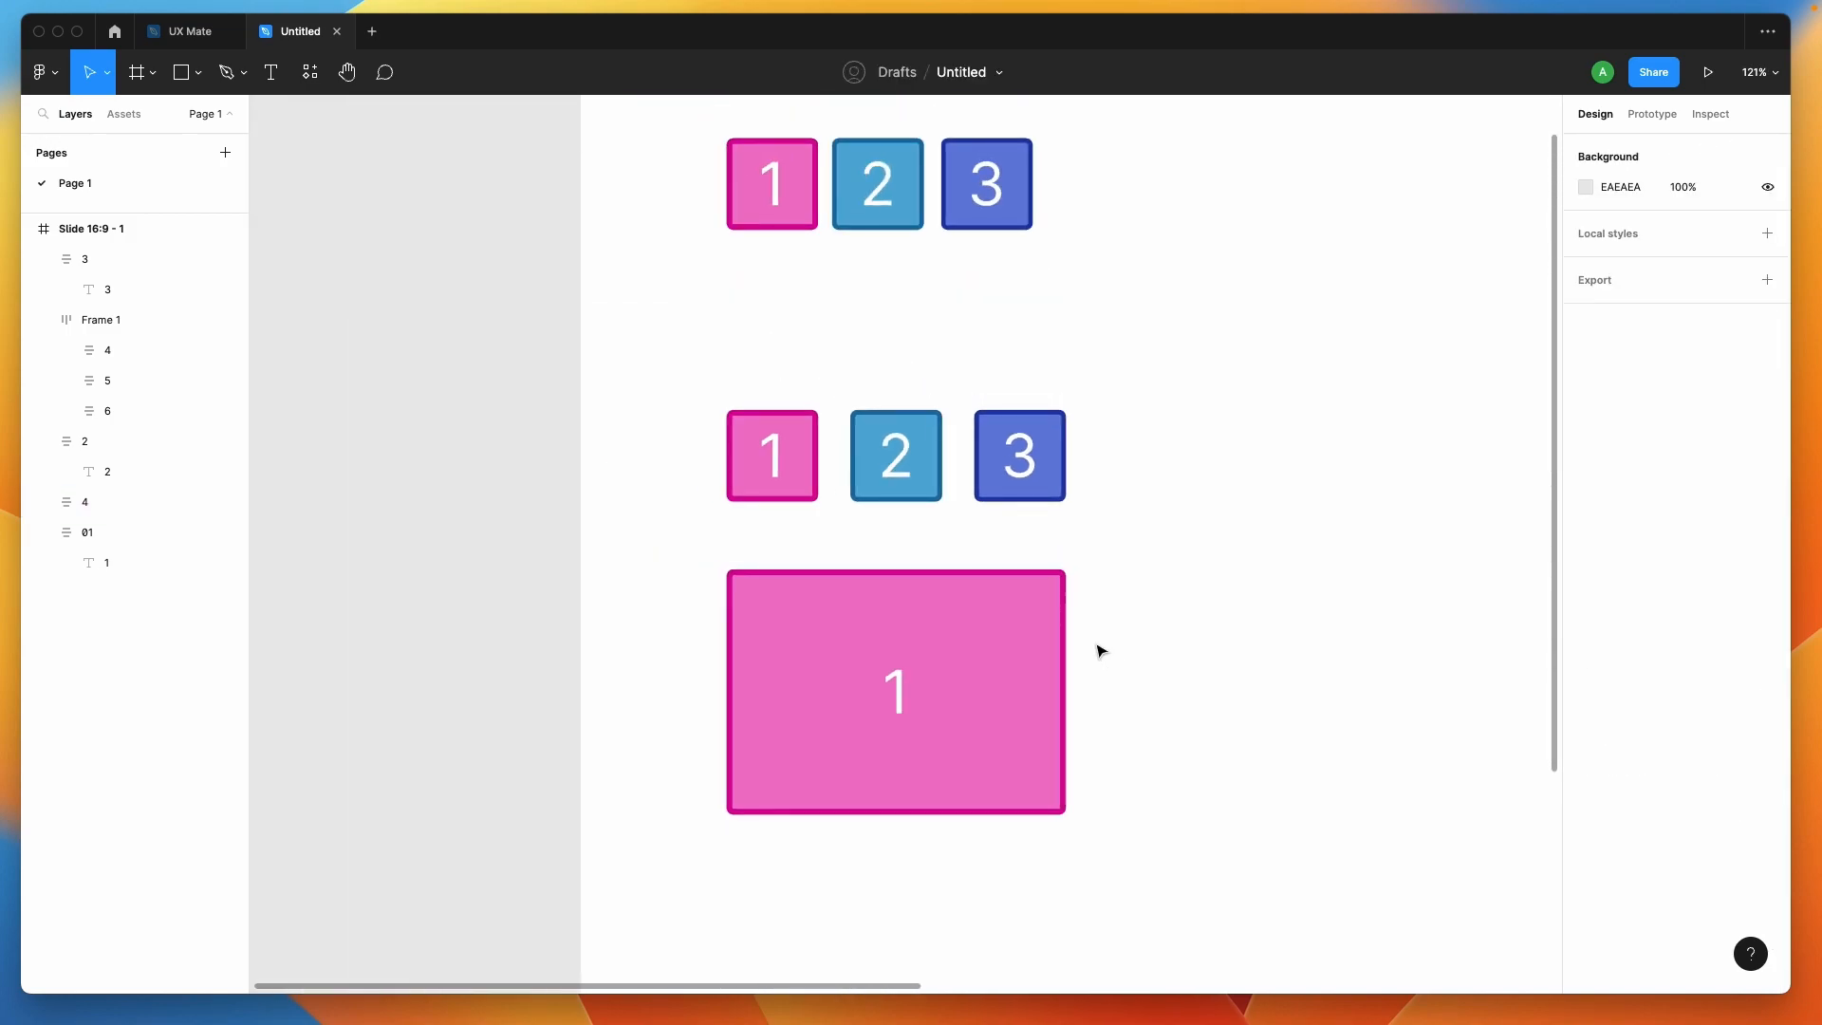
scroll(1098, 649, "right", 5)
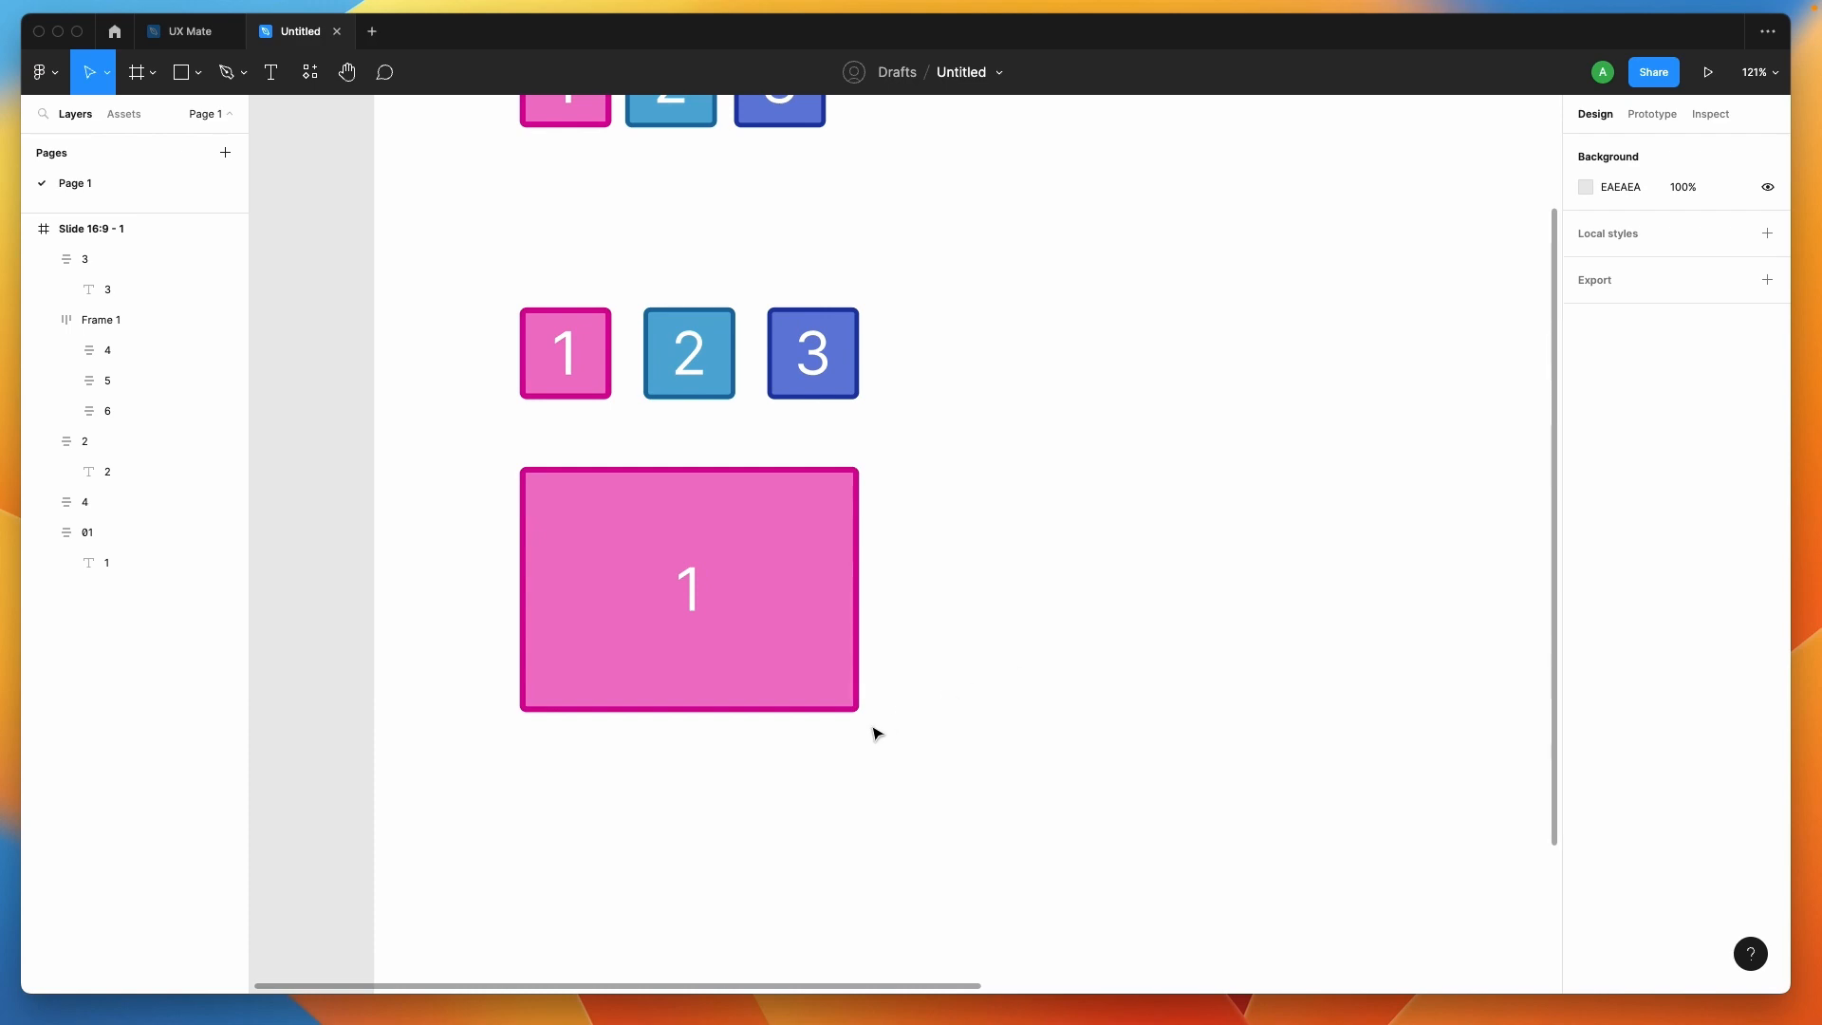
scroll(873, 733, "right", 2)
scroll(873, 733, "right", 2)
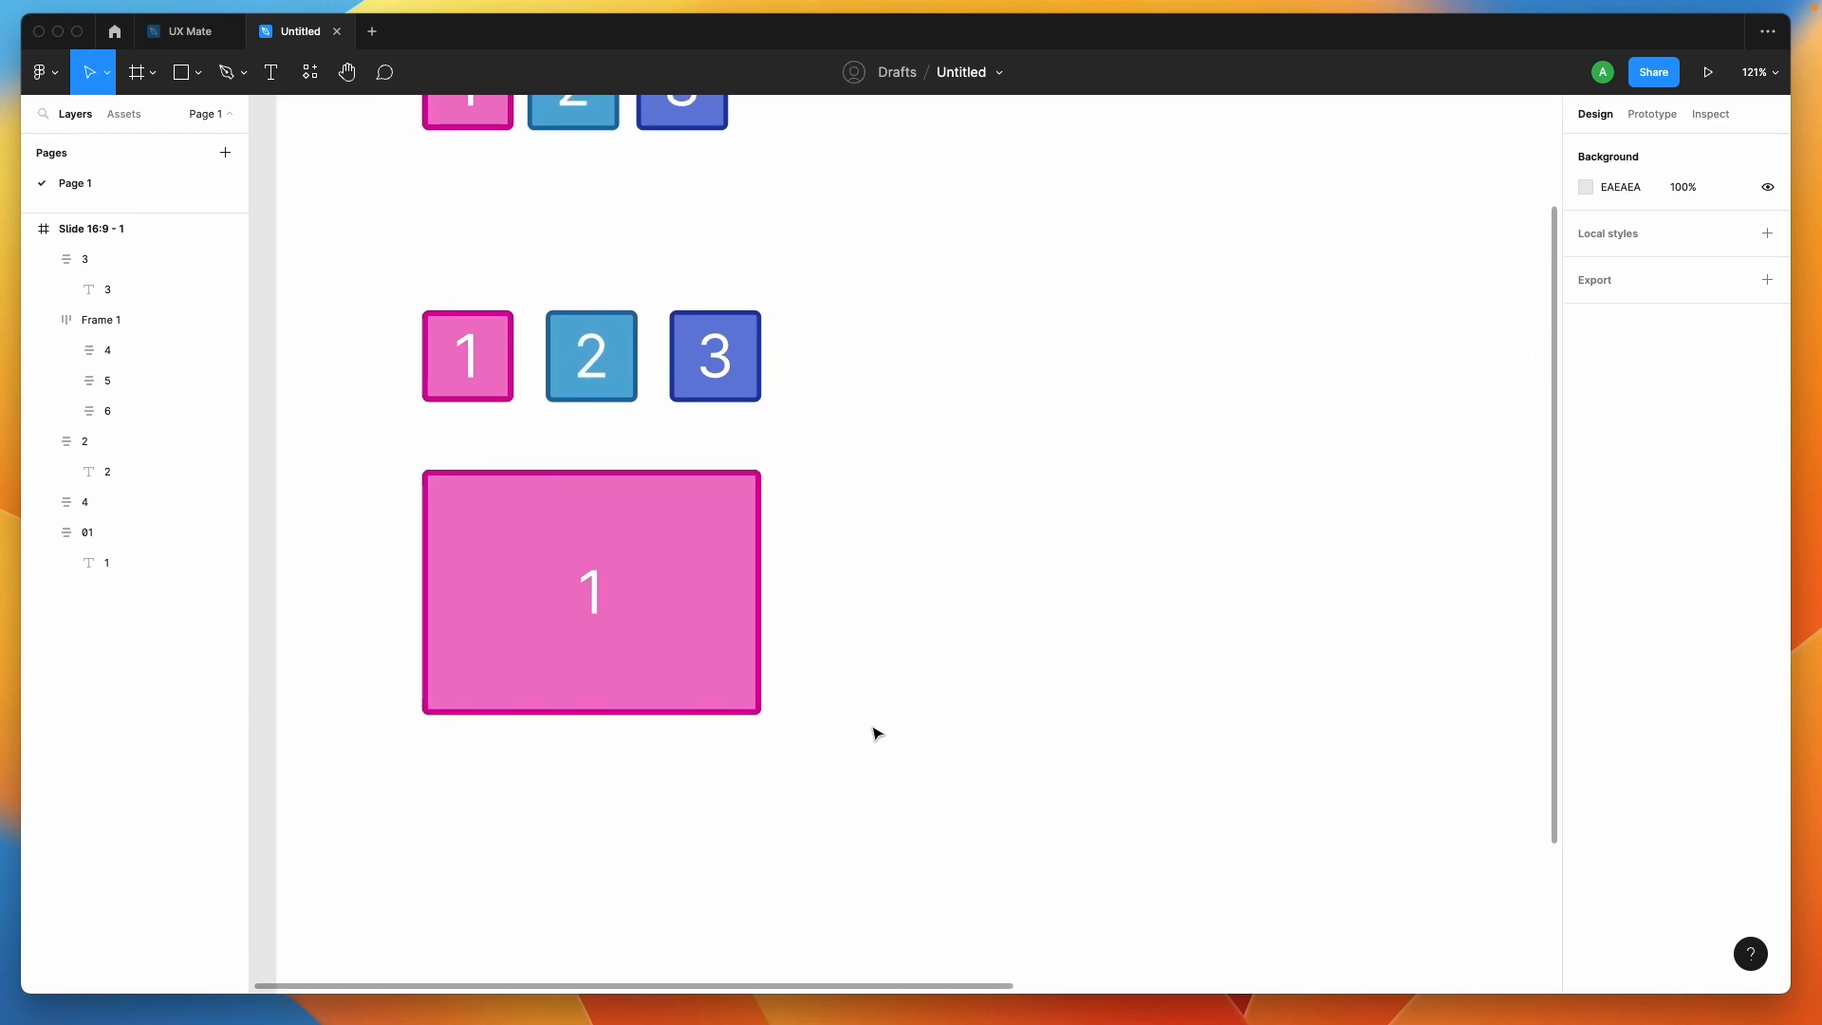
left_click(183, 76)
left_click_drag(907, 297, 1425, 418)
left_click_drag(1272, 358, 1167, 500)
Combine the two grey rectangles in a vertical auto layout and duplicate the lower one to make three
left_click(1127, 386, "shift")
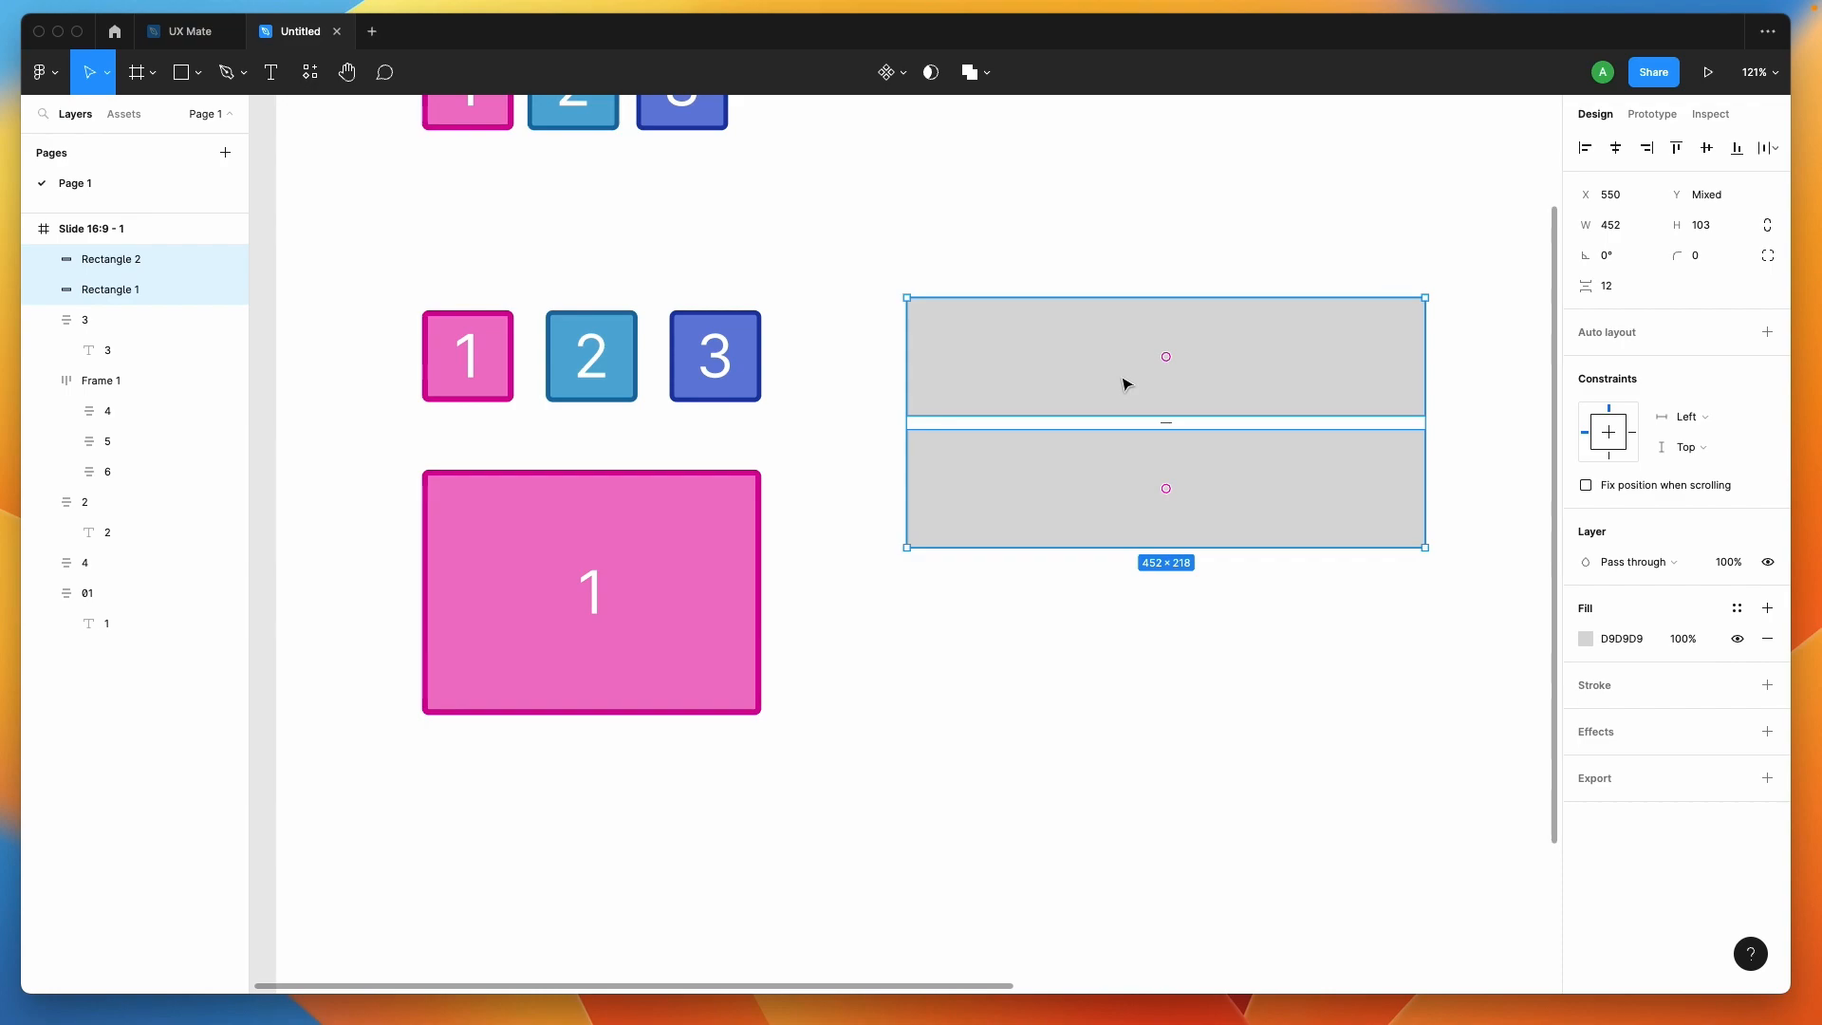
left_click(1767, 332)
left_click(1090, 501)
left_click(1090, 503)
key("super+d")
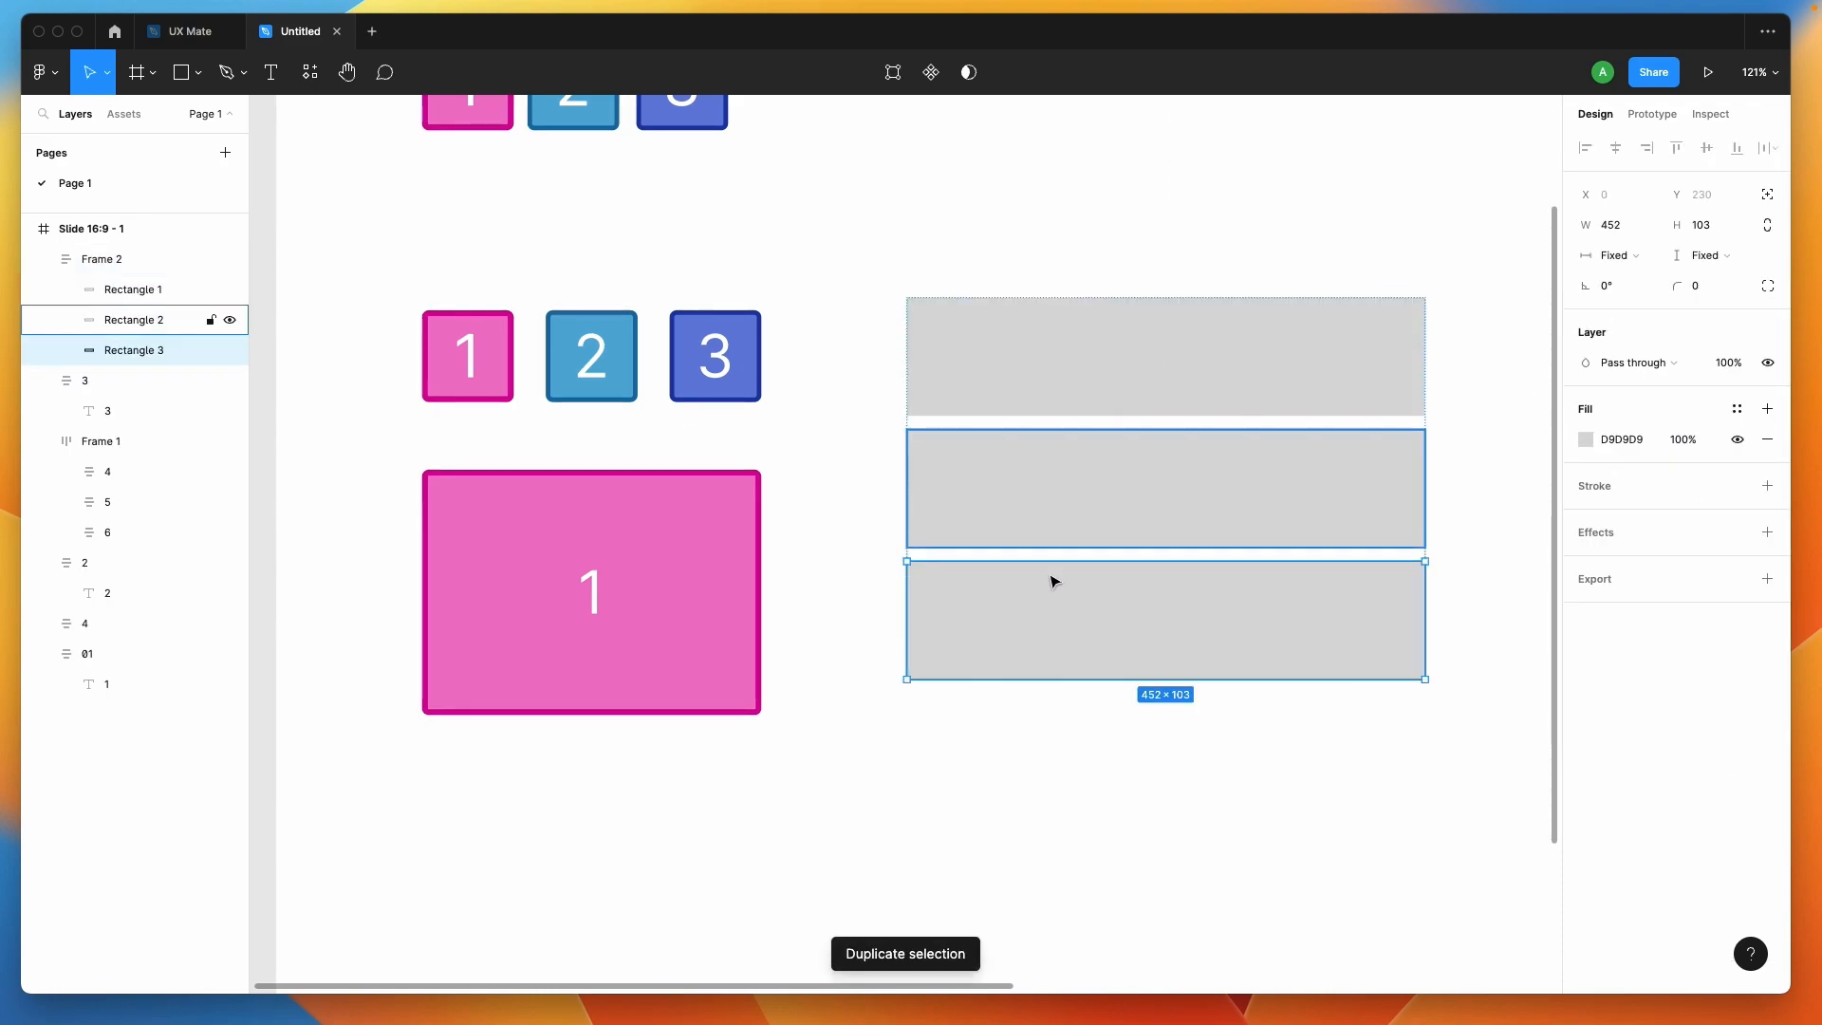
left_click(977, 748)
scroll(977, 749, "down", 2)
scroll(976, 749, "right", 2)
left_click(1114, 314)
left_click(1192, 358)
left_click(1208, 464, "shift")
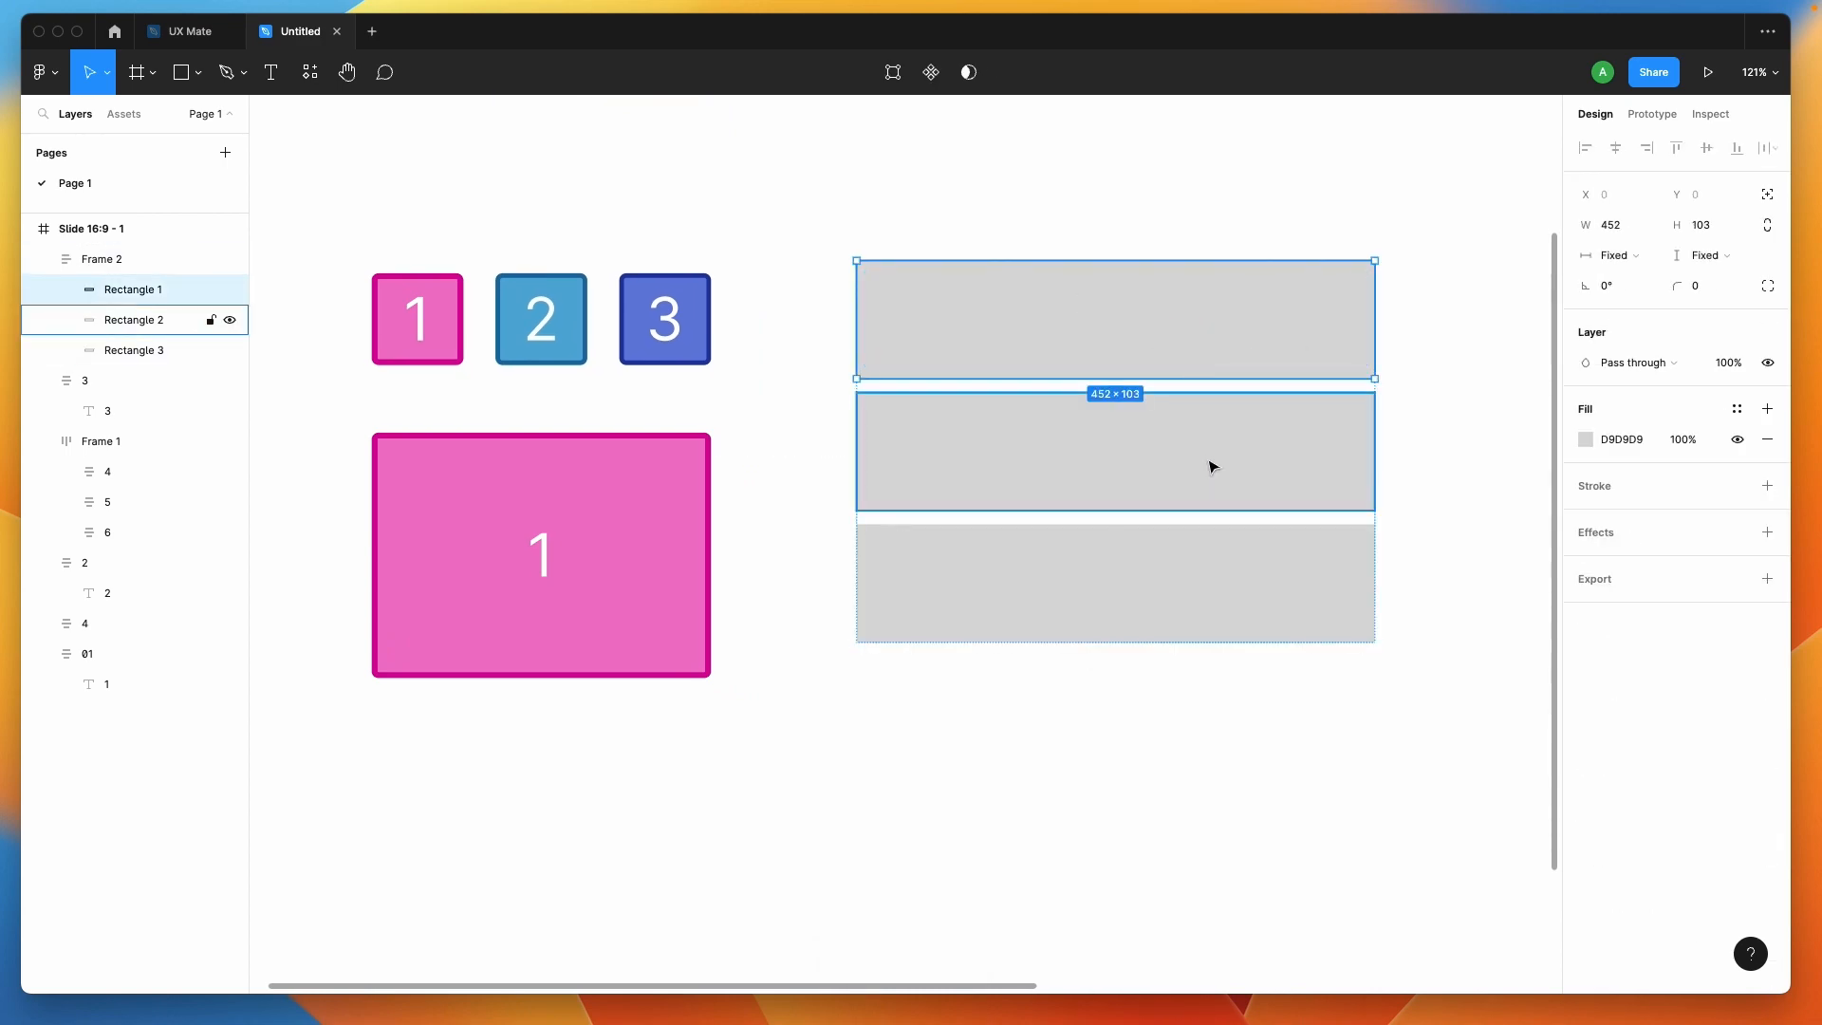
left_click(1249, 578, "shift")
left_click(1130, 704)
left_click(927, 434)
left_click(887, 719)
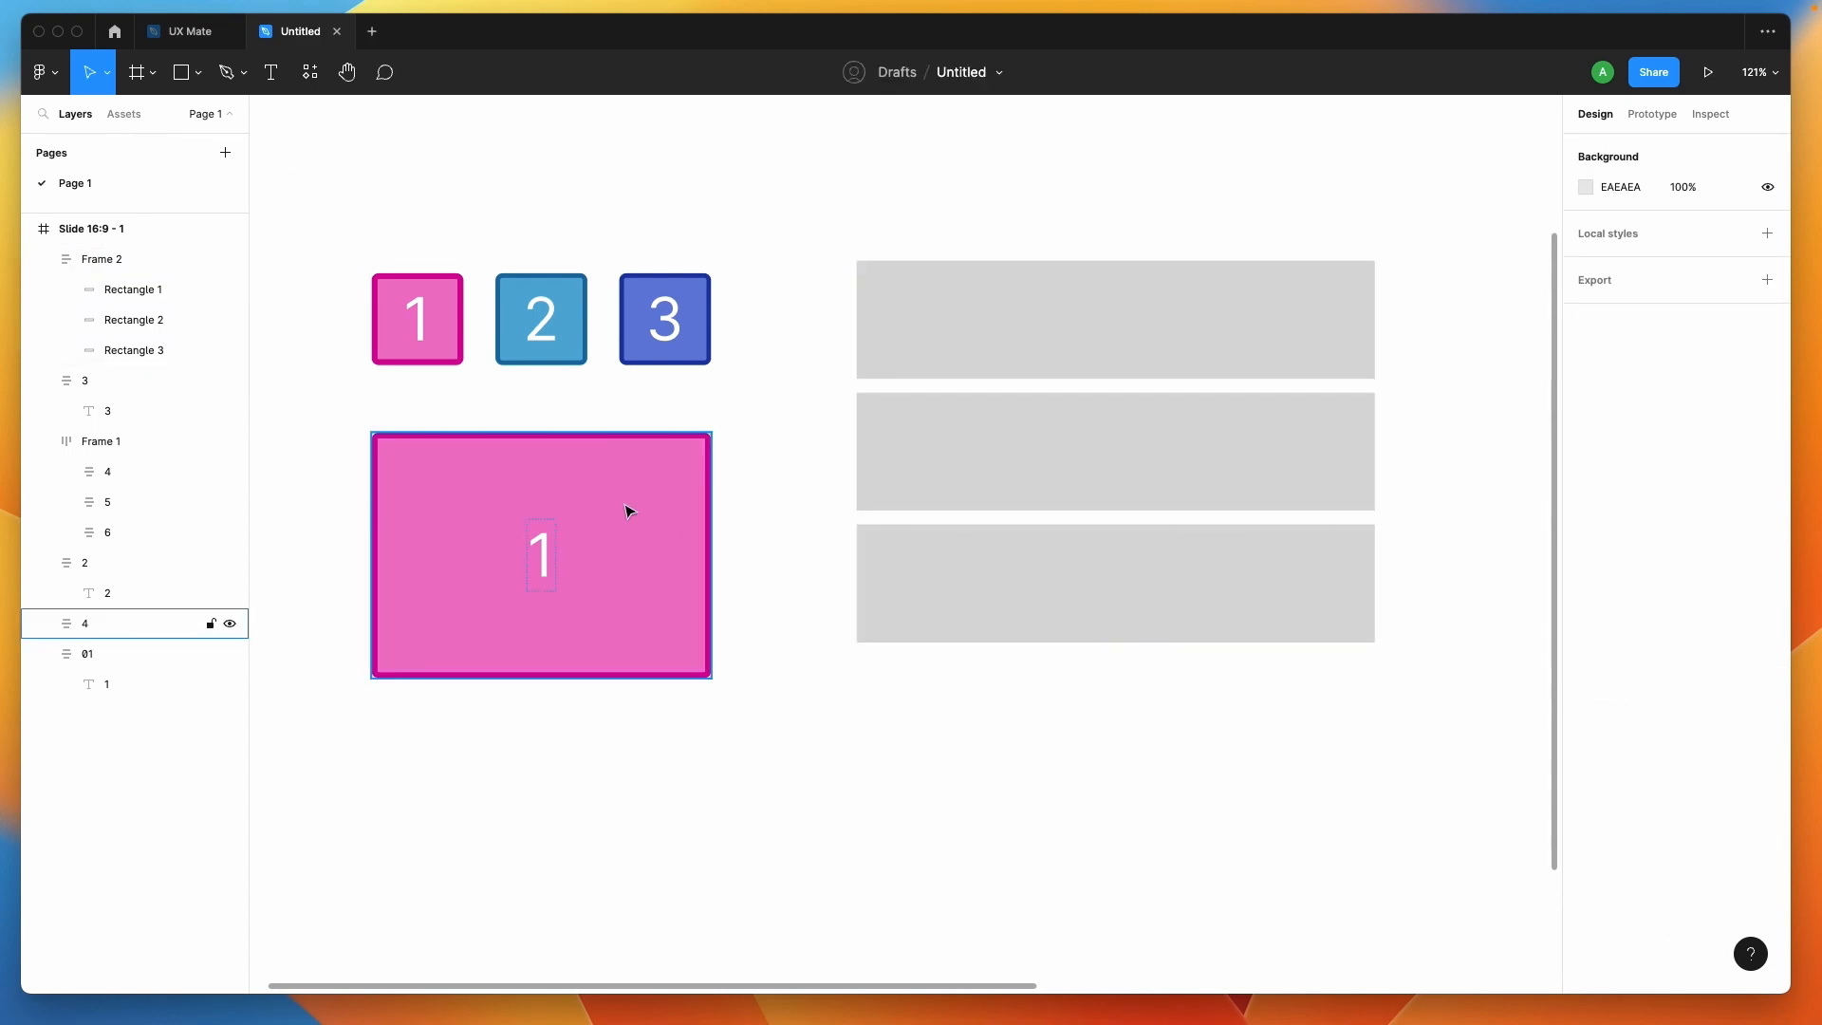
Draw a small rectangle of about 69 × 33 below the grey stack and duplicate it beside itself
key("r")
left_click_drag(859, 667, 1372, 708)
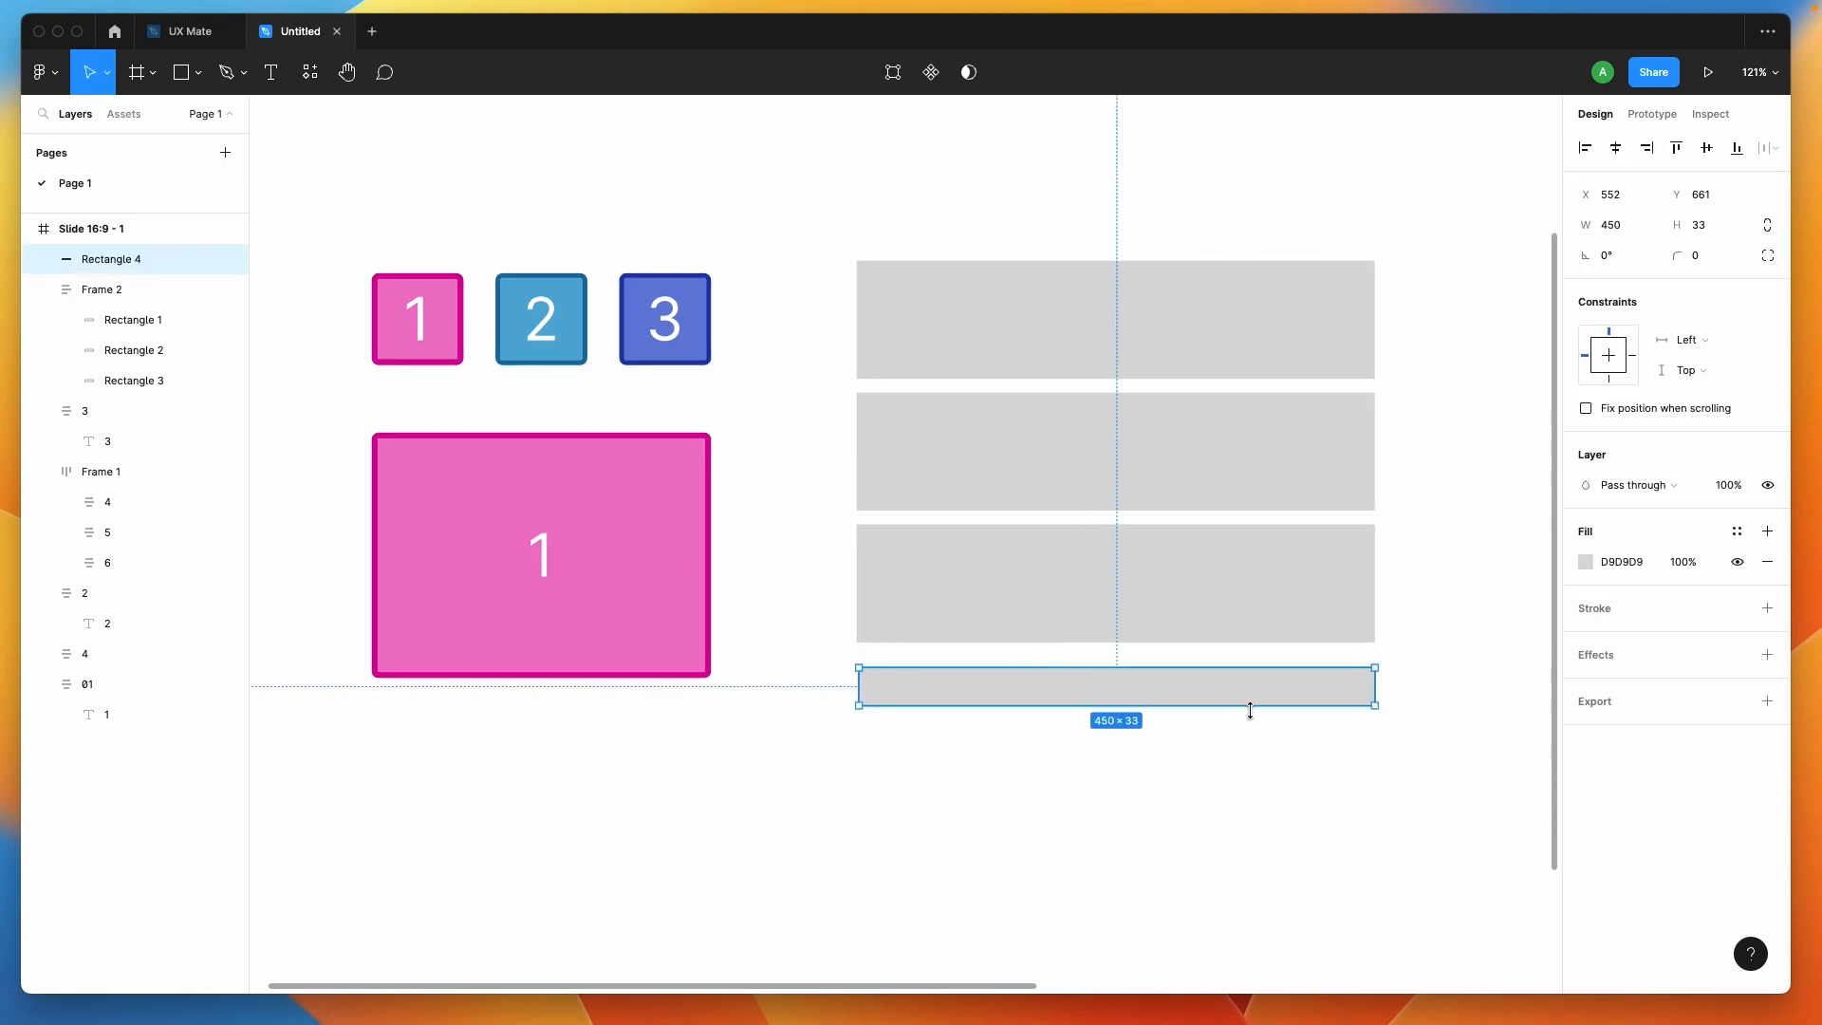
left_click_drag(861, 688, 1224, 700)
left_click(1217, 793)
left_click_drag(1194, 784, 1443, 614)
left_click(1368, 767)
Move both small rectangles into the auto layout stack beneath the third large rectangle
left_click(1243, 698)
left_click(1328, 700, "shift")
left_click_drag(1224, 695, 1236, 635)
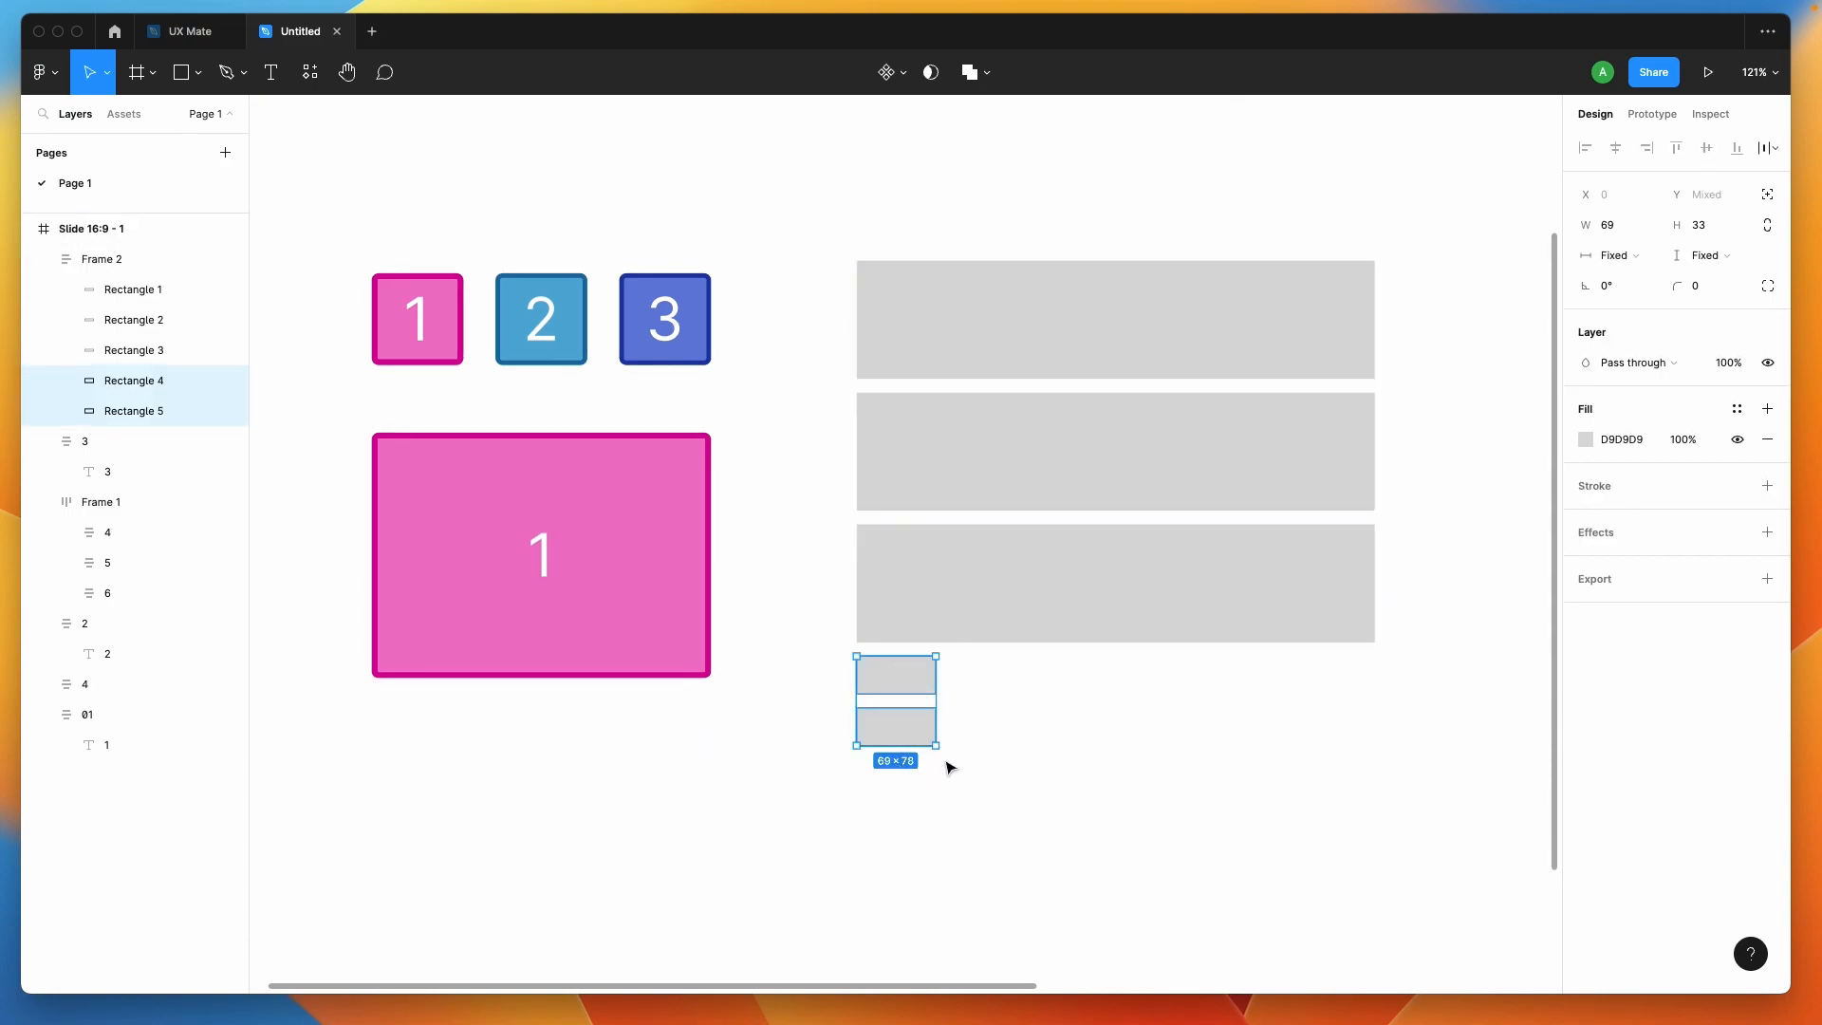
left_click(900, 806)
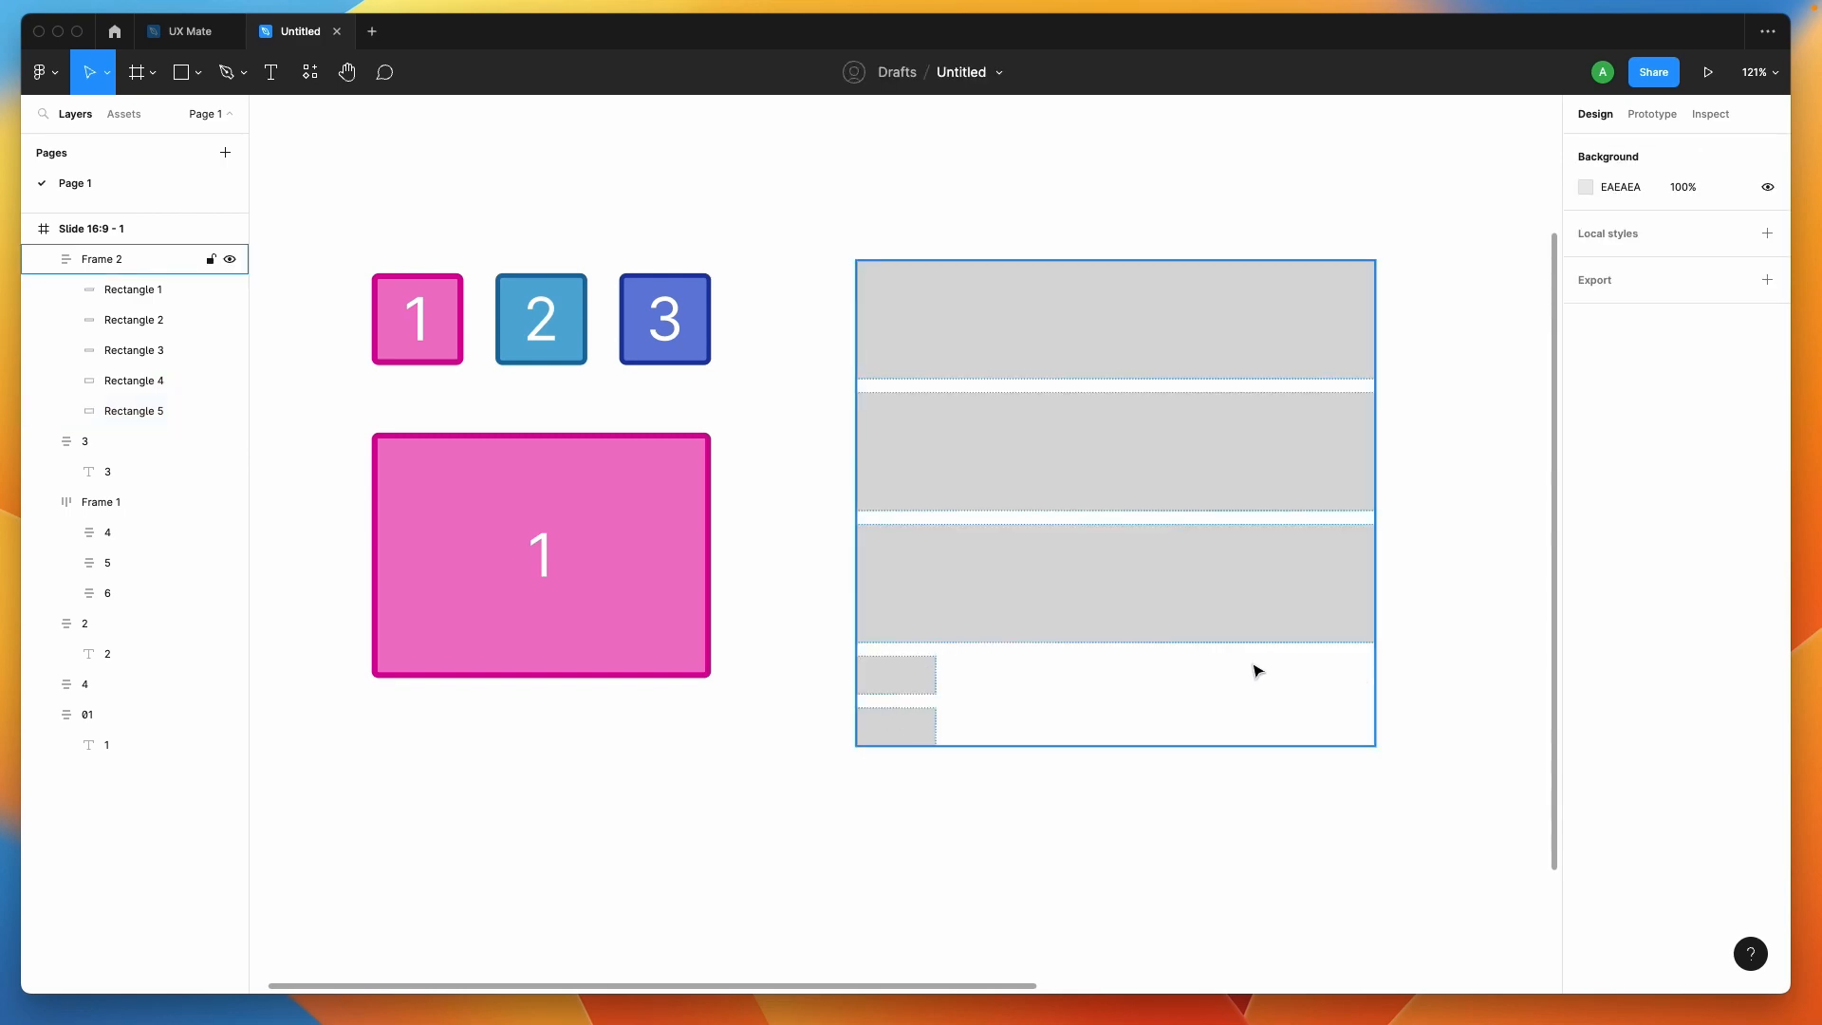
Group the two small rectangles and turn the group into a horizontal auto layout row with 12 spacing
left_click(896, 691)
left_click(896, 691)
left_click(892, 726, "shift")
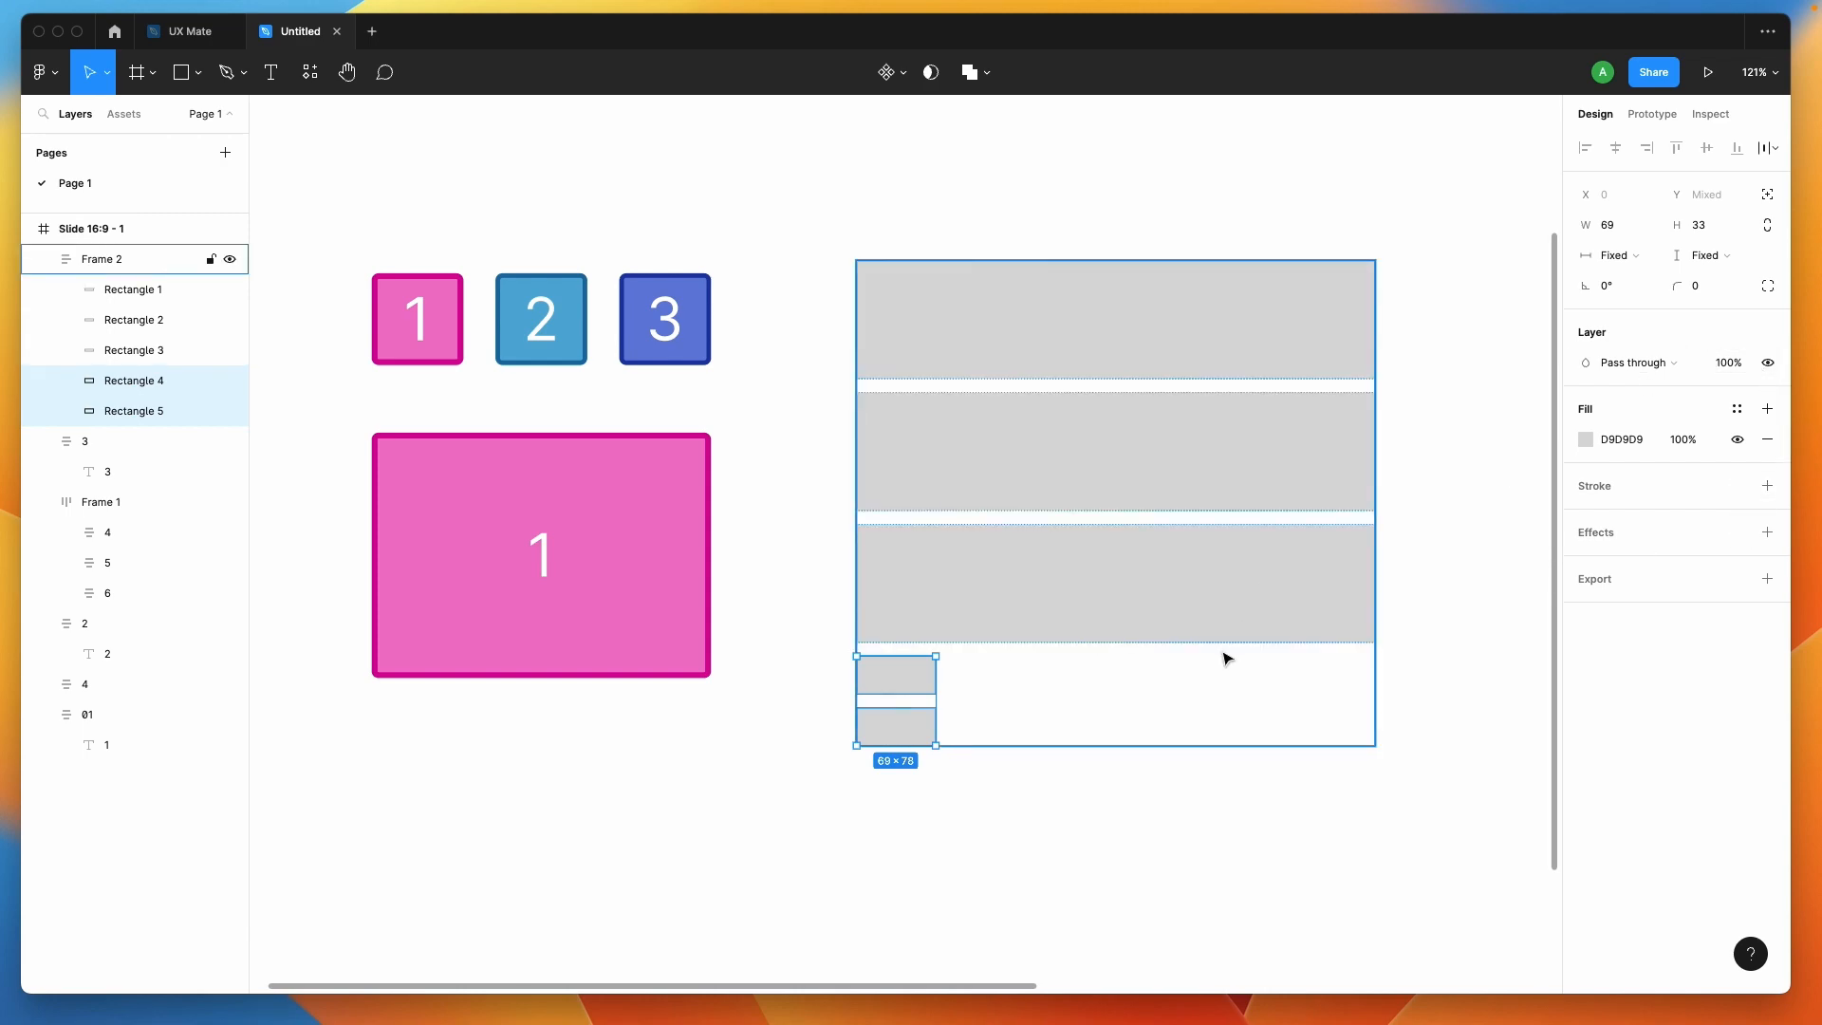
key("ctrl+g")
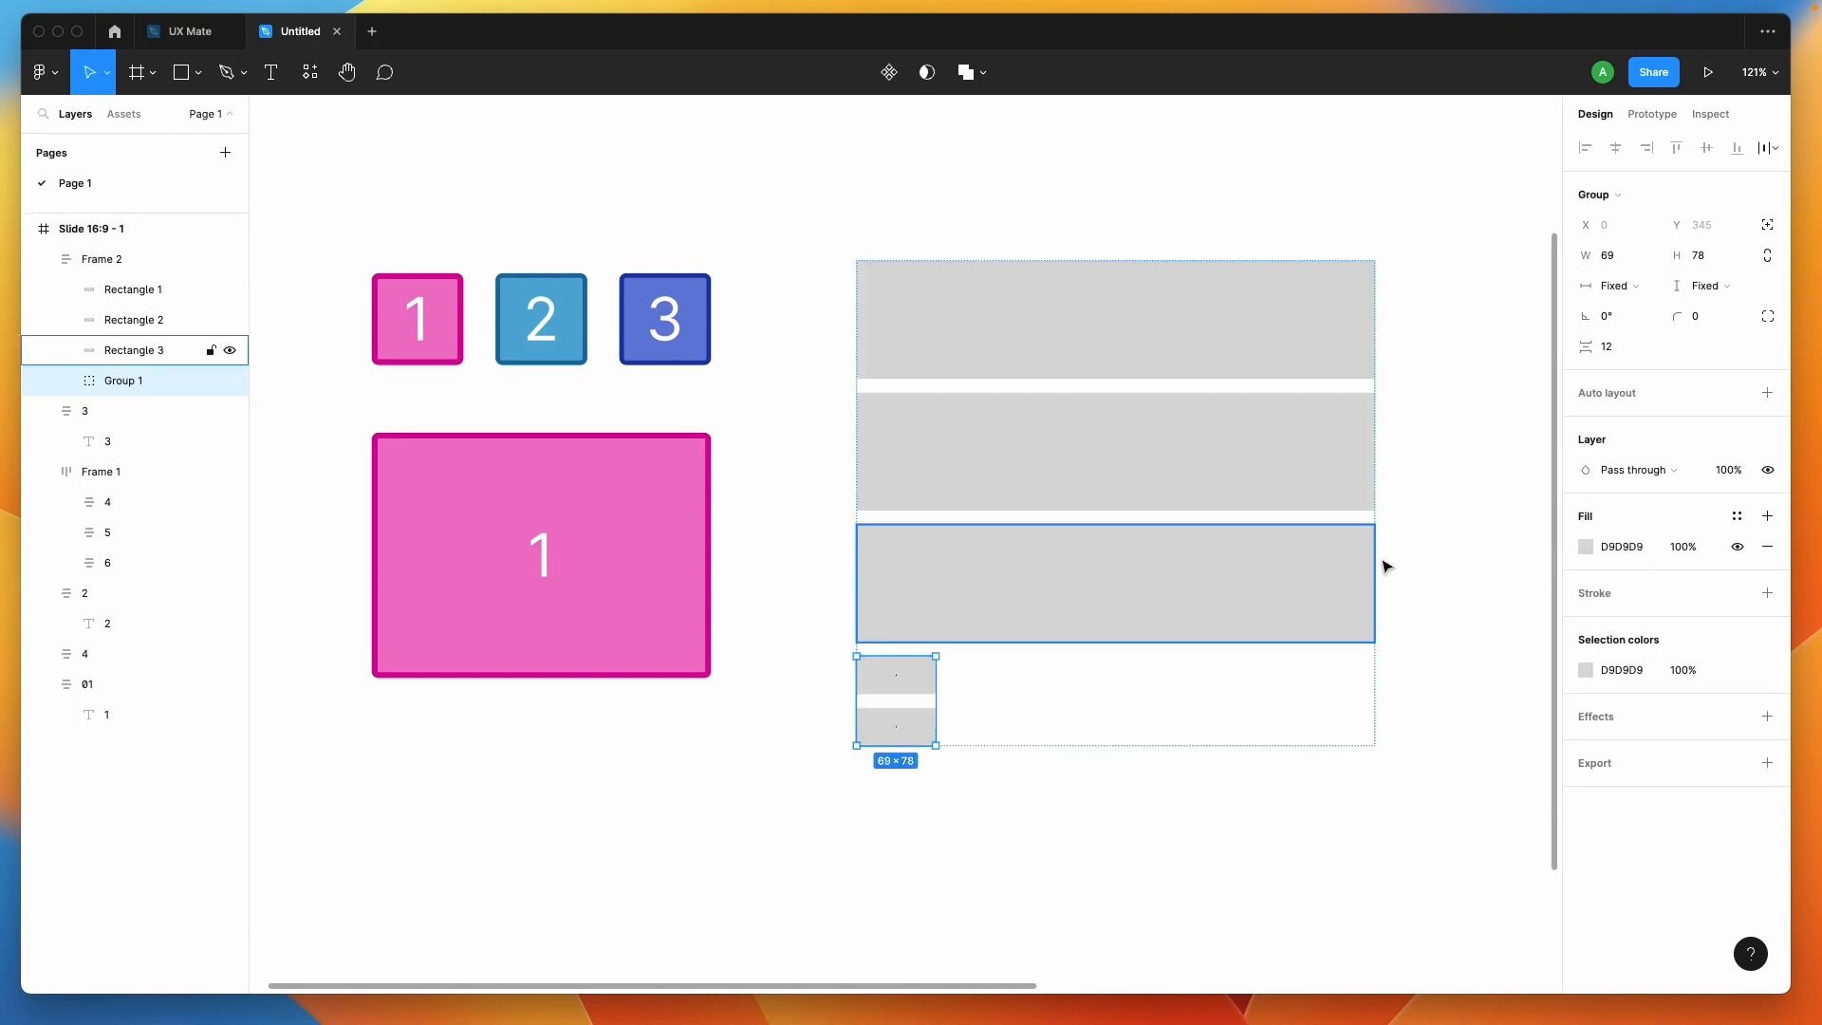
left_click(1769, 393)
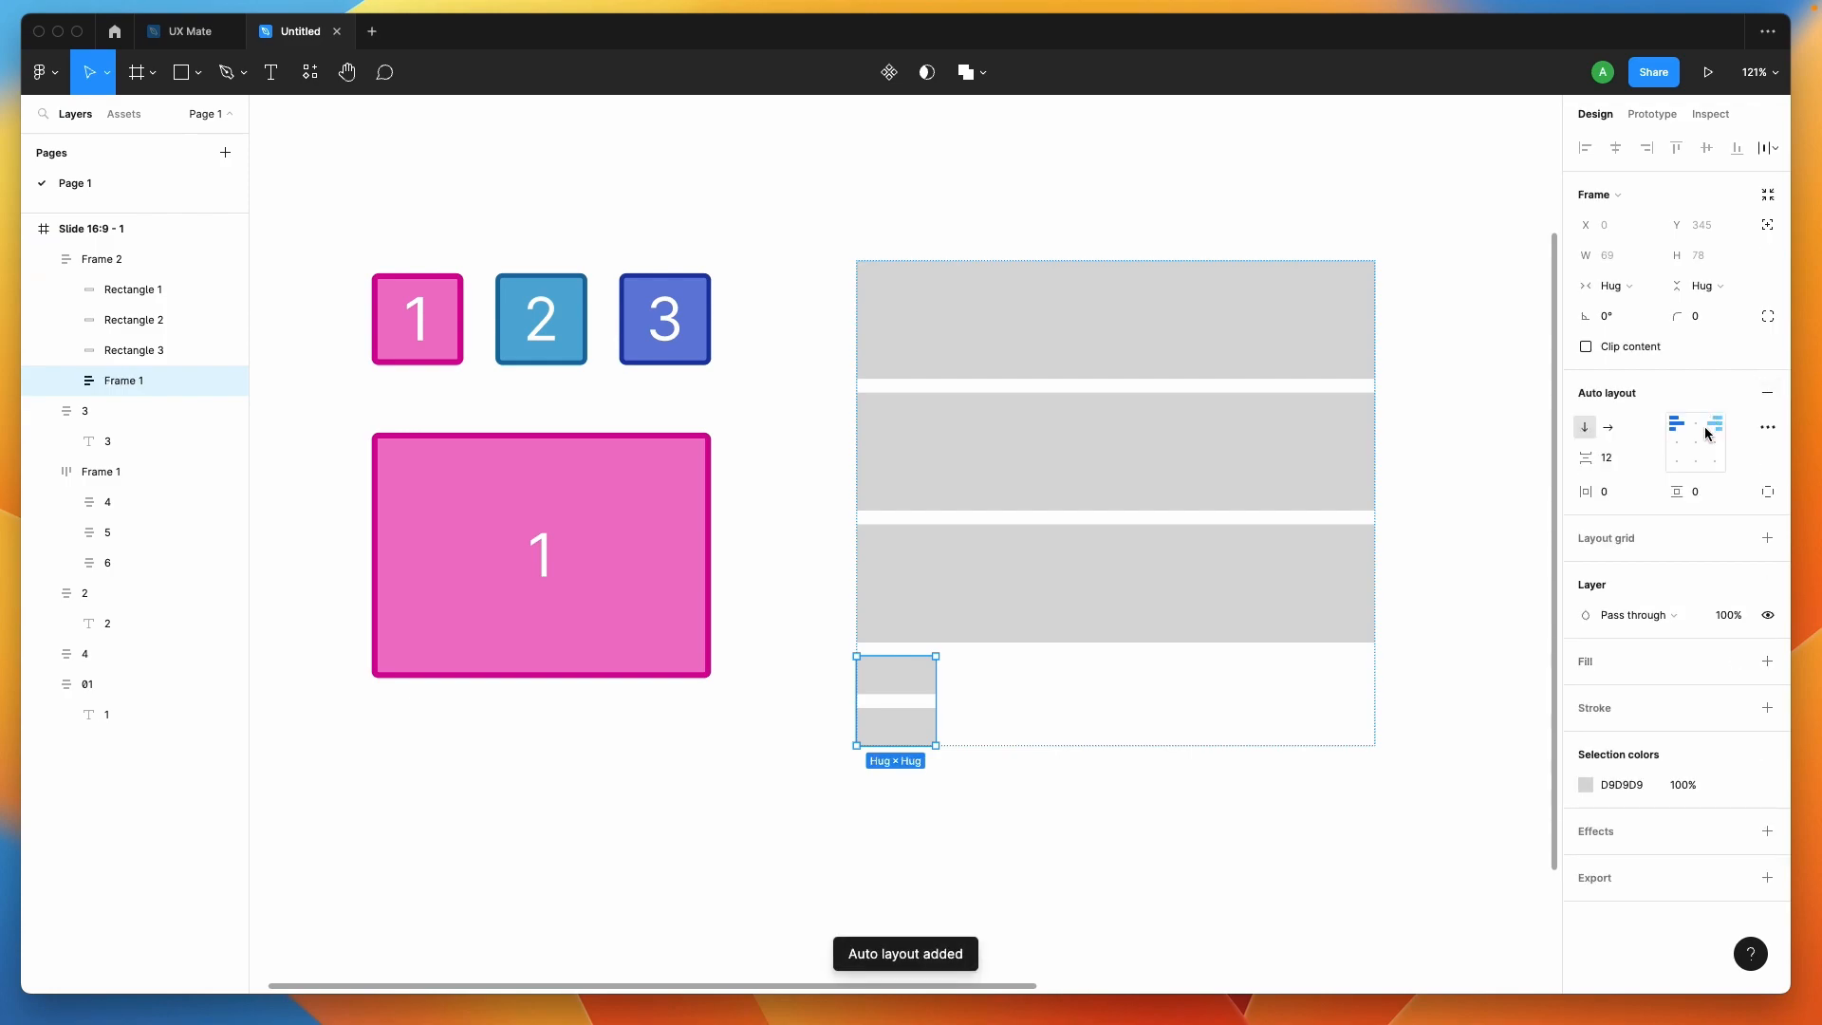
left_click(1609, 429)
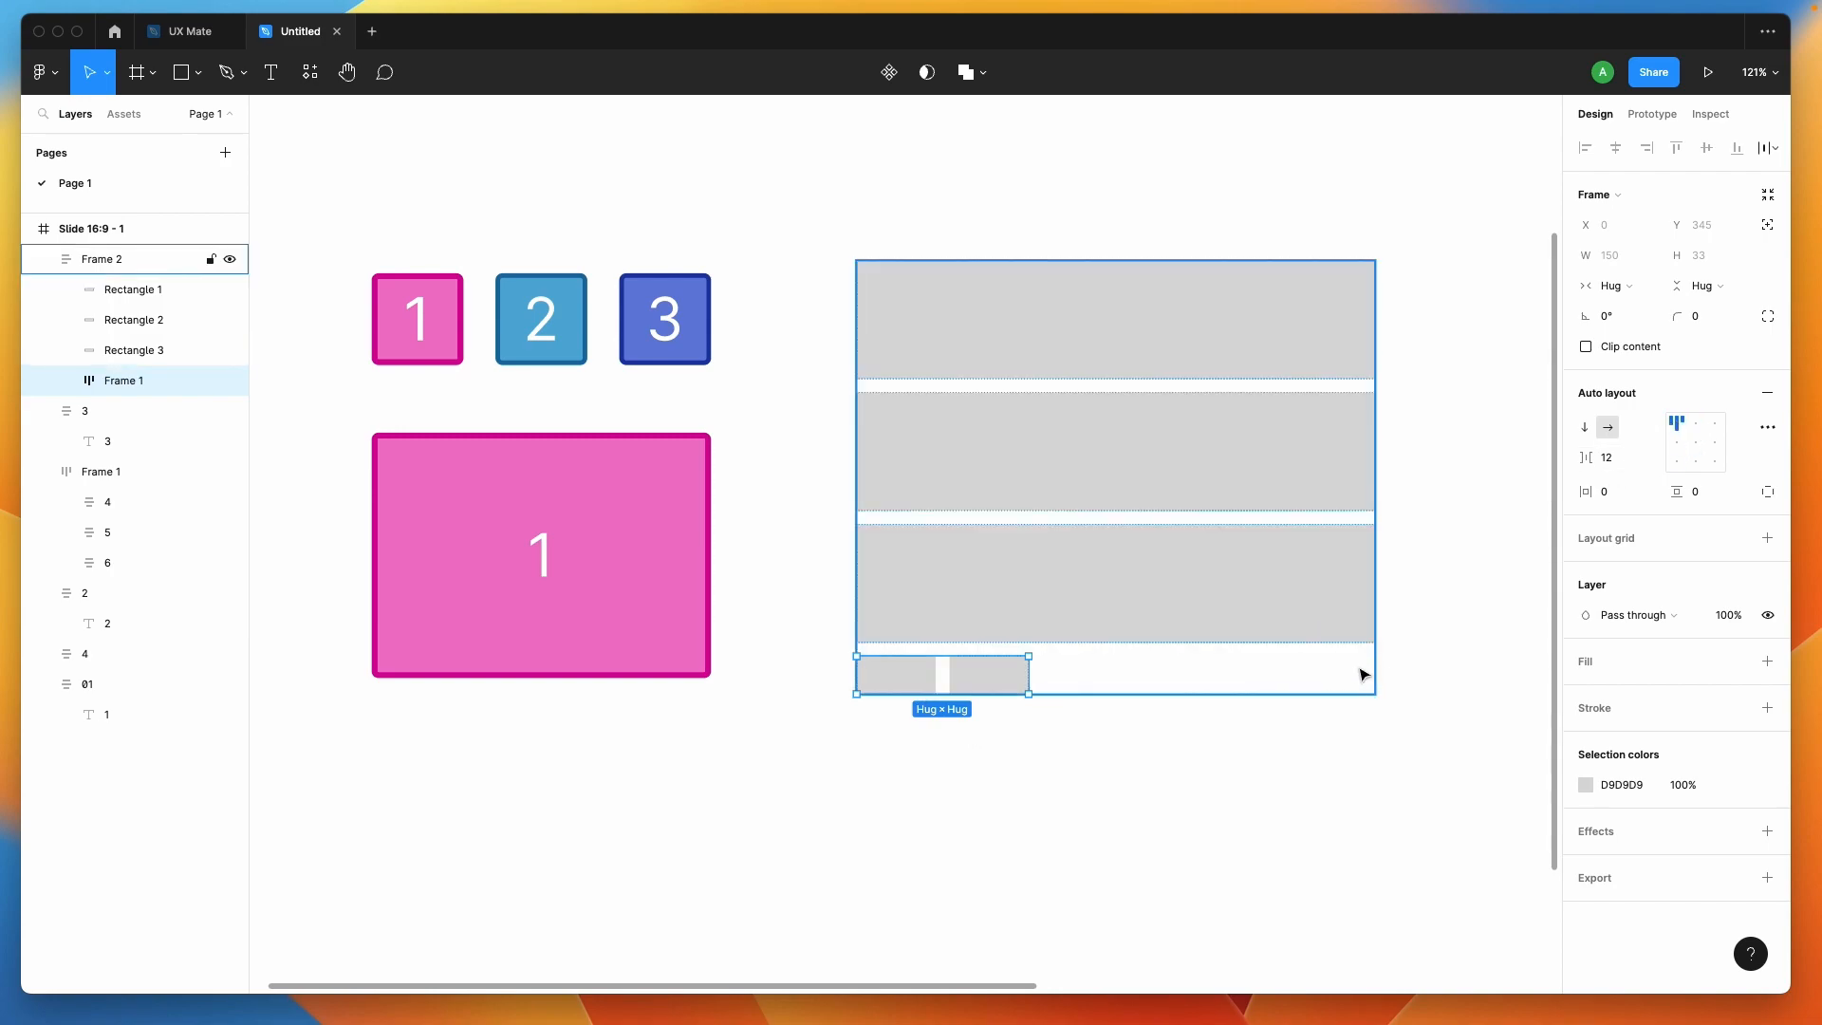
left_click(1220, 801)
Align the grey stack's contents to the top right and return them to the top left
left_click(1154, 509)
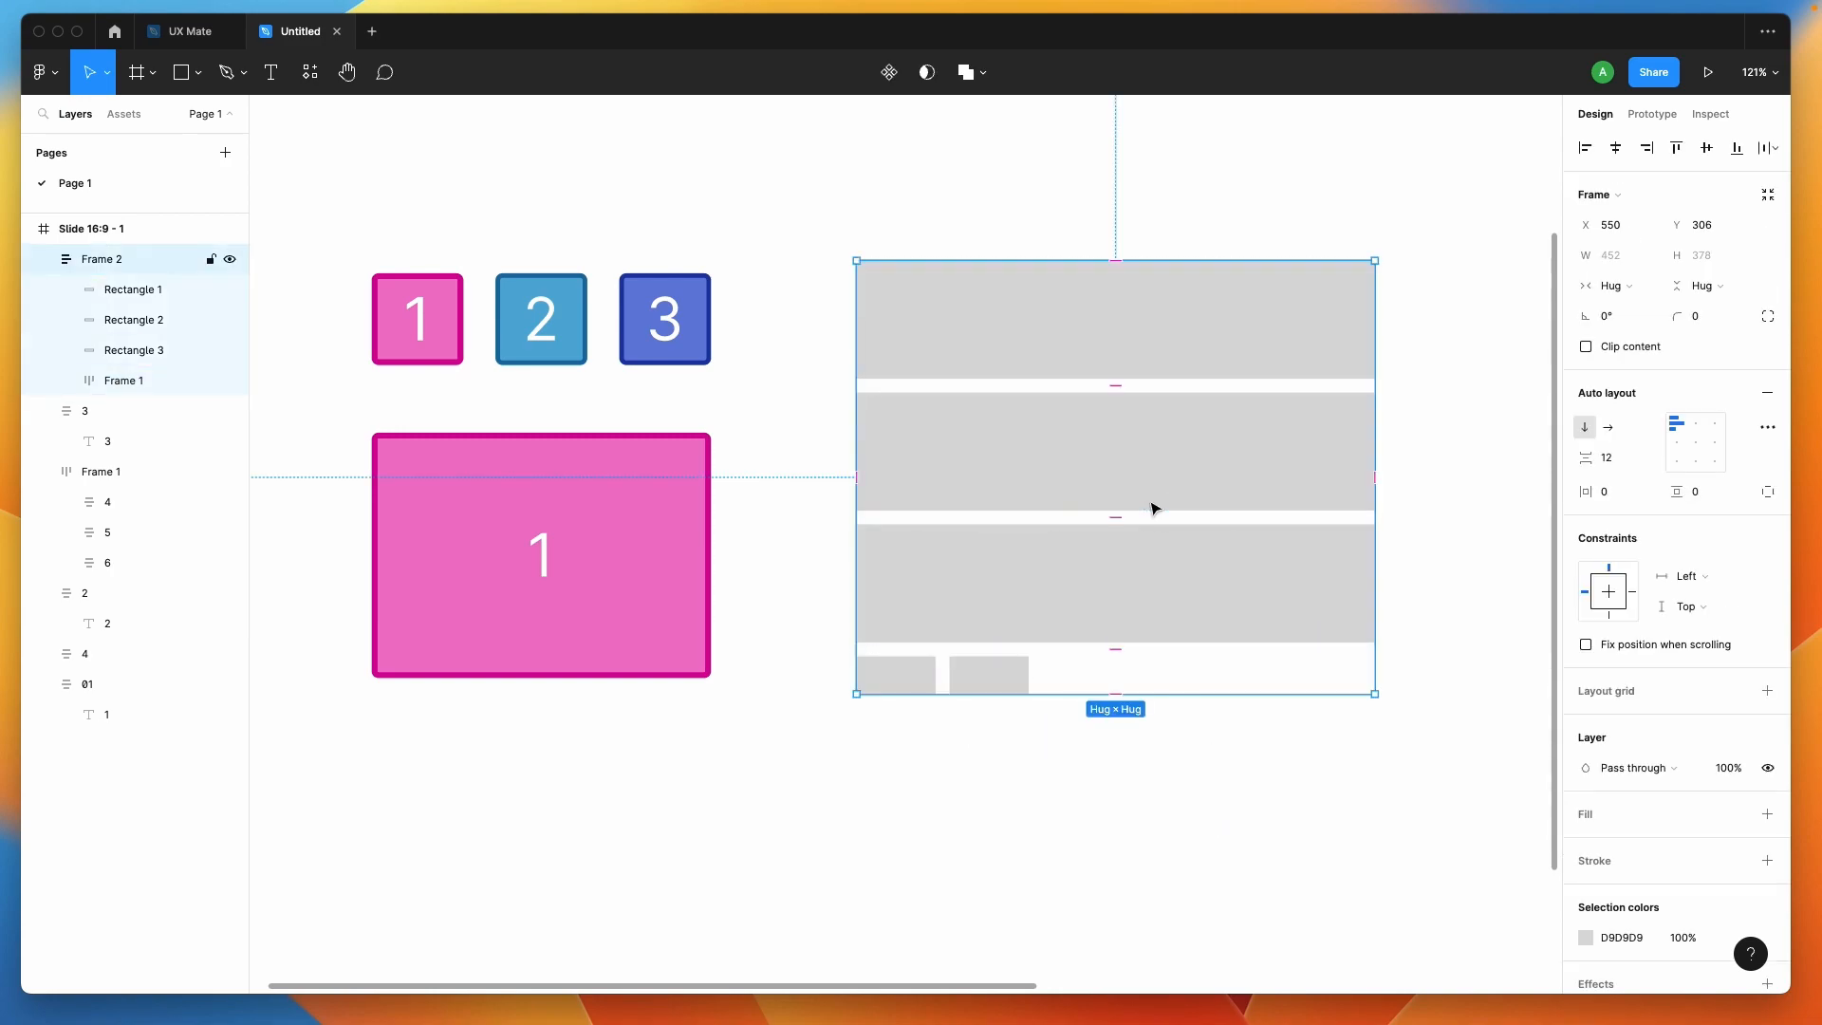
left_click(1715, 423)
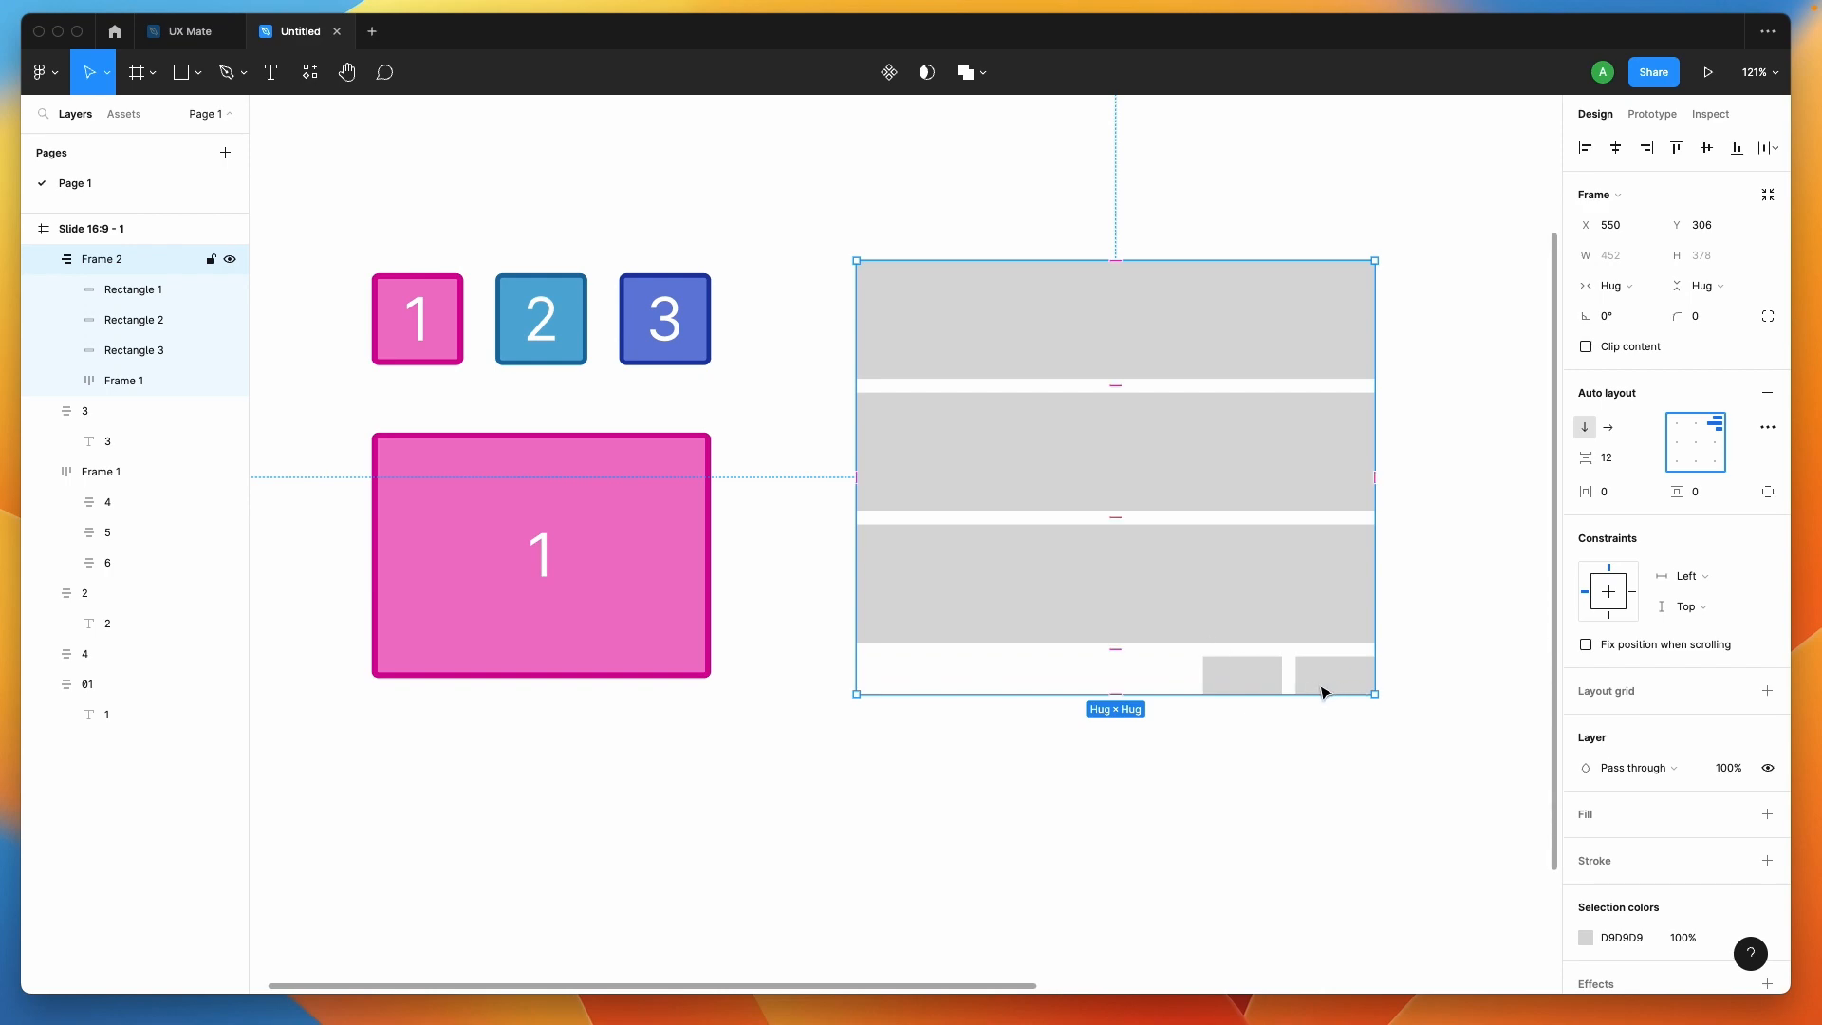
left_click(1675, 420)
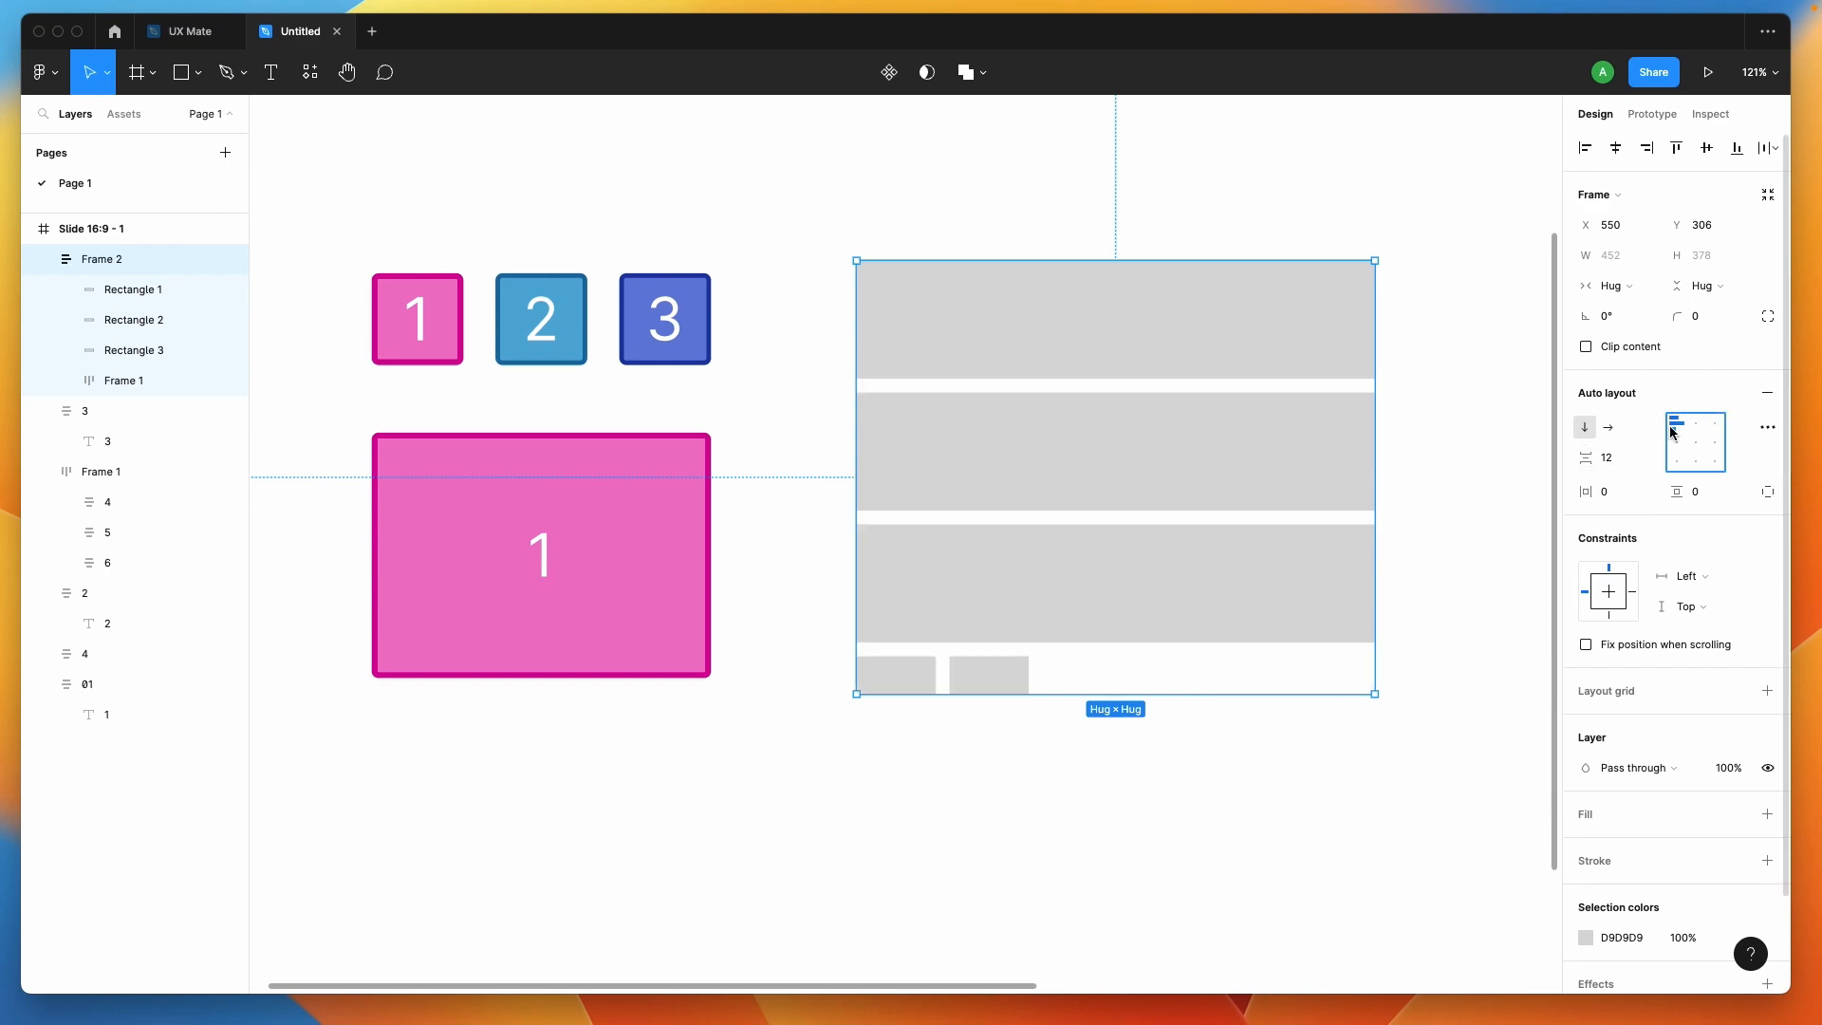
left_click(1222, 774)
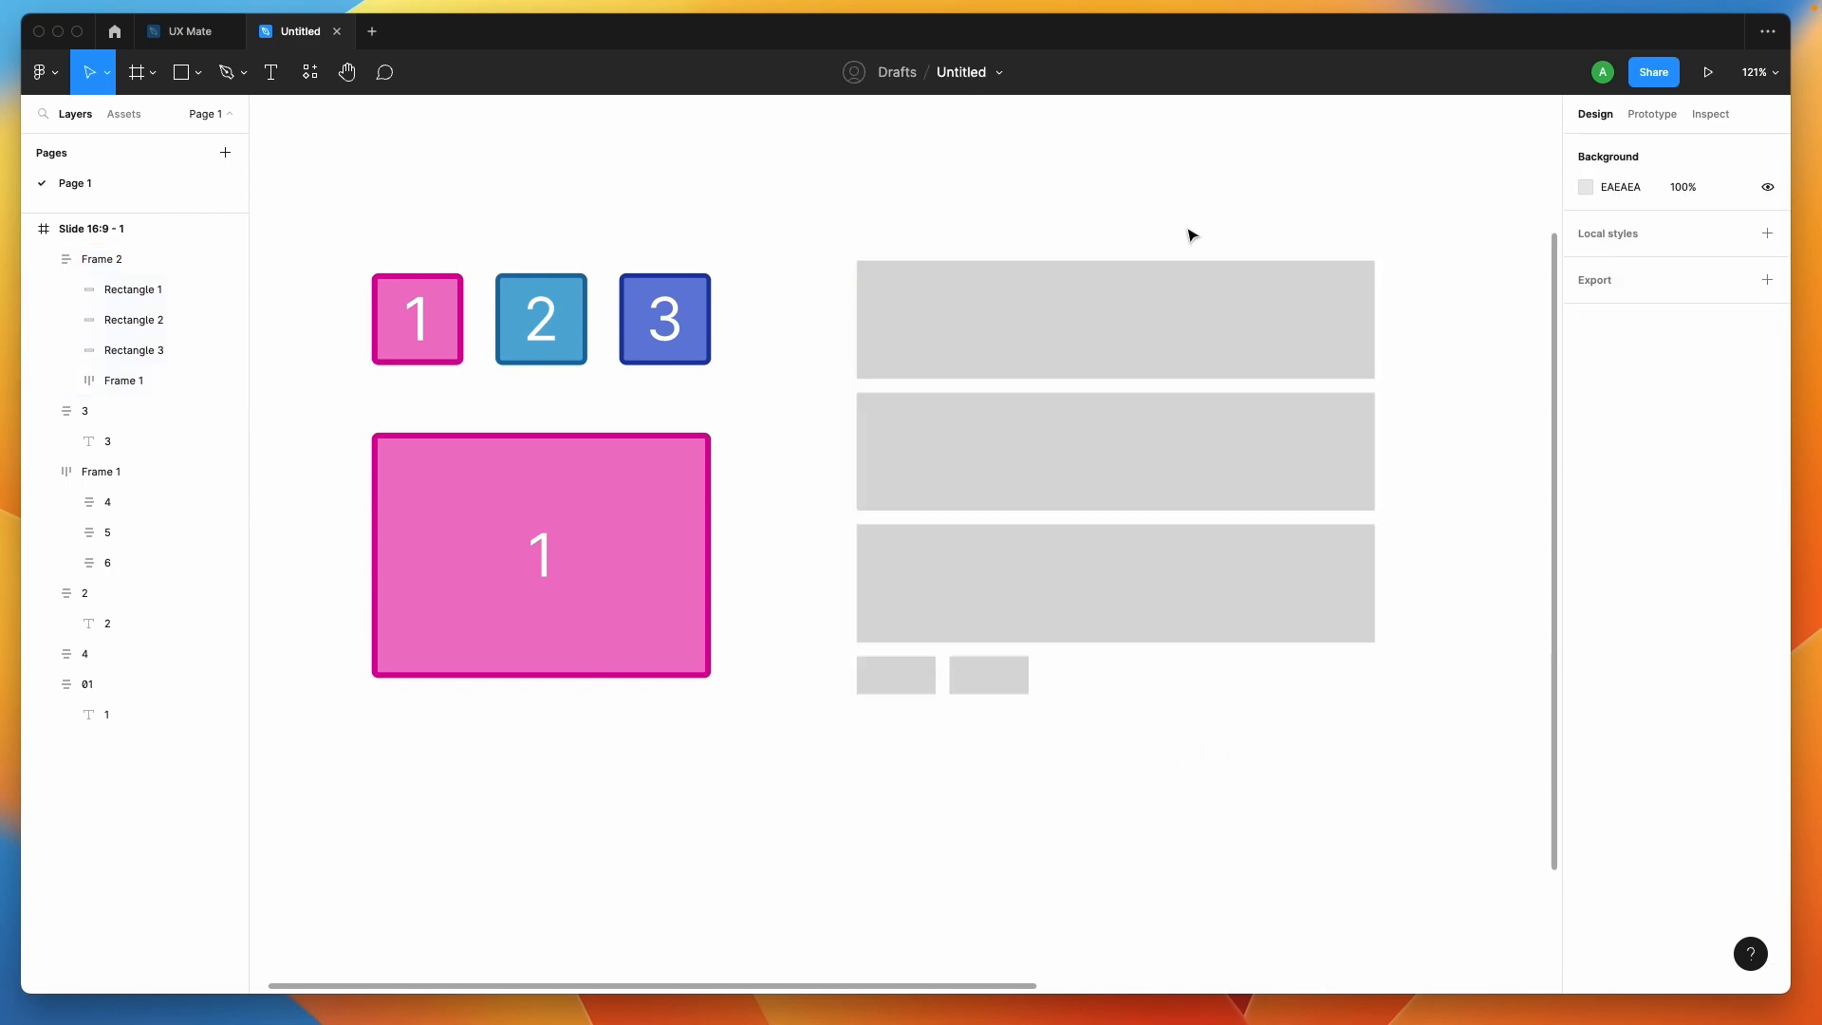
Narrow the stack's first rectangle to 367 and reduce the third rectangle's width and height
left_click(1194, 332)
left_click_drag(1372, 320, 1277, 321)
left_click(1297, 472)
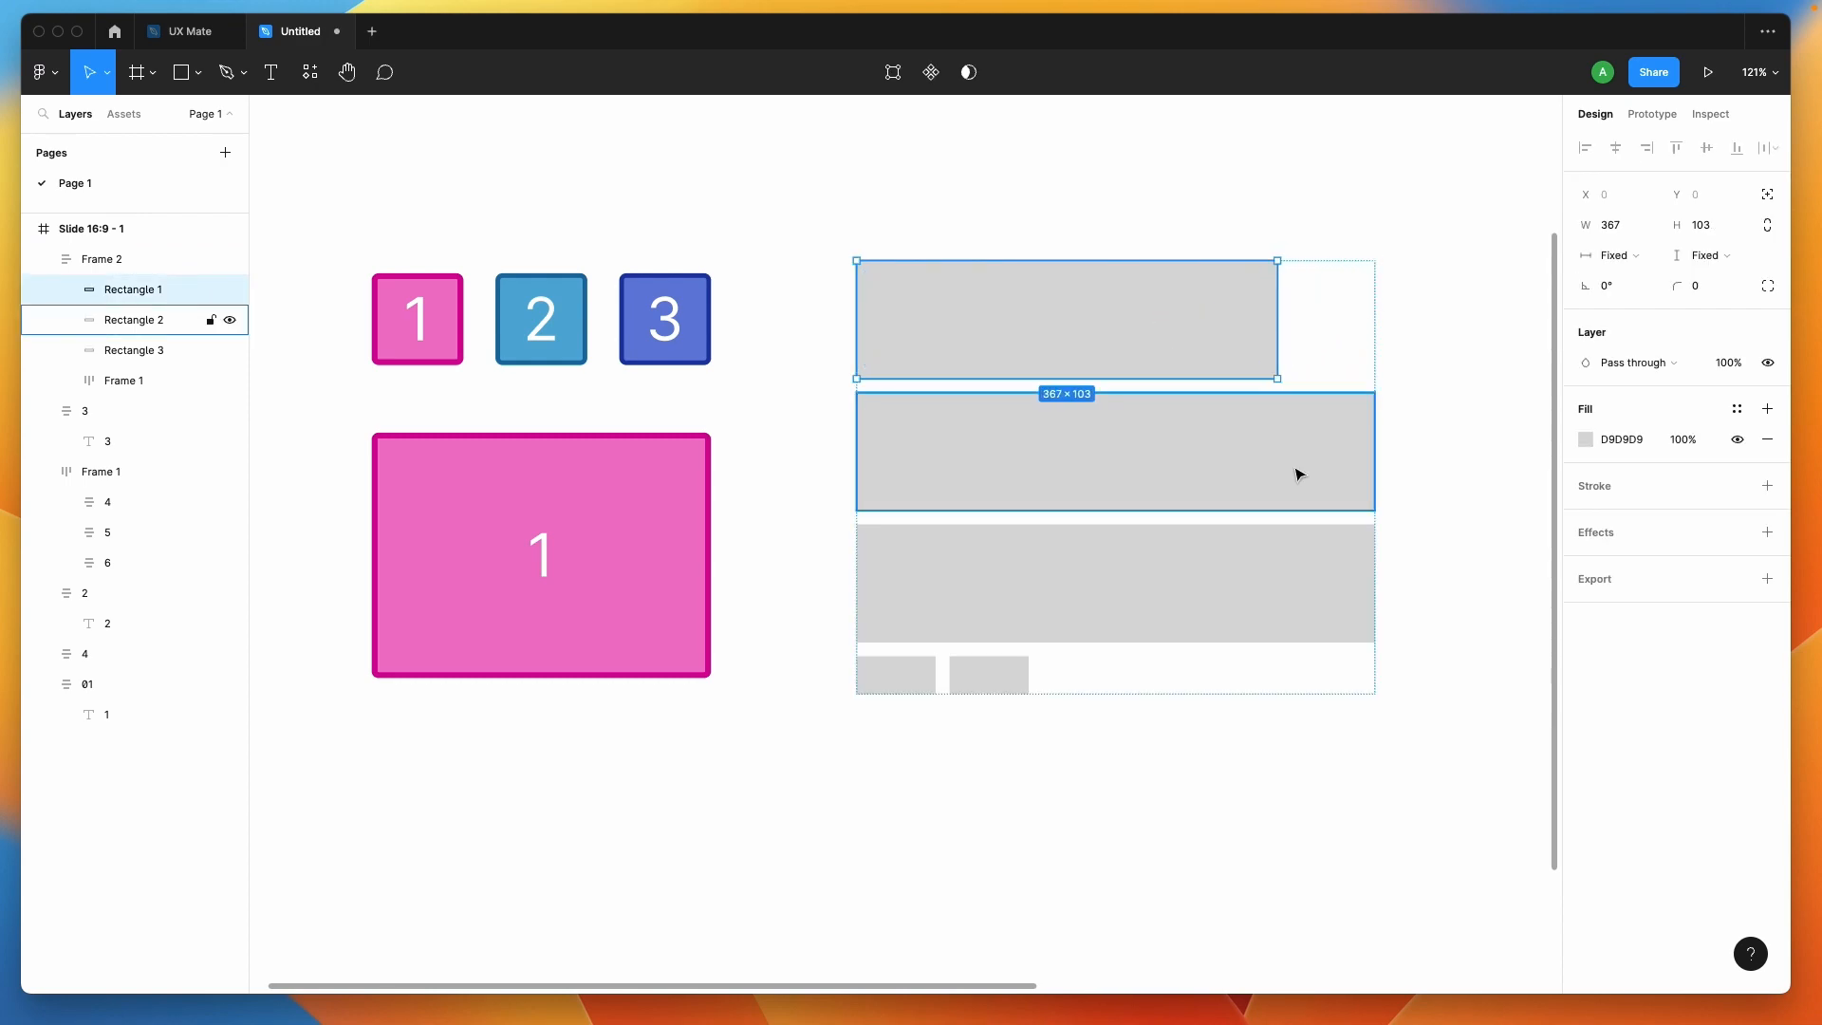
left_click(1301, 557)
left_click_drag(1377, 559, 1234, 565)
left_click_drag(1123, 640, 1123, 592)
left_click(1149, 752)
Switch the stack of unequal rectangles to top right alignment and back to top left
left_click(1053, 354)
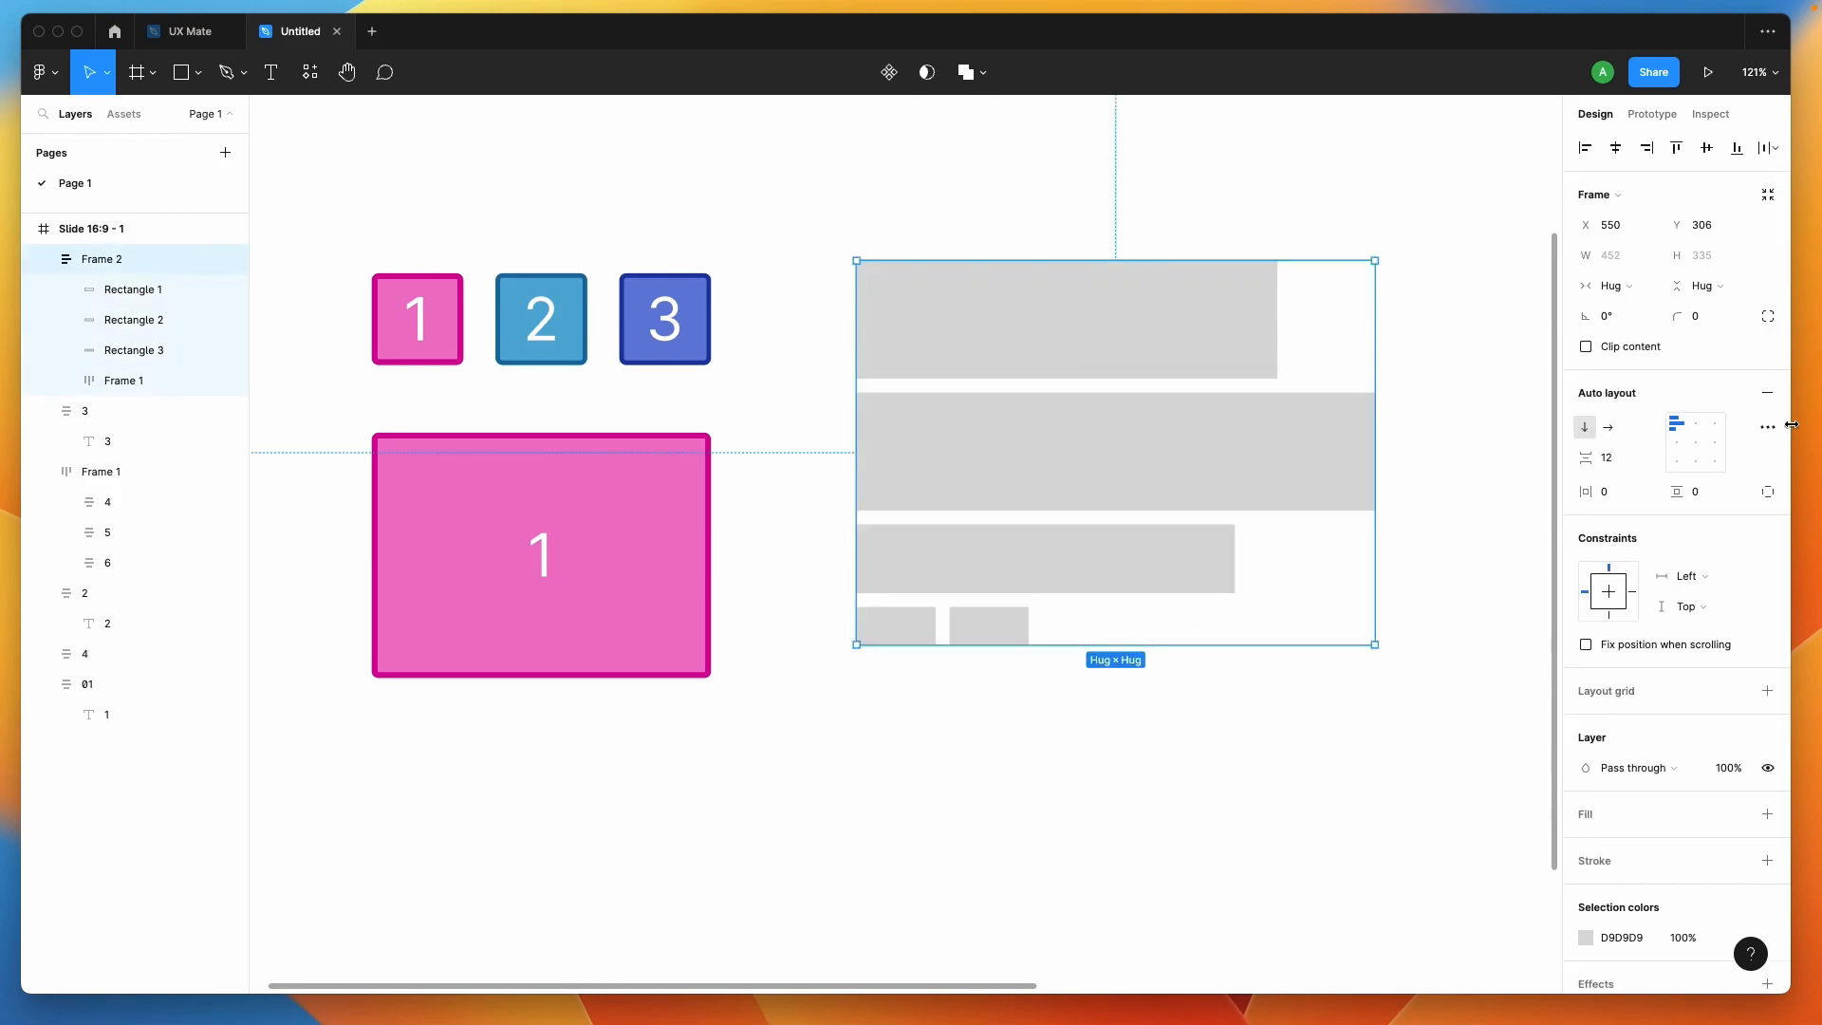
left_click(1718, 423)
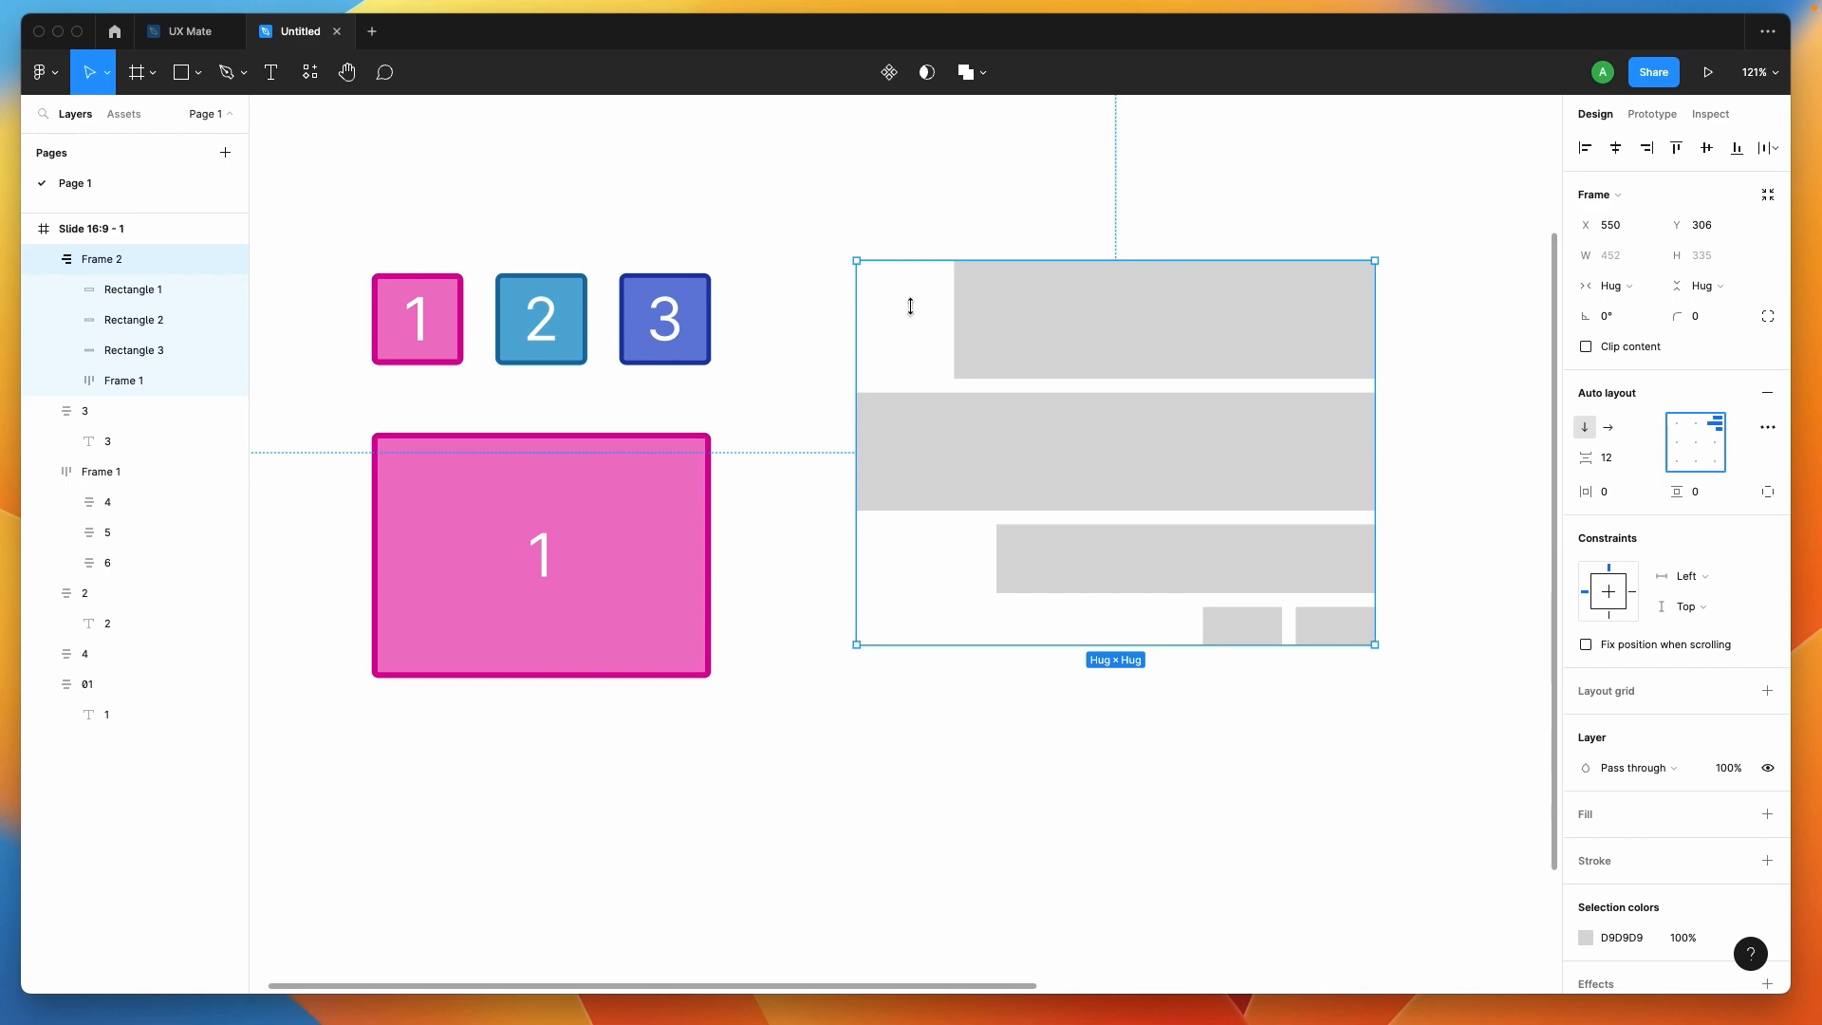
left_click(1677, 421)
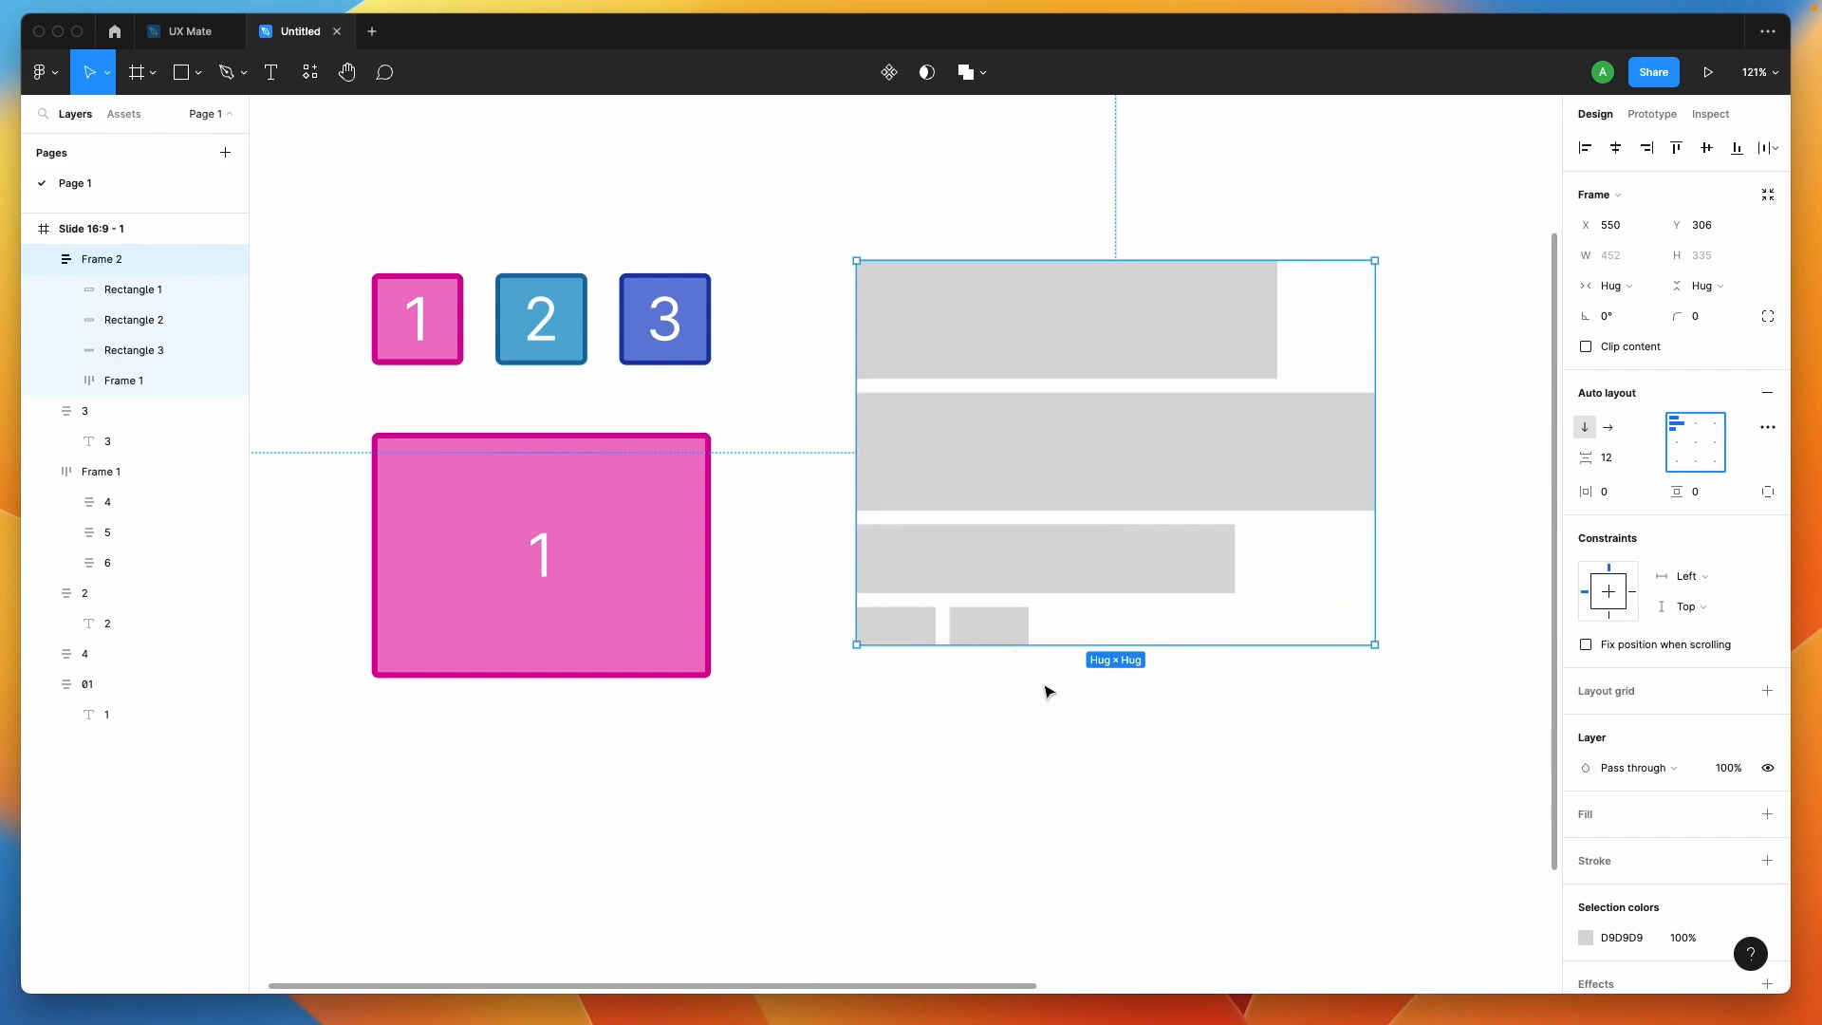
Set the row of small rectangles to fill the container width and align its contents to the right
left_click(1008, 629)
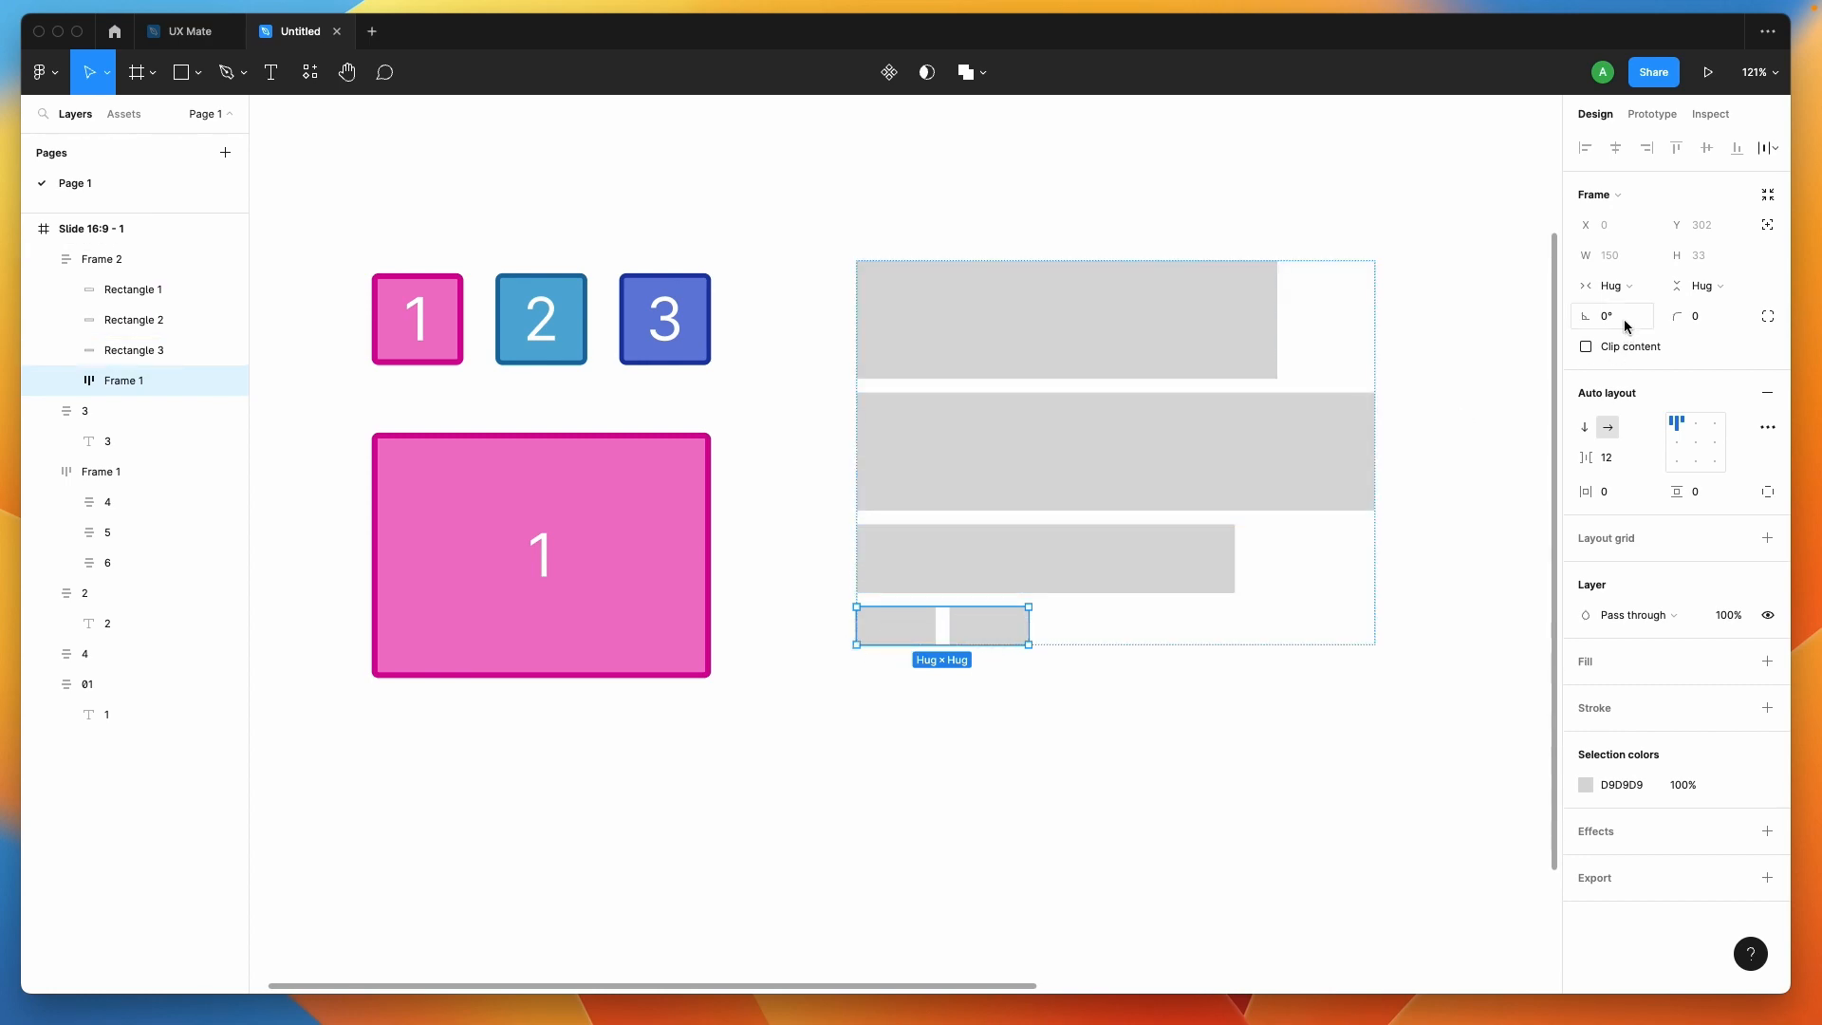
left_click(1639, 294)
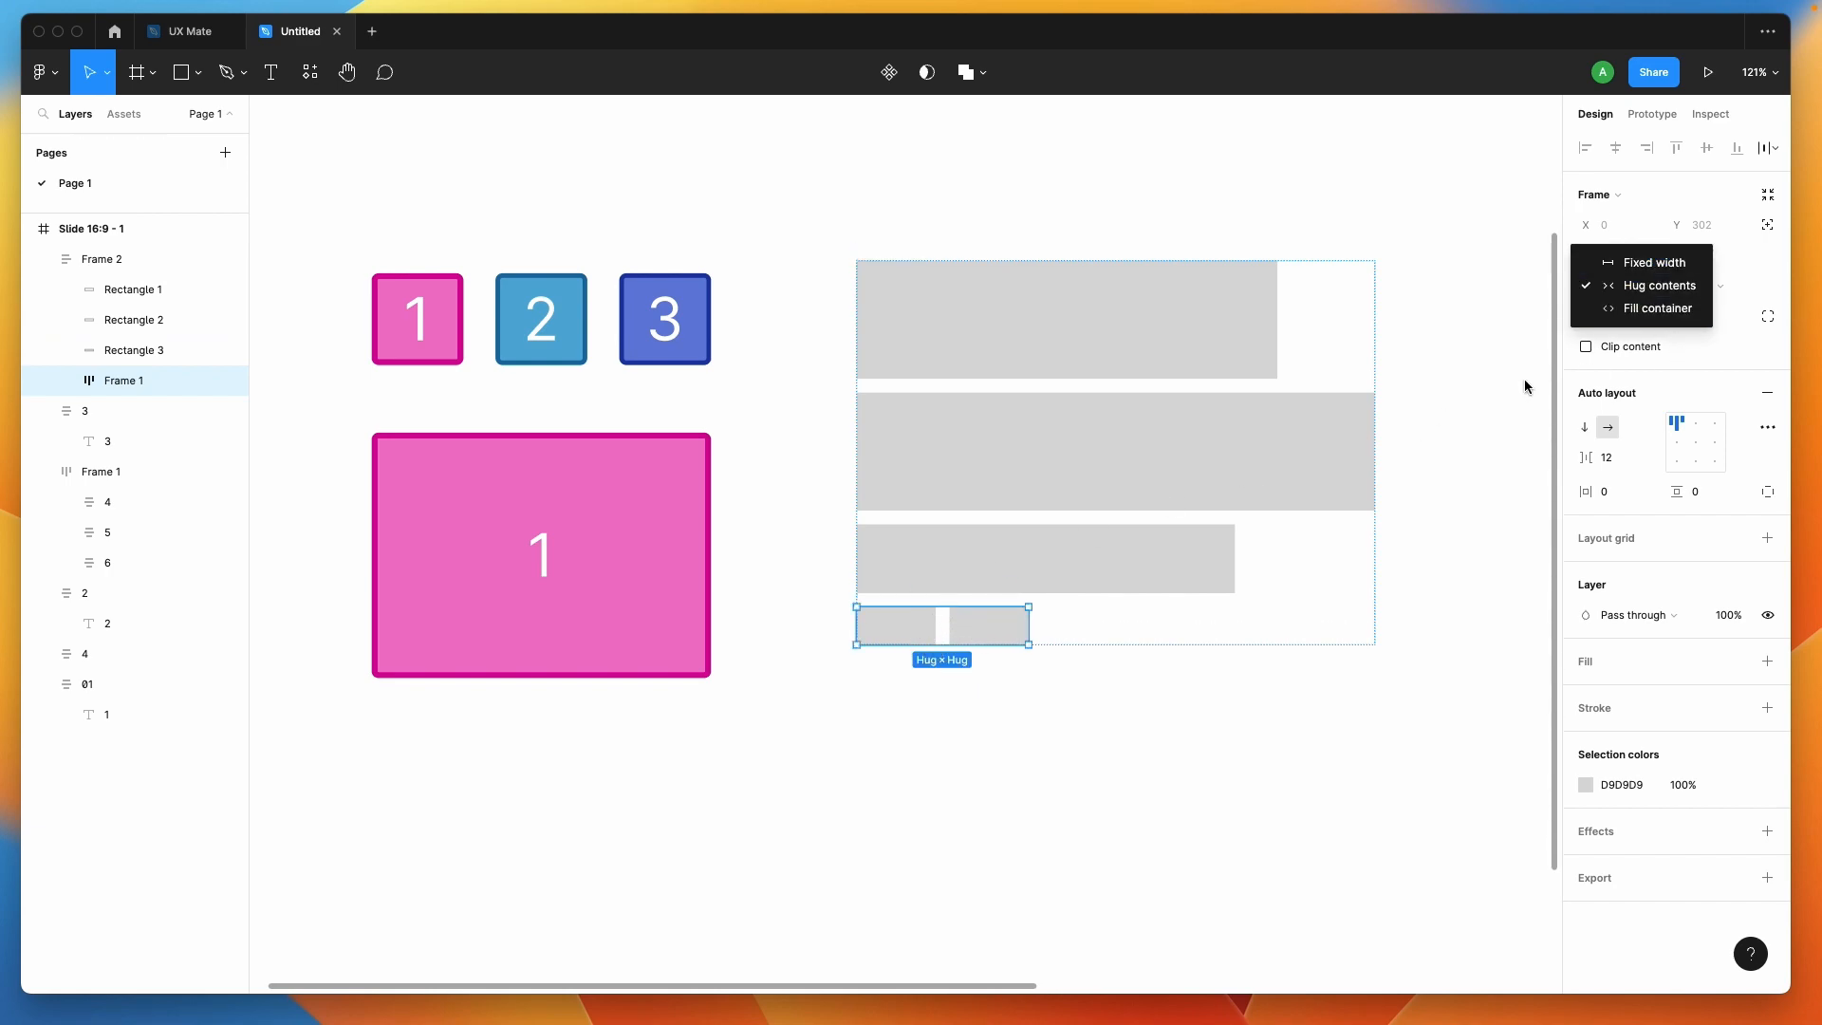
left_click(1672, 312)
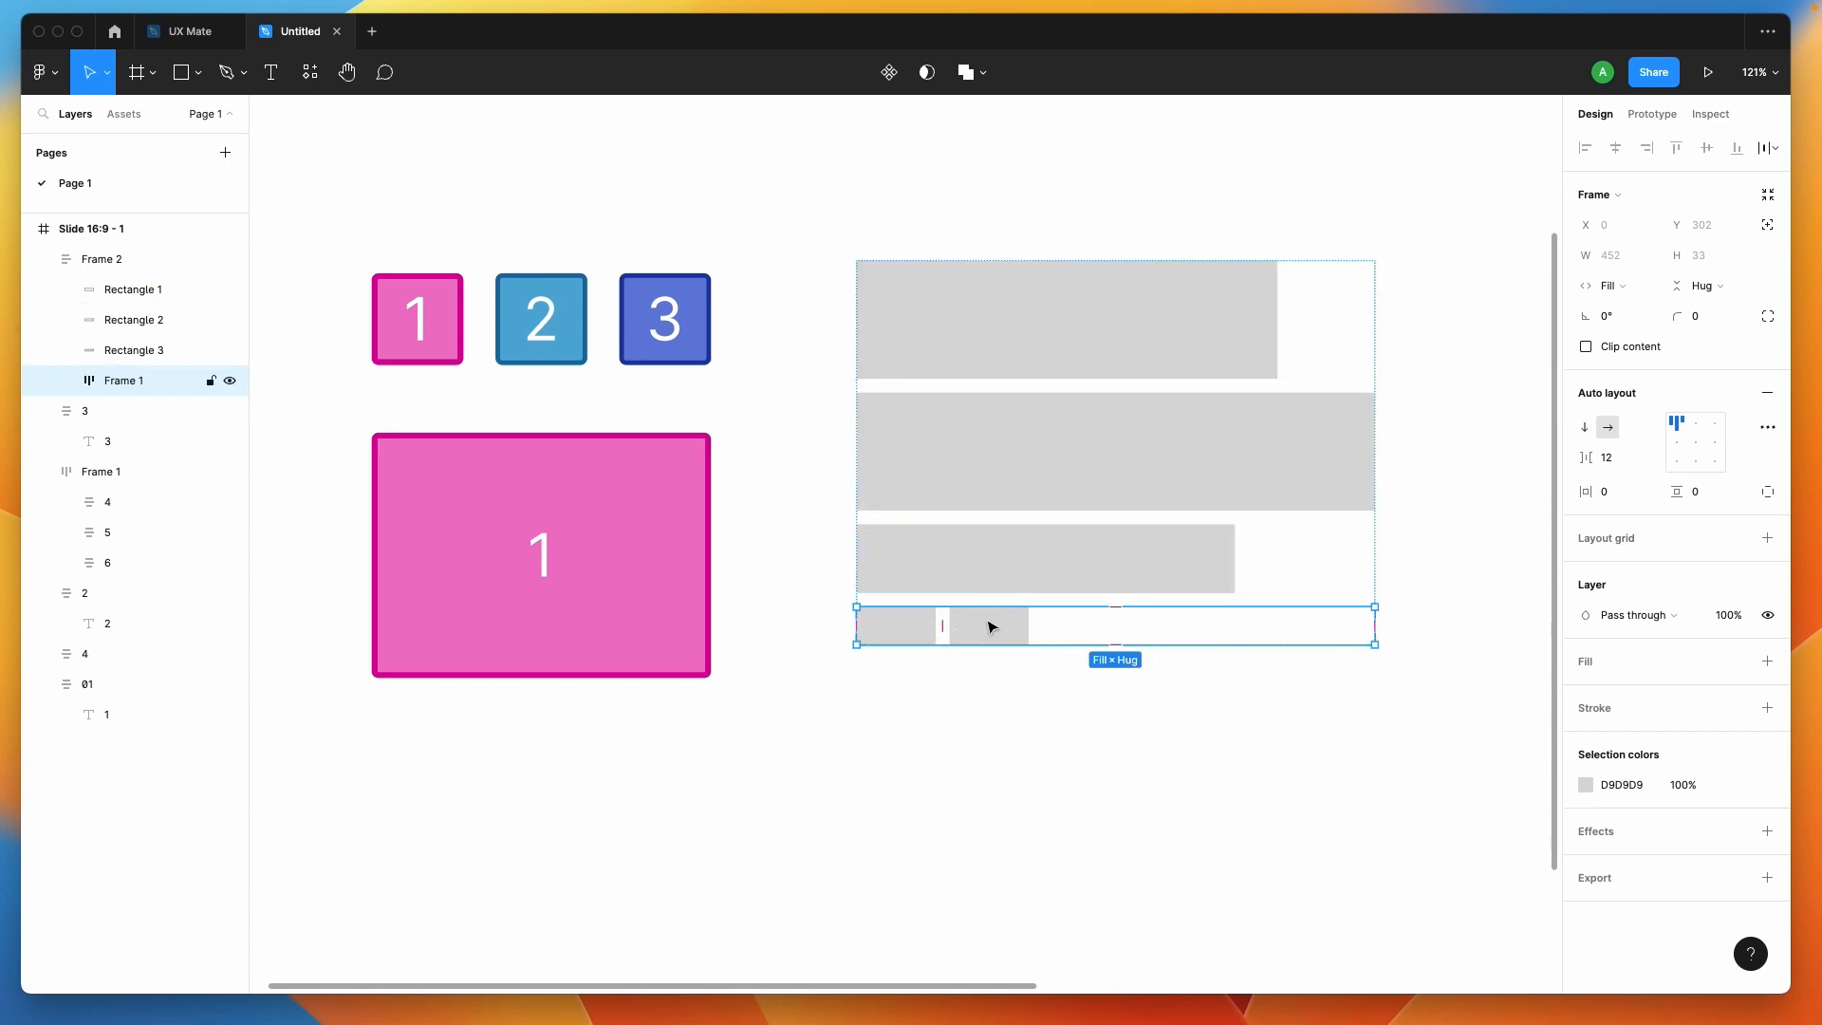
left_click(1718, 427)
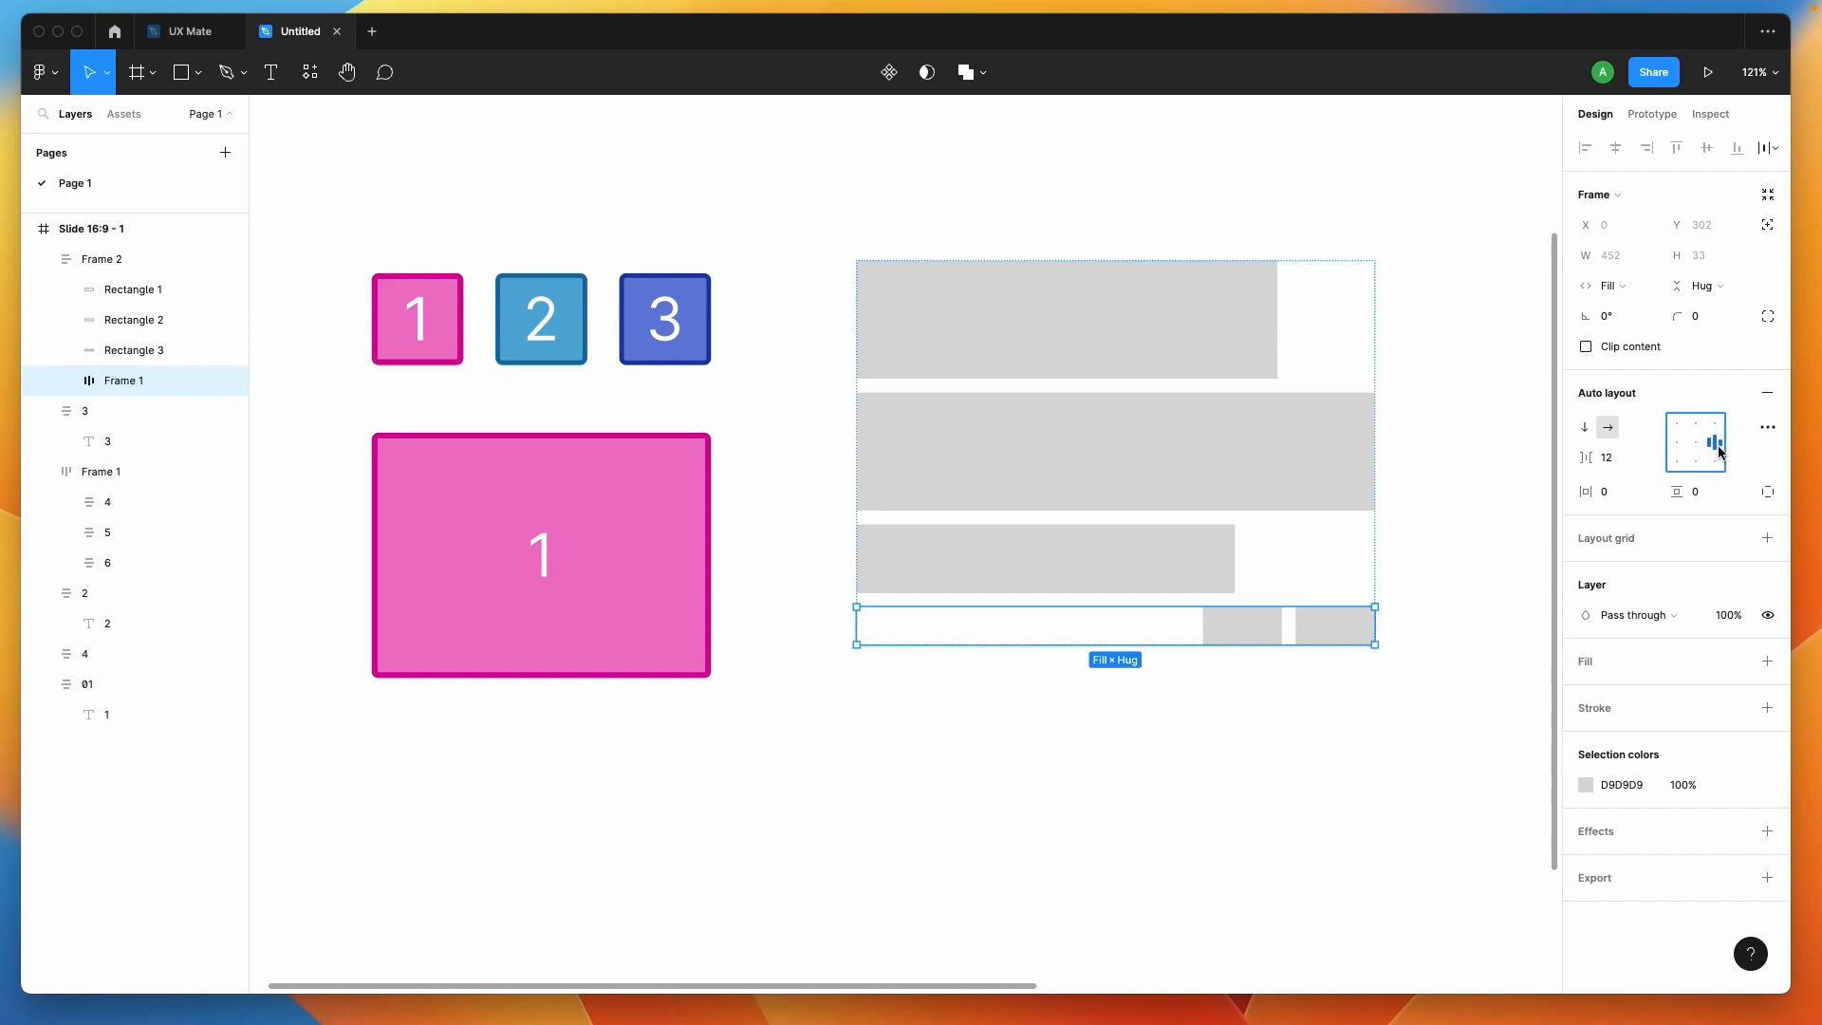
left_click(1232, 749)
Change the fill of the rightmost small rectangle to dark red 742D2D
double_click(1305, 622)
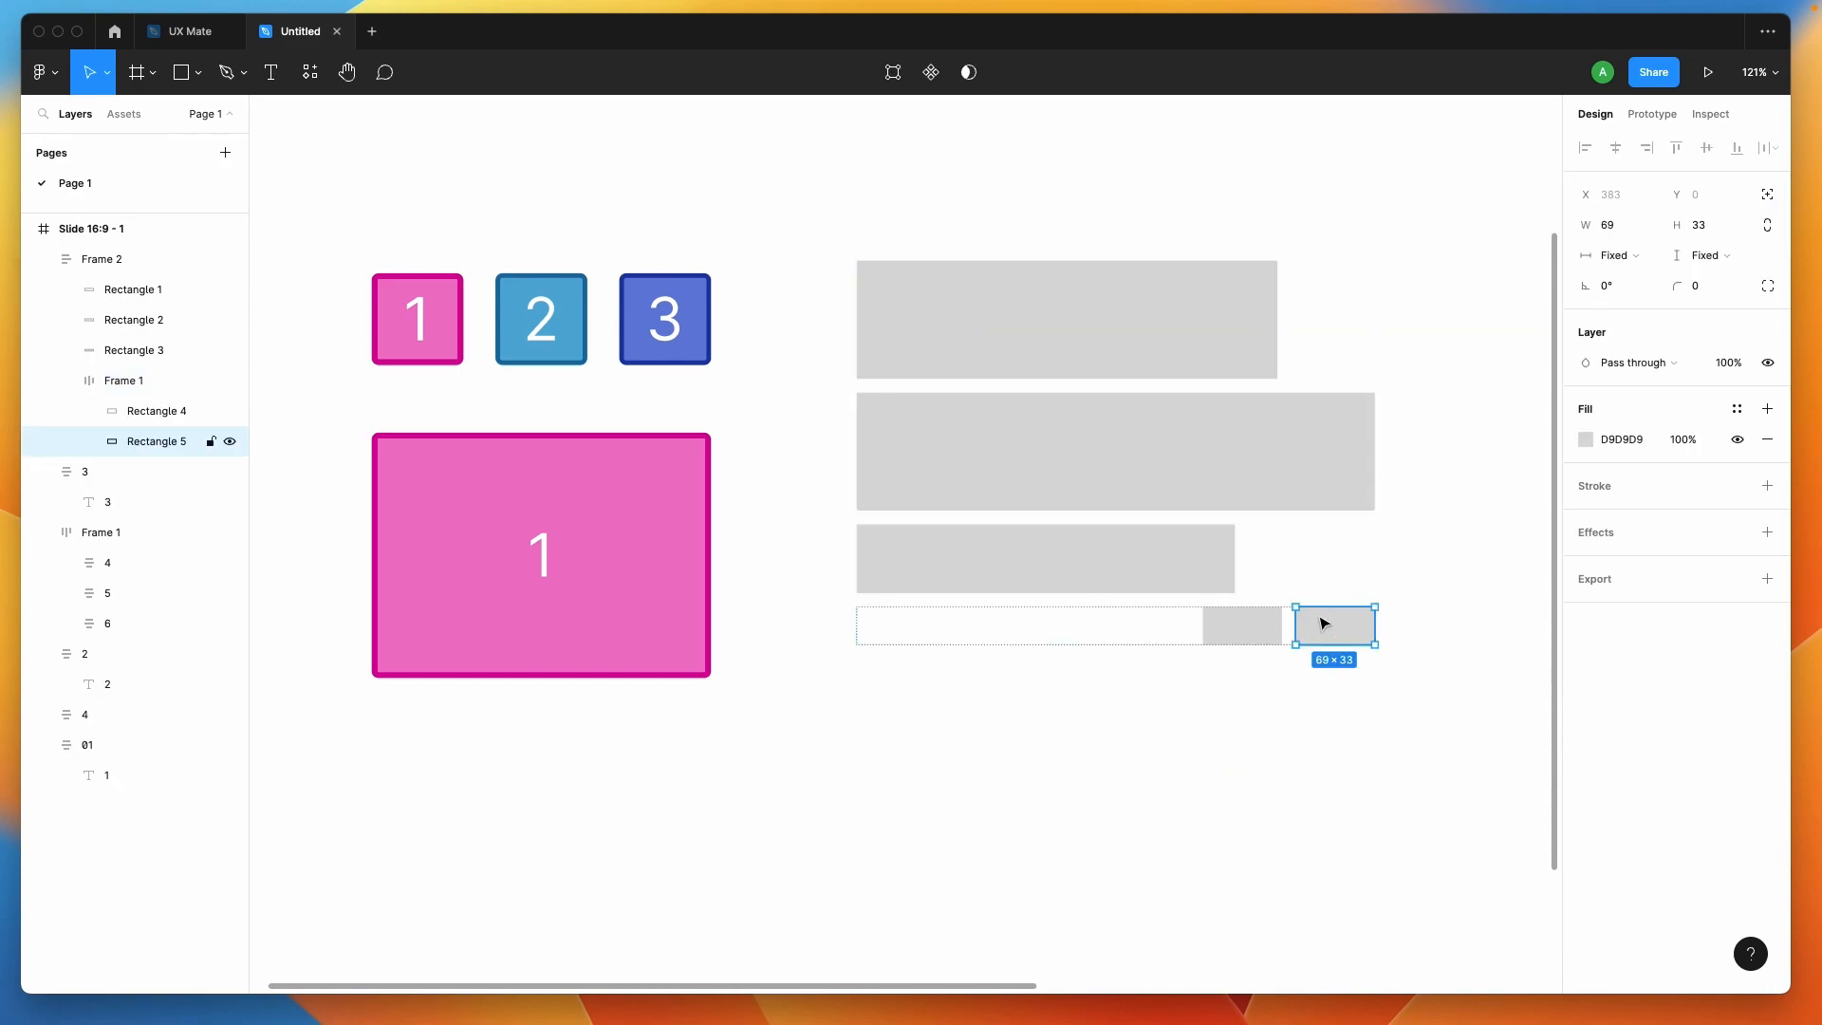
left_click(1586, 440)
left_click_drag(1495, 480, 1470, 586)
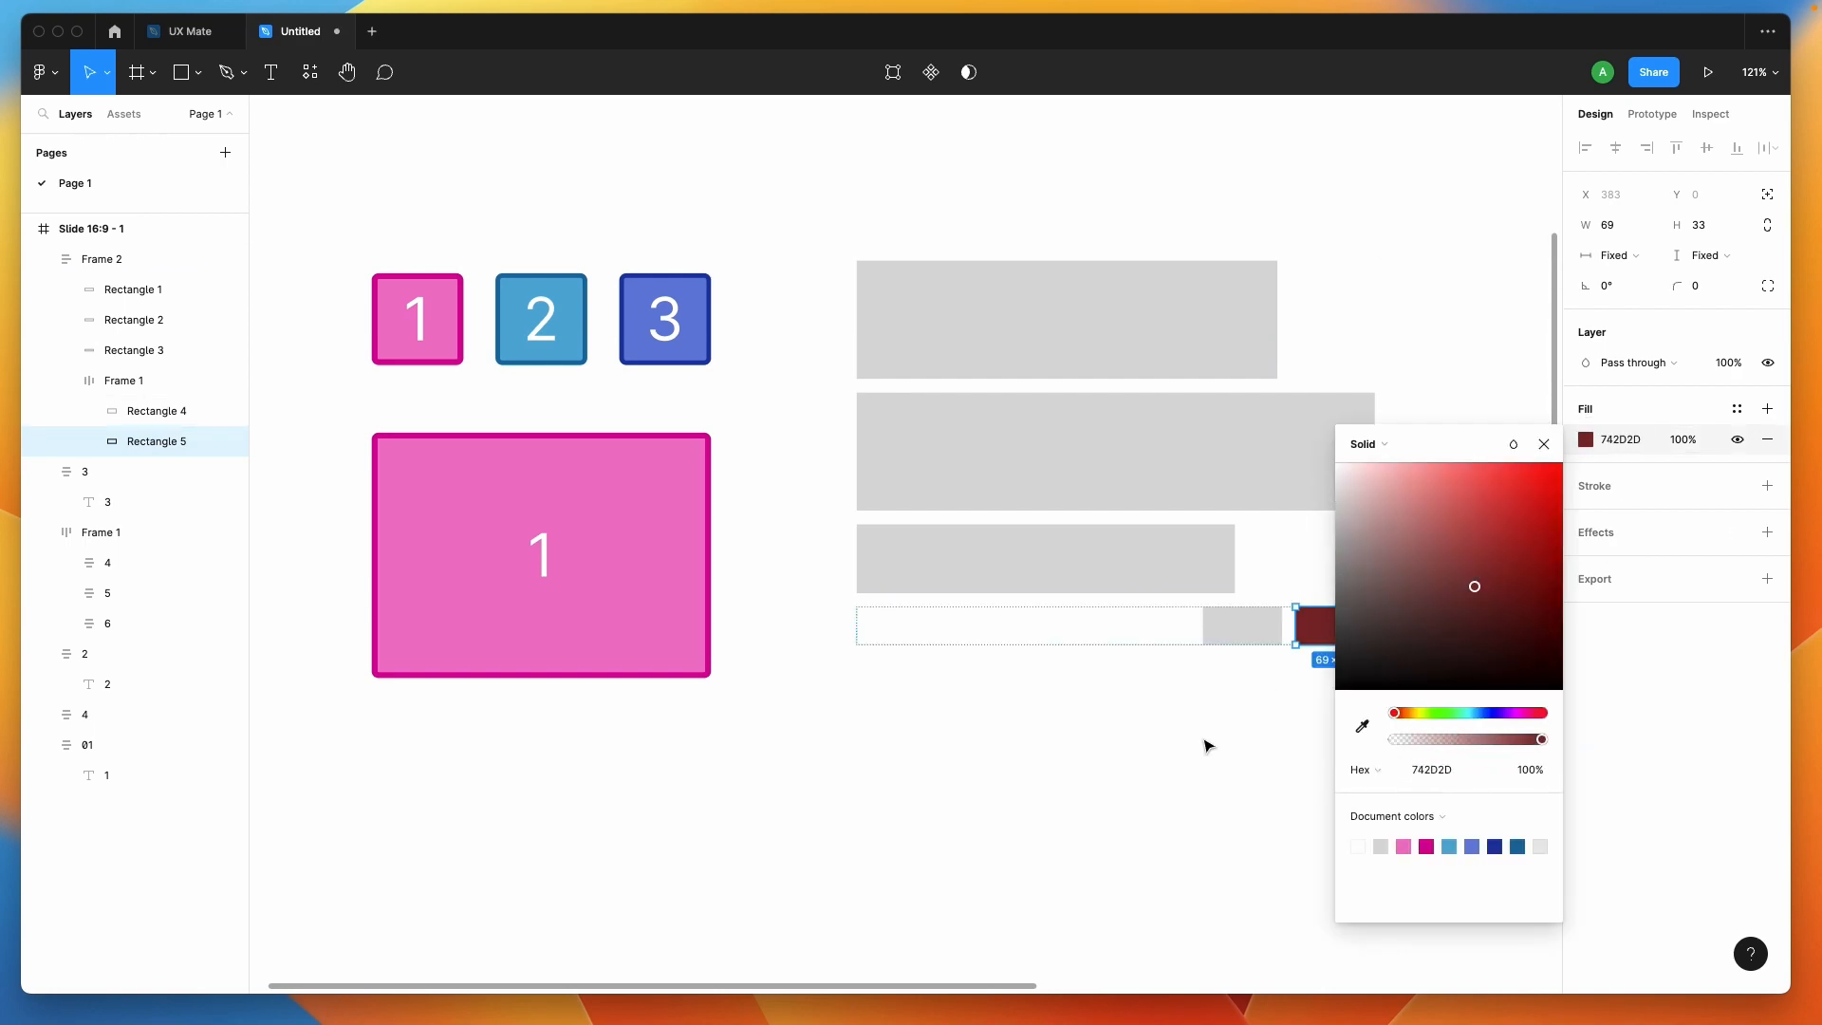
Adjust the vertical gap of the grey rectangle stack down to 9 and back up to 13
left_click(1206, 742)
scroll(1205, 742, "down", 2)
left_click(1128, 481)
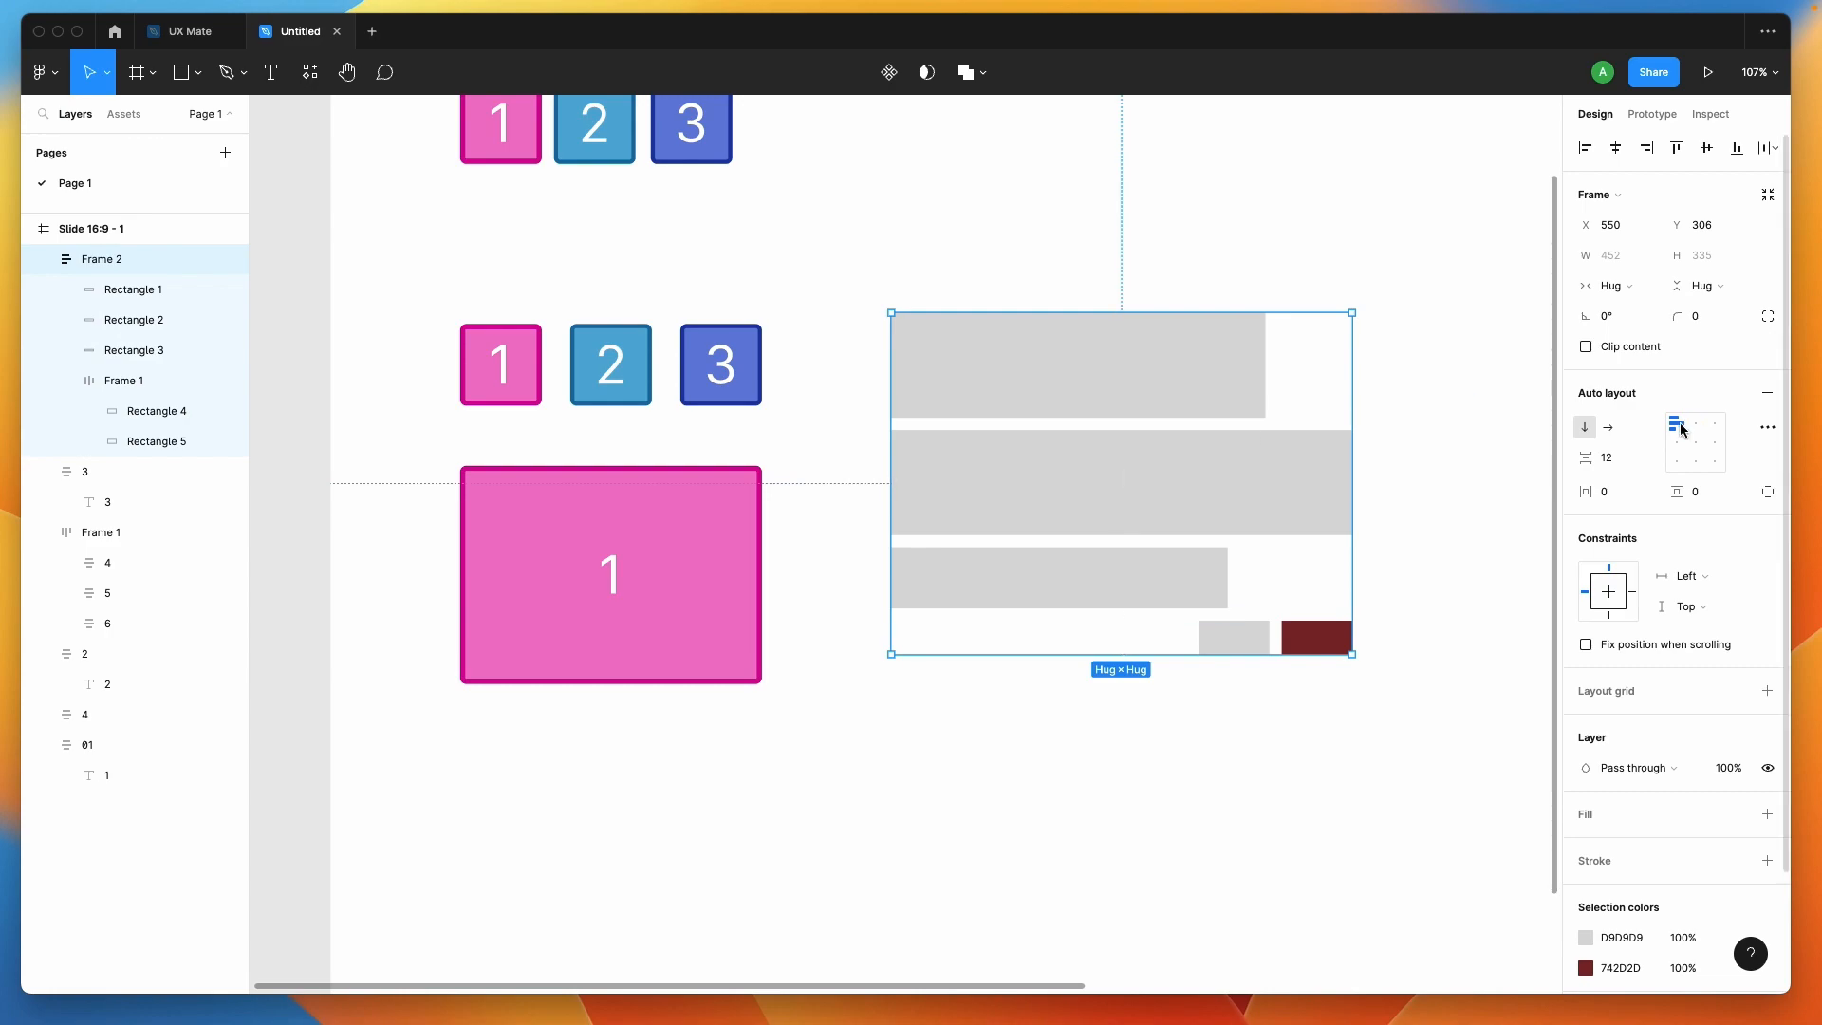
left_click(1621, 457)
type("11")
key("Return")
key("Down")
key("Down")
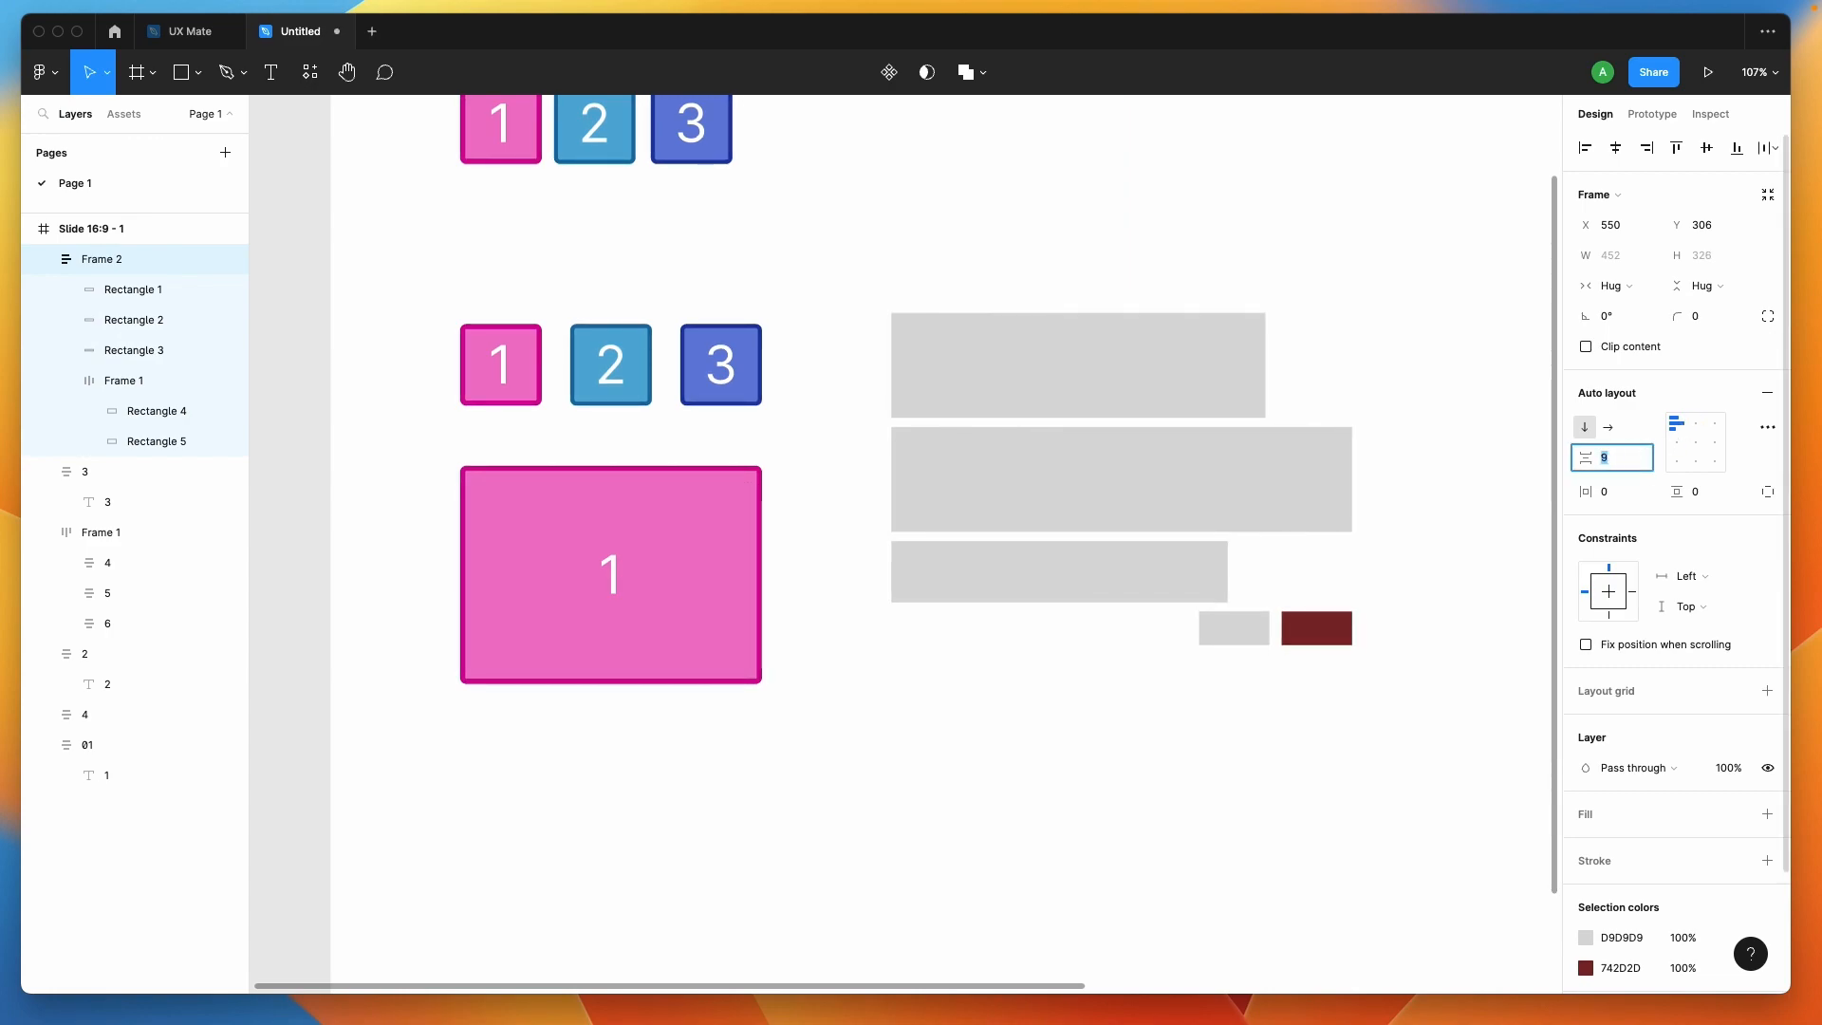
key("Up")
key("Up")
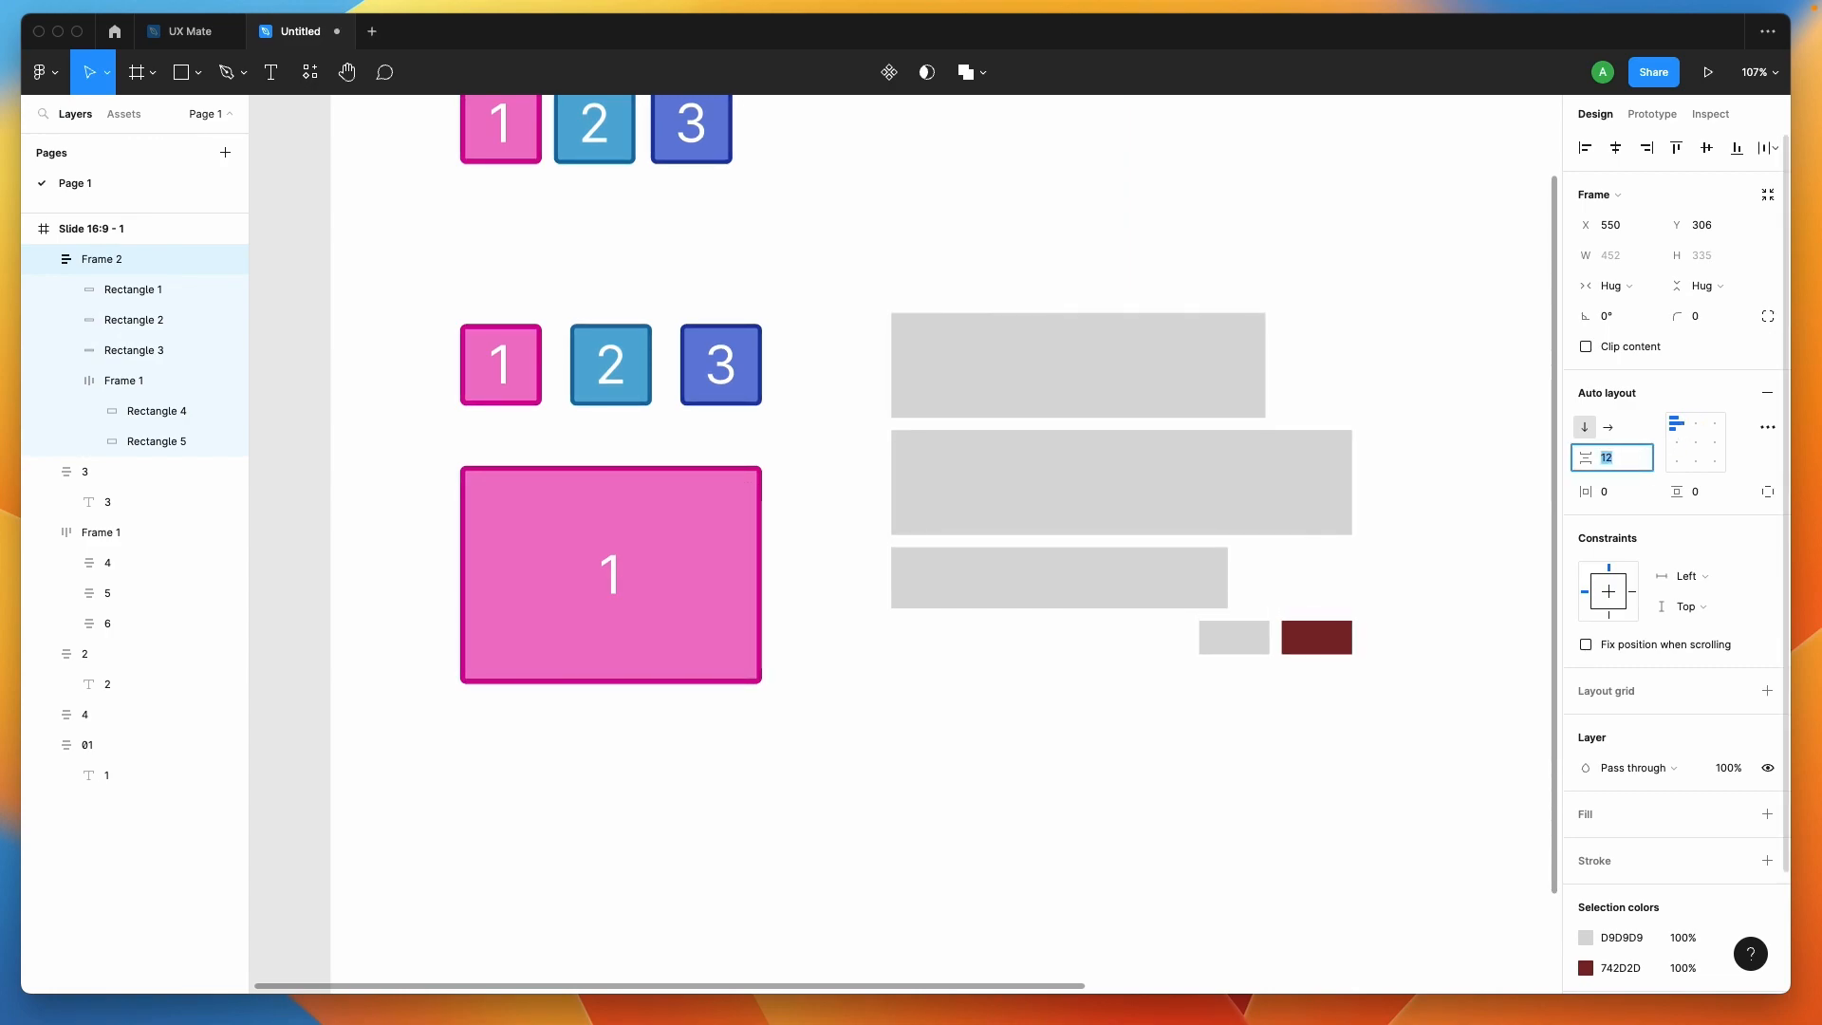
key("Up")
key("Up")
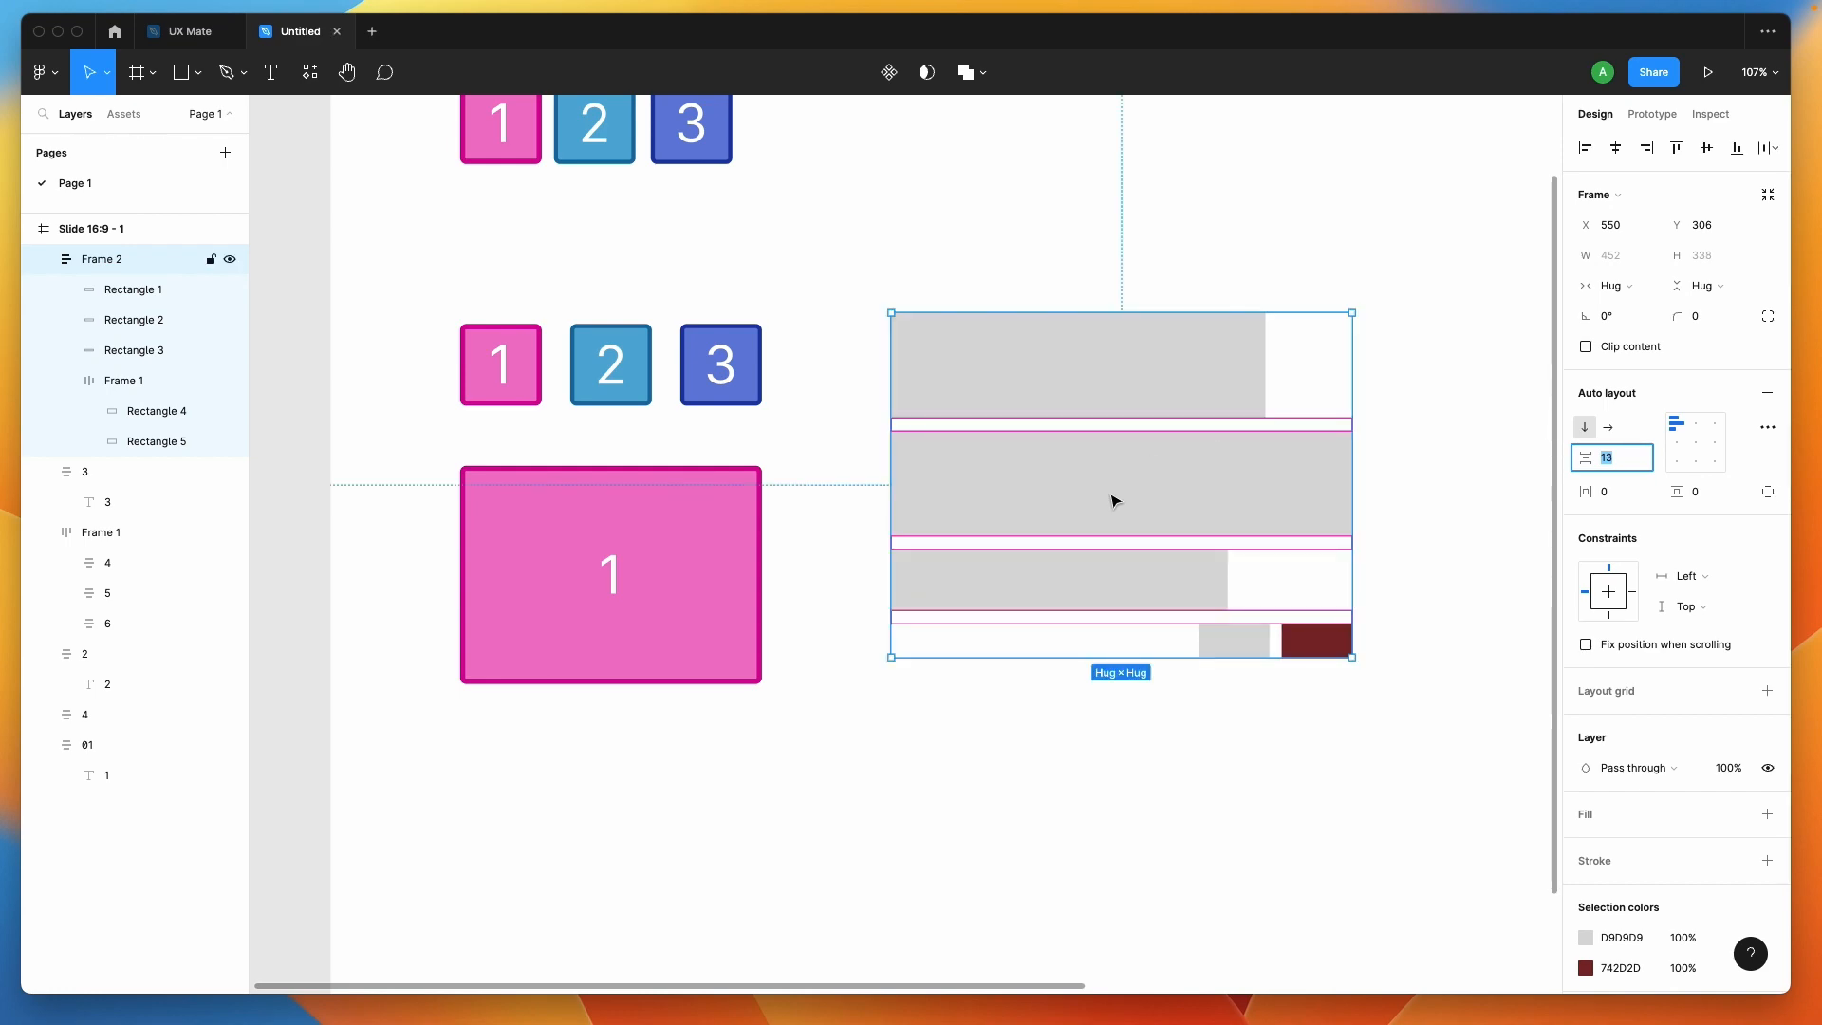
left_click(1053, 822)
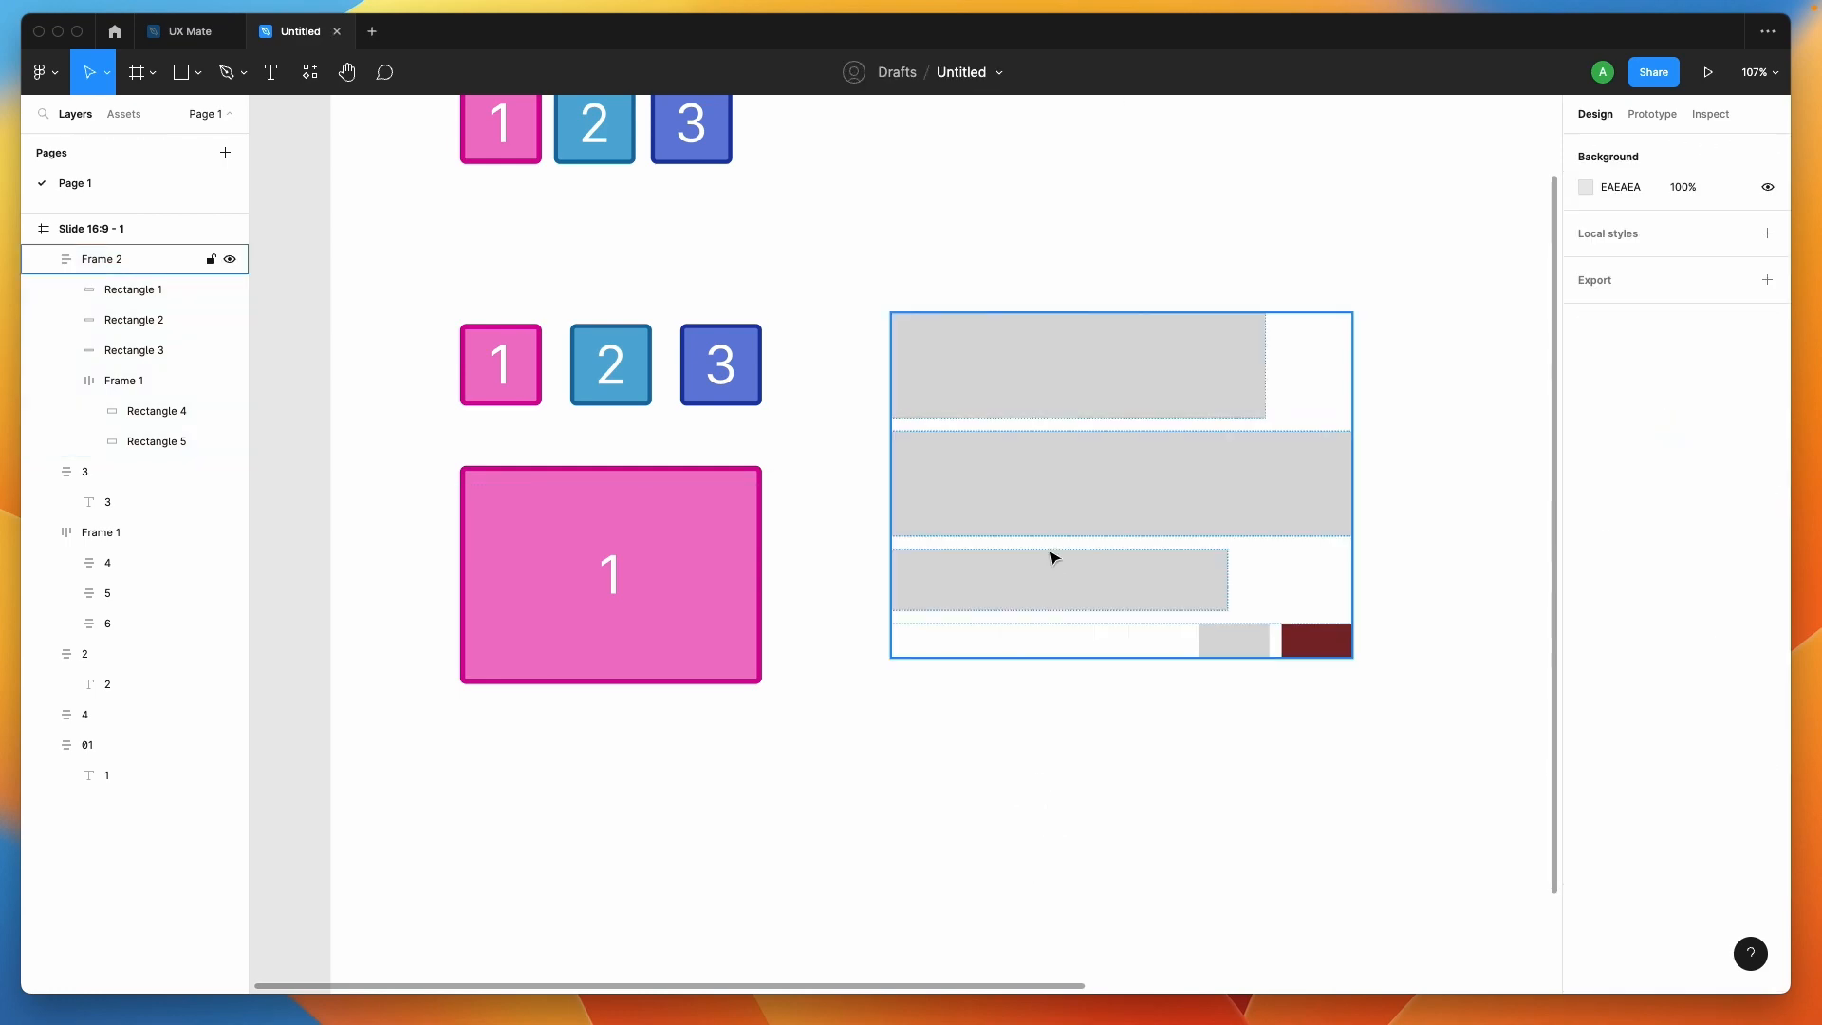
Delete the stack of grey rectangles and the large pink tile below the spaced row
scroll(1048, 536, "right", 1)
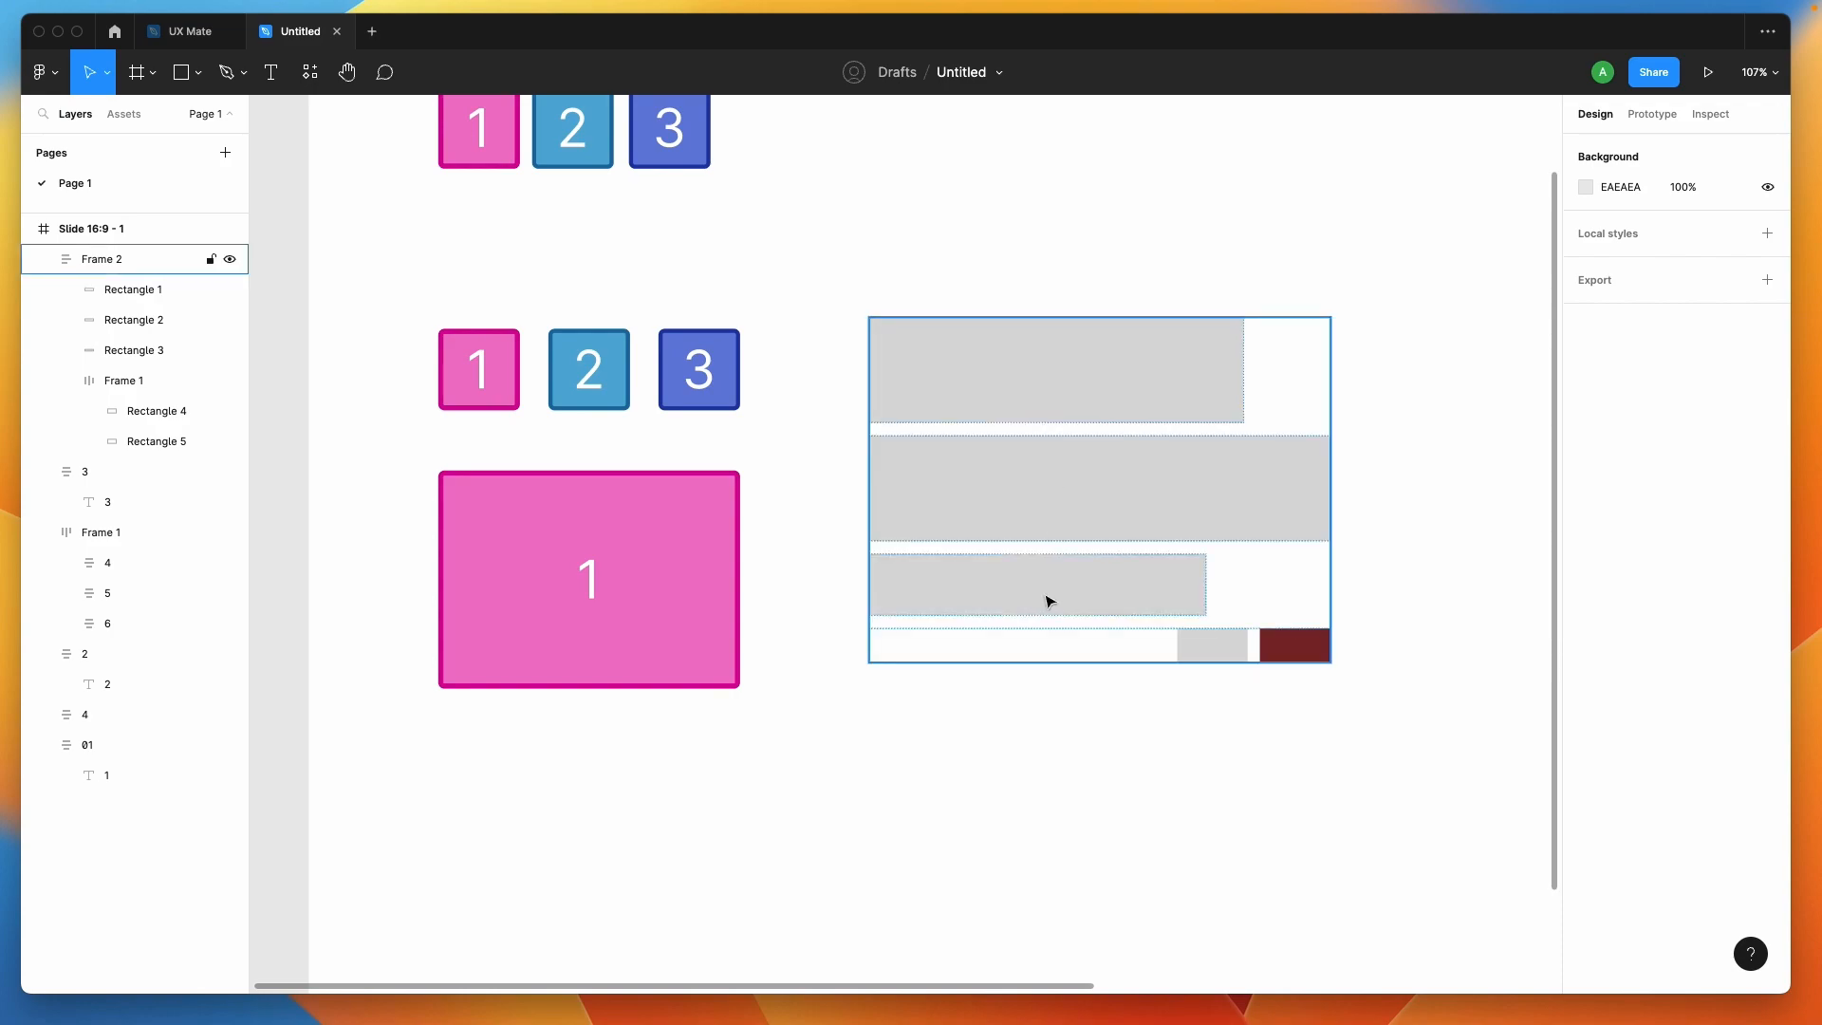
scroll(1023, 728, "down", 2)
left_click(993, 475)
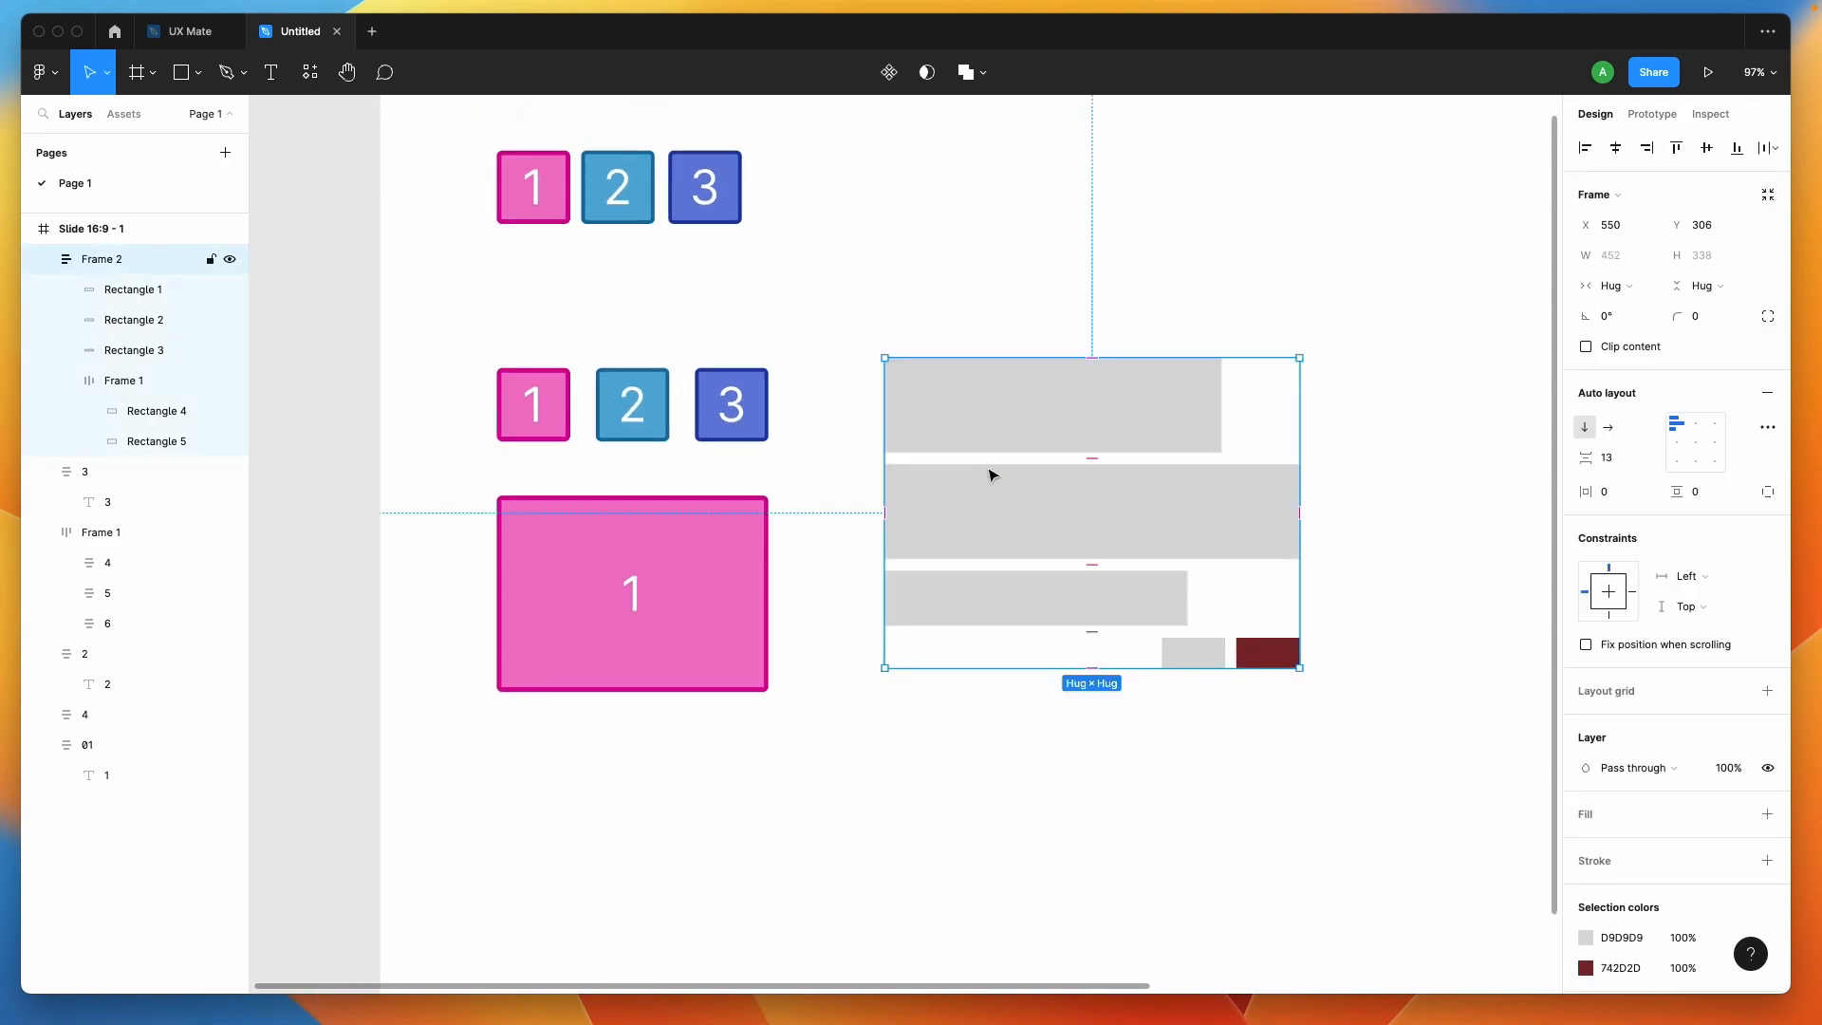
key("Delete")
left_click(588, 610)
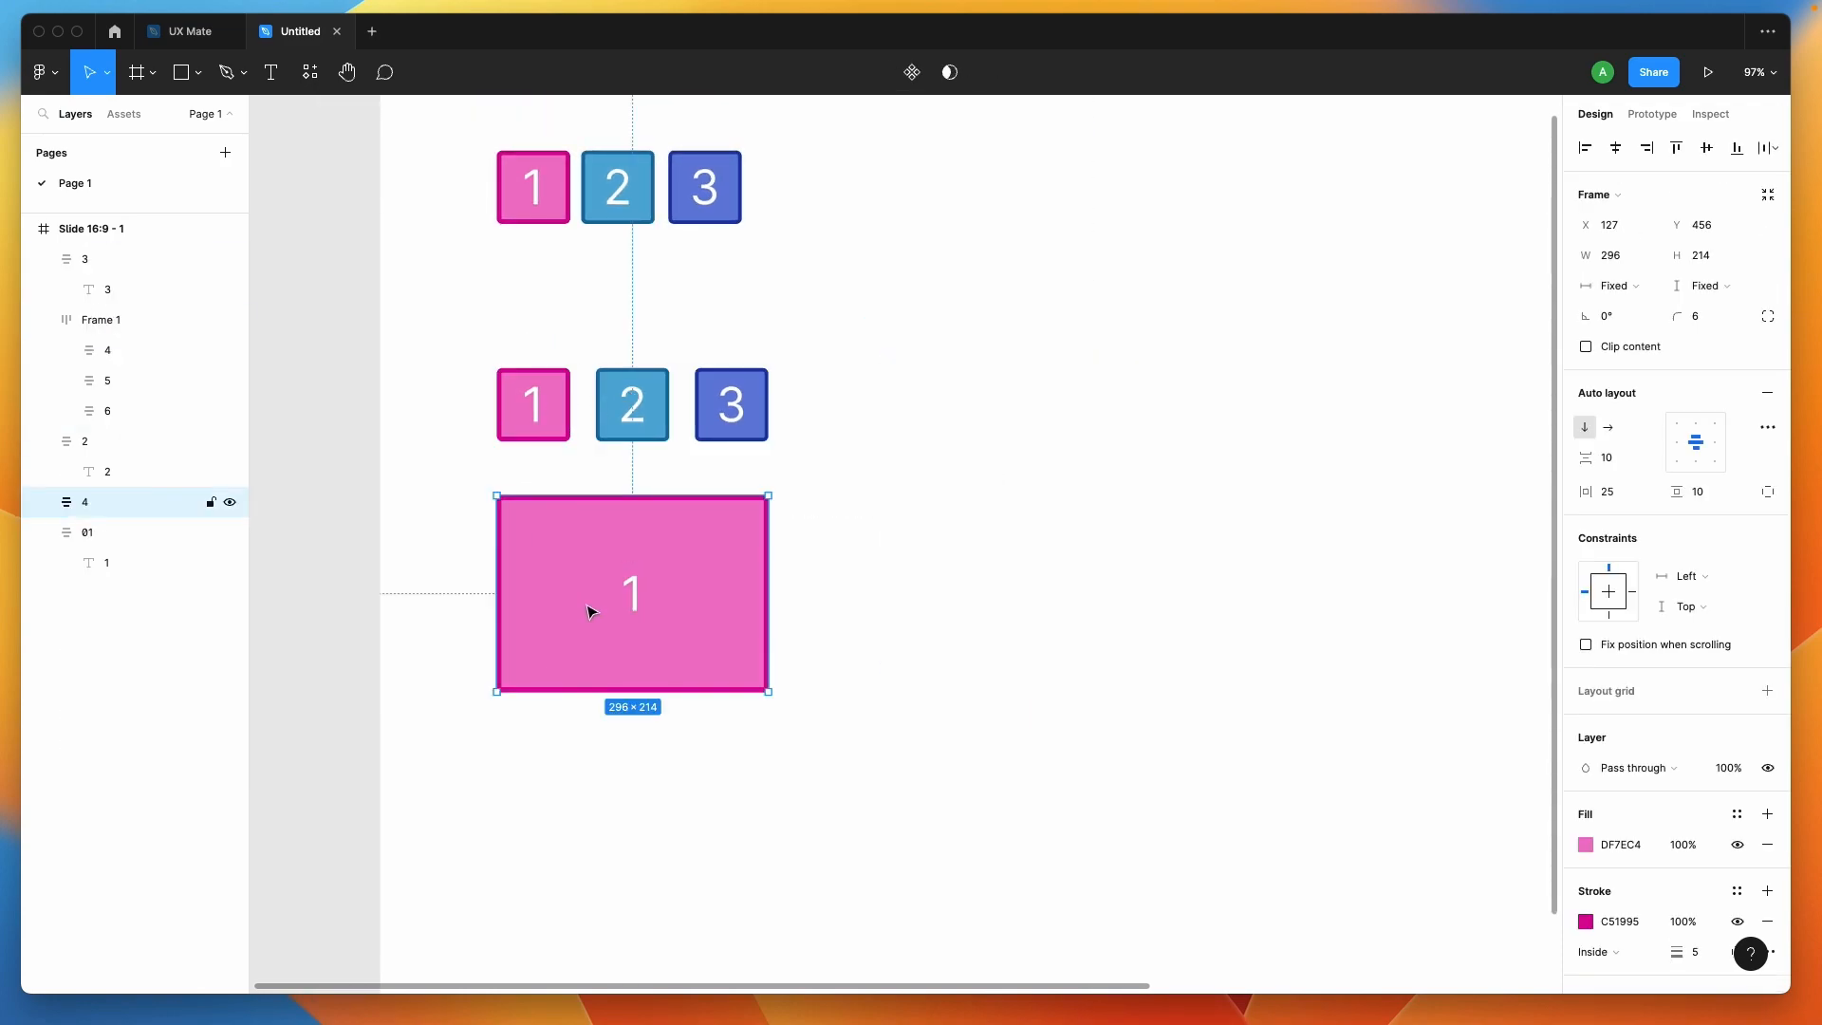
key("Delete")
Set the horizontal gap between the tiles in the lower auto layout row to 20
scroll(539, 410, "up", 5)
left_click(532, 403)
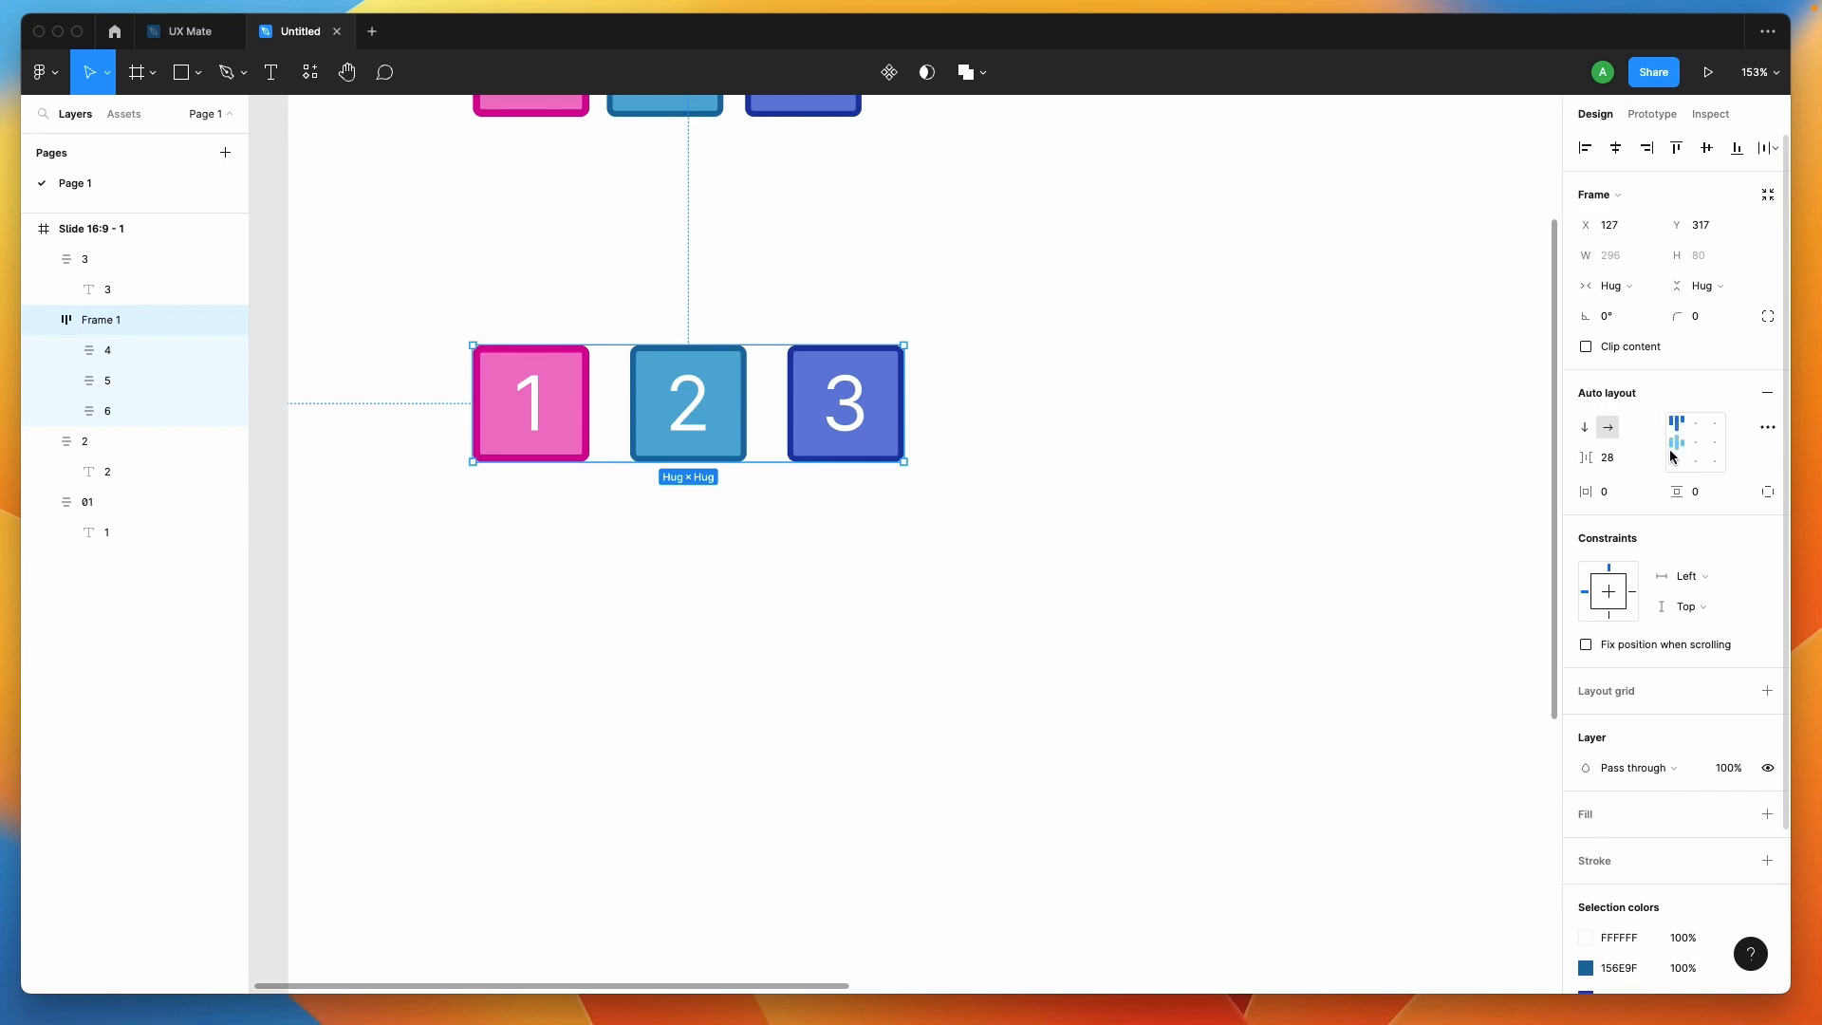
left_click(1631, 466)
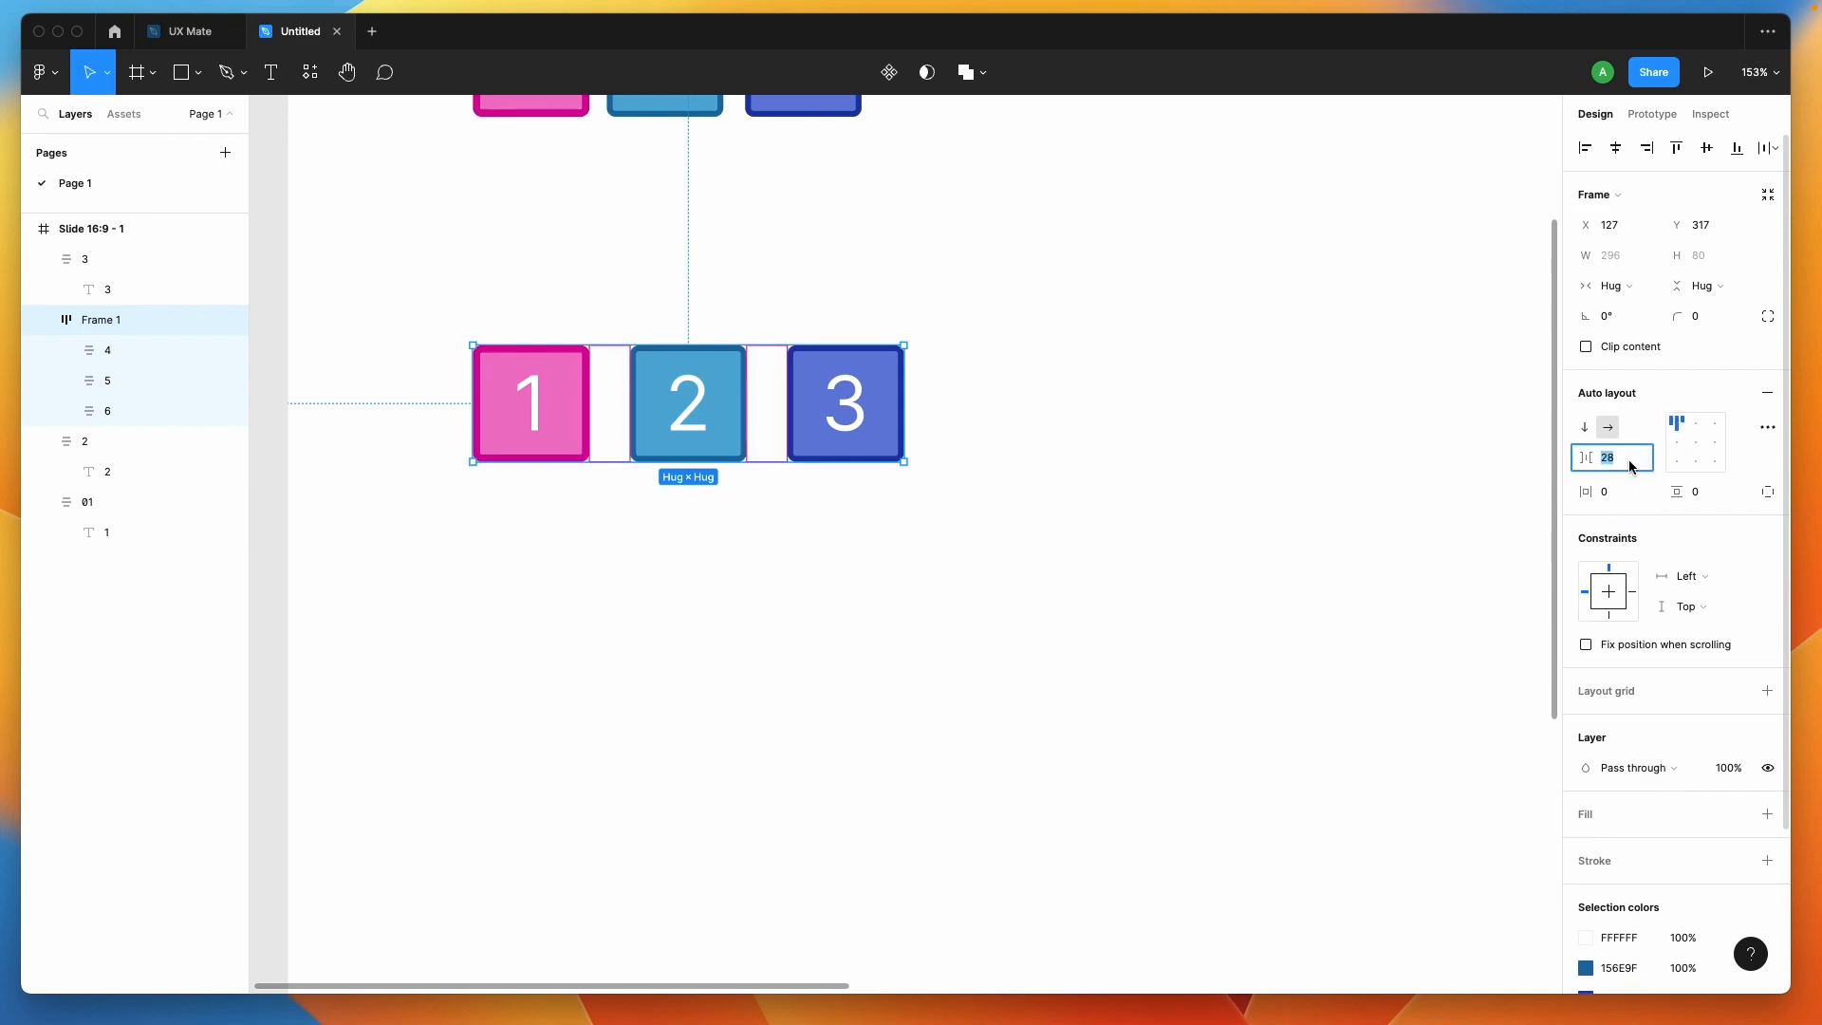
type("20")
key("Return")
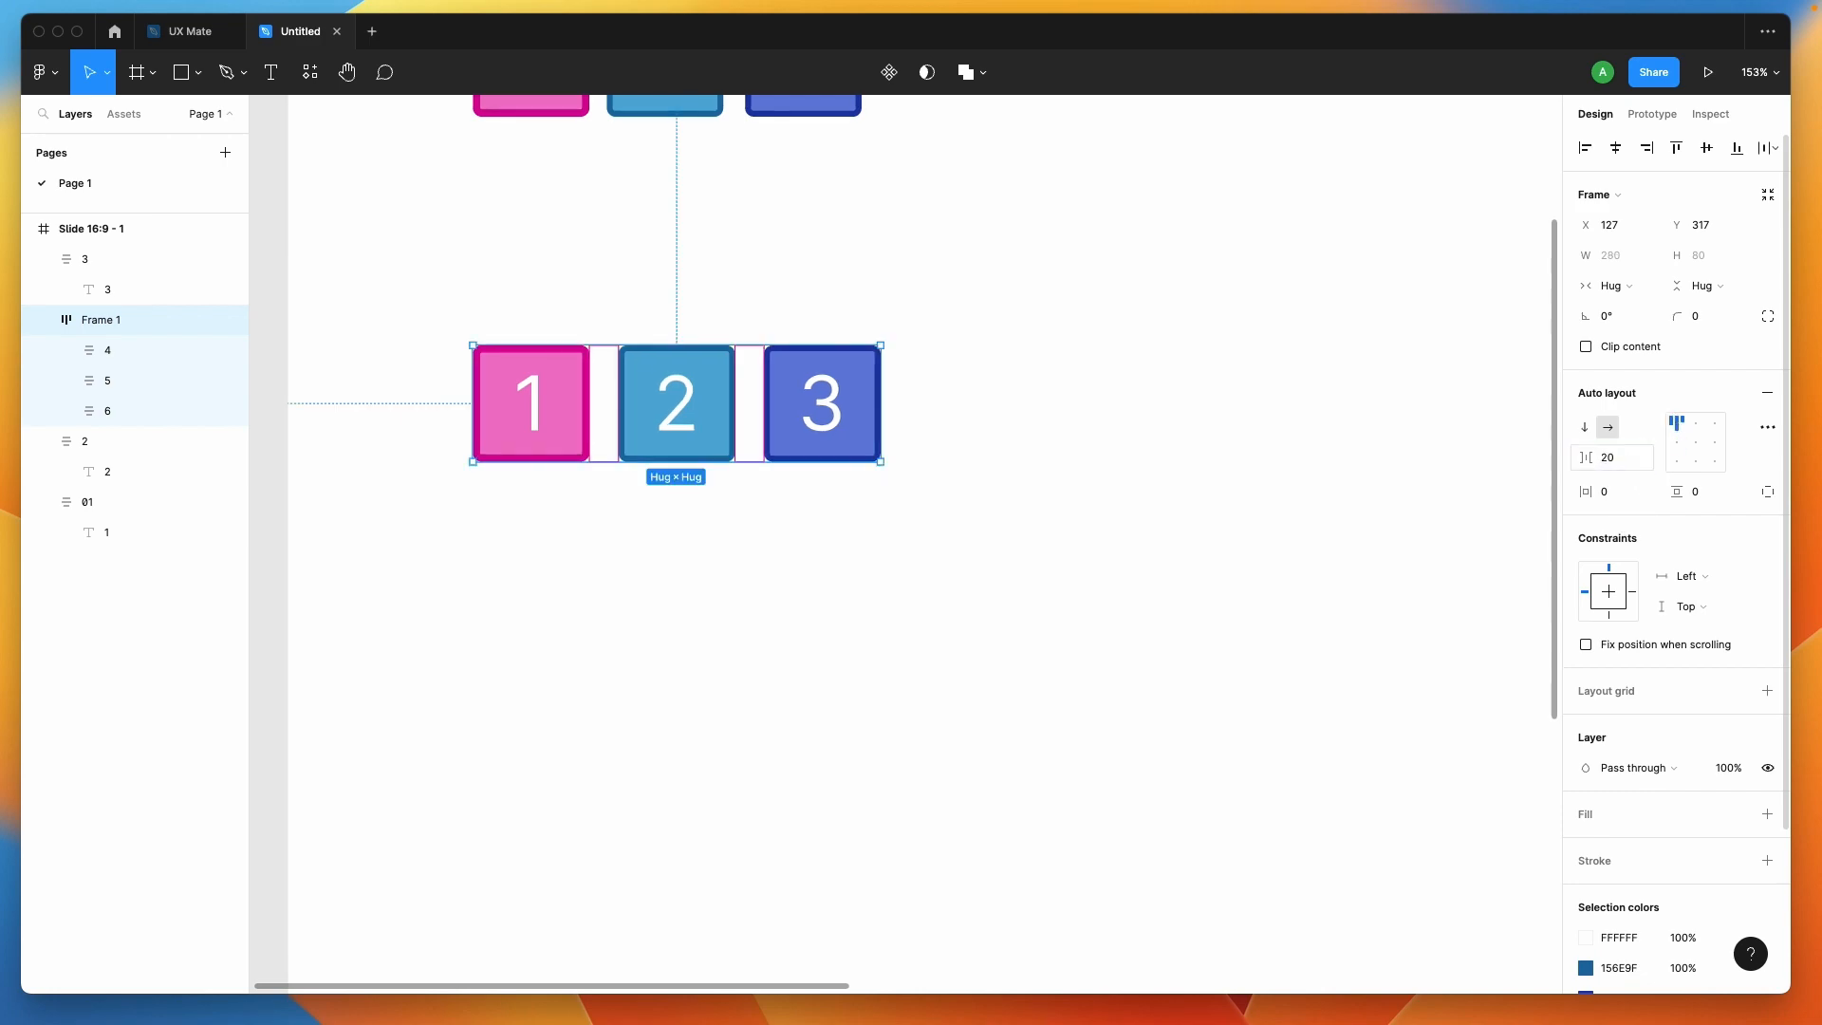
left_click(988, 574)
Widen the lower tile row's frame to about 608
scroll(988, 573, "down", 4)
left_click(790, 477)
left_click_drag(919, 476, 1222, 474)
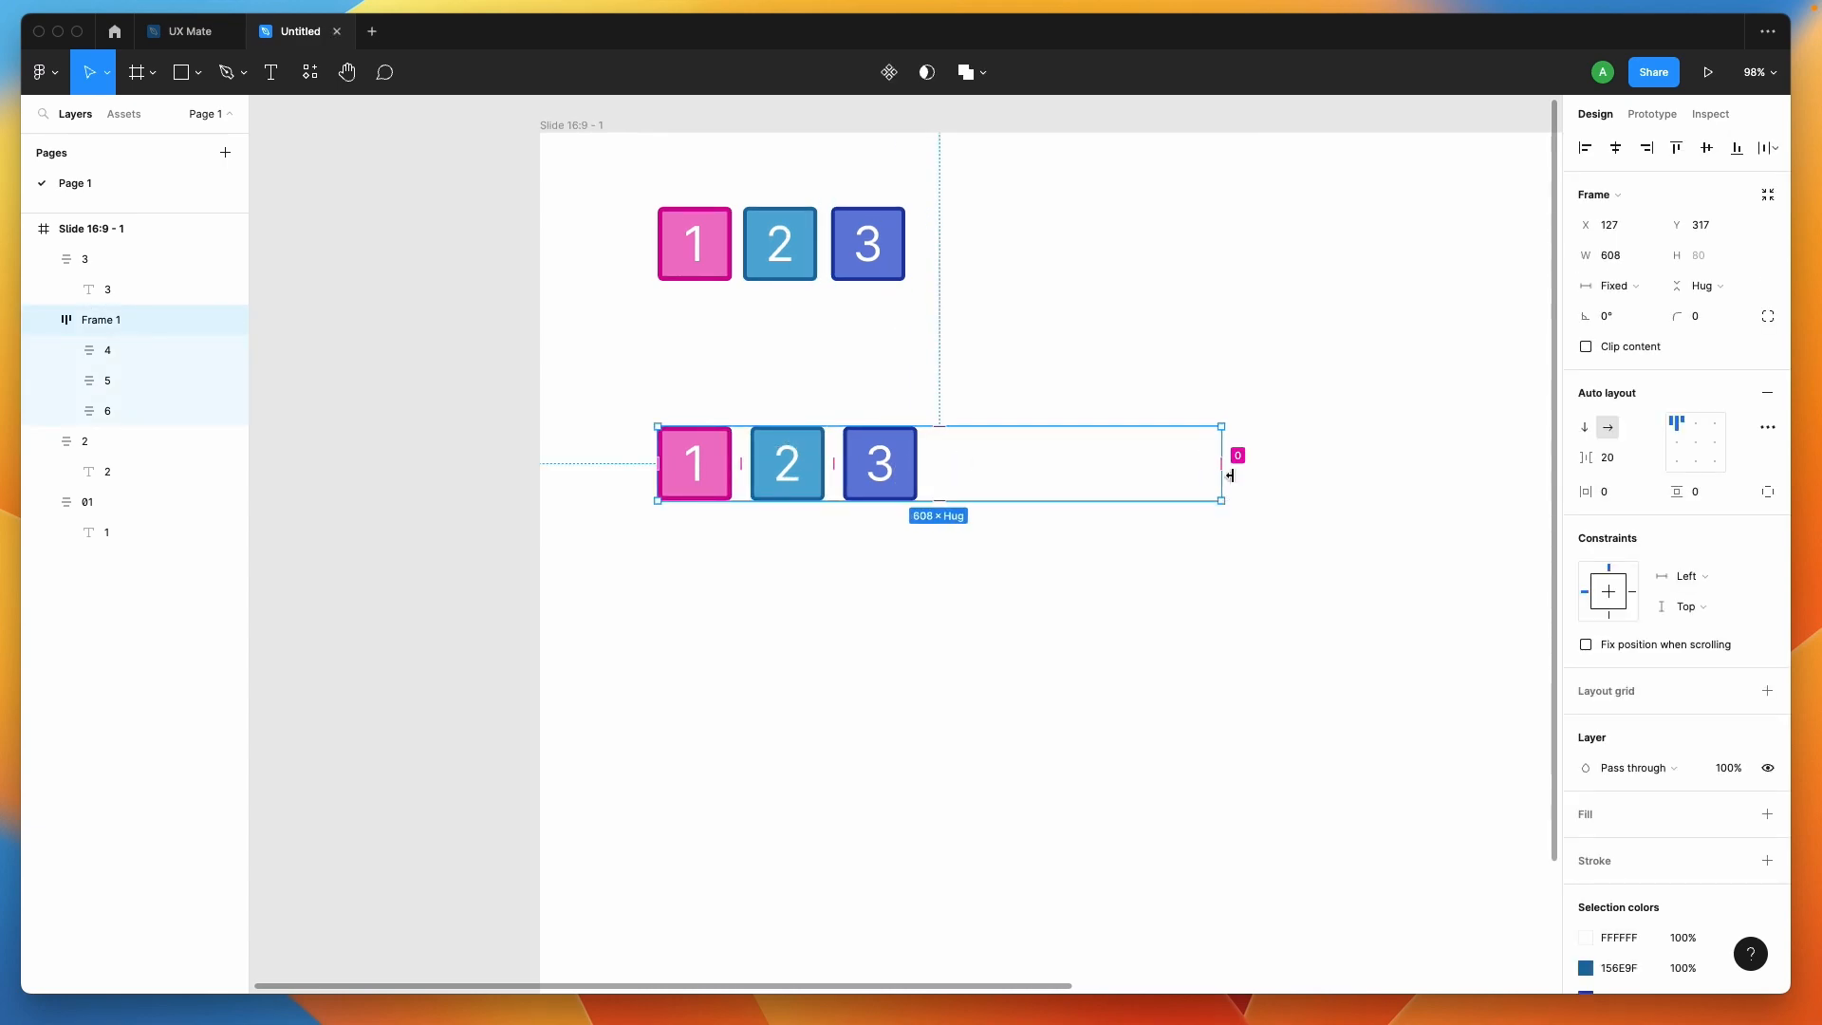
Set the lower tile row's vertical and horizontal padding to 20
left_click(1708, 498)
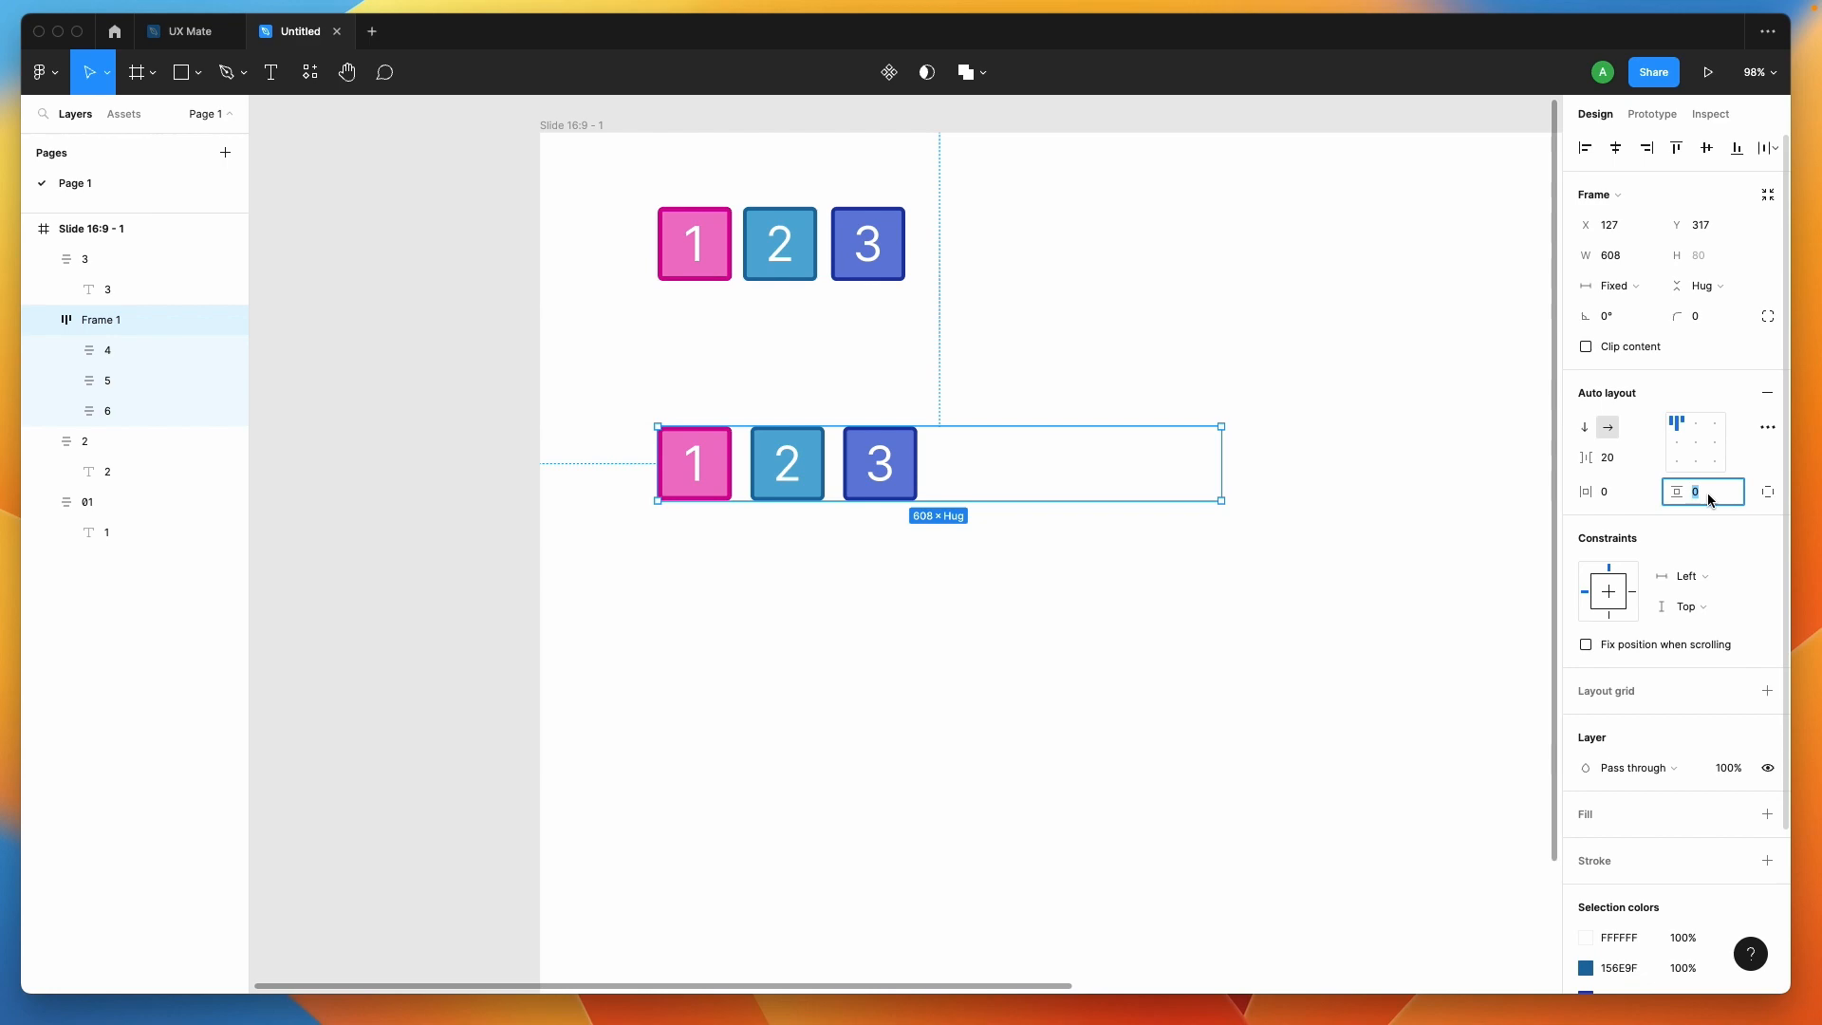
type("20")
left_click(1624, 493)
type("20")
key("Return")
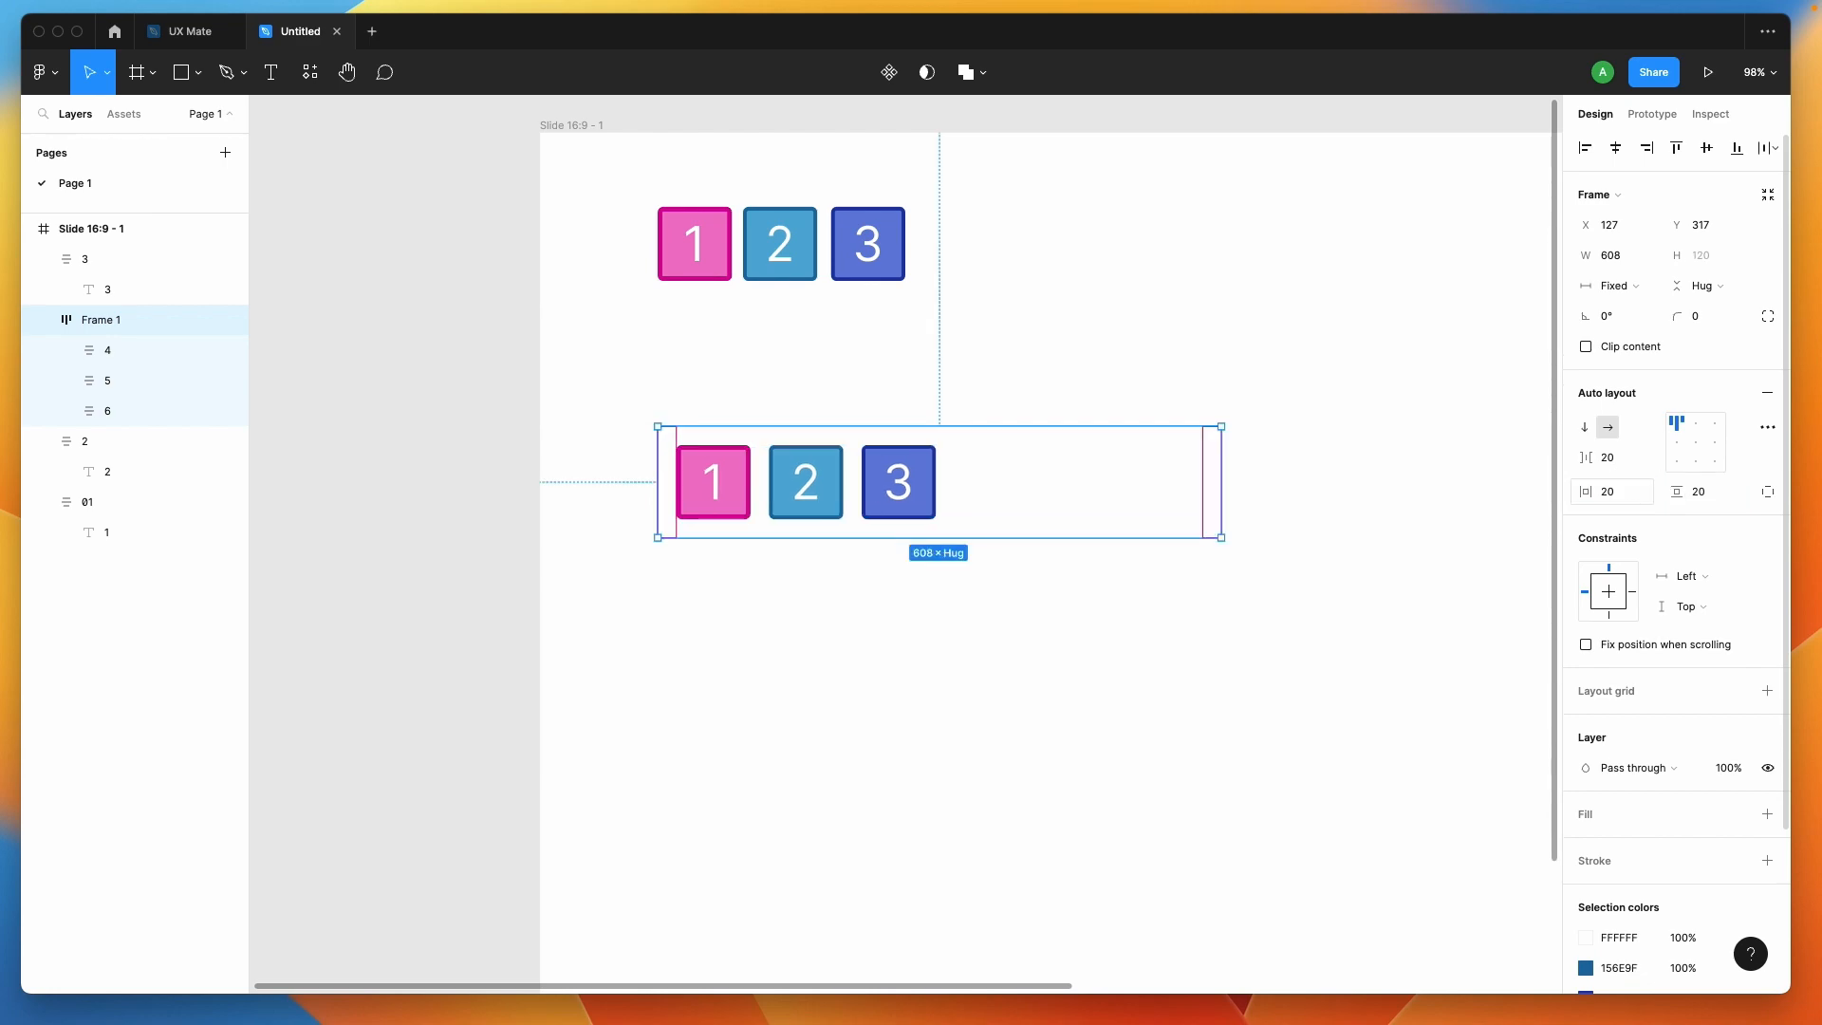
Add a light grey E8E8E8 fill to the lower tile row's frame
scroll(1736, 825, "down", 1)
left_click(1767, 758)
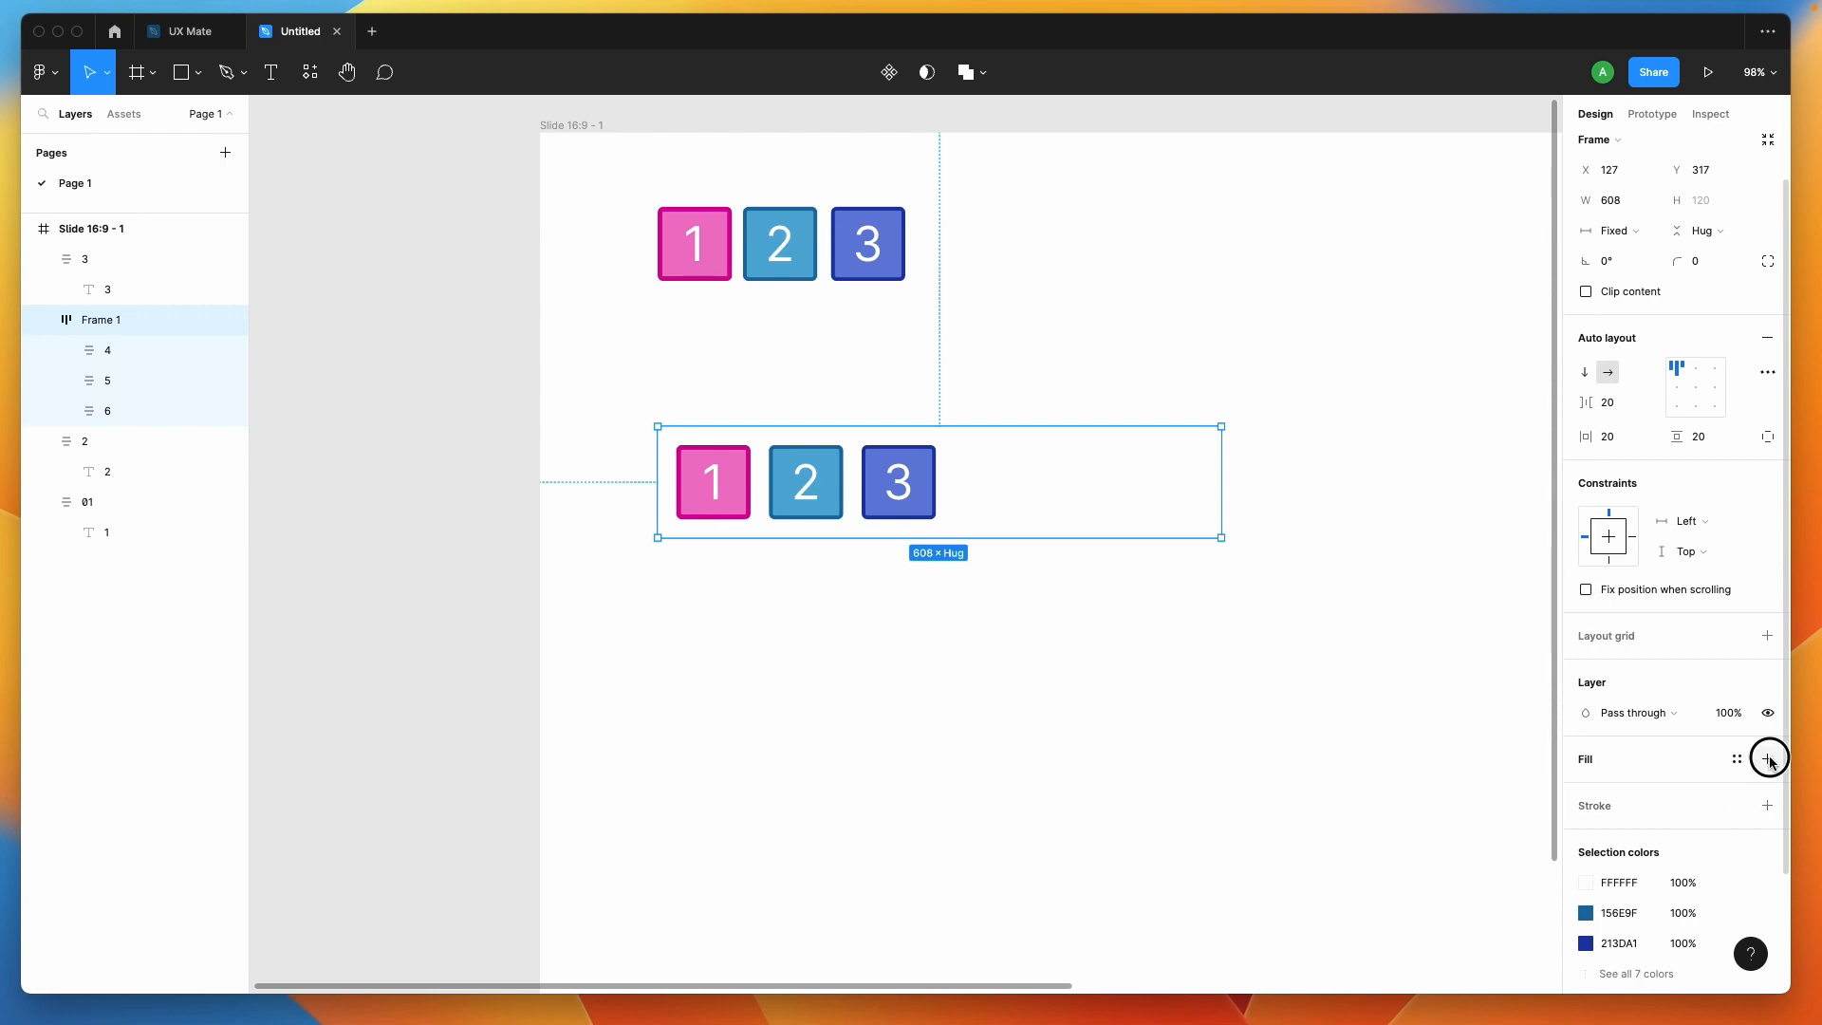
left_click(1585, 790)
left_click_drag(1404, 560, 1298, 553)
left_click(1298, 554)
scroll(1205, 622, "up", 3)
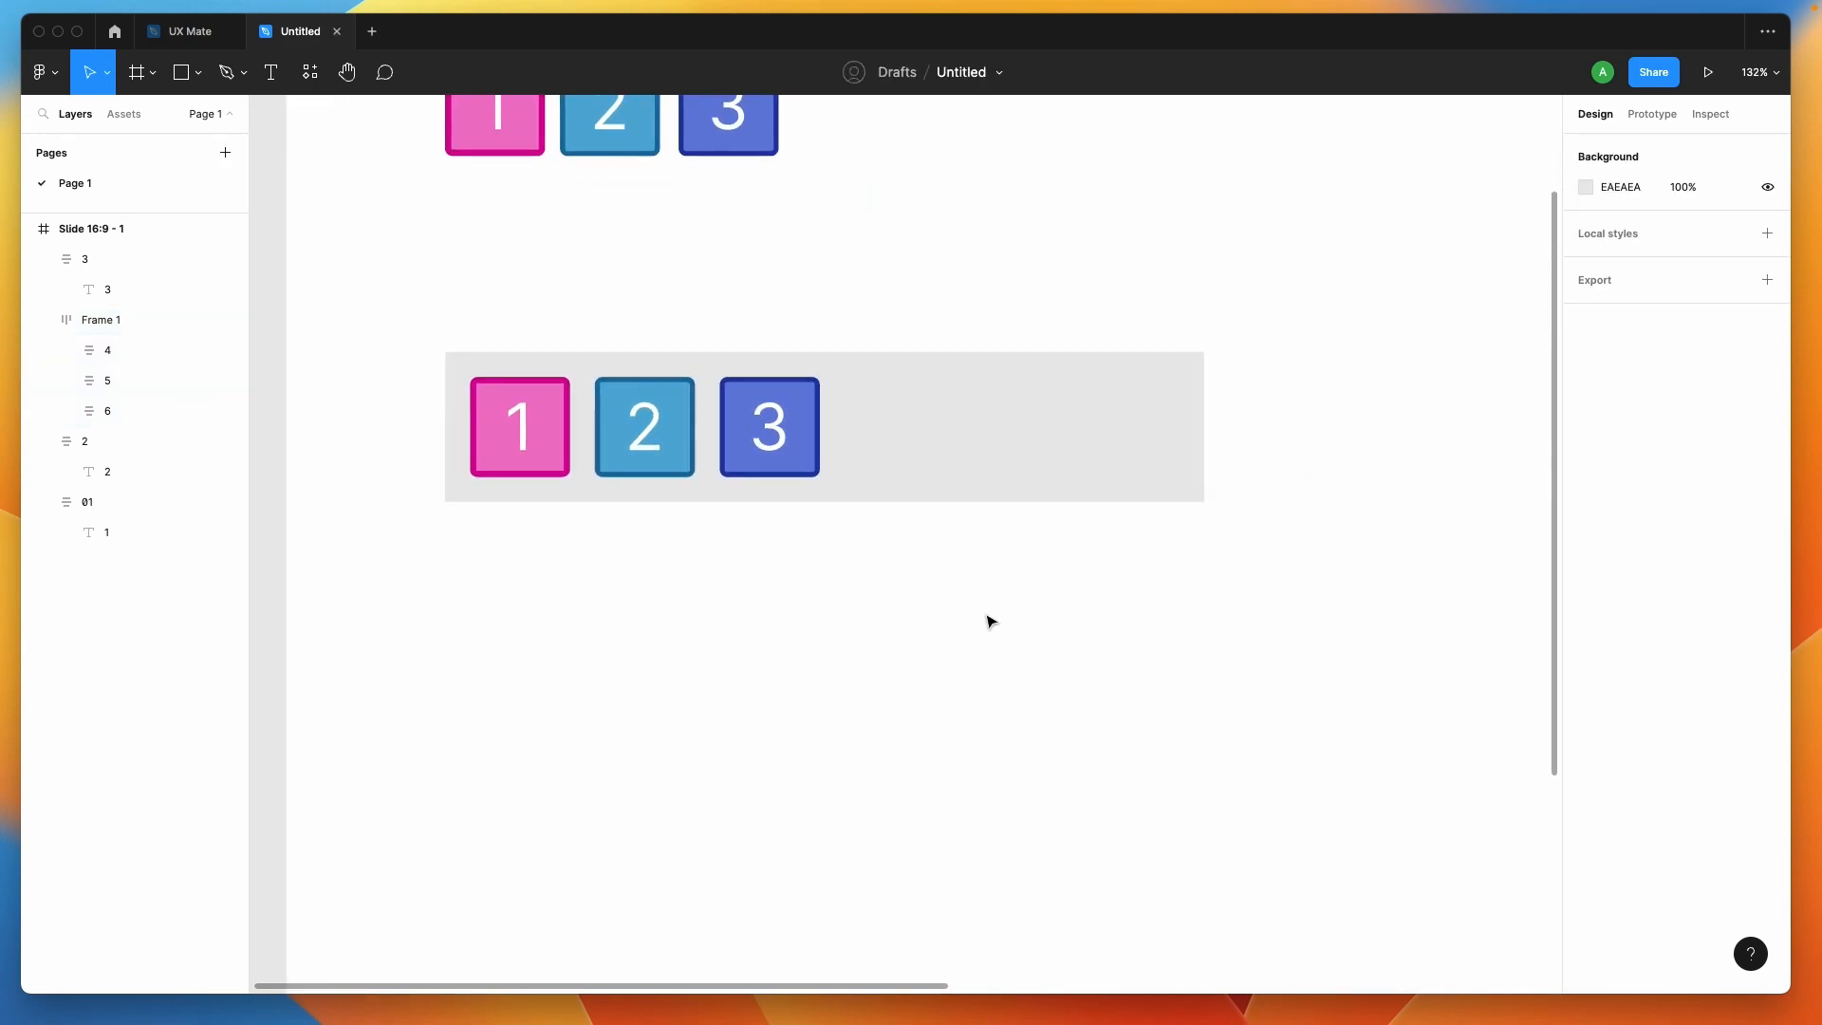
scroll(966, 614, "up", 1)
scroll(966, 614, "up", 1)
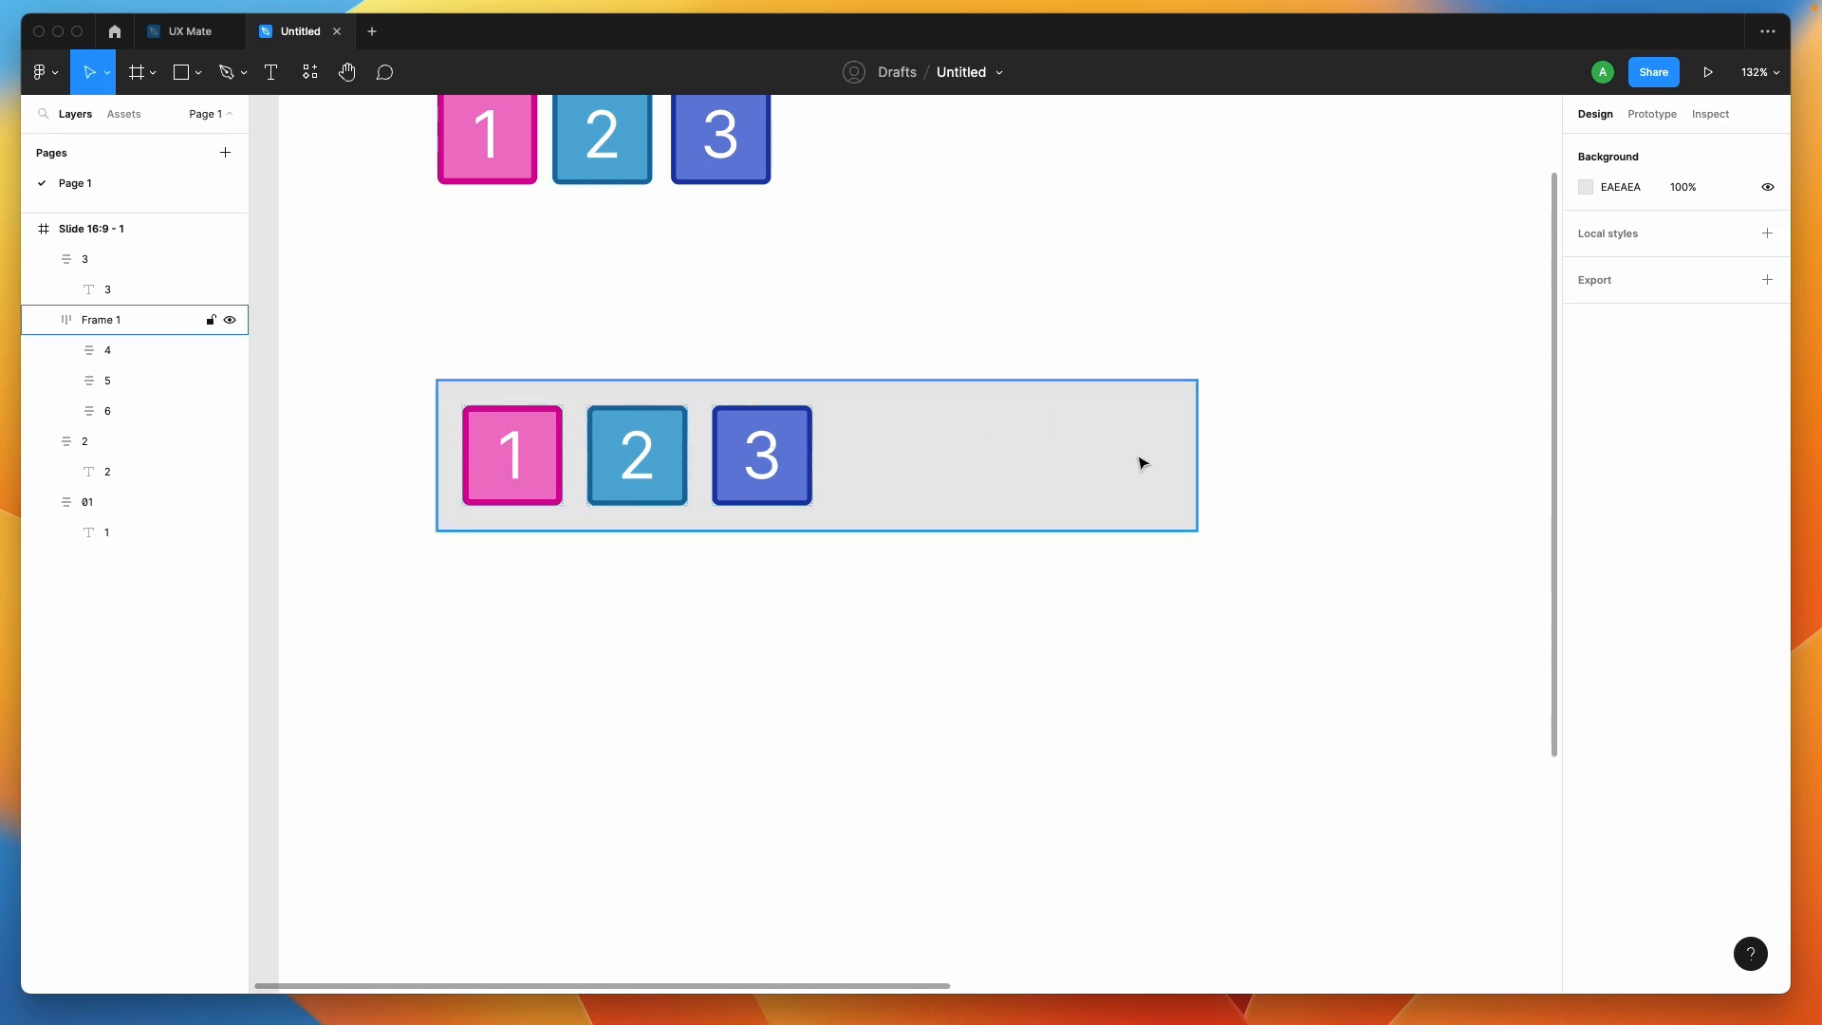
left_click(653, 451)
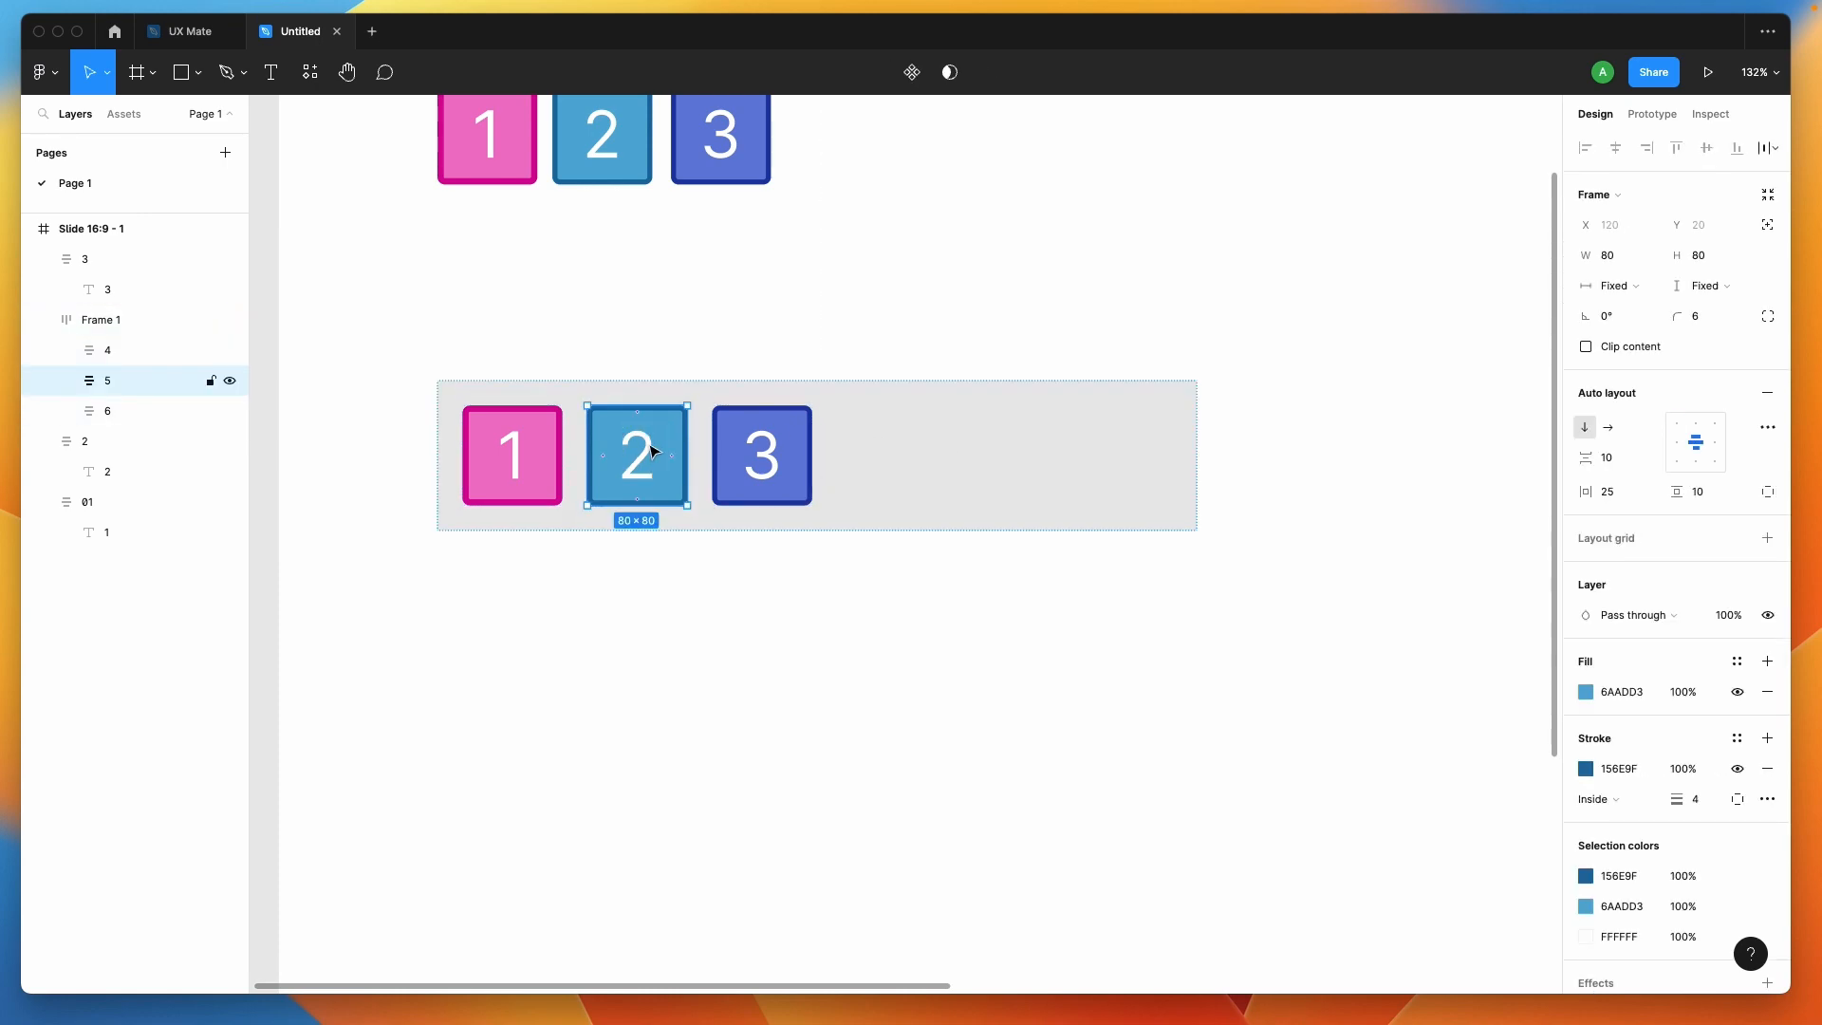
left_click(803, 483)
left_click(577, 581)
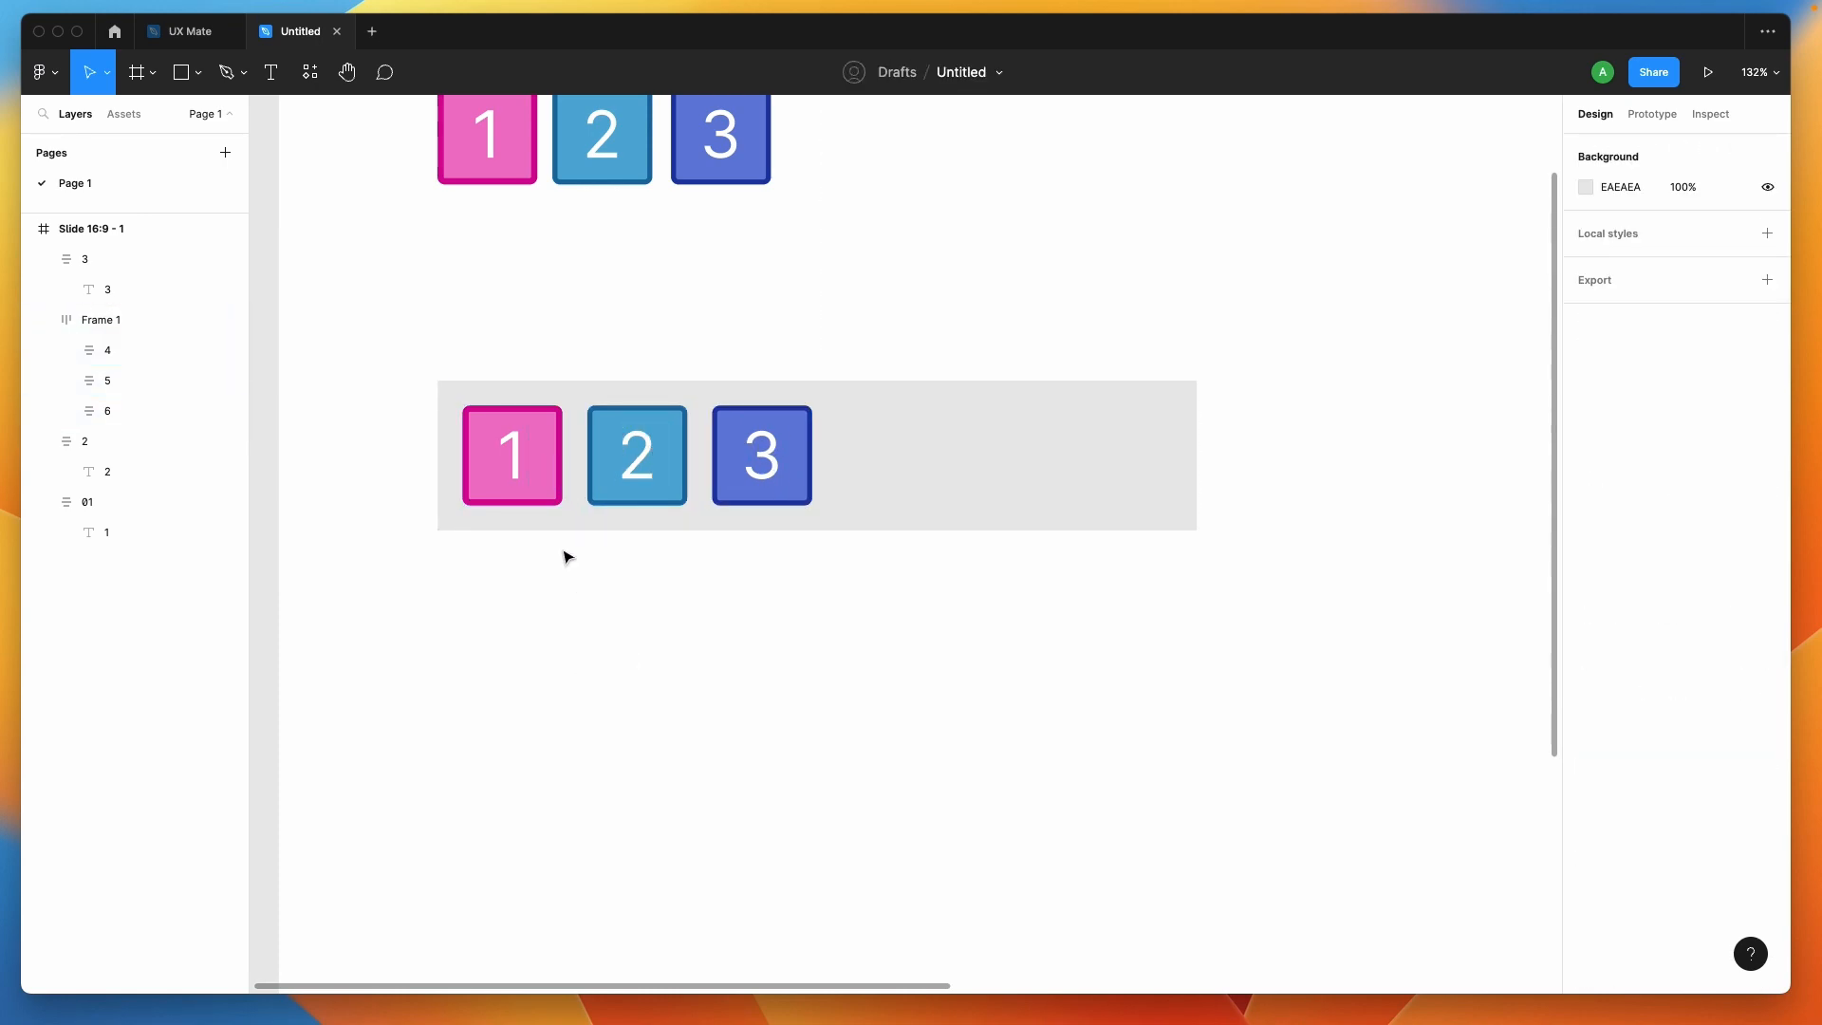
Switch the grey tile row's alignment between its left and right options and return it to top left
left_click(530, 478)
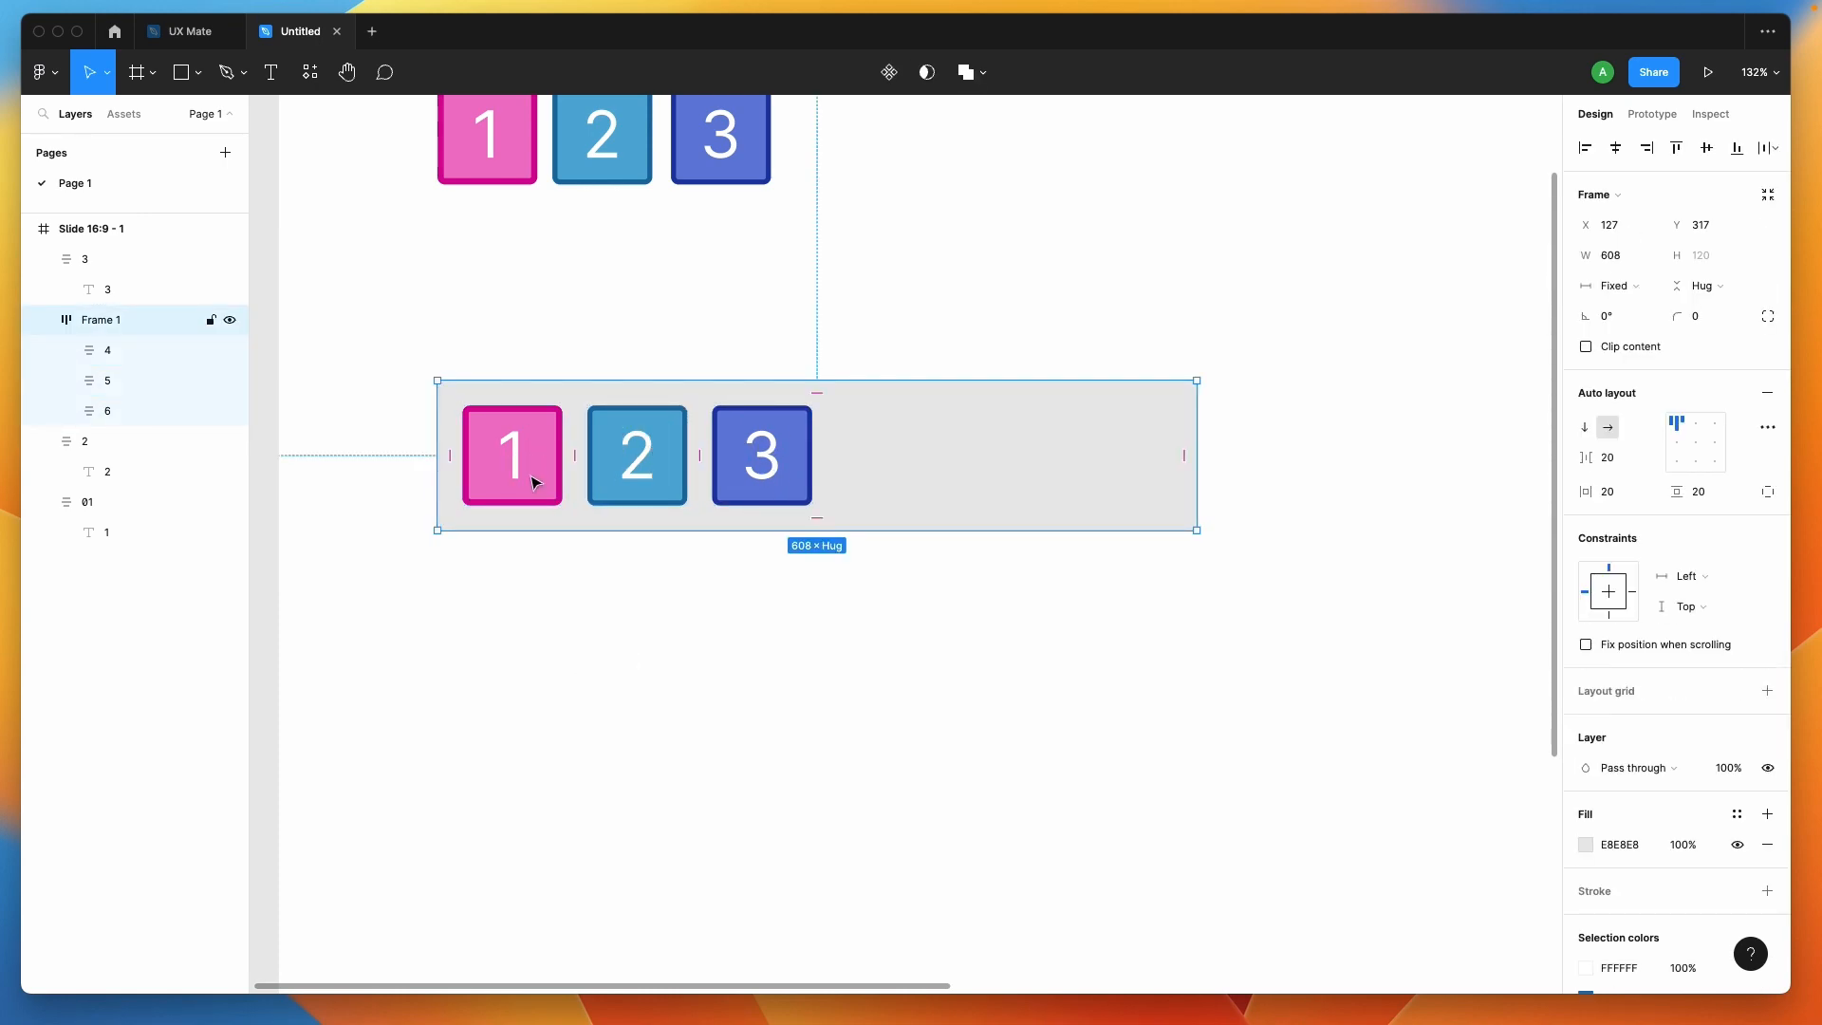
left_click(1714, 422)
left_click(1676, 443)
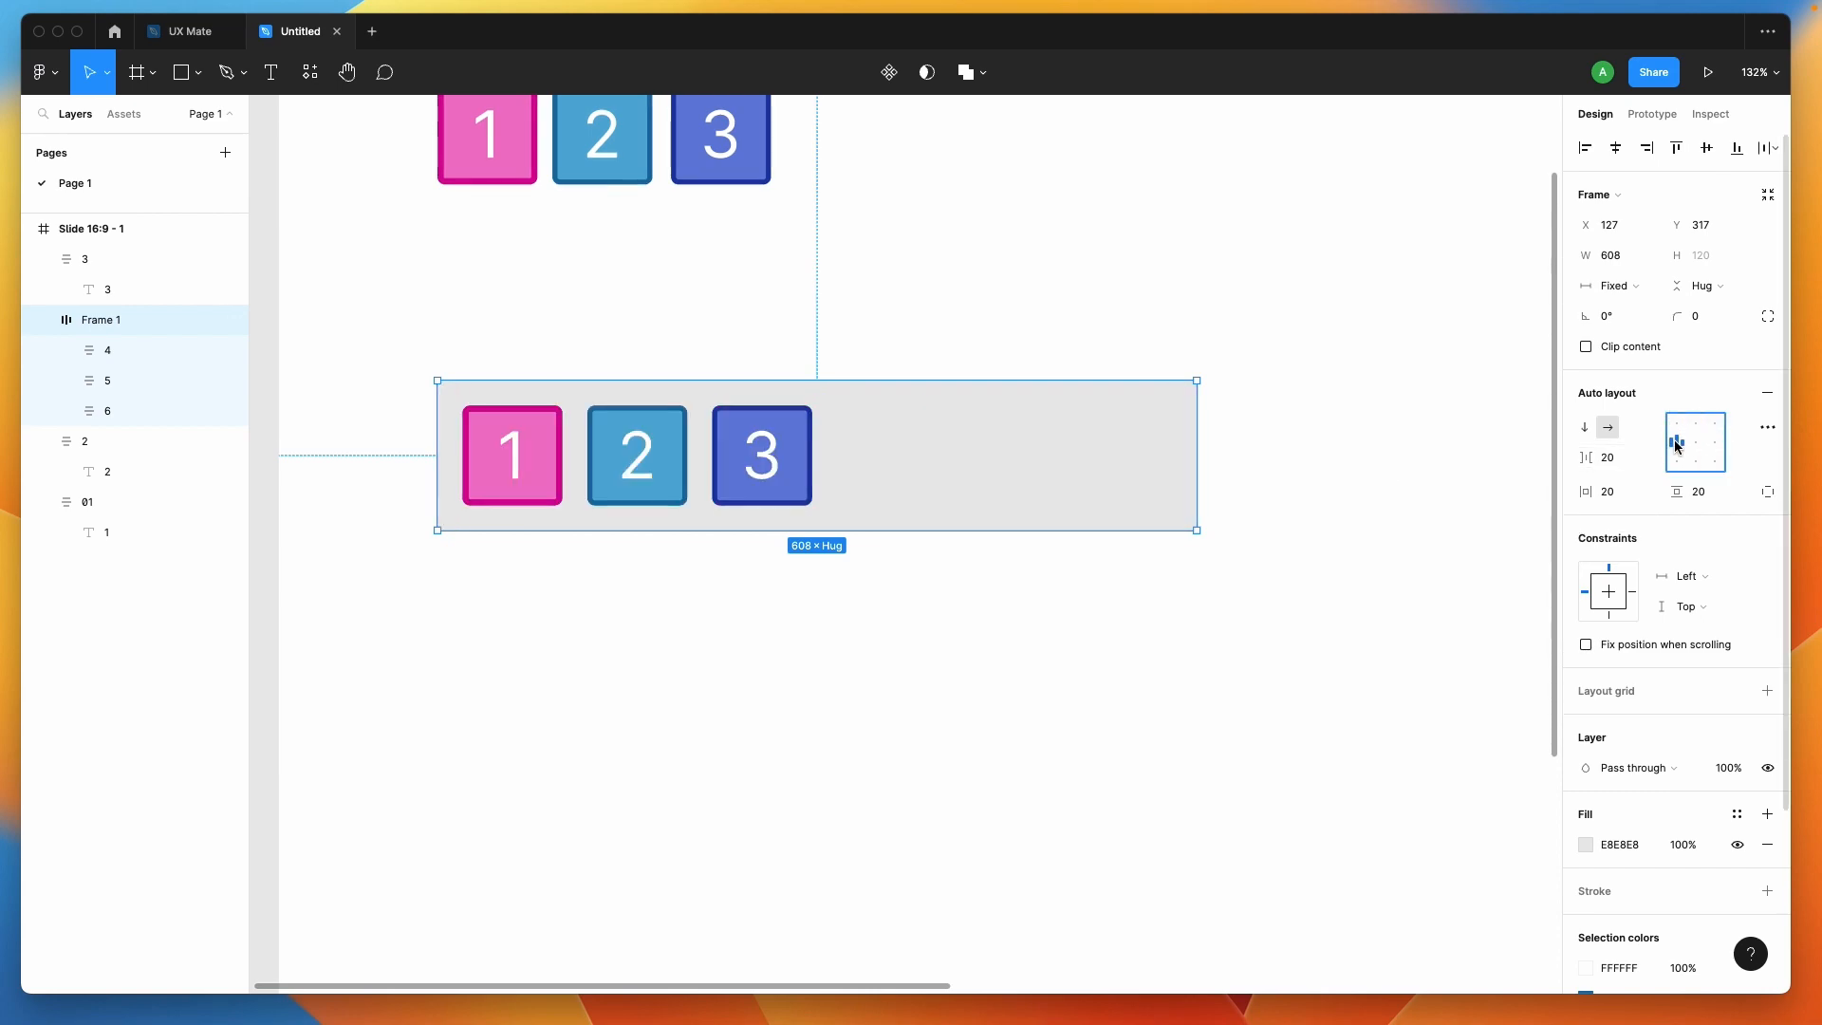
left_click(1715, 444)
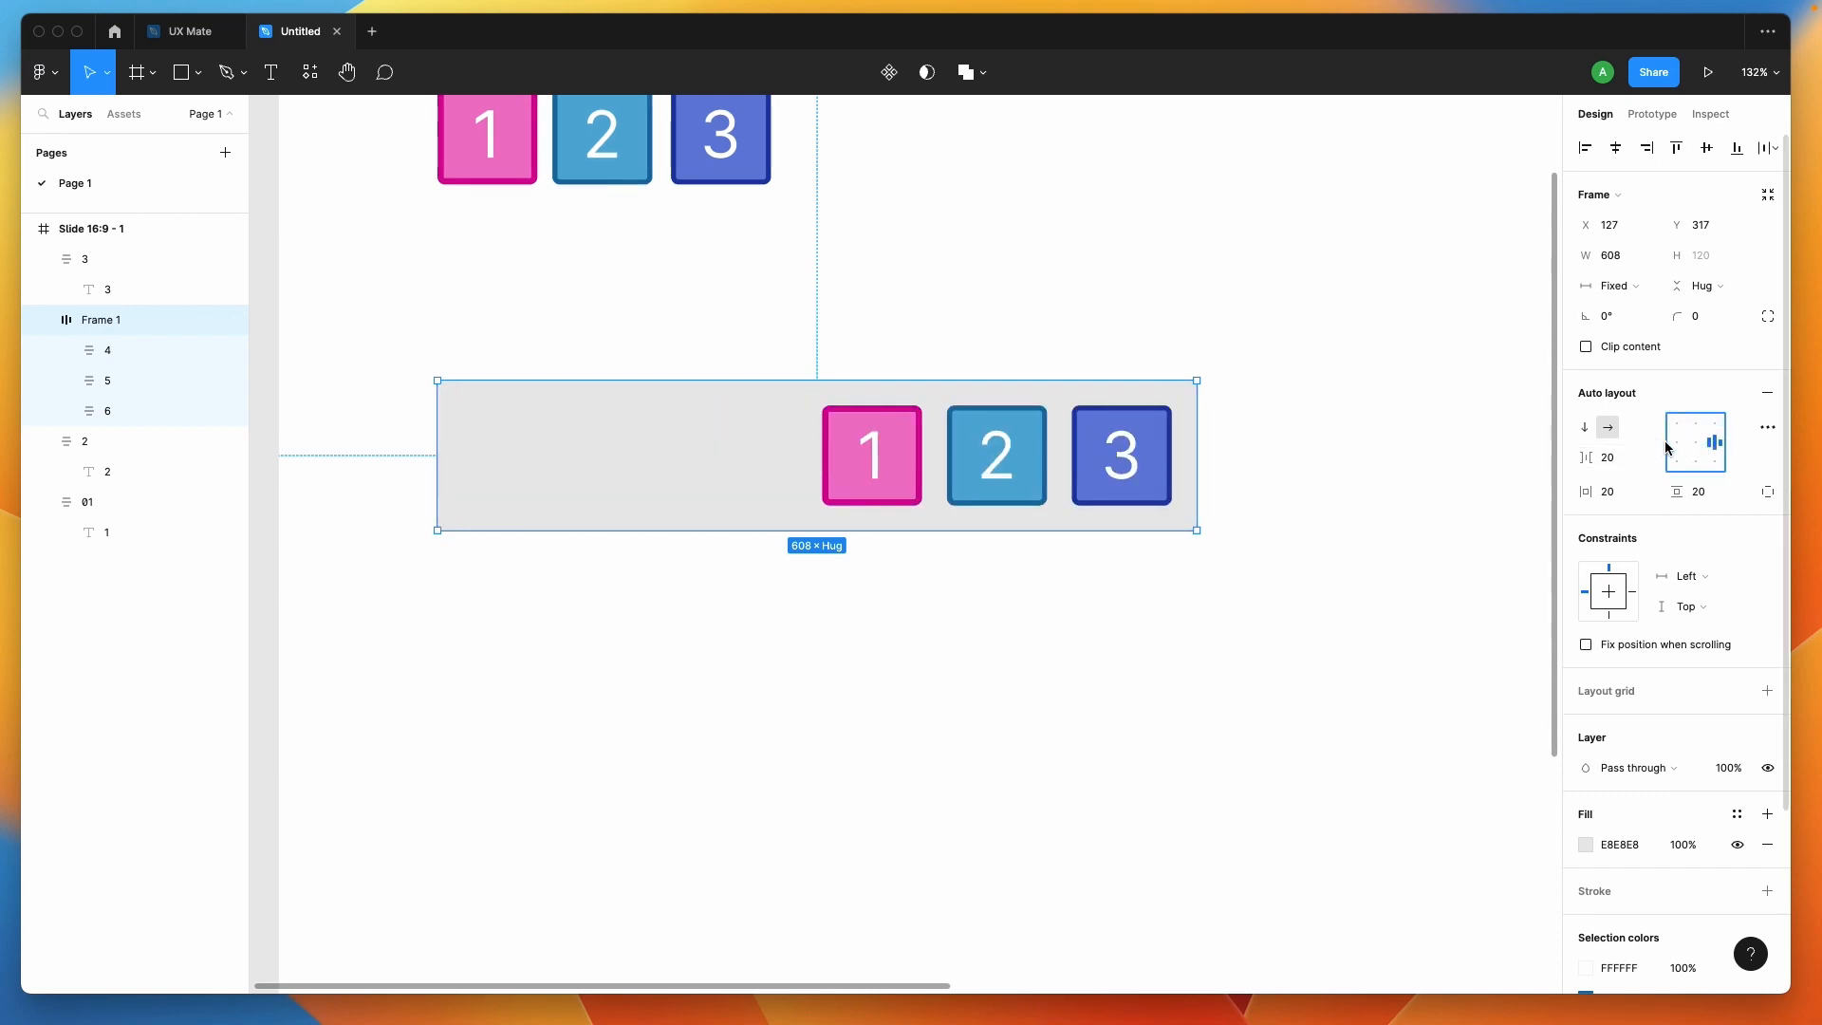
left_click(1672, 443)
left_click(1718, 424)
left_click(1674, 421)
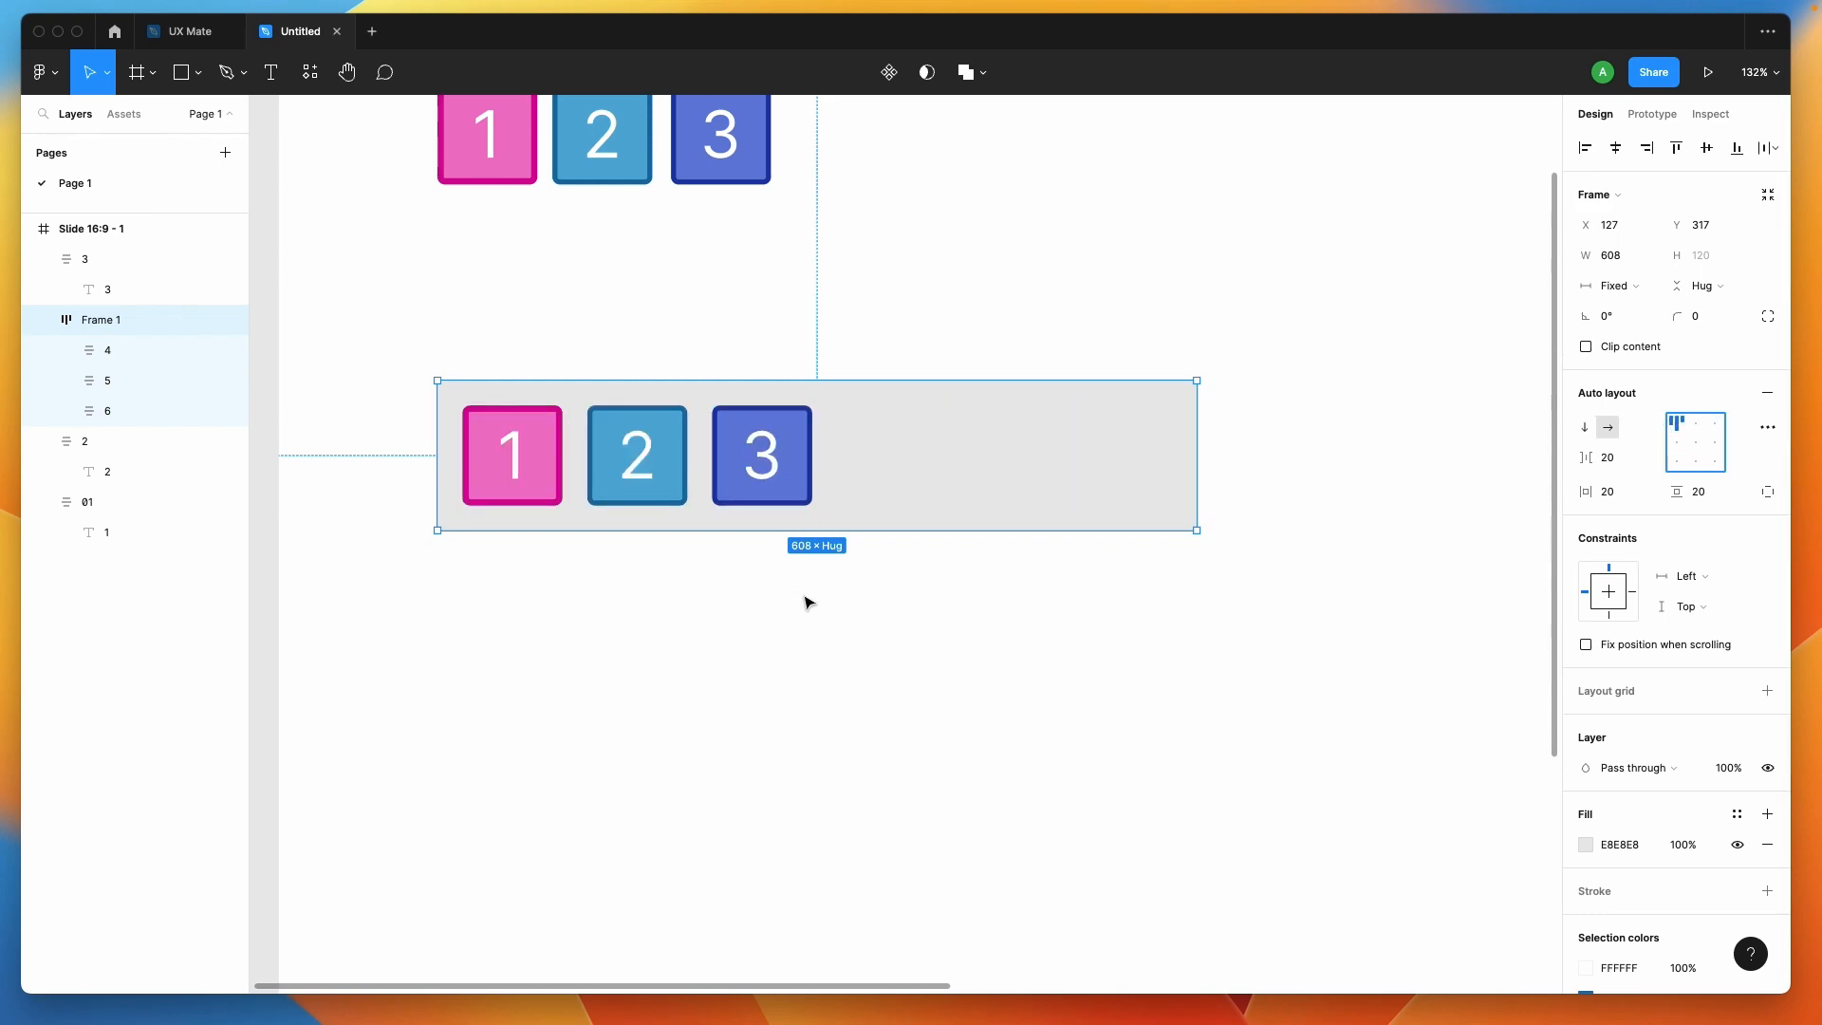
Draw a rectangle about 37 × 75 between tiles 1 and 2 in the grey row and widen it to about 264
left_click(183, 73)
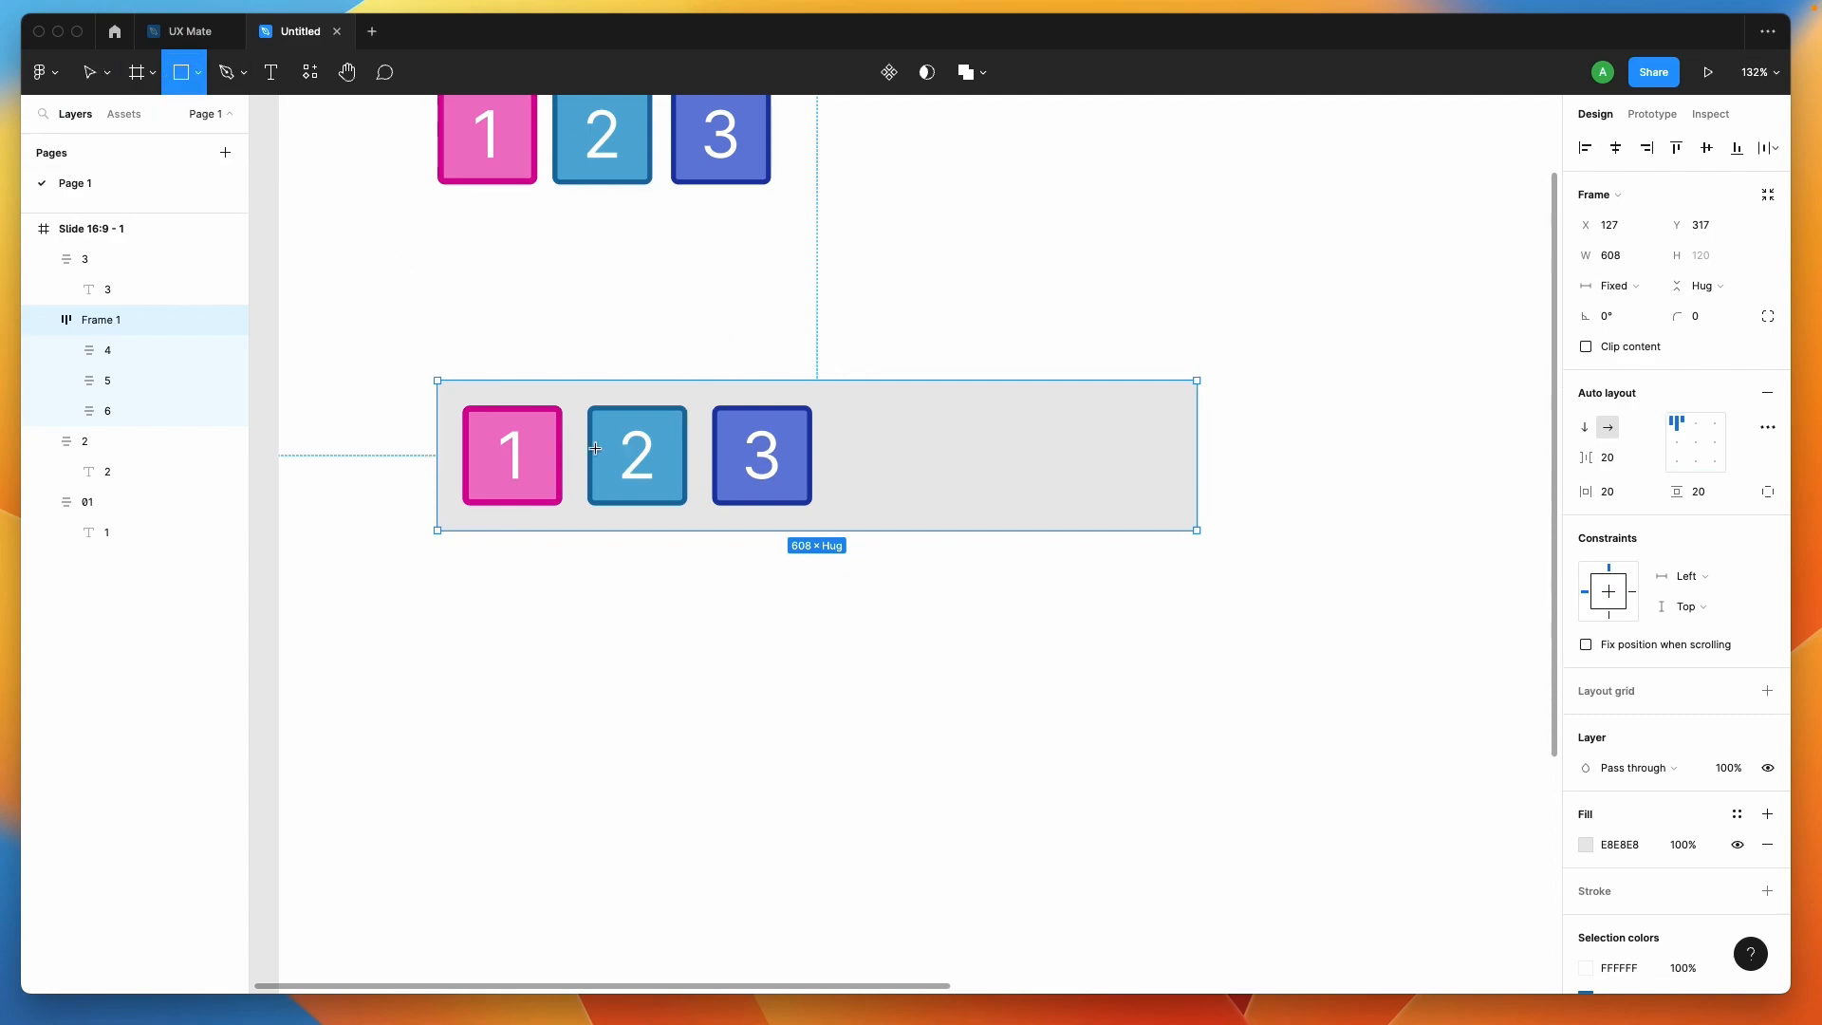
left_click_drag(572, 419, 618, 514)
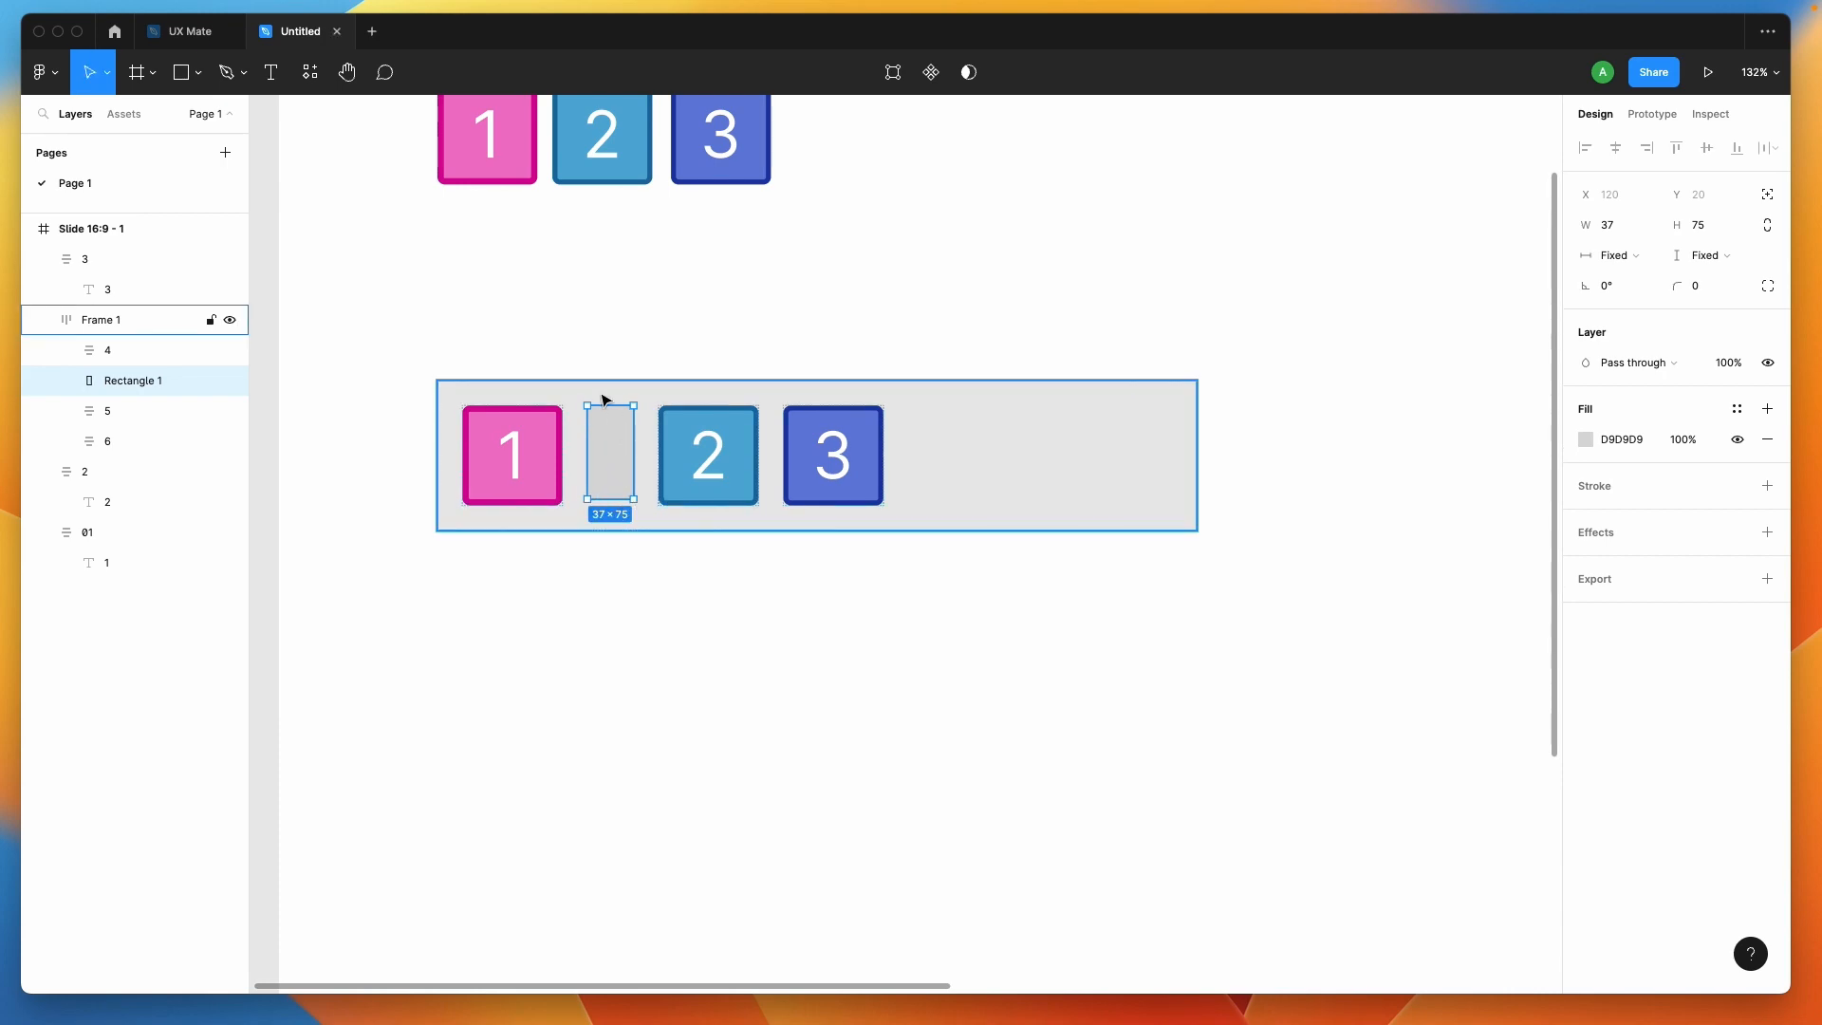
left_click(112, 328)
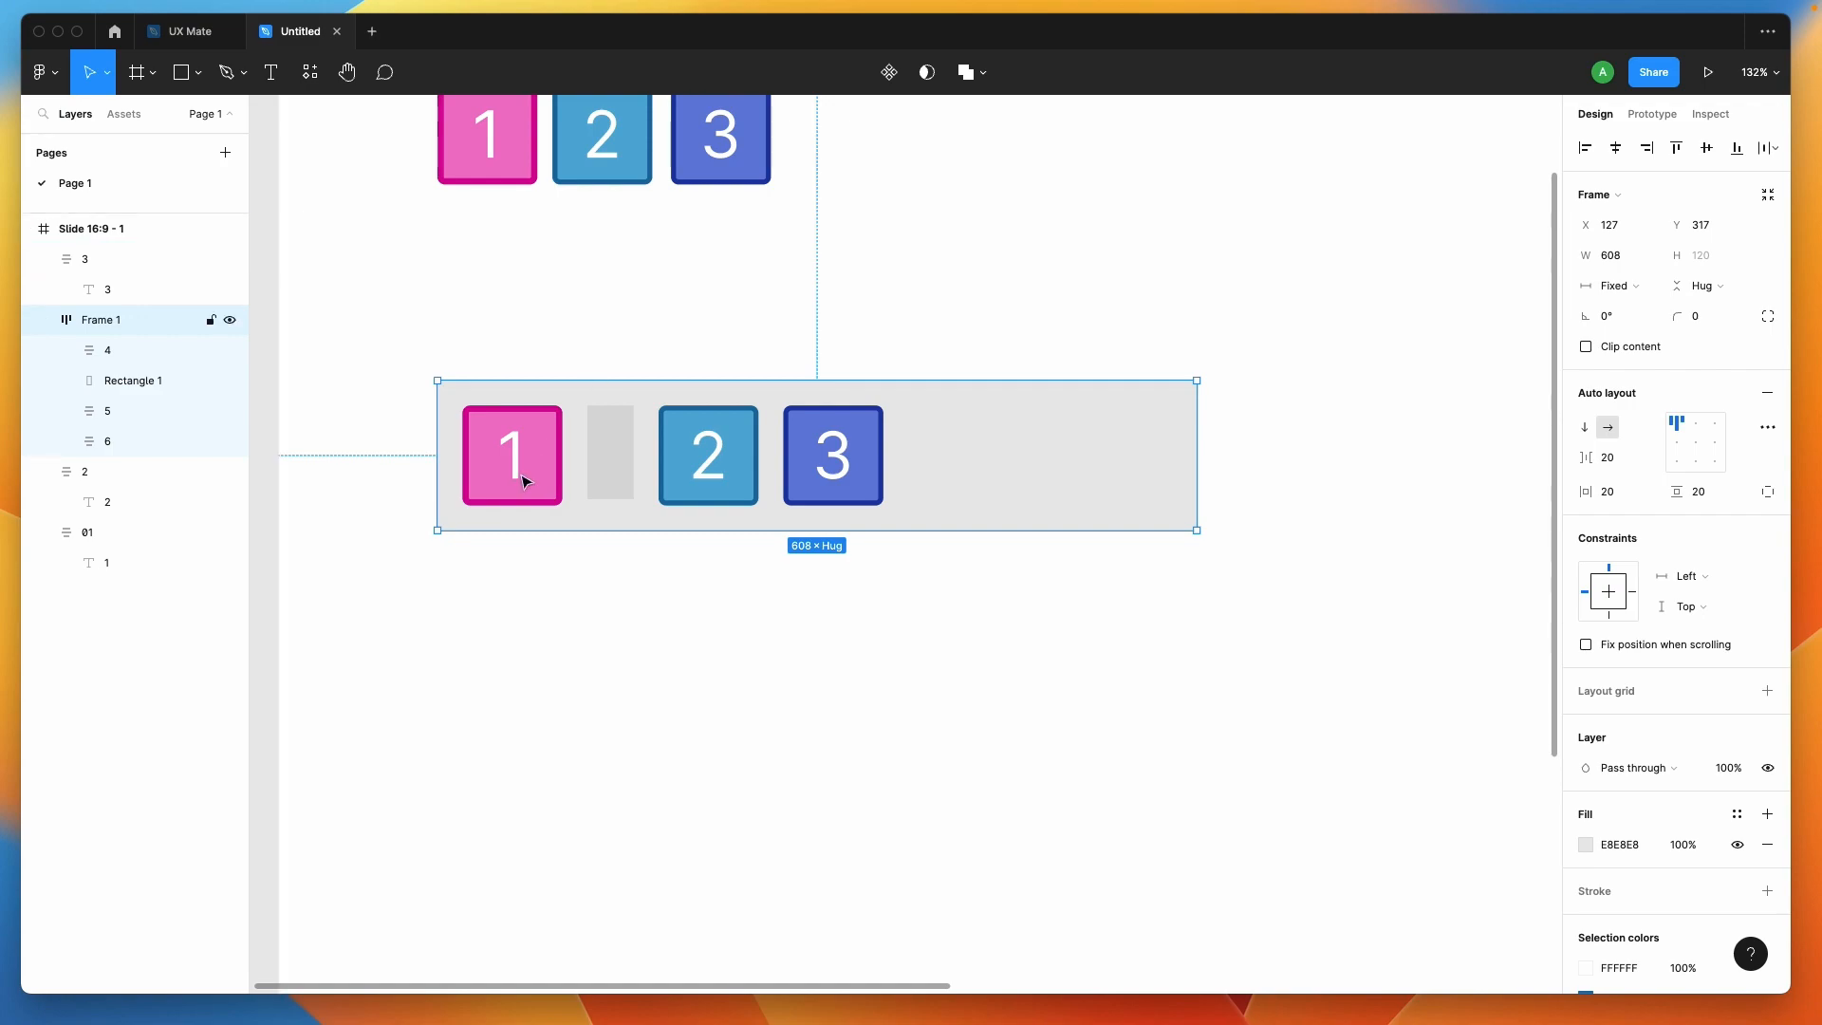
left_click(123, 382)
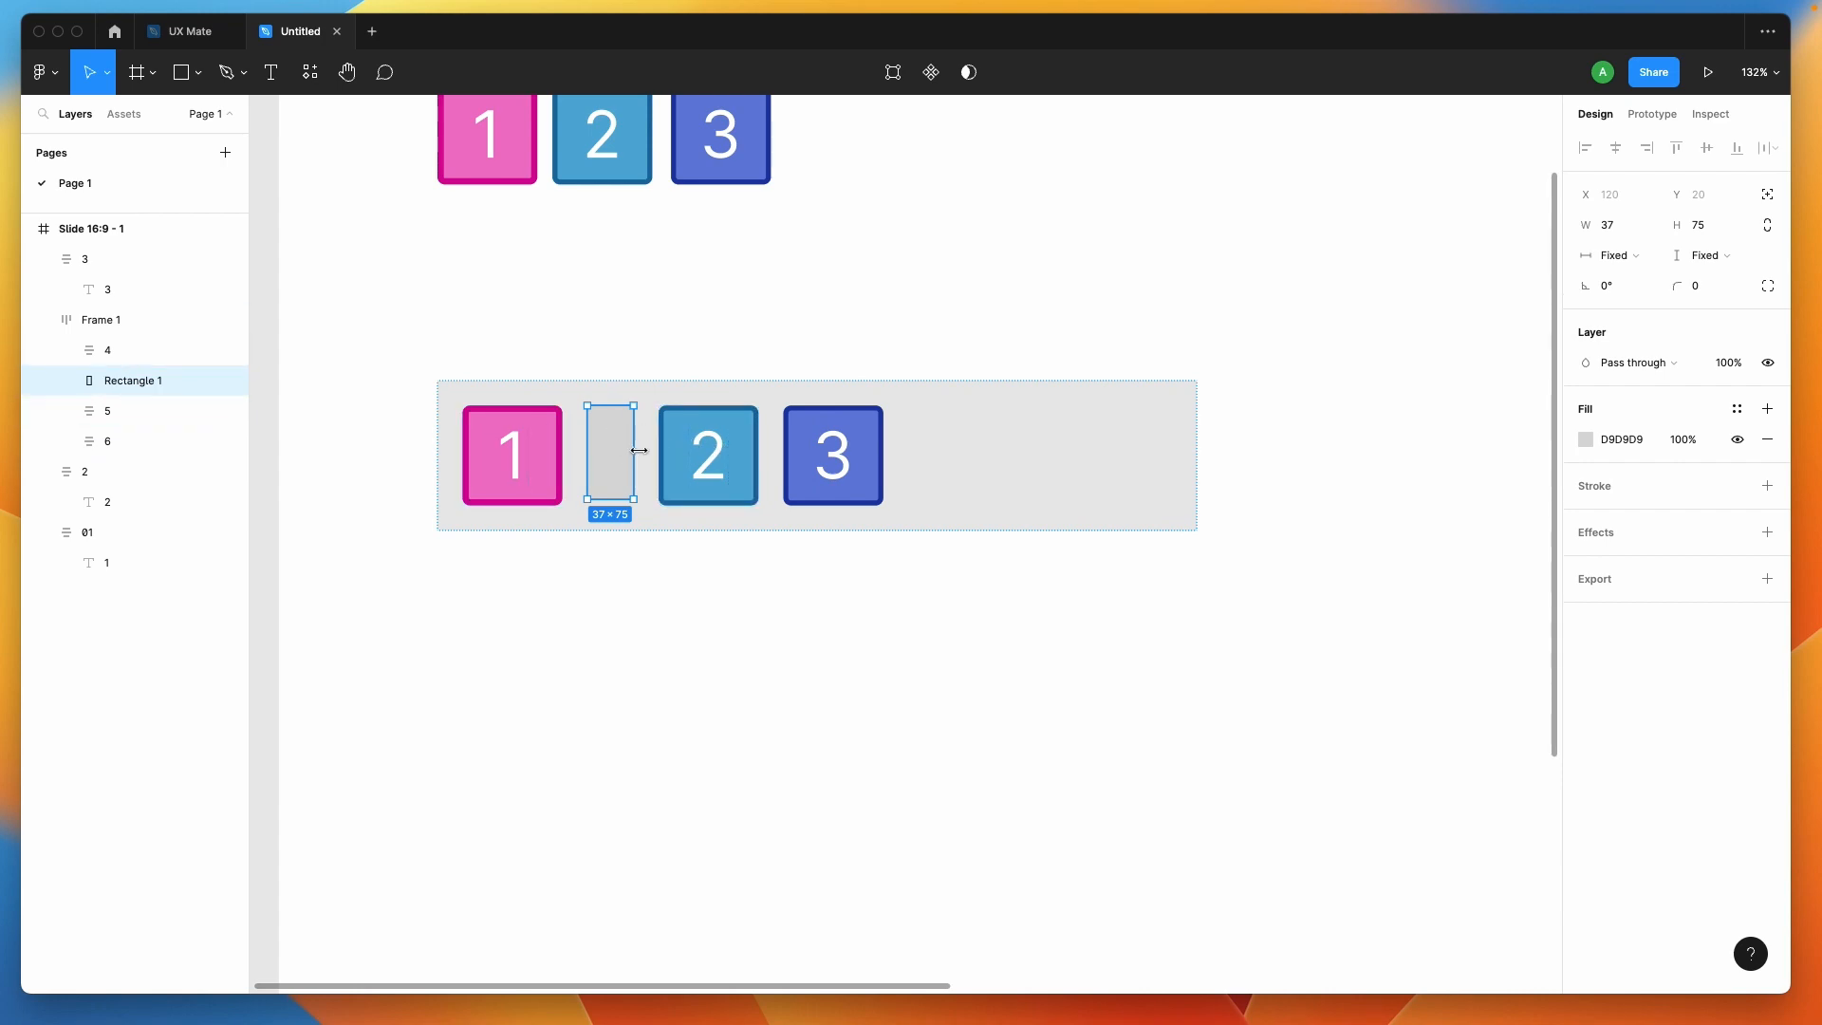
left_click_drag(638, 450, 916, 434)
left_click(769, 622)
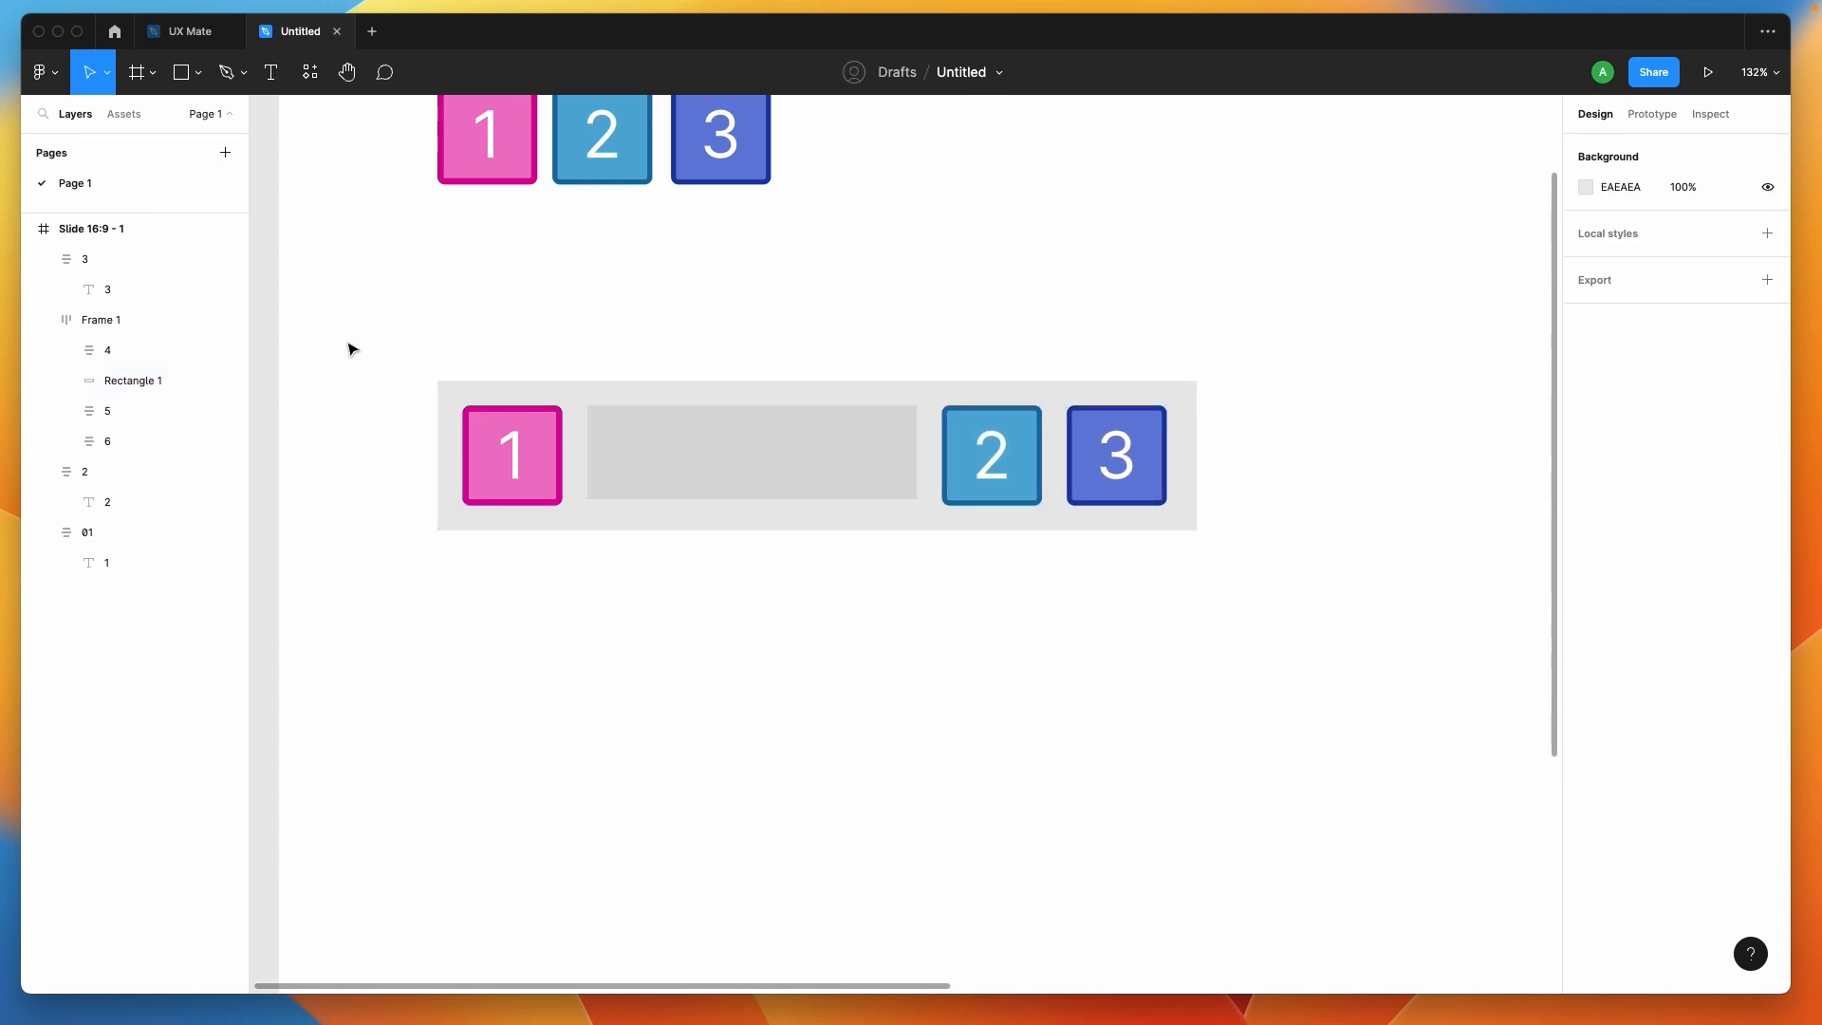
Recolor the rectangle between tiles 1 and 2 white by sampling the slide background
left_click(719, 456)
key("i")
left_click(759, 254)
left_click(619, 333)
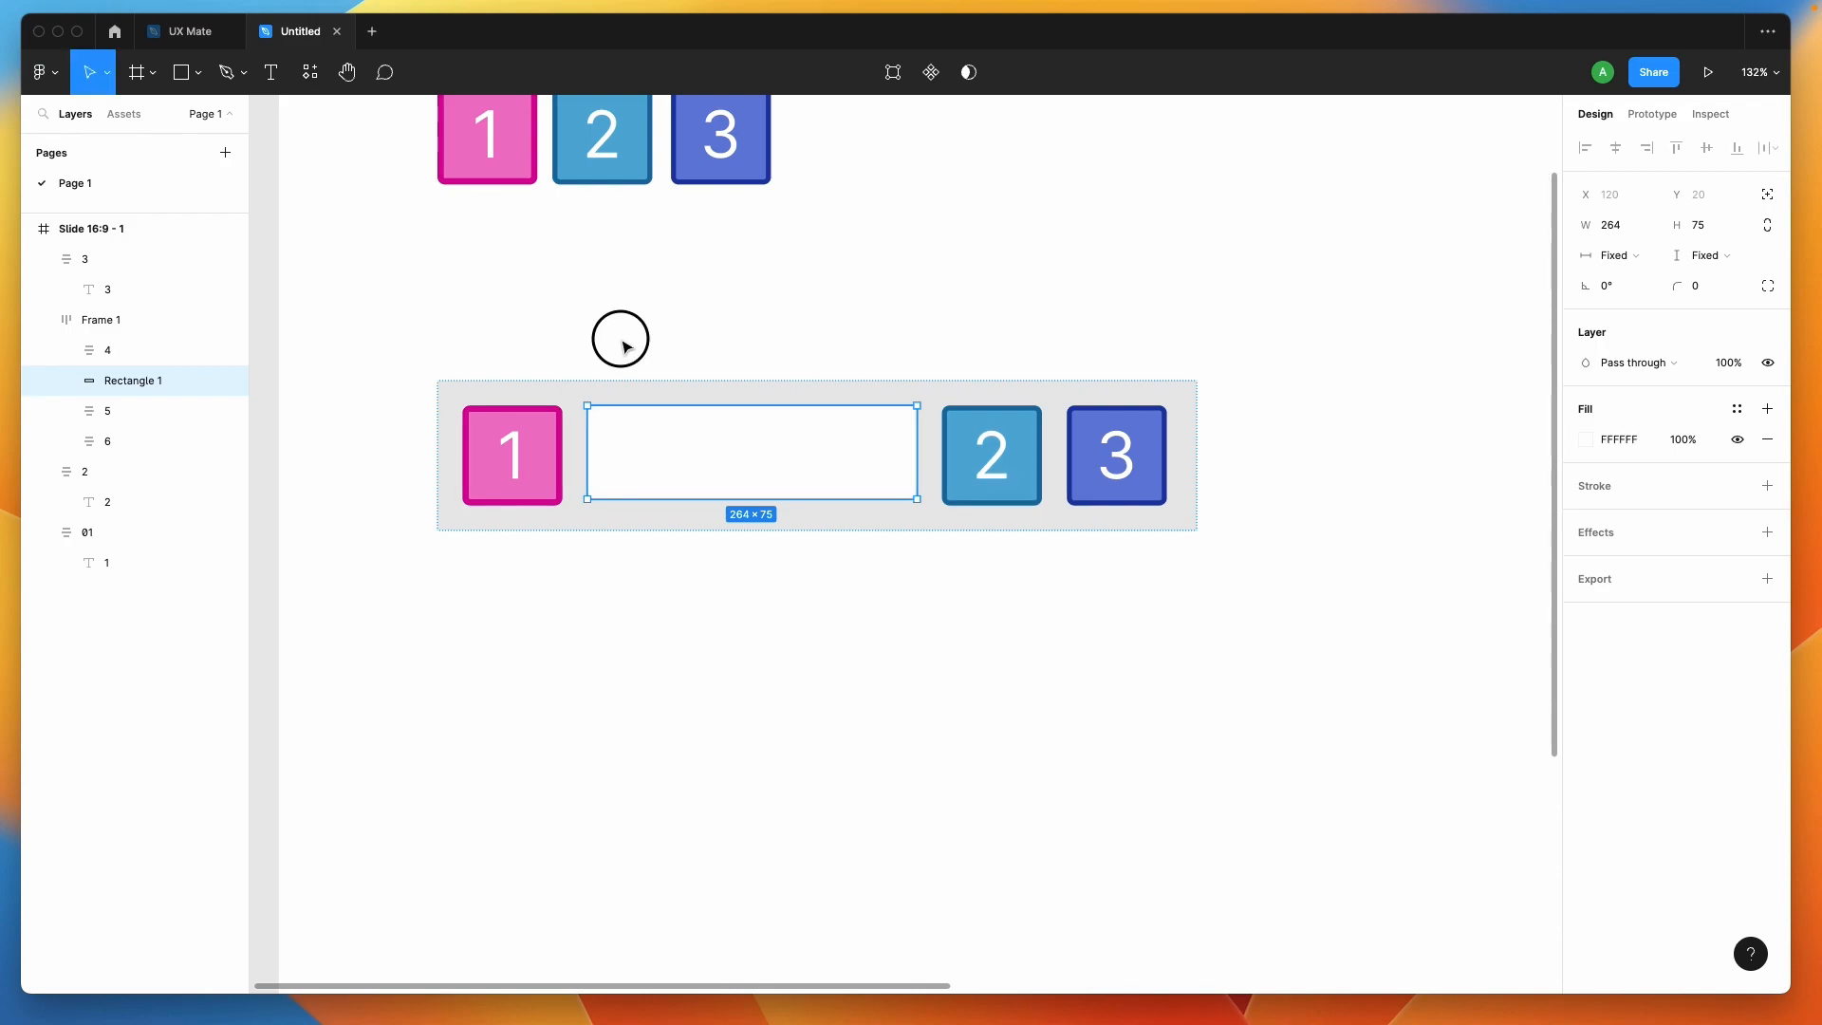
Widen the grey tile row's frame to about 708 and undo the resize
left_click(557, 383)
left_click_drag(1200, 473, 1321, 544)
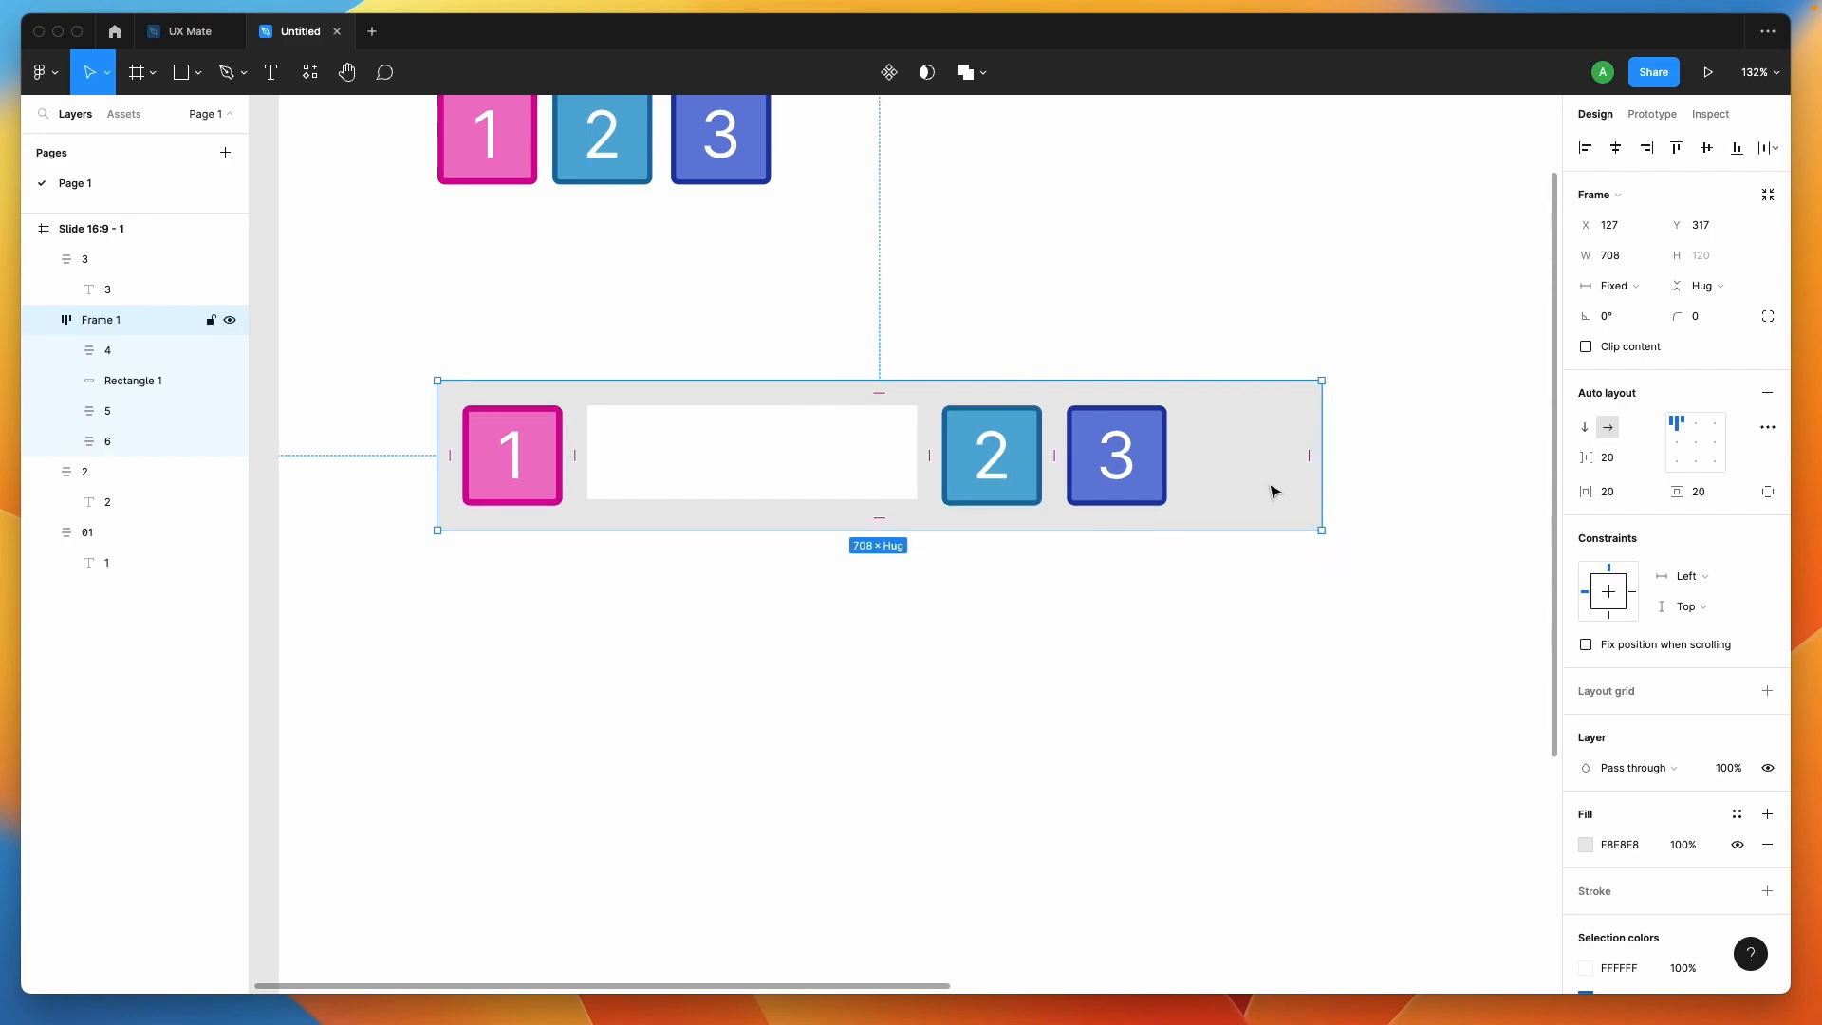
key("super+z")
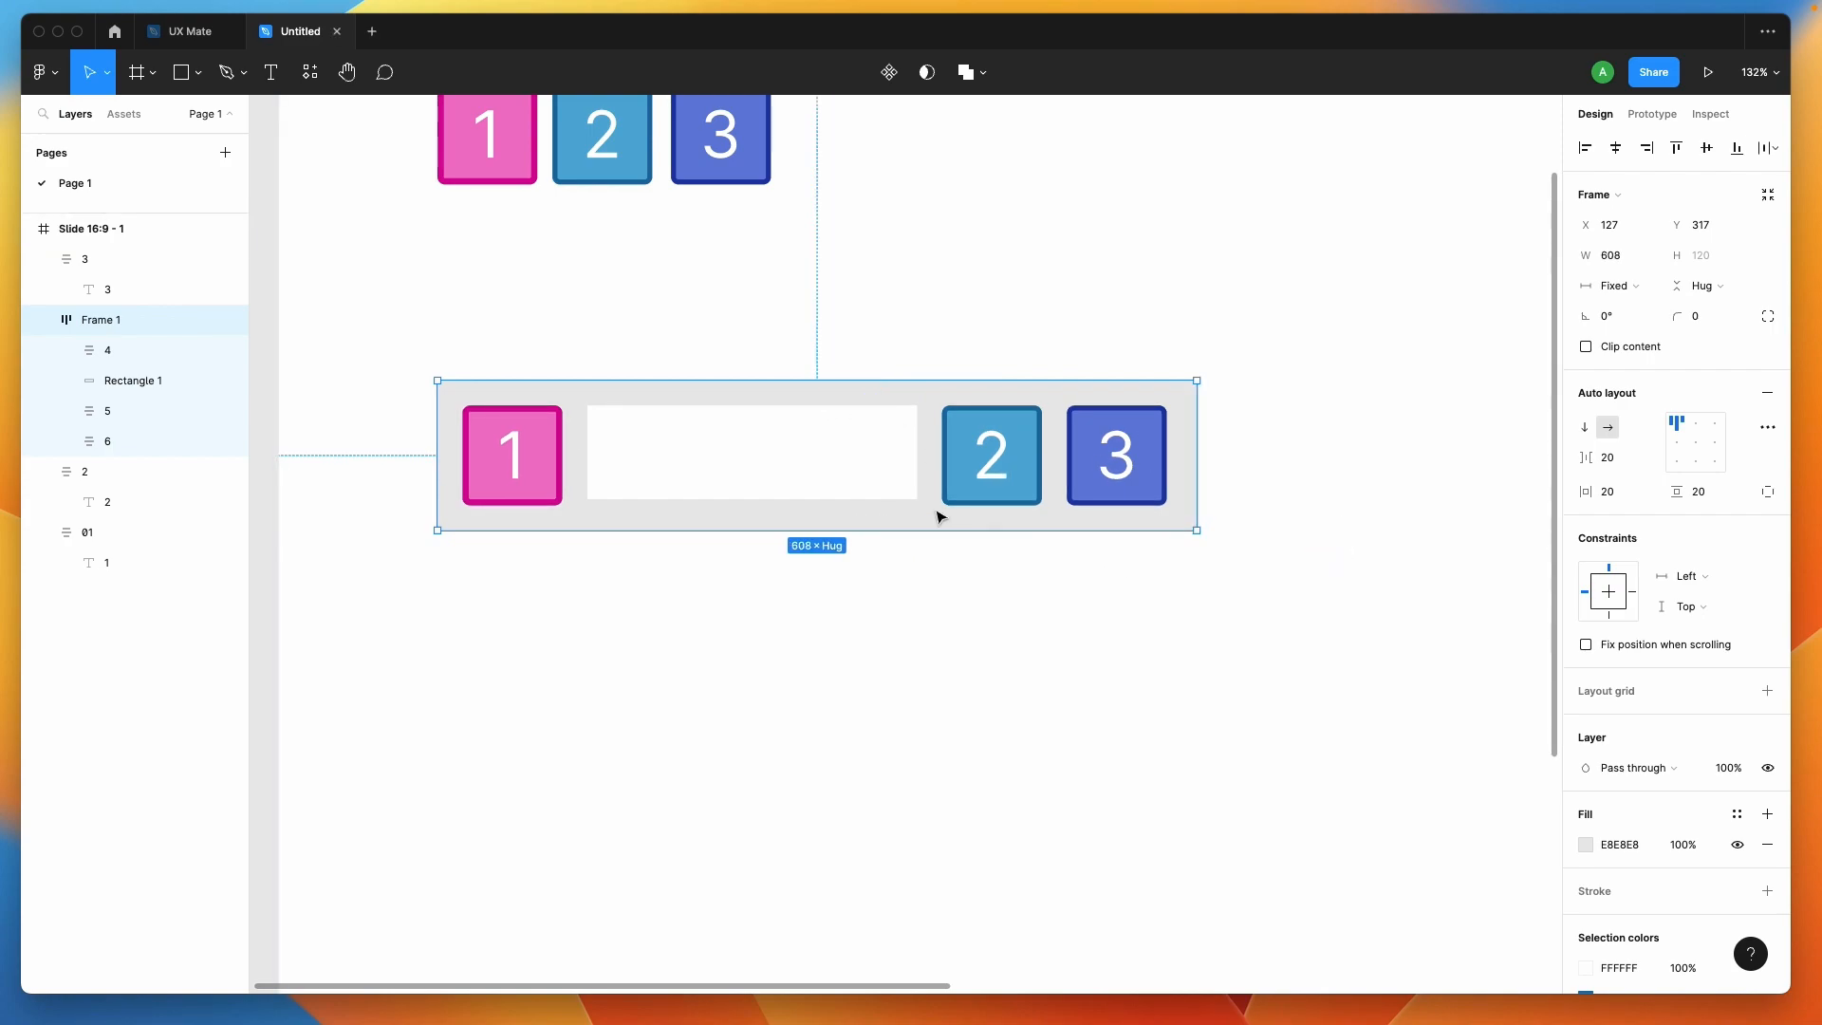
Set the white rectangle's horizontal resizing to Fill container
left_click(837, 469)
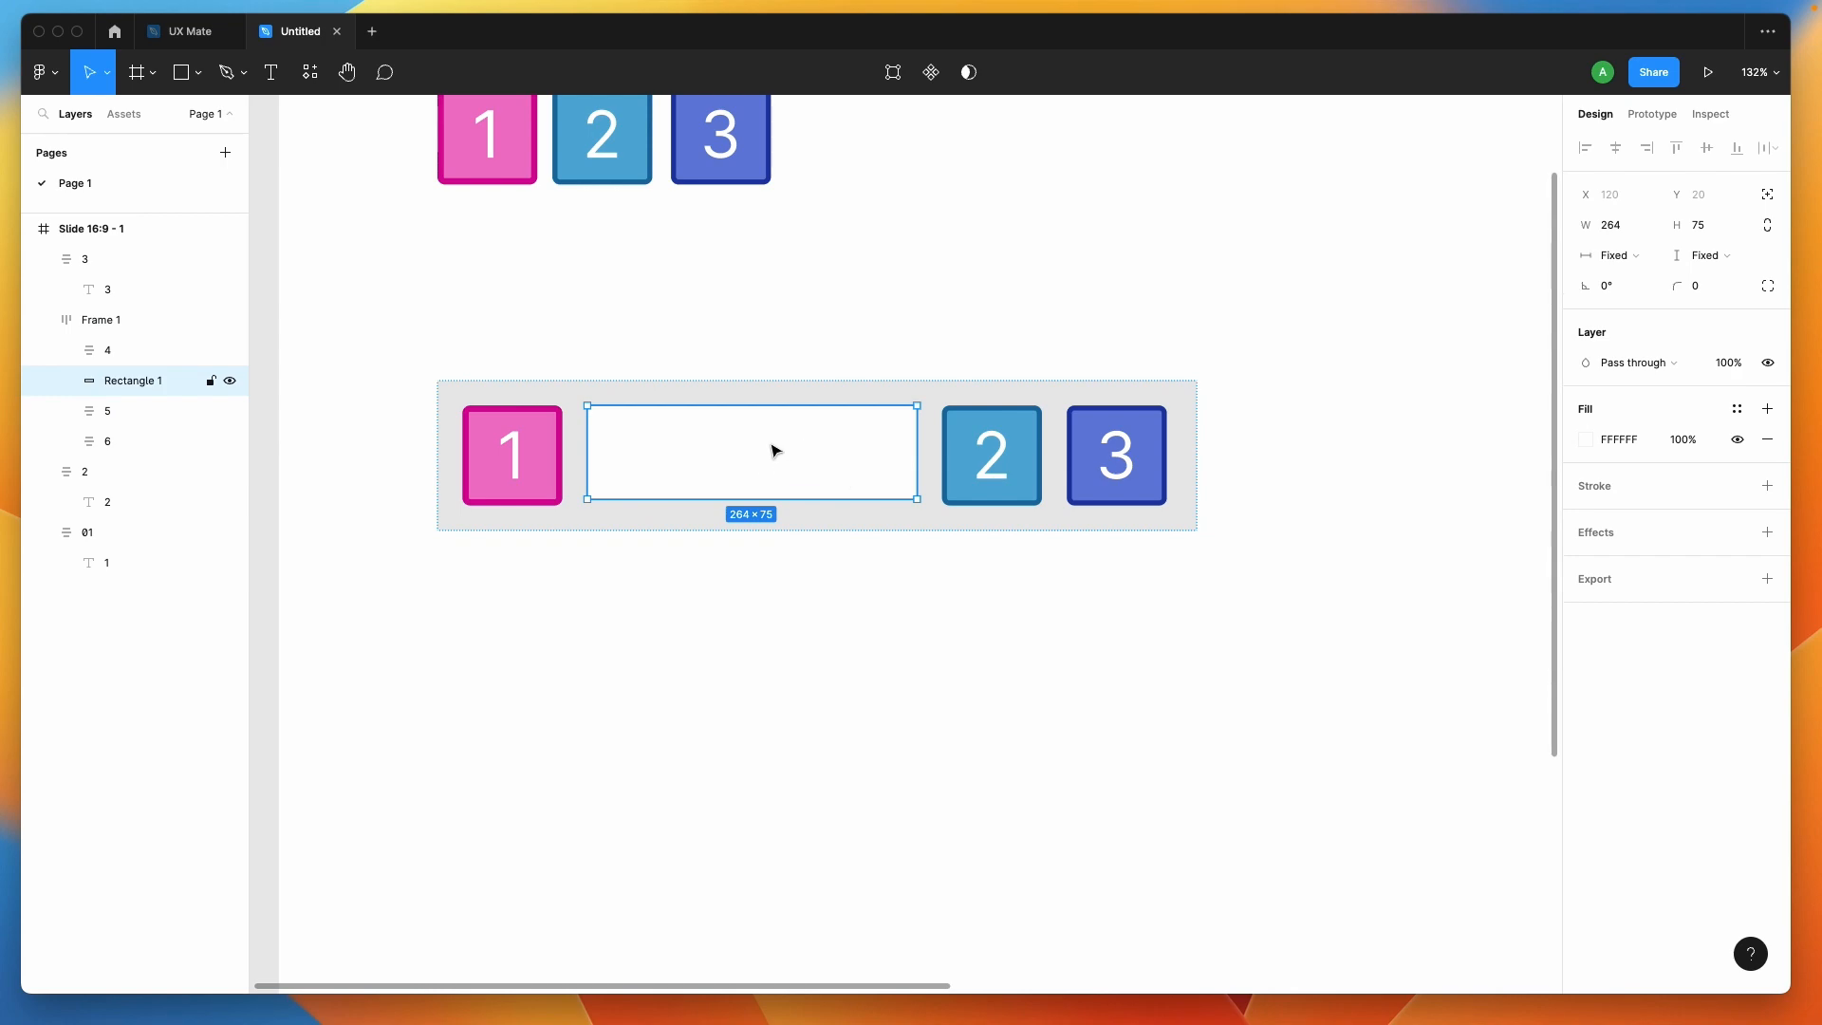
left_click(1632, 259)
left_click(1647, 277)
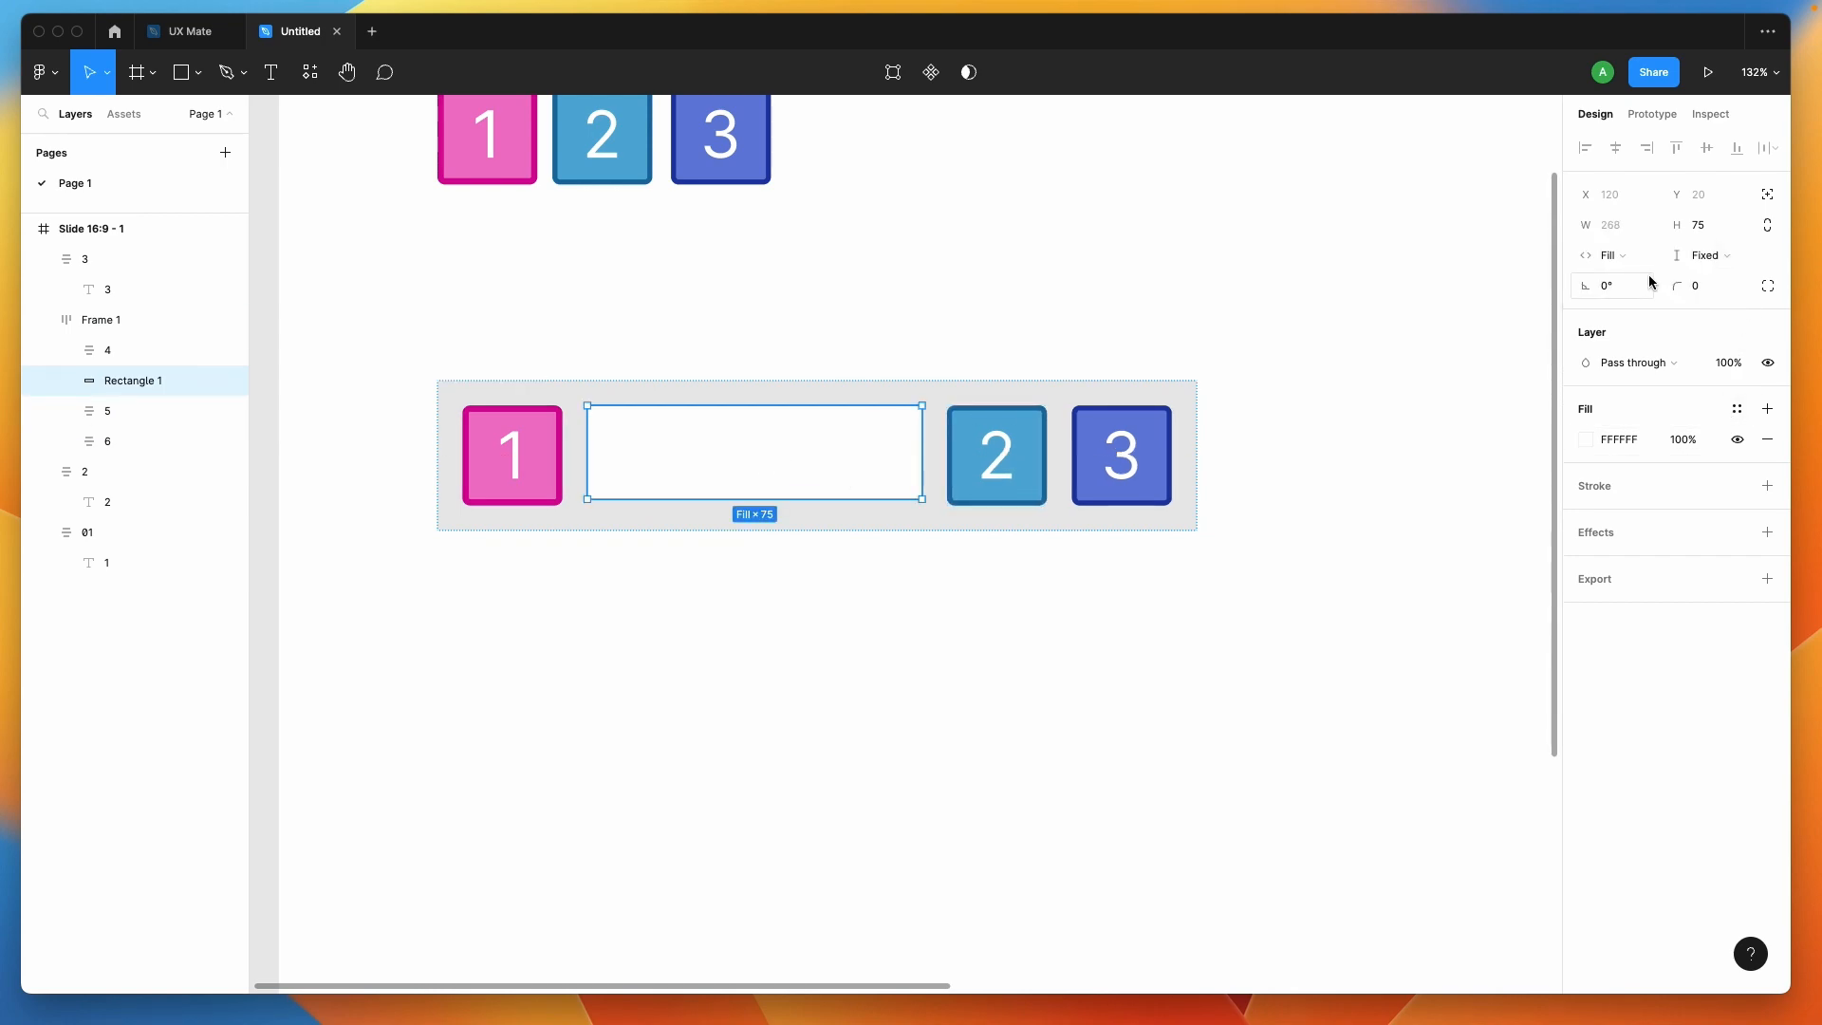
left_click(1050, 692)
Narrow the grey tile row's frame to about 542
left_click(496, 398)
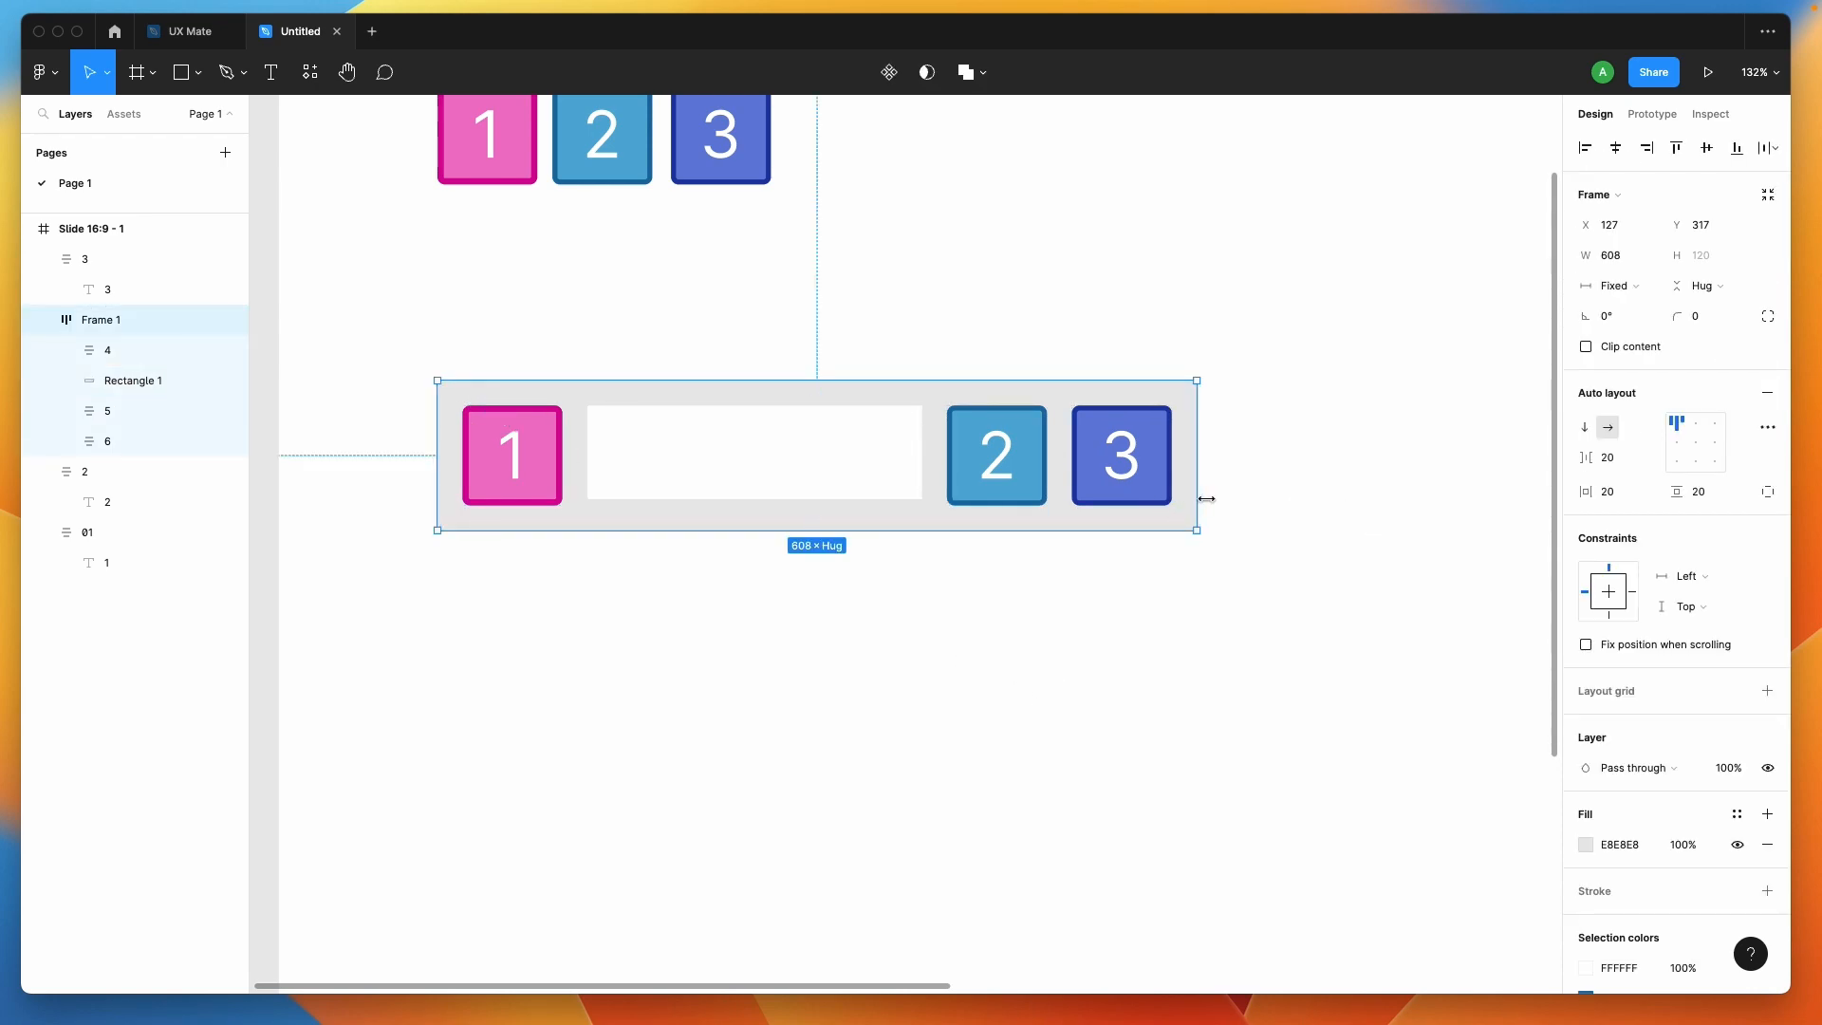
left_click_drag(1196, 504, 1115, 450)
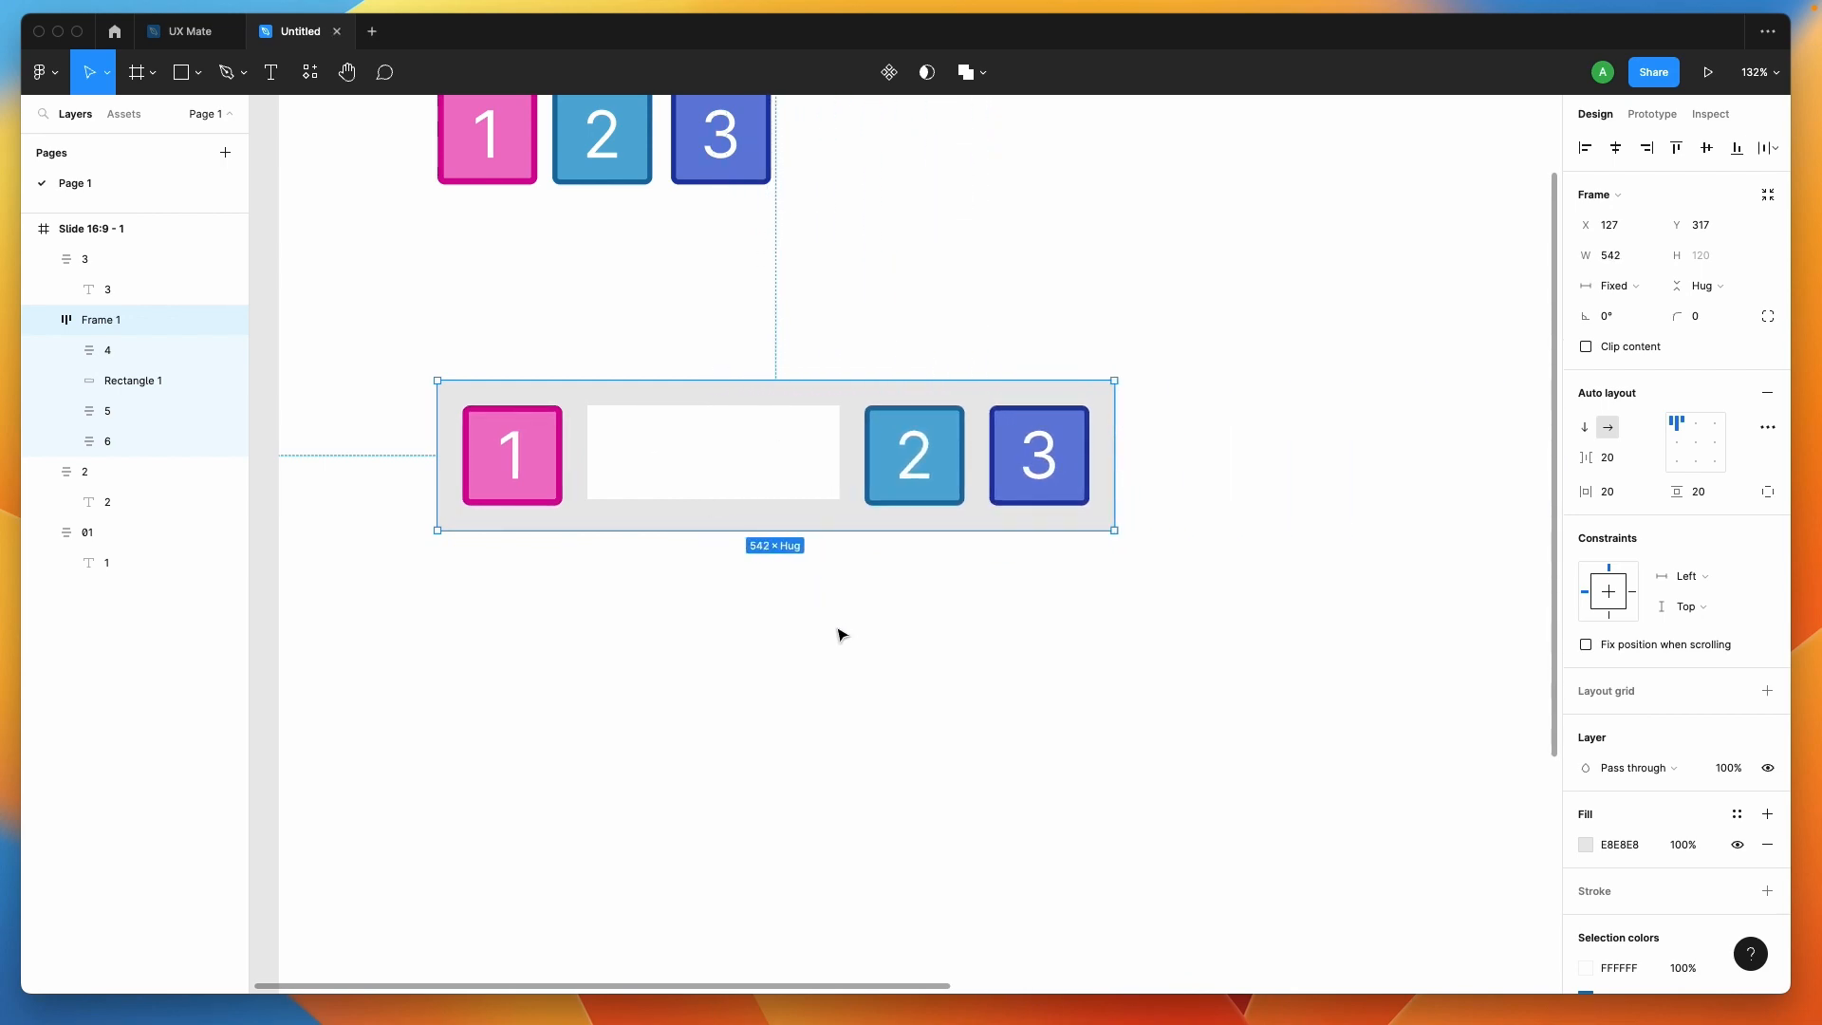
Widen the grey tile row's frame to about 775
scroll(839, 635, "down", 2)
scroll(839, 634, "right", 2)
scroll(838, 634, "down", 1)
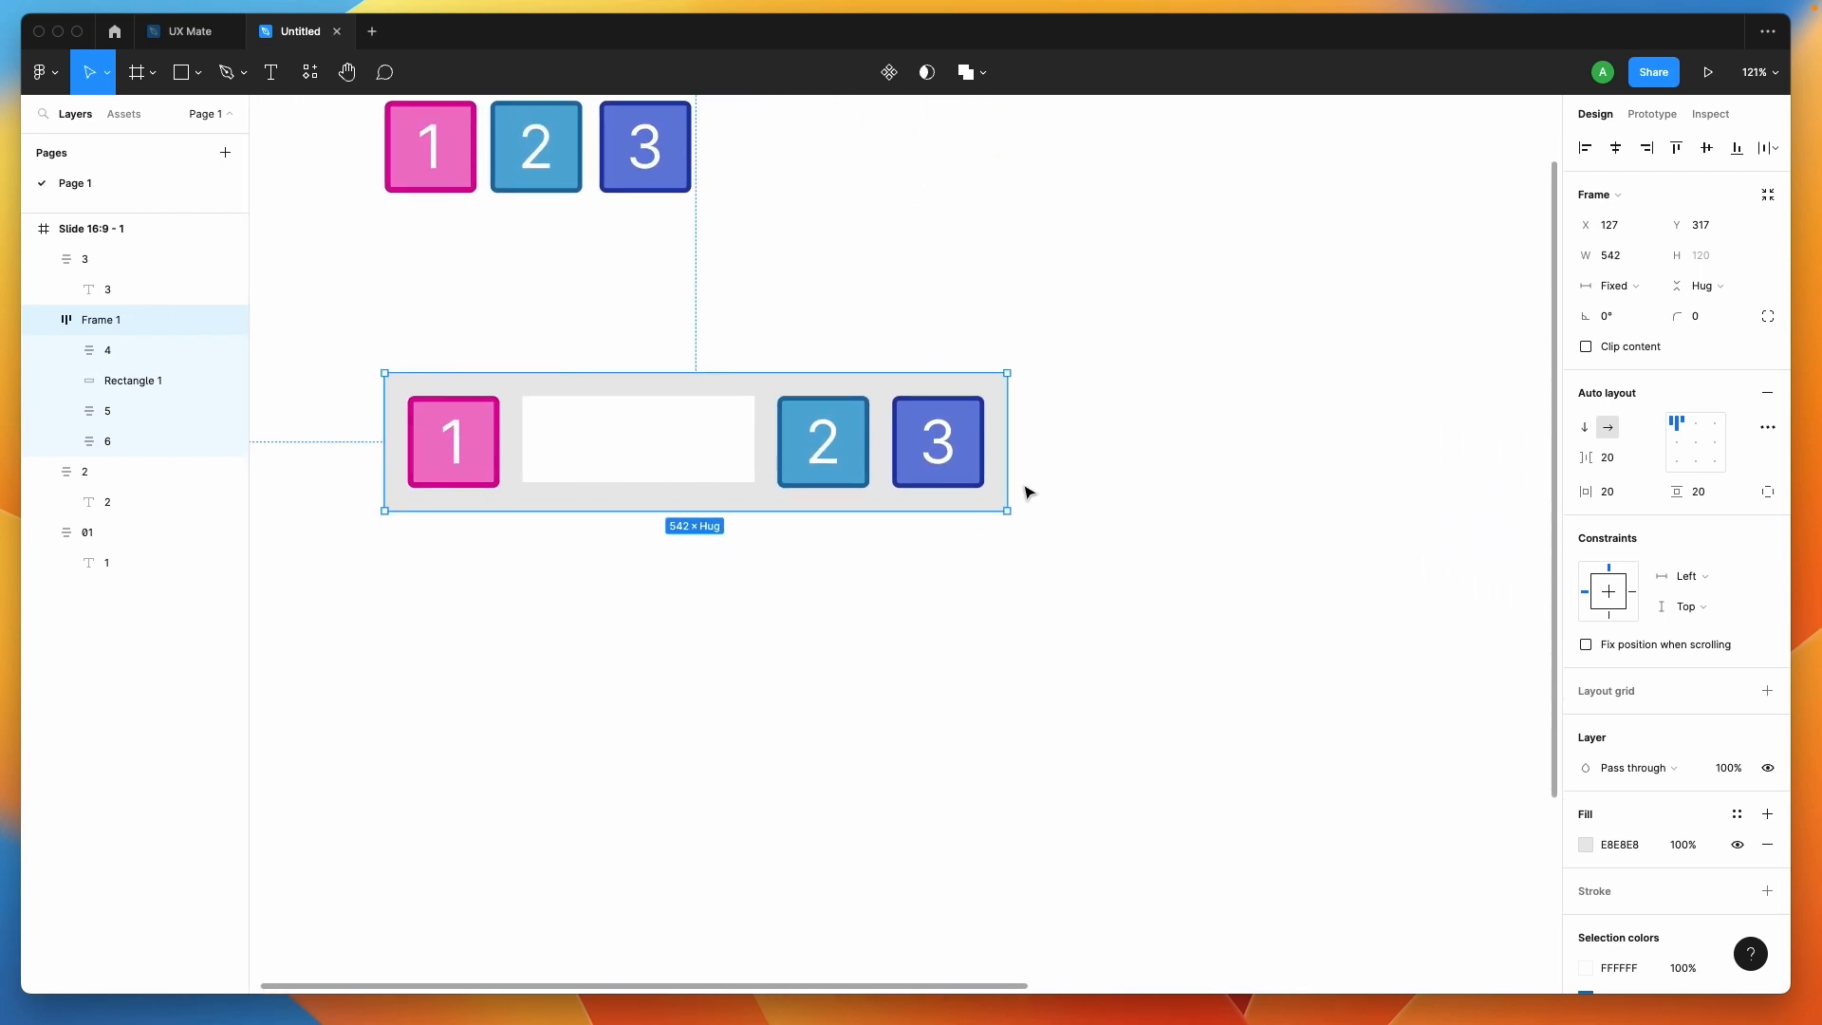
left_click_drag(1008, 482, 1048, 444)
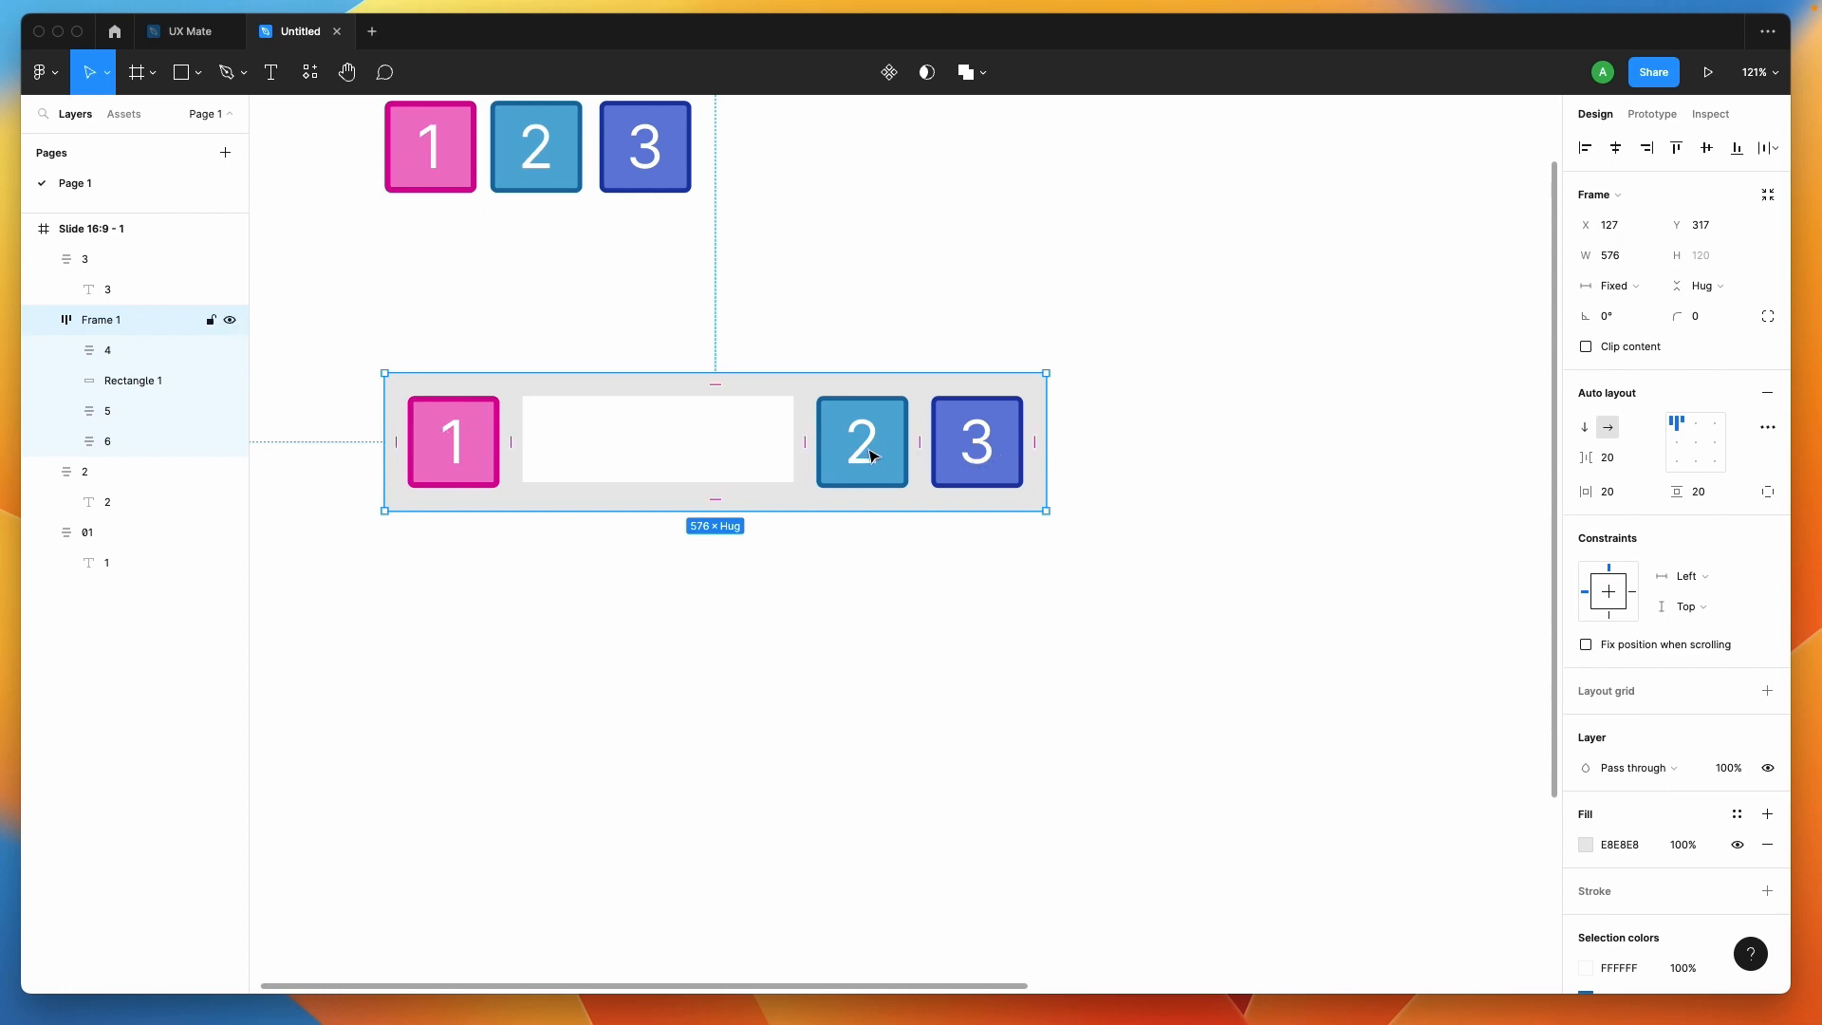
left_click_drag(1050, 474, 1105, 493)
scroll(806, 651, "left", 2)
scroll(806, 651, "down", 1)
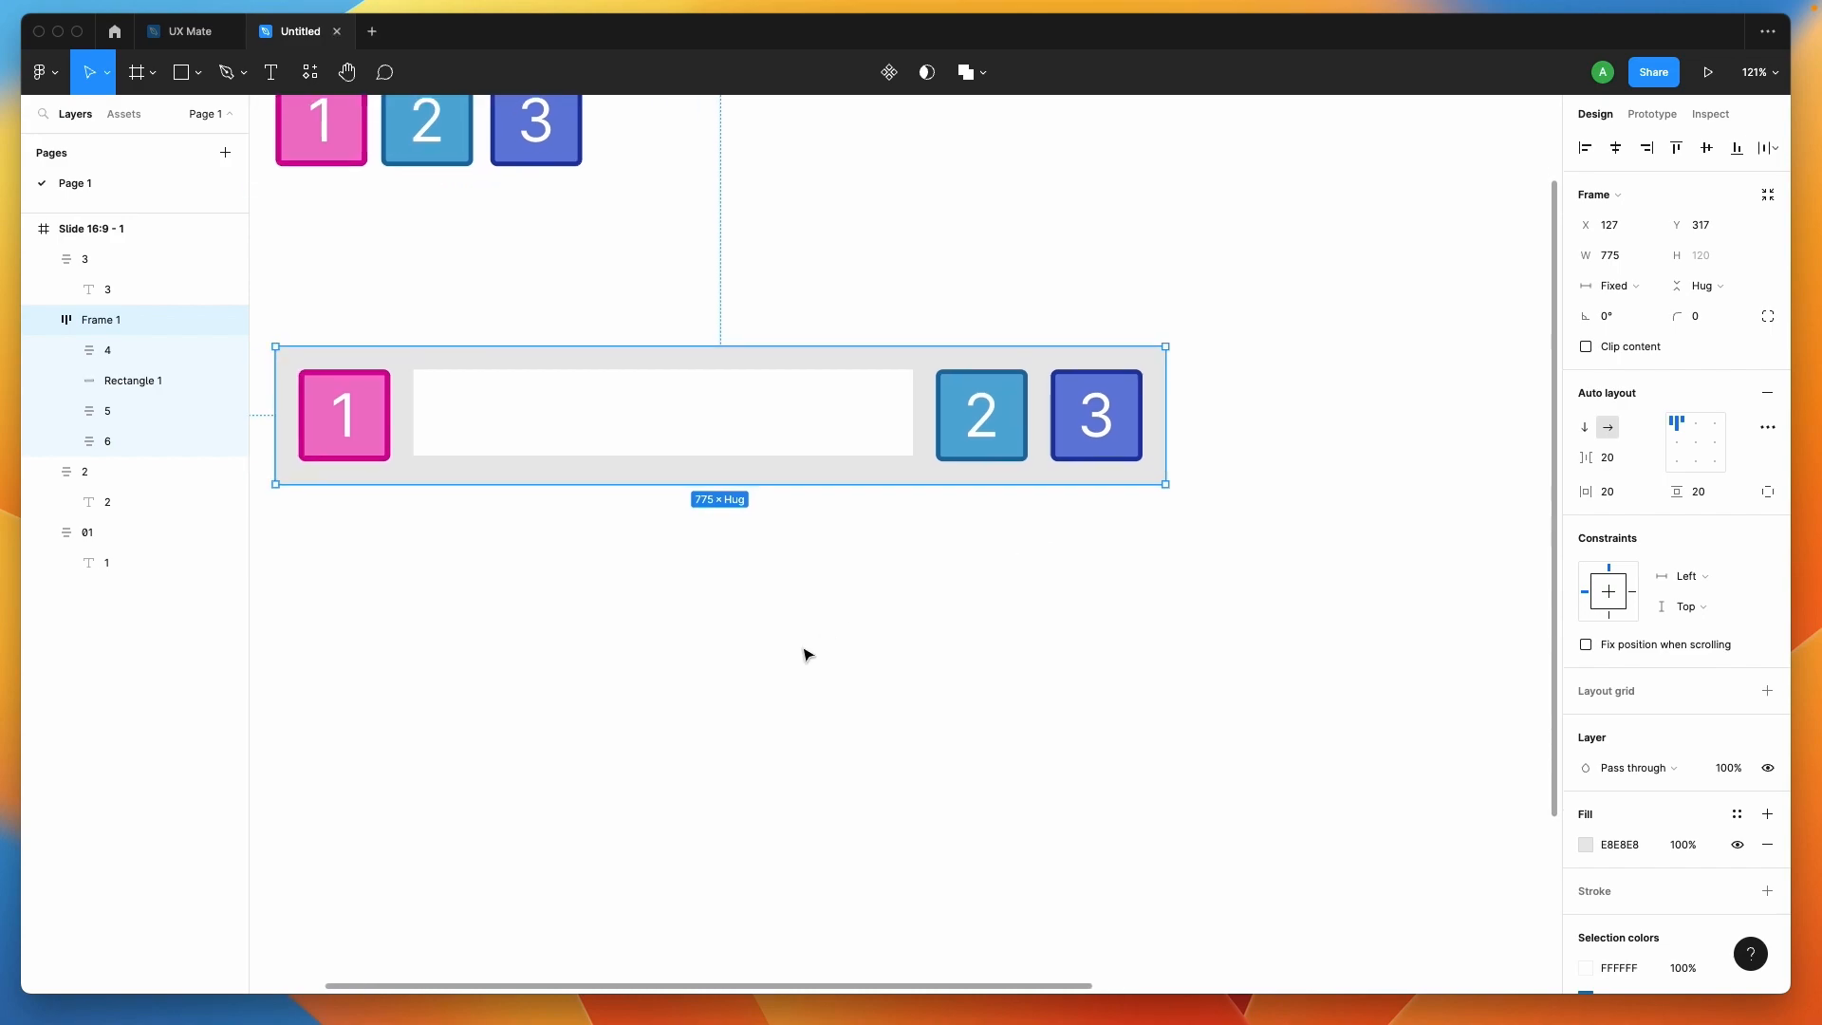
left_click(803, 647)
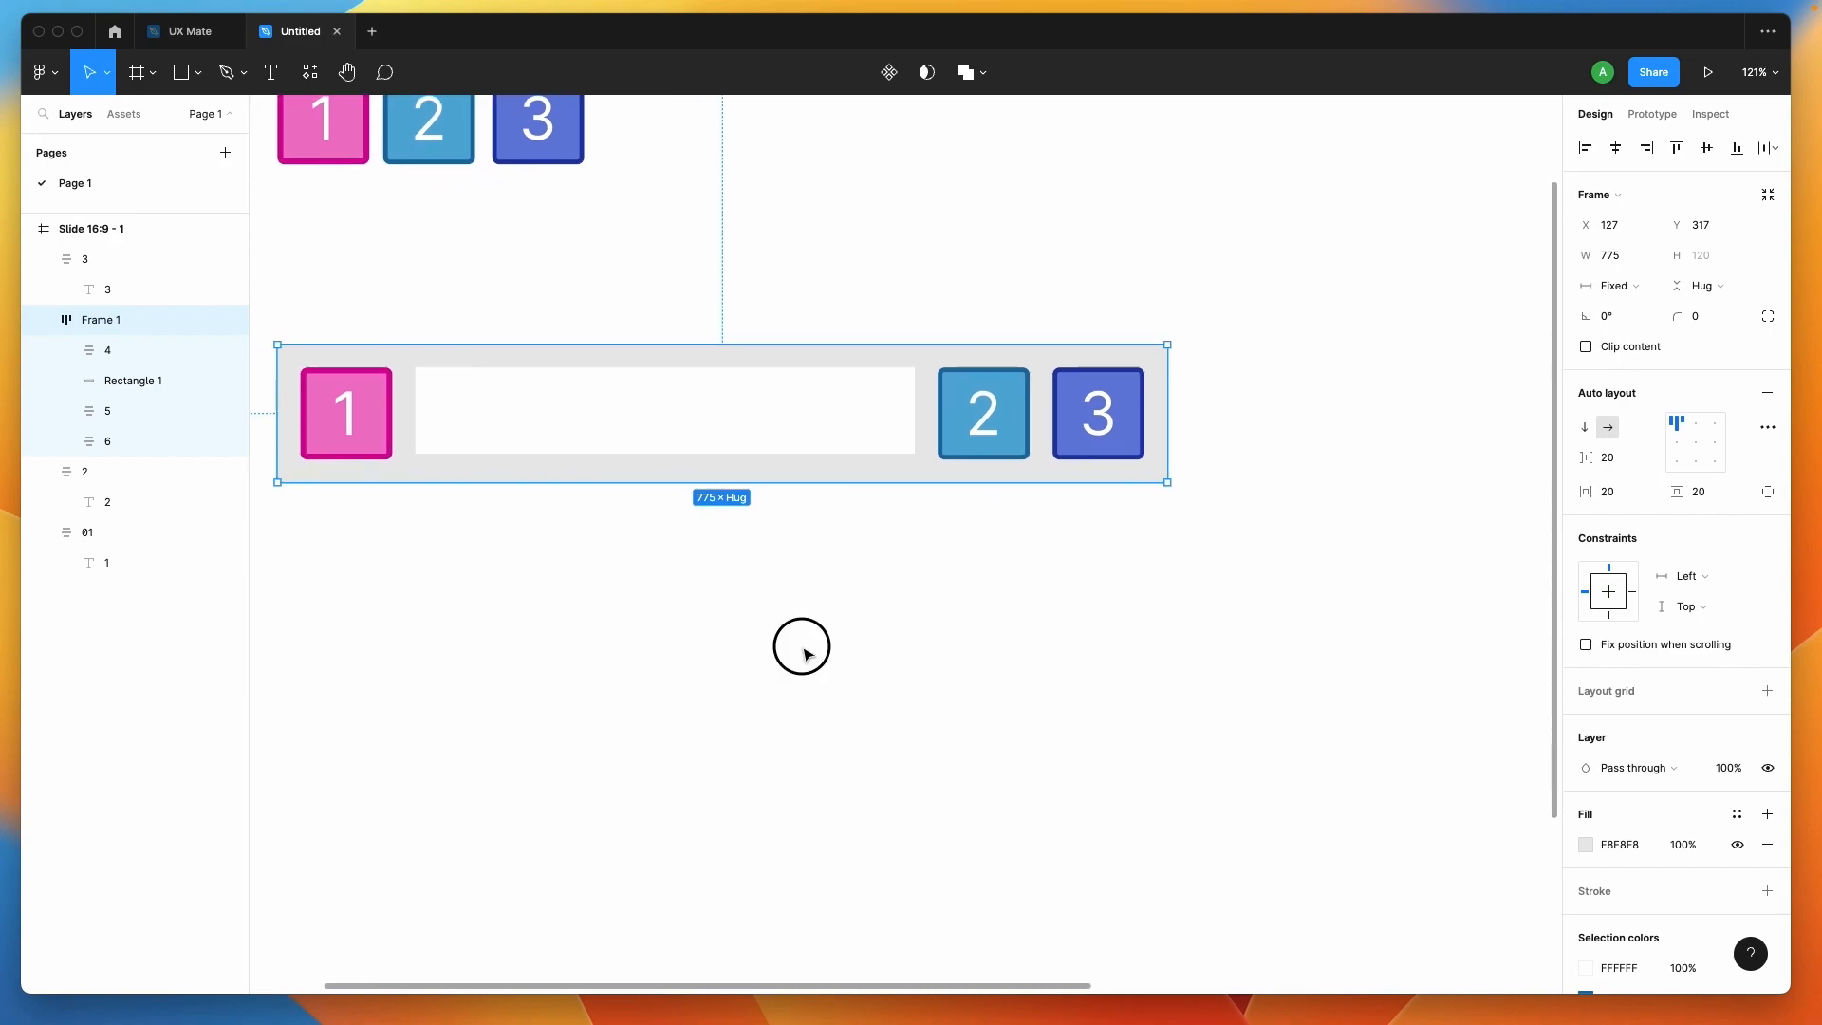
Set the fill opacity of the white rectangle between tiles 1 and 2 to 0%
left_click(579, 415)
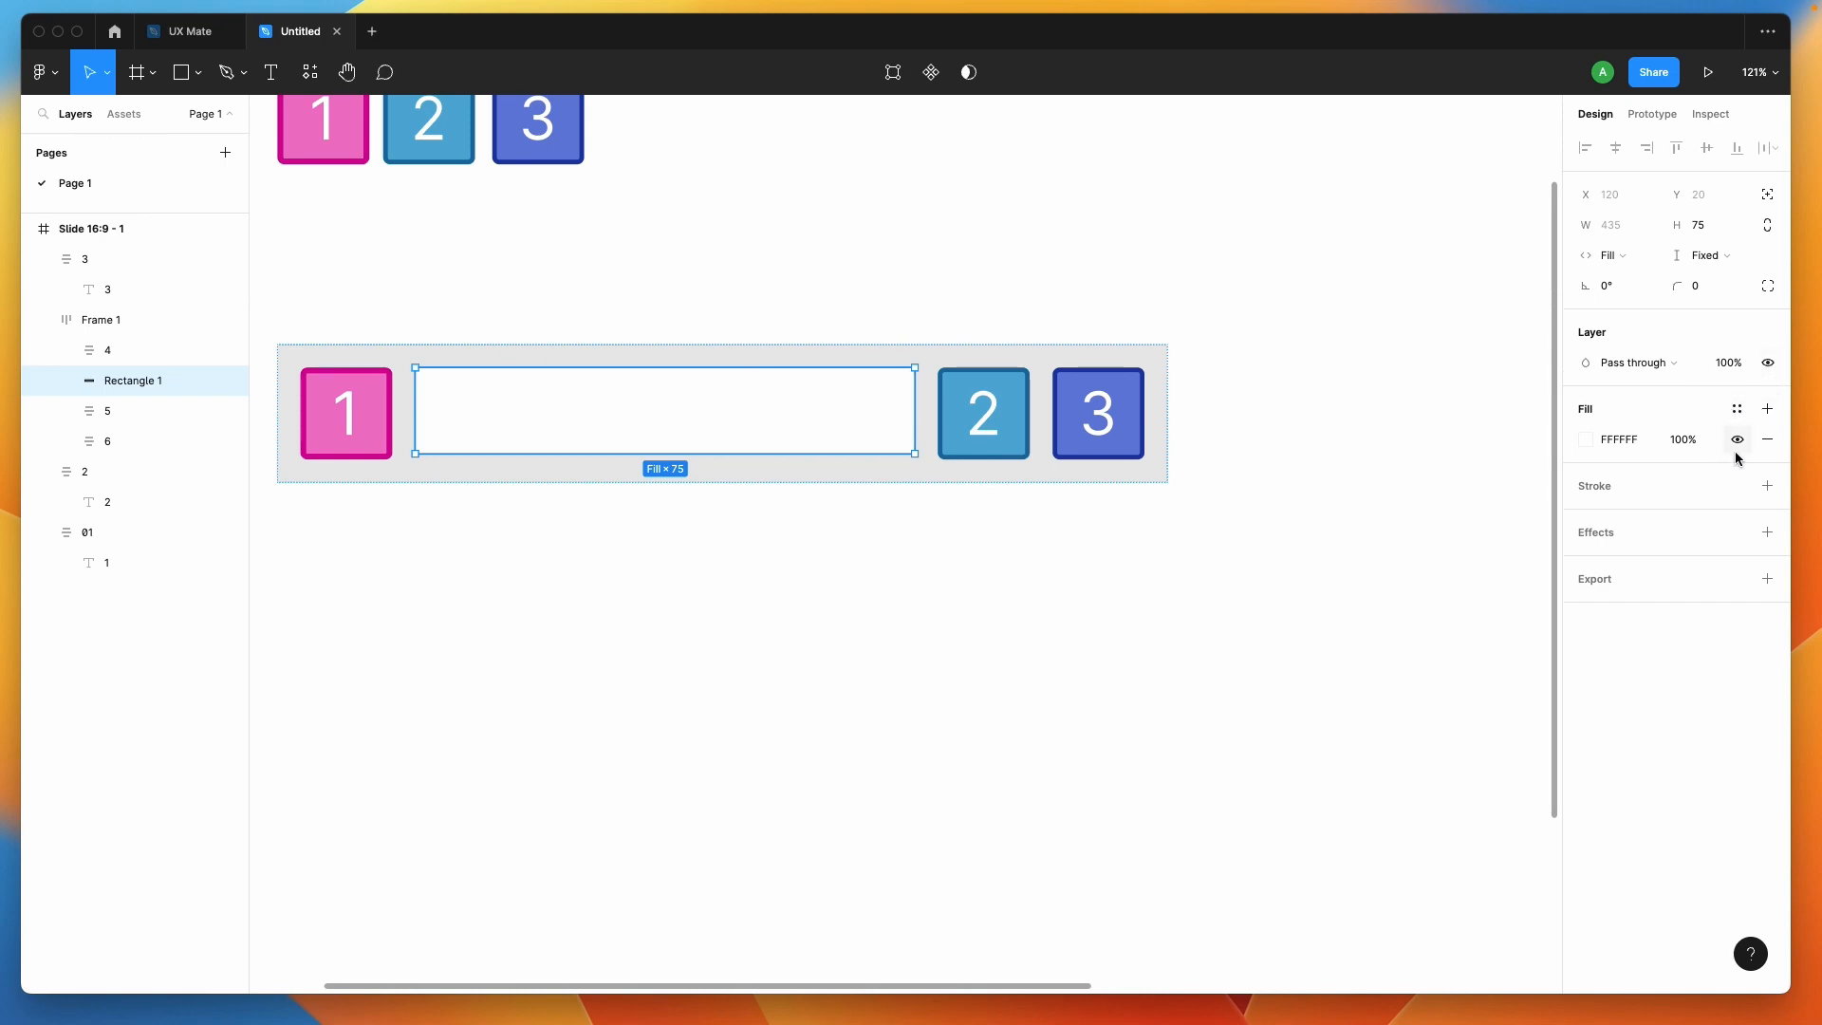
left_click(1698, 442)
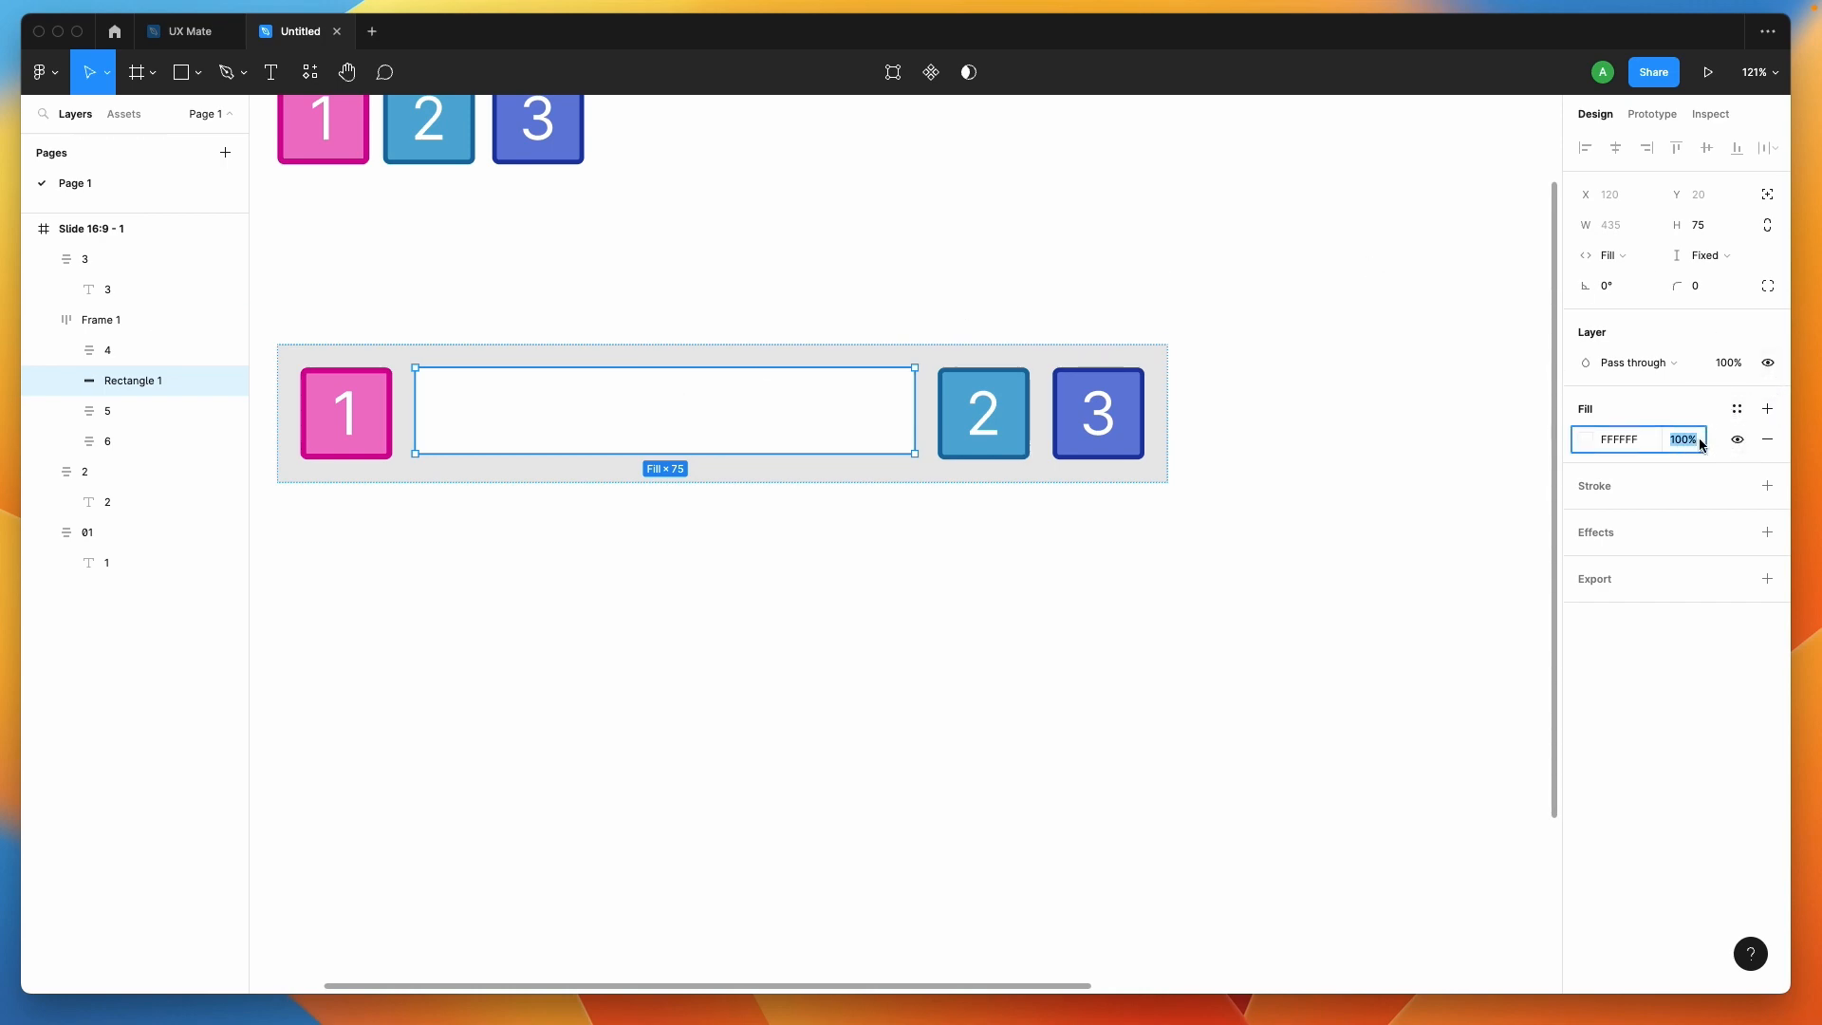
type("0")
key("Return")
left_click(760, 585)
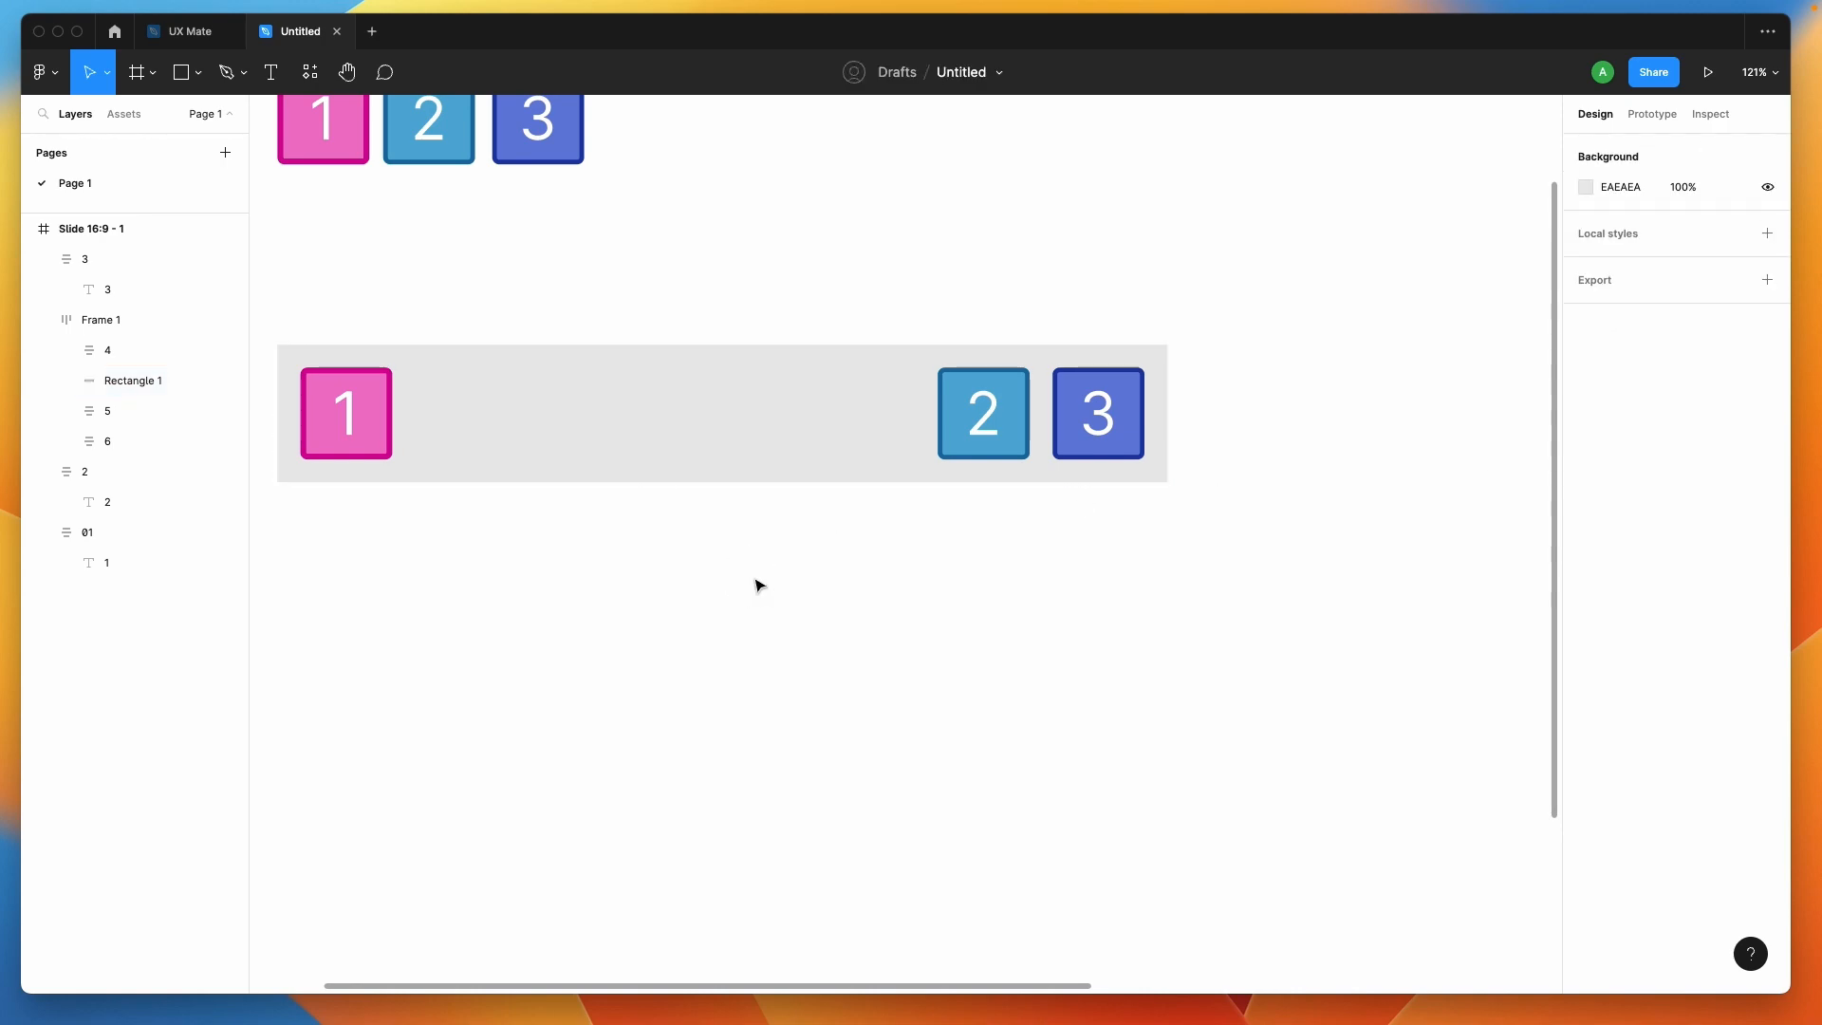
left_click(712, 435)
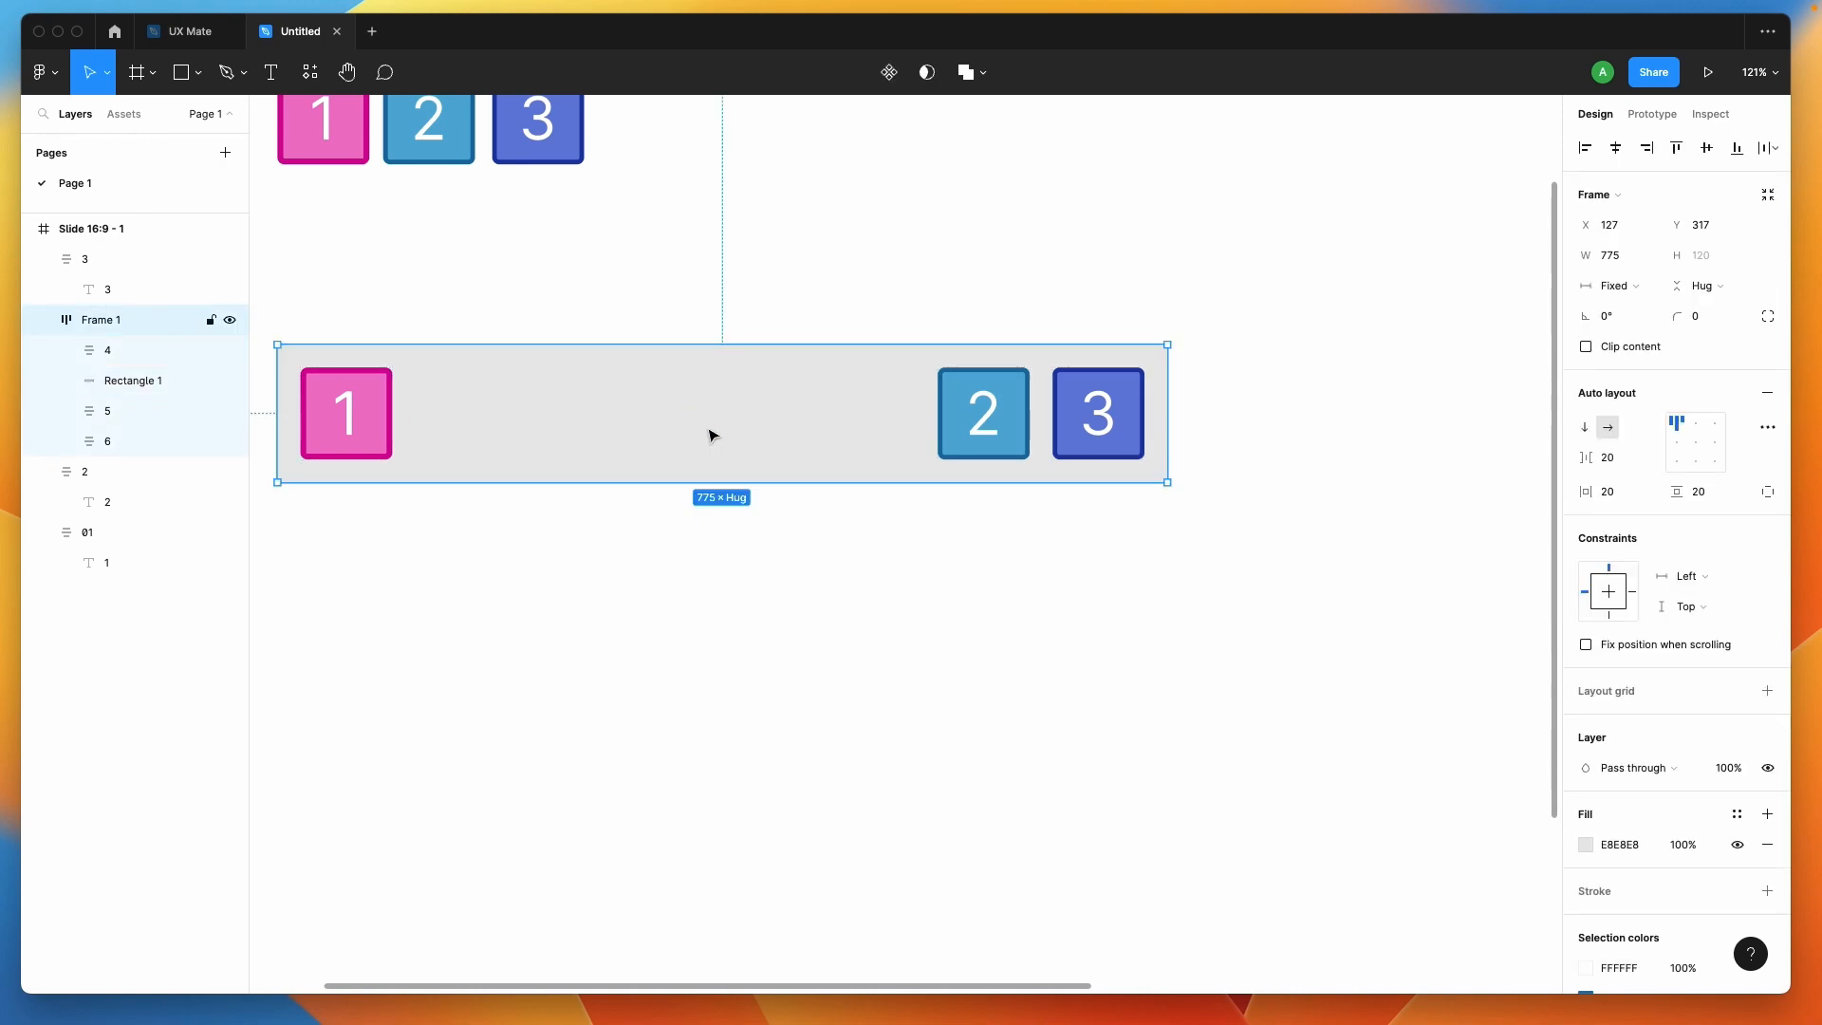
left_click(783, 710)
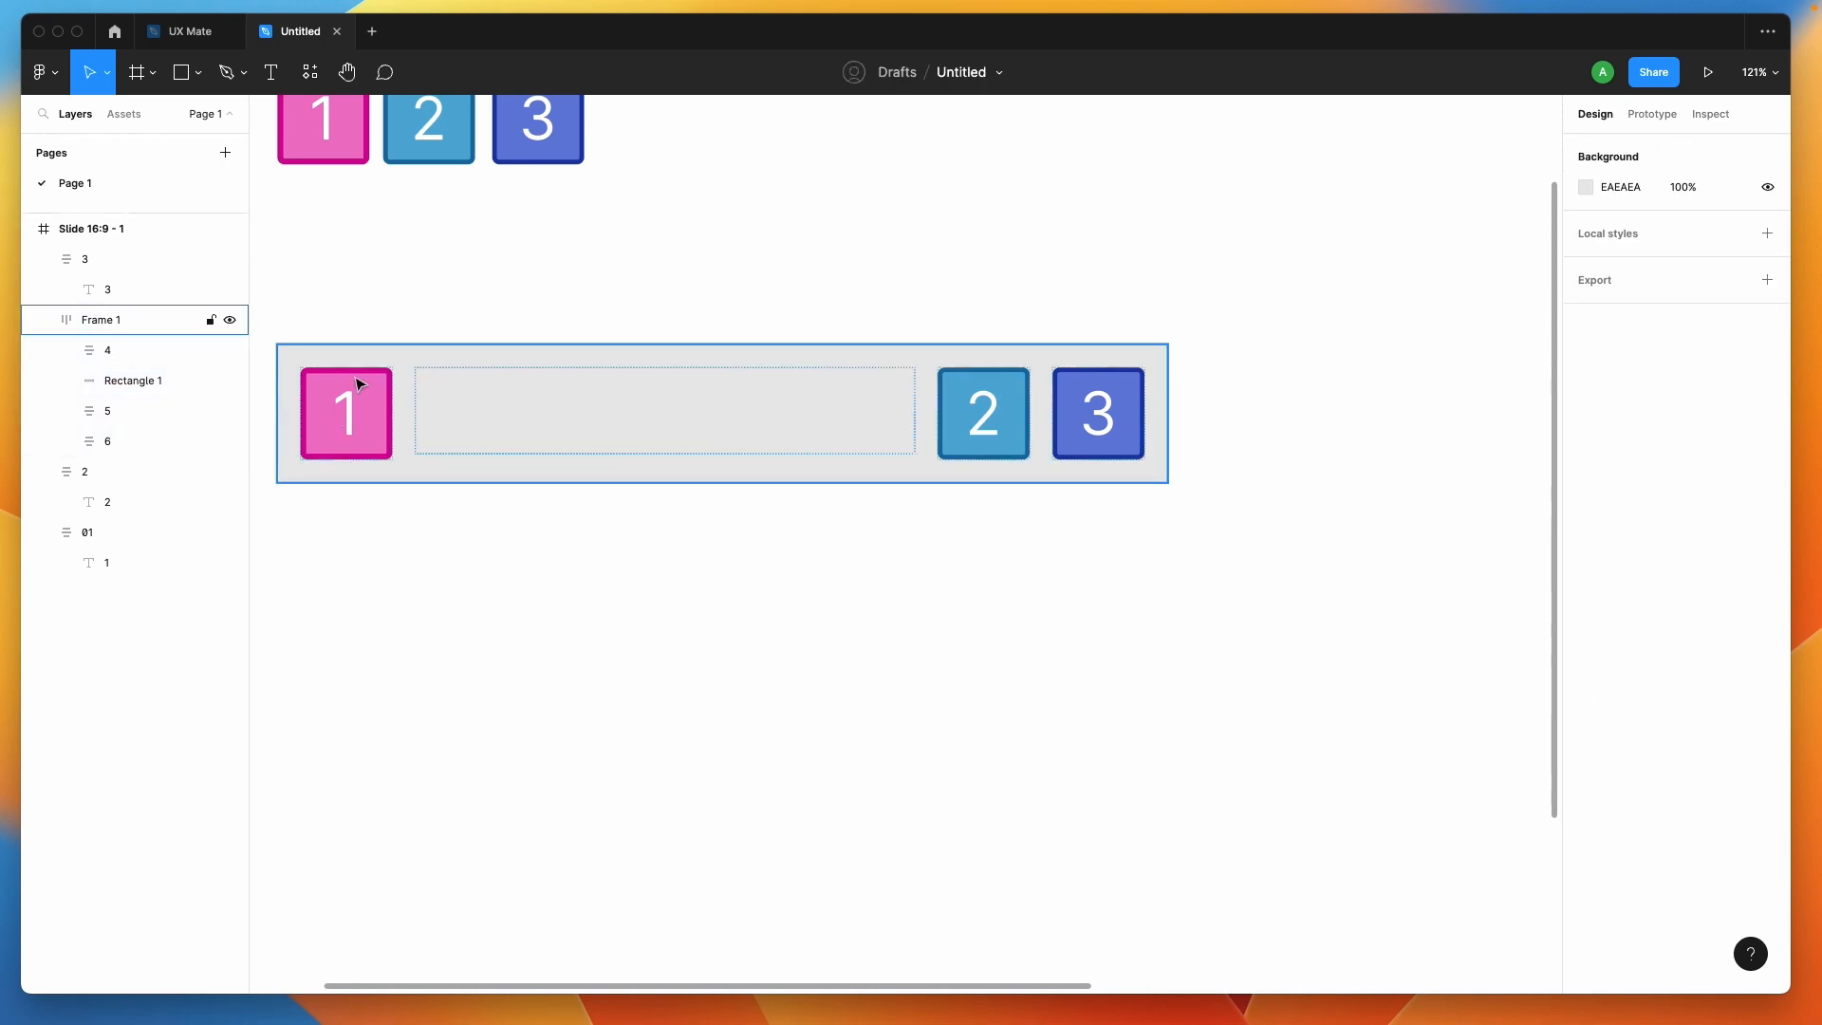
Set the spacer rectangle's layer opacity to 0%, and restore both its fill and layer opacity to 100%
left_click(138, 381)
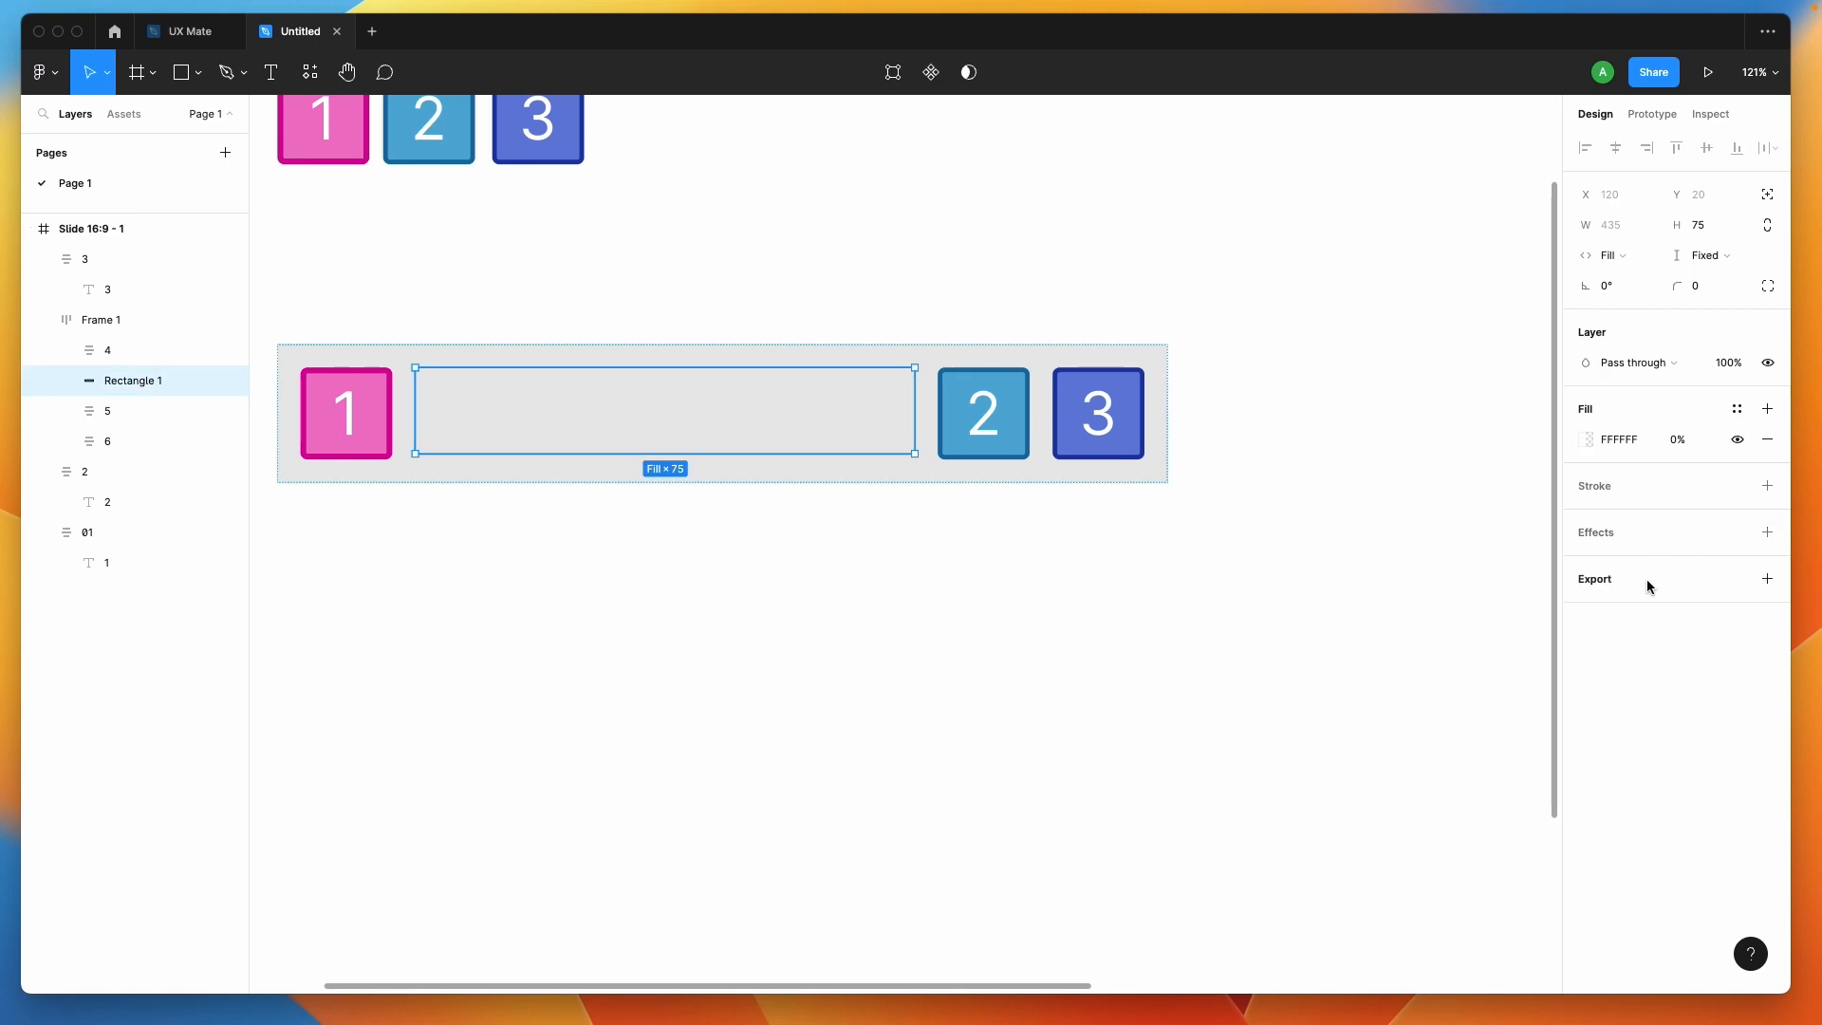
key("0")
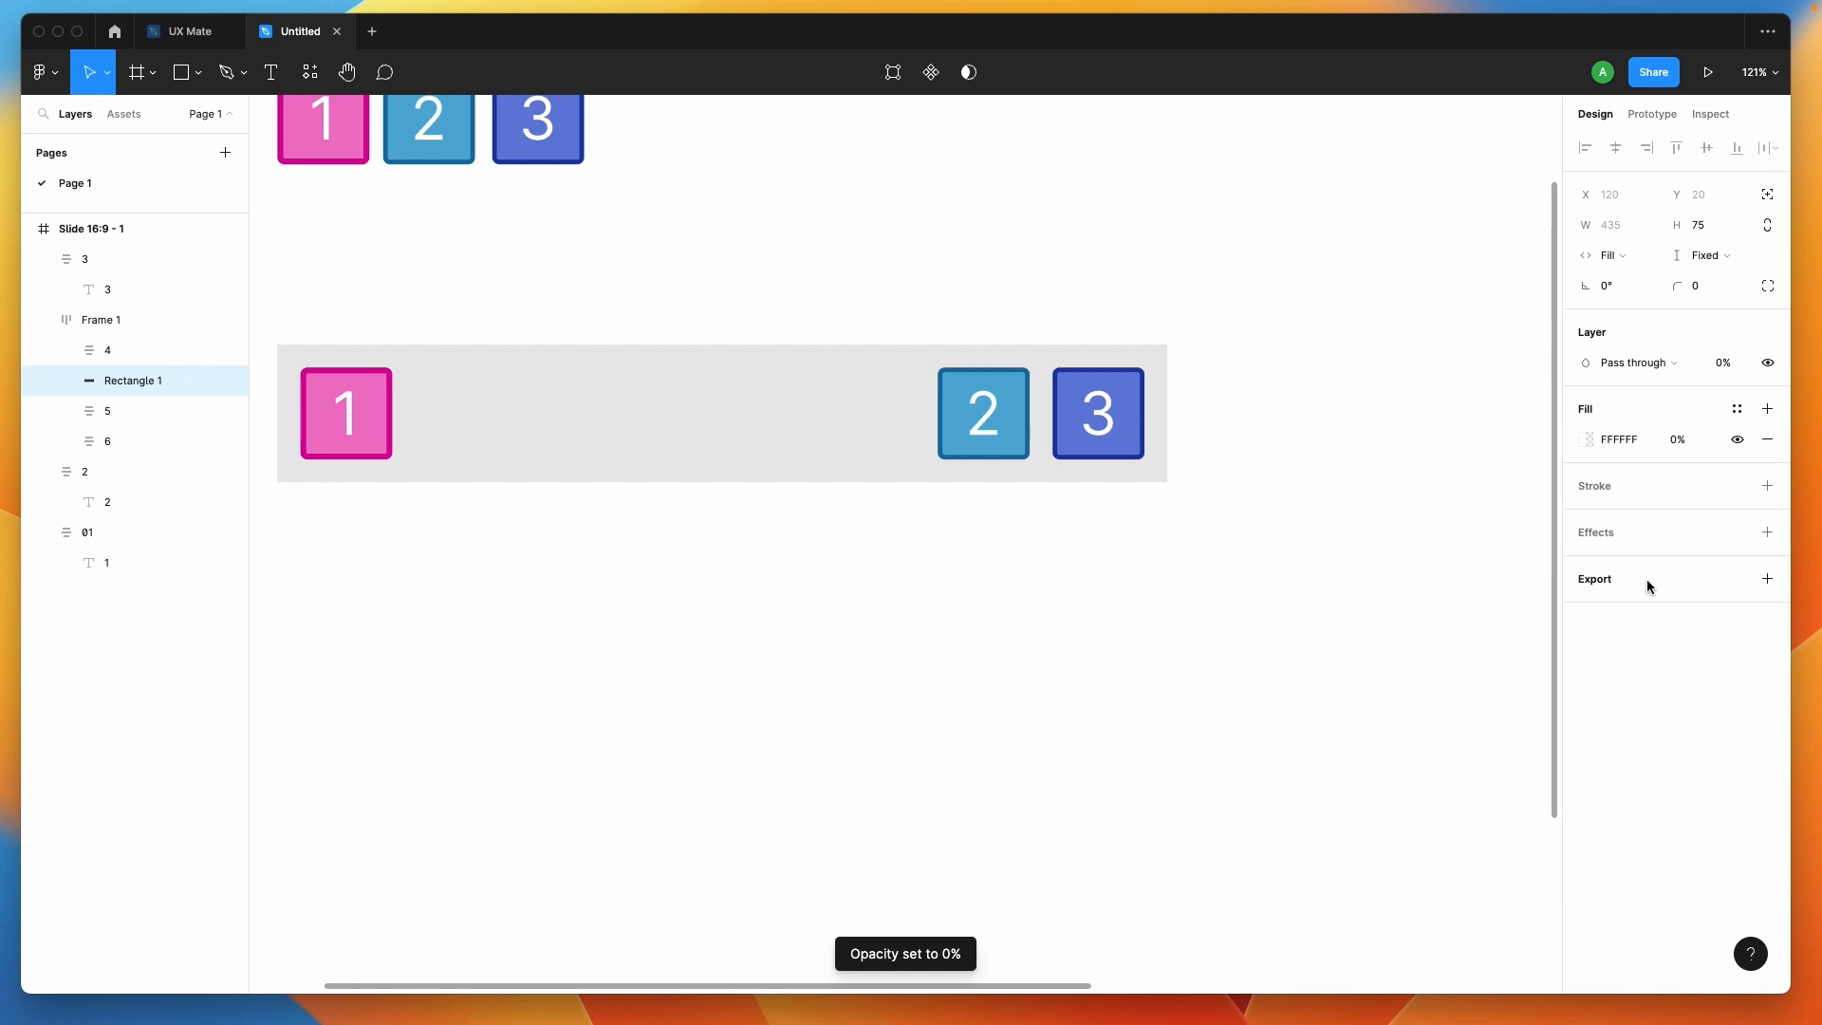
left_click(1694, 442)
type("100")
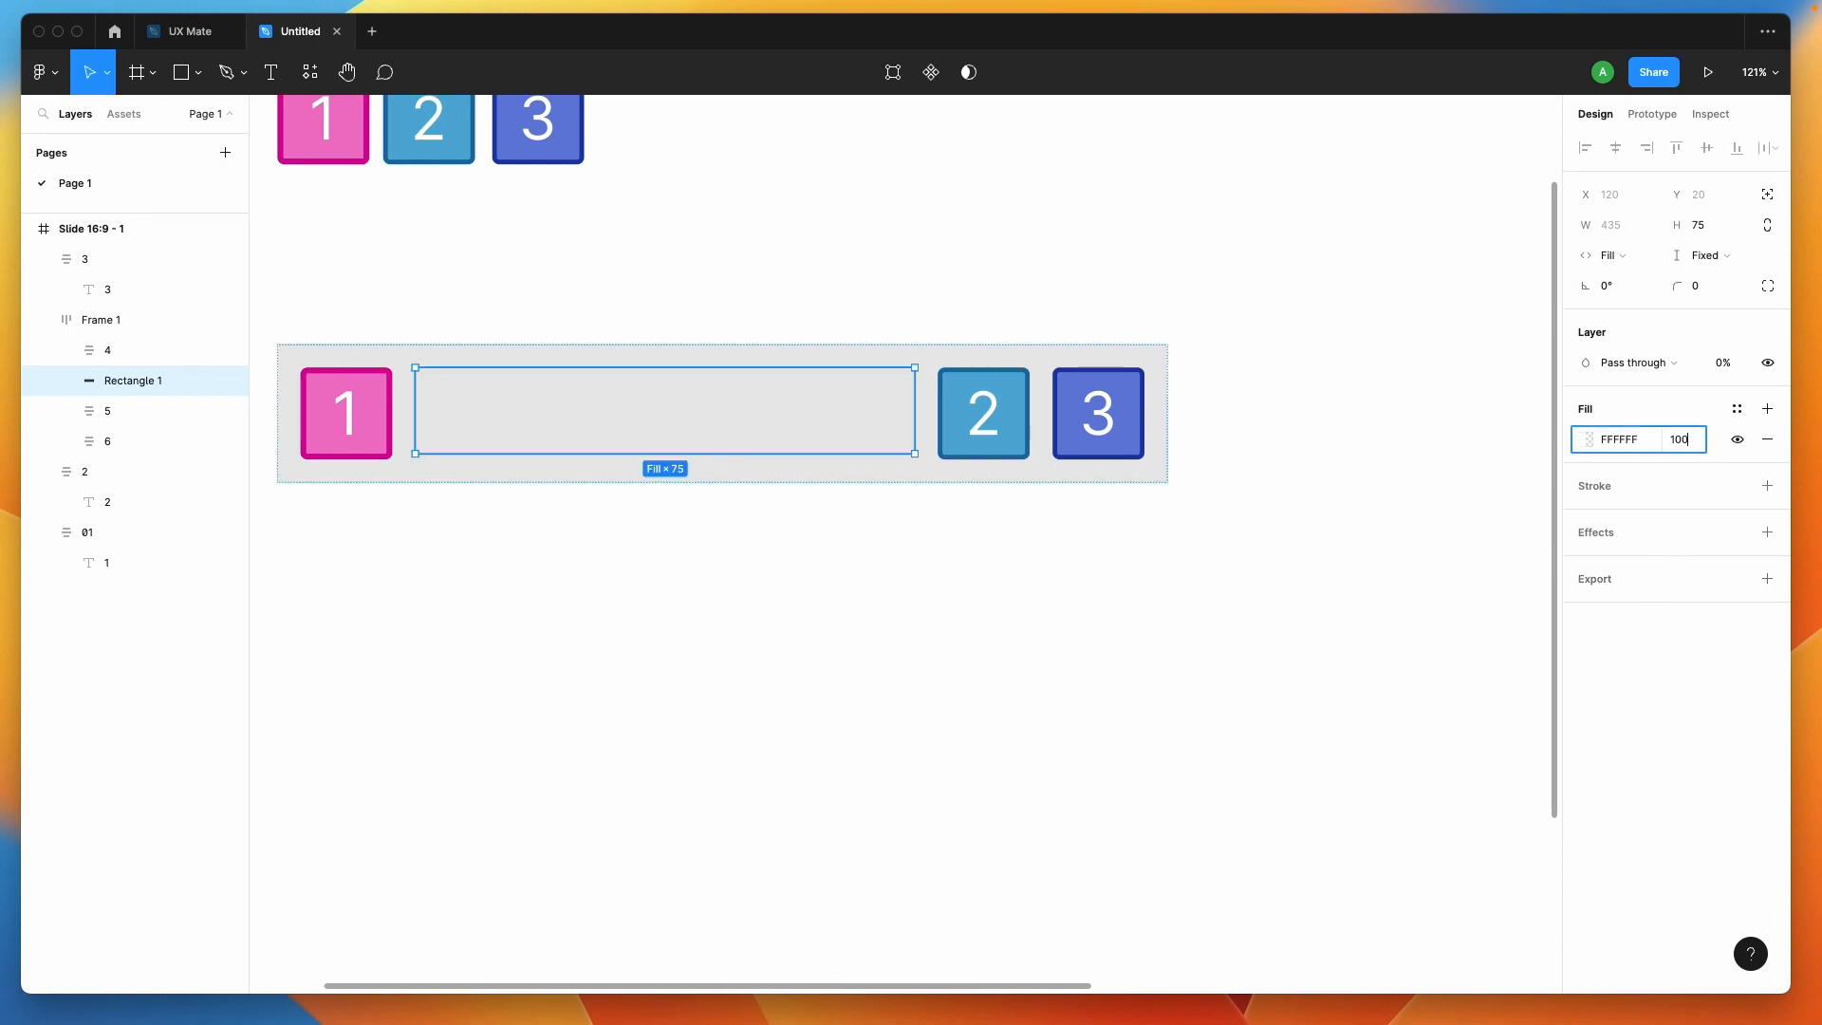
key("Return")
left_click(1720, 364)
type("100")
left_click(1343, 501)
Set the spacer rectangle's layer opacity successively to 20%, 50%, 90% and 95%
left_click(757, 395)
left_click(768, 408)
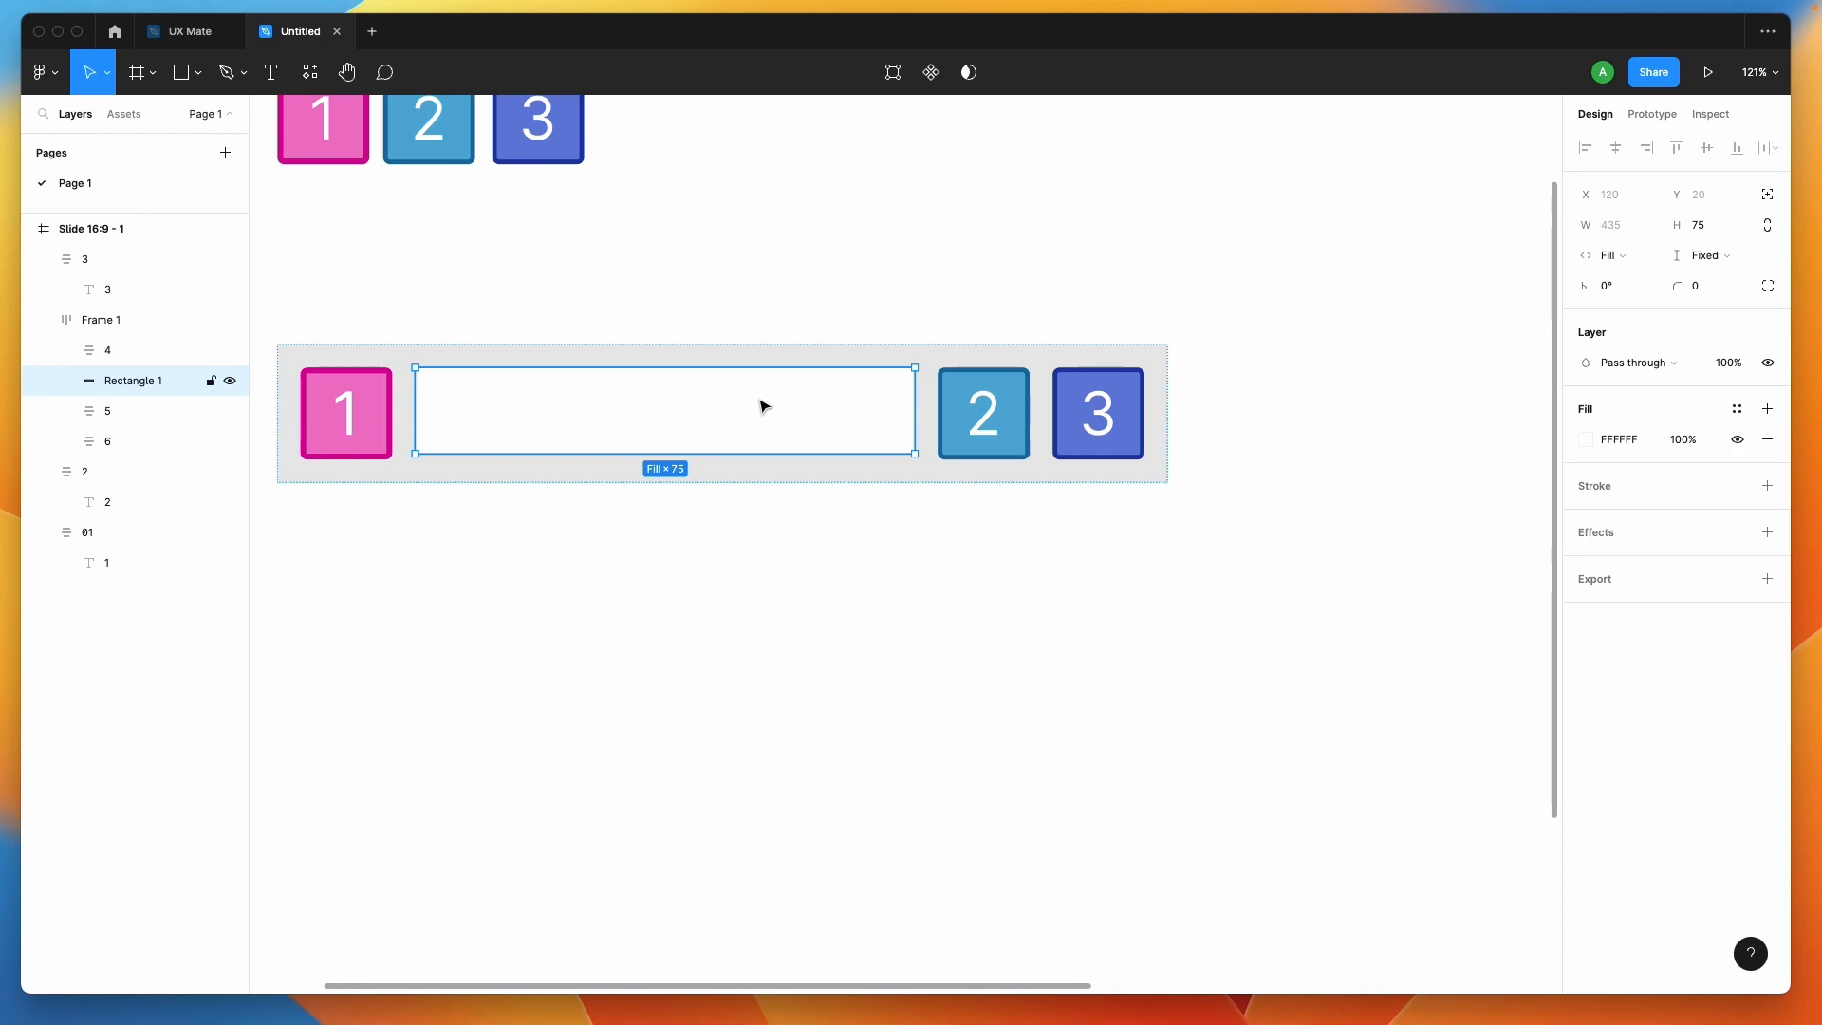
key("2")
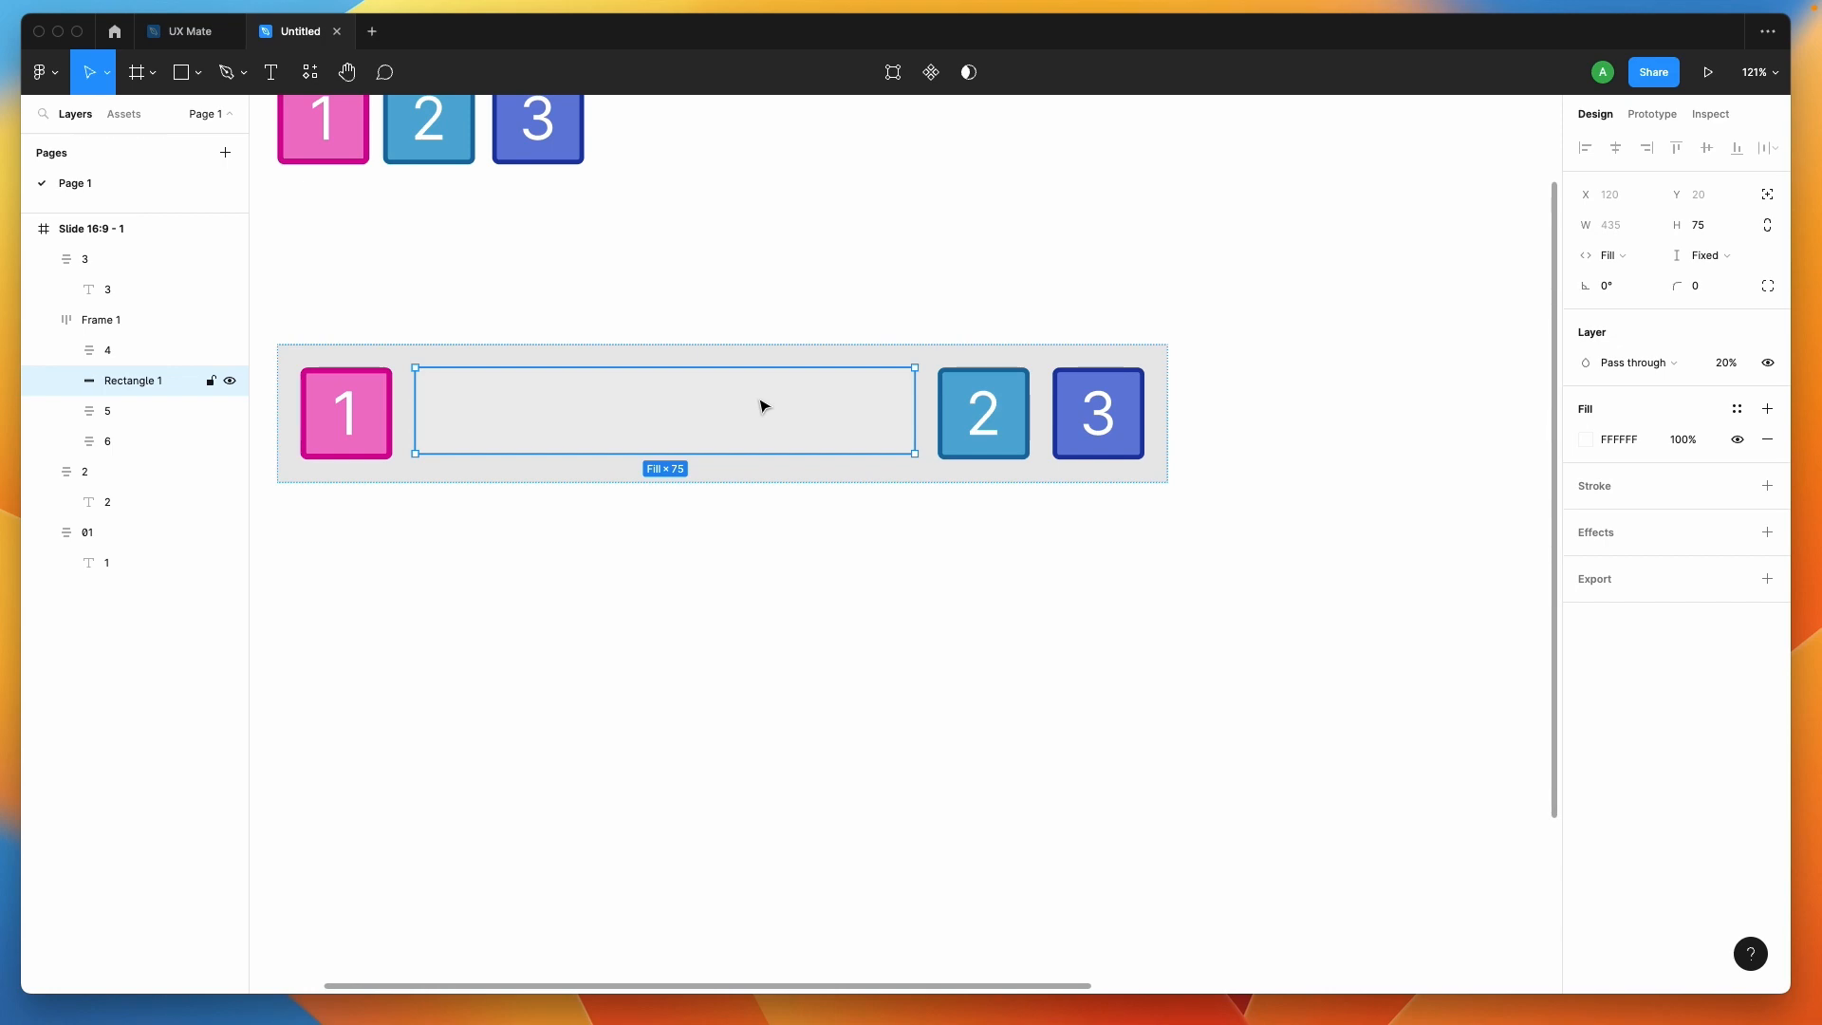
key("5")
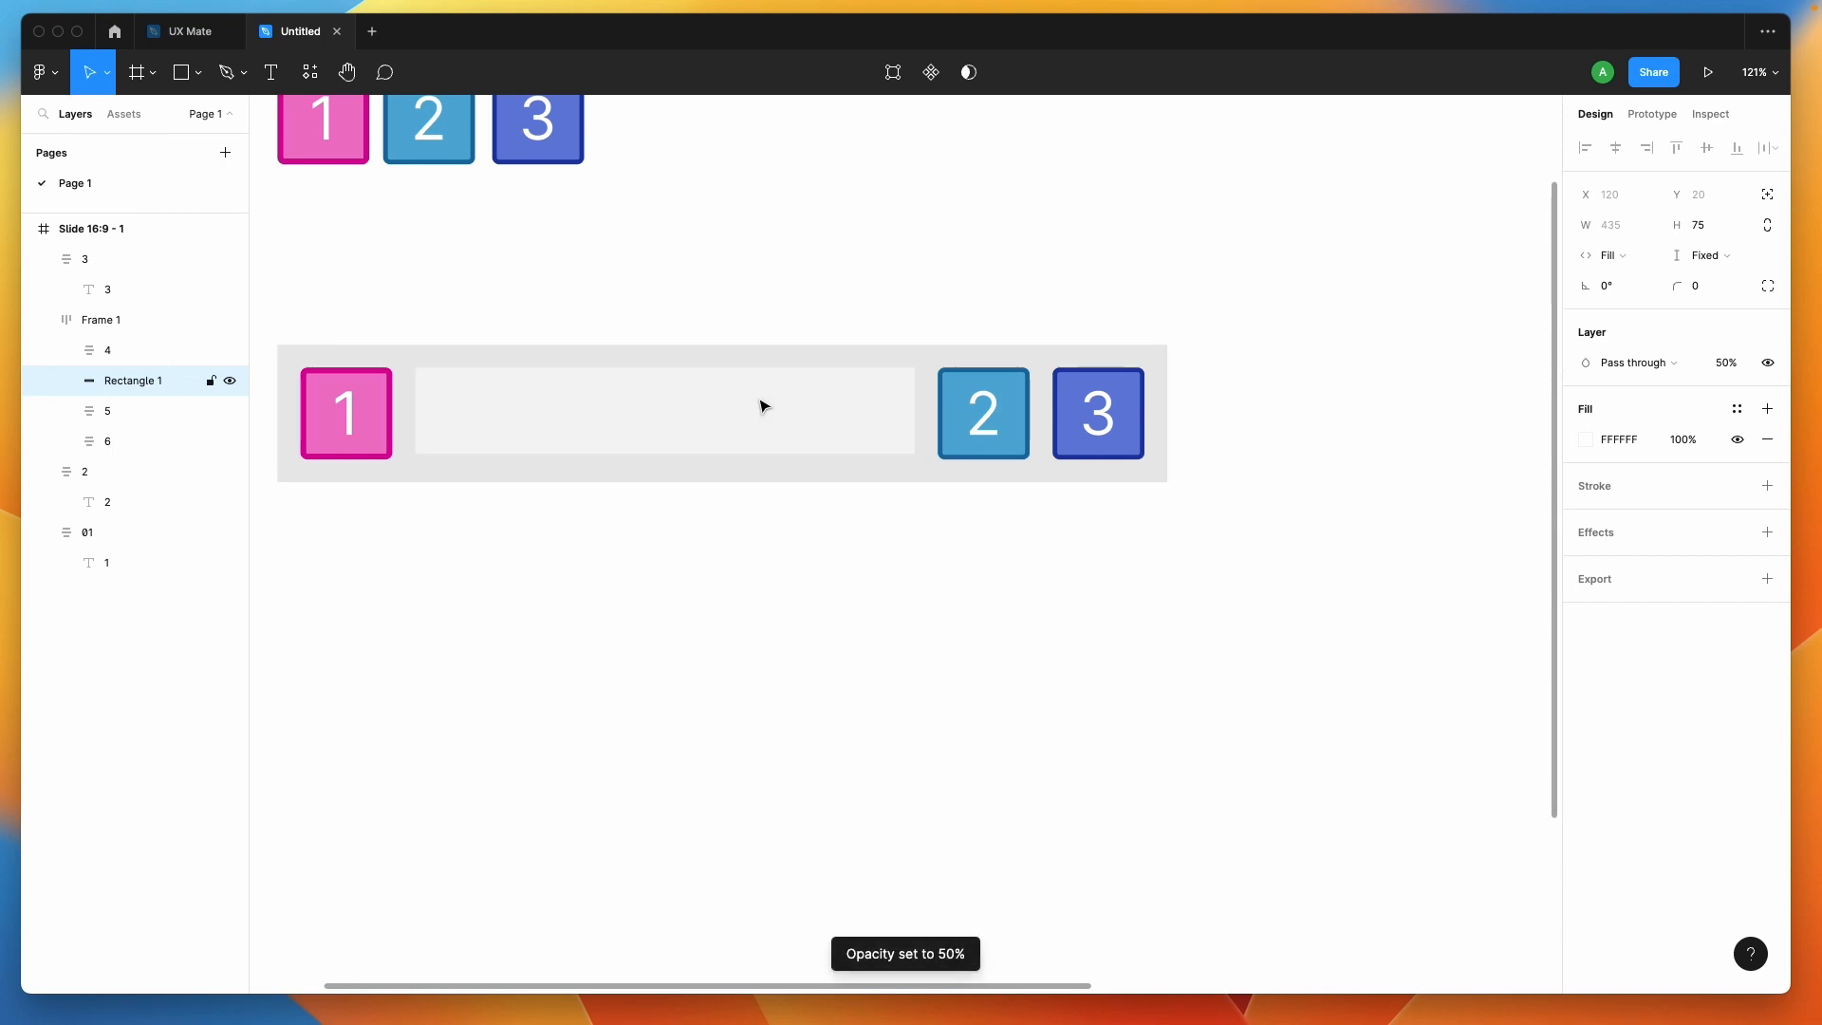
key("9")
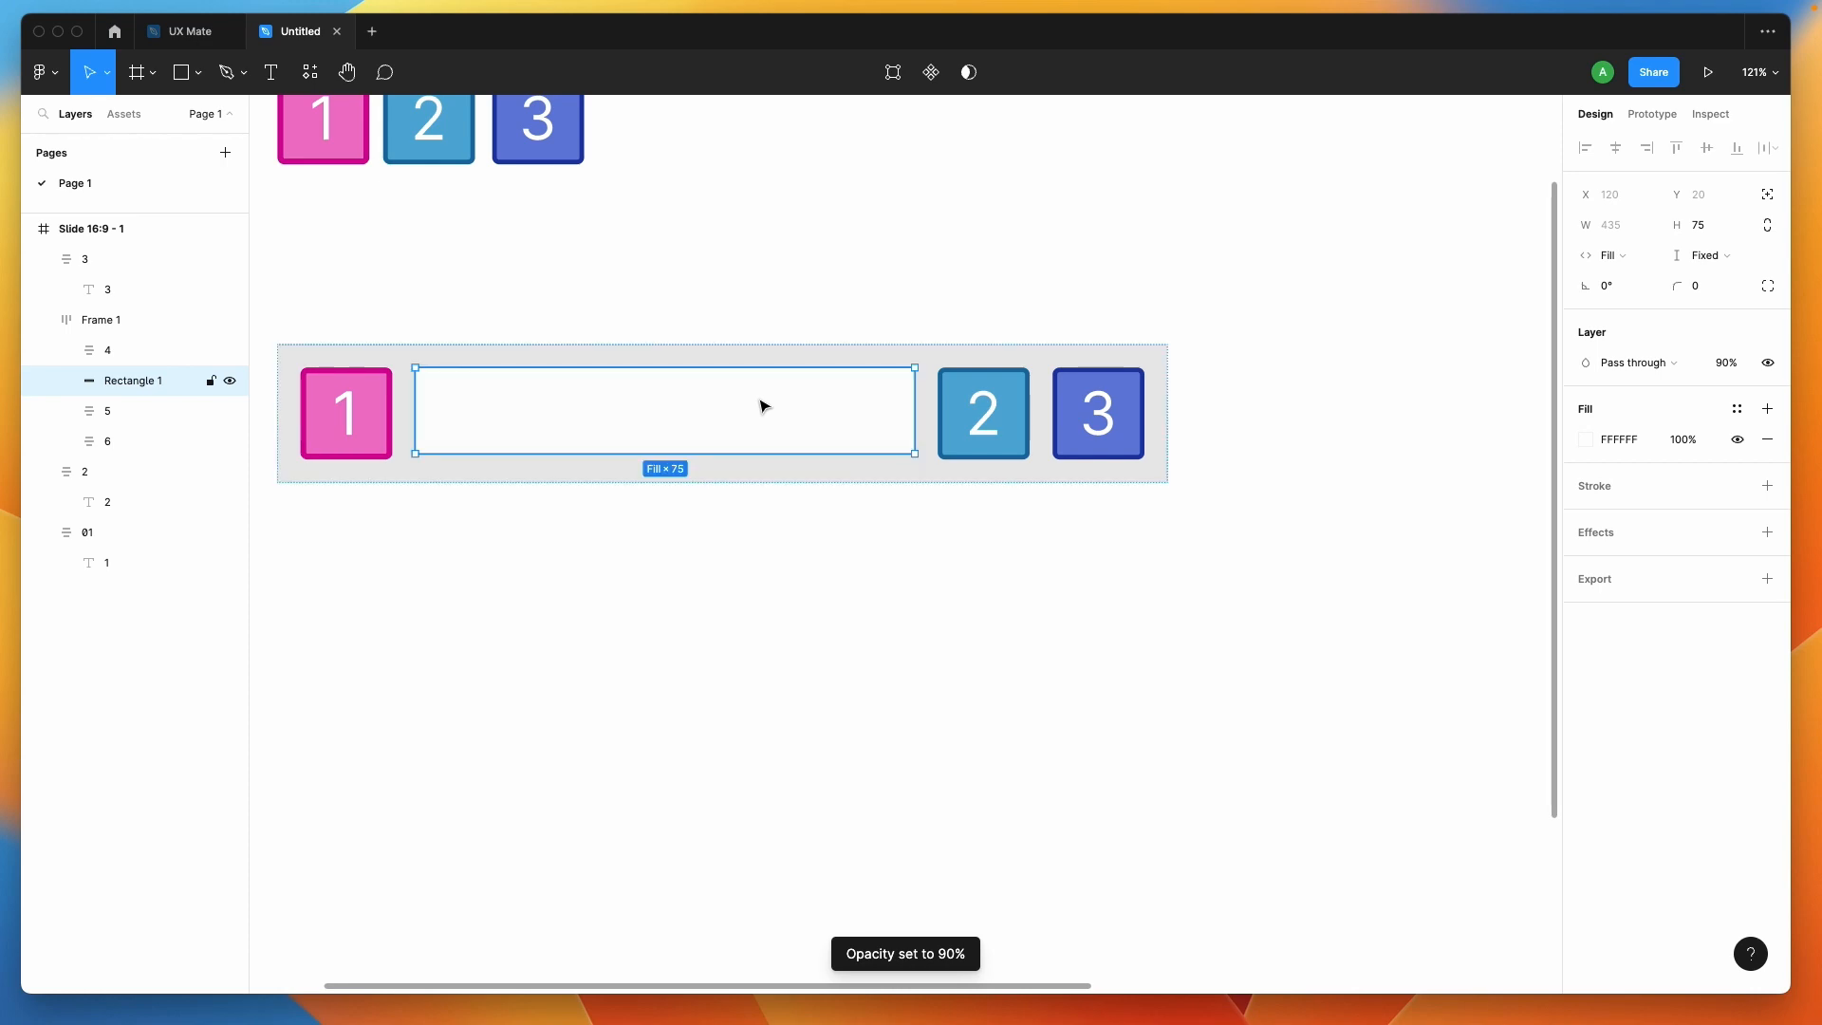
key("9")
key("5")
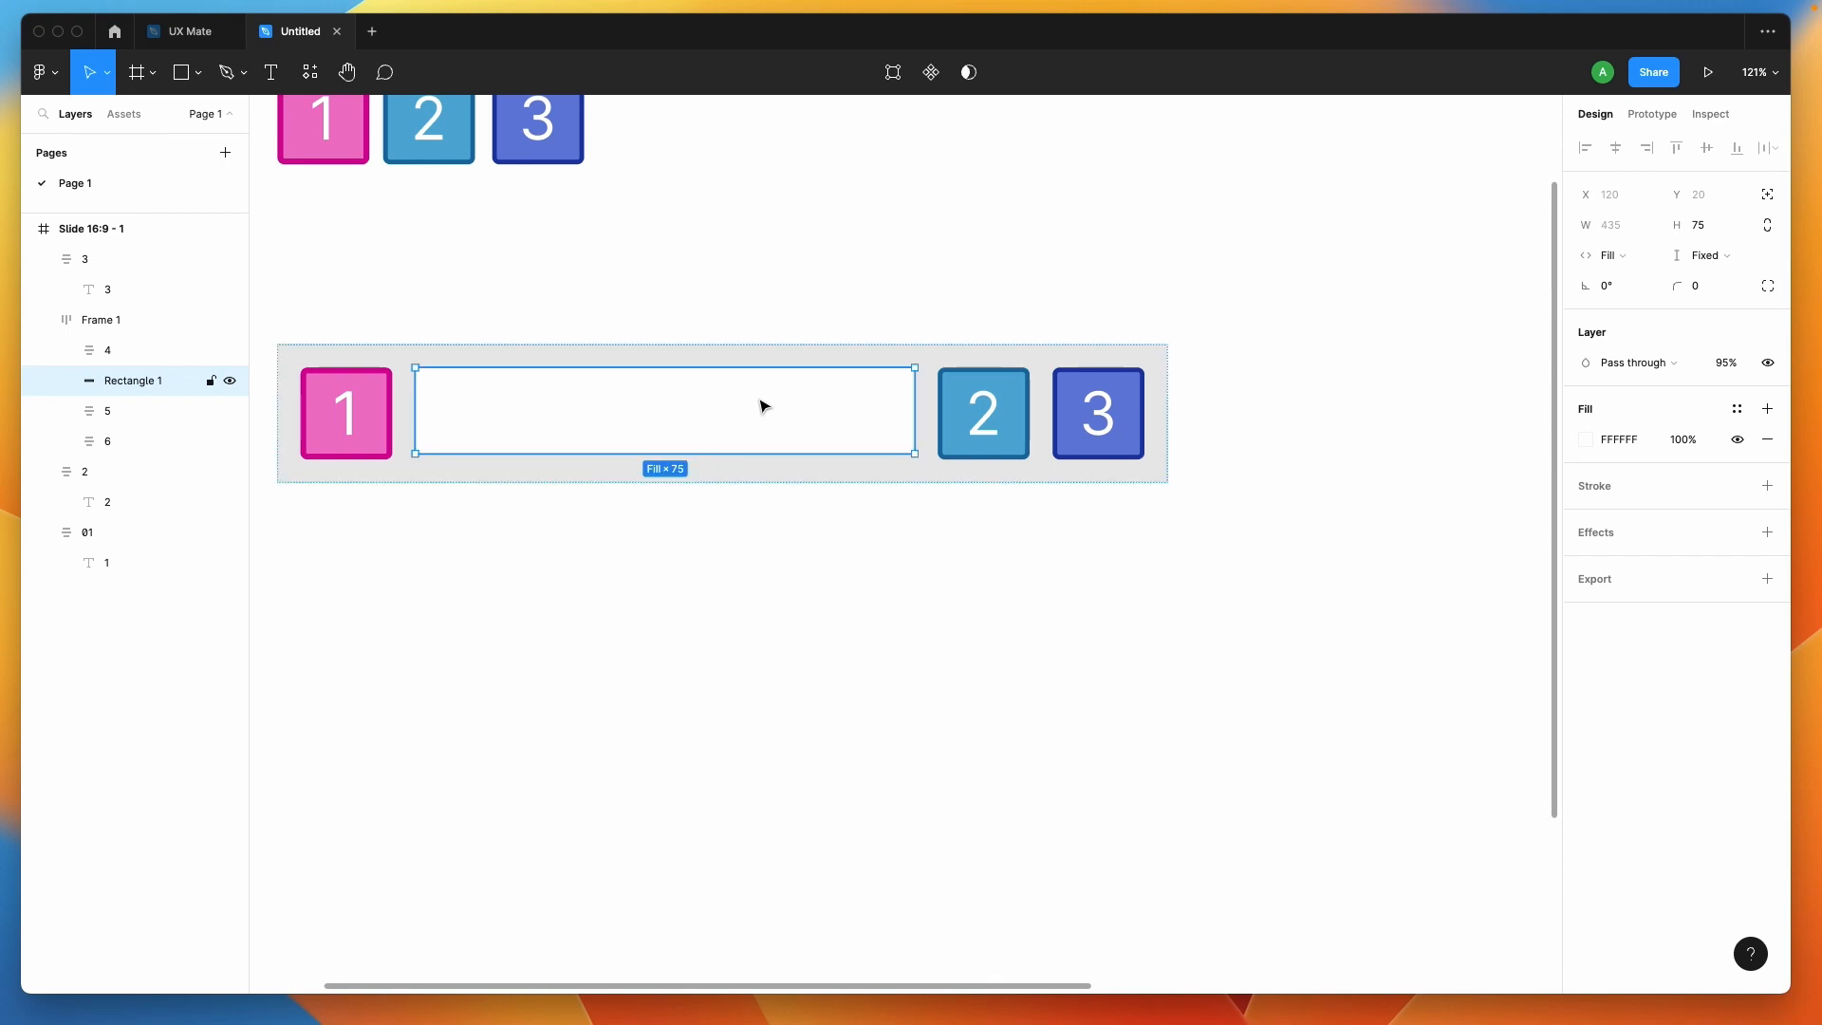
Switch the spacer rectangle's layer opacity between 0% and 100%, ending at 0%
key("0")
key("0")
key("0")
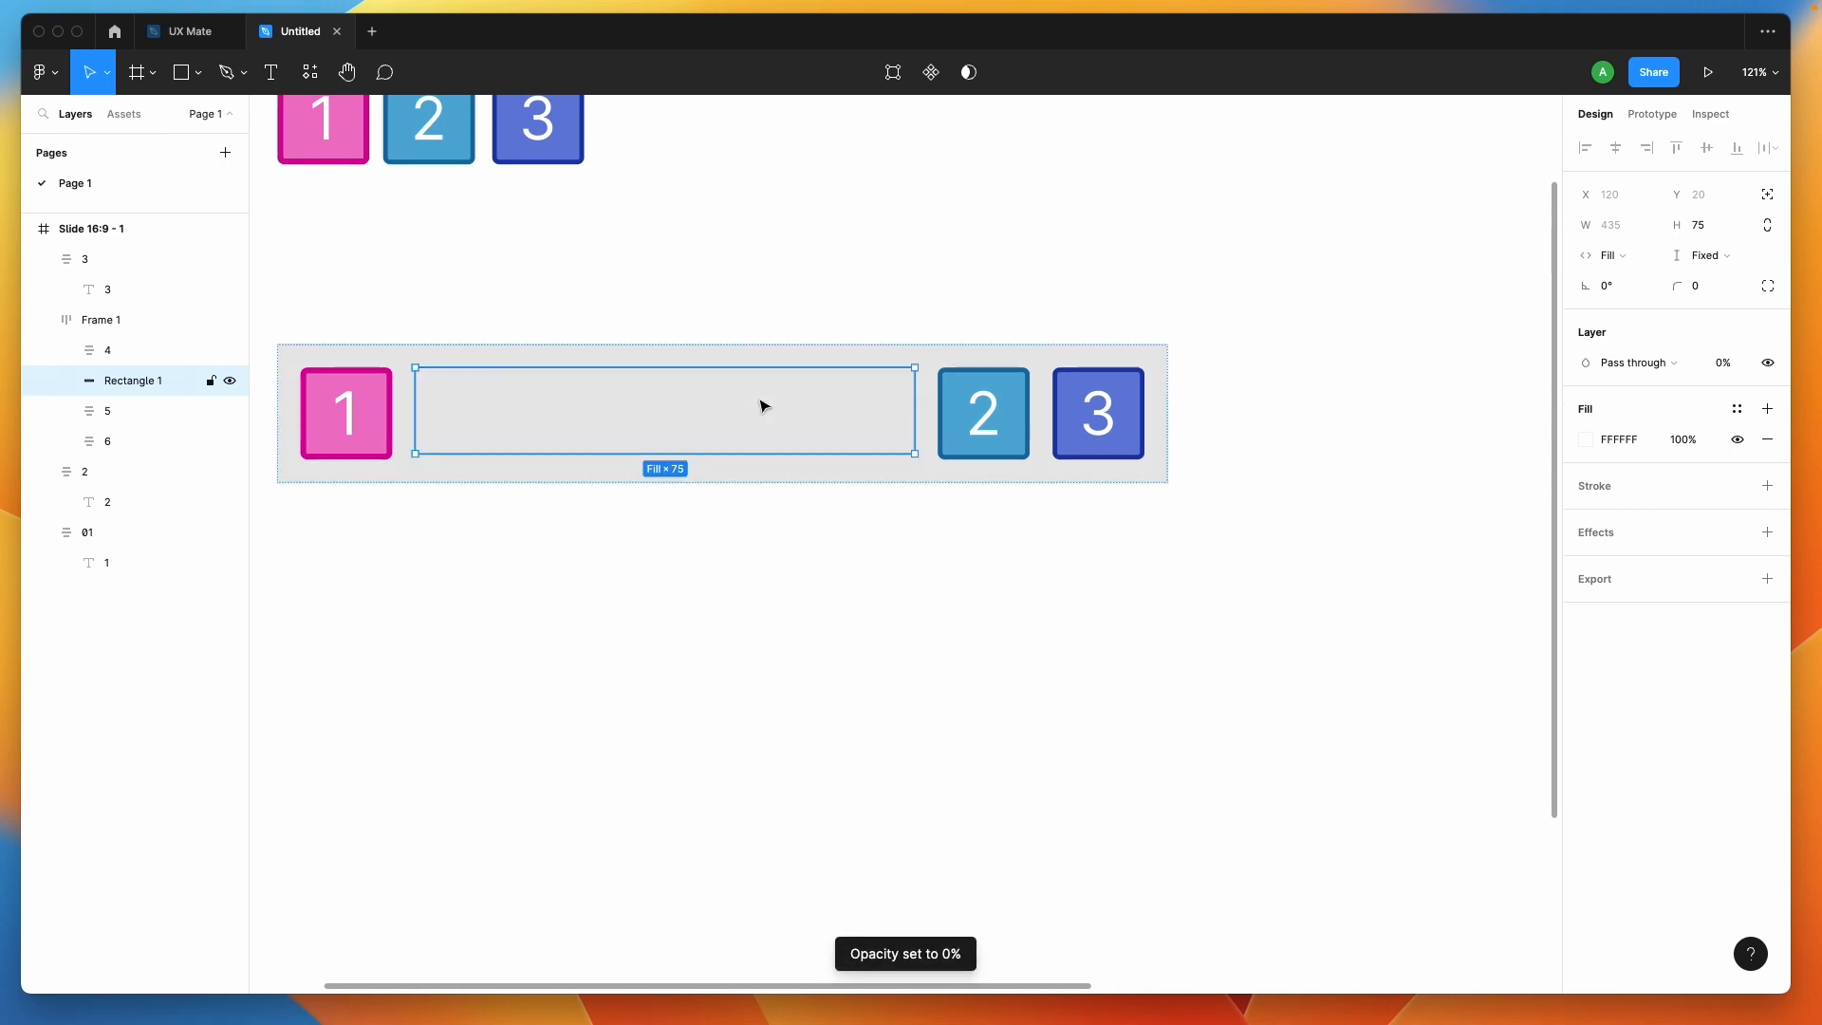
key("0")
key("0")
key("0")
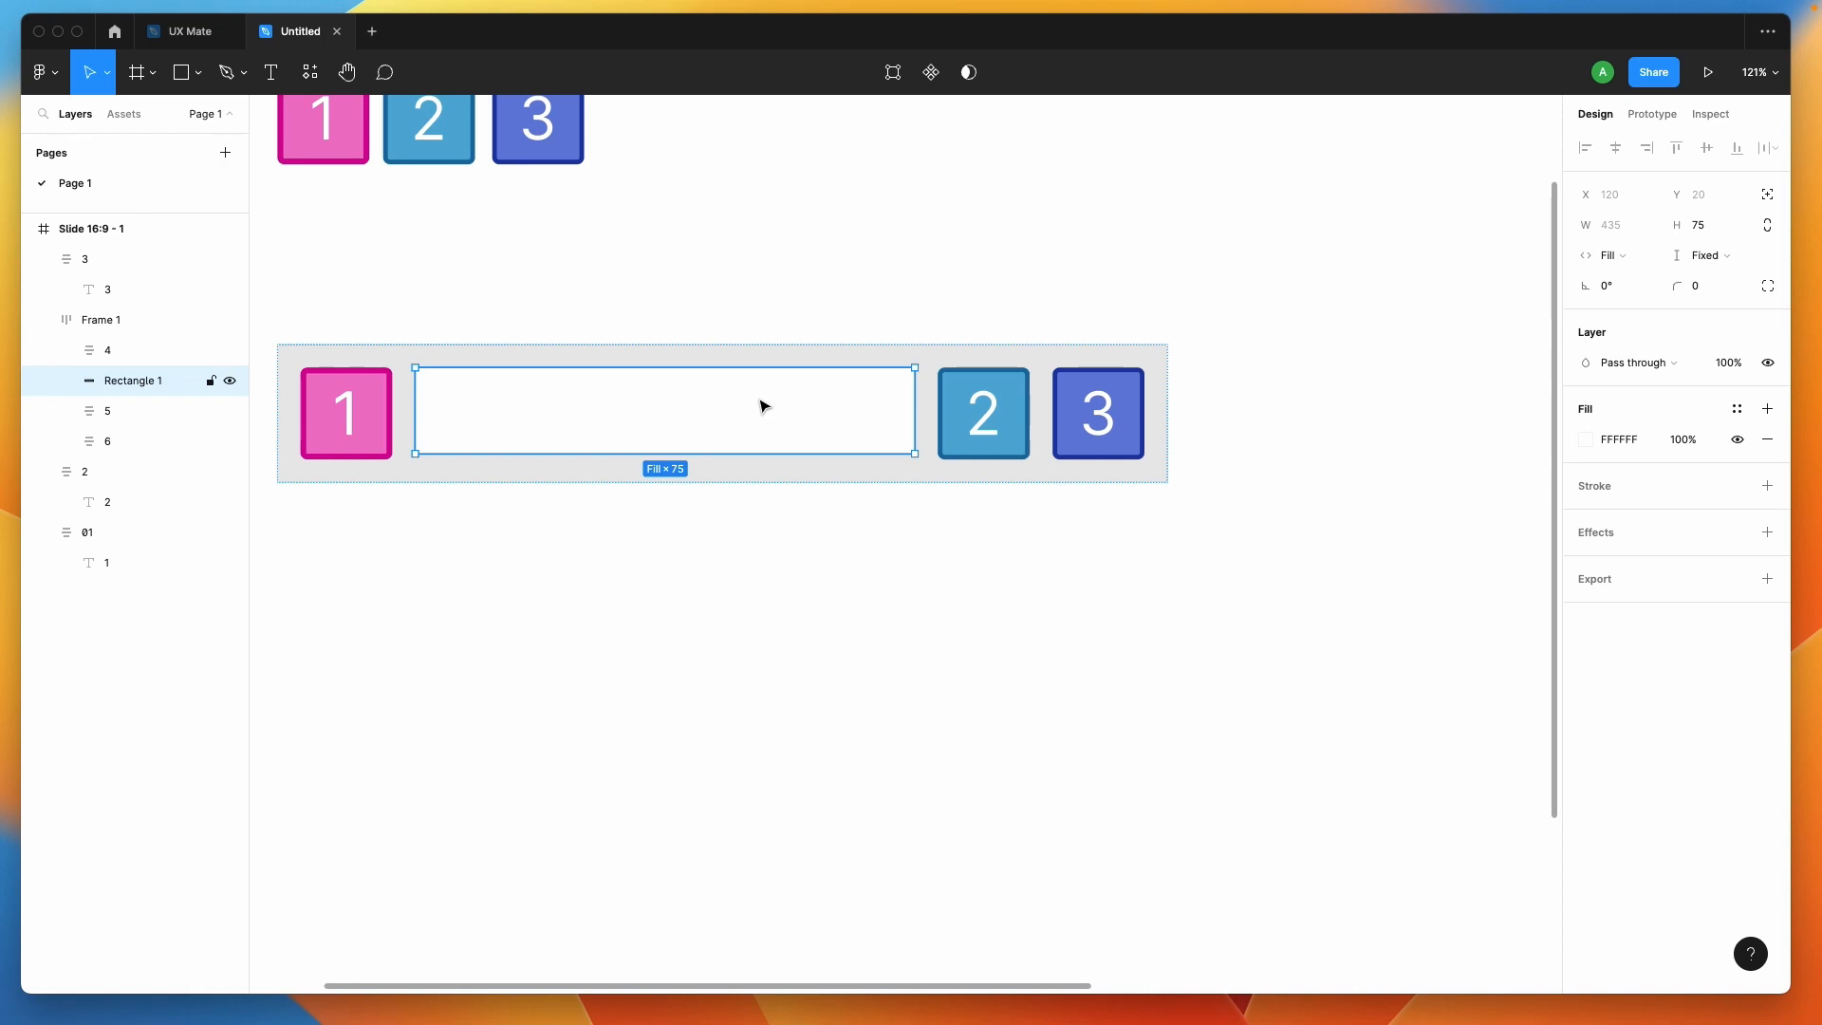
key("0")
key("0")
left_click(773, 569)
Widen the grey tile row's frame to about 831 with the transparent spacer in place
scroll(774, 570, "down", 5)
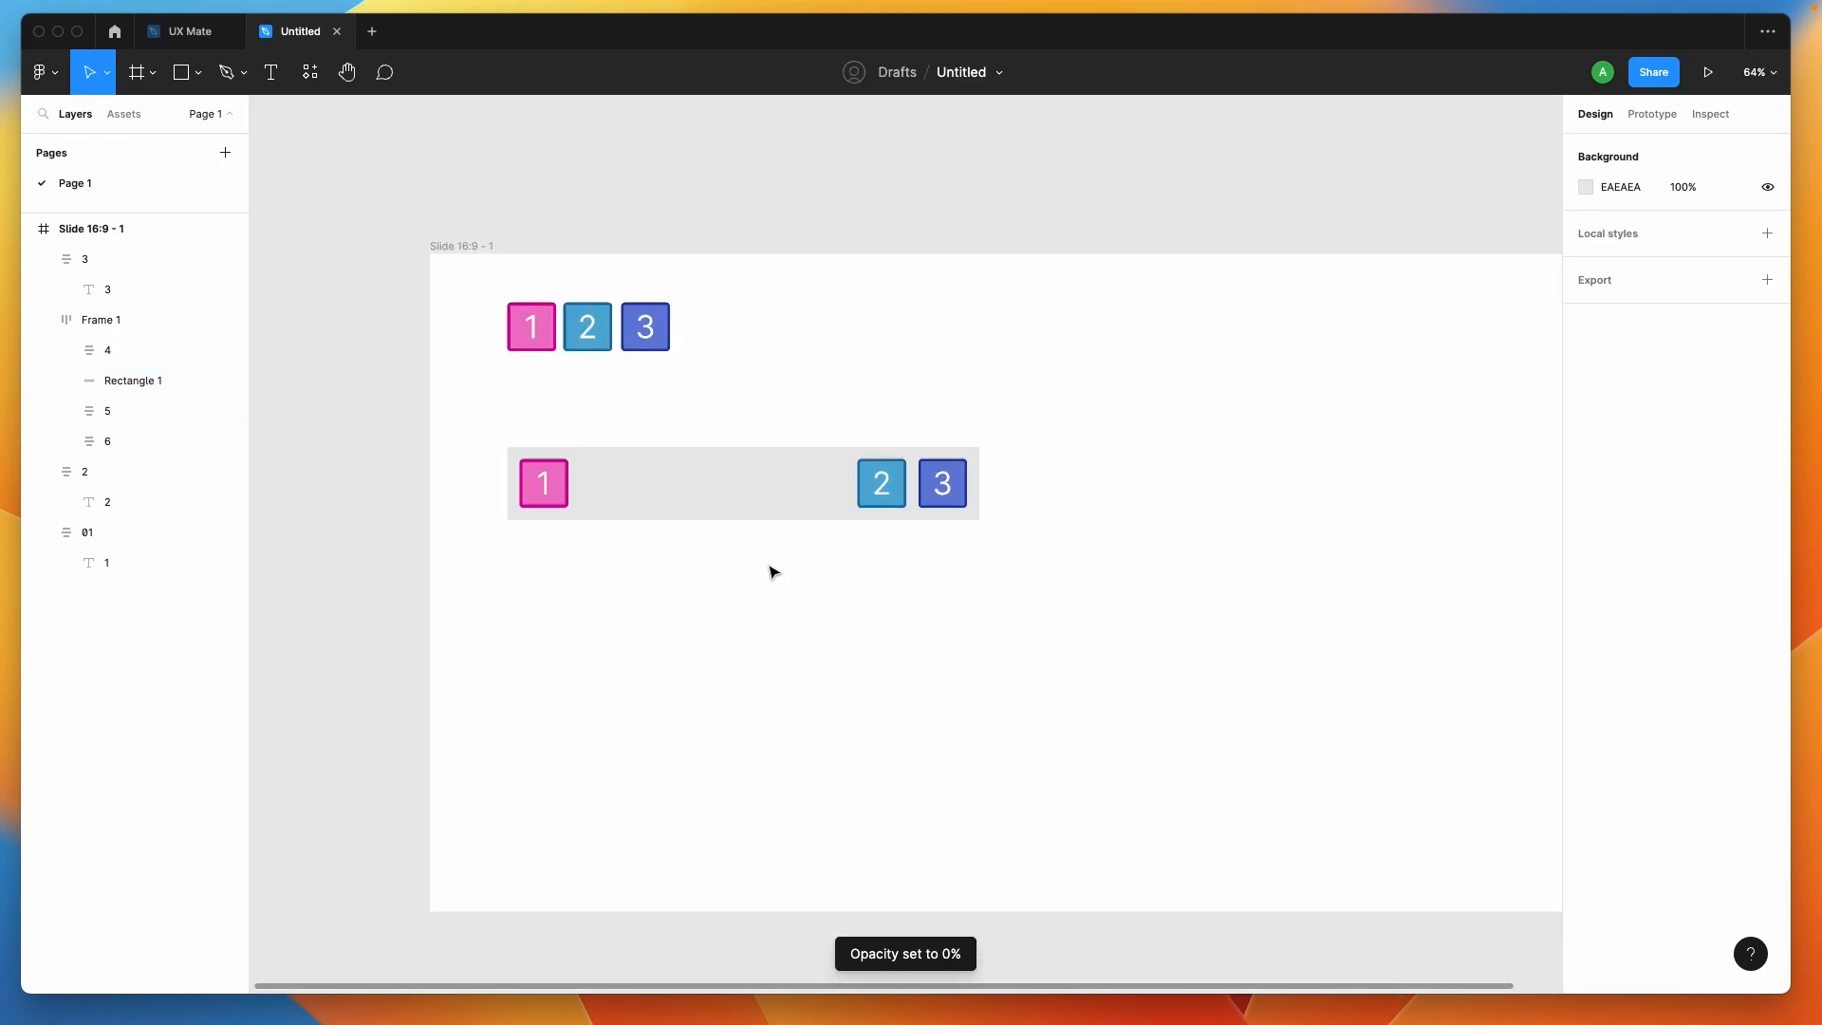
left_click(777, 454)
mouse_move(983, 492)
left_mouse_down()
mouse_move(842, 493)
mouse_move(1053, 480)
mouse_move(867, 504)
mouse_move(1015, 502)
left_mouse_up()
key("super+z")
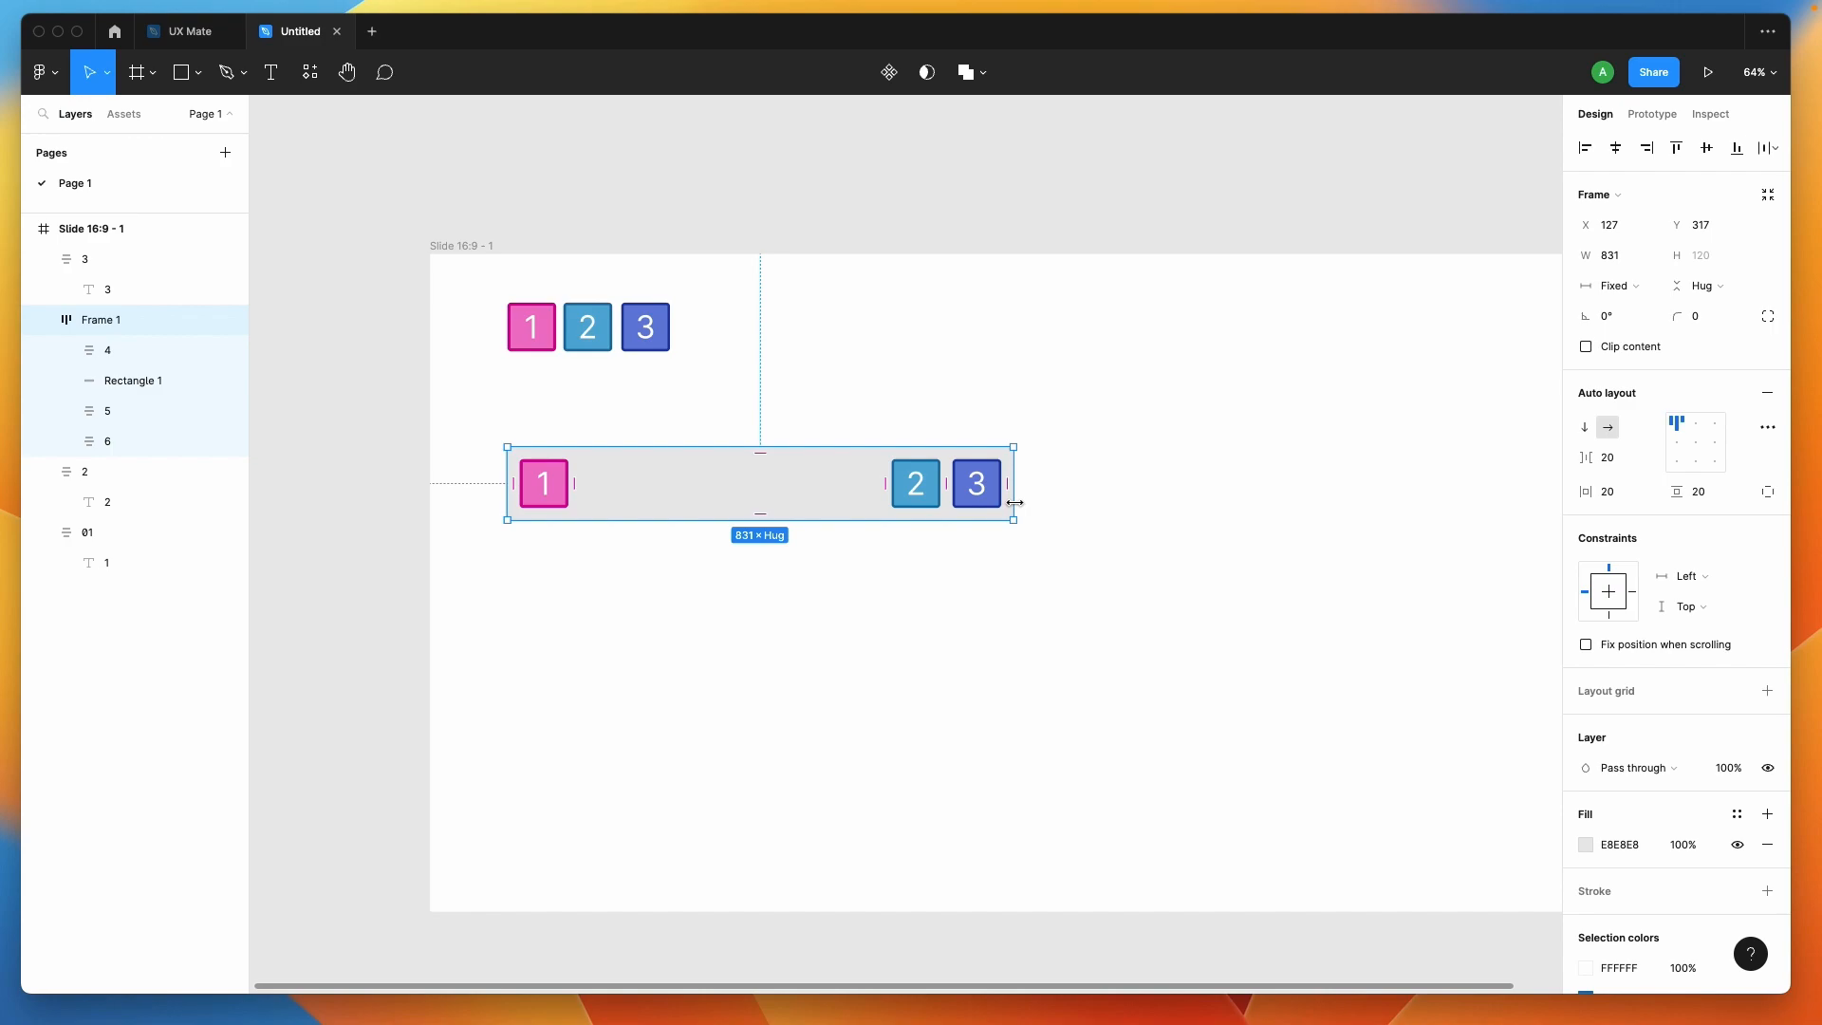
left_click(757, 634)
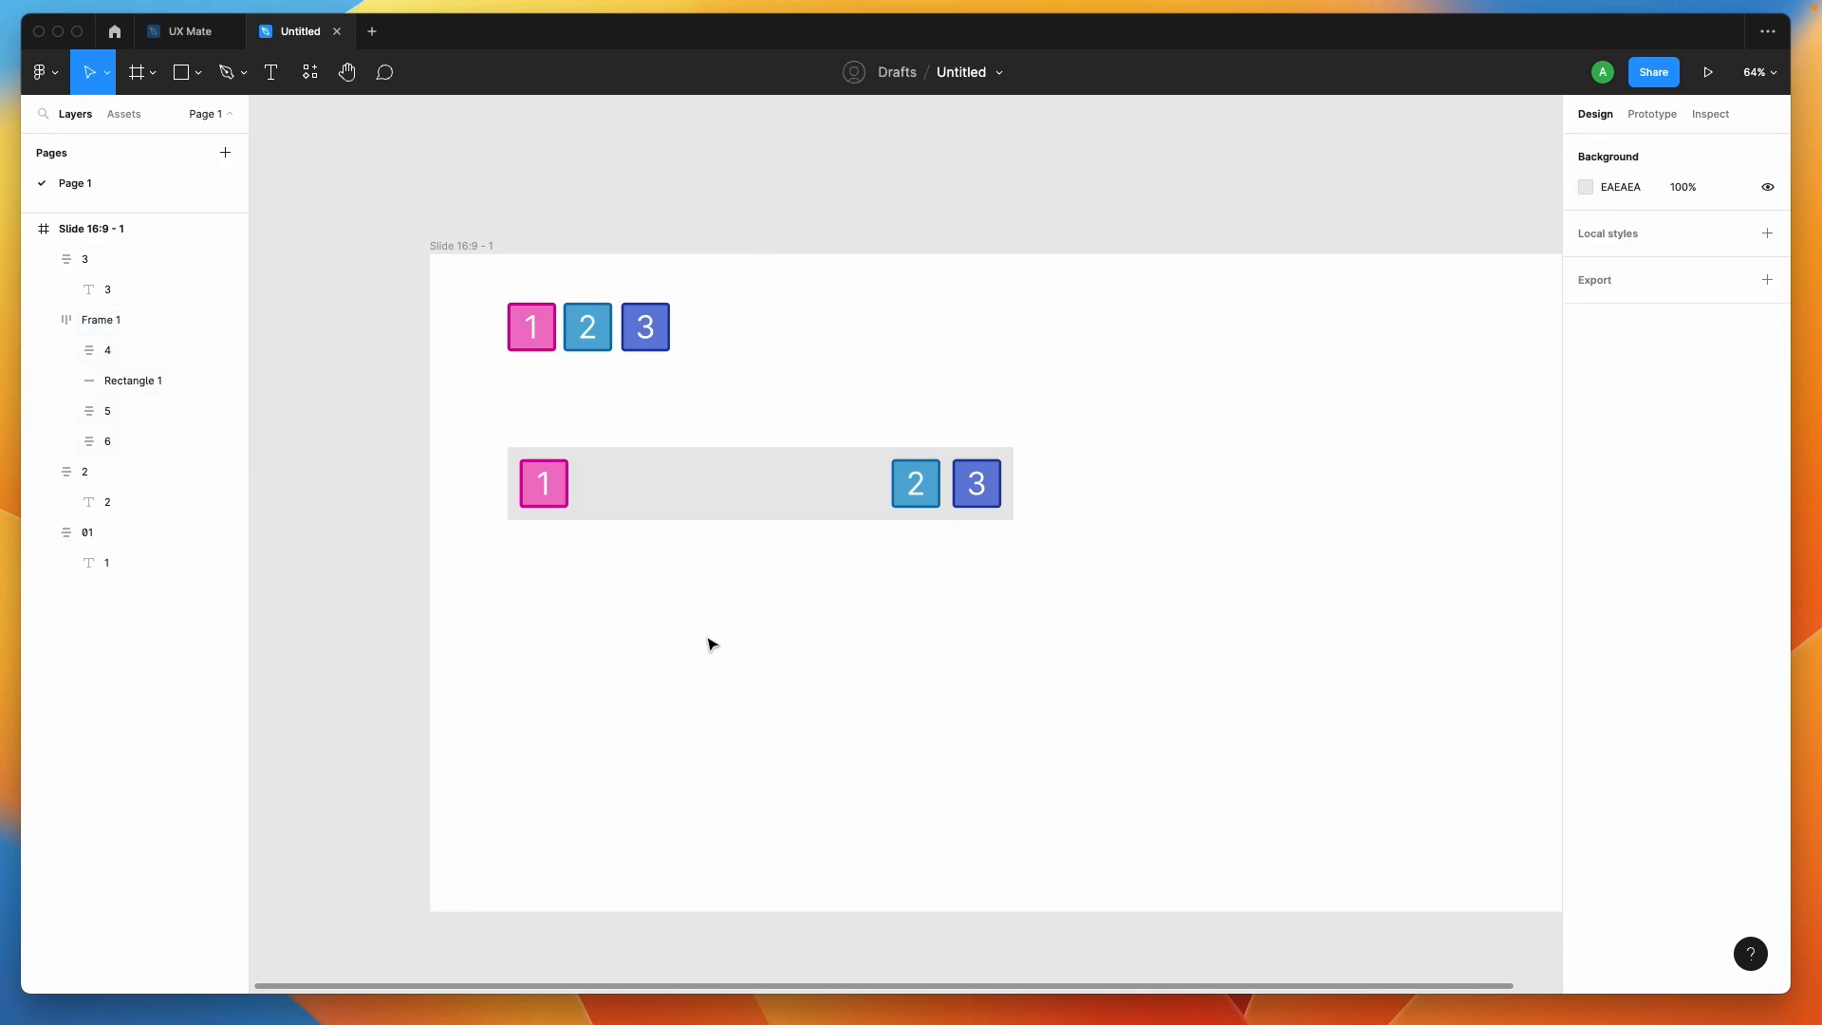
Delete the transparent spacer rectangle between tiles 1 and 2
left_click(665, 506)
left_click(670, 488)
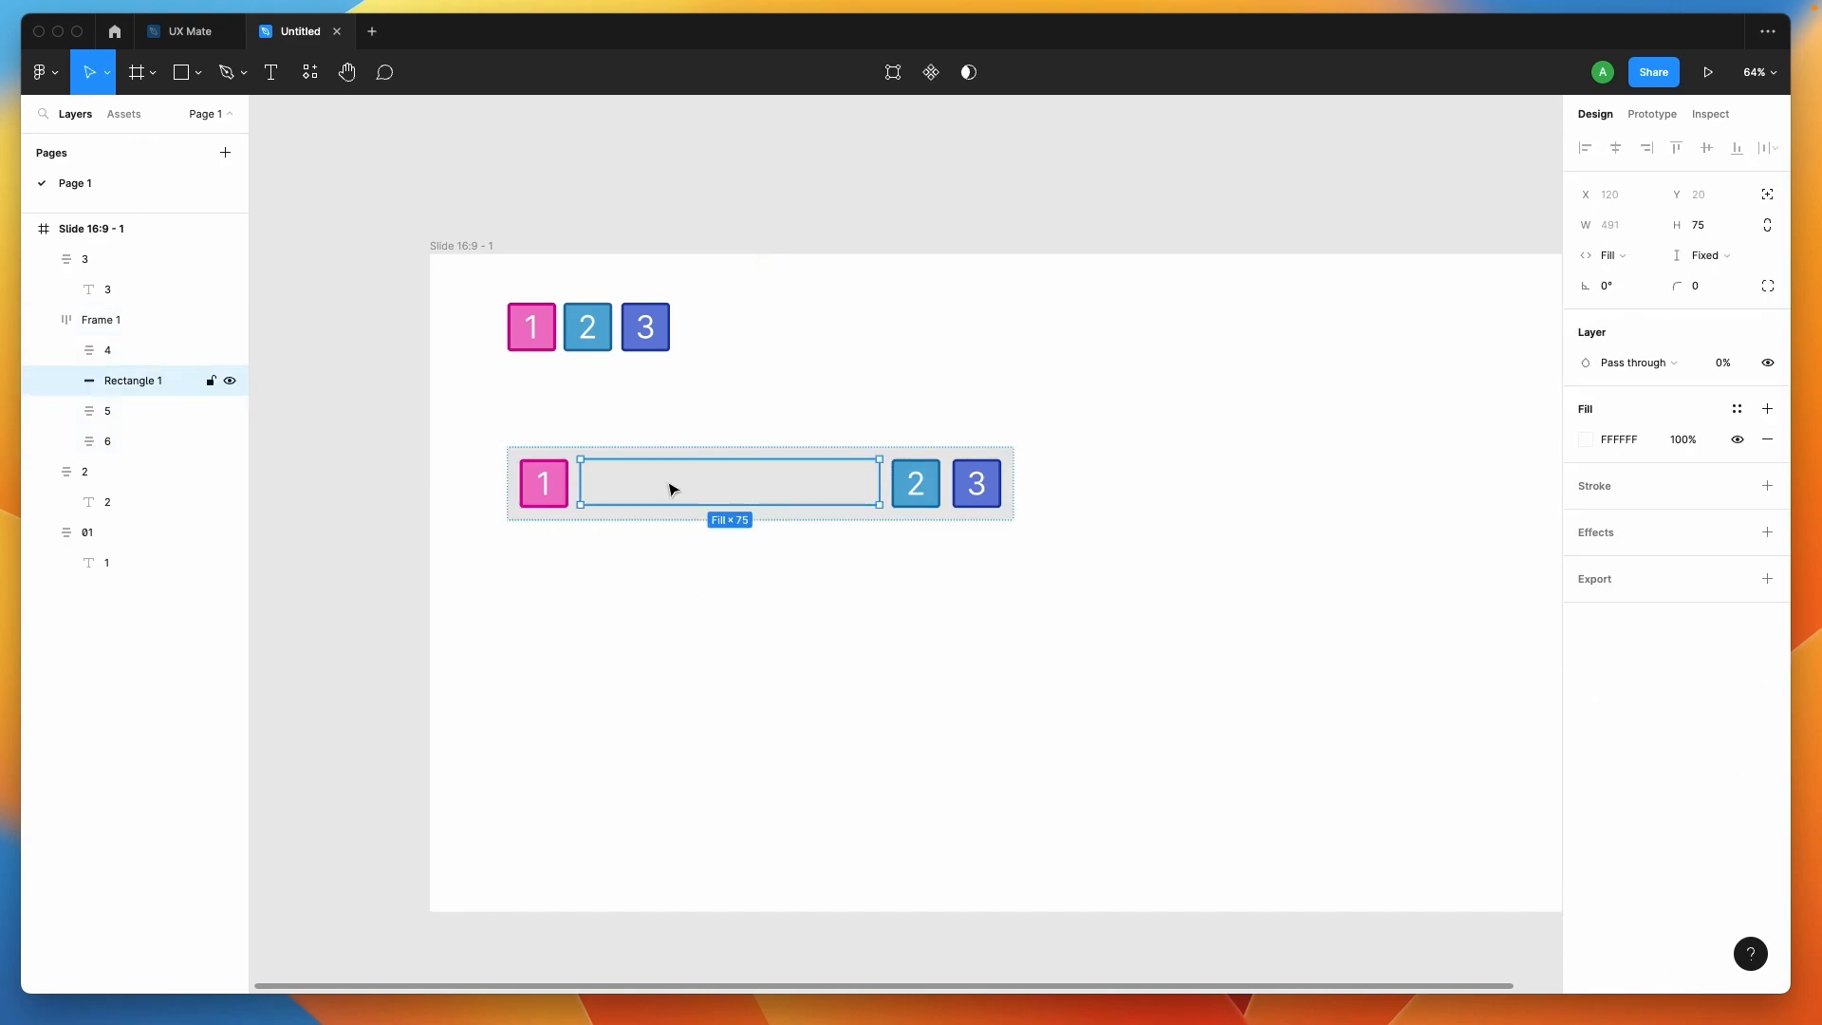
key("Delete")
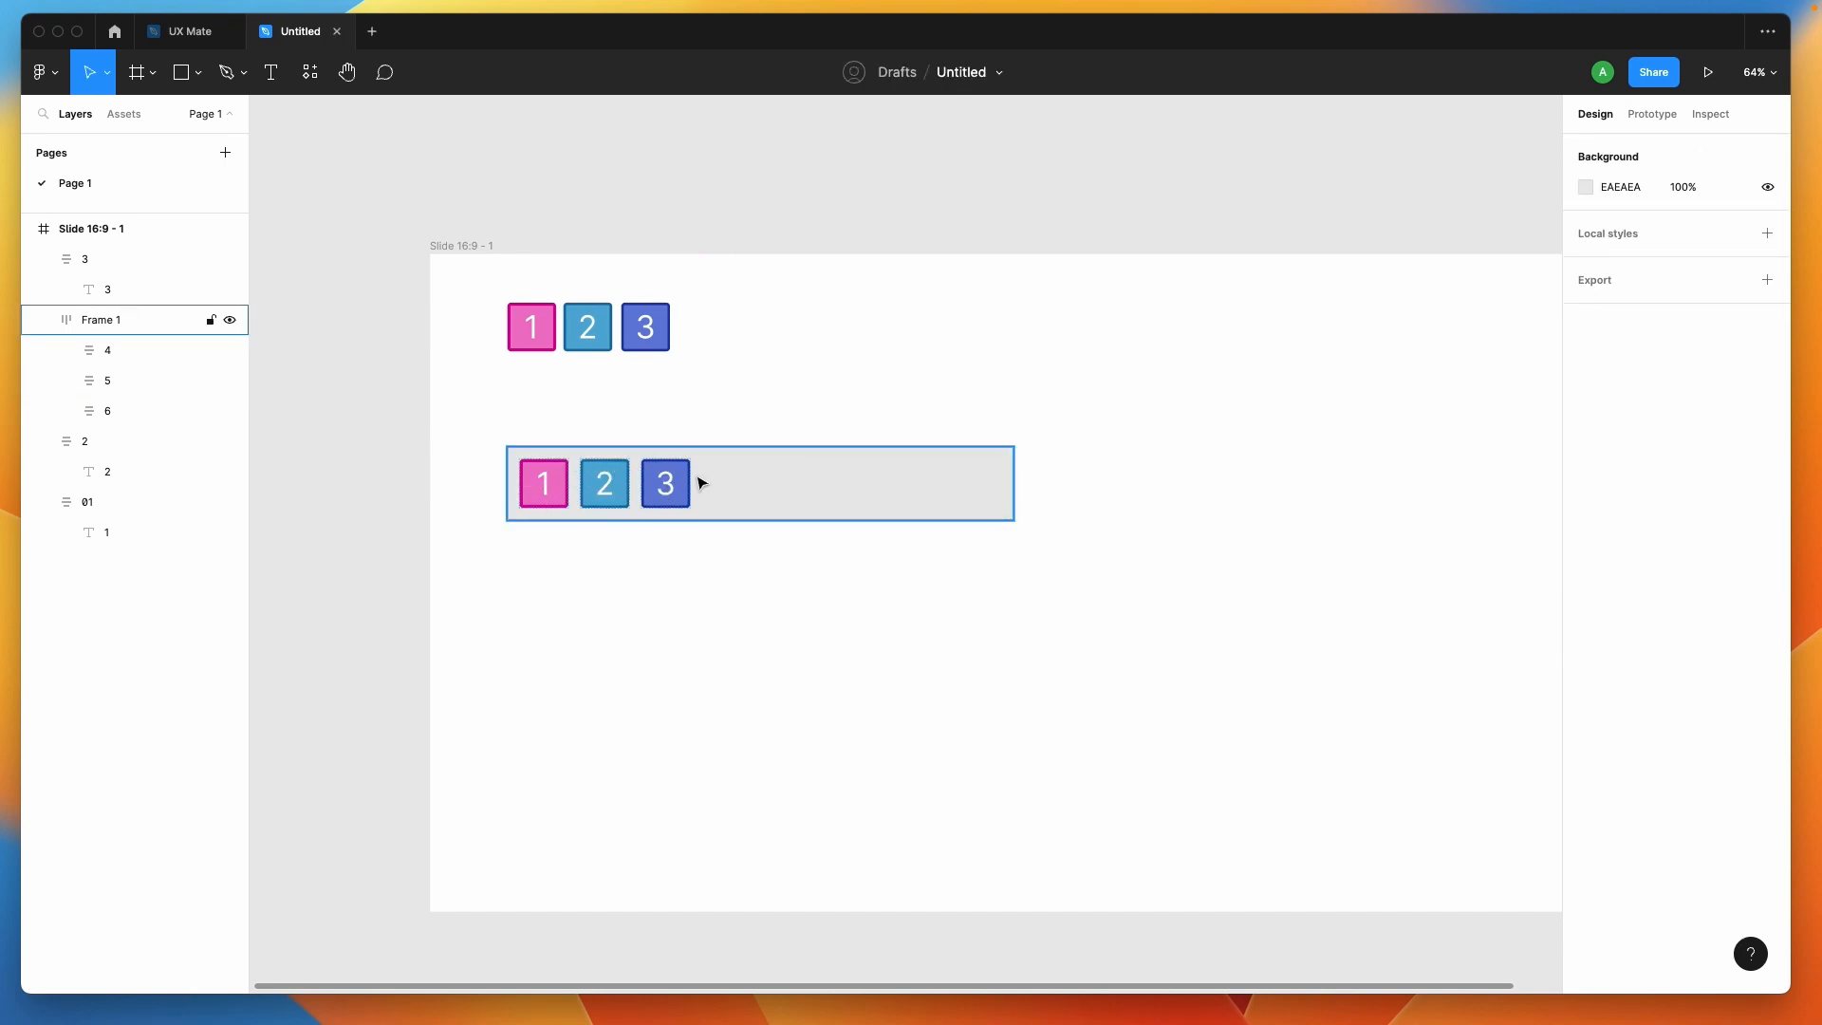
Wrap tiles 2 and 3 of the grey row in their own nested frame and add auto layout to it
left_click(812, 492)
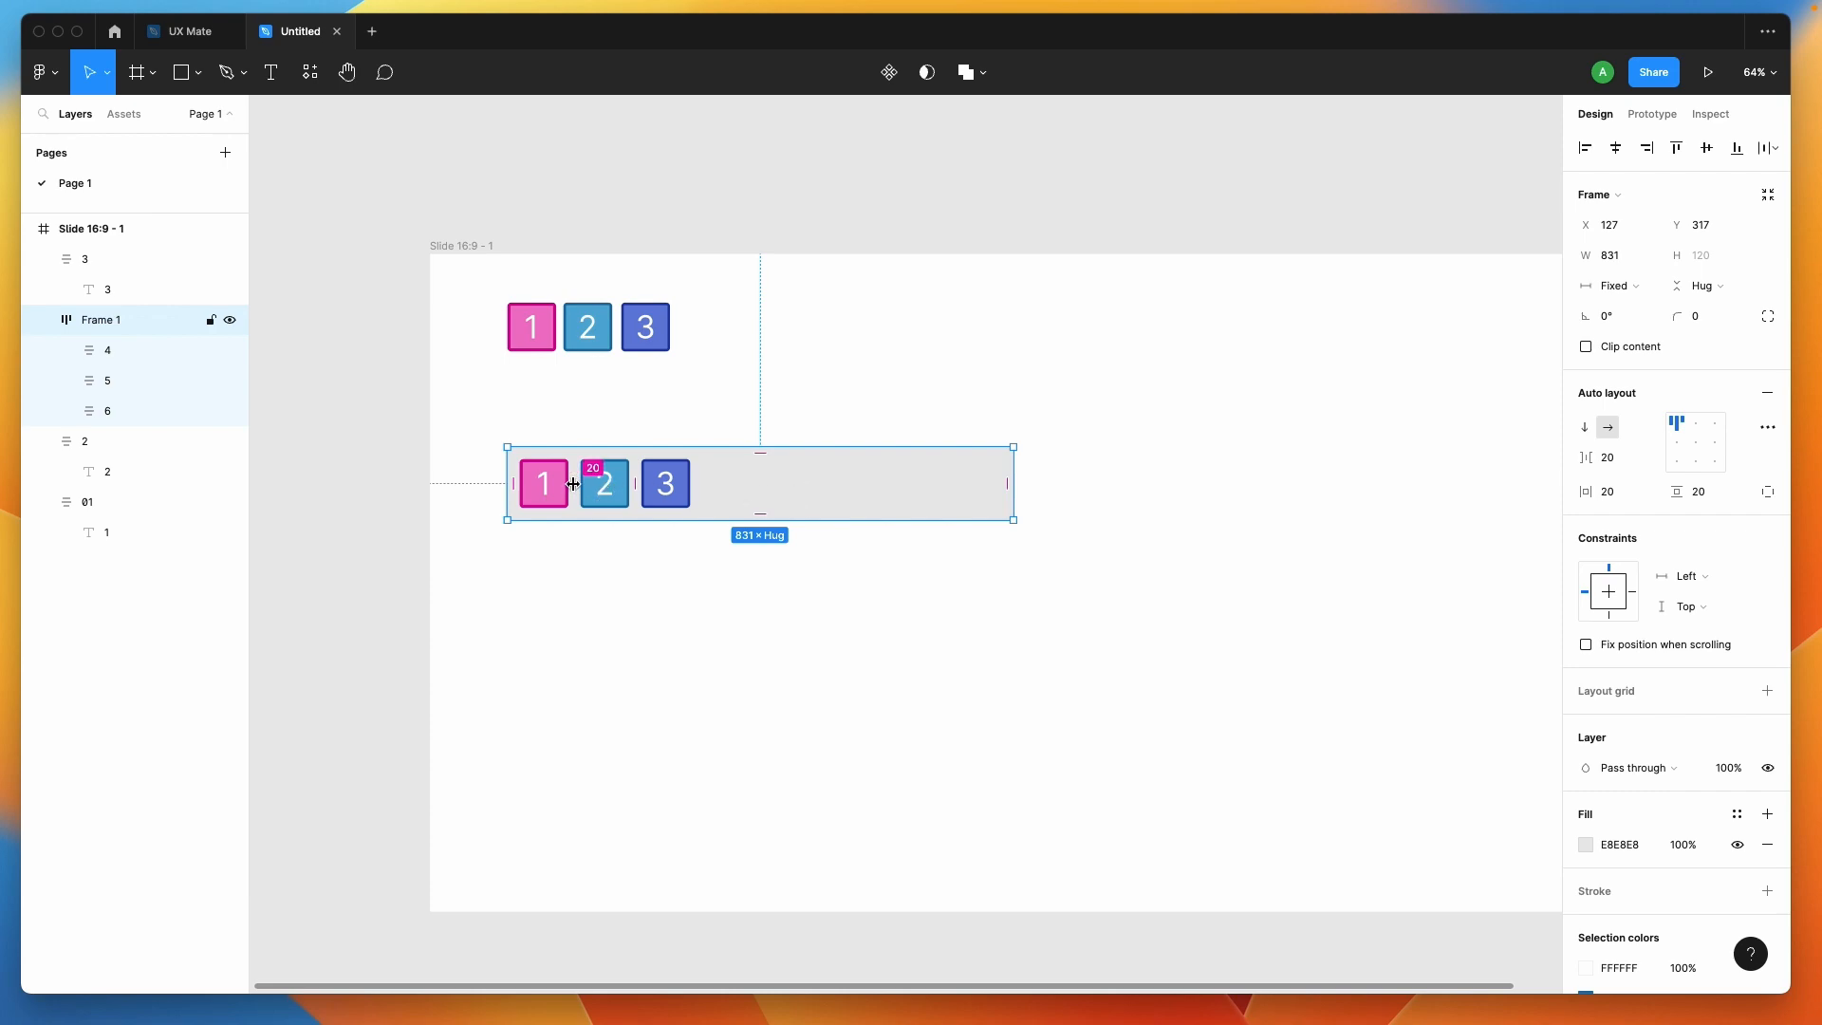
scroll(608, 503, "up", 4)
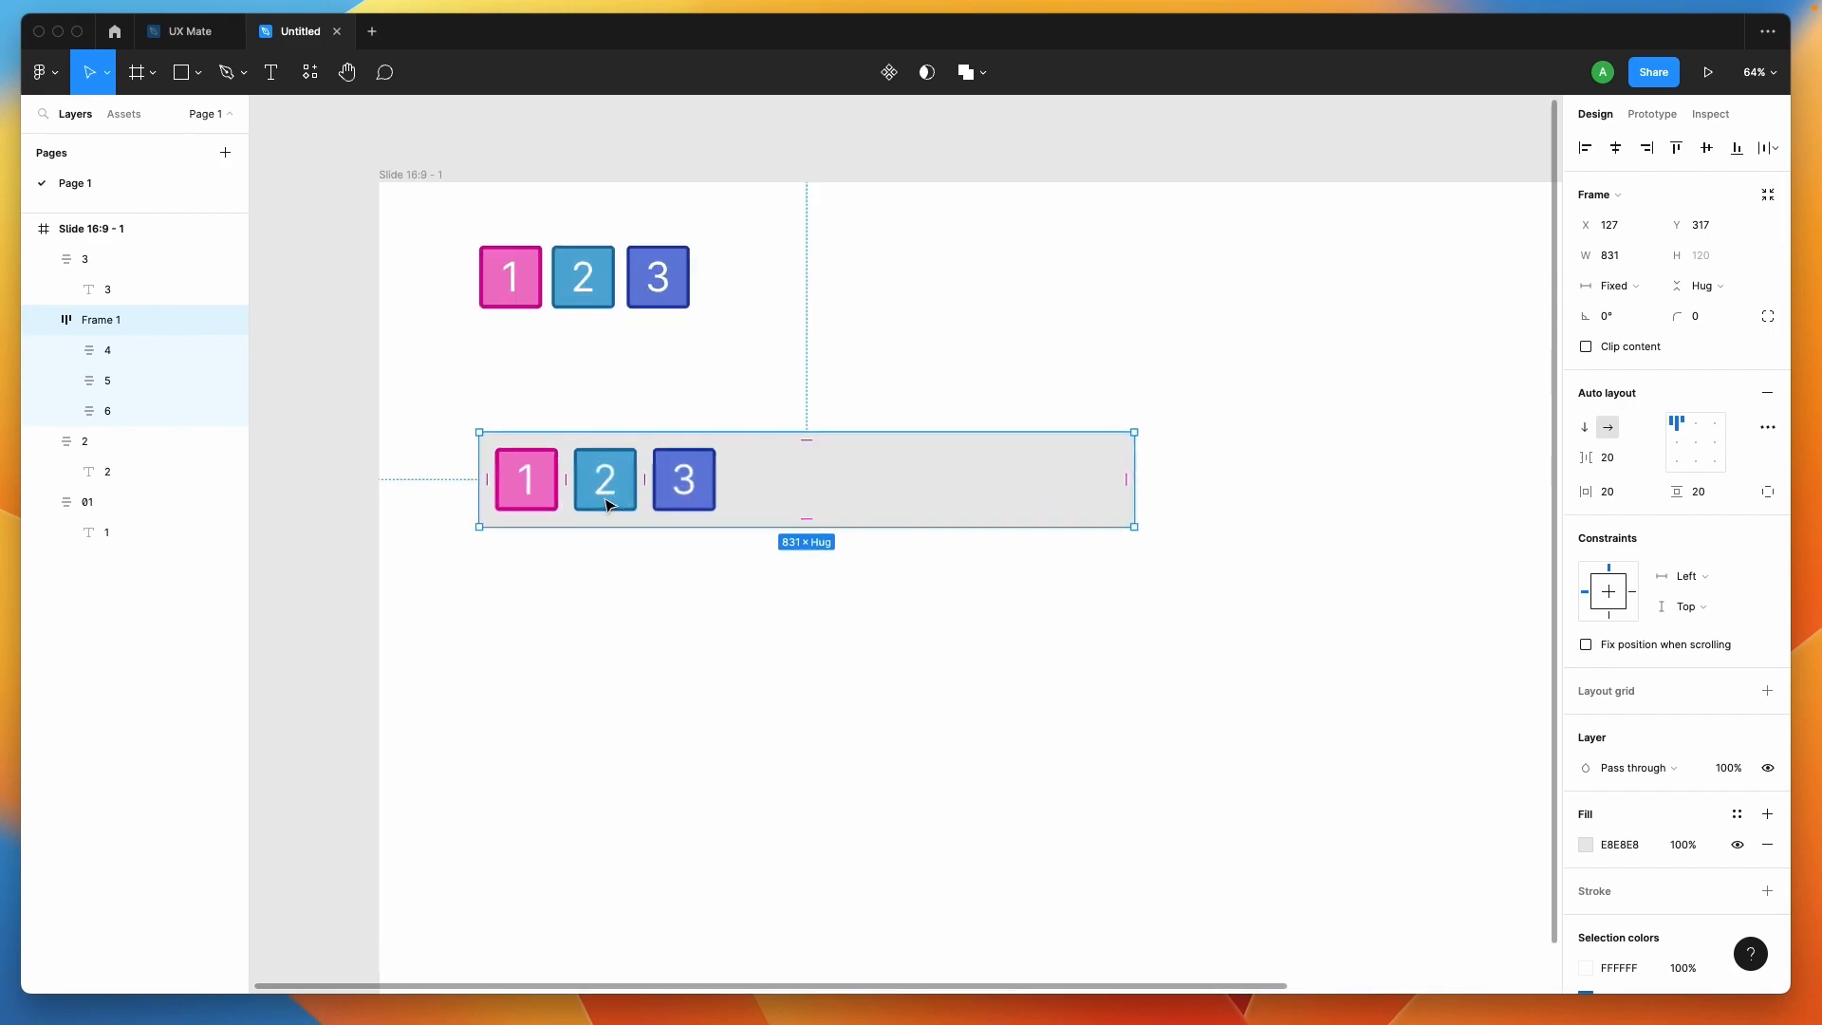
left_click(604, 492)
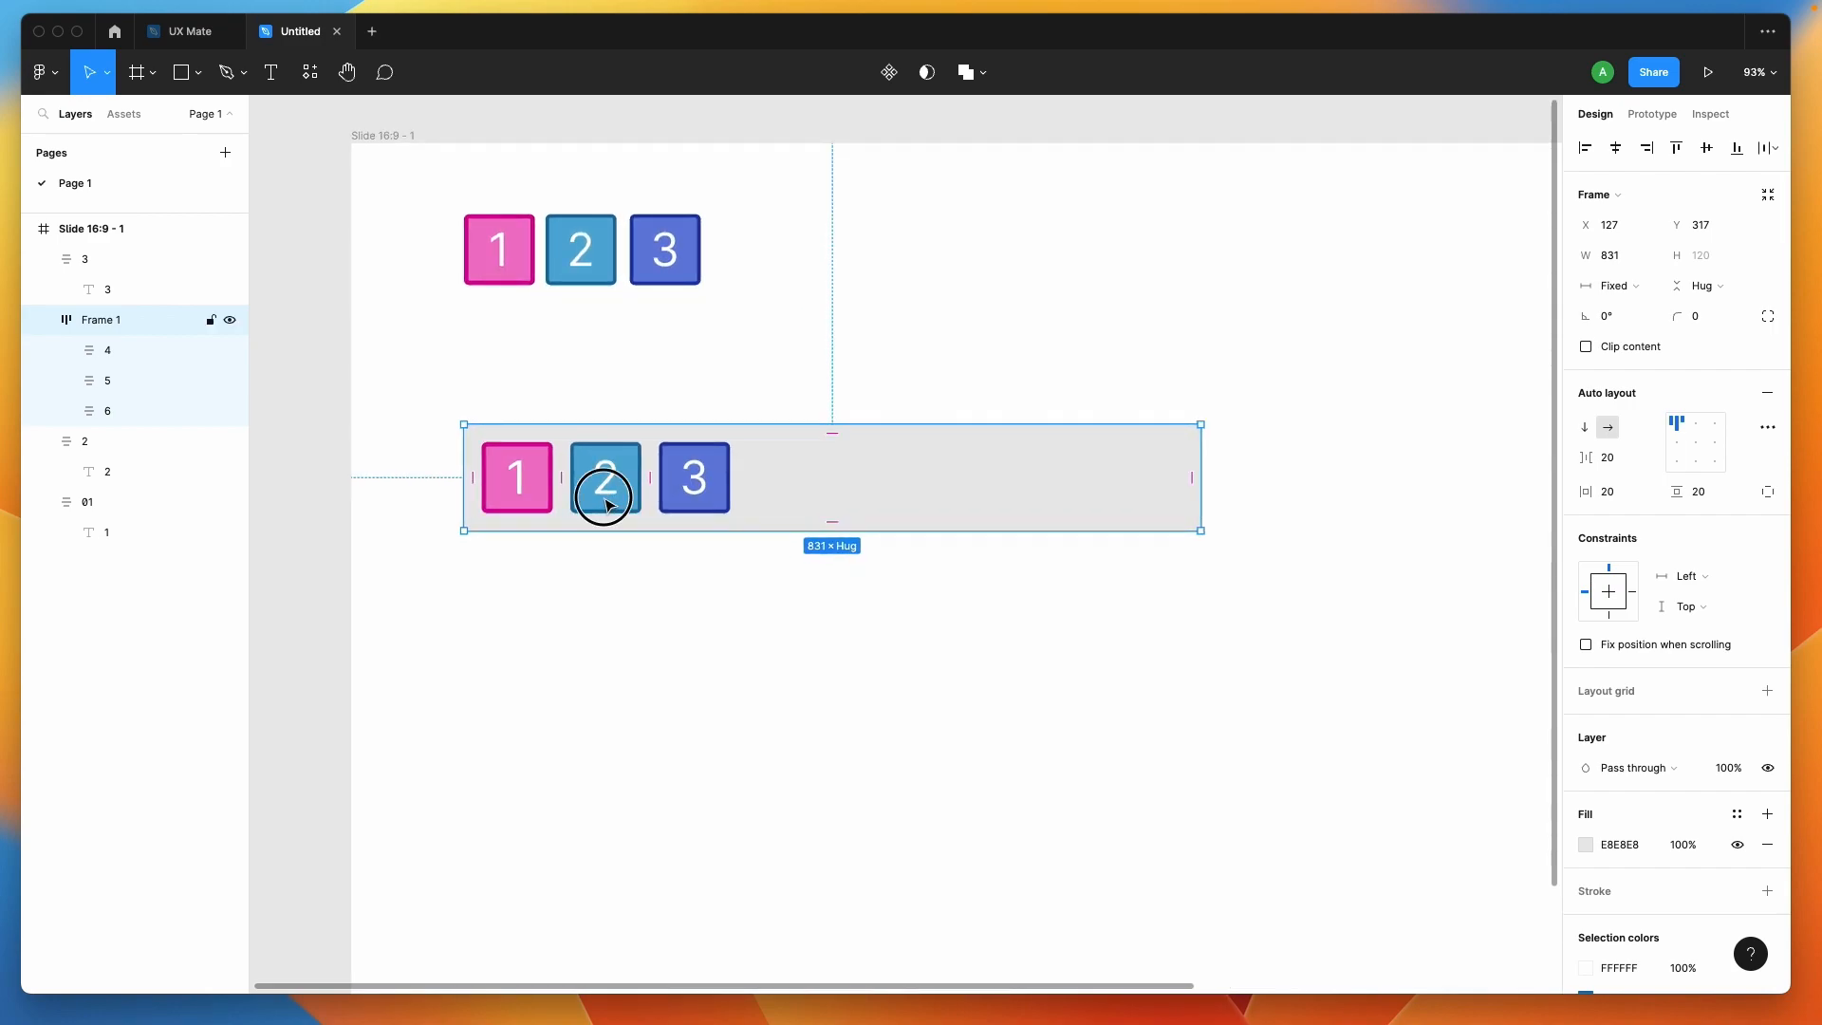
left_click(689, 506, "shift")
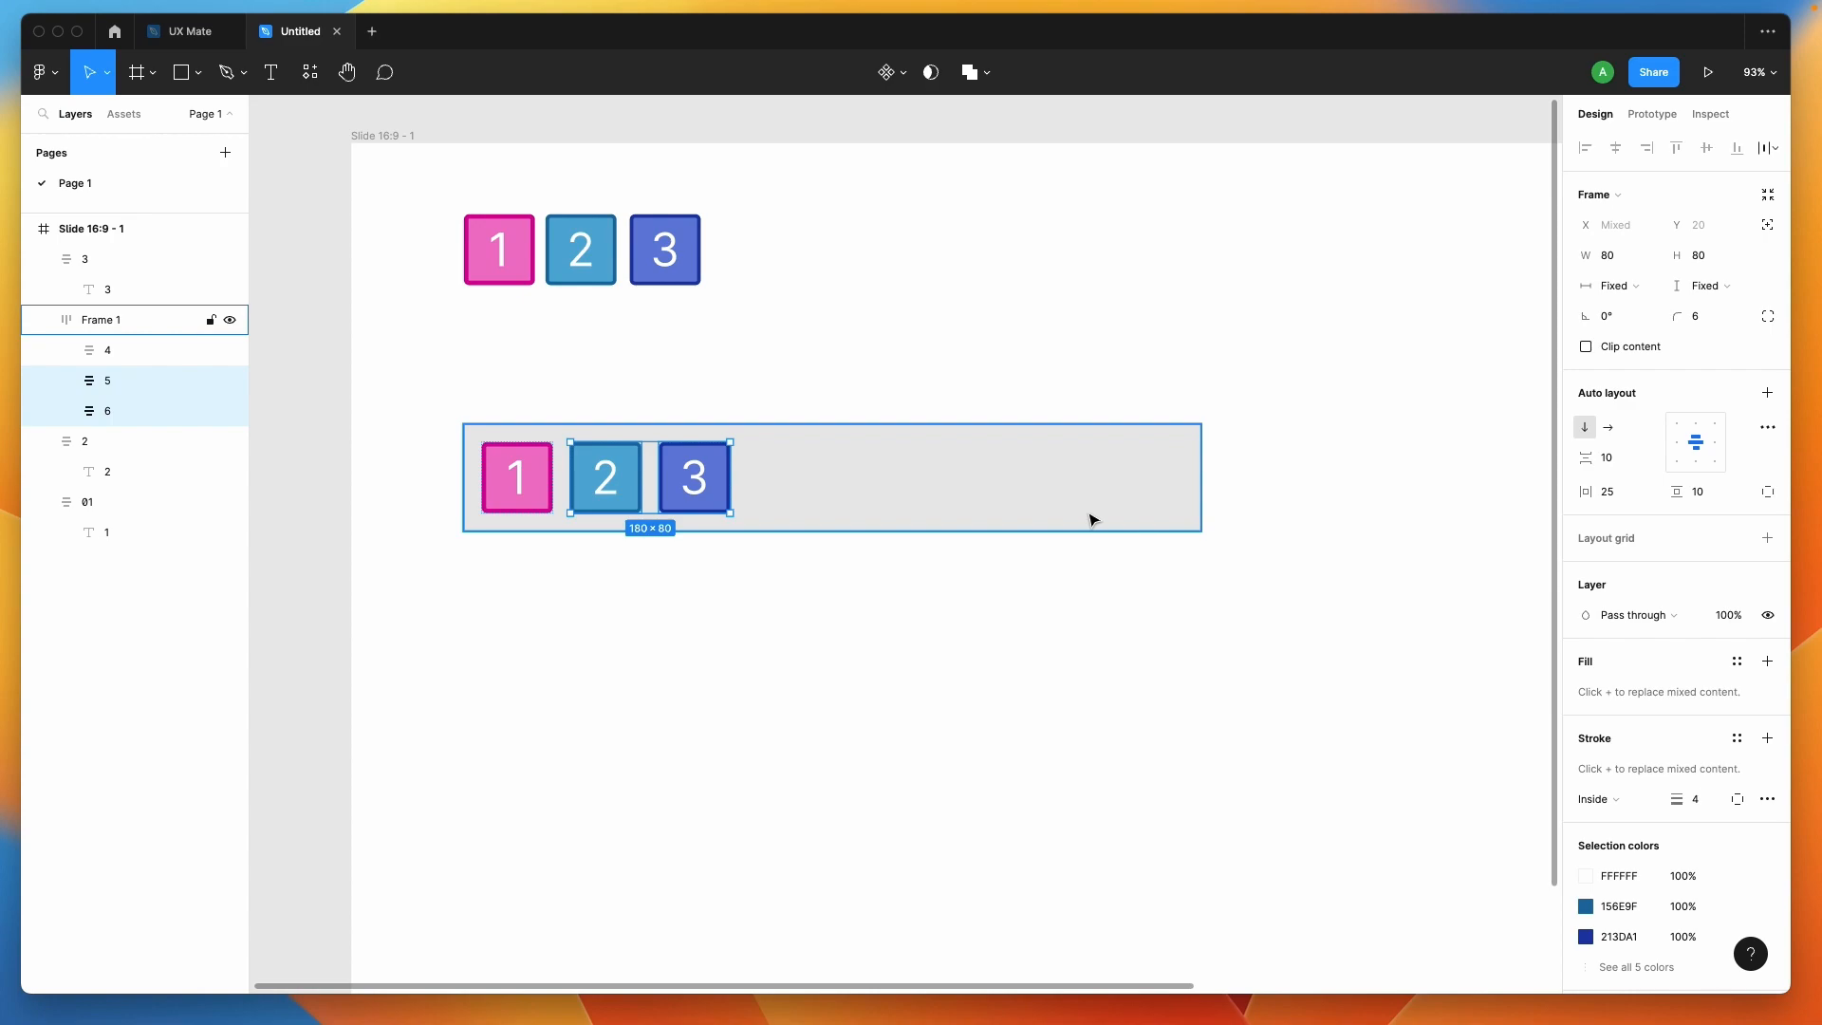
right_click(693, 495)
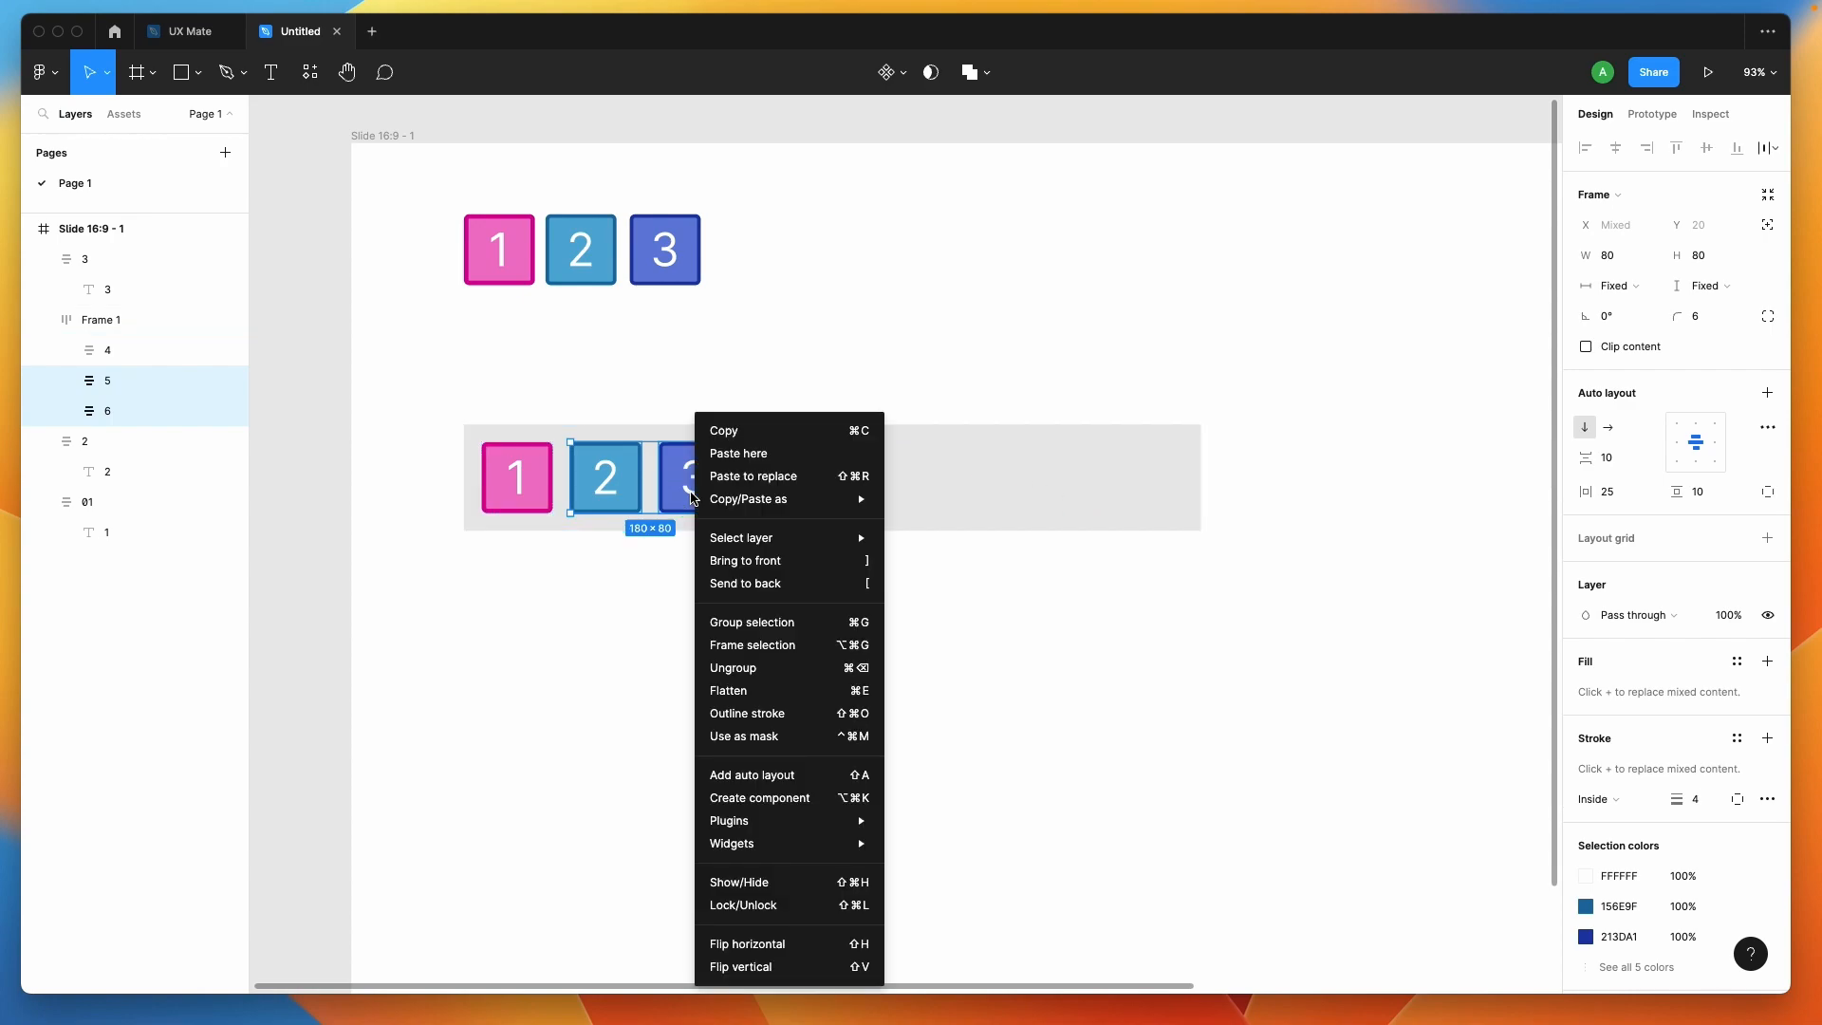
left_click(777, 646)
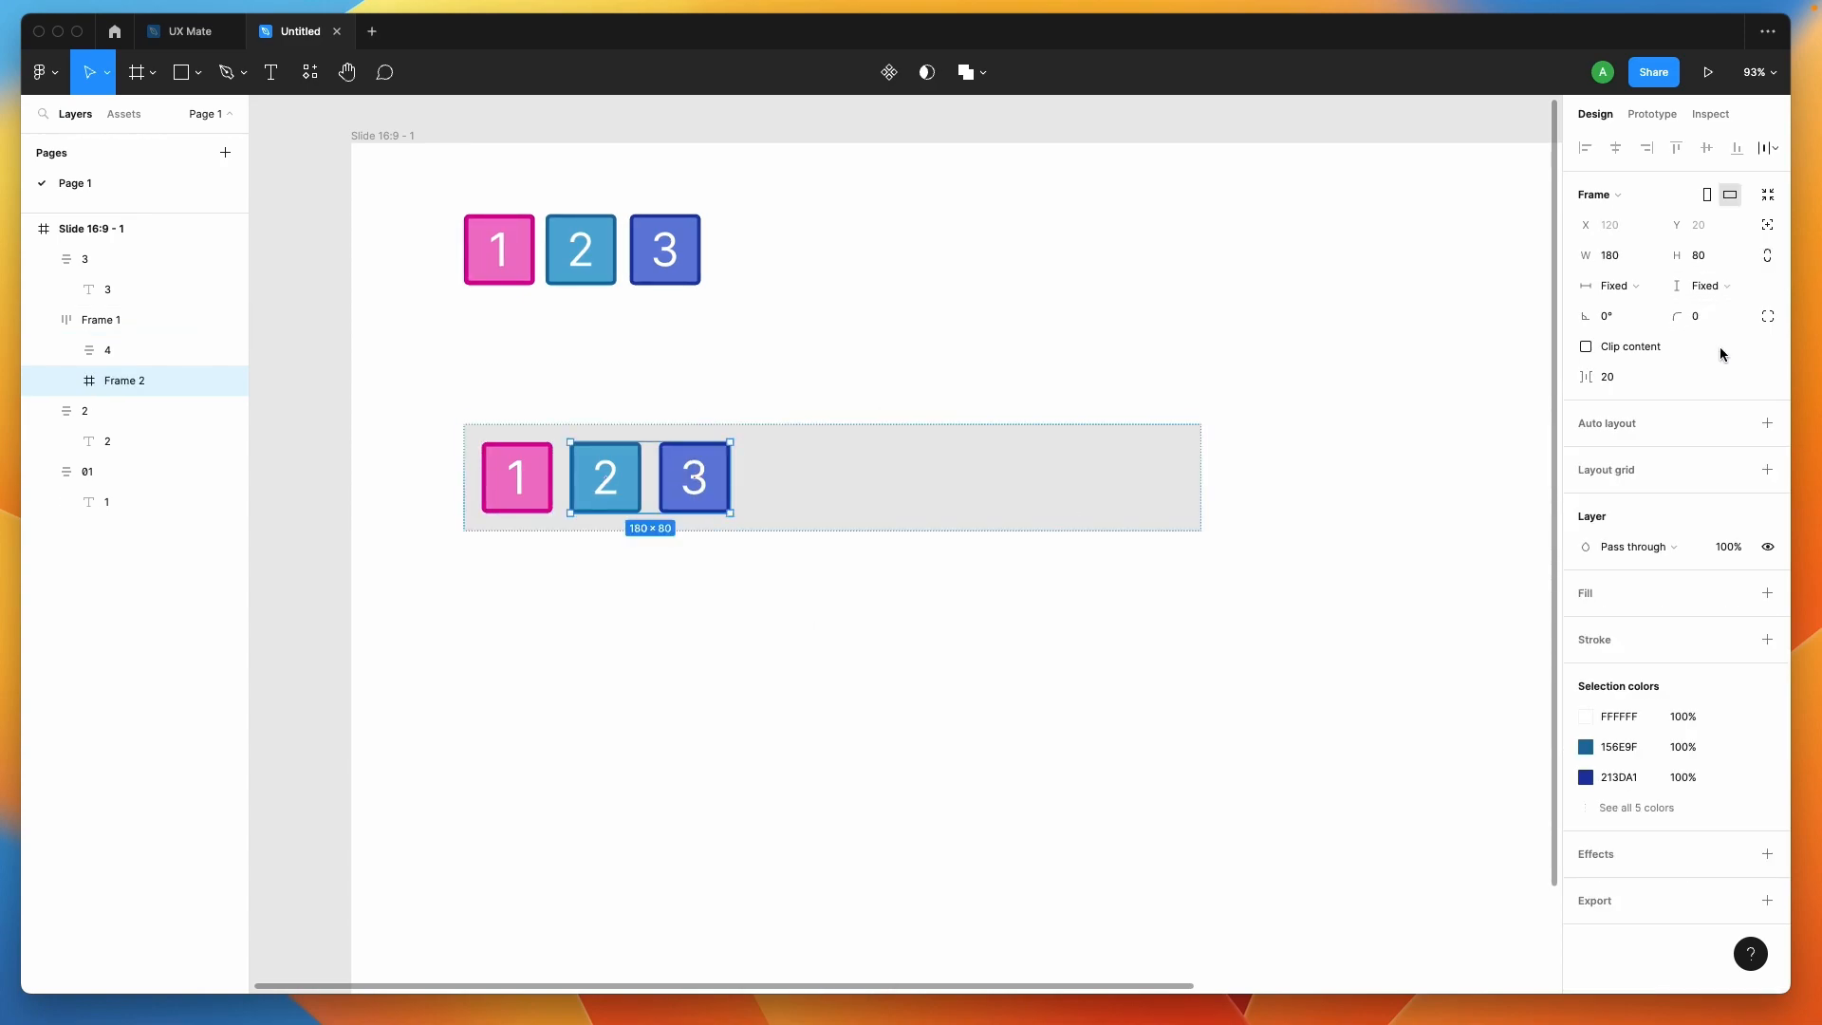
left_click(1768, 425)
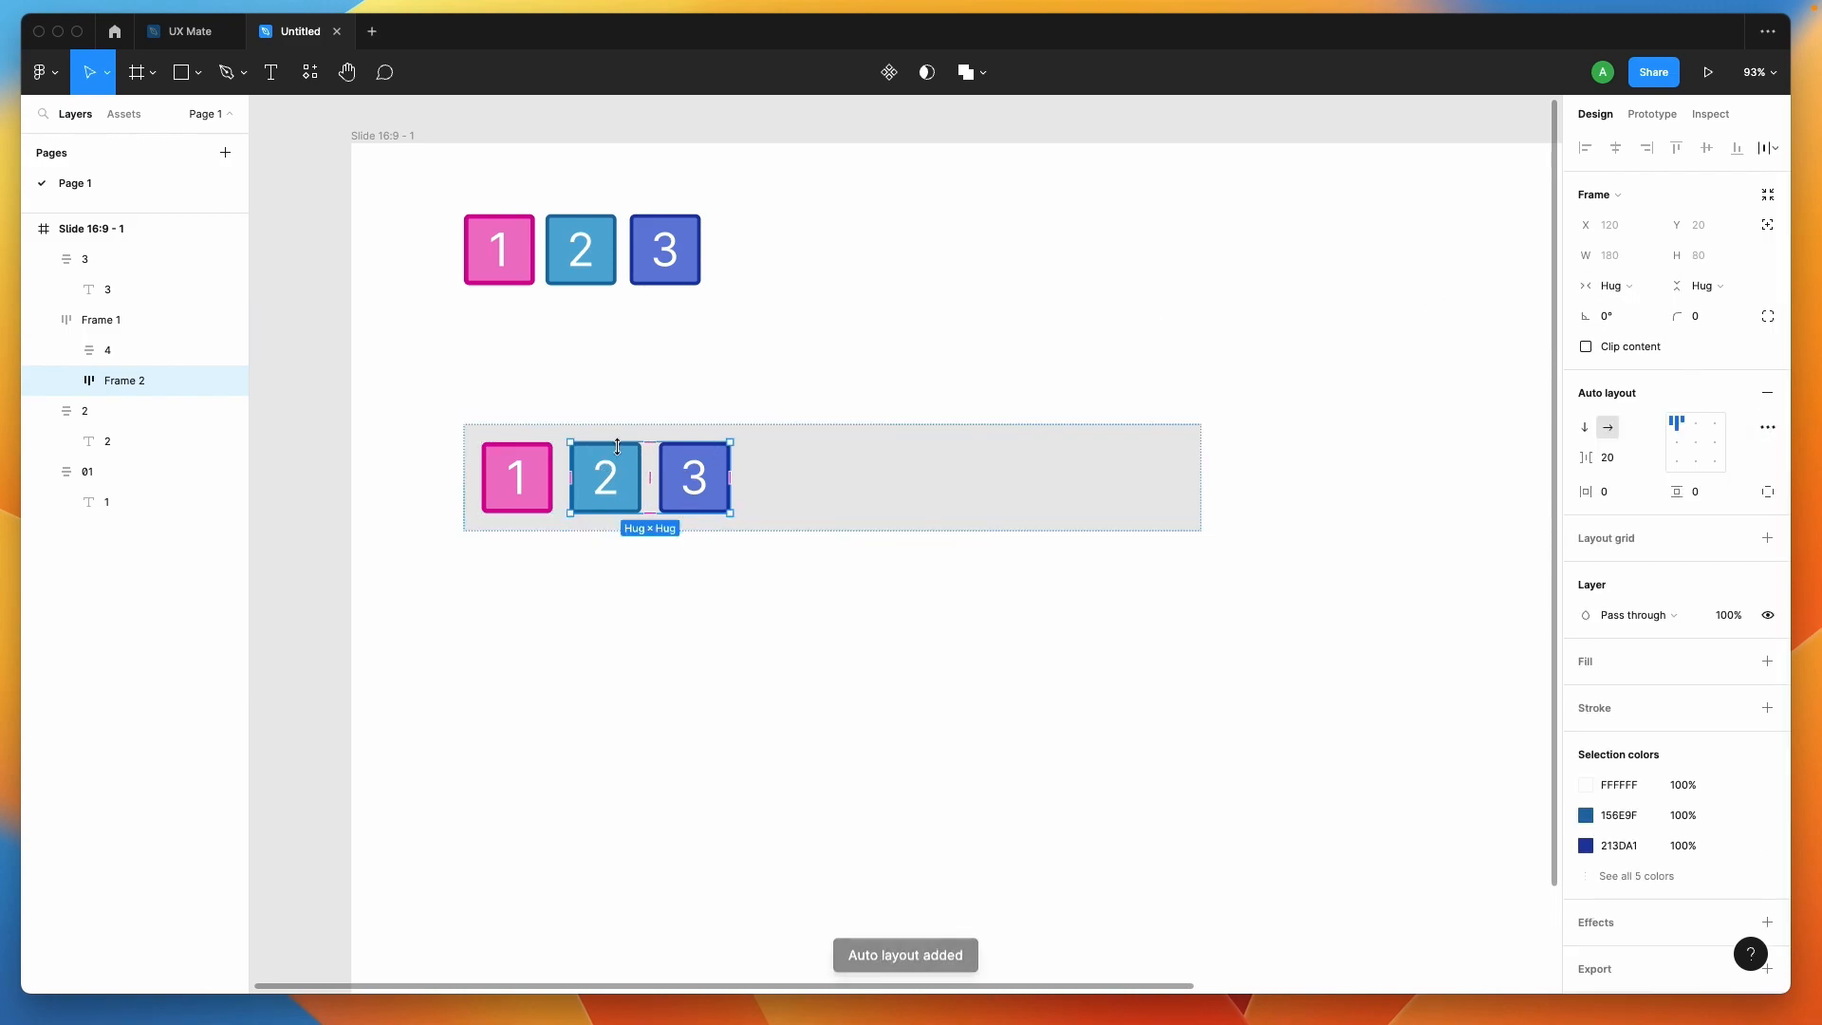
Set the nested frame's horizontal resizing to Fill container and align its tiles to the top right
left_click(1629, 293)
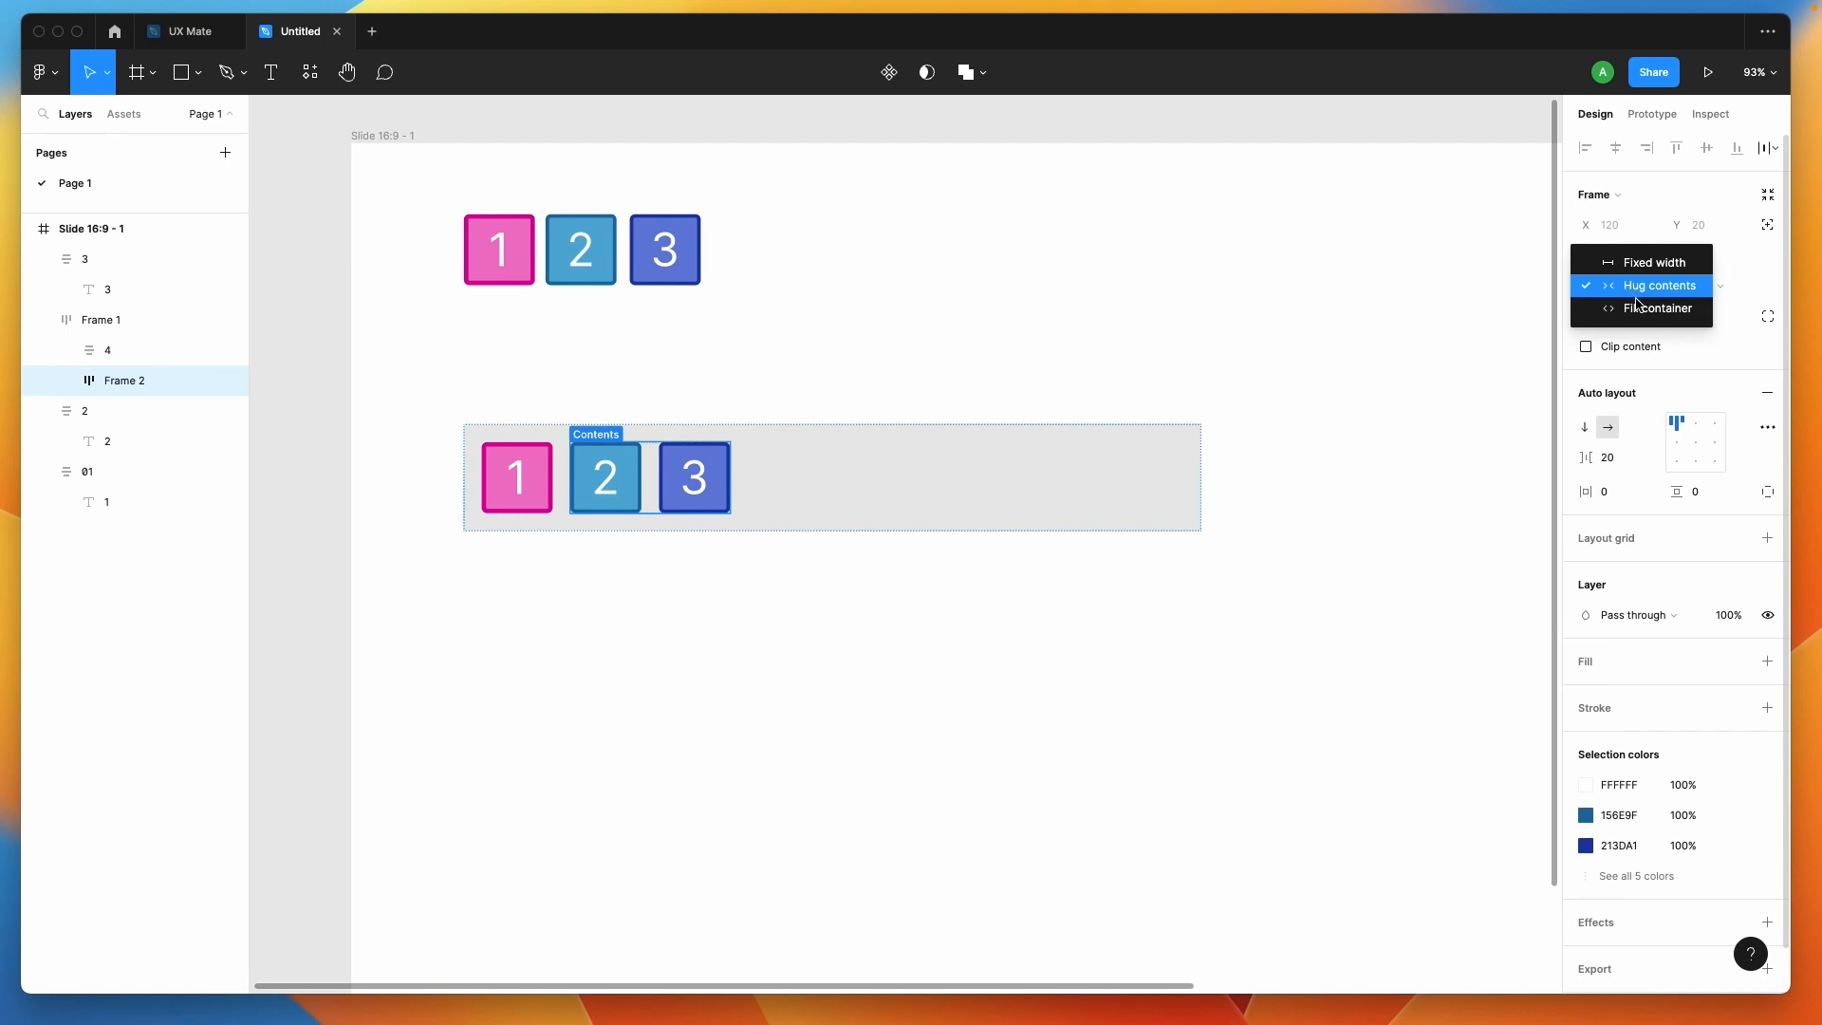
left_click(1644, 305)
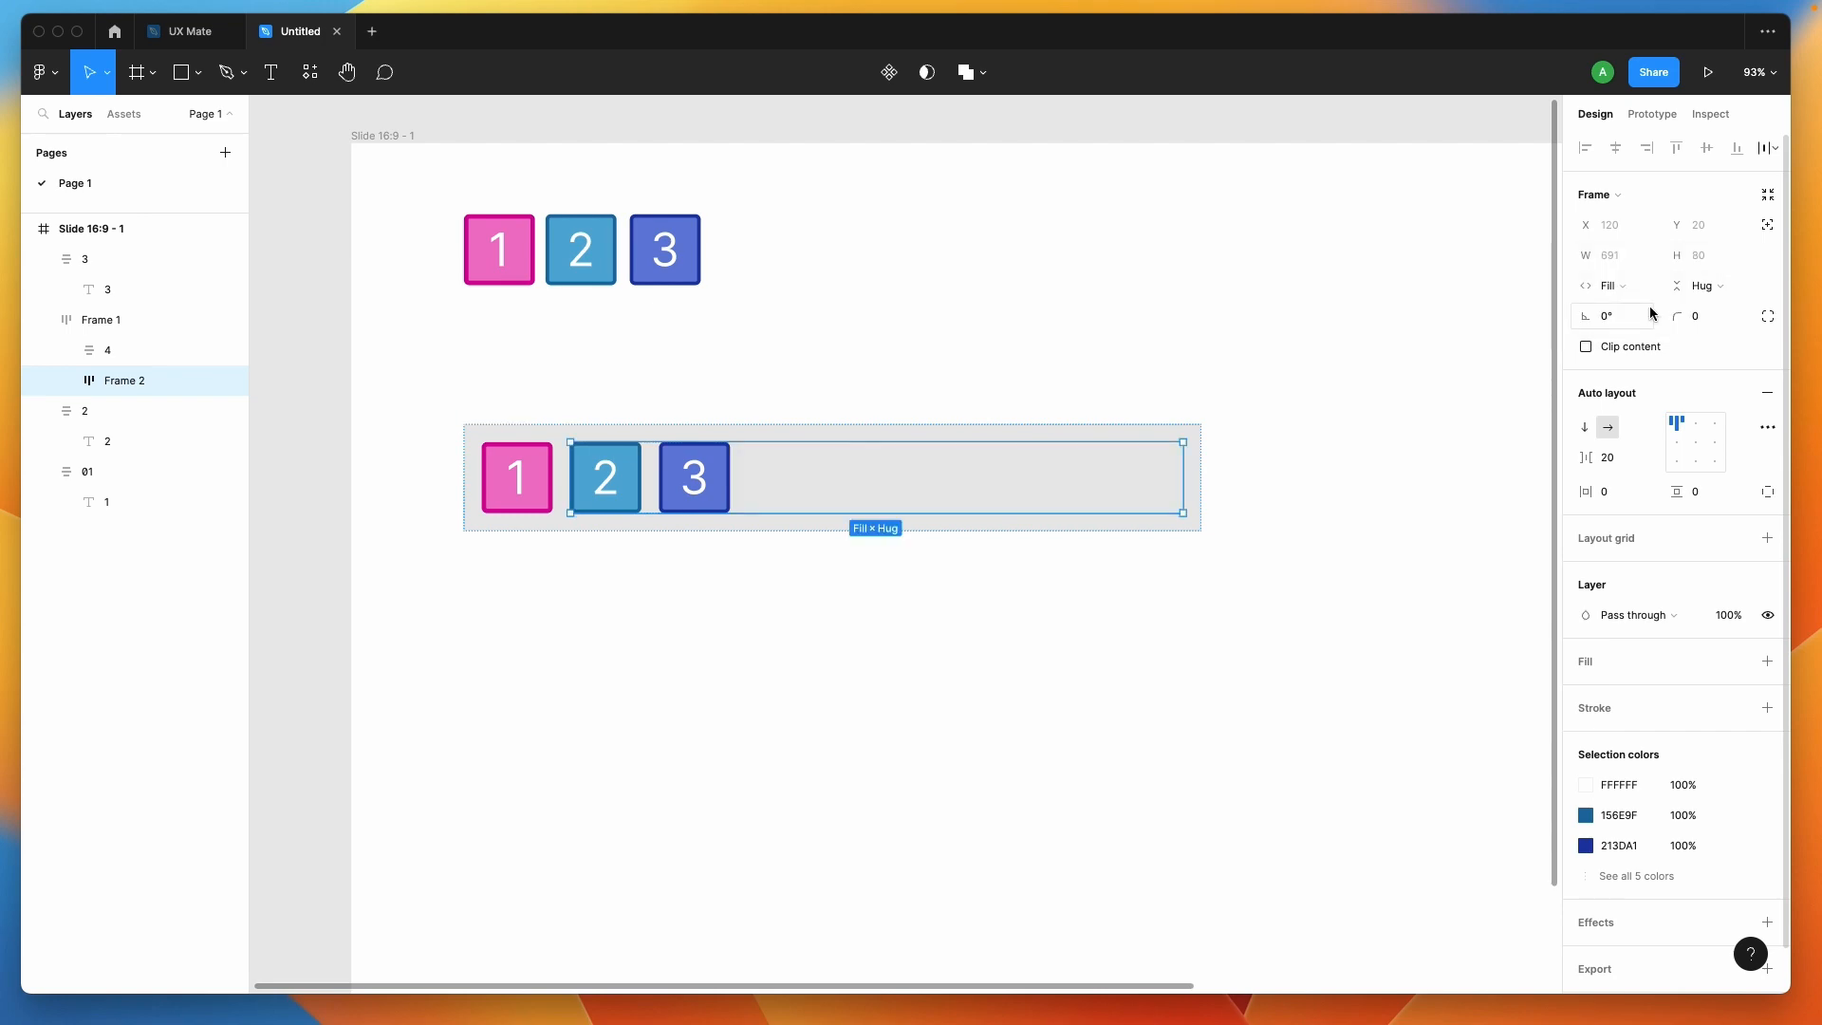
left_click(1715, 423)
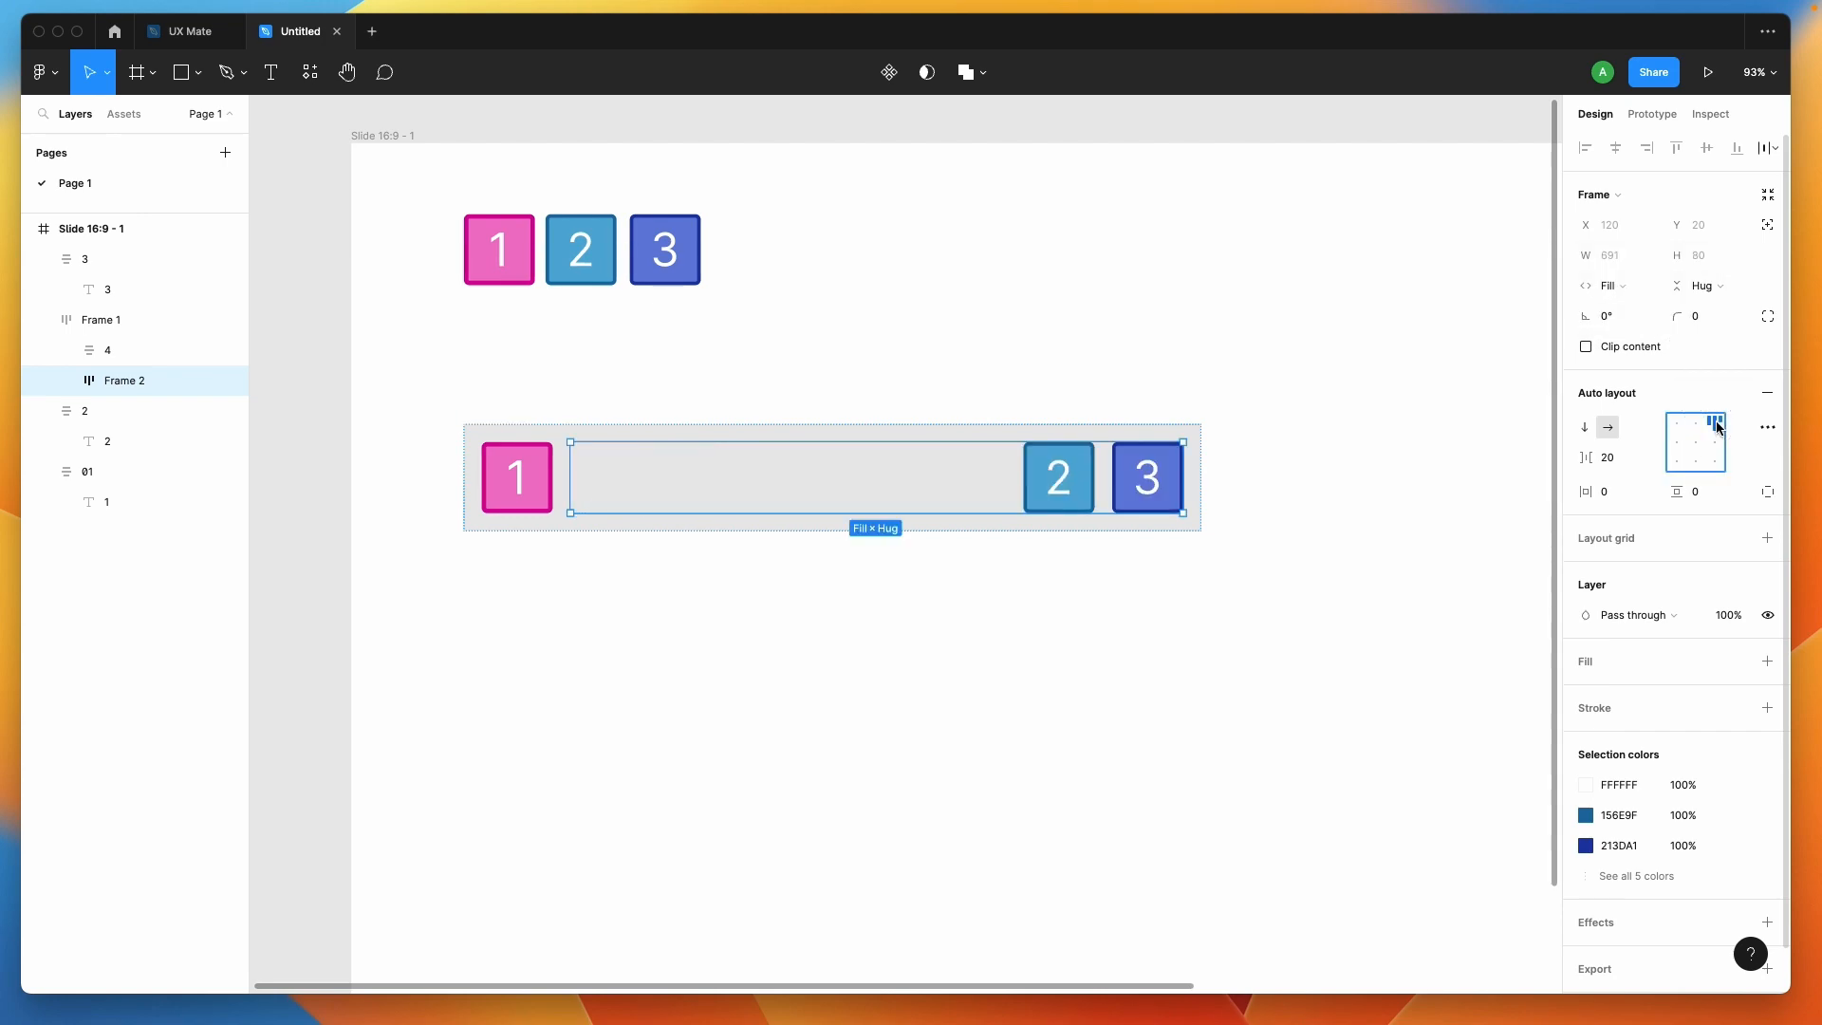
Narrow the grey tile row's outer frame to about 755
left_click(1122, 617)
left_click(1115, 491)
left_click_drag(1202, 493, 1133, 499)
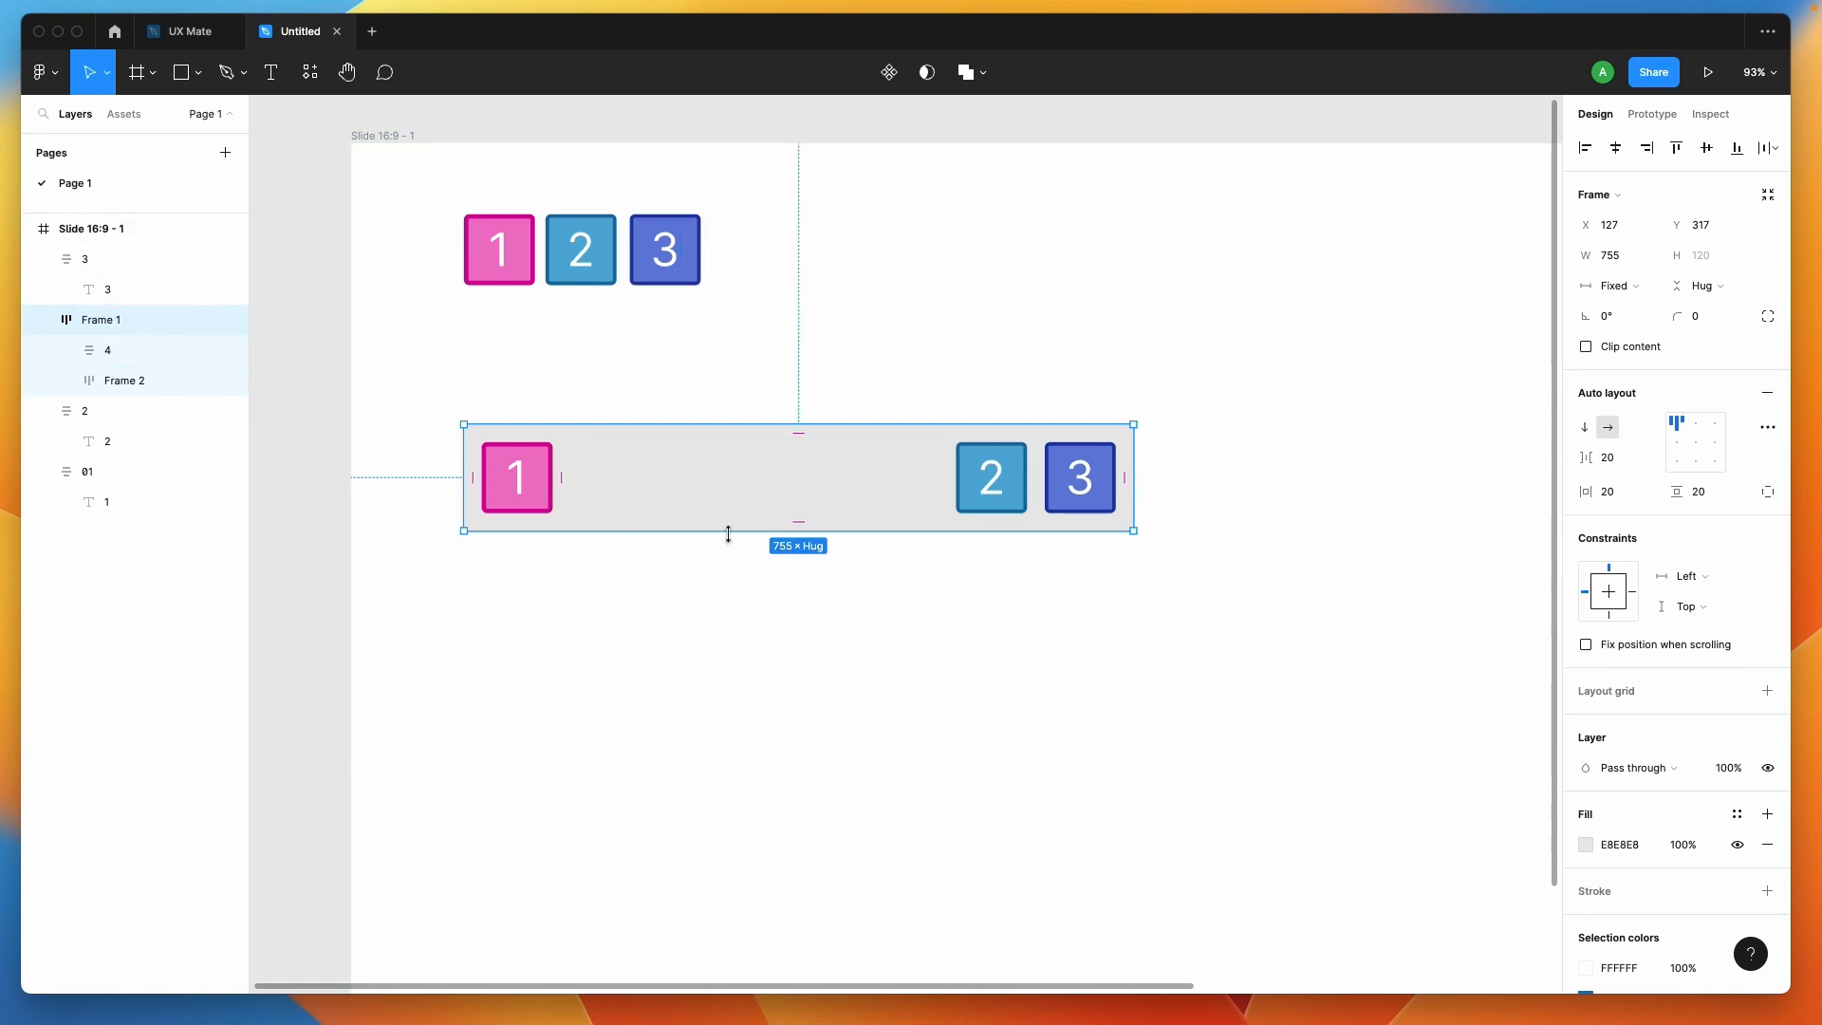
Try a rectangle about 39 × 49 between tiles 2 and 3 inside the nested frame, and delete it
left_click(974, 510)
mouse_move(570, 495)
left_mouse_down()
mouse_move(693, 494)
mouse_move(571, 496)
left_mouse_up()
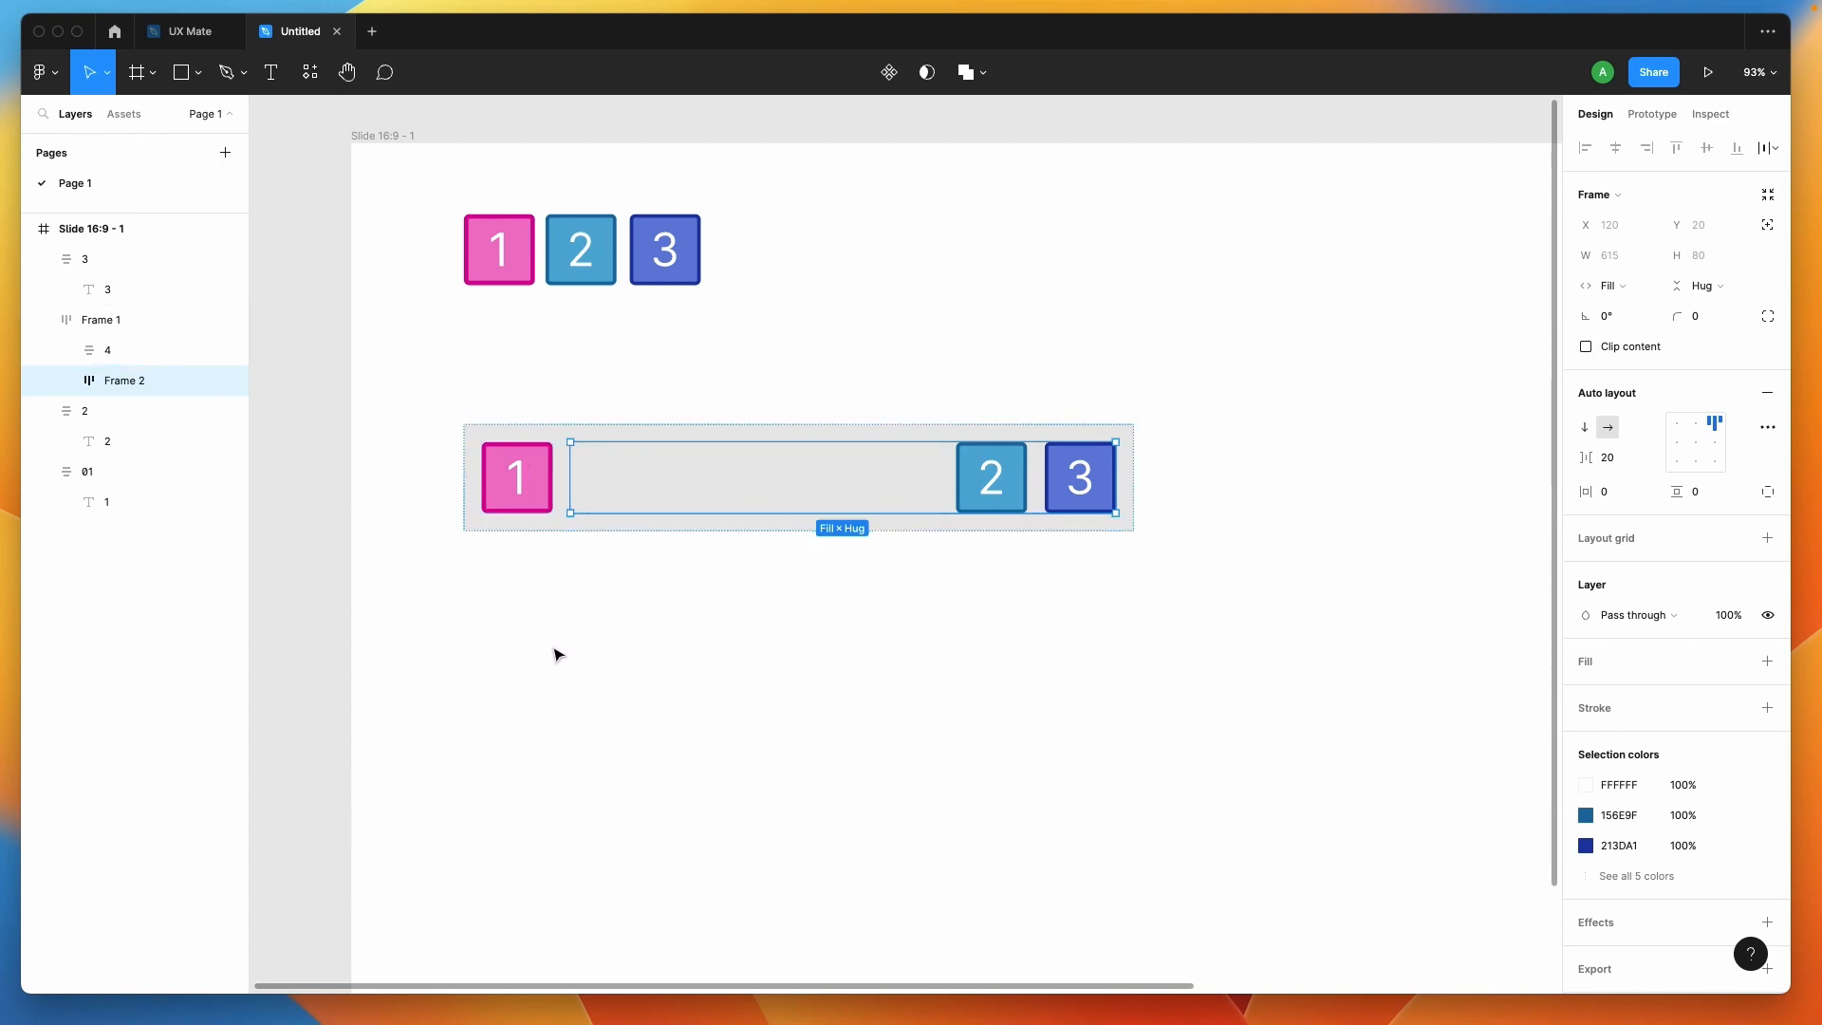
left_click(183, 84)
left_click_drag(1029, 460, 1065, 503)
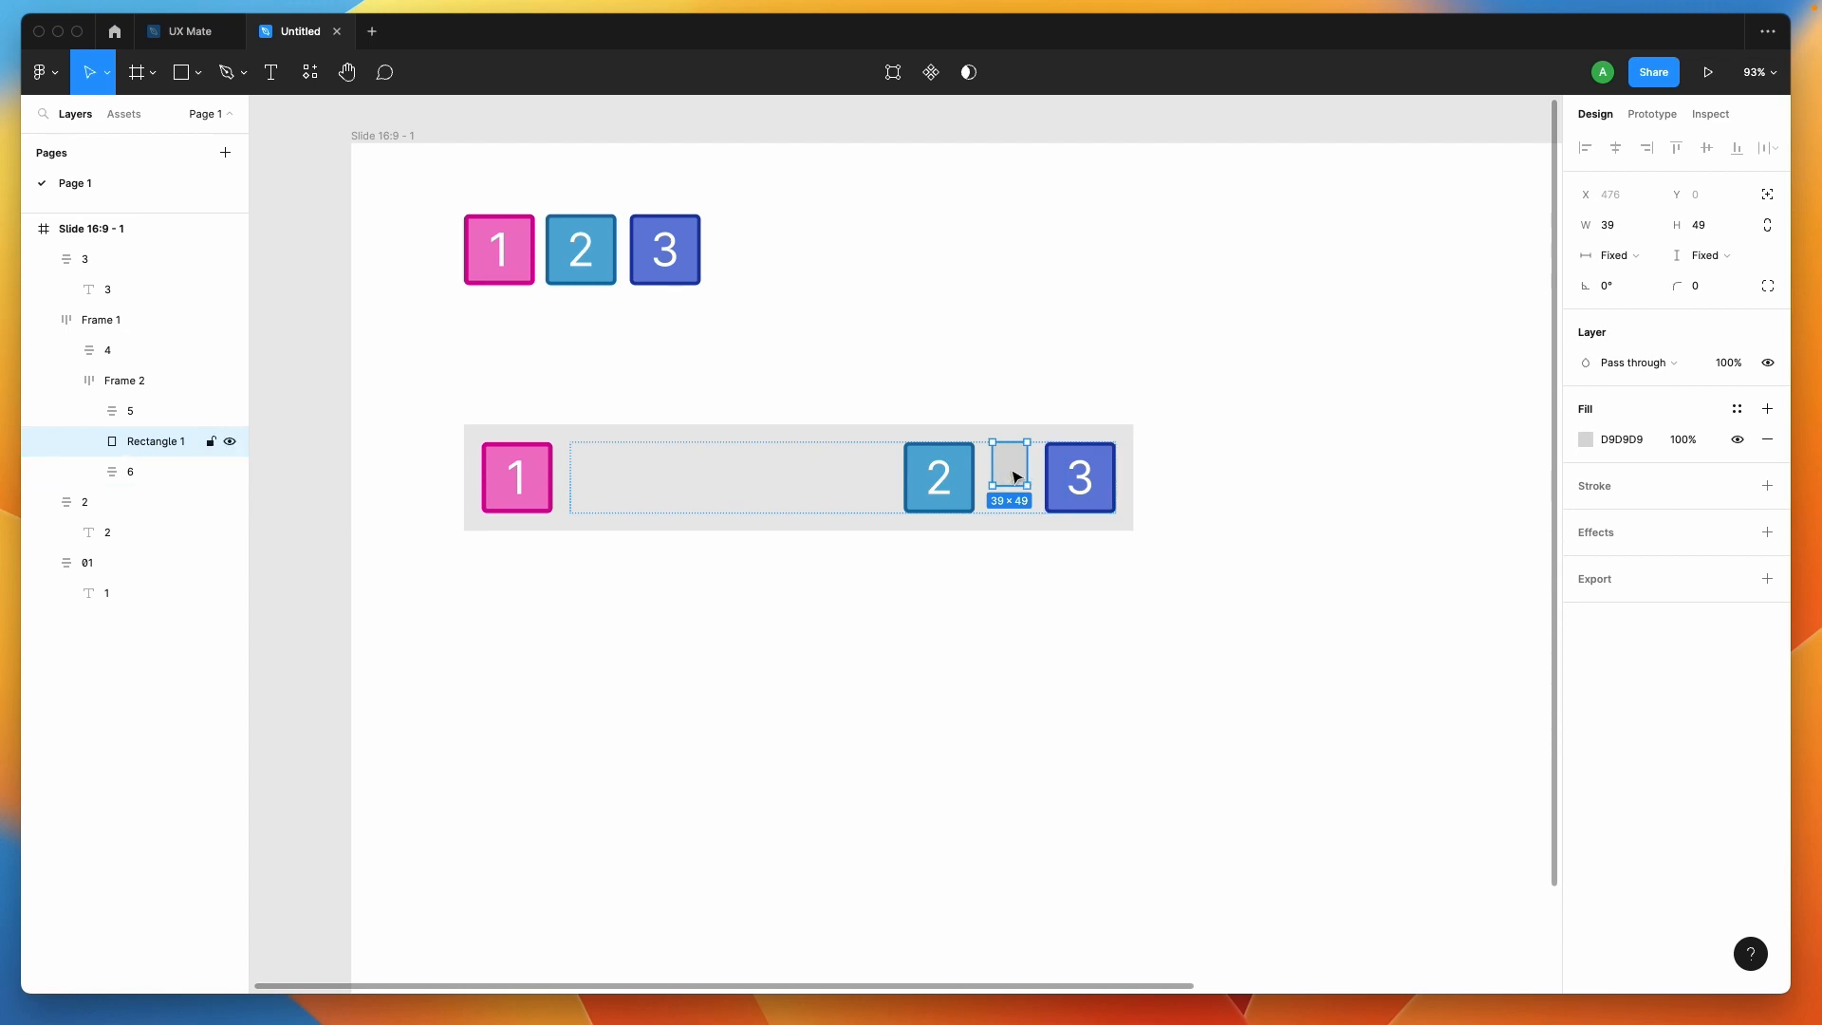
key("Delete")
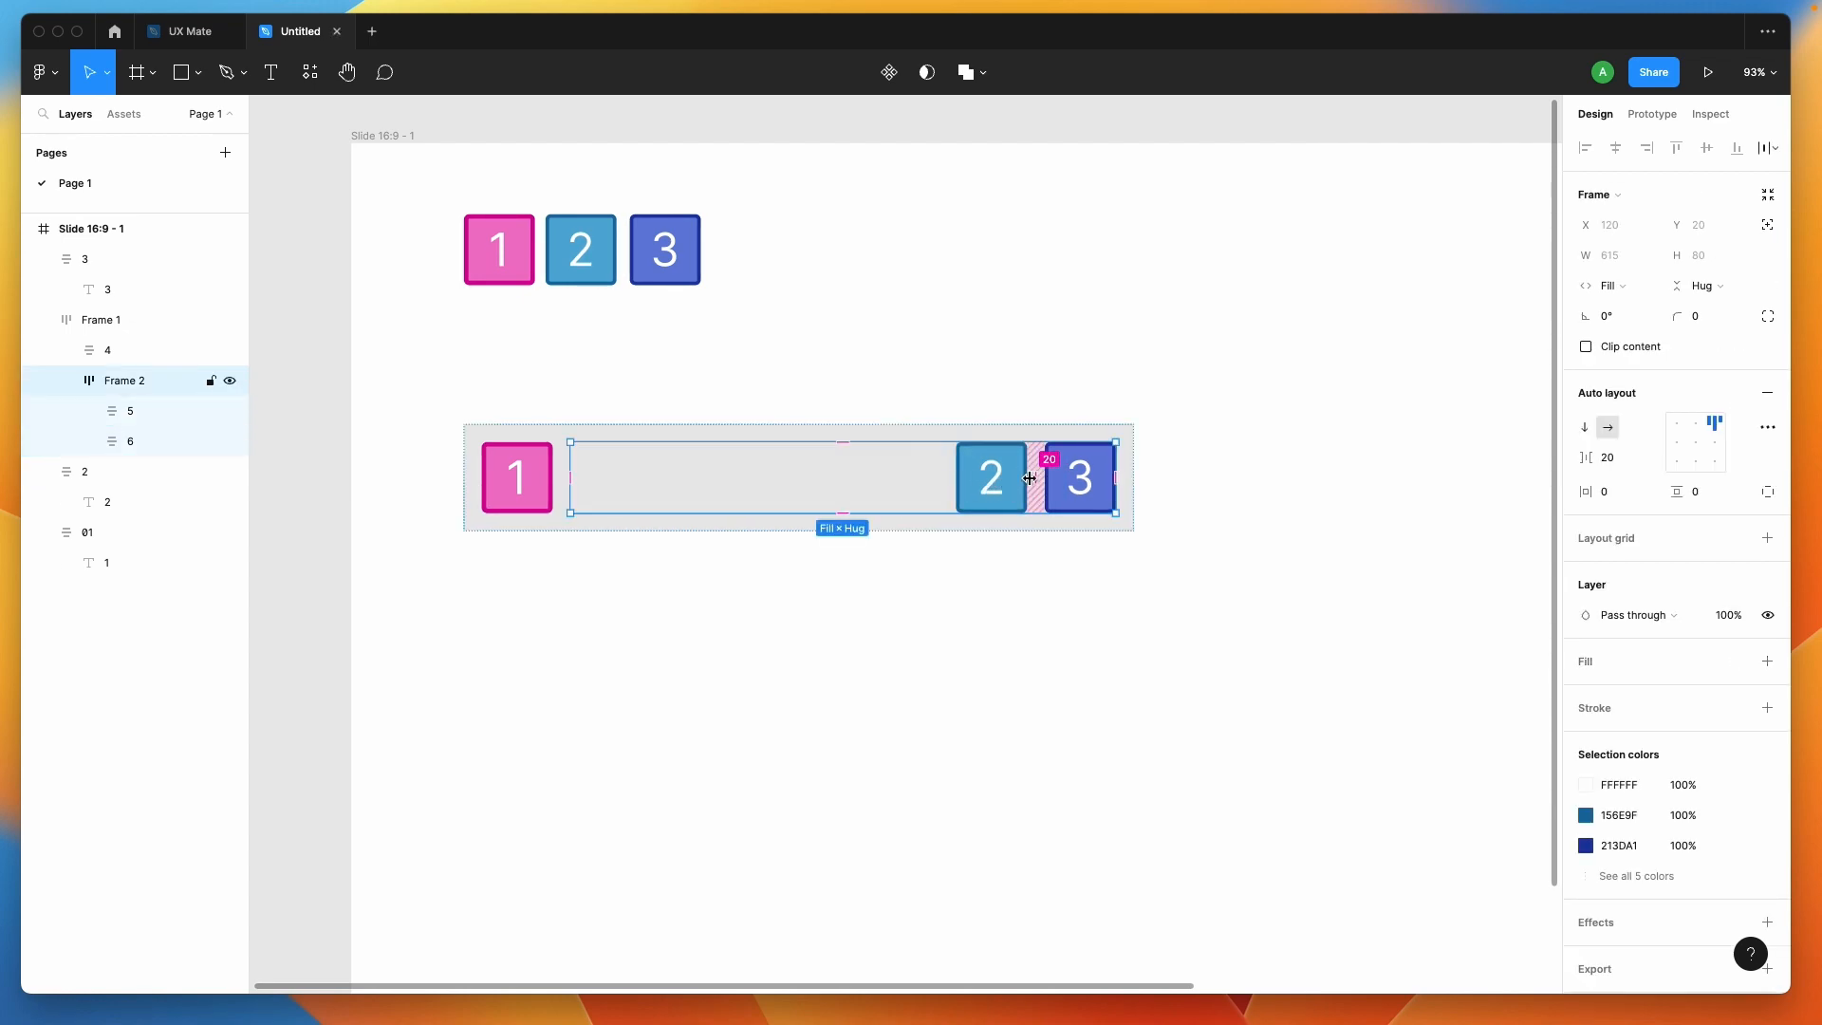
Duplicate tile 3 inside the nested frame and change the copy's number to 4
left_click(998, 506)
left_click(1058, 492)
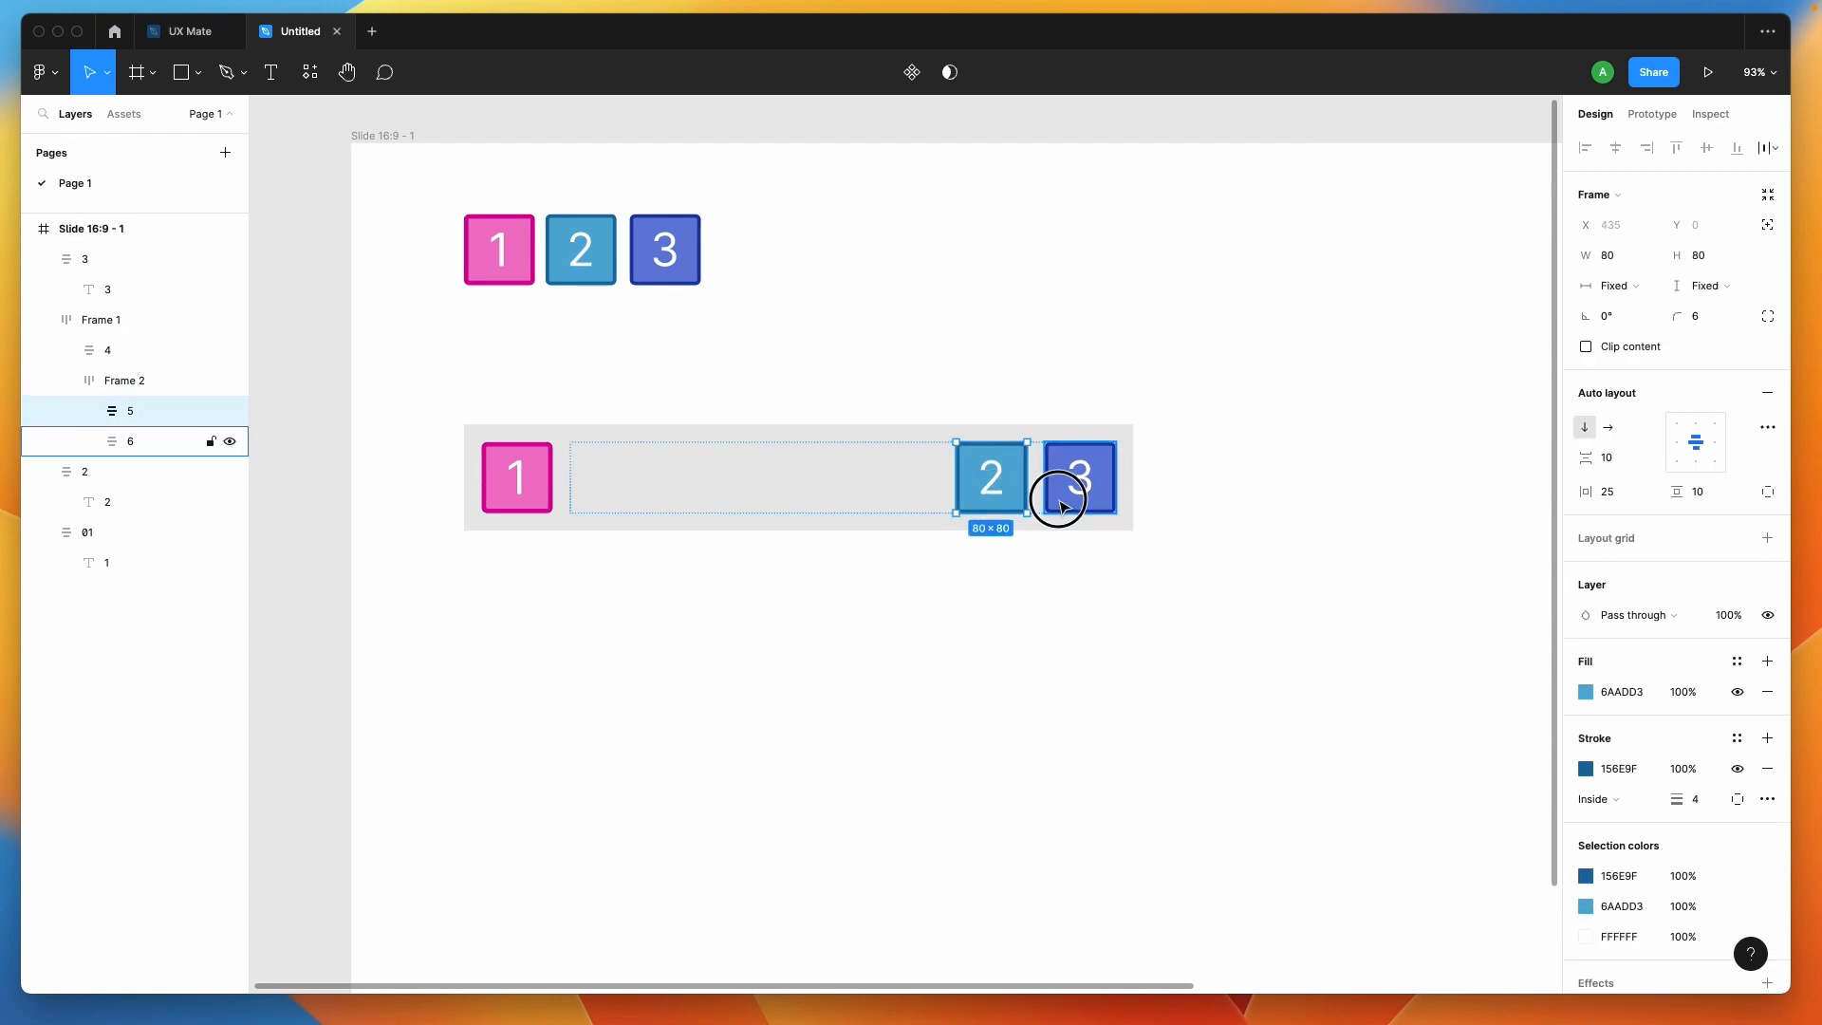
key("super+d")
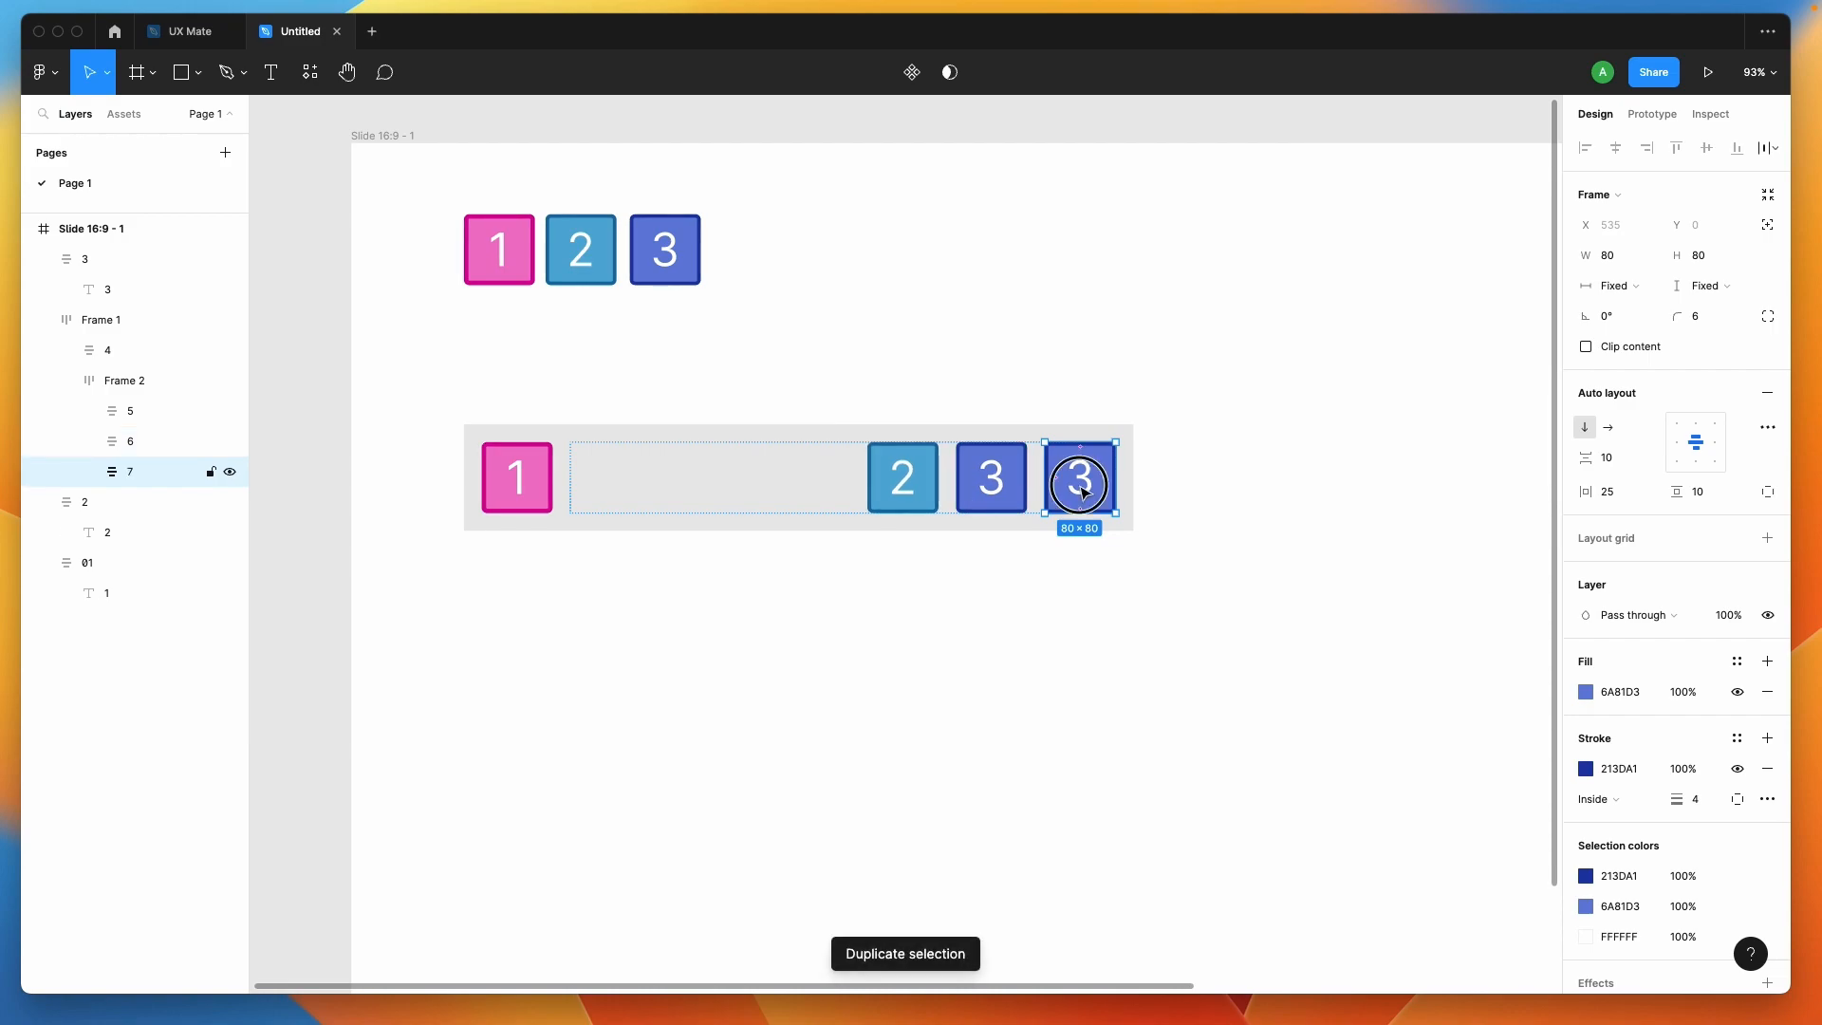
double_click(1064, 494)
type("4")
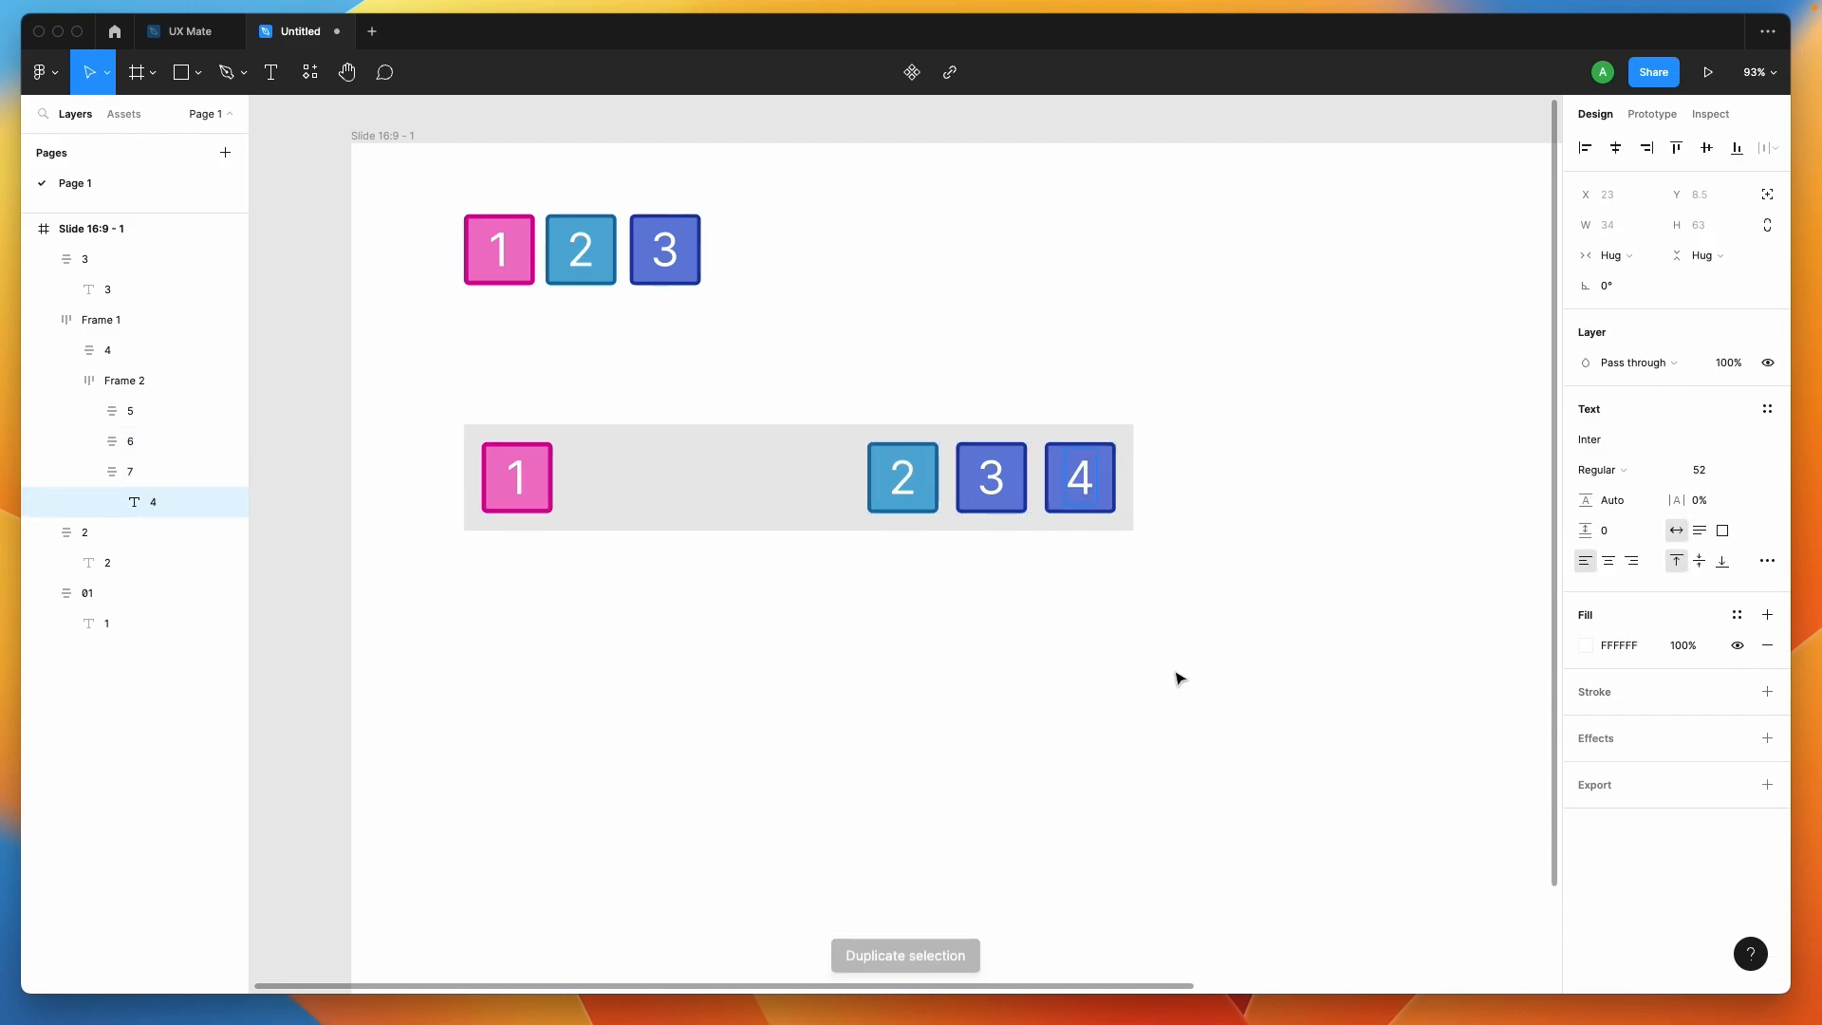
left_click(1177, 679)
Try a spacer rectangle about 57 × 28 between tiles 2 and 3 of the four-tile row, and delete it
scroll(1049, 499, "up", 2)
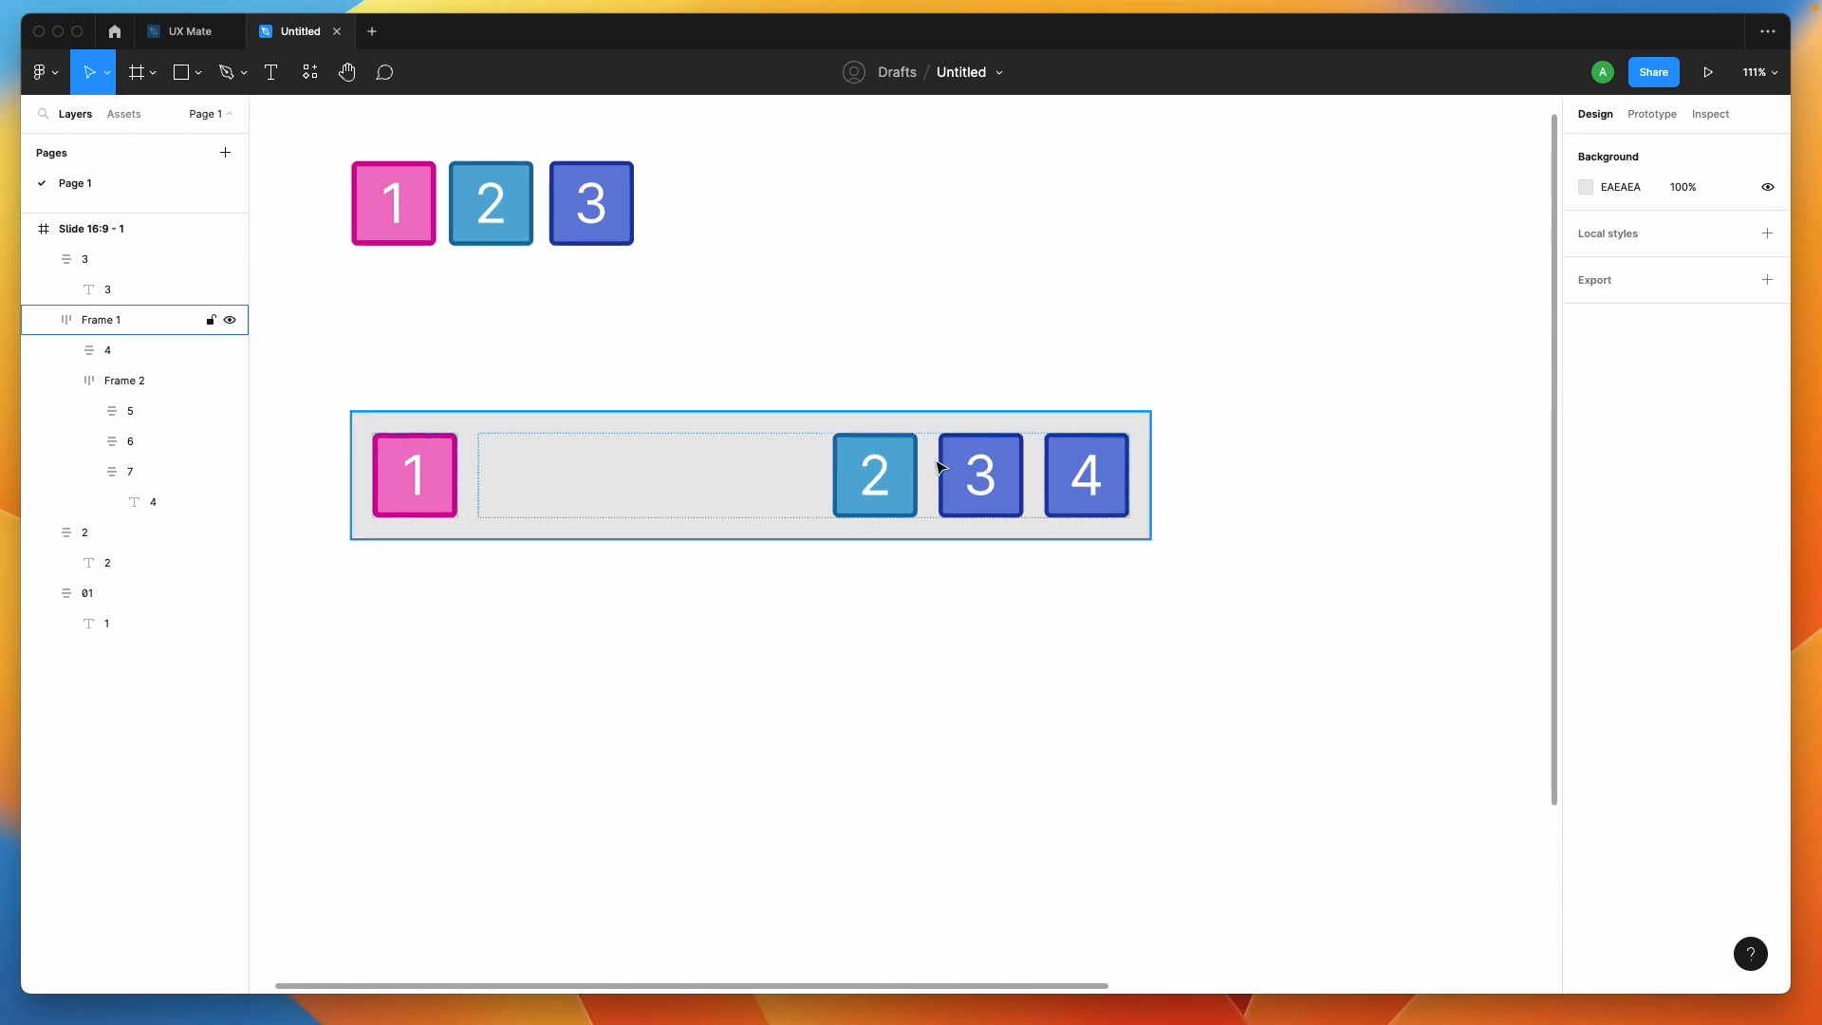
key("r")
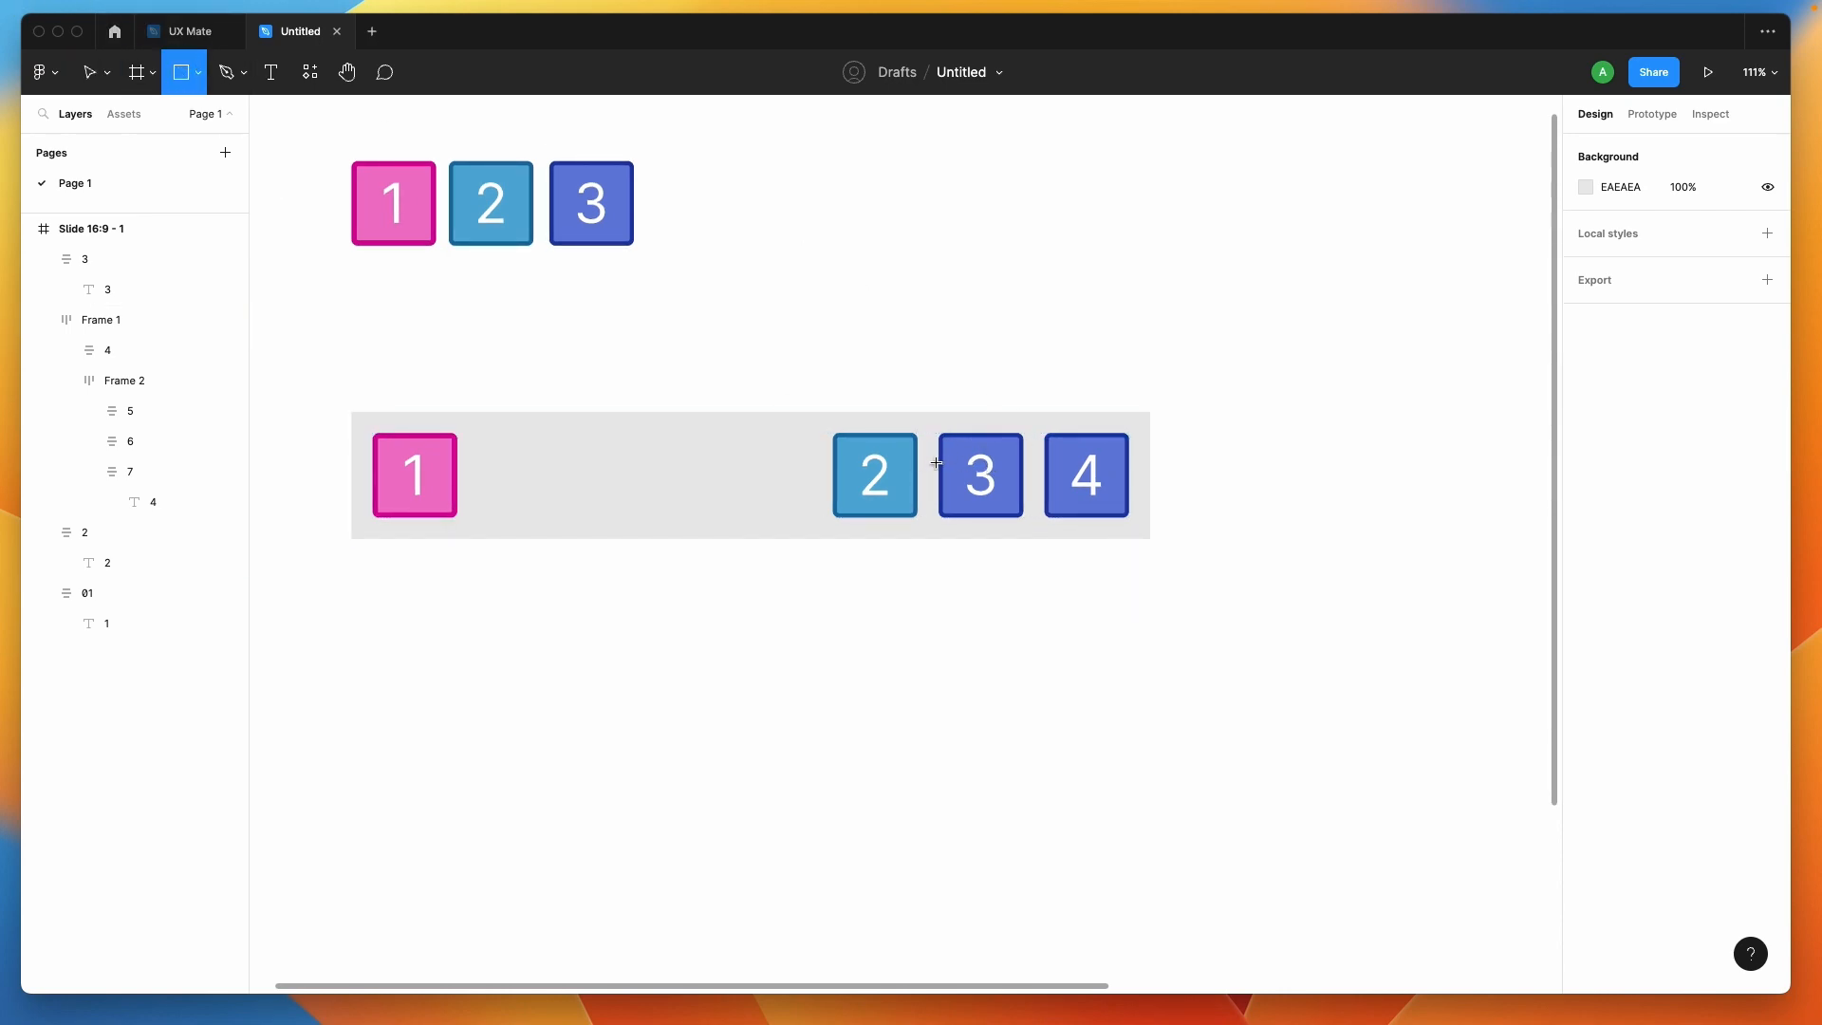
mouse_move(936, 472)
left_mouse_down()
mouse_move(942, 506)
mouse_move(874, 447)
mouse_move(931, 447)
mouse_move(791, 468)
mouse_move(880, 460)
left_mouse_up()
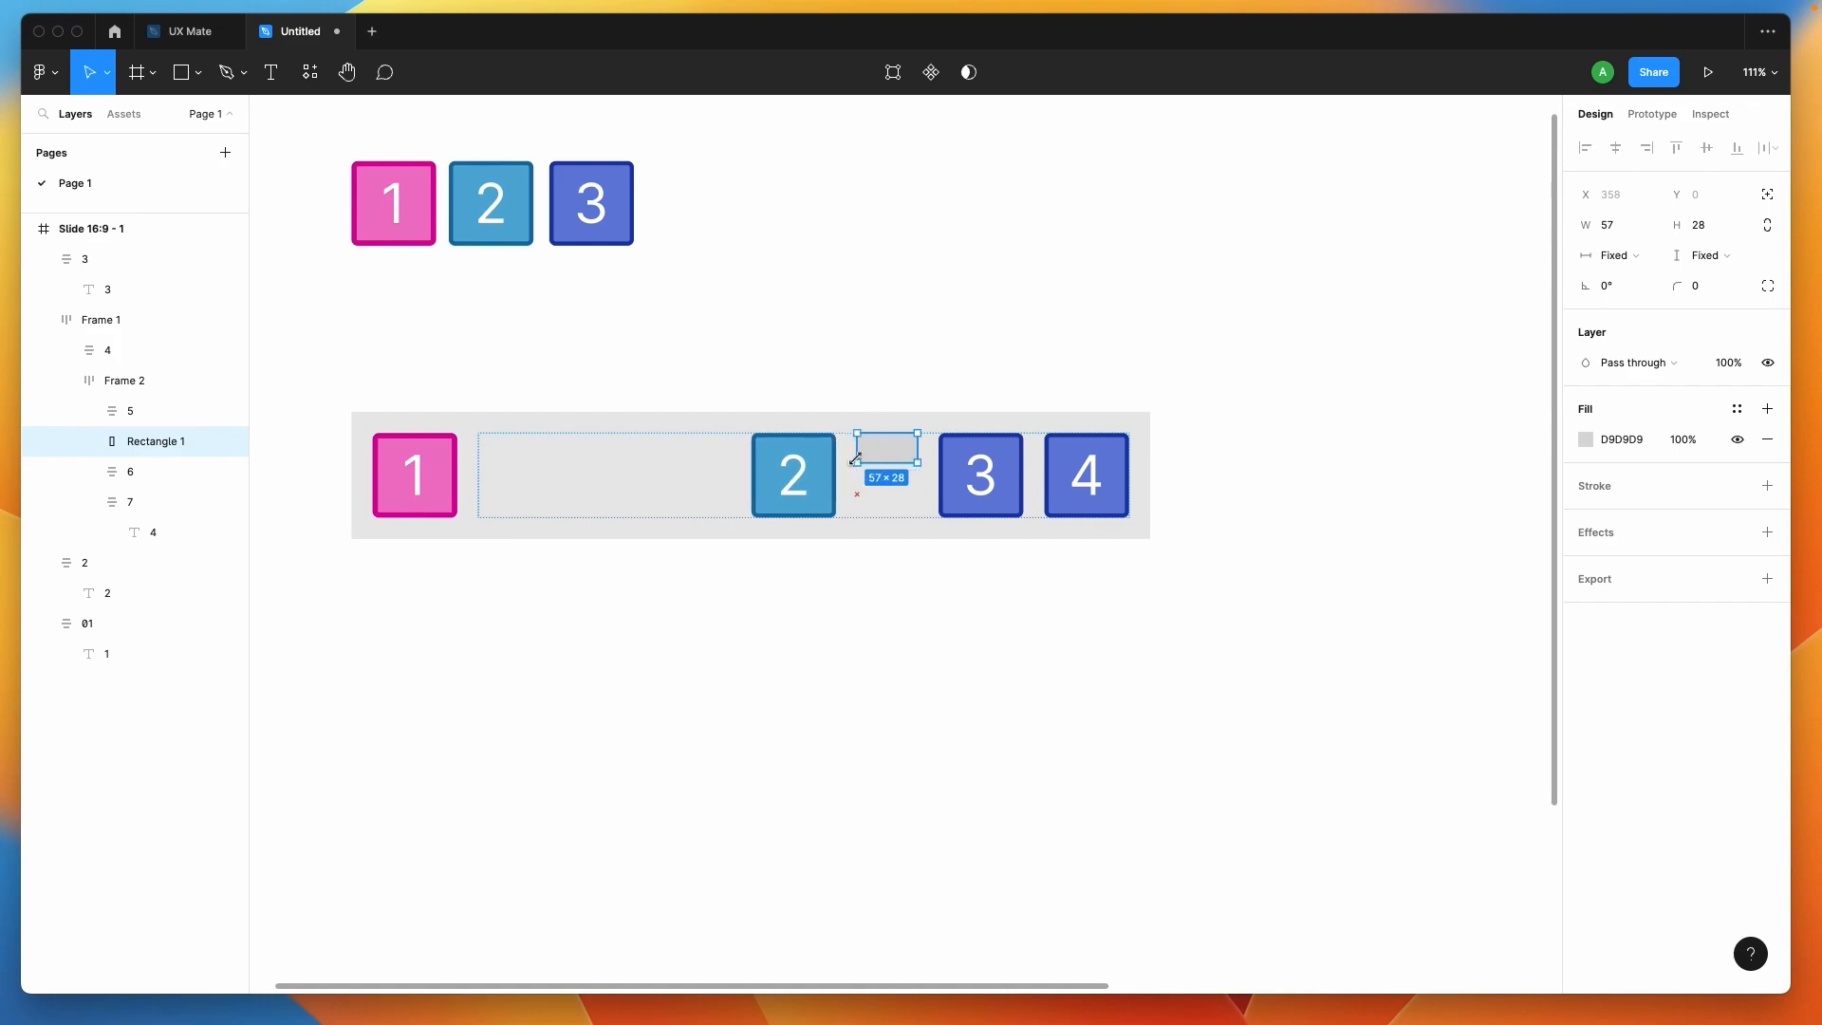
left_click(913, 591)
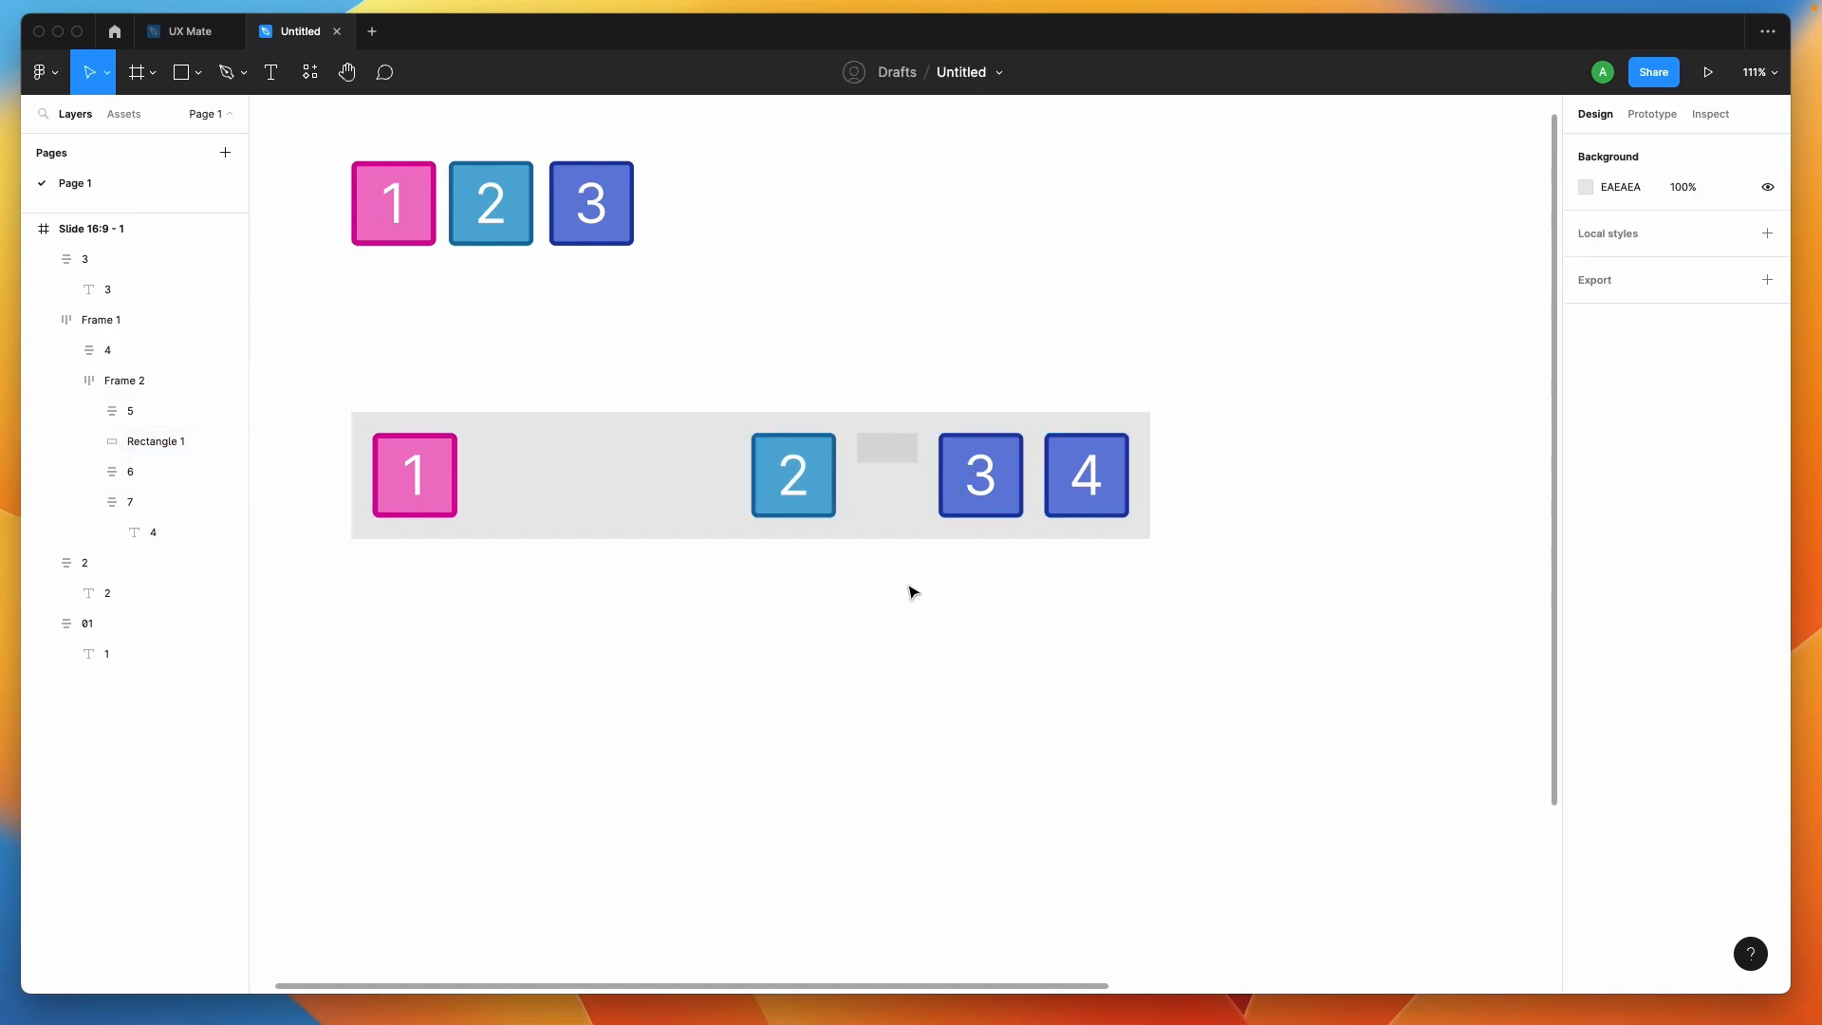
left_click(890, 453)
key("Delete")
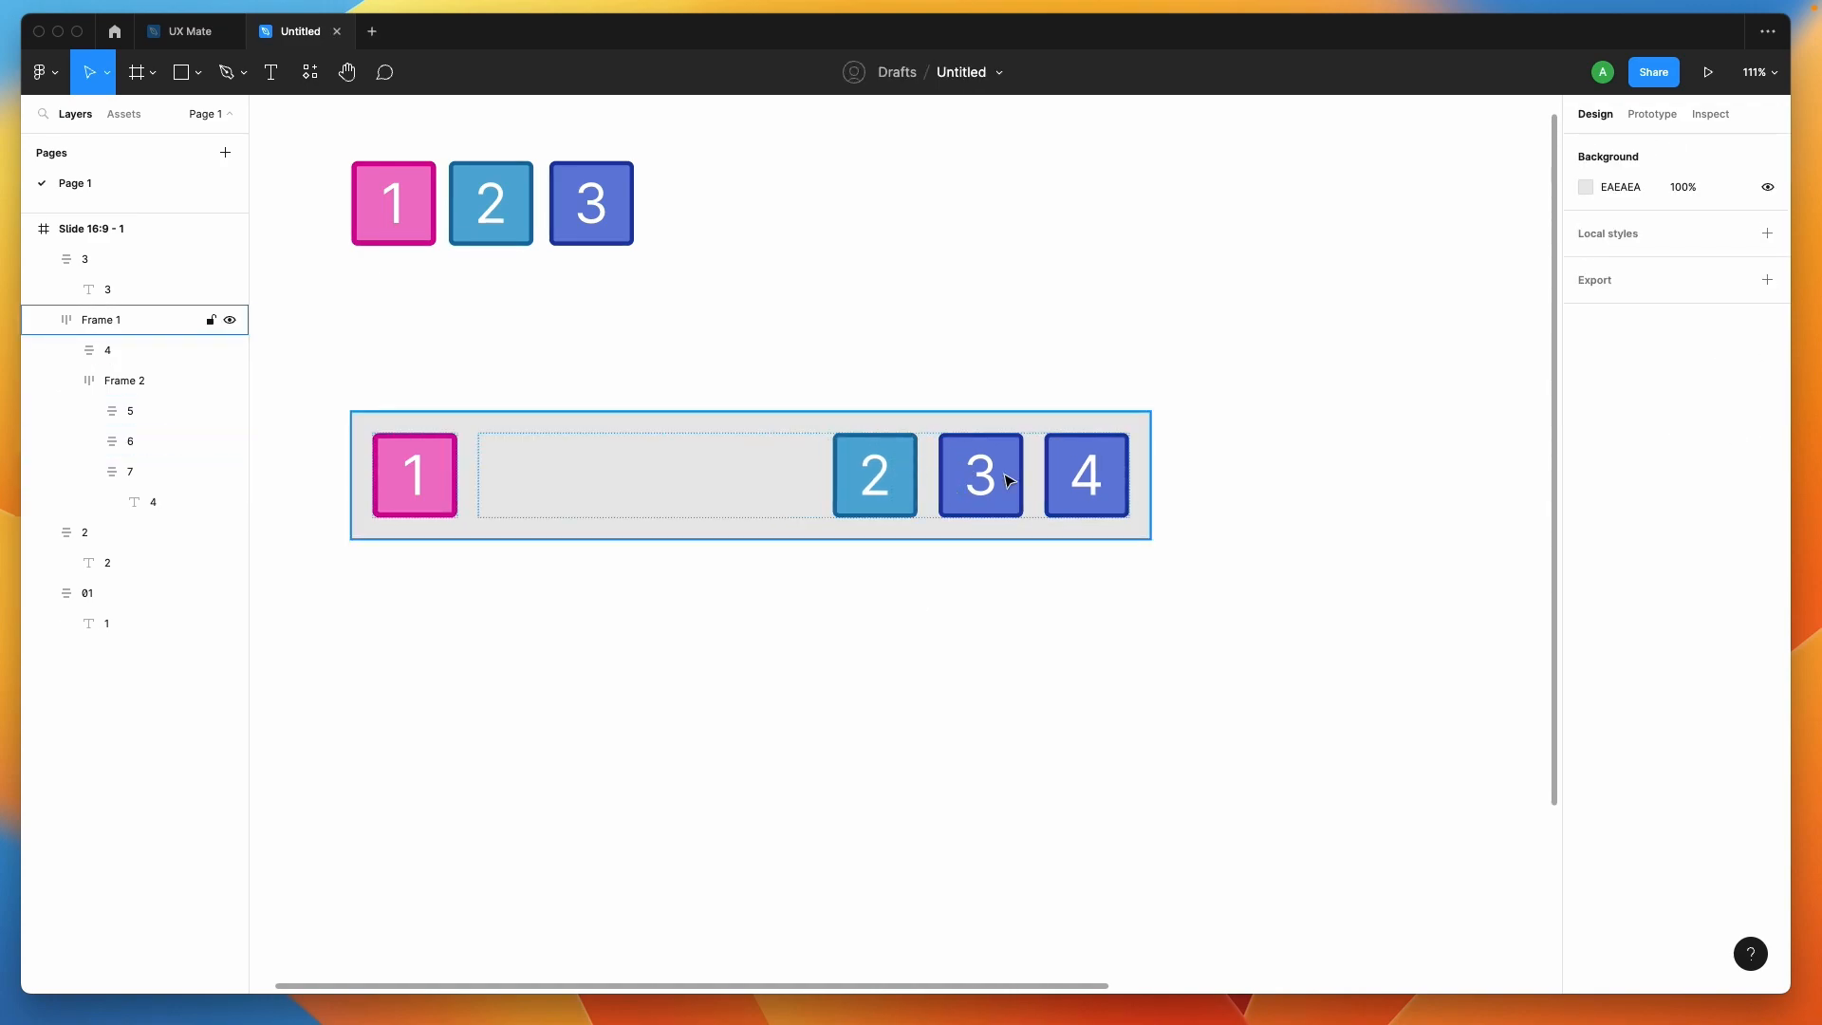
Delete tile 4 from the nested frame, and delete the entire grey tile row
left_click(1070, 488)
left_click(1070, 489)
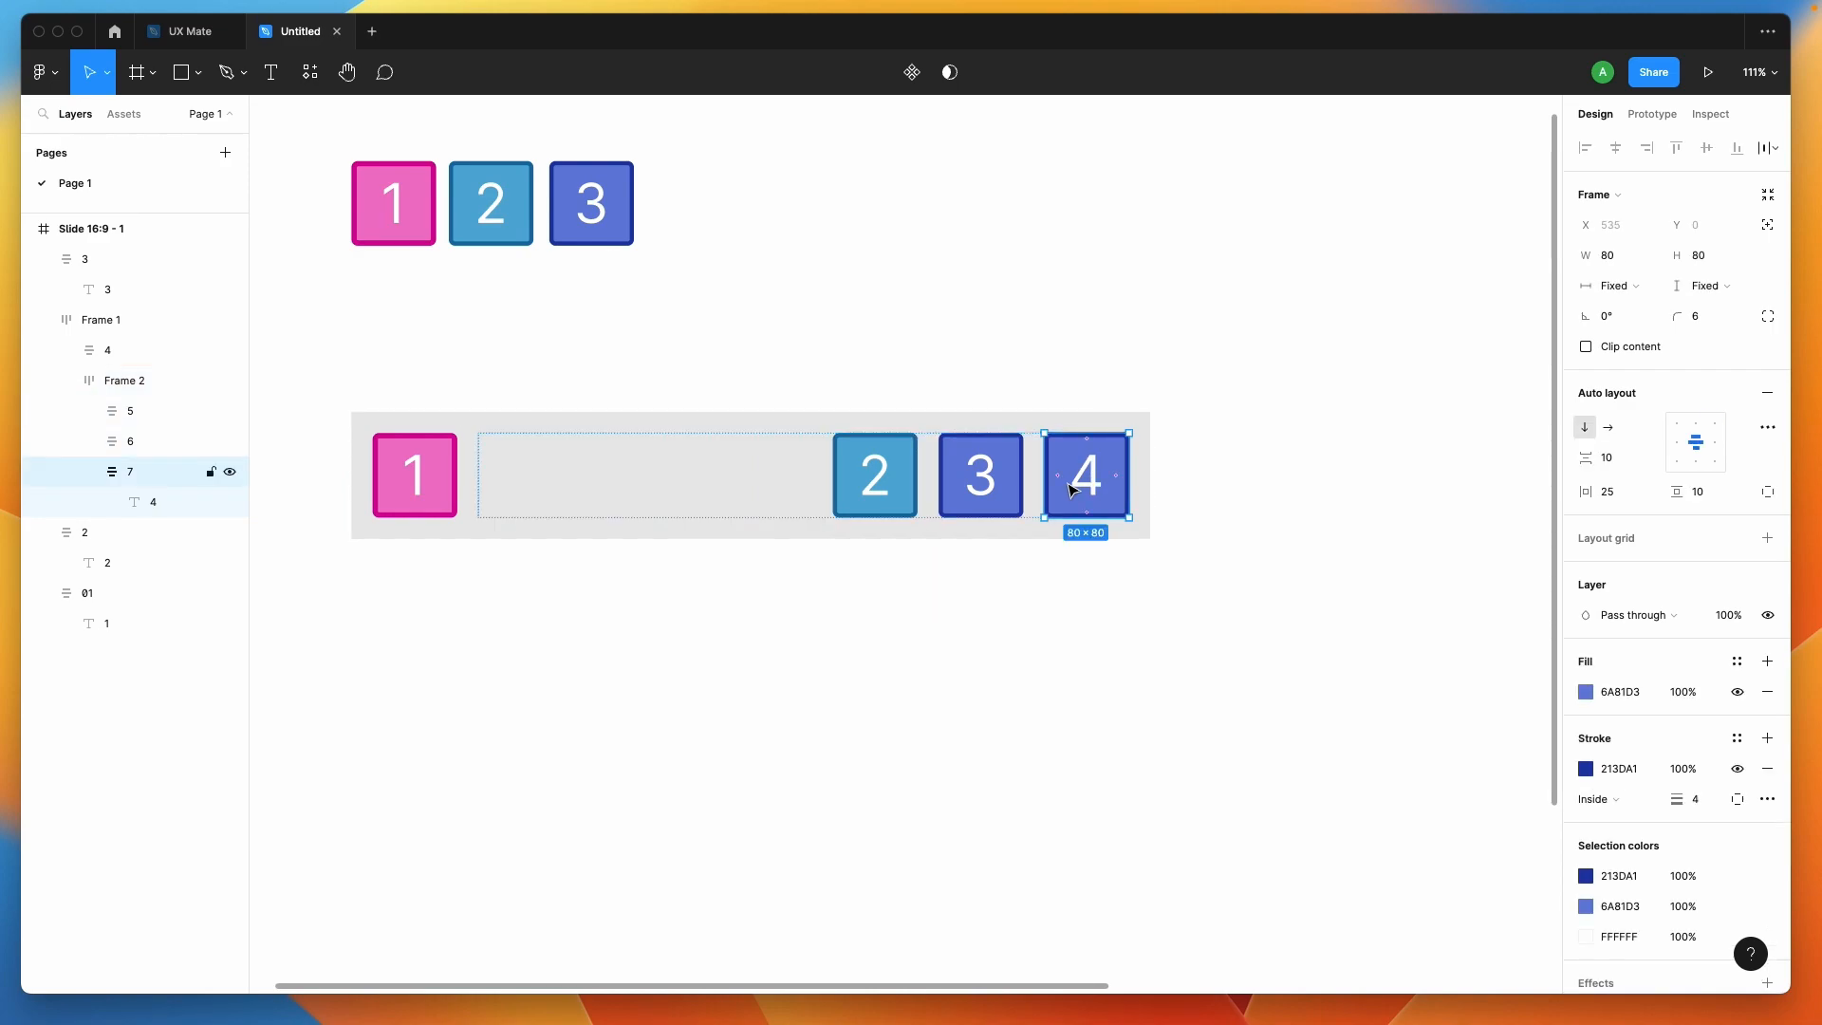
key("Delete")
left_click(1035, 602)
scroll(1033, 604, "down", 3)
scroll(1031, 606, "down", 1)
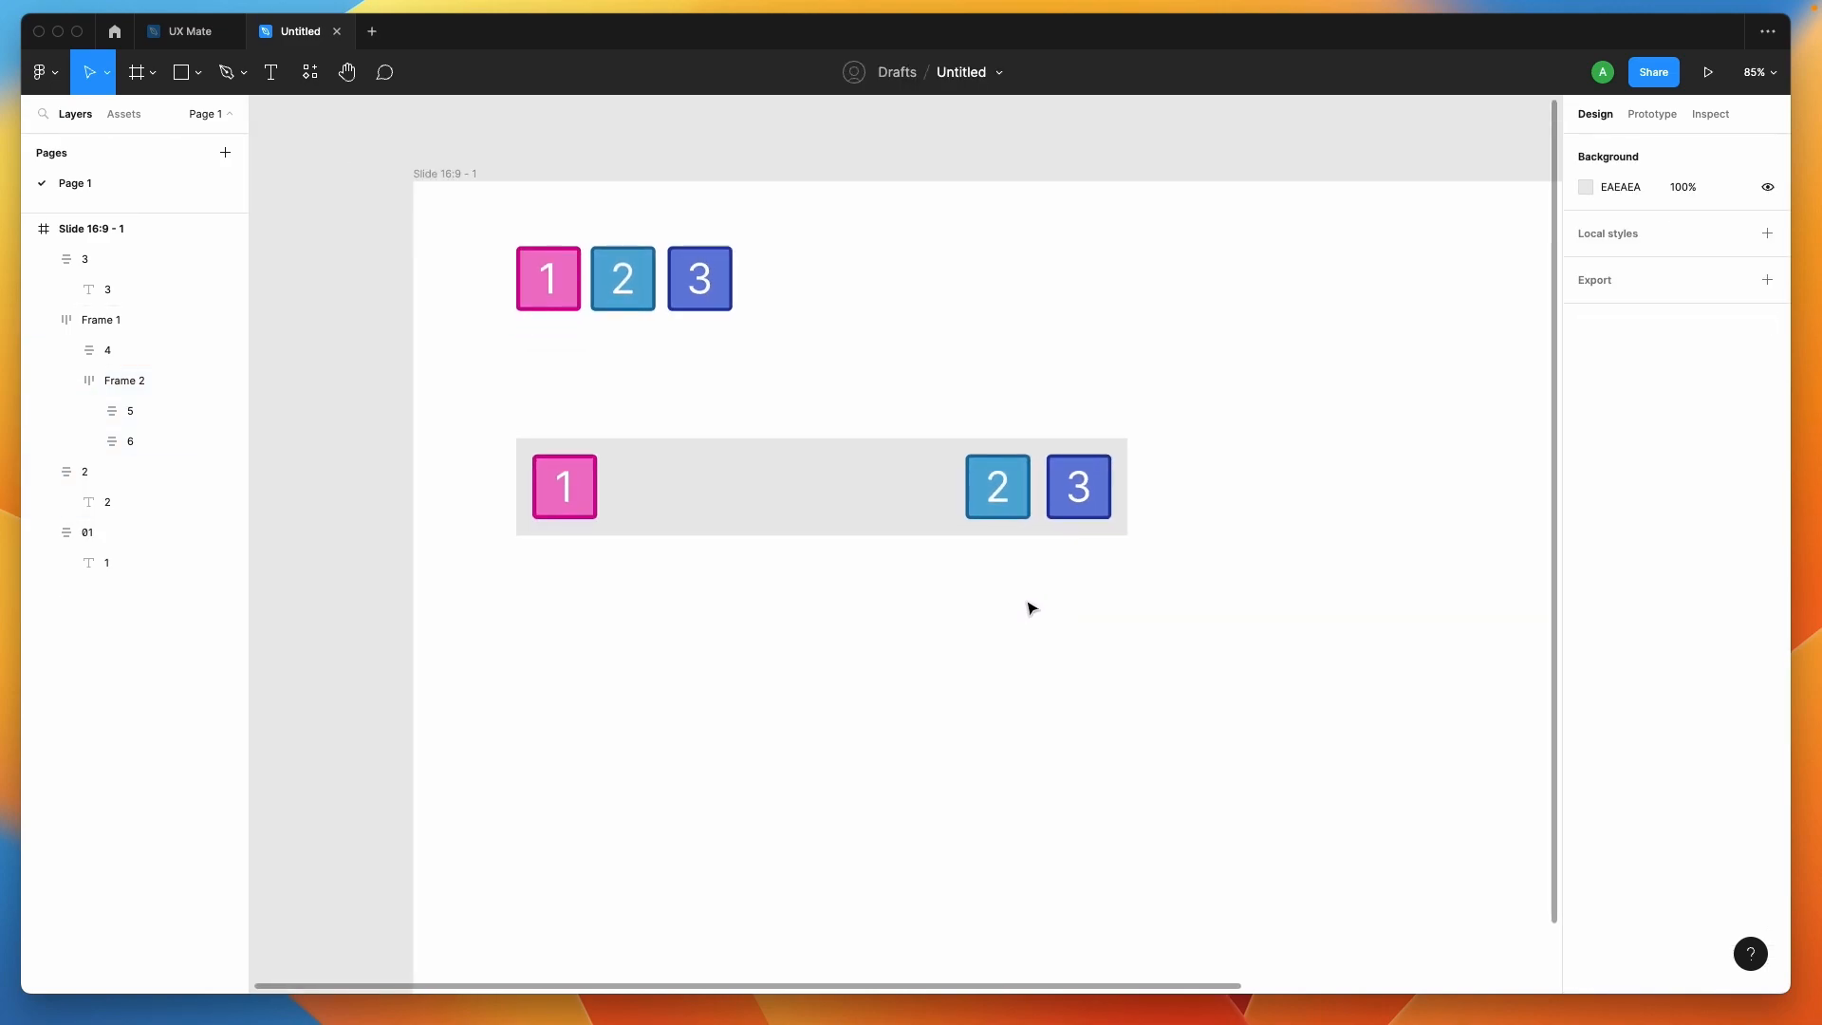
left_click_drag(533, 402, 1066, 596)
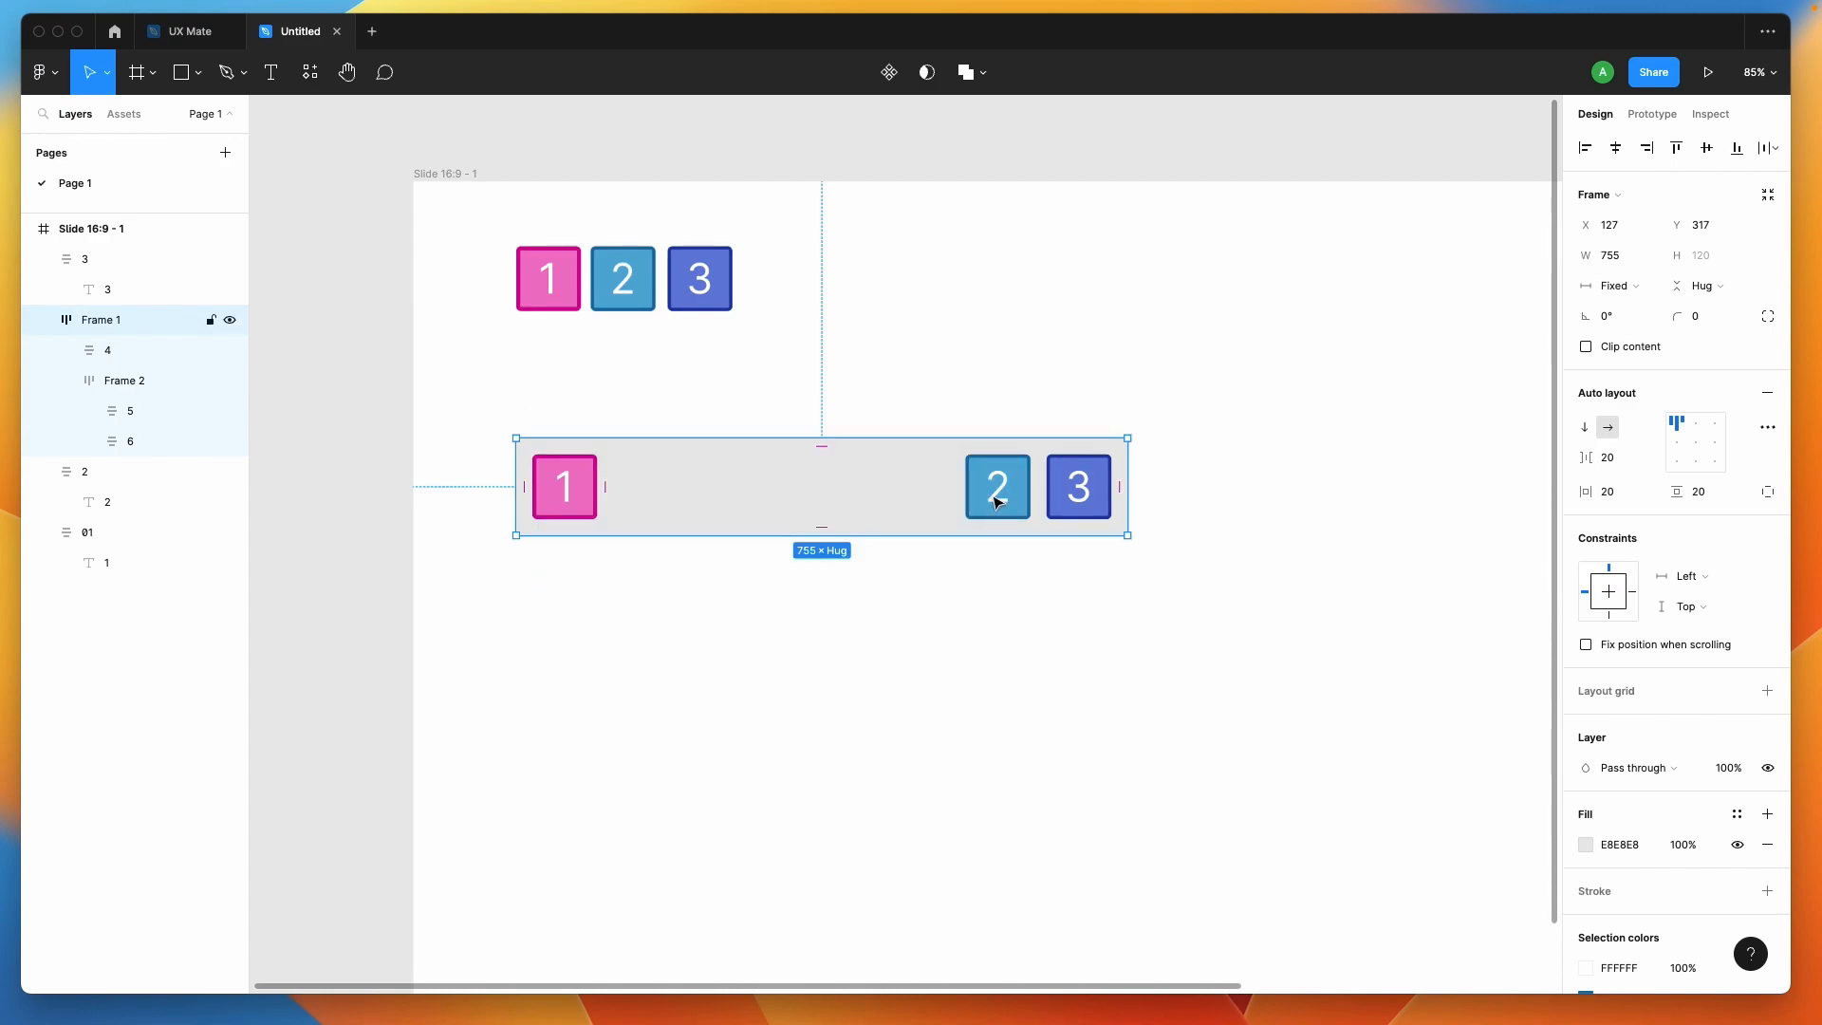
key("Delete")
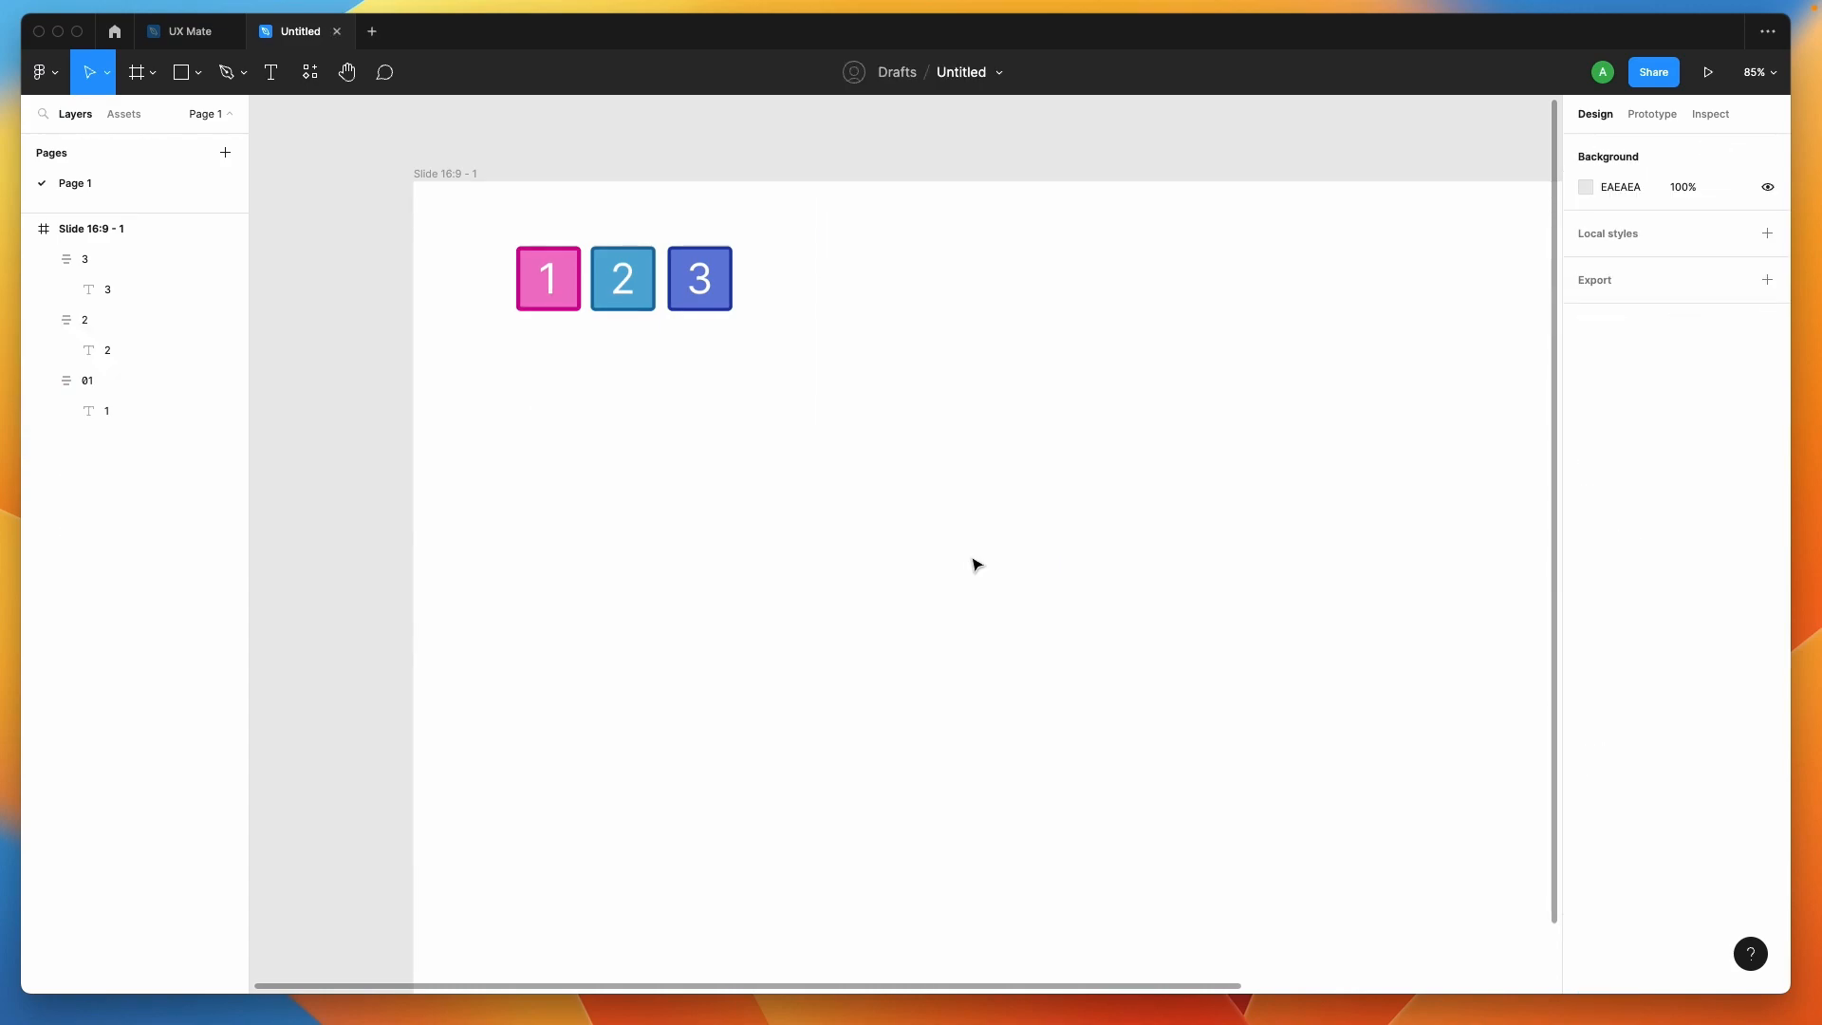
Duplicate tiles 1 and 2 directly below the originals and add auto layout to the copies
left_click(541, 292)
left_click_drag(506, 384, 562, 490)
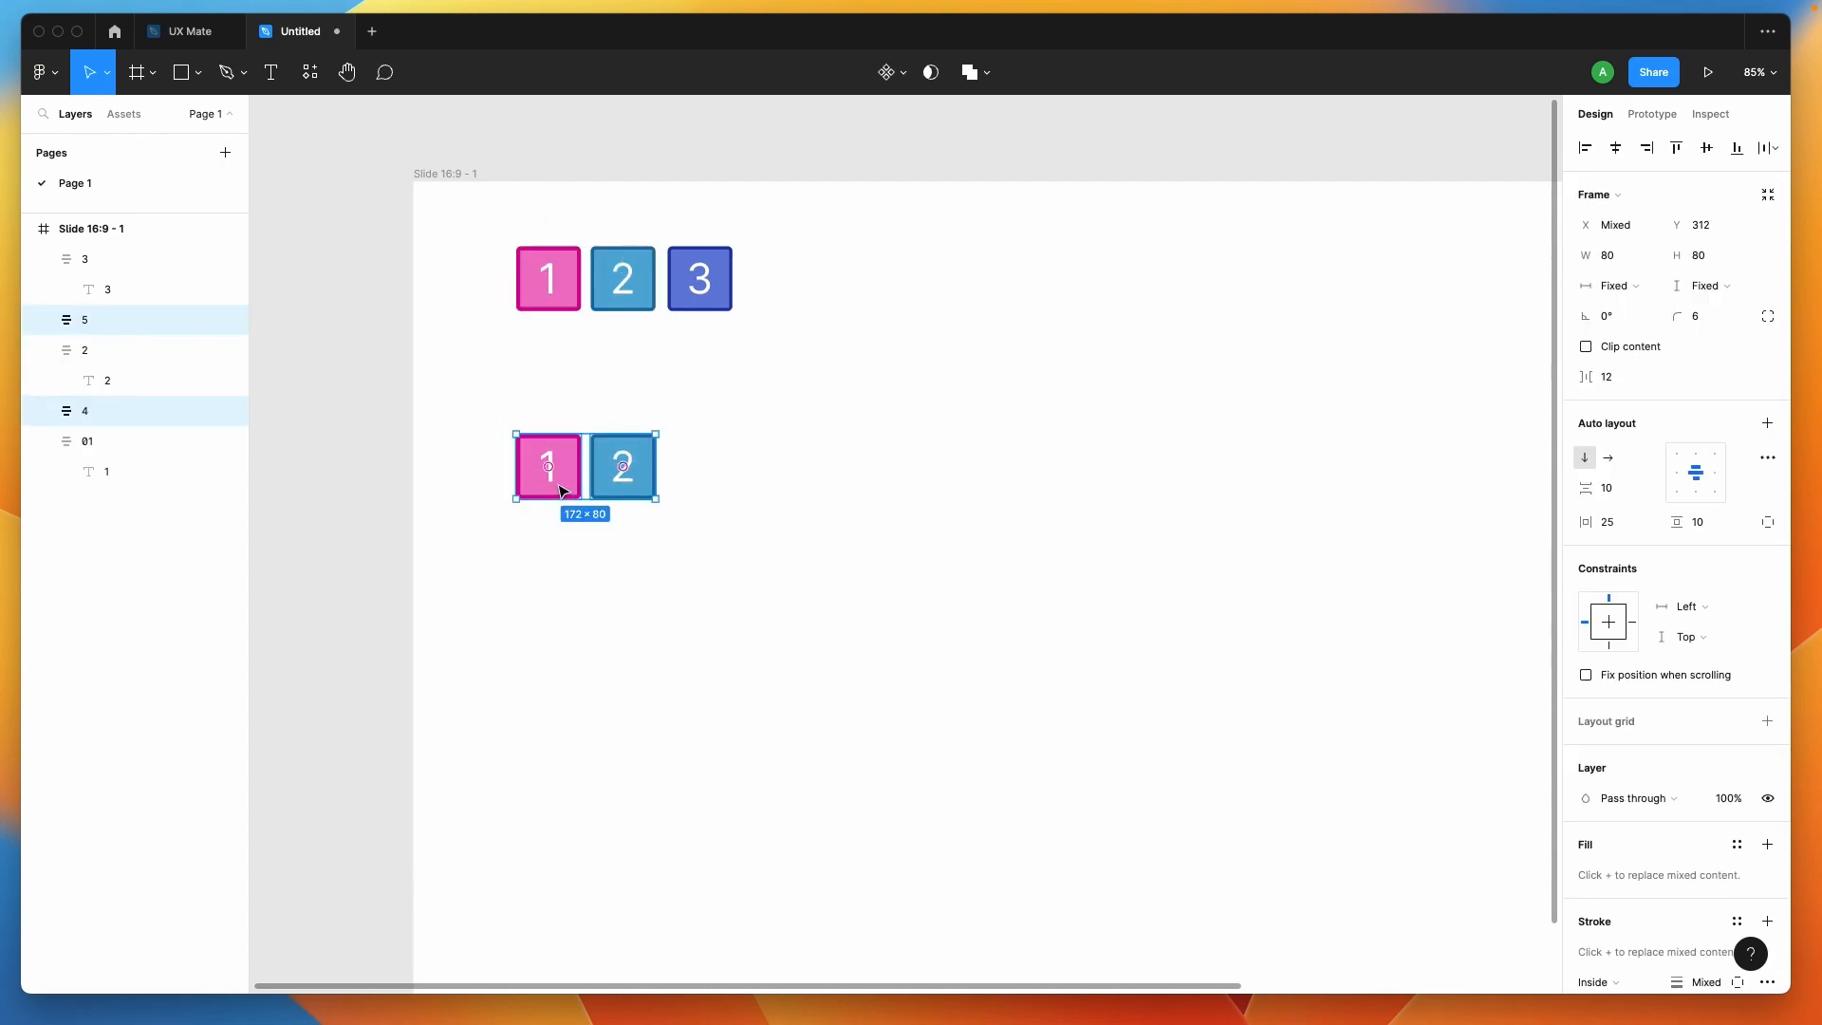
left_click(1767, 423)
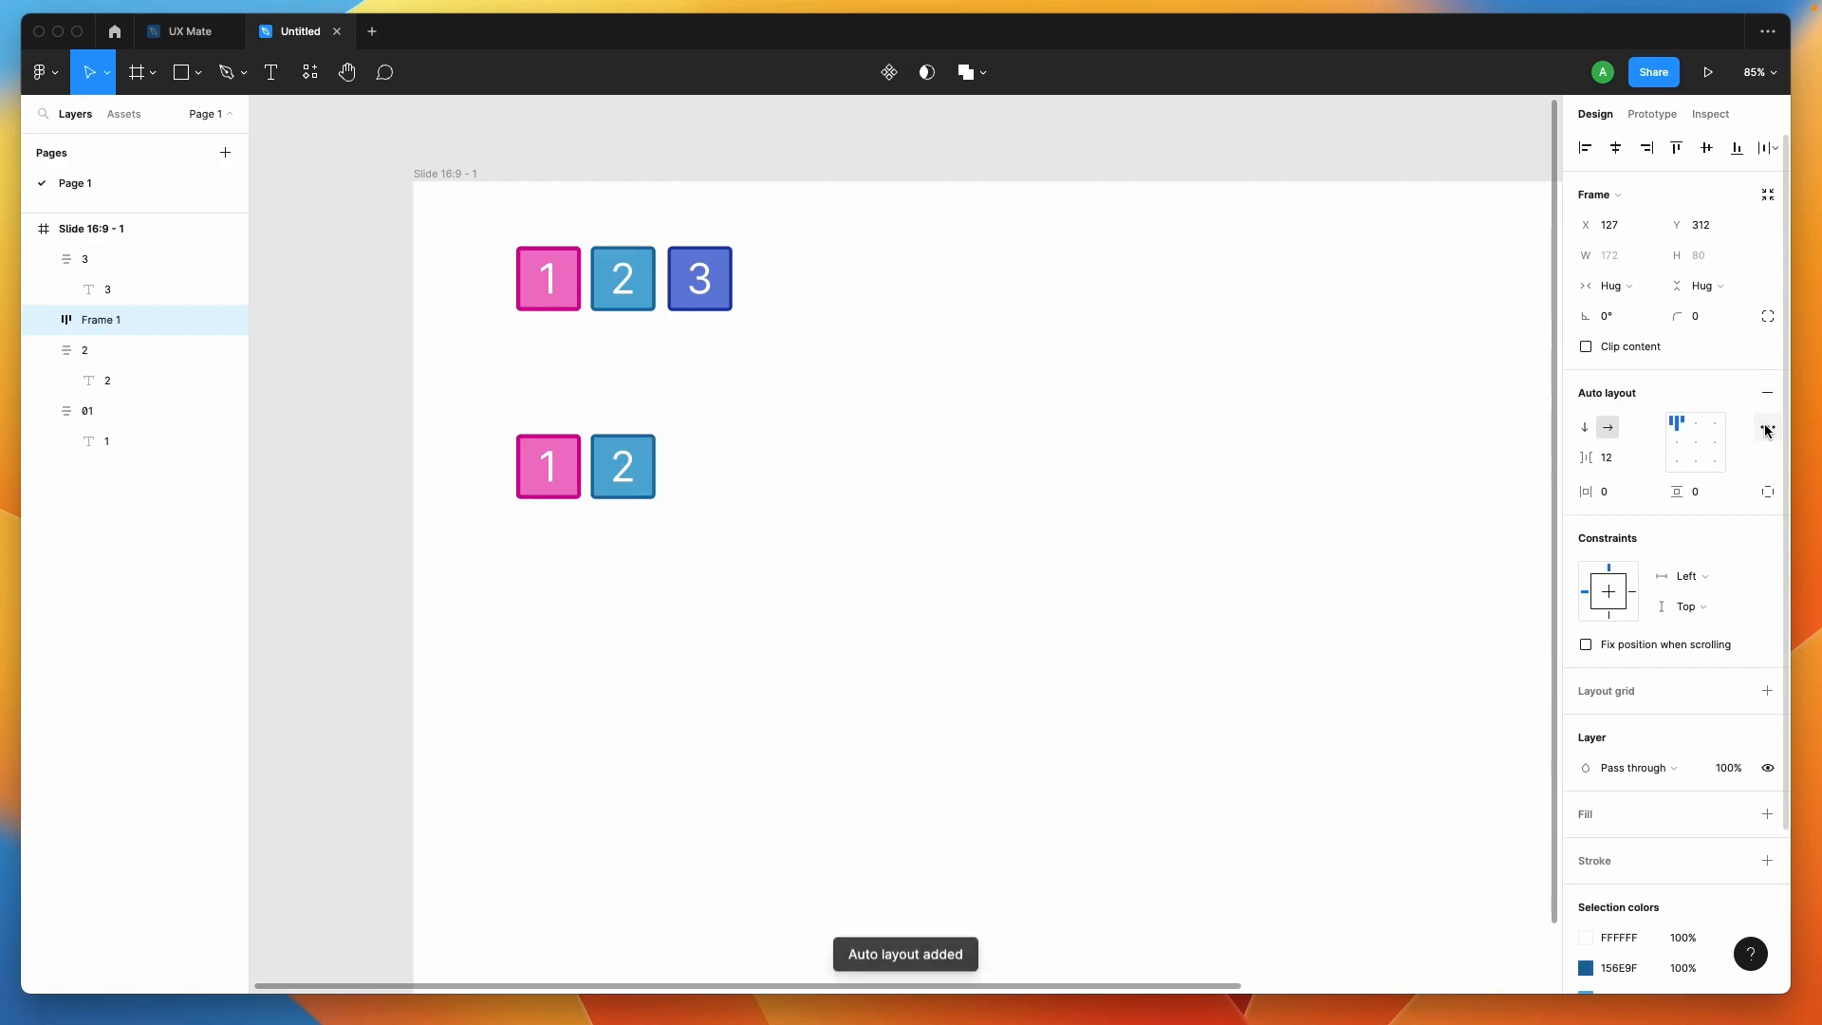
Move tile 3 from the upper row to the end of the new auto layout row and select that row's frame
left_click_drag(702, 285, 653, 491)
left_click(623, 509)
left_click_drag(427, 373, 793, 458)
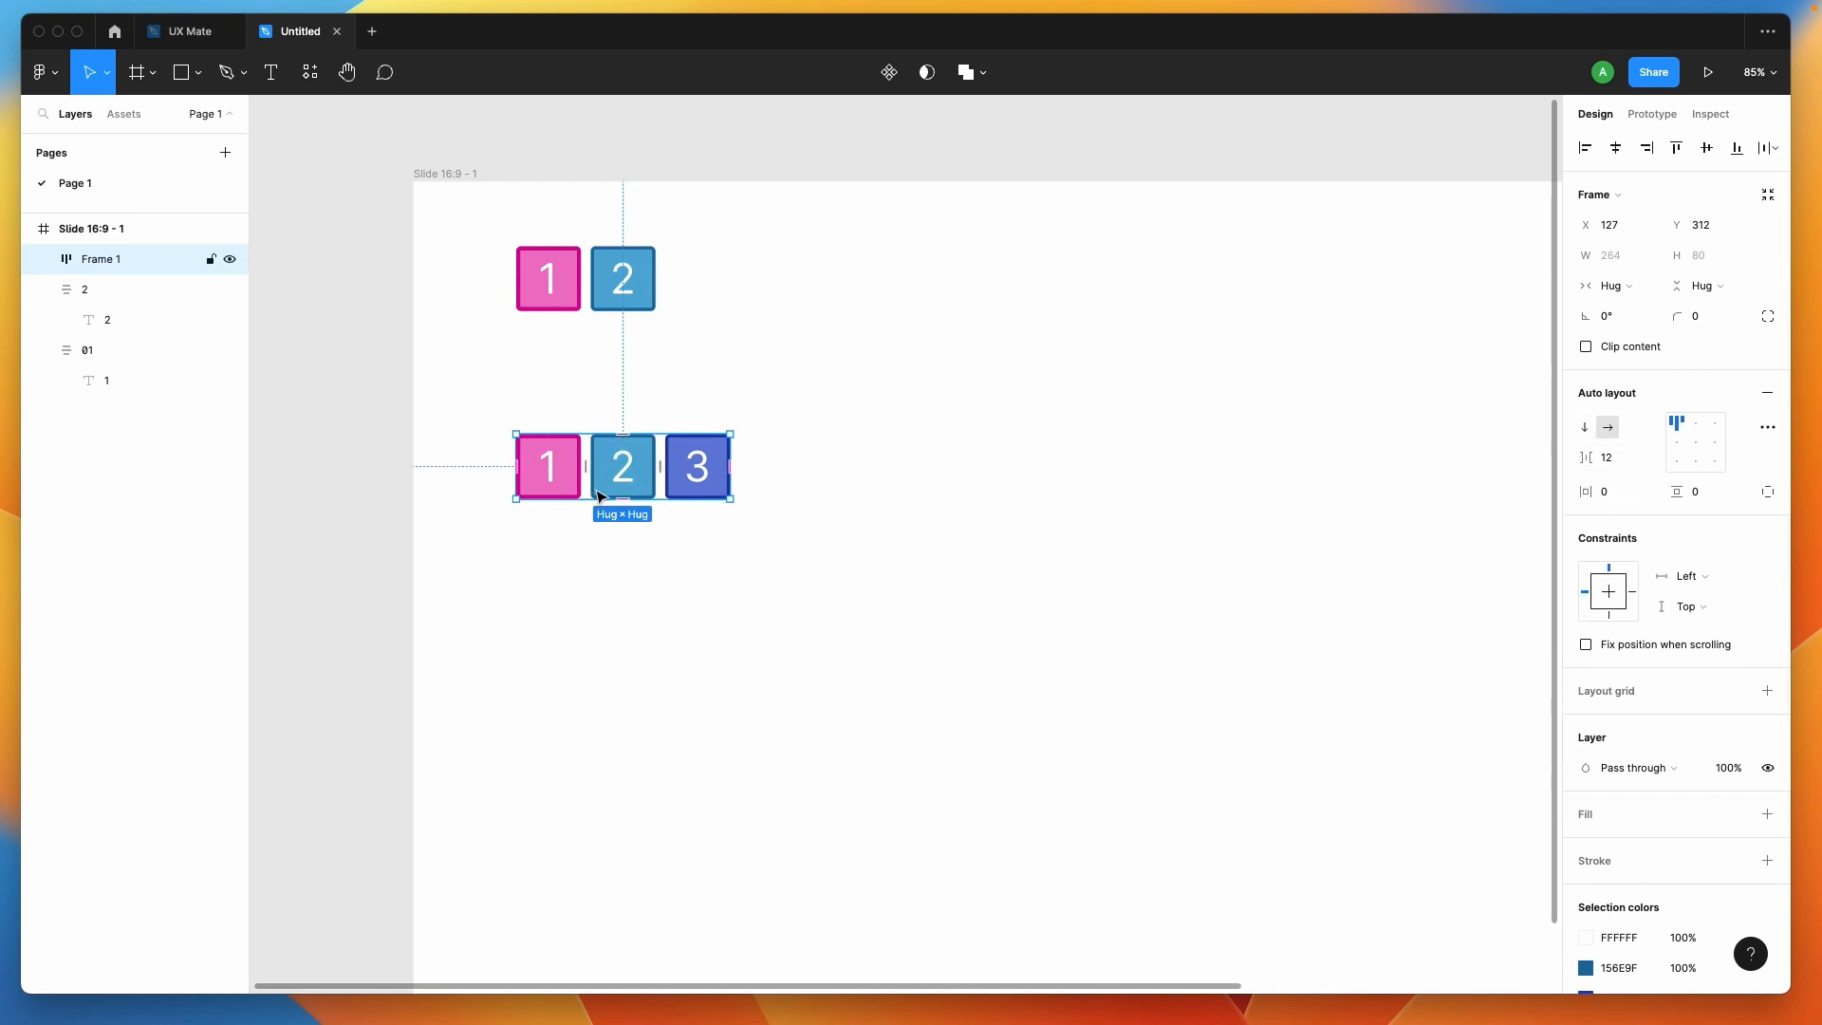
Set the spacing between items of the lower three-tile auto layout row to -28
left_click(1618, 460)
type("2")
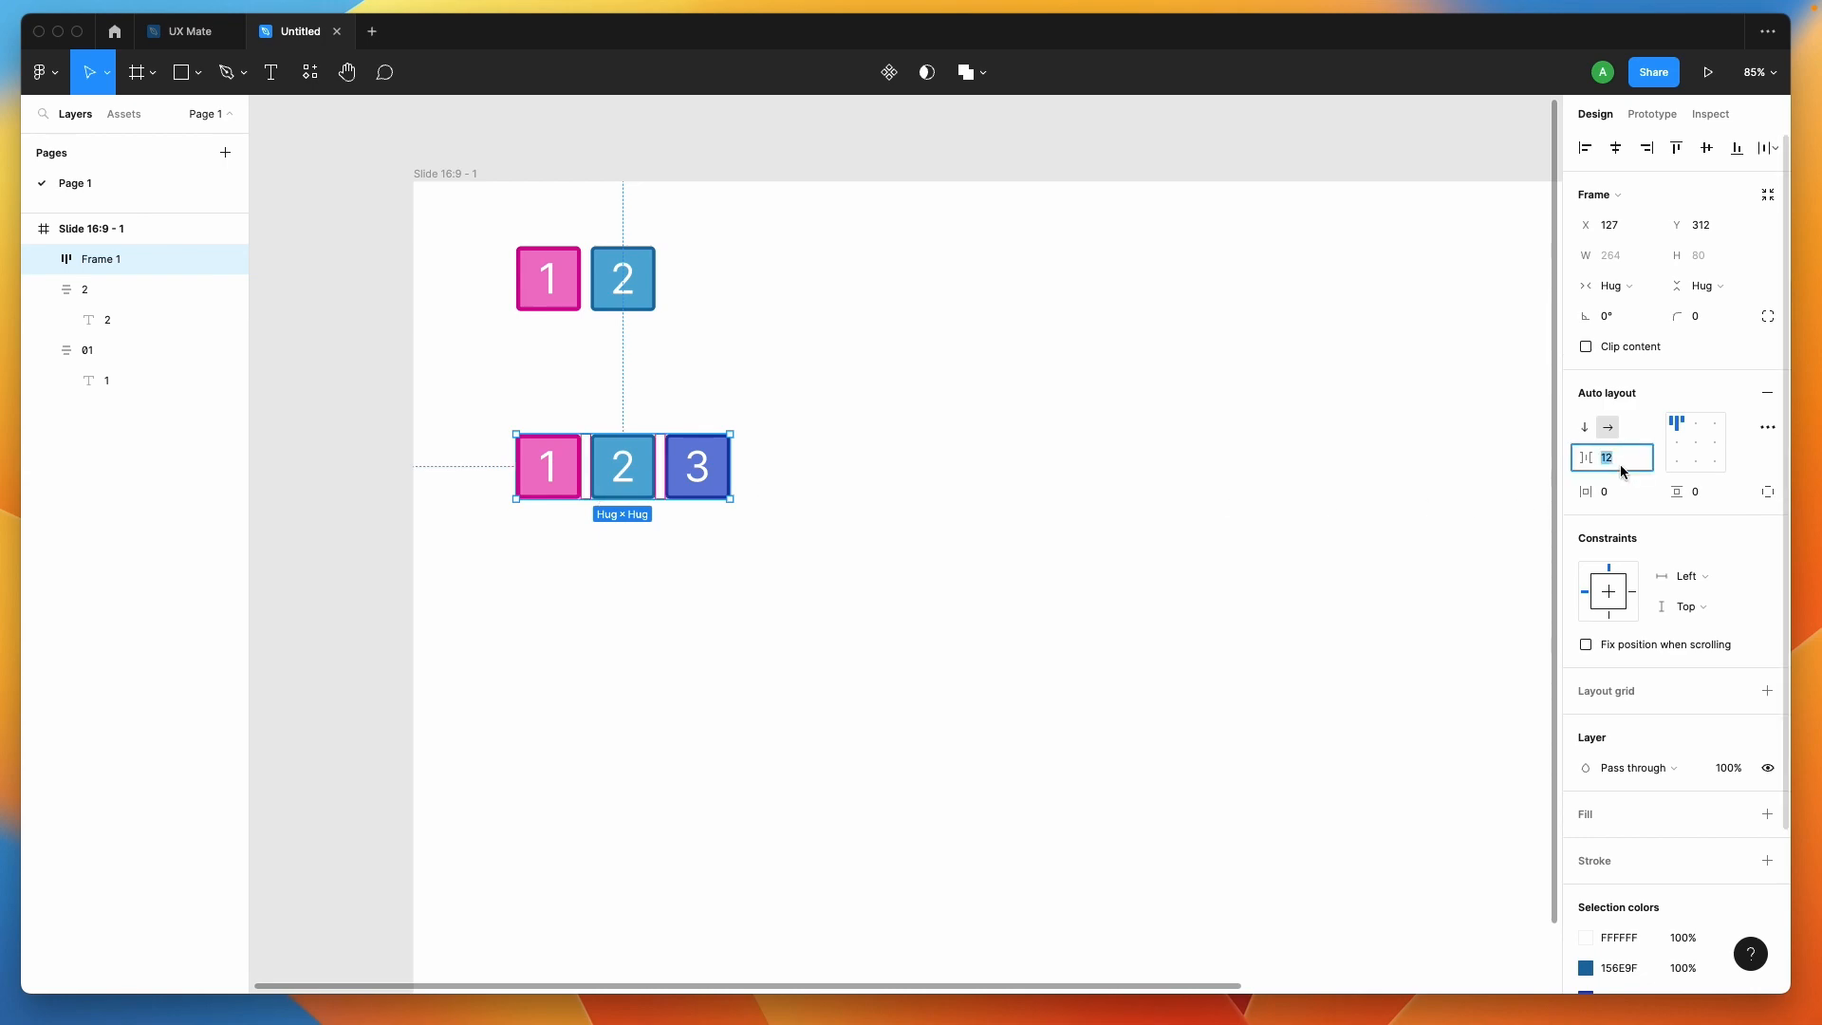
key("Return")
key("shift+Down")
key("shift+Down")
key("shift+Down")
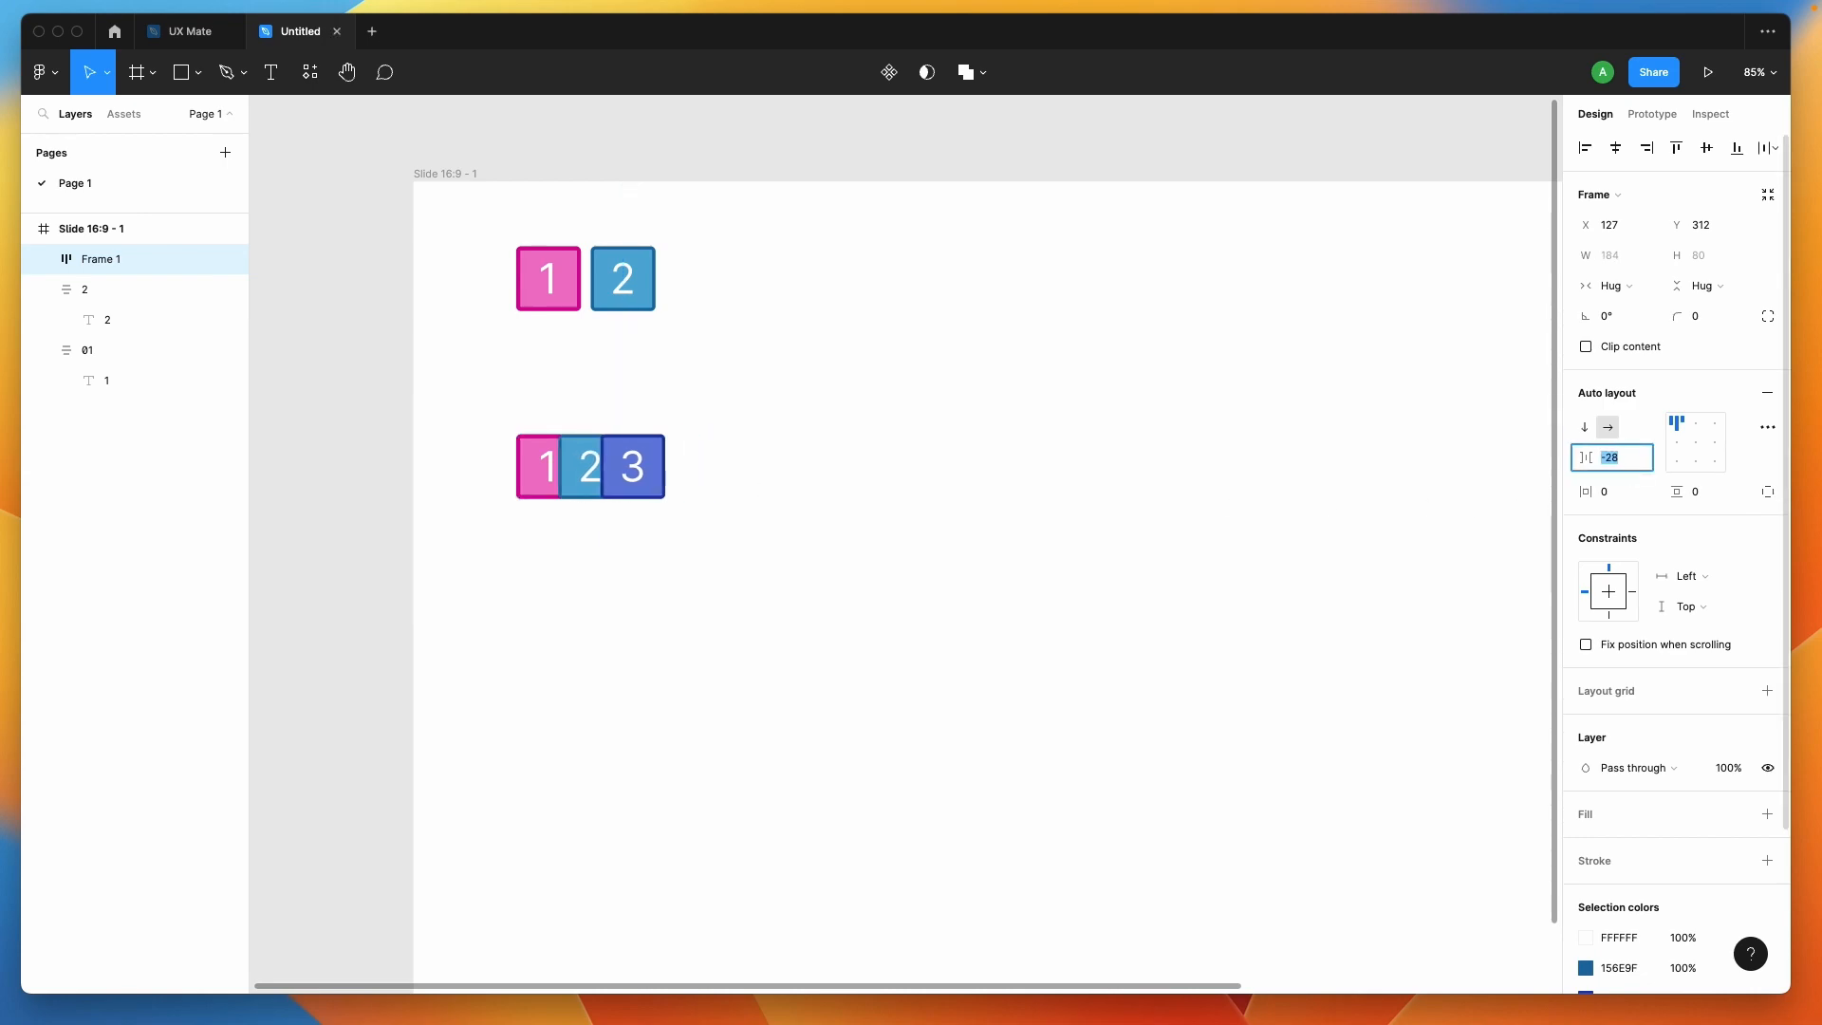
Set the overlapping tile row's canvas stacking to First on top in its advanced auto layout settings
scroll(692, 426, "up", 5)
scroll(691, 426, "up", 2)
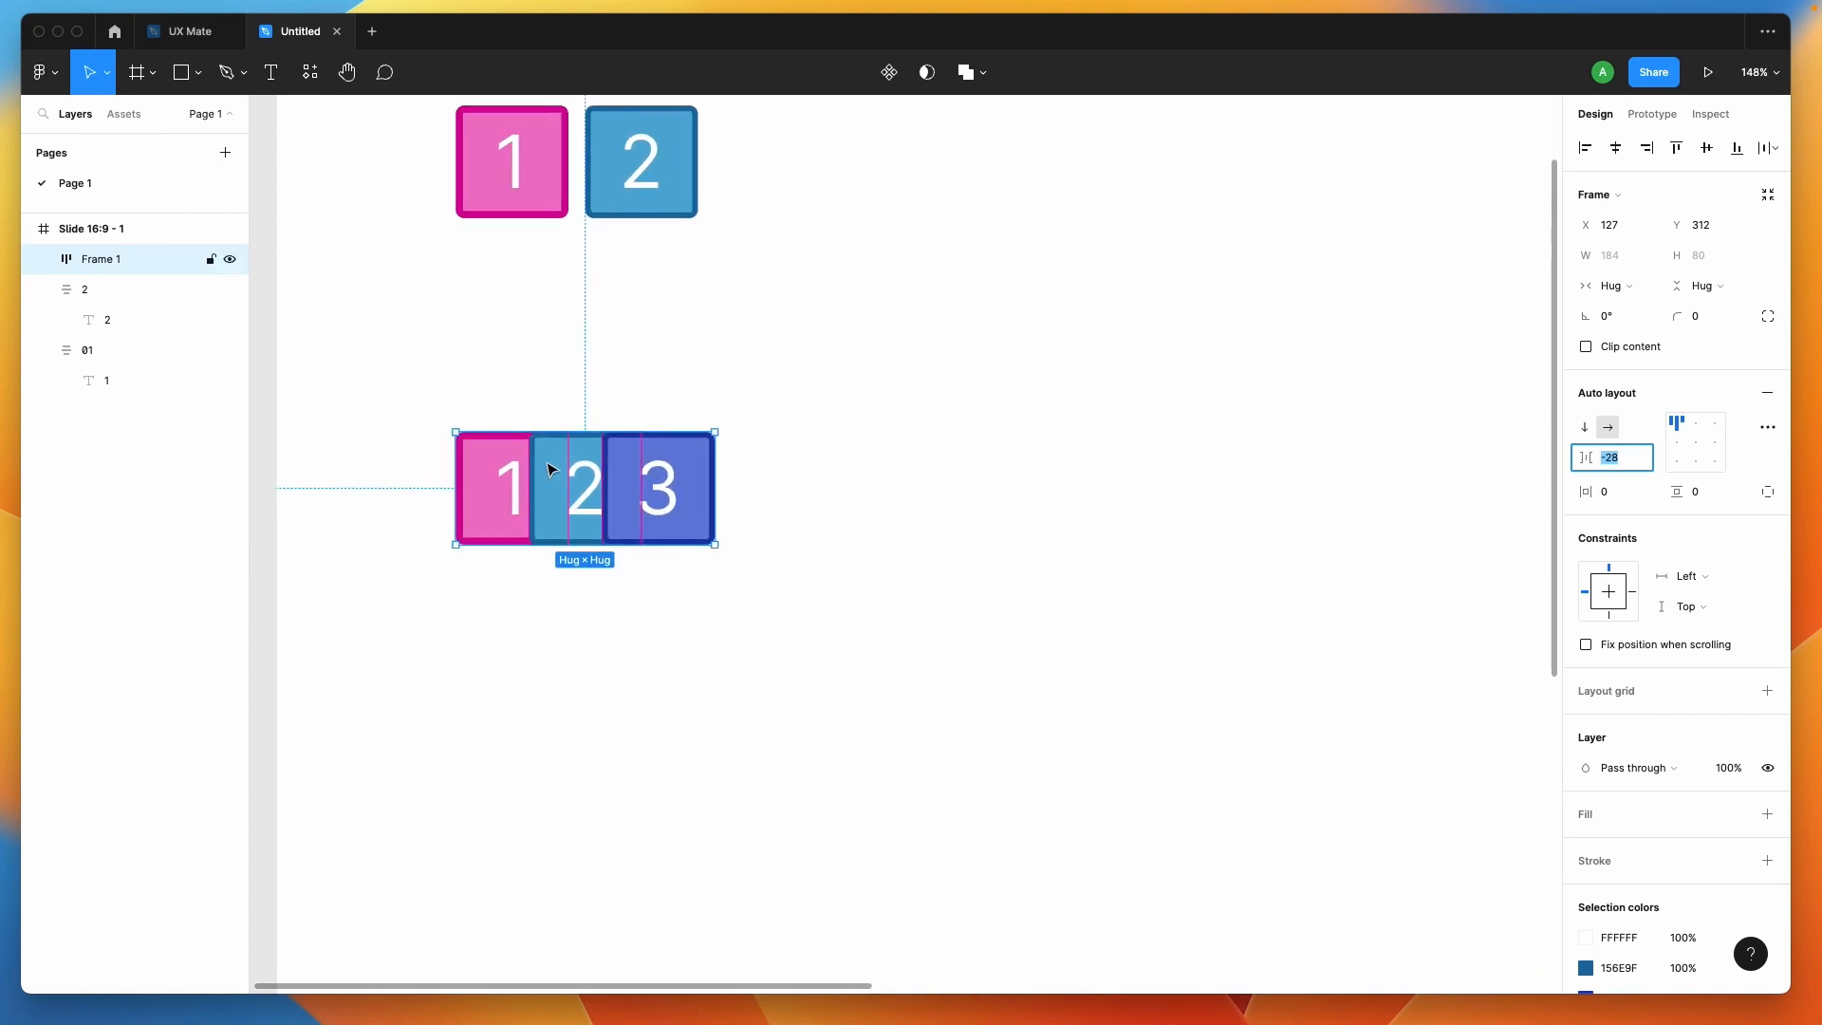
left_click(716, 585)
left_click(569, 489)
scroll(617, 489, "up", 1)
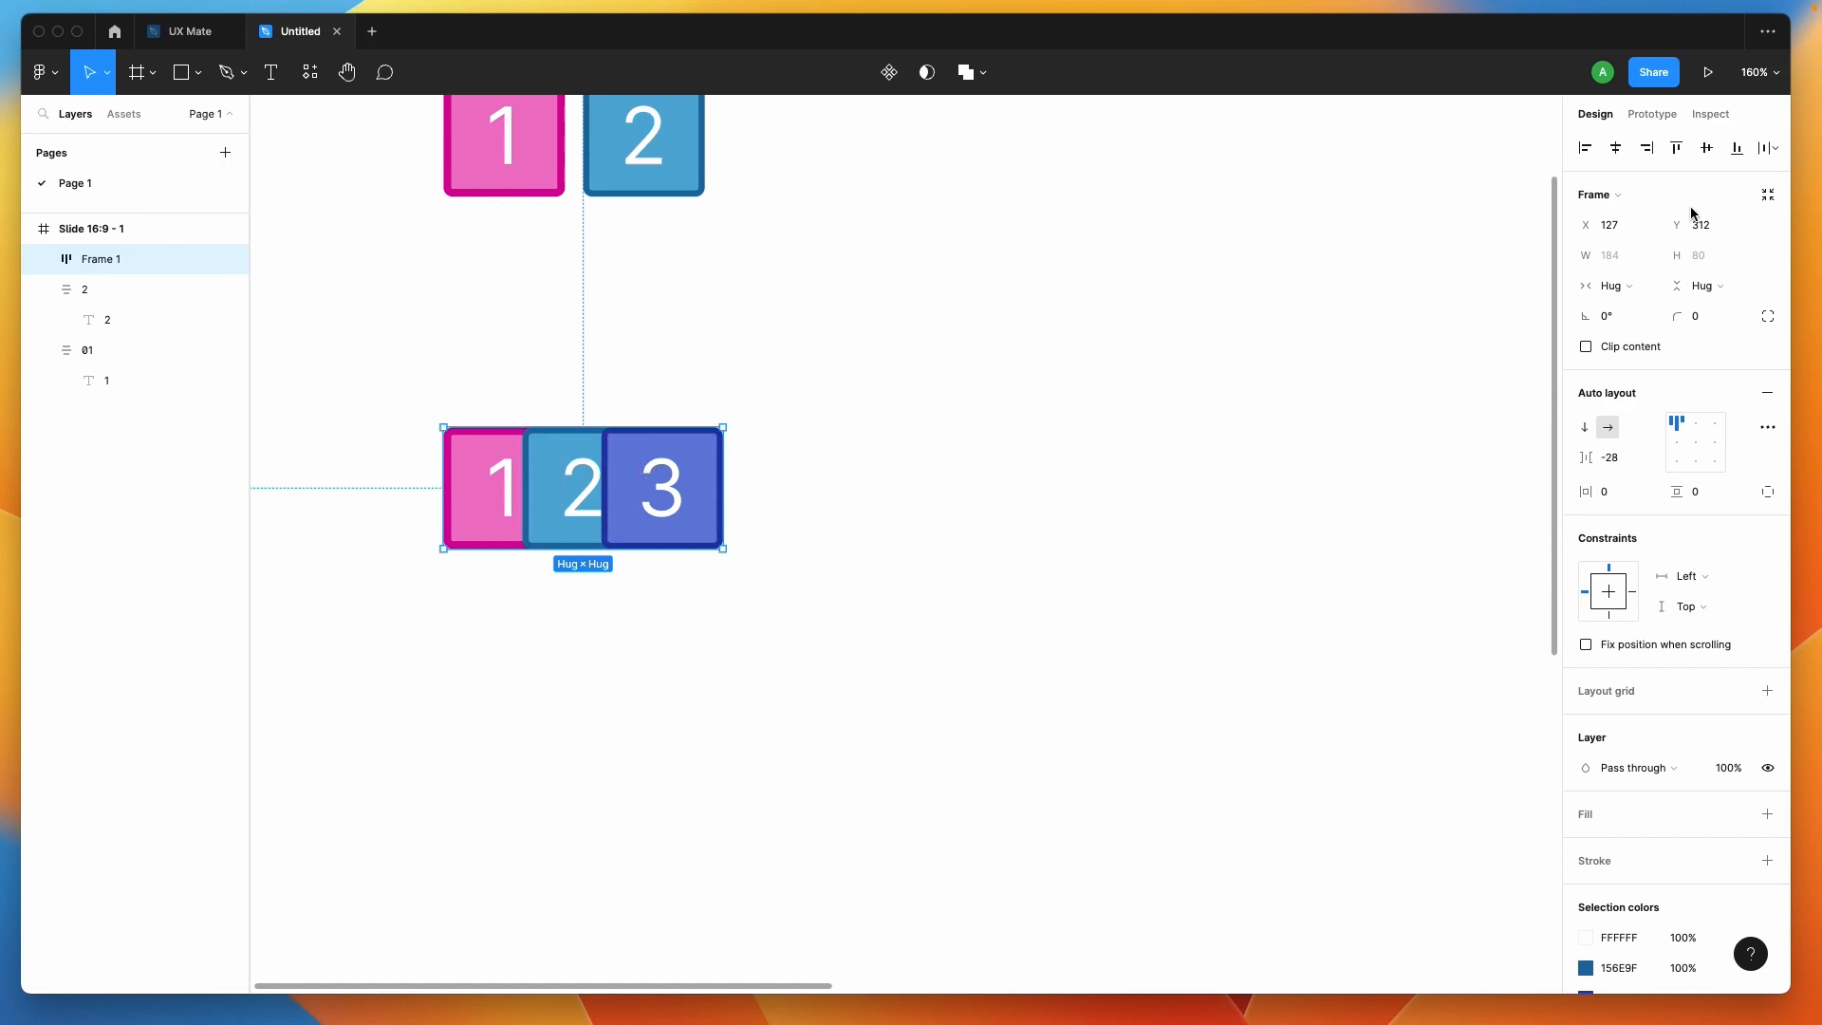
left_click(1768, 430)
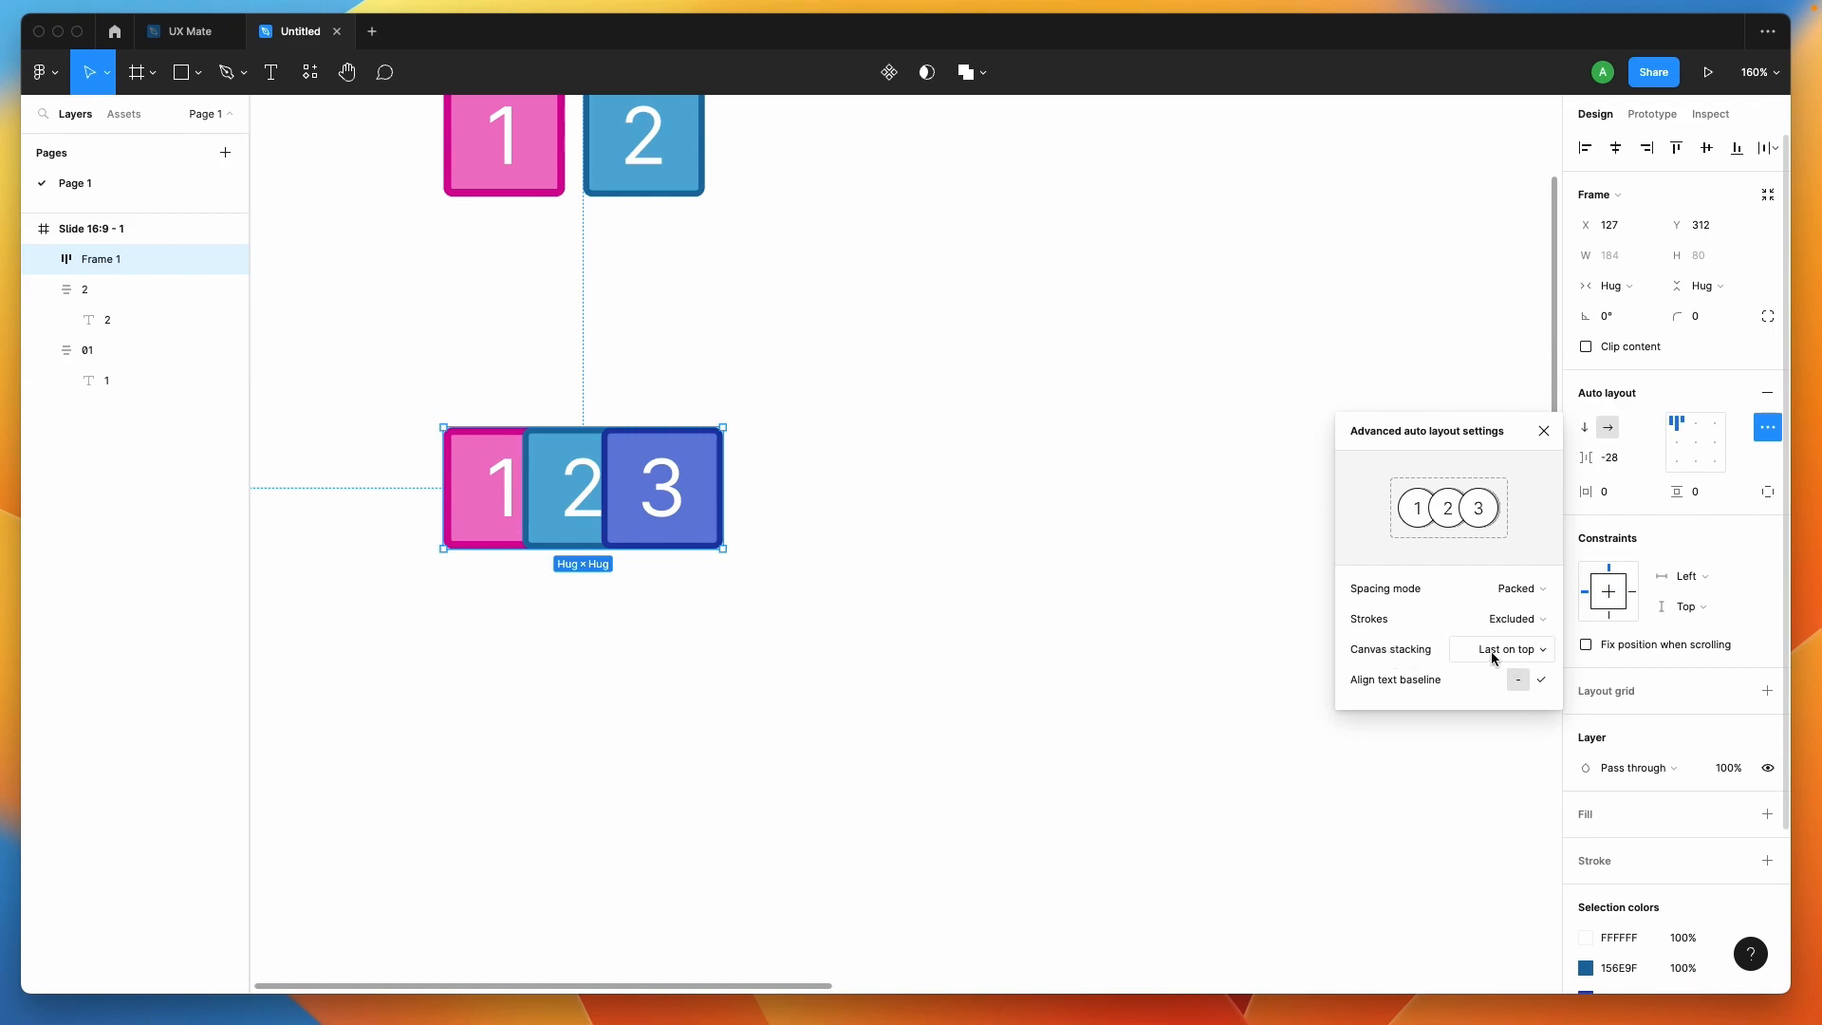
left_click(1544, 653)
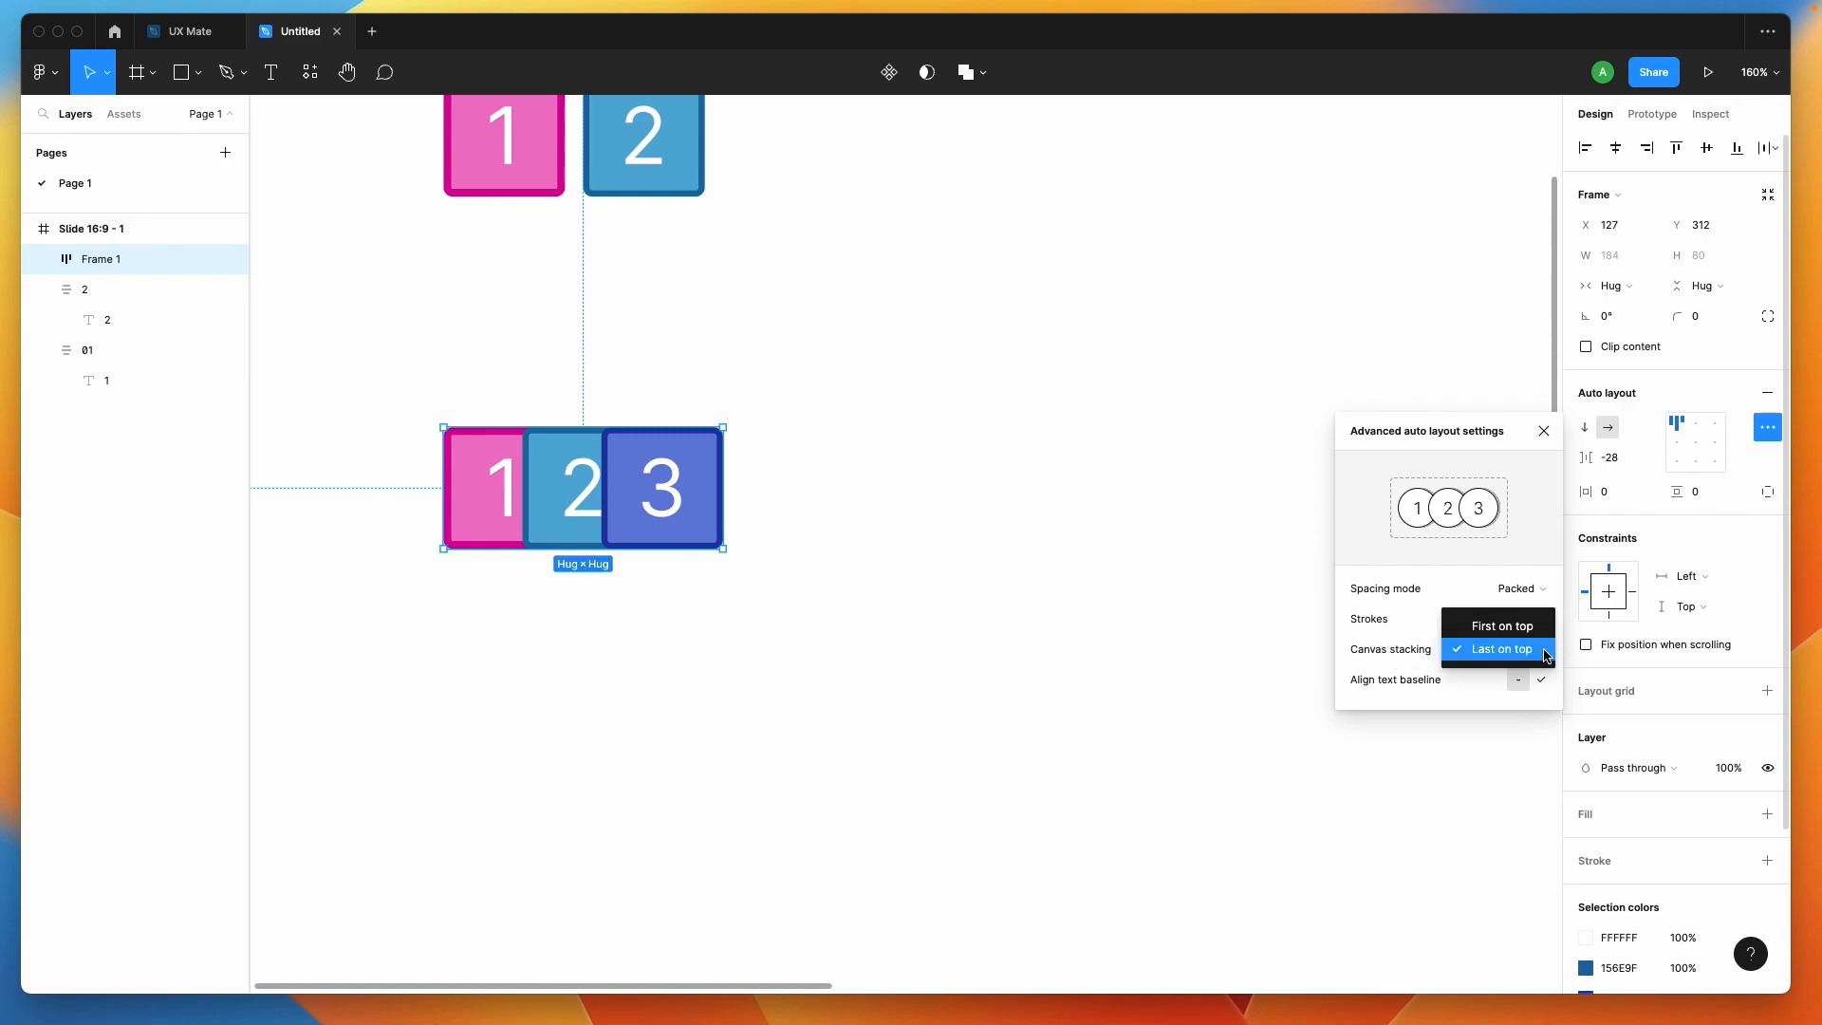
left_click(1516, 636)
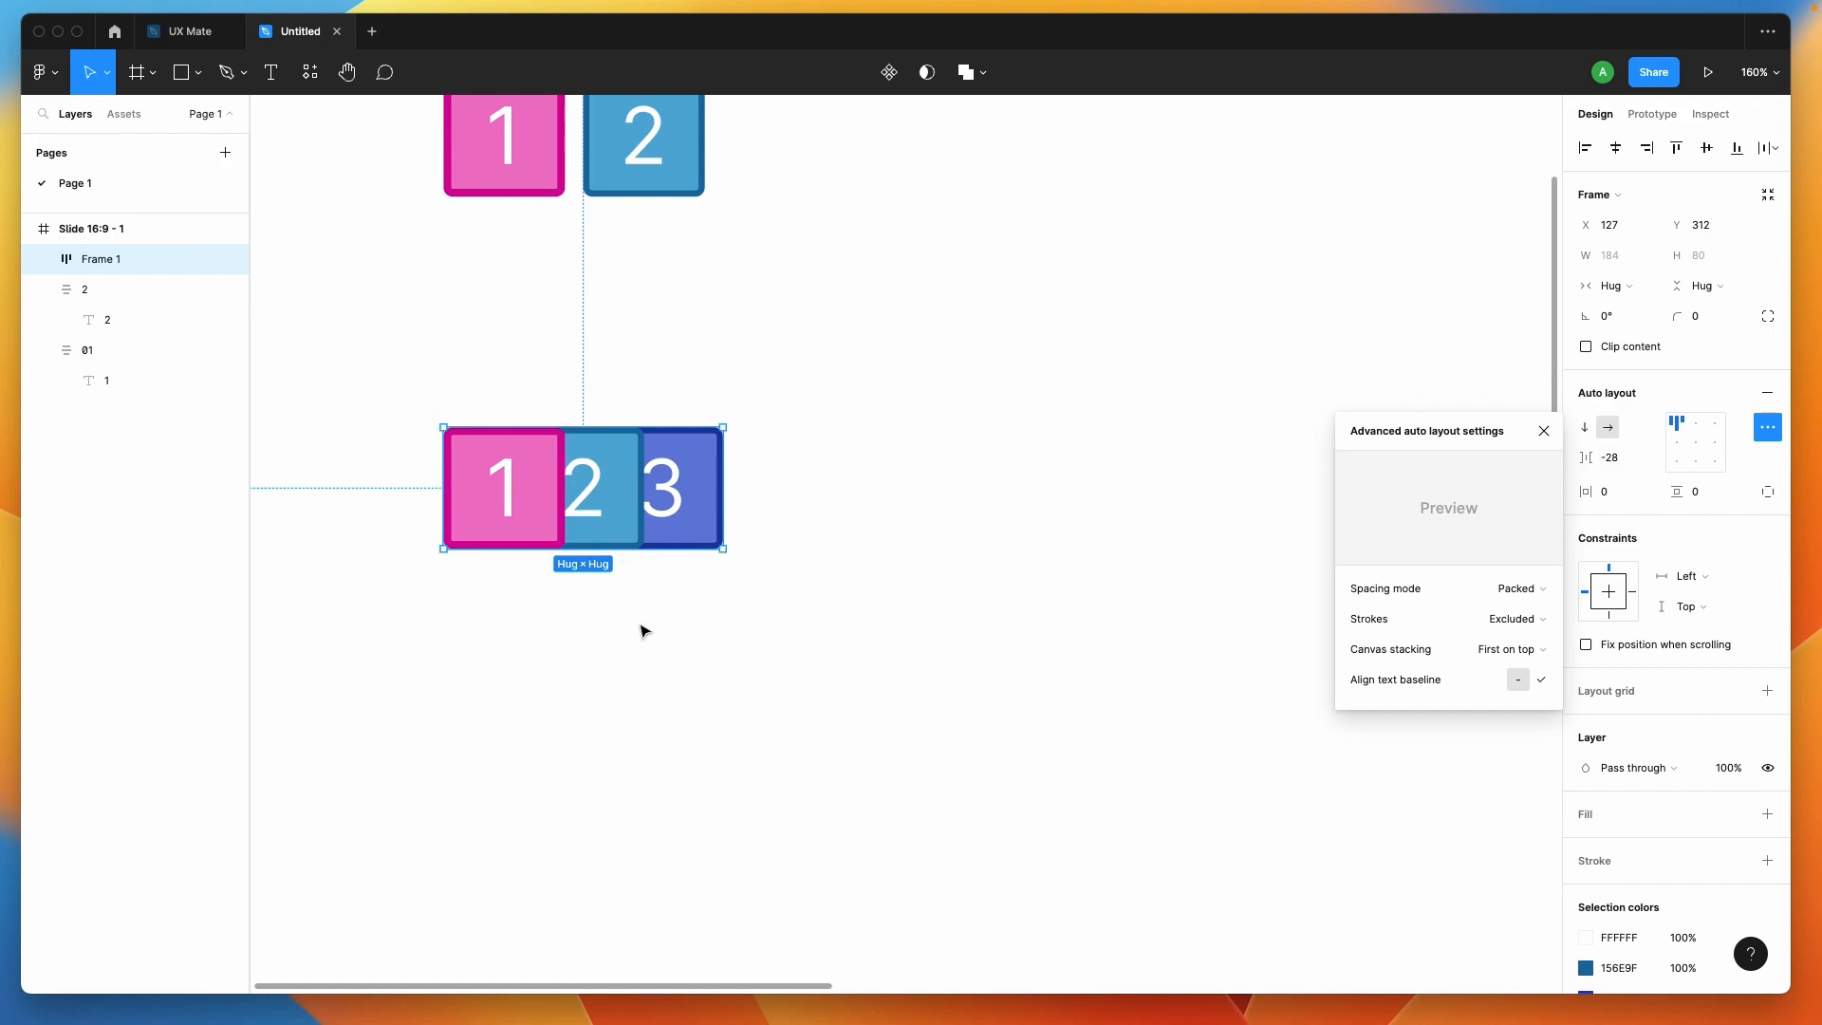
Draw three overlapping, progressively smaller rectangles beside the tile row, about 126 × 201, 100 × 159 and 74 × 117
scroll(642, 630, "down", 1)
scroll(643, 630, "right", 1)
left_click_drag(927, 379, 1110, 683)
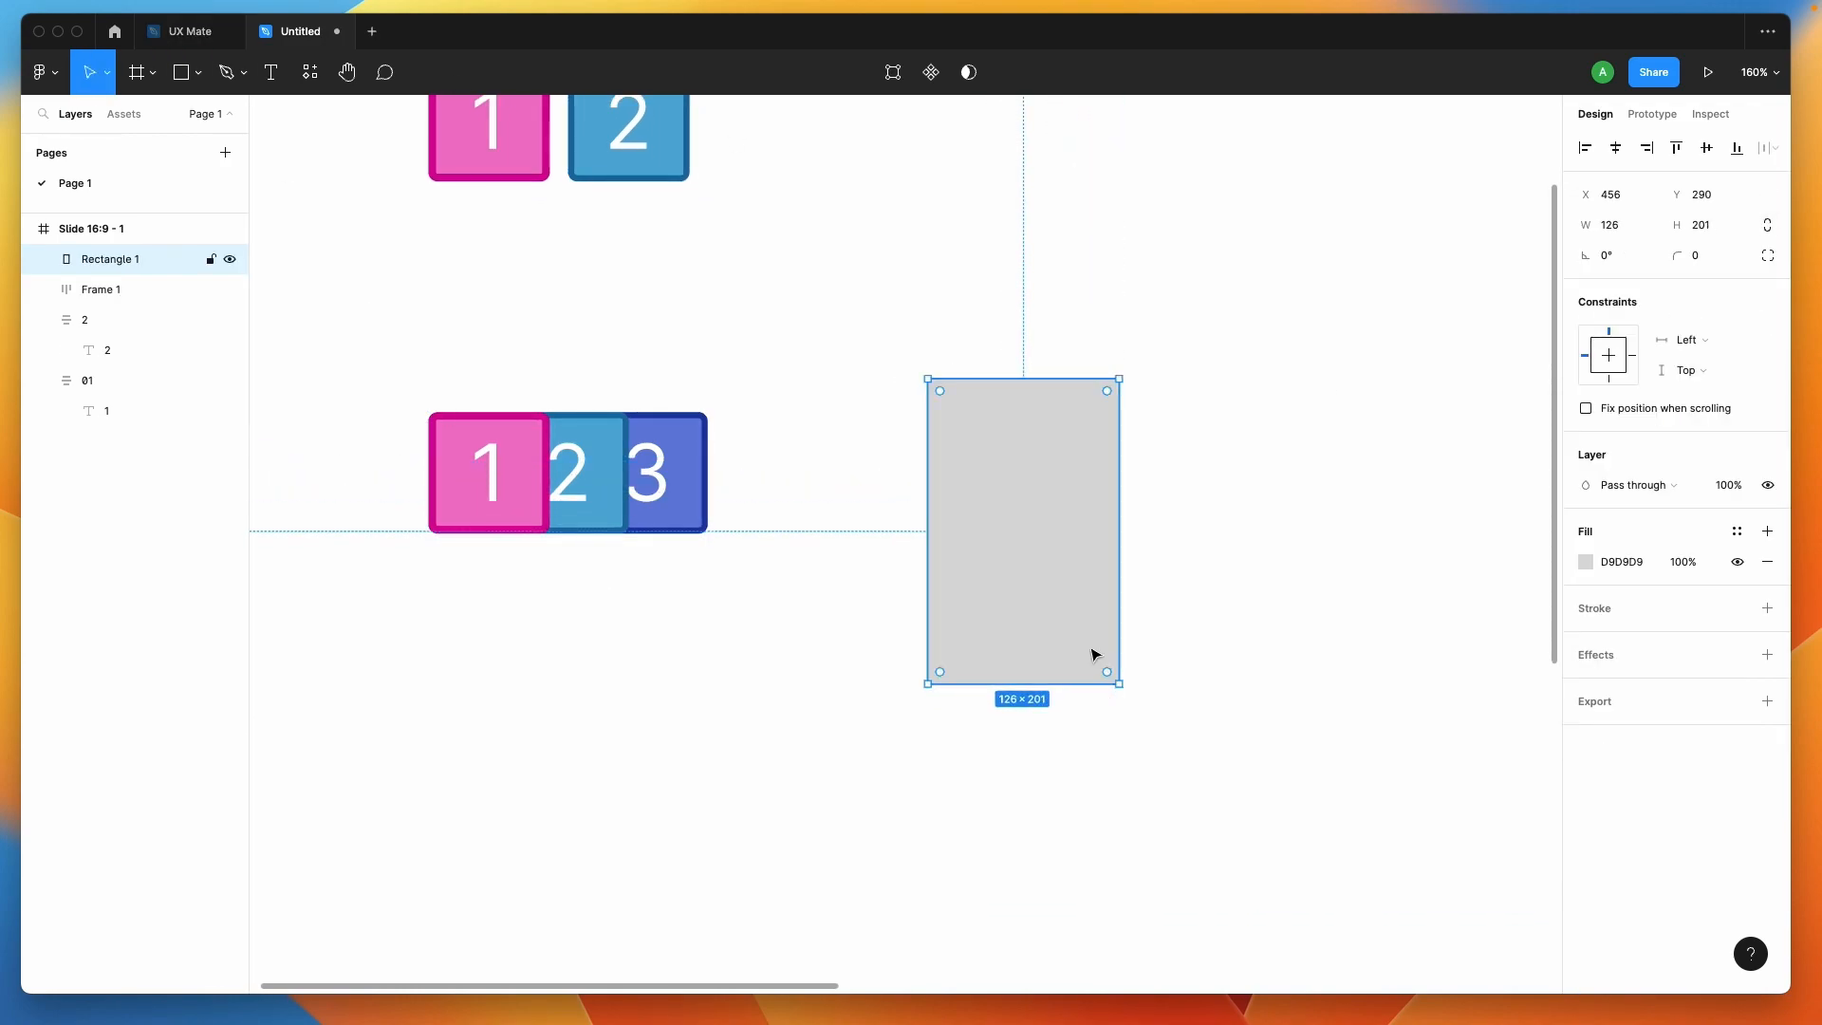
left_click_drag(1094, 570, 1155, 508)
left_click_drag(1228, 377, 1209, 411)
left_click_drag(1136, 475, 1259, 477)
left_click_drag(1329, 410, 1313, 442)
left_click_drag(1272, 505, 1240, 521)
Lighten the largest rectangle's fill to the grey E9E9E9
left_click(1000, 436)
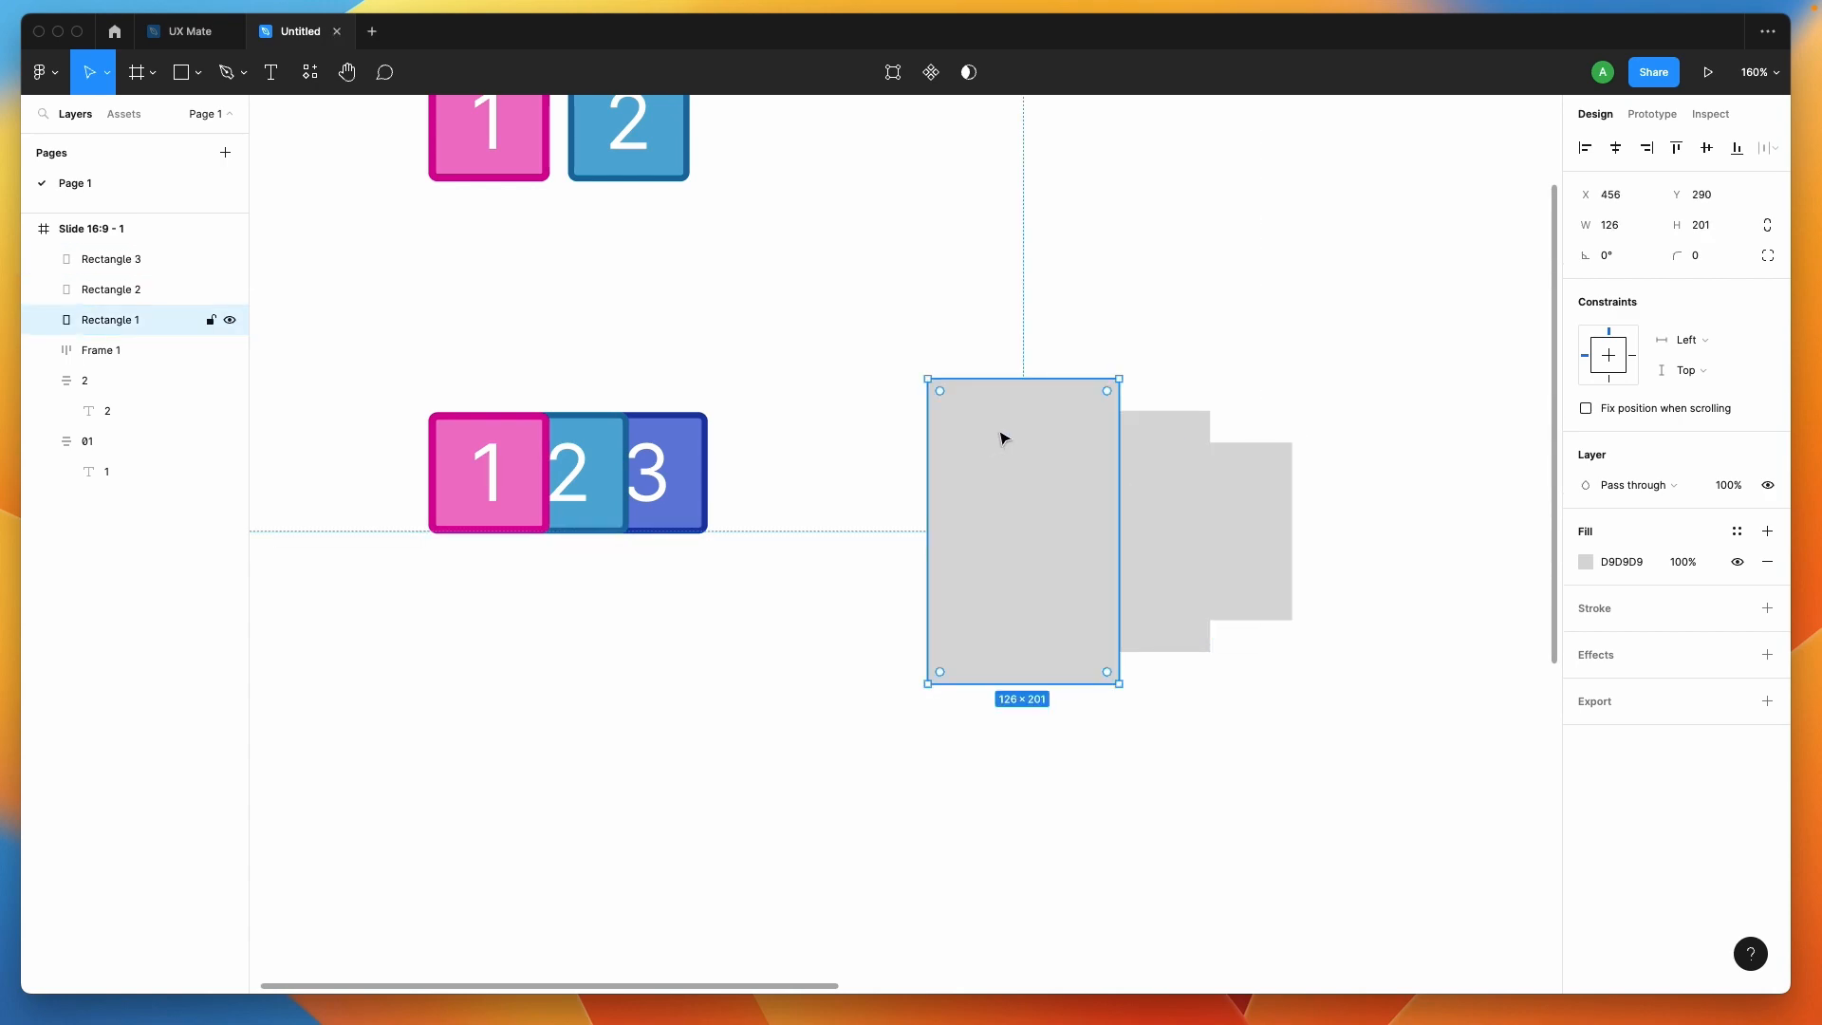
left_click(1590, 566)
left_click_drag(1423, 567, 1318, 549)
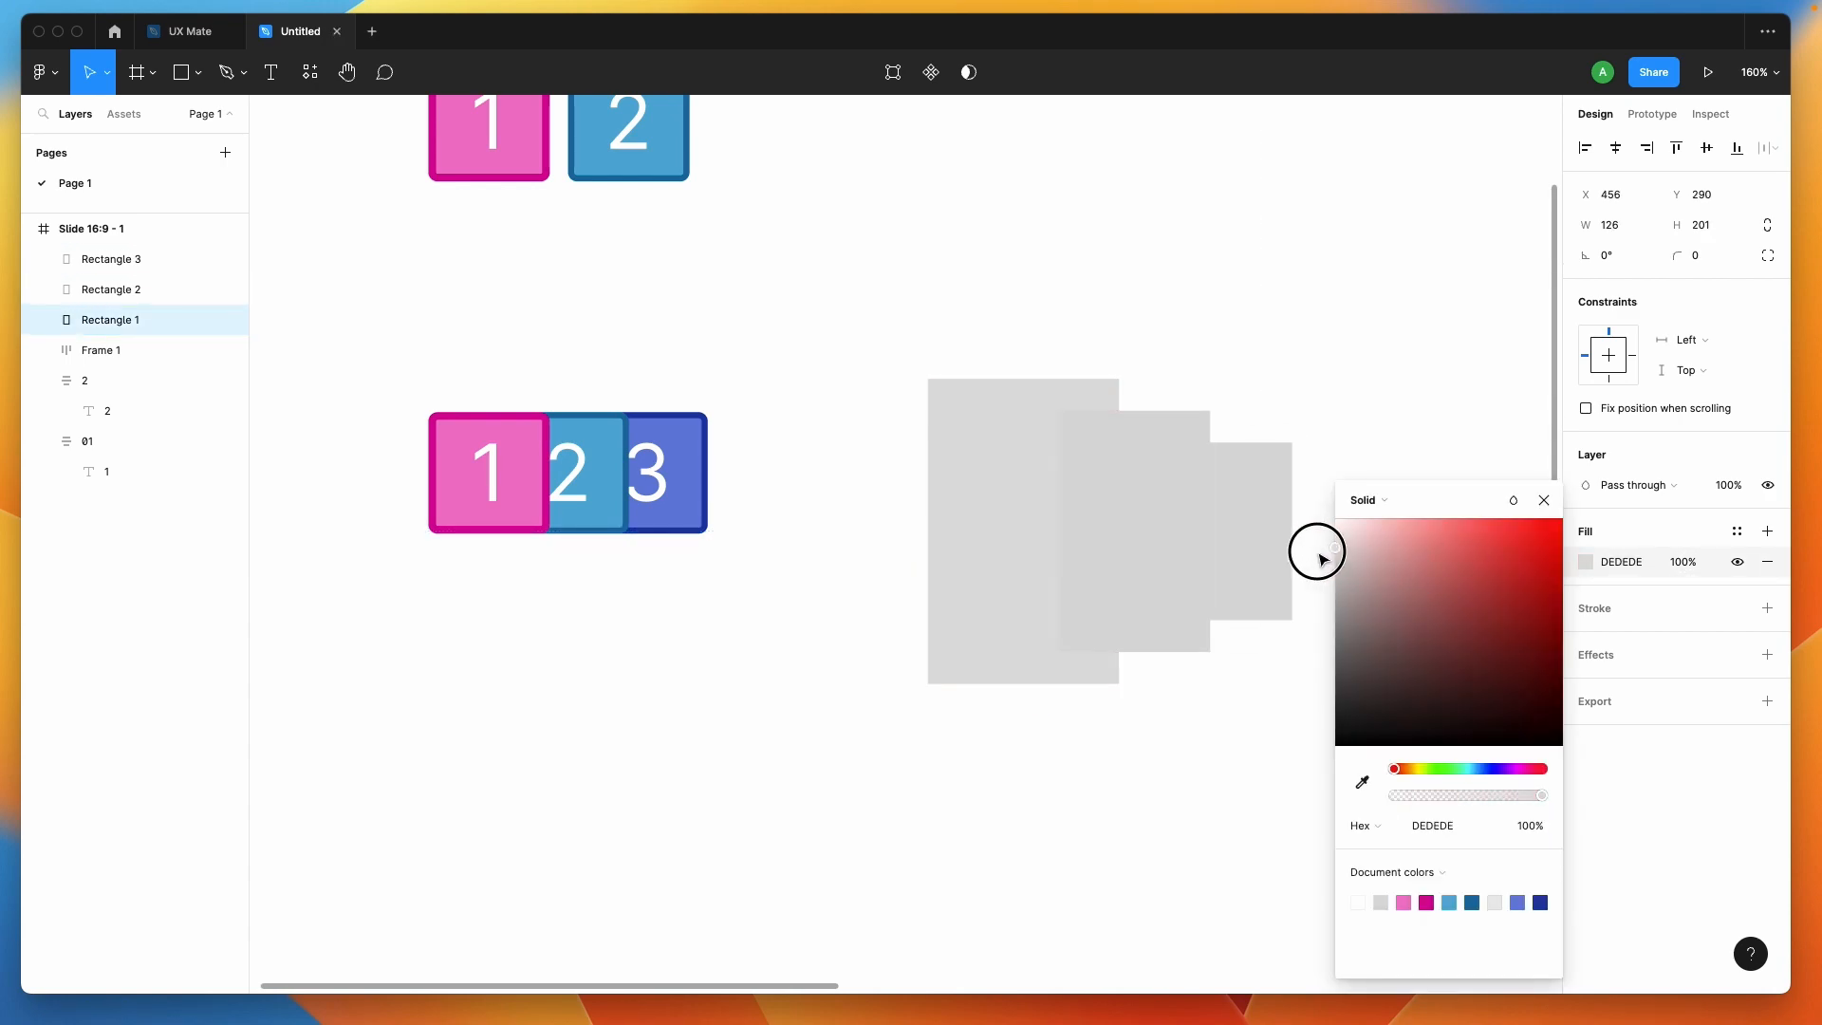
left_click(839, 583)
Fill the three rectangles, largest to smallest, with the pink, light blue and indigo sampled from tiles 1, 2 and 3
left_click(992, 557)
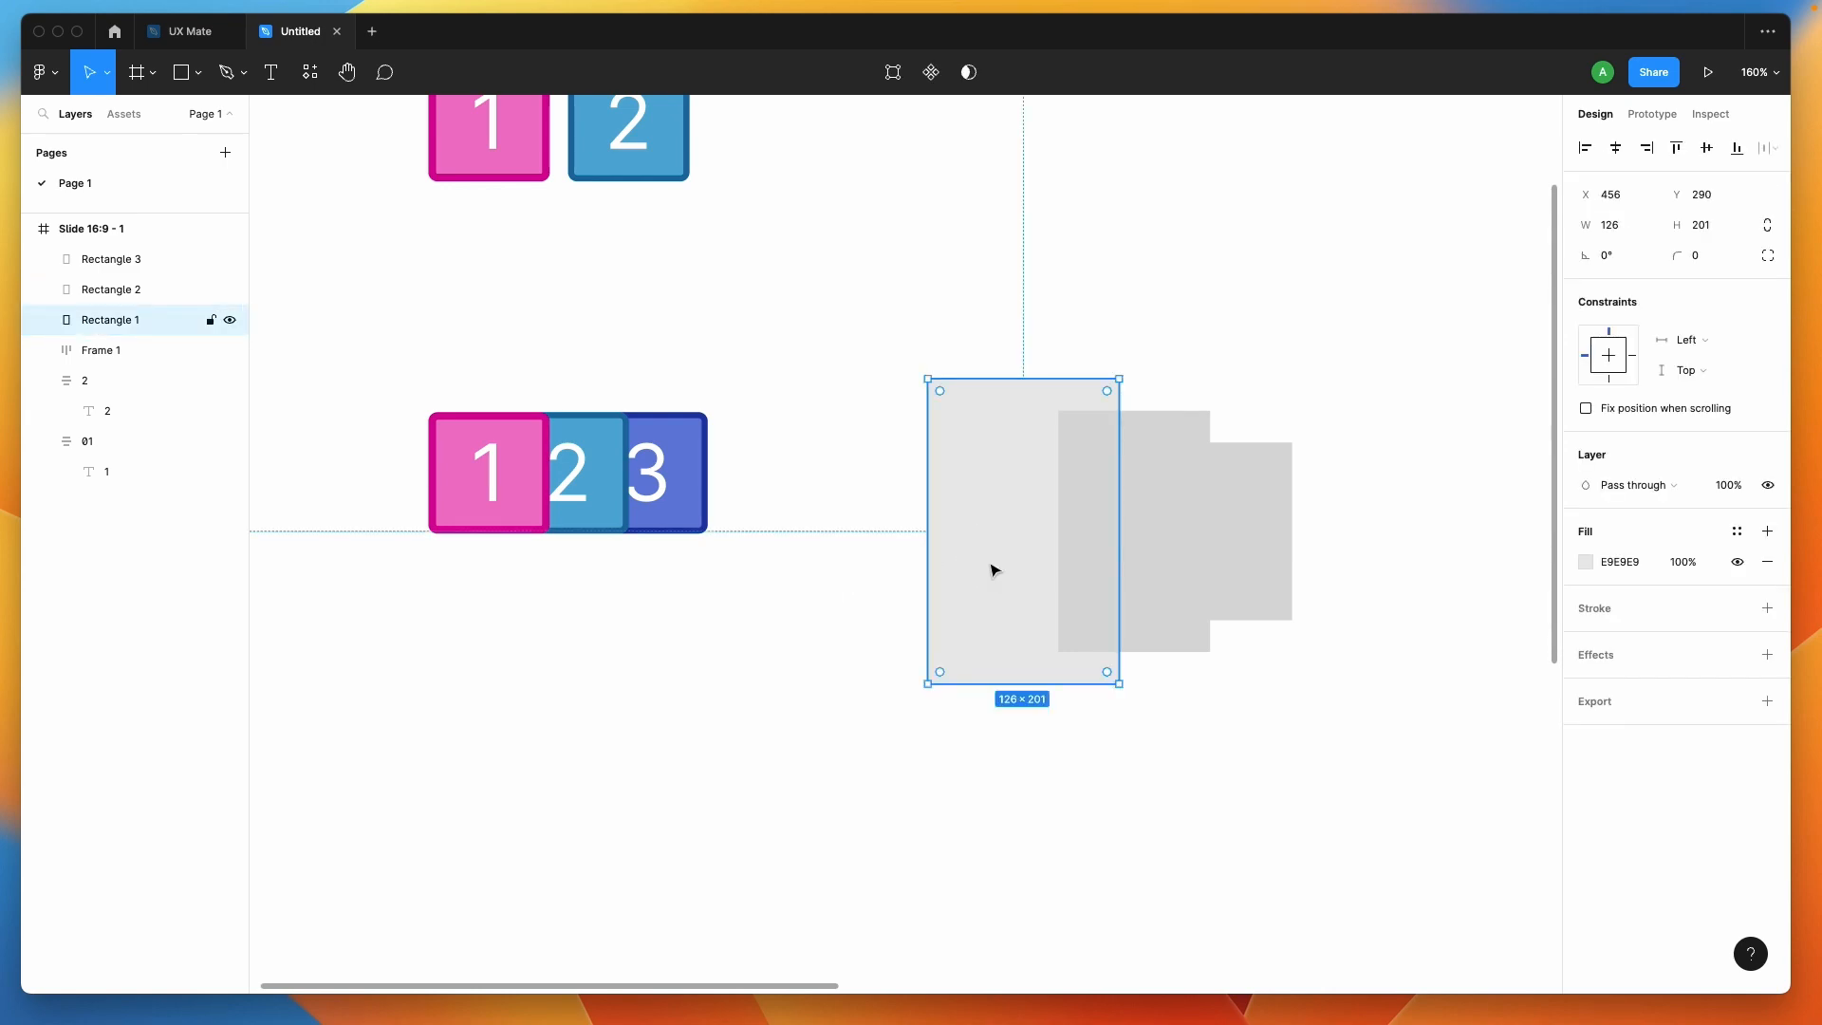
key("i")
left_click(473, 497)
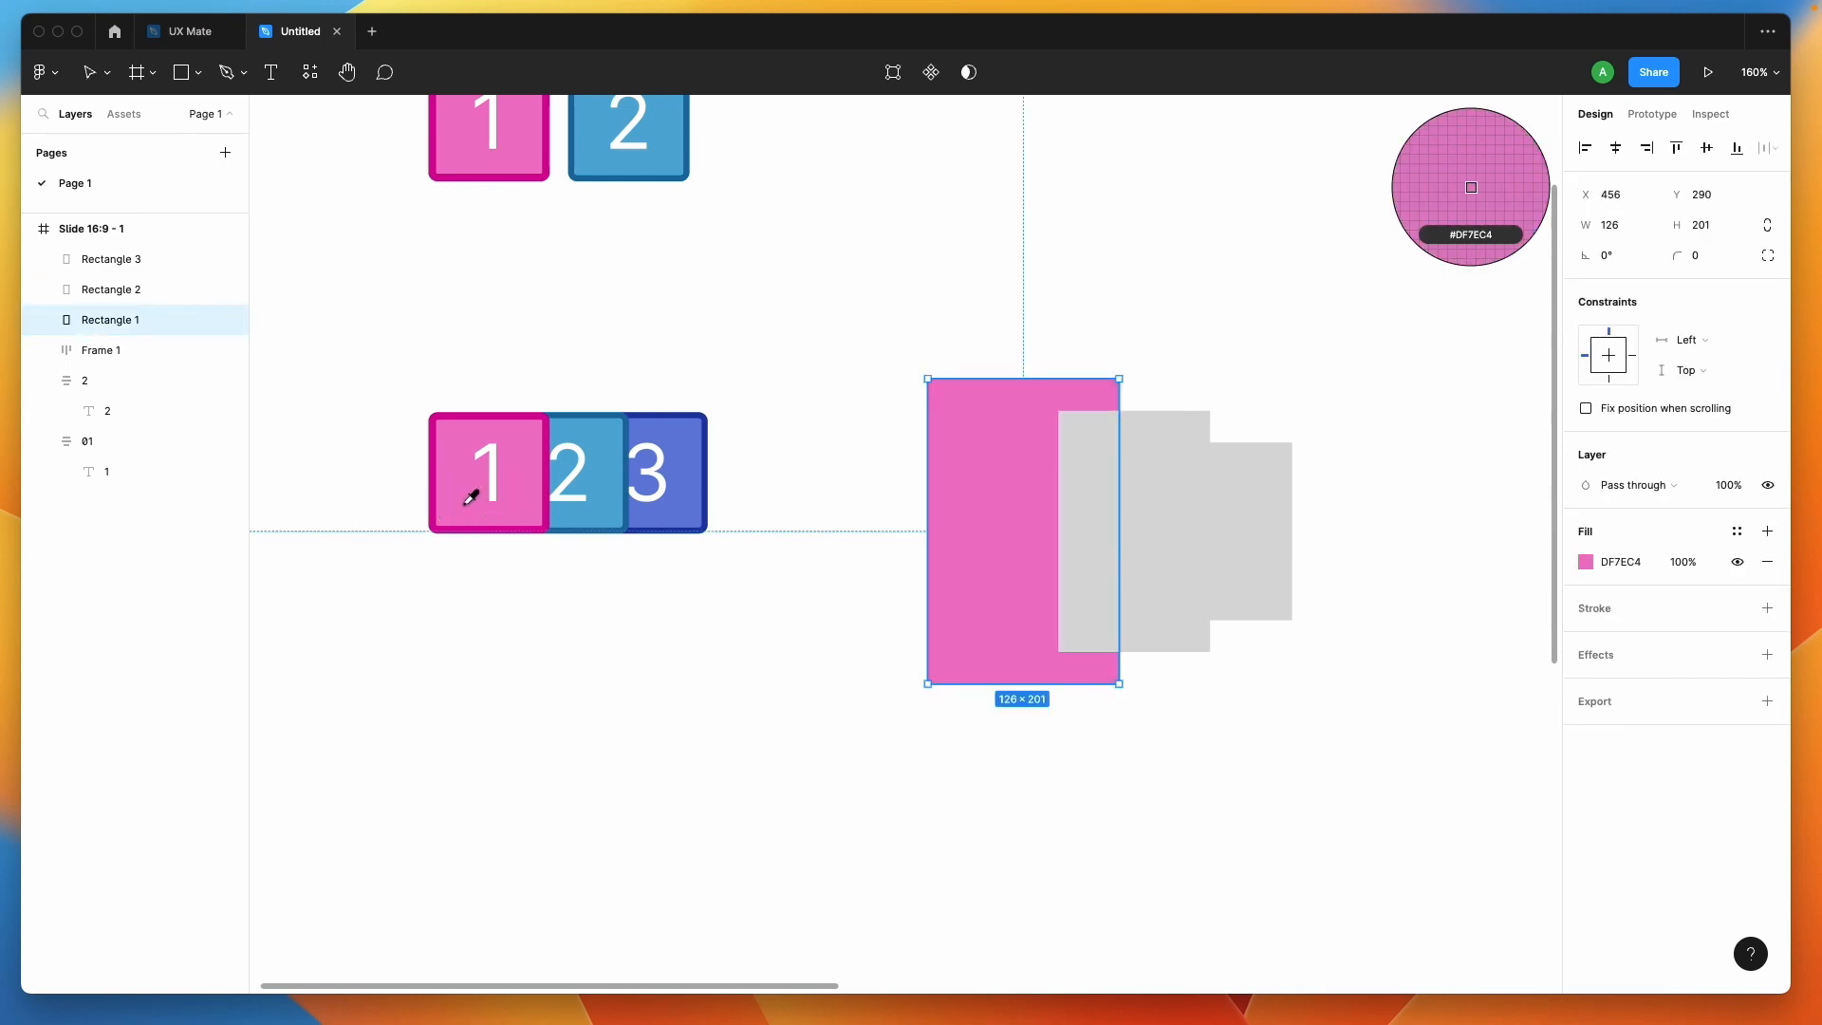
left_click(1158, 508)
key("i")
left_click(598, 419)
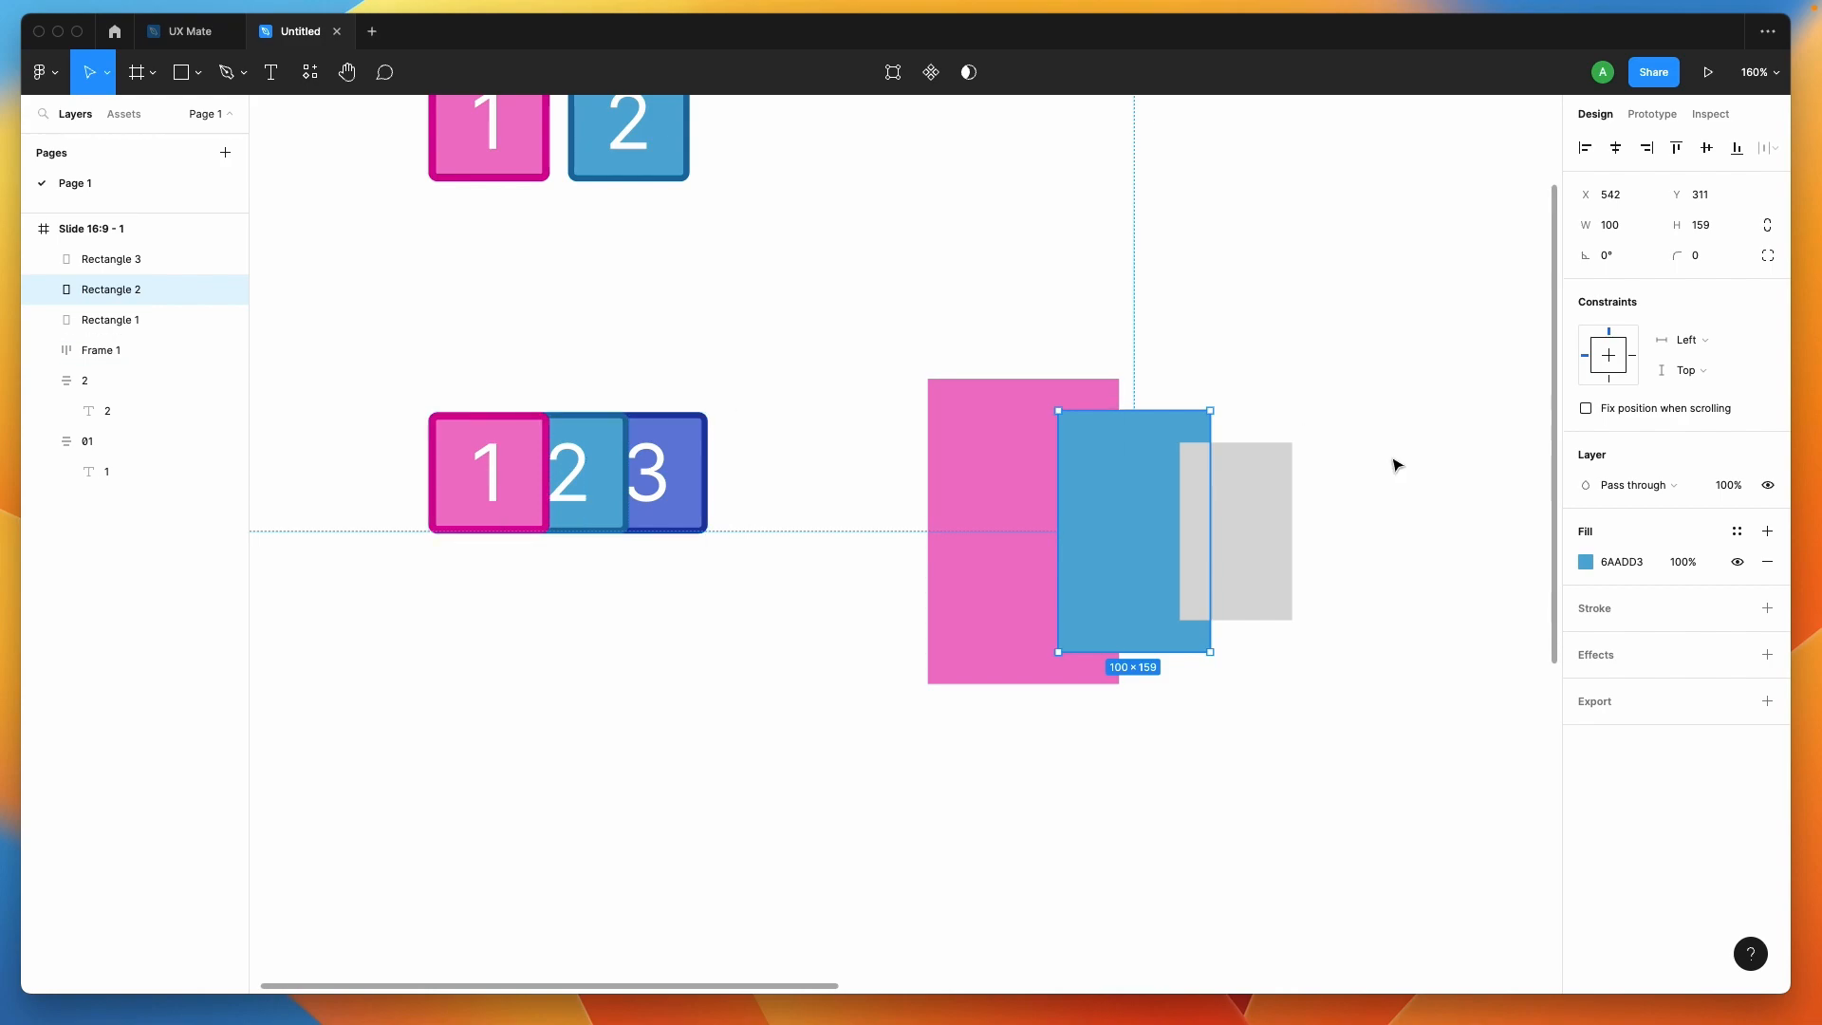
left_click(1242, 538)
key("i")
left_click(686, 439)
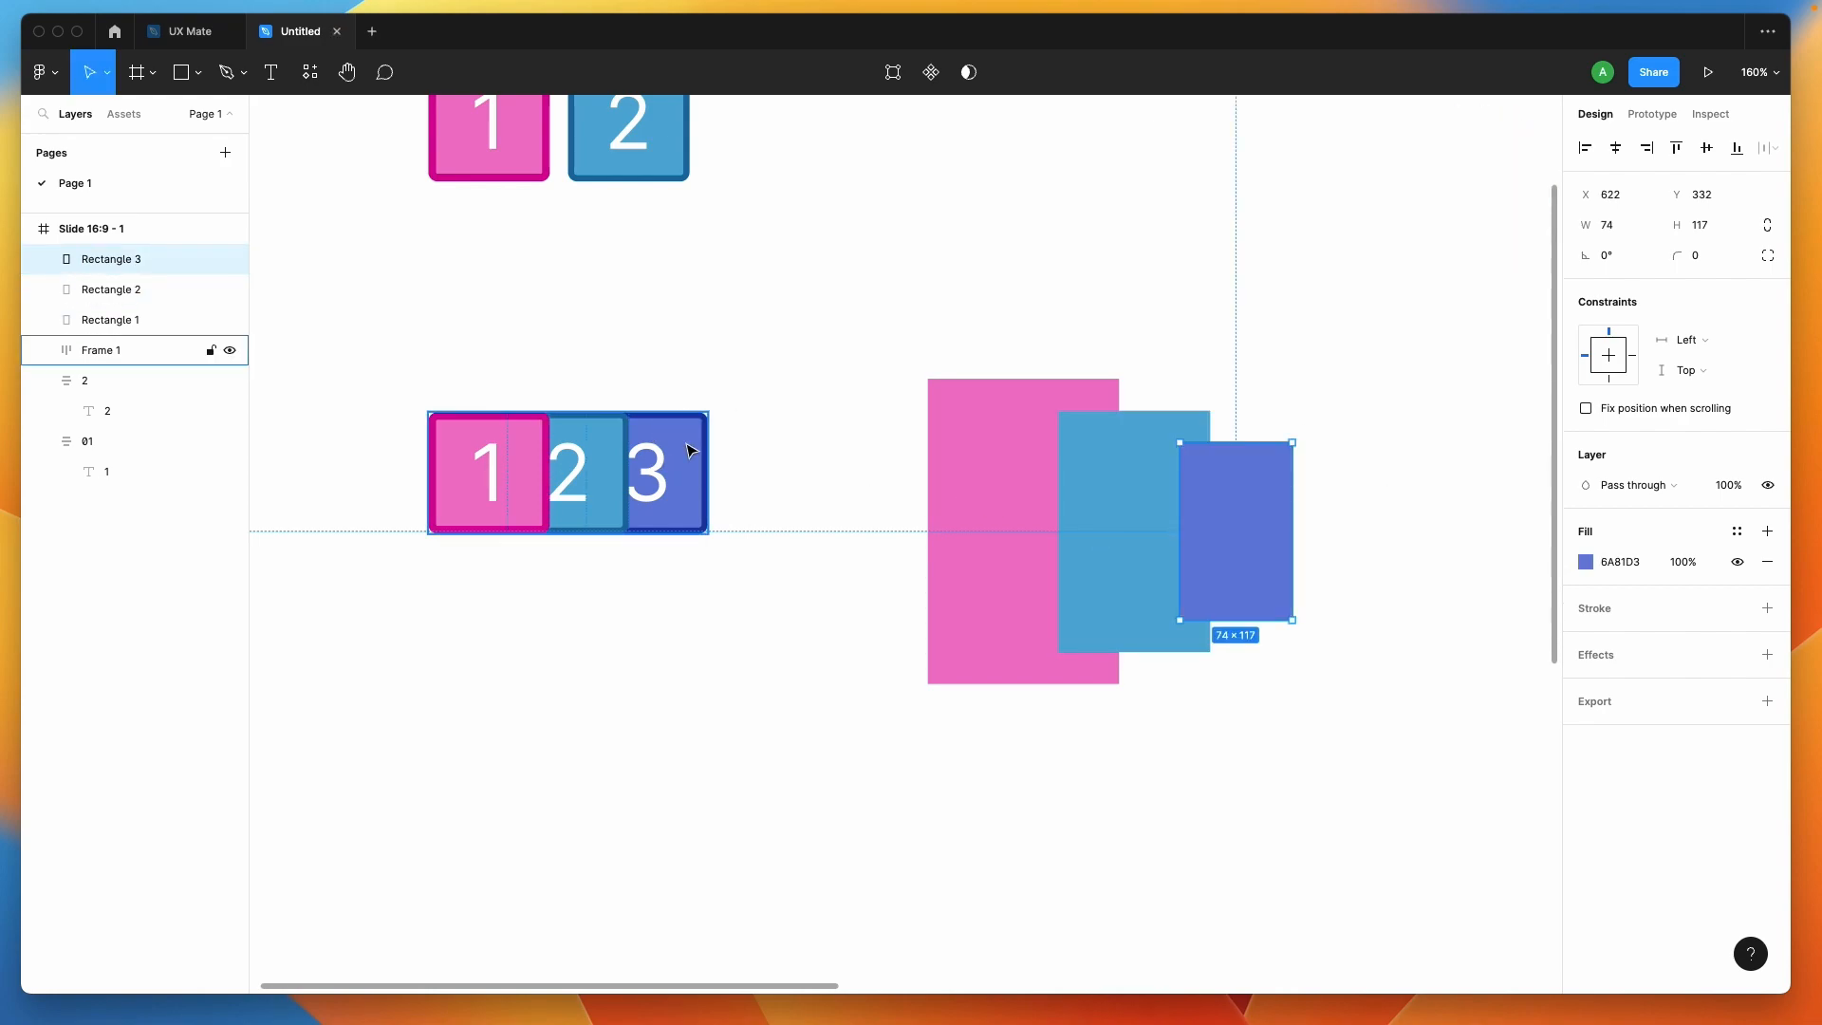
Wrap the three coloured rectangles in a frame and add auto layout to it
left_click(1422, 519)
left_click_drag(1403, 459, 984, 617)
right_click(982, 617)
mouse_move(1044, 531)
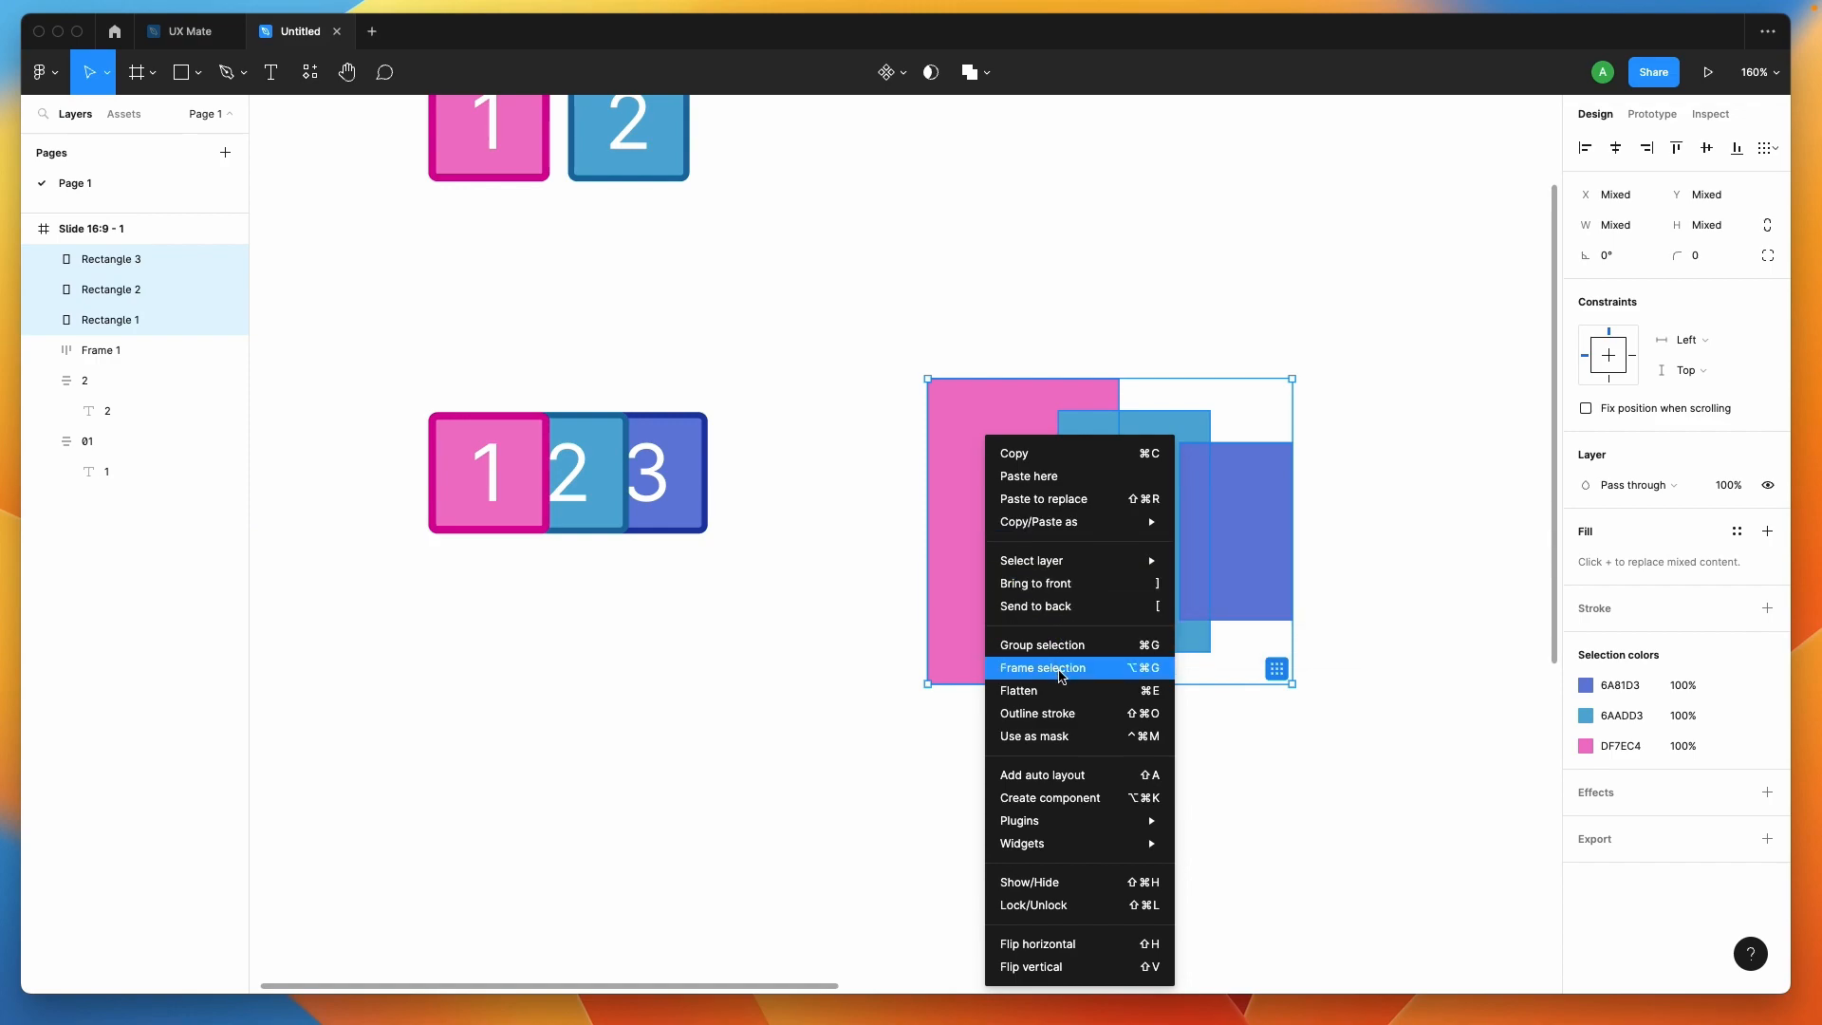
left_click(1048, 667)
left_click(1767, 362)
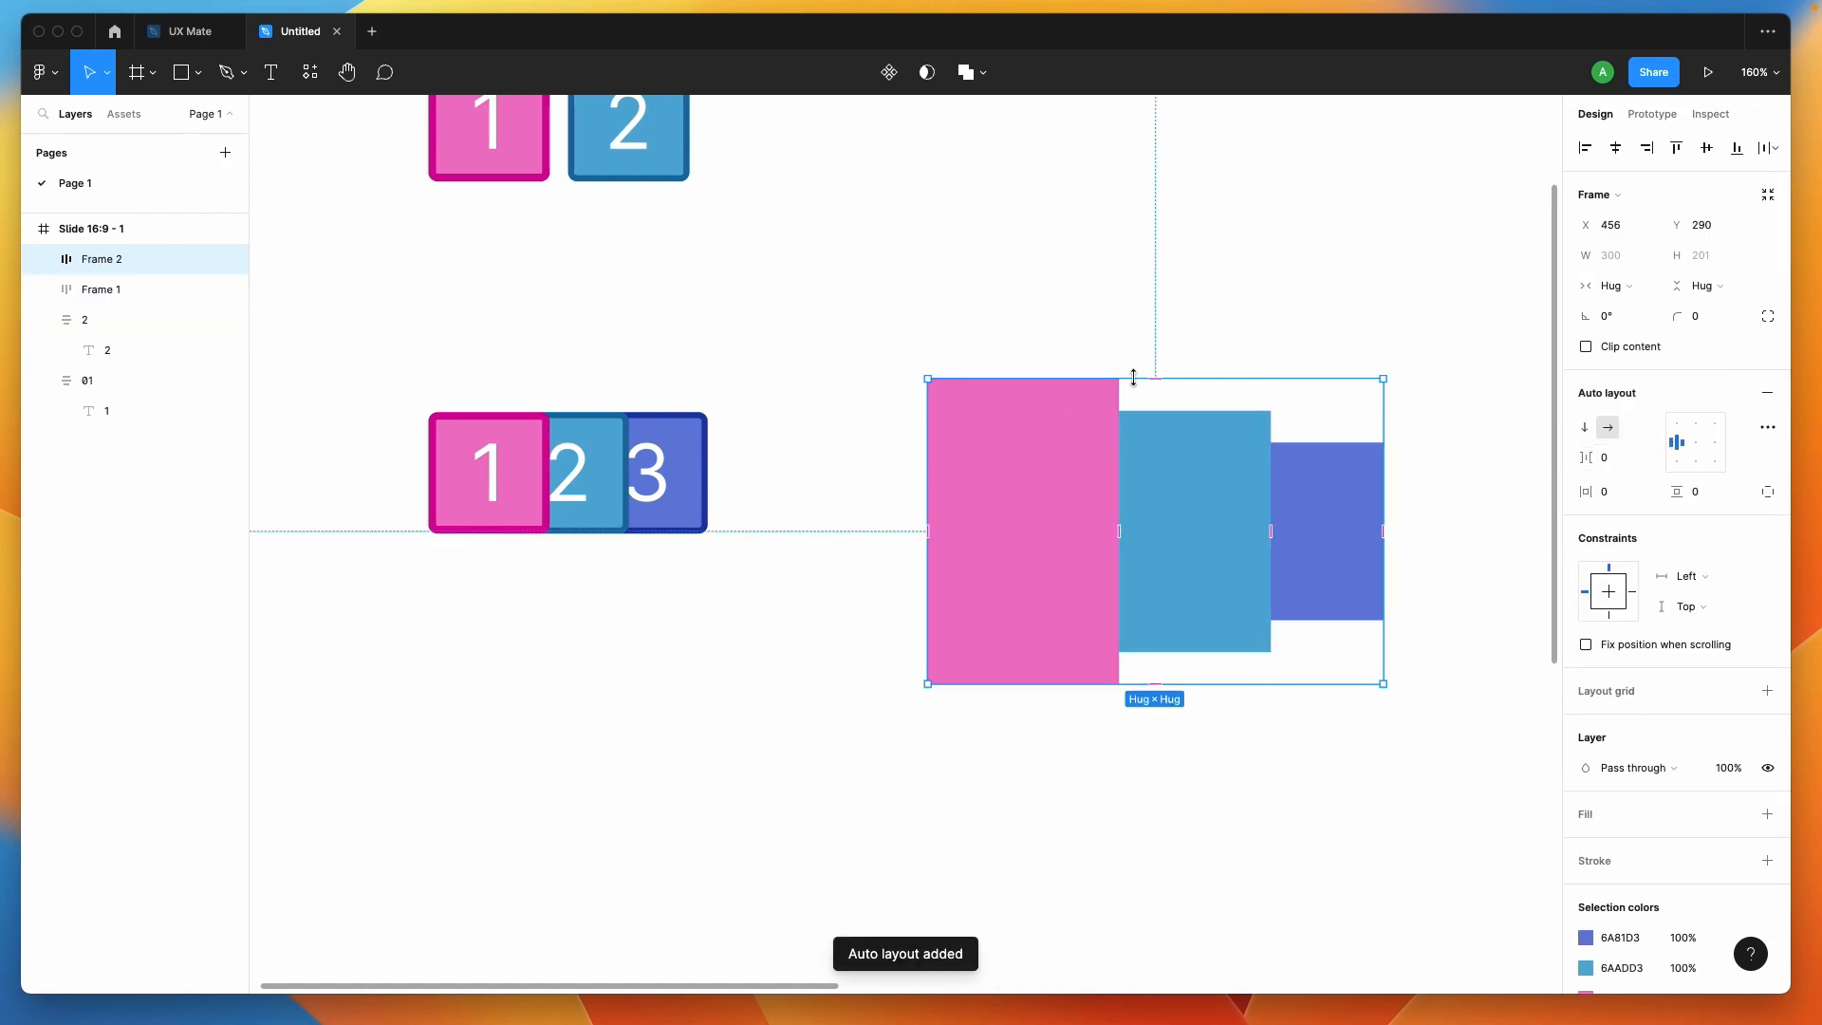
Set the spacing between the three rectangles in their auto layout frame to -40
left_click(1619, 461)
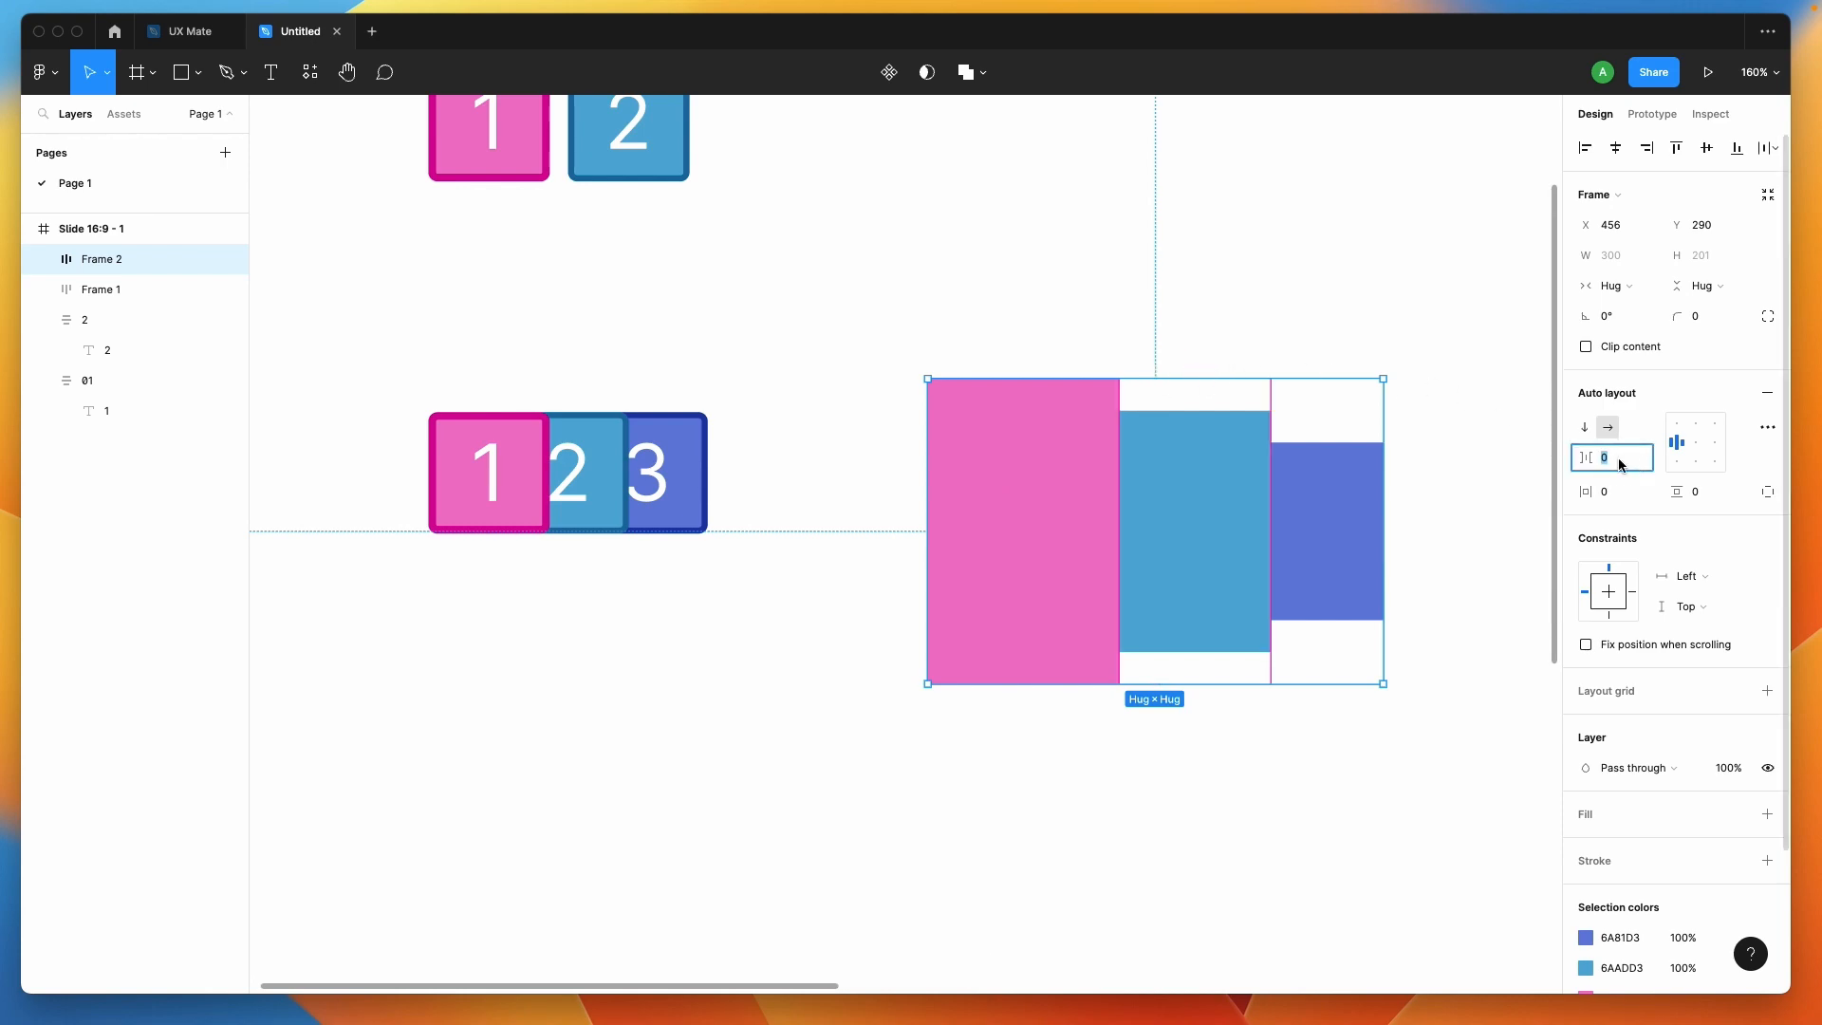
key("shift+Down")
key("shift+Down")
key("shift+Down")
key("shift+Down")
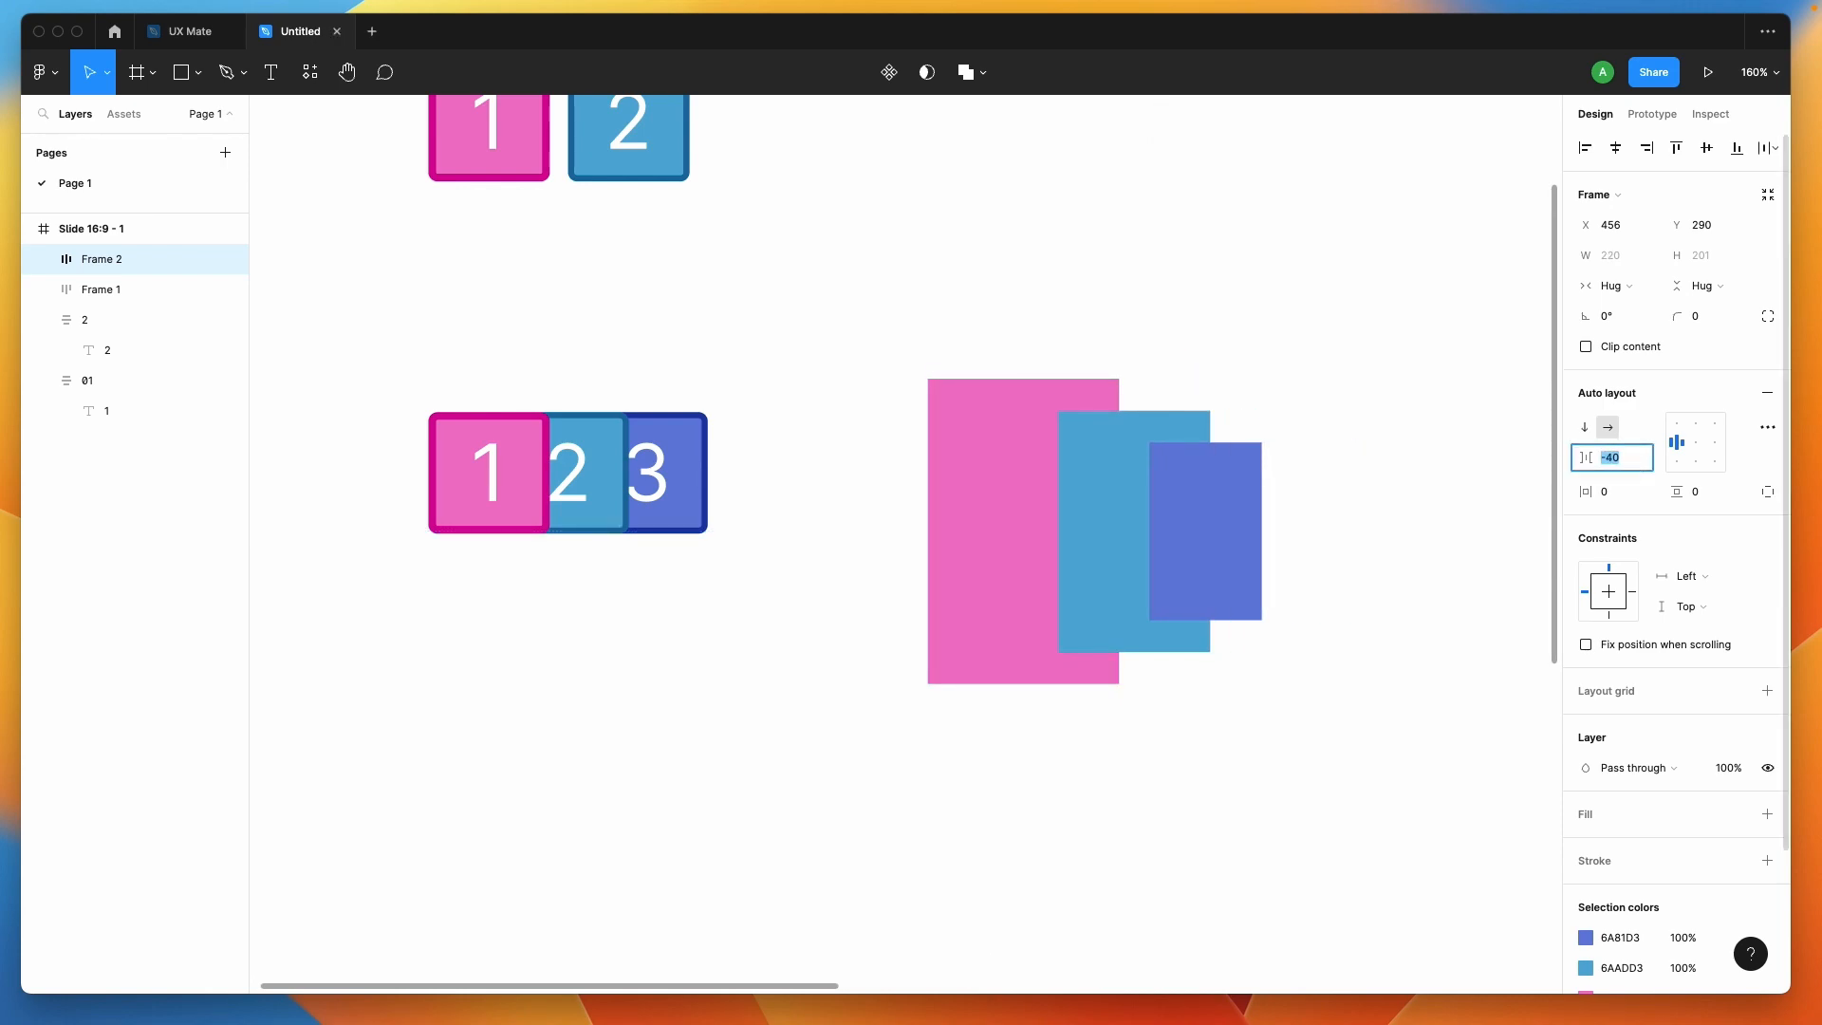
left_click(1354, 525)
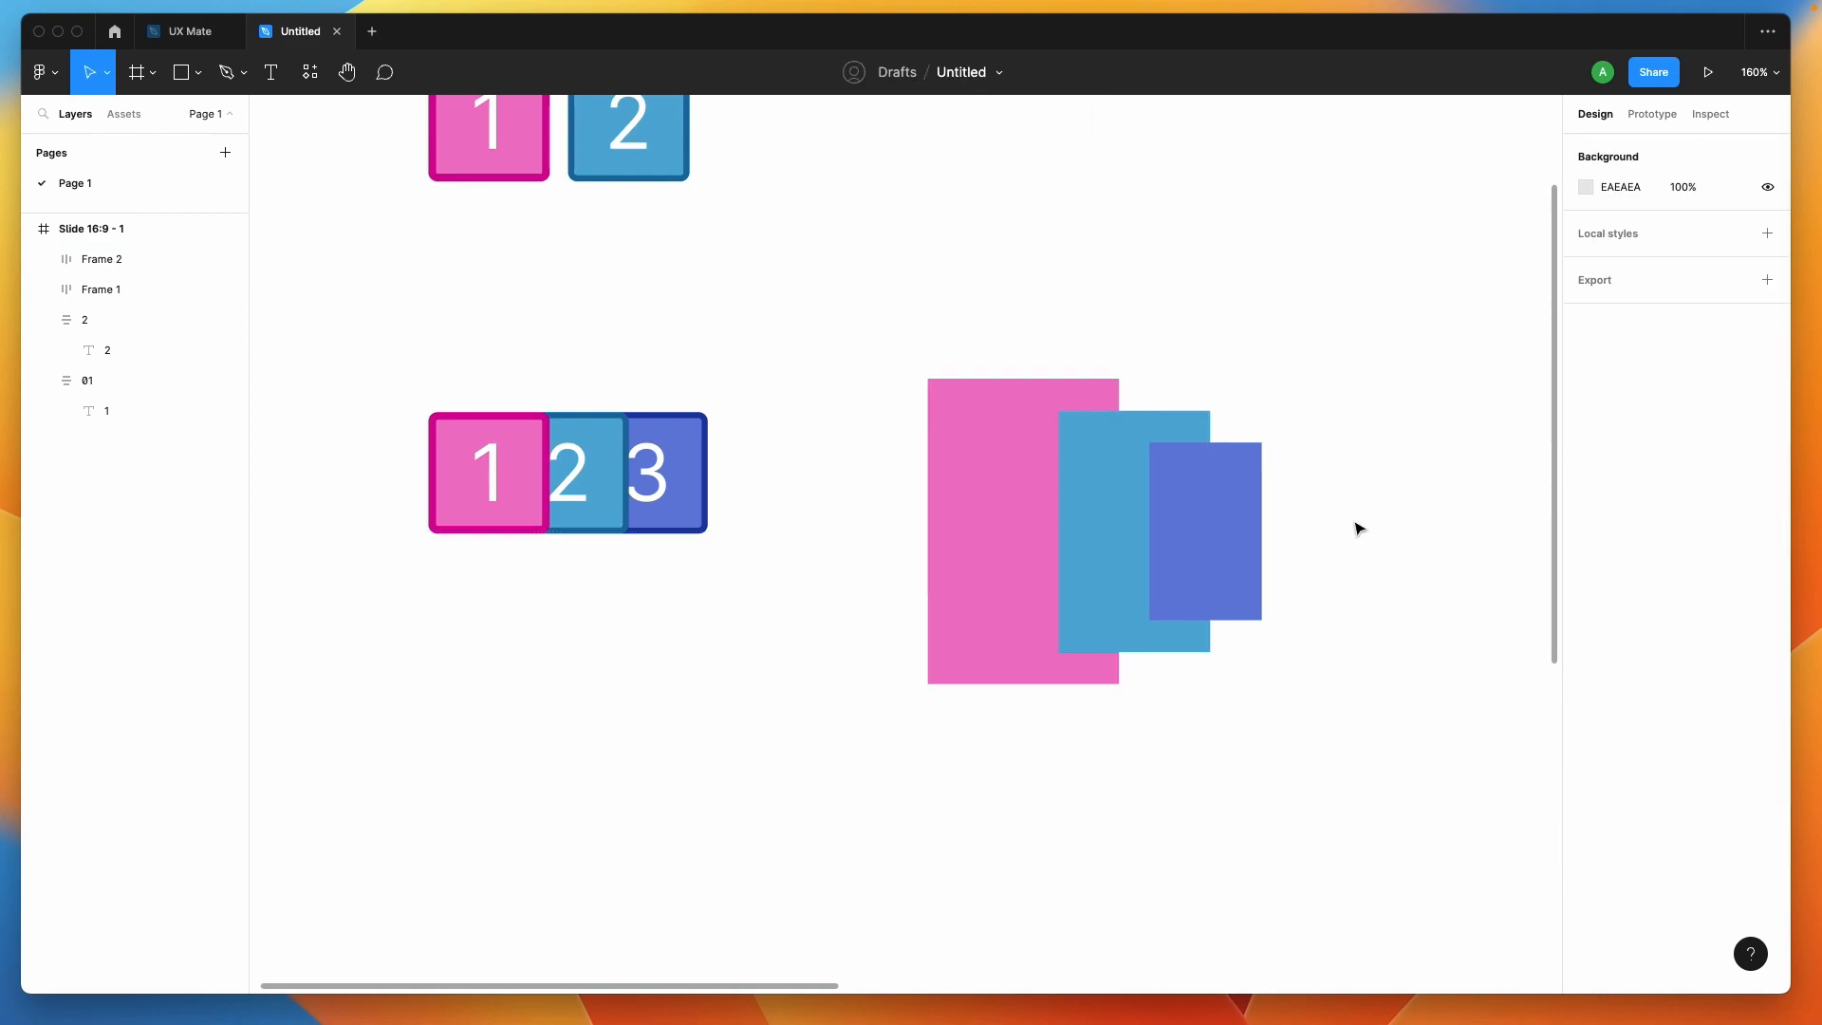
Change the rectangle frame's canvas stacking to First on top
left_click(981, 542)
left_click(1771, 428)
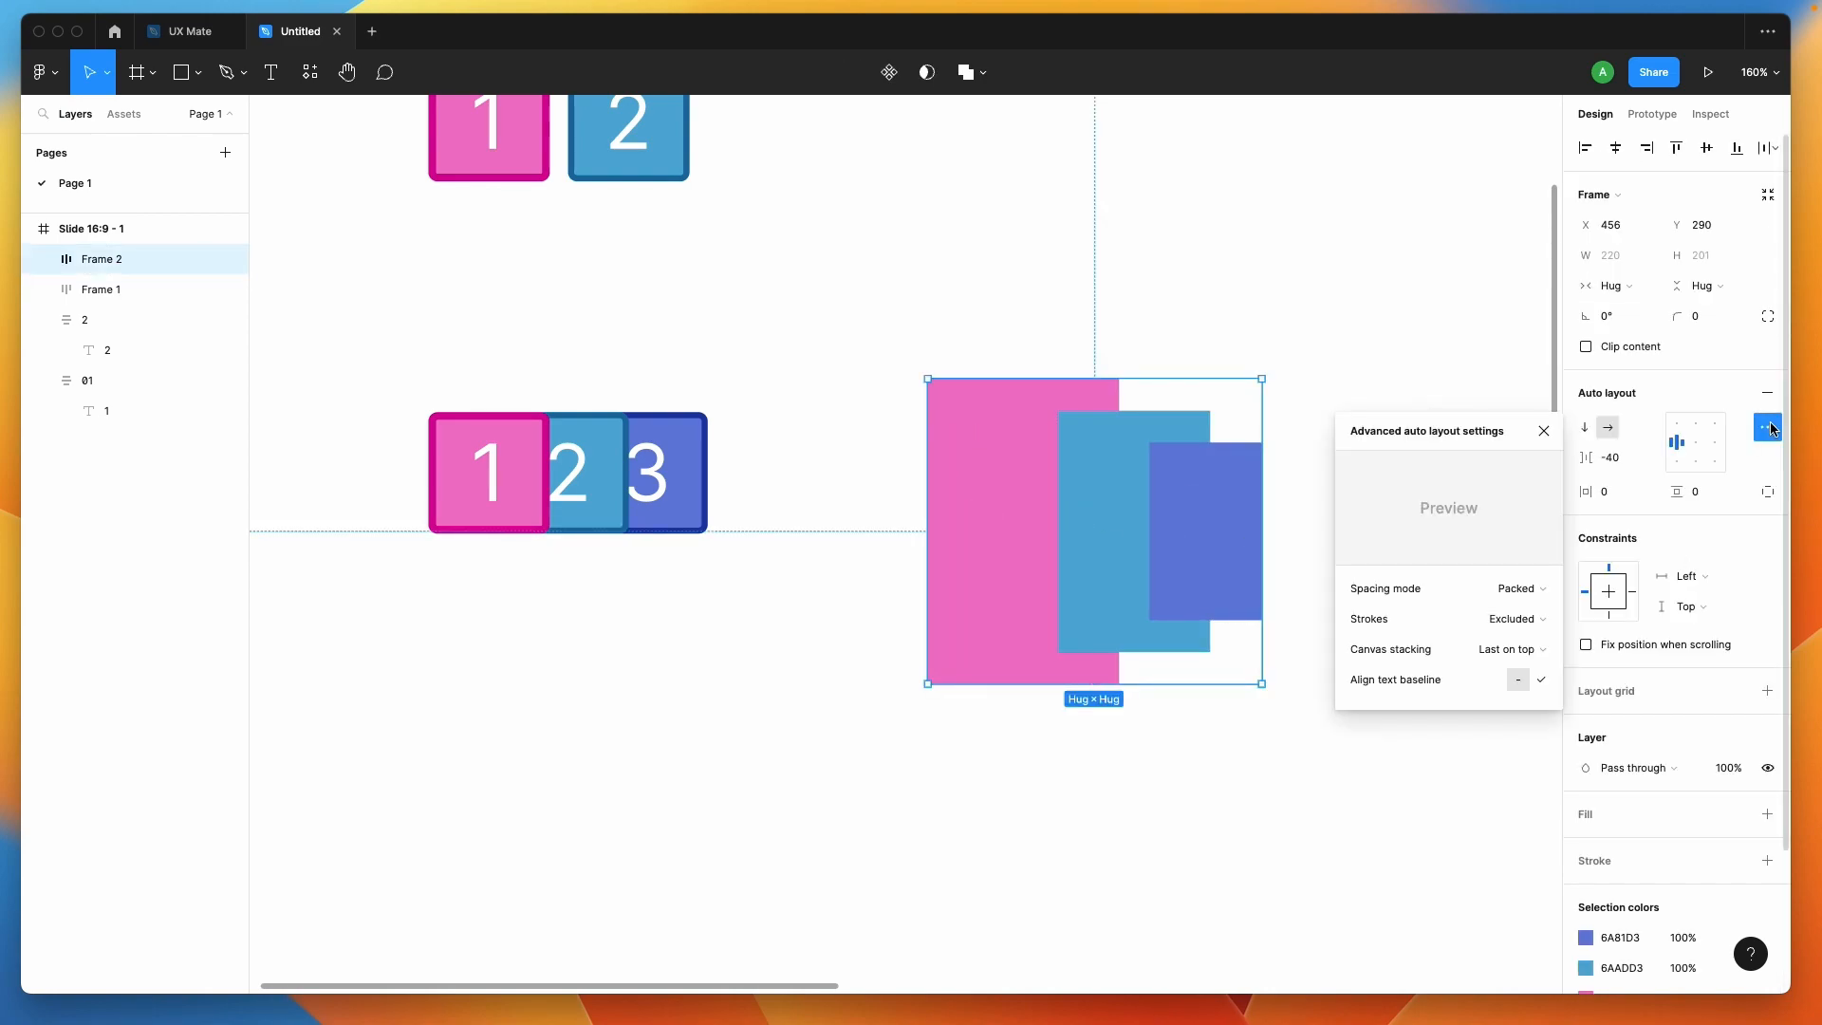
left_click(1530, 652)
left_click(1511, 627)
left_click(1203, 756)
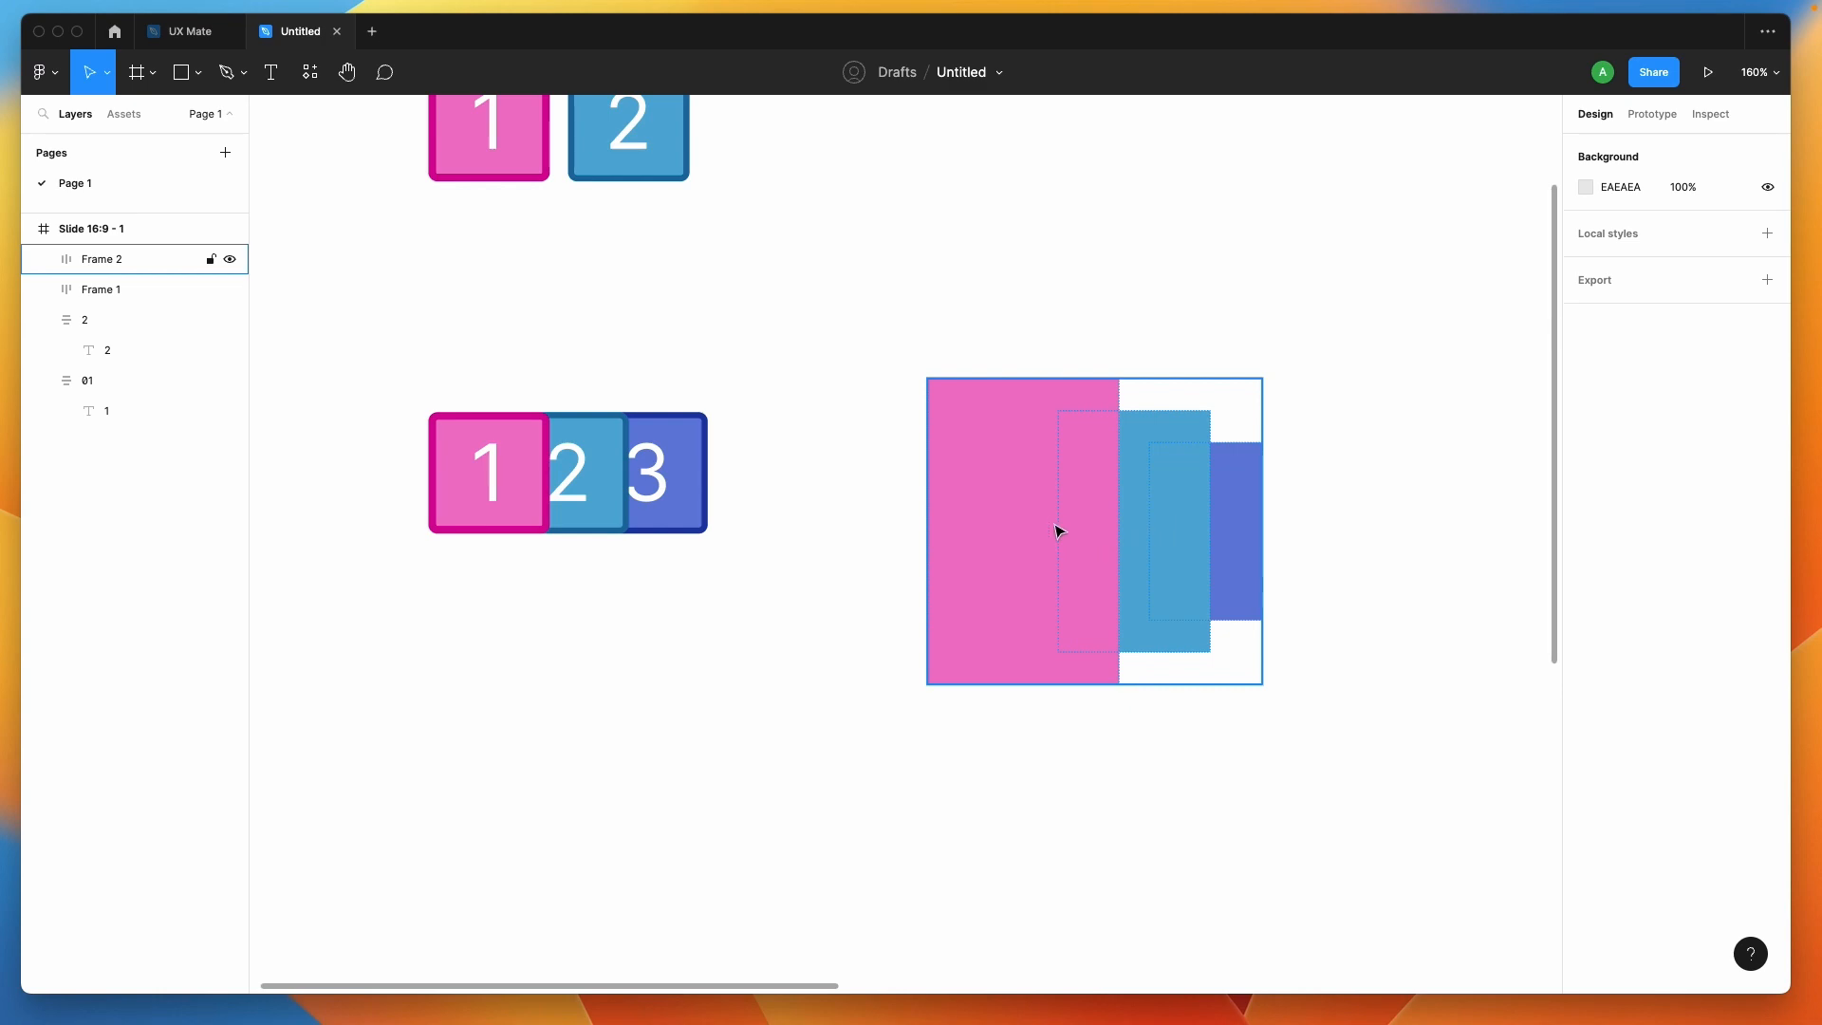
Try tighter overlaps on the rectangle frame, ending with a spacing of -50 between items
left_click(1166, 498)
left_click(1628, 465)
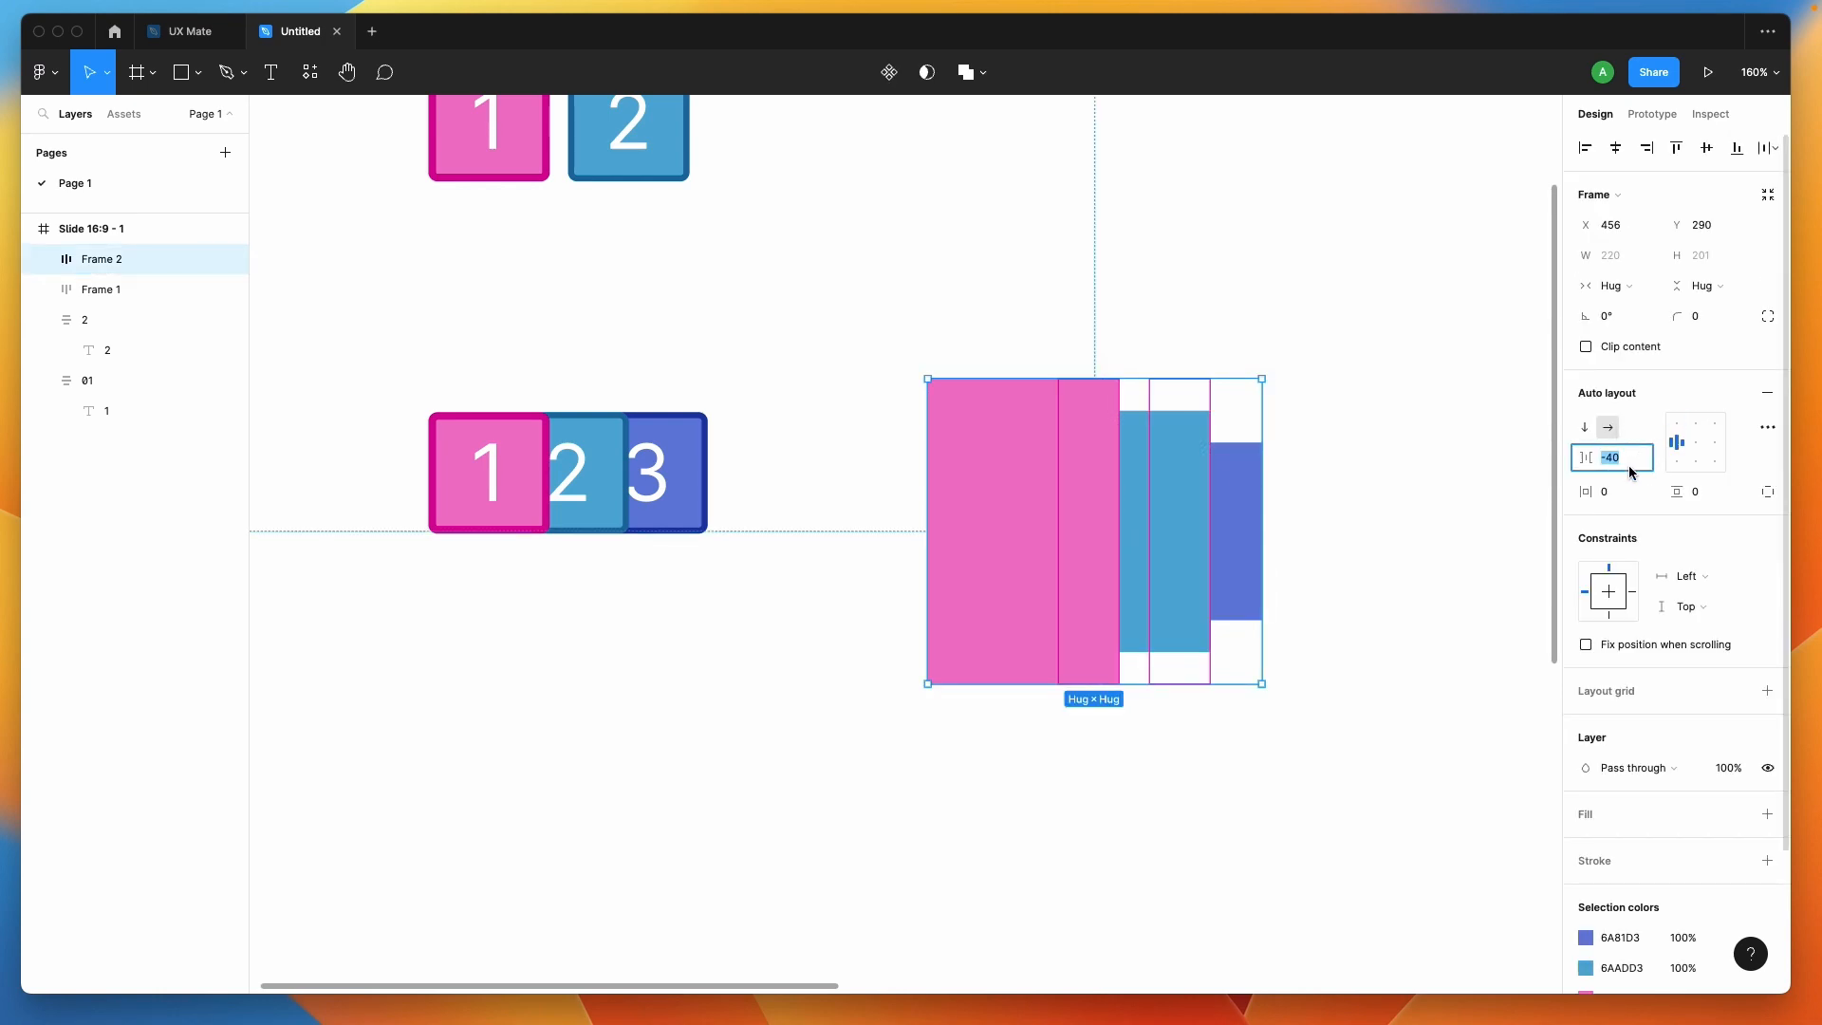
key("shift+Down")
key("shift+Down")
key("shift+Down")
key("shift+Up")
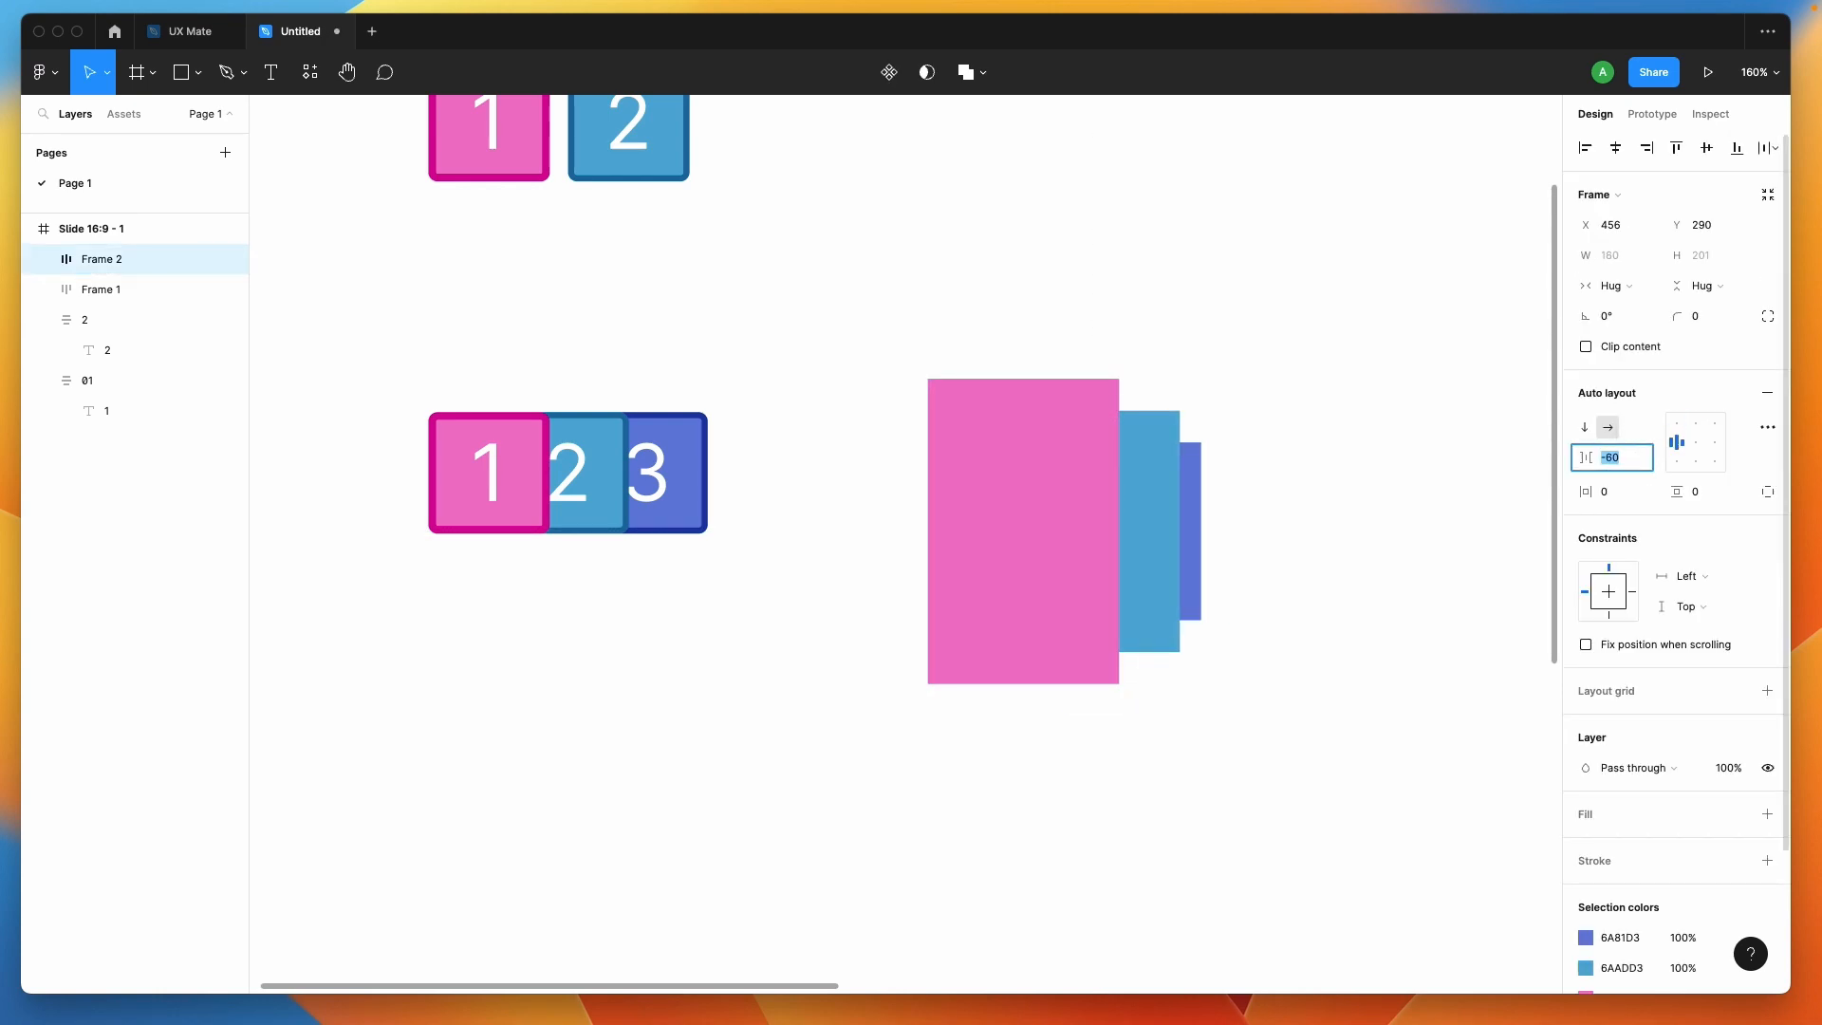
key("shift+Up")
left_click(1350, 529)
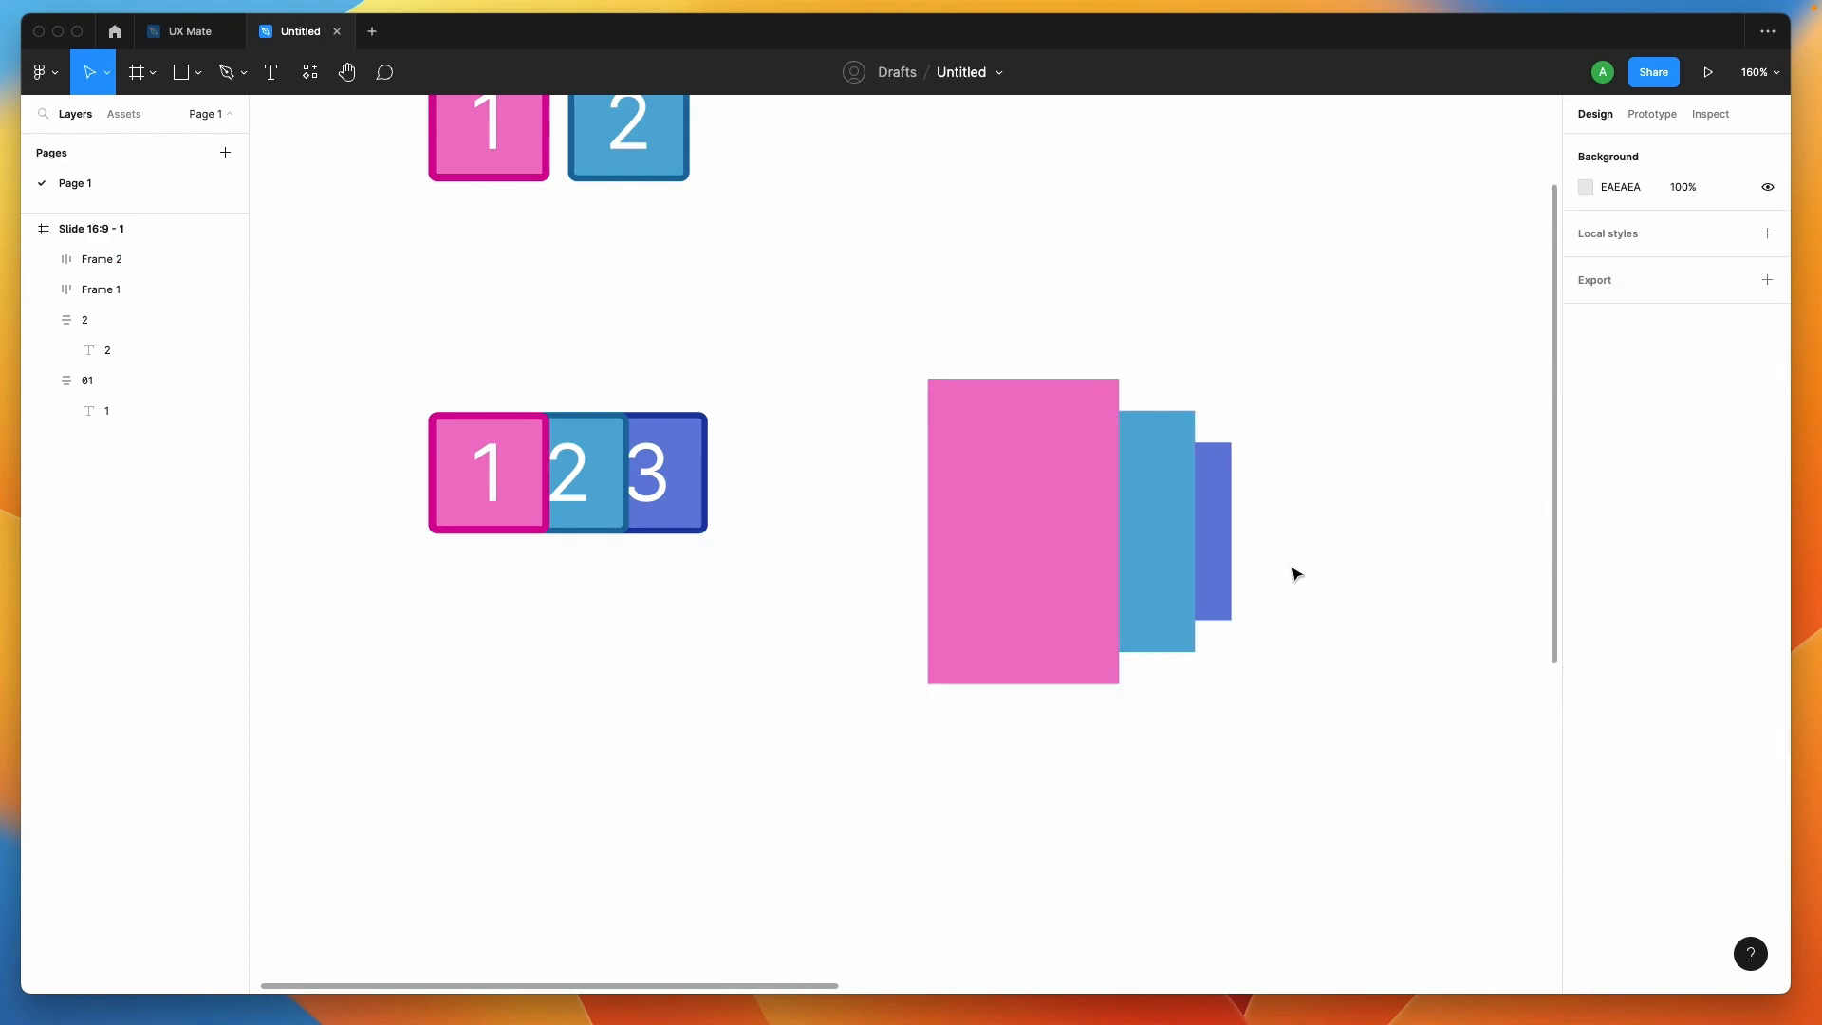
Delete the frame holding the three plain rectangles
left_click(1021, 521)
key("Delete")
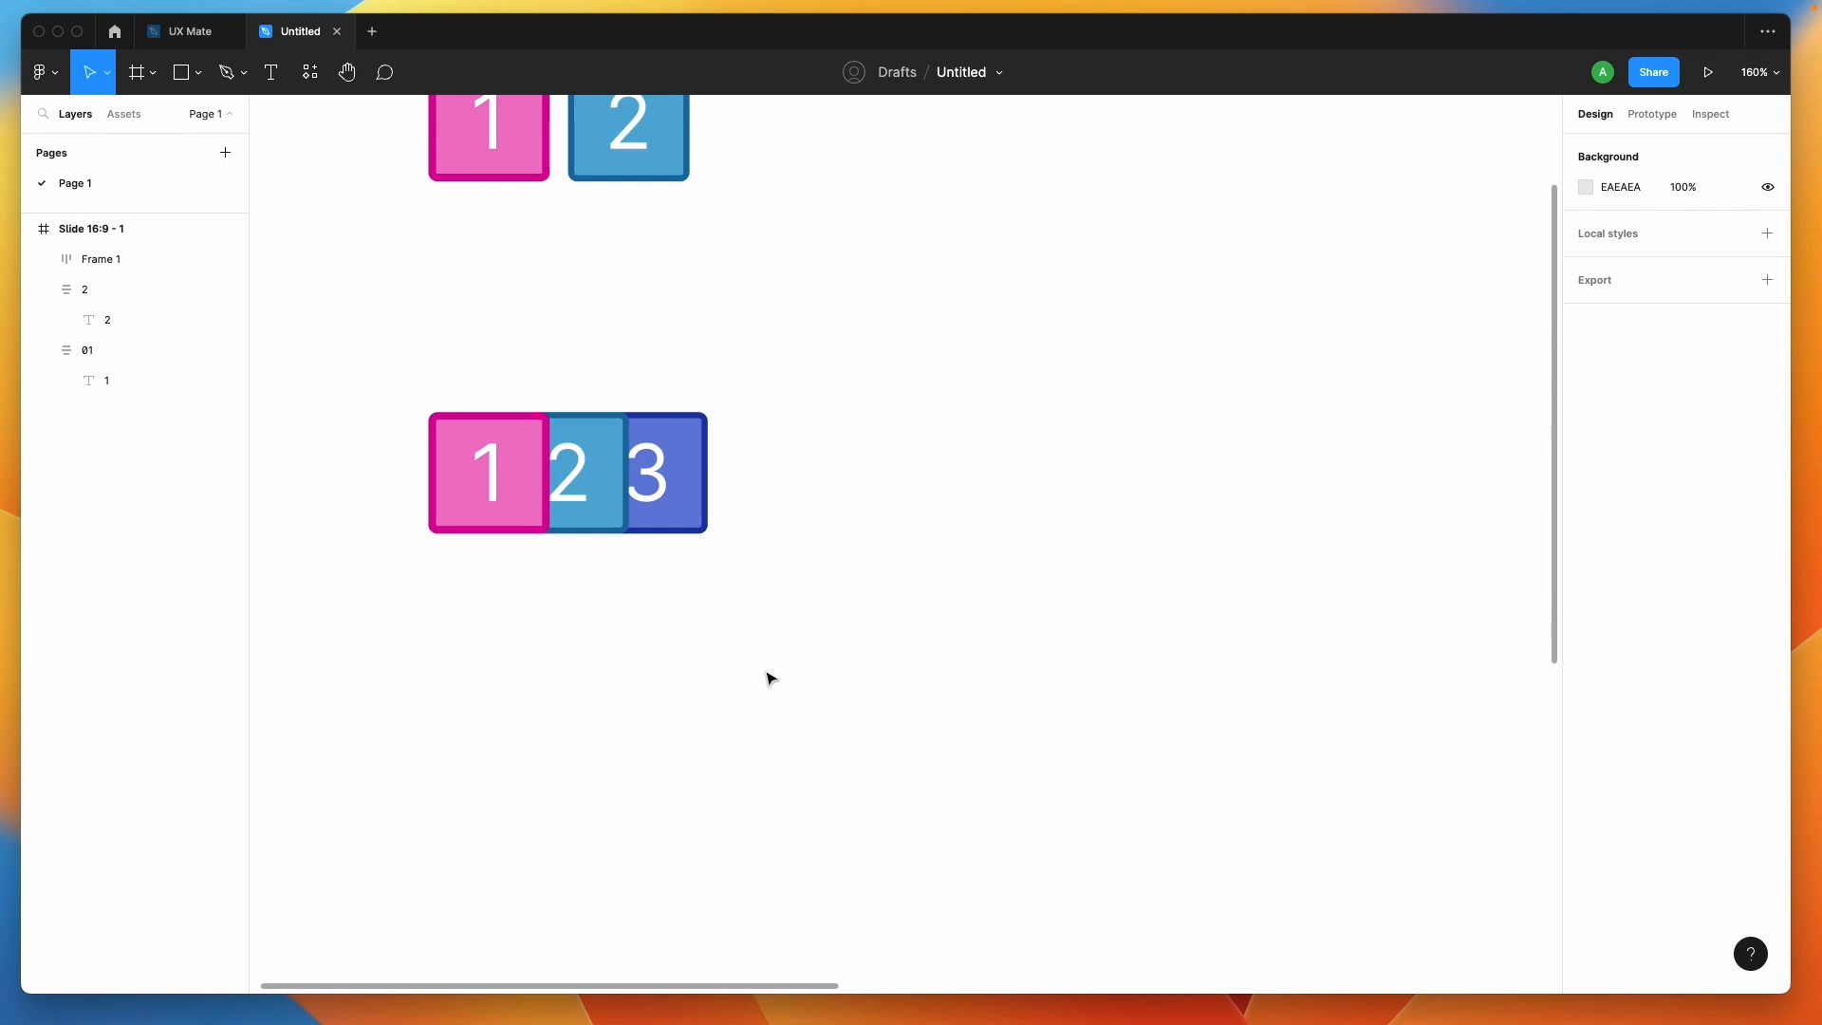
Set the spacing between the tiles in the 1-2-3 row to 20
left_click(610, 480)
left_click(1627, 464)
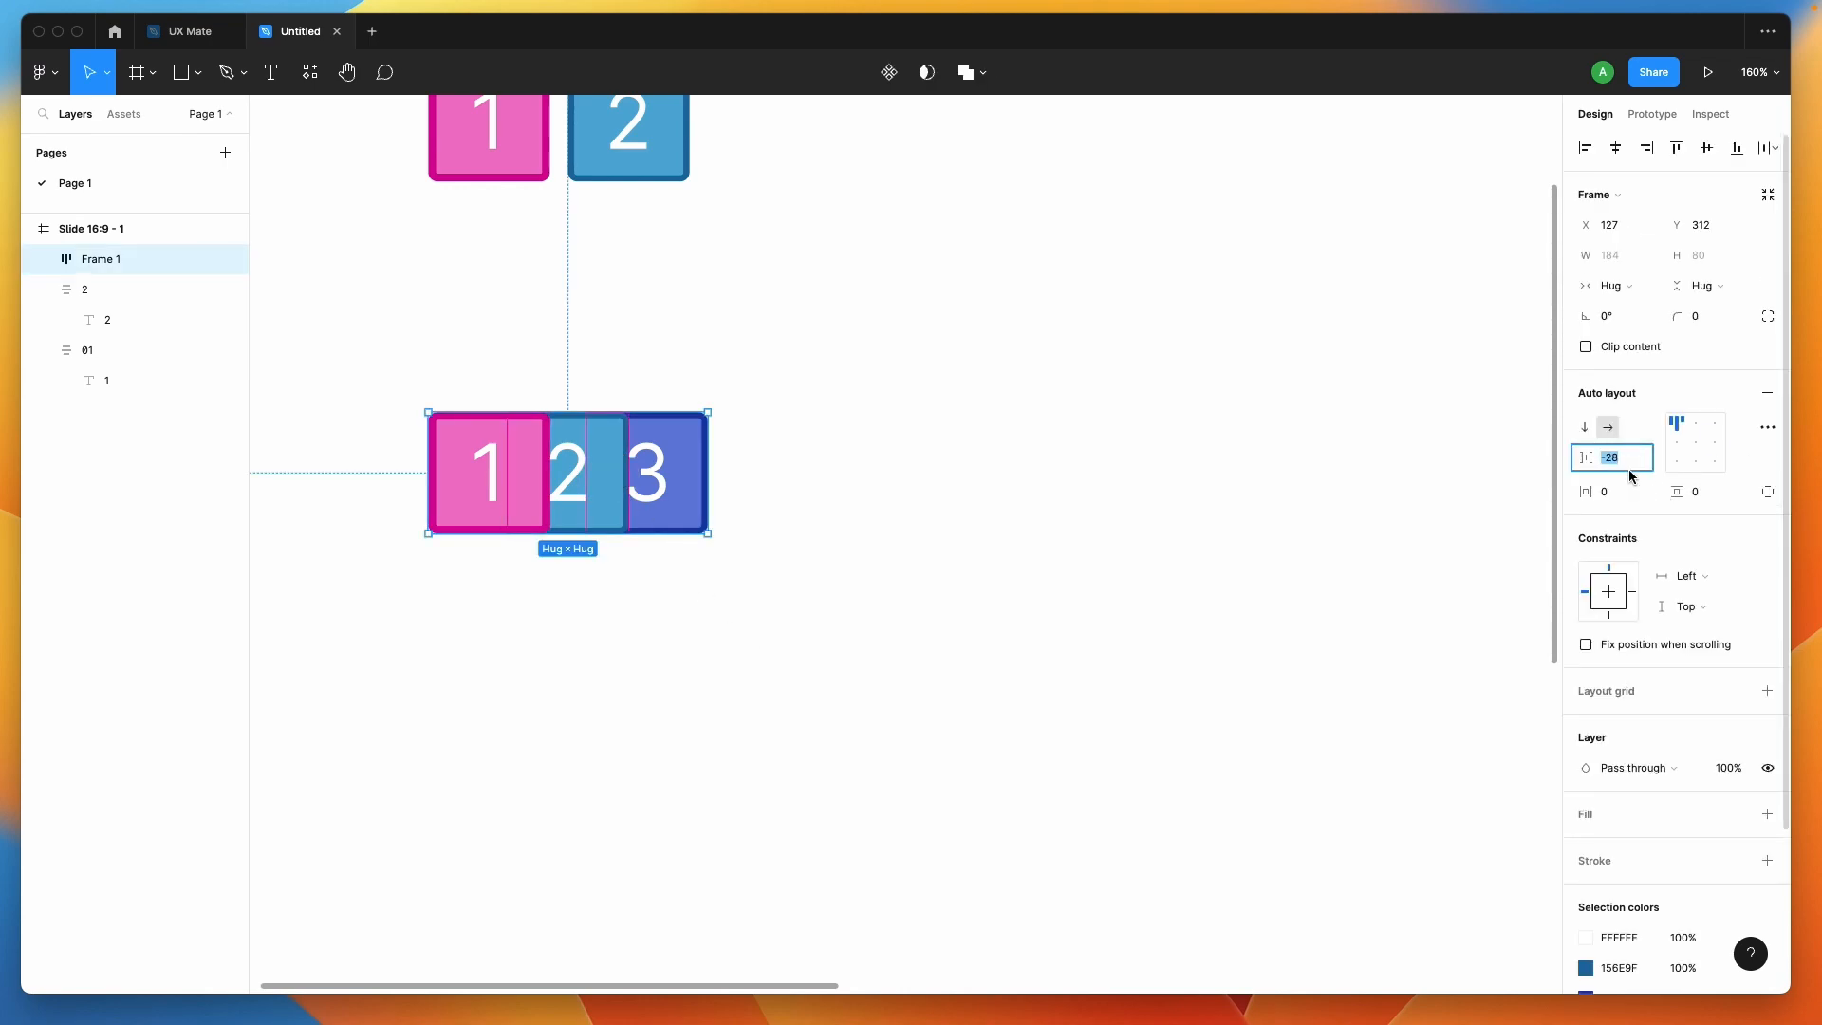
type("20")
key("Return")
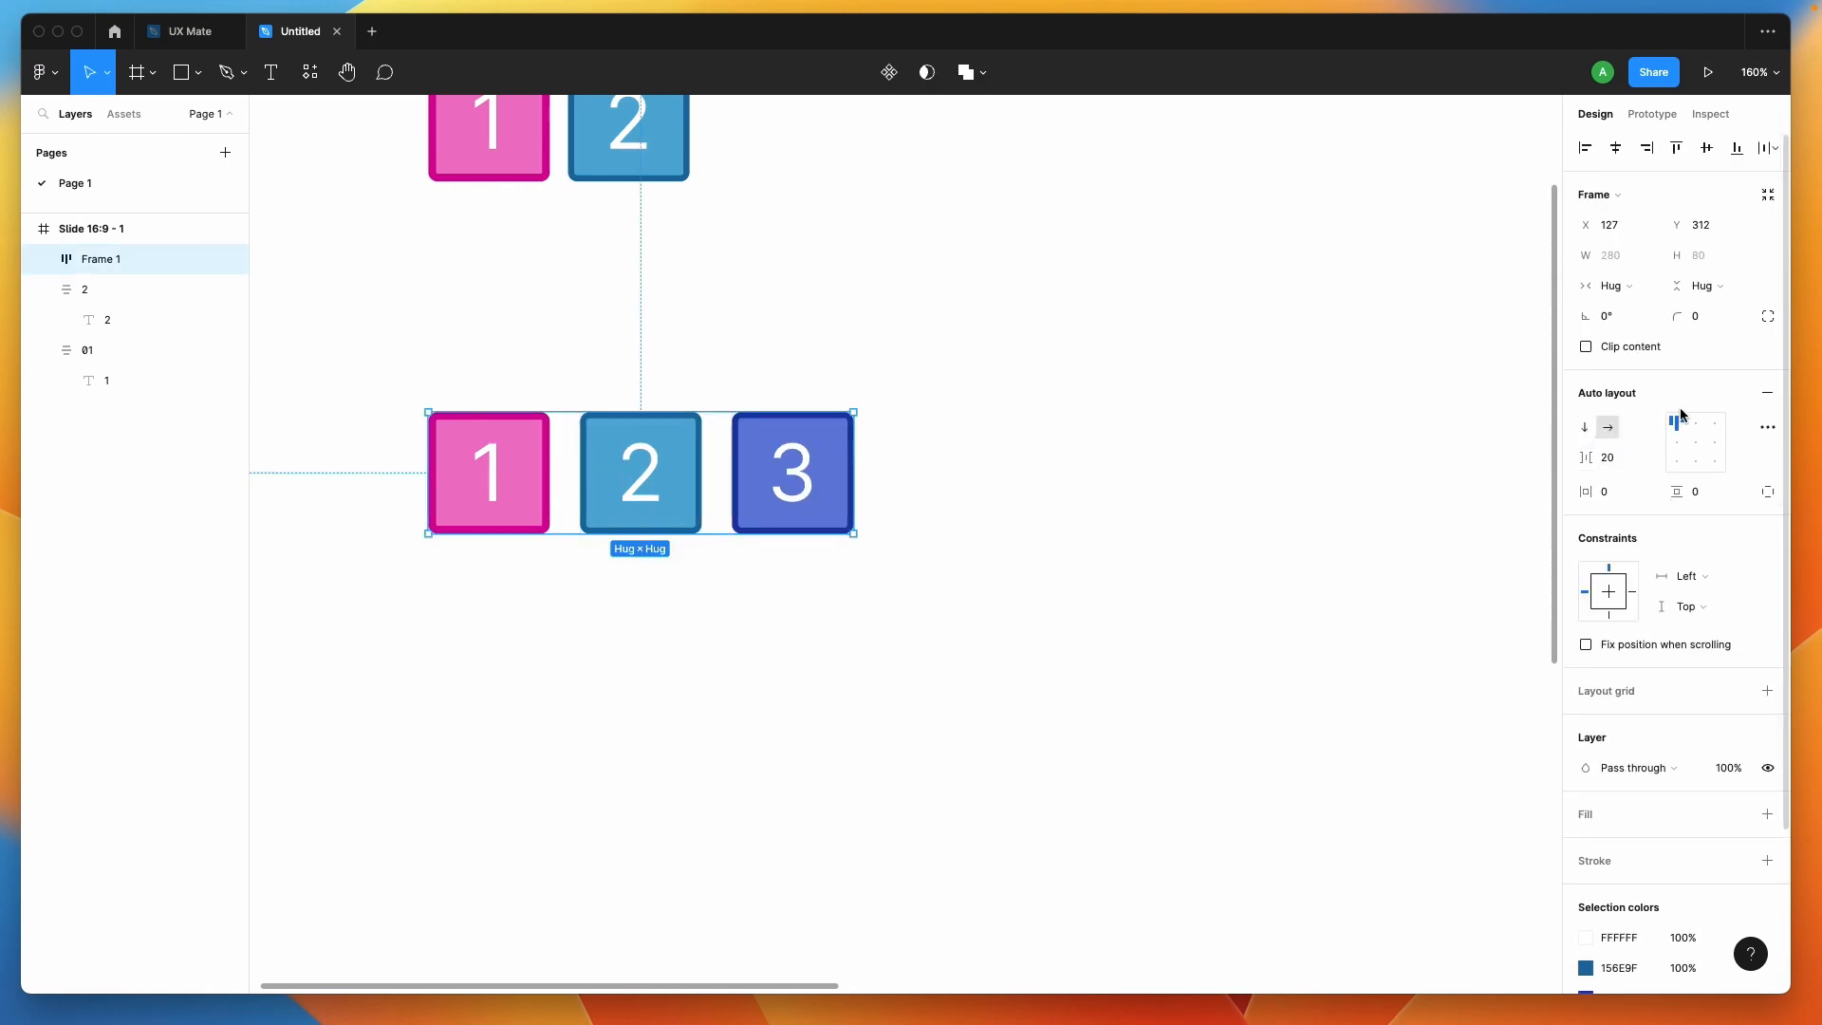
left_click(1081, 595)
left_click(725, 466)
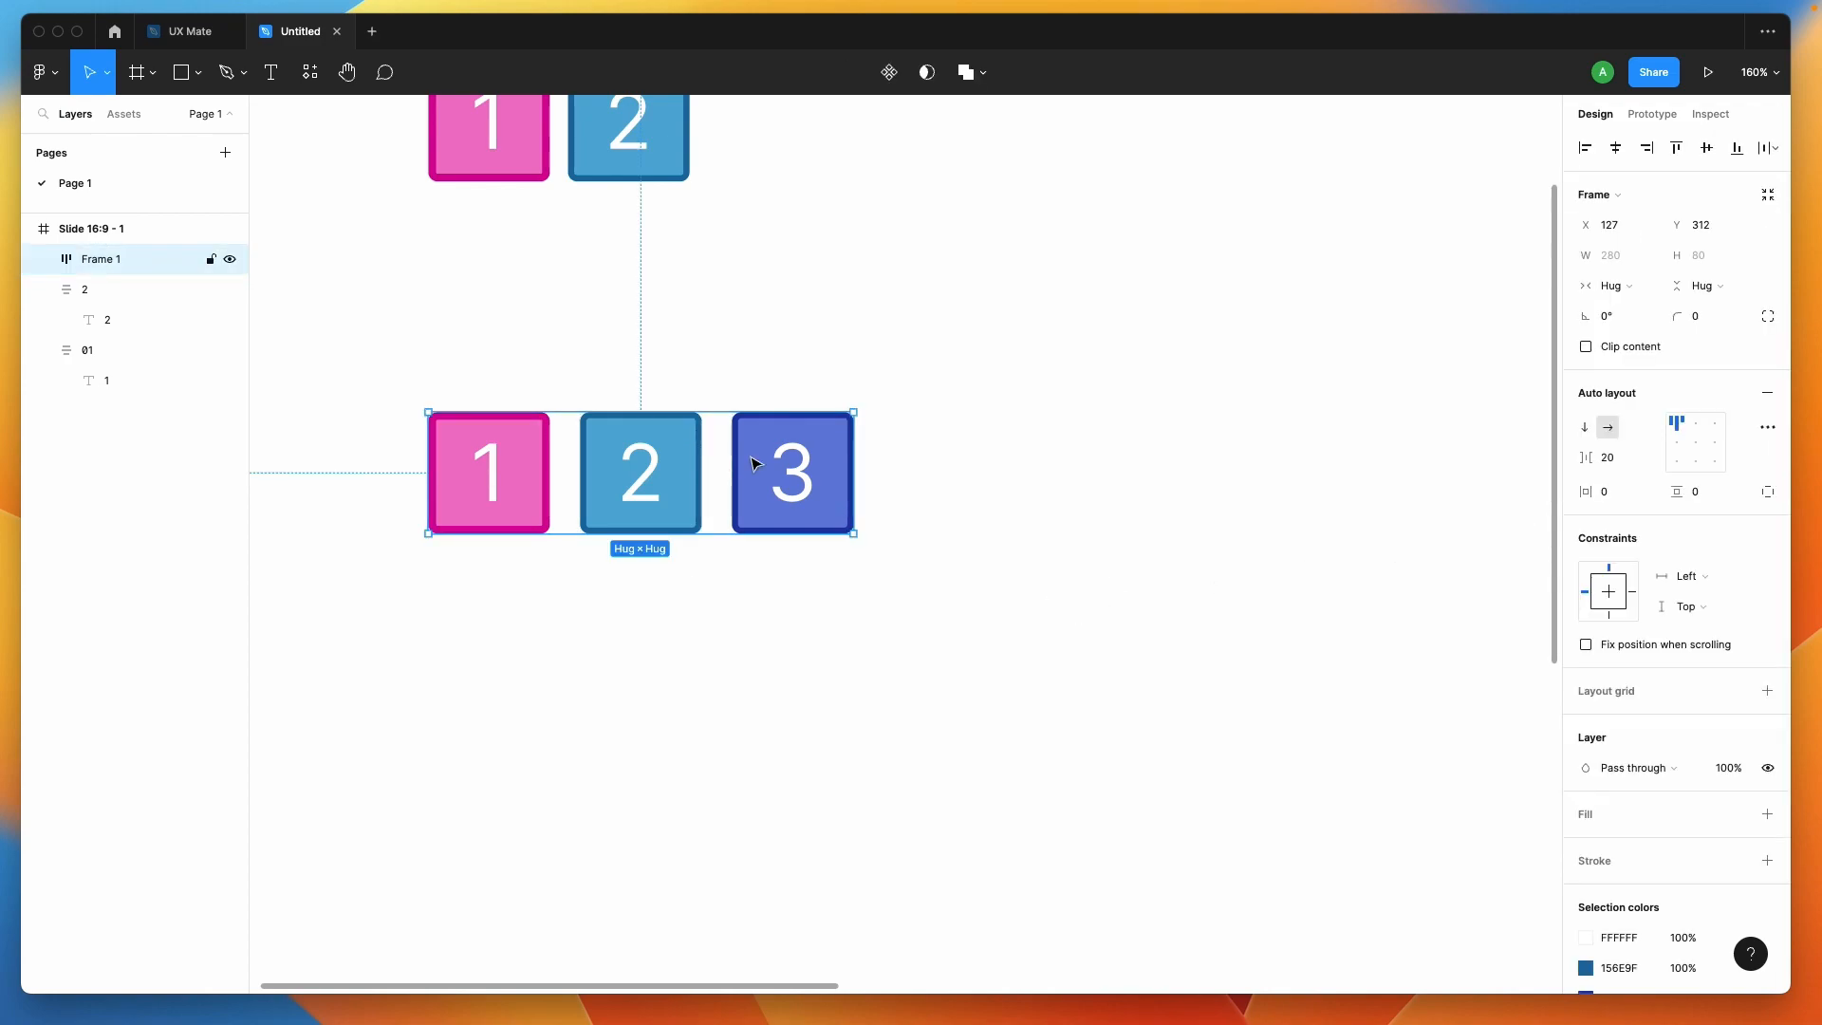
left_click(1766, 428)
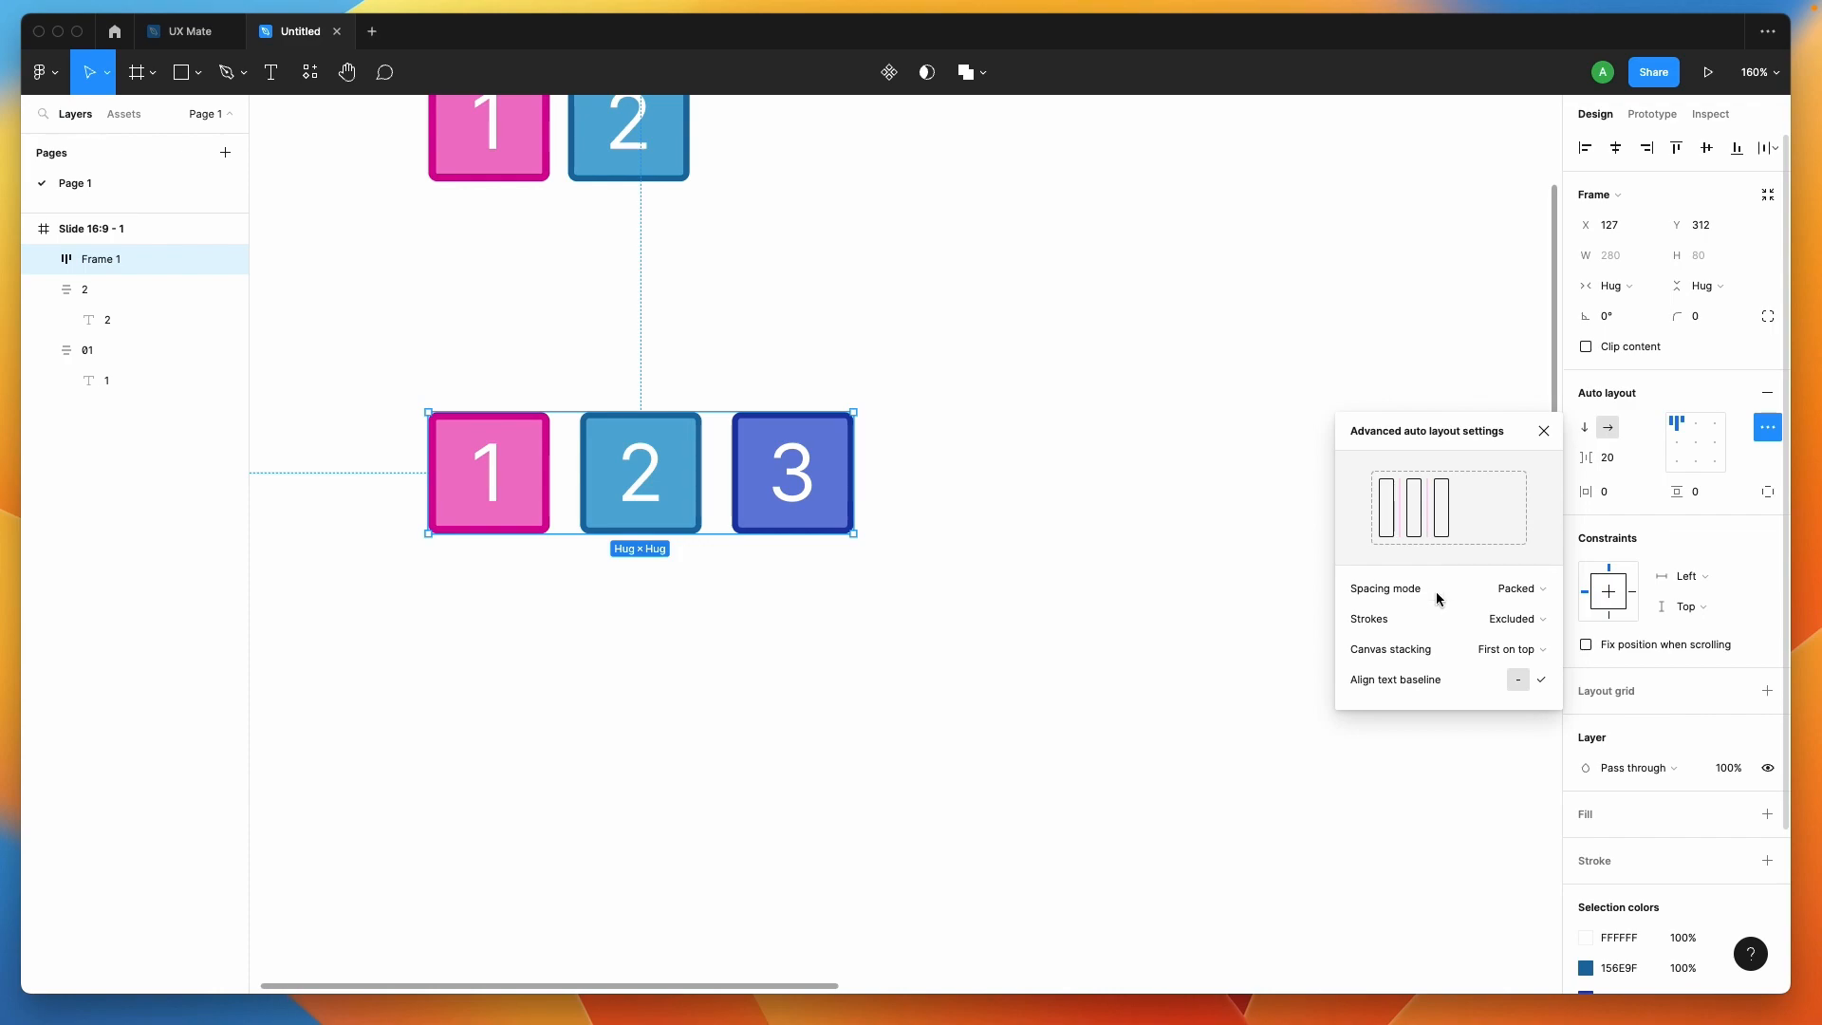
left_click(1035, 617)
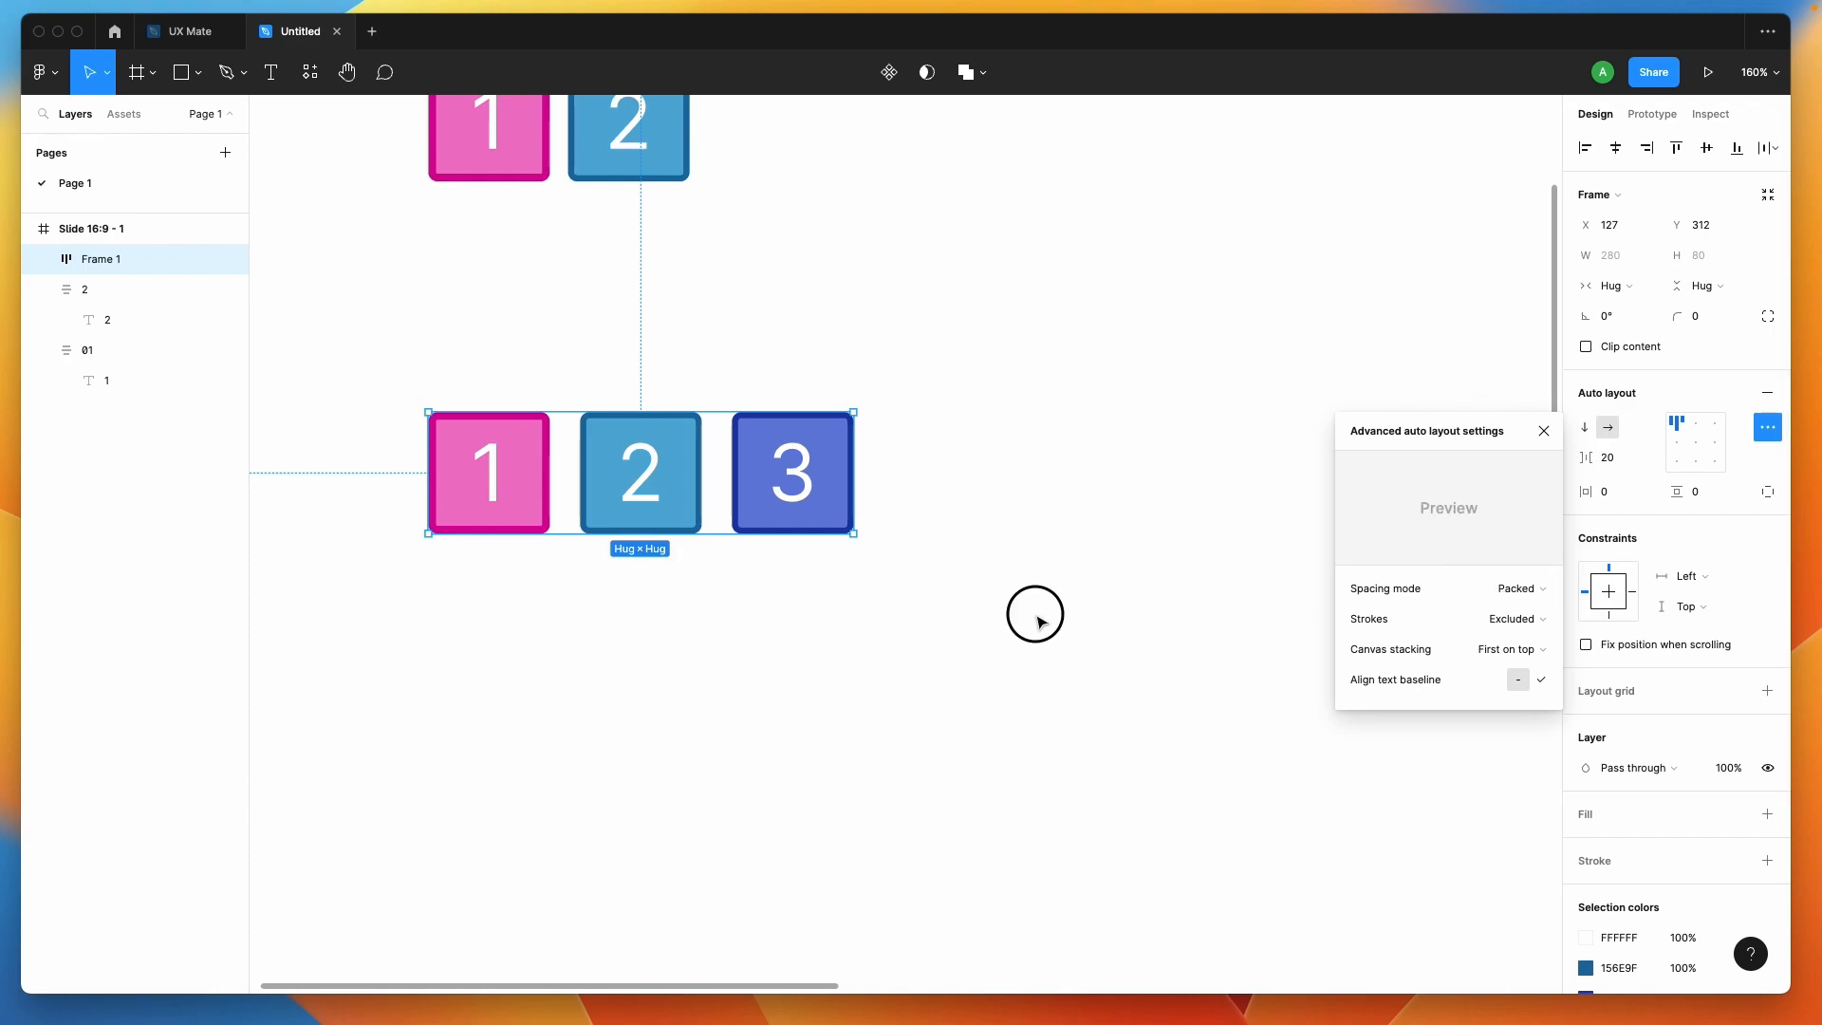
Give the 1-2-3 tile row a horizontal padding of 10 and a vertical padding of 20
scroll(1037, 618, "down", 3)
scroll(1024, 616, "down", 1)
scroll(1025, 616, "right", 1)
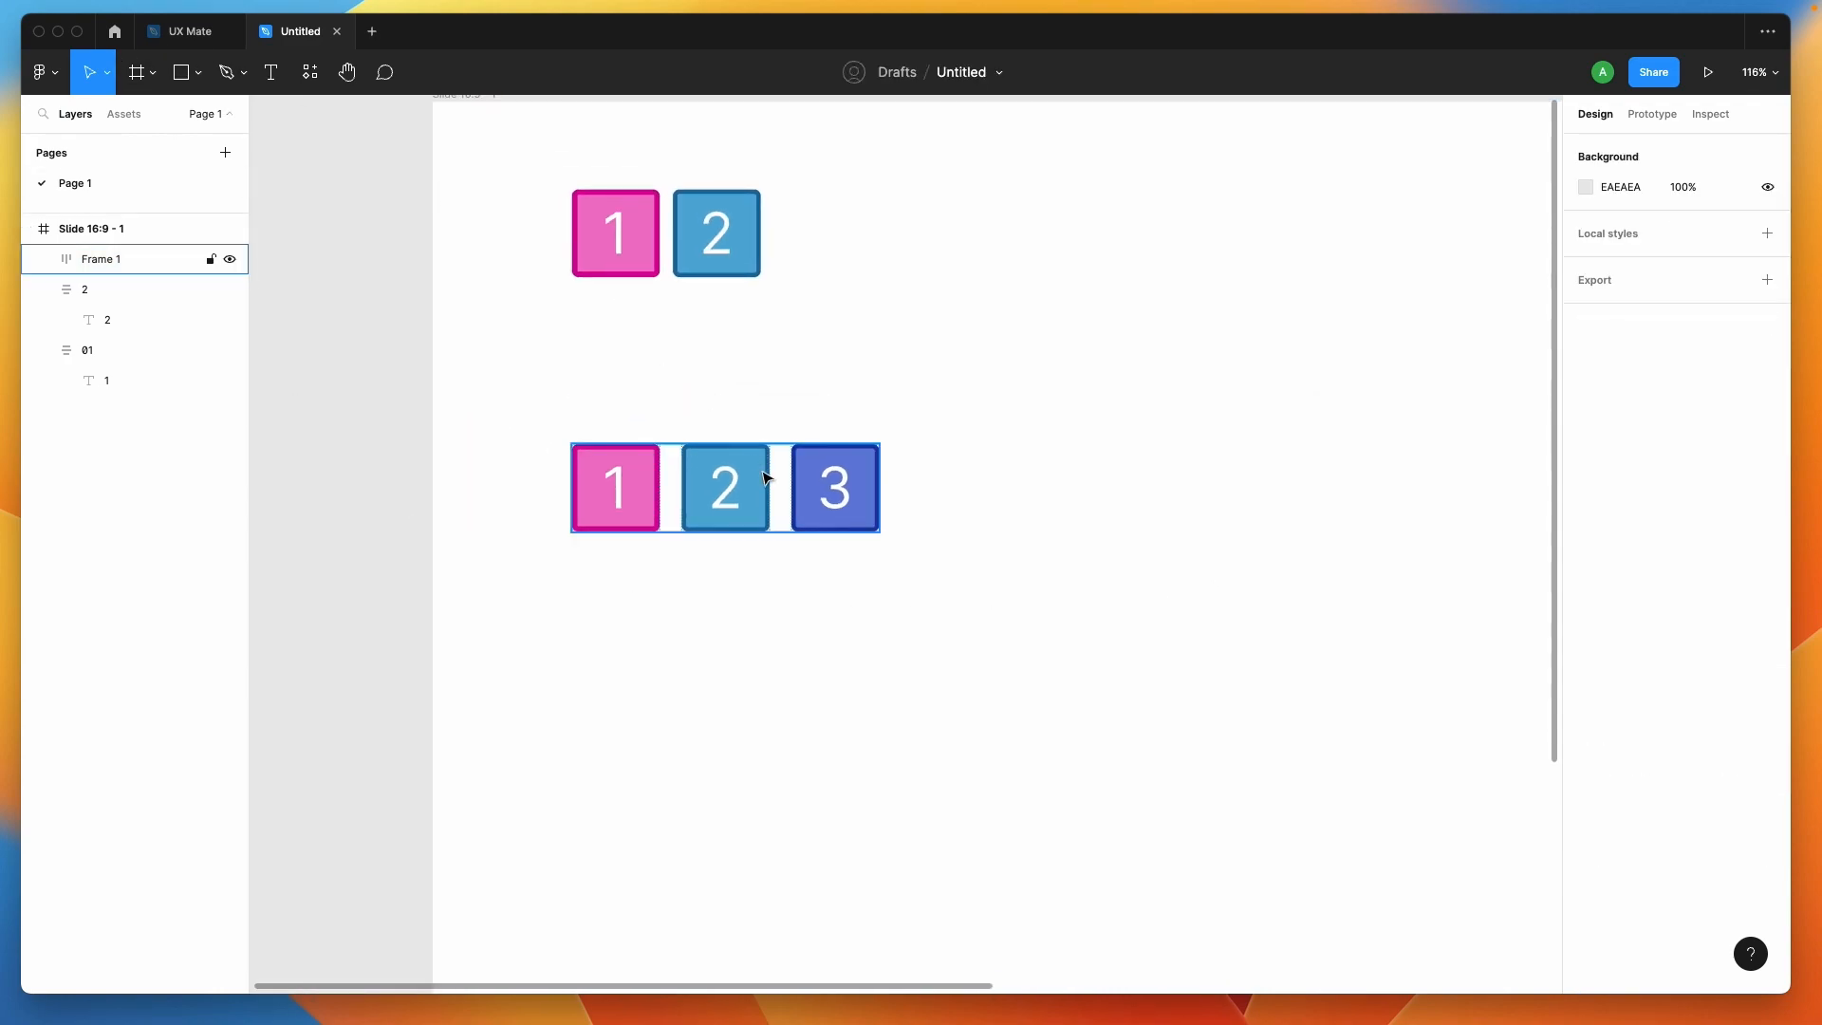
left_click(152, 259)
left_click(1628, 497)
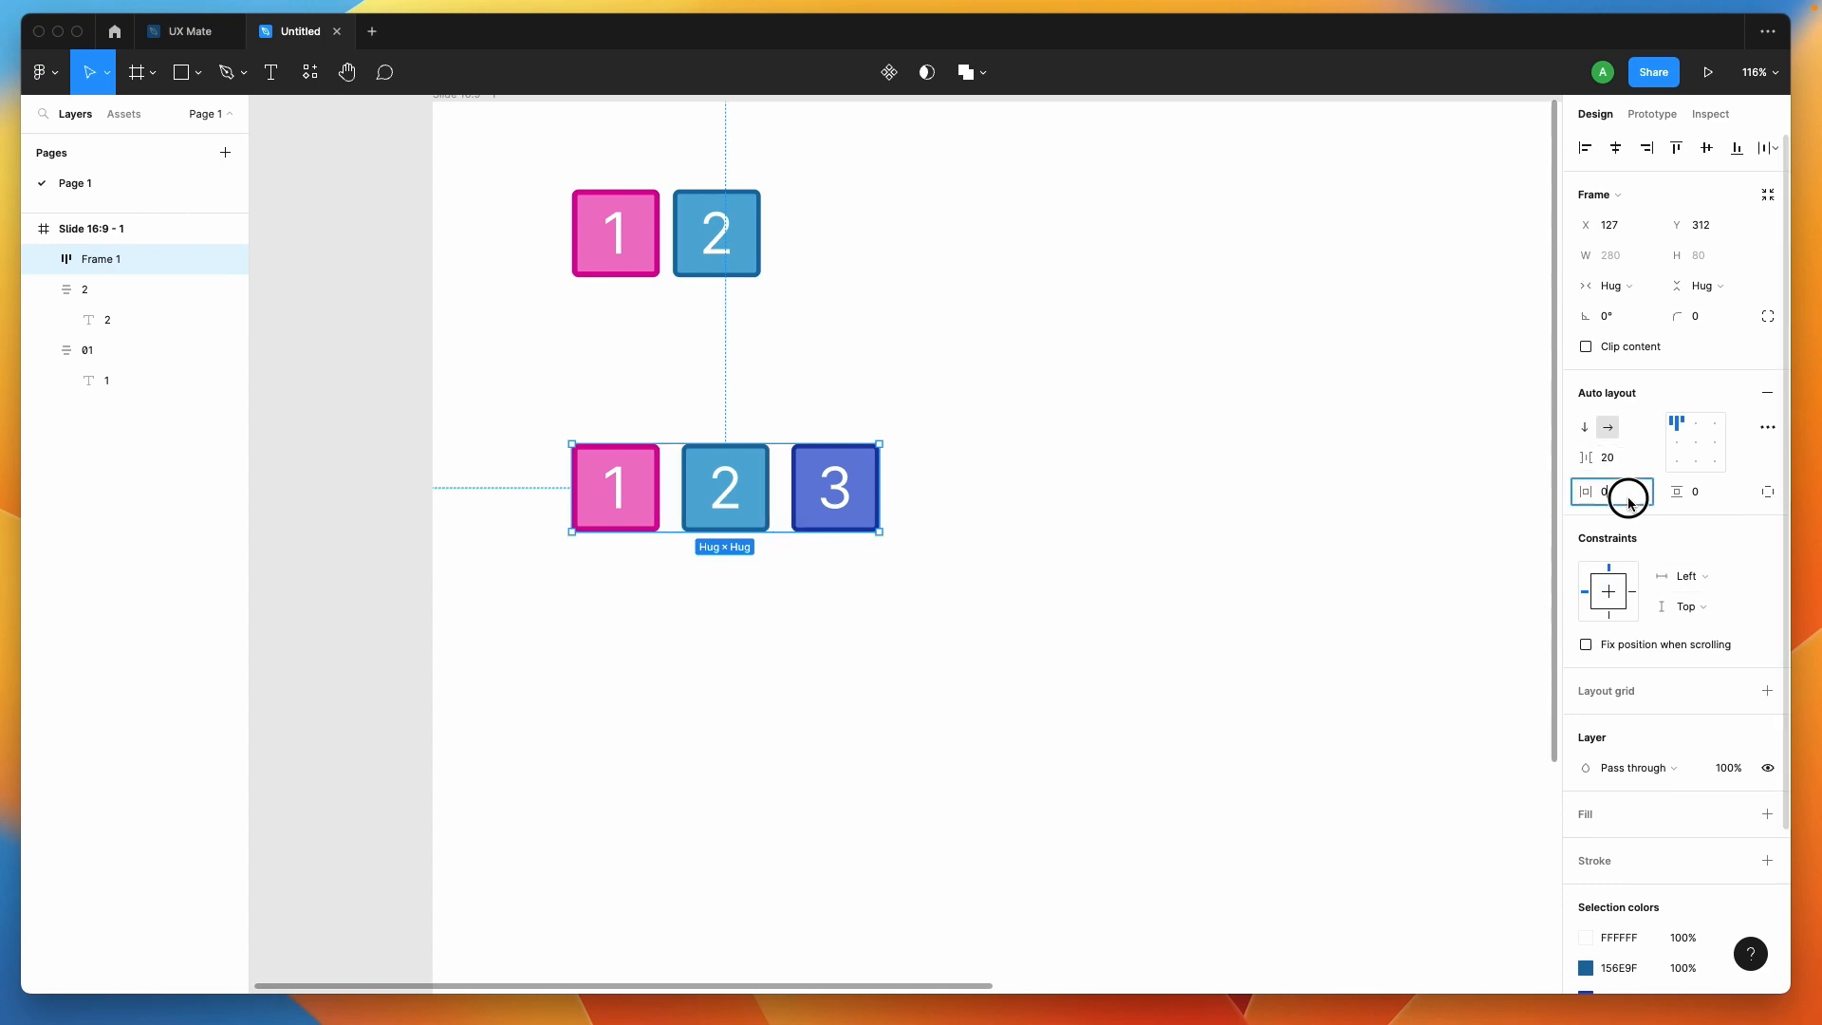
type("10")
key("Tab")
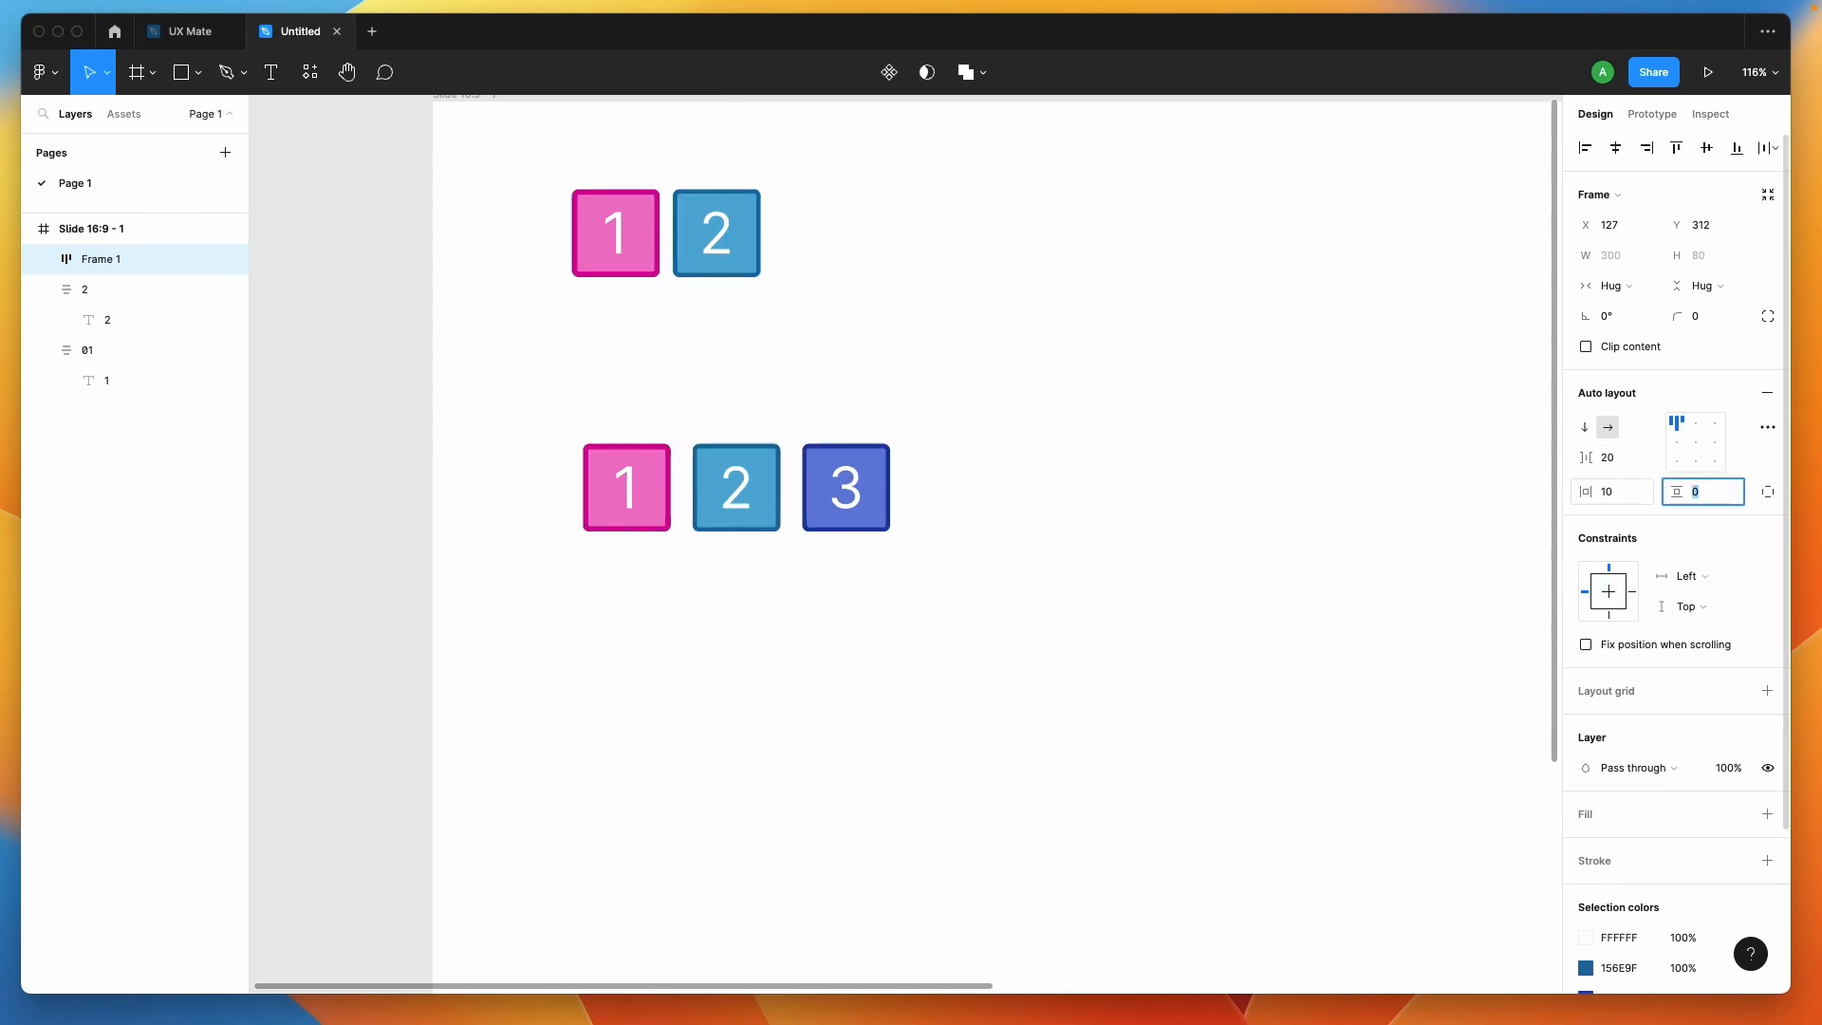
type("20")
key("Return")
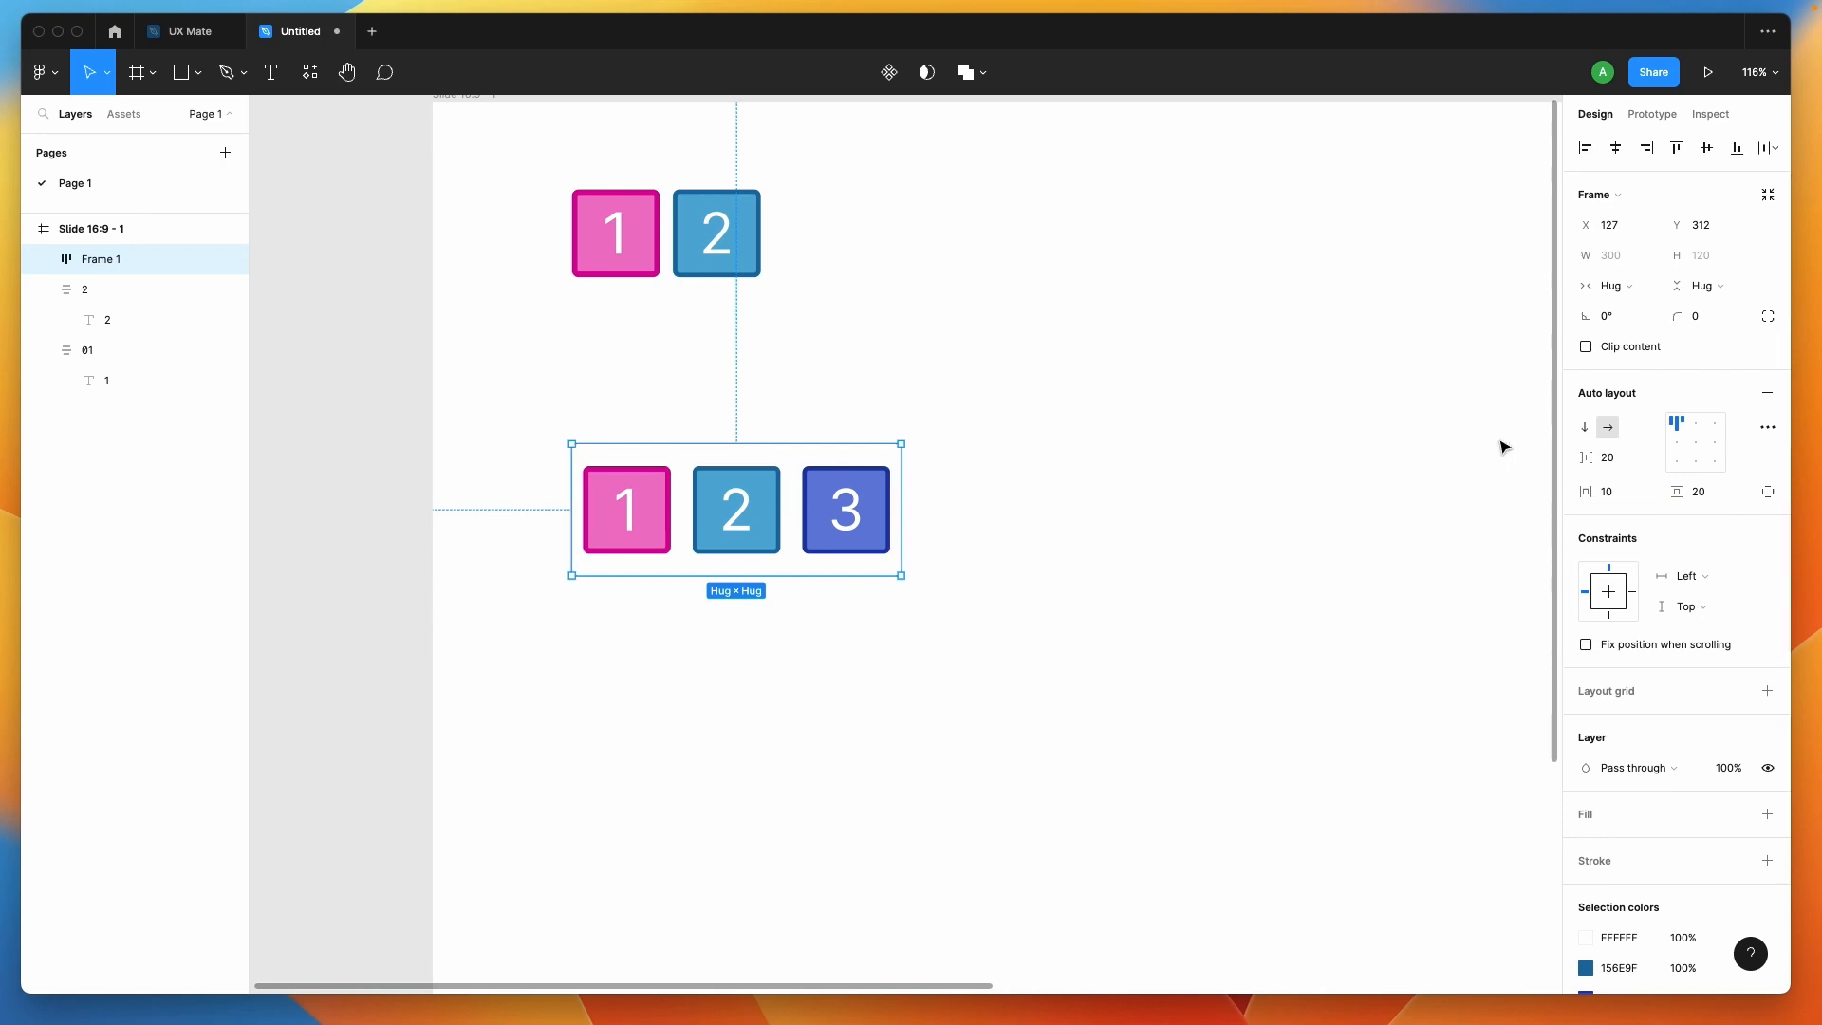
Widen the tile row's frame to about 626 and add a black 000000 inside stroke of 1
left_click_drag(900, 550, 1258, 564)
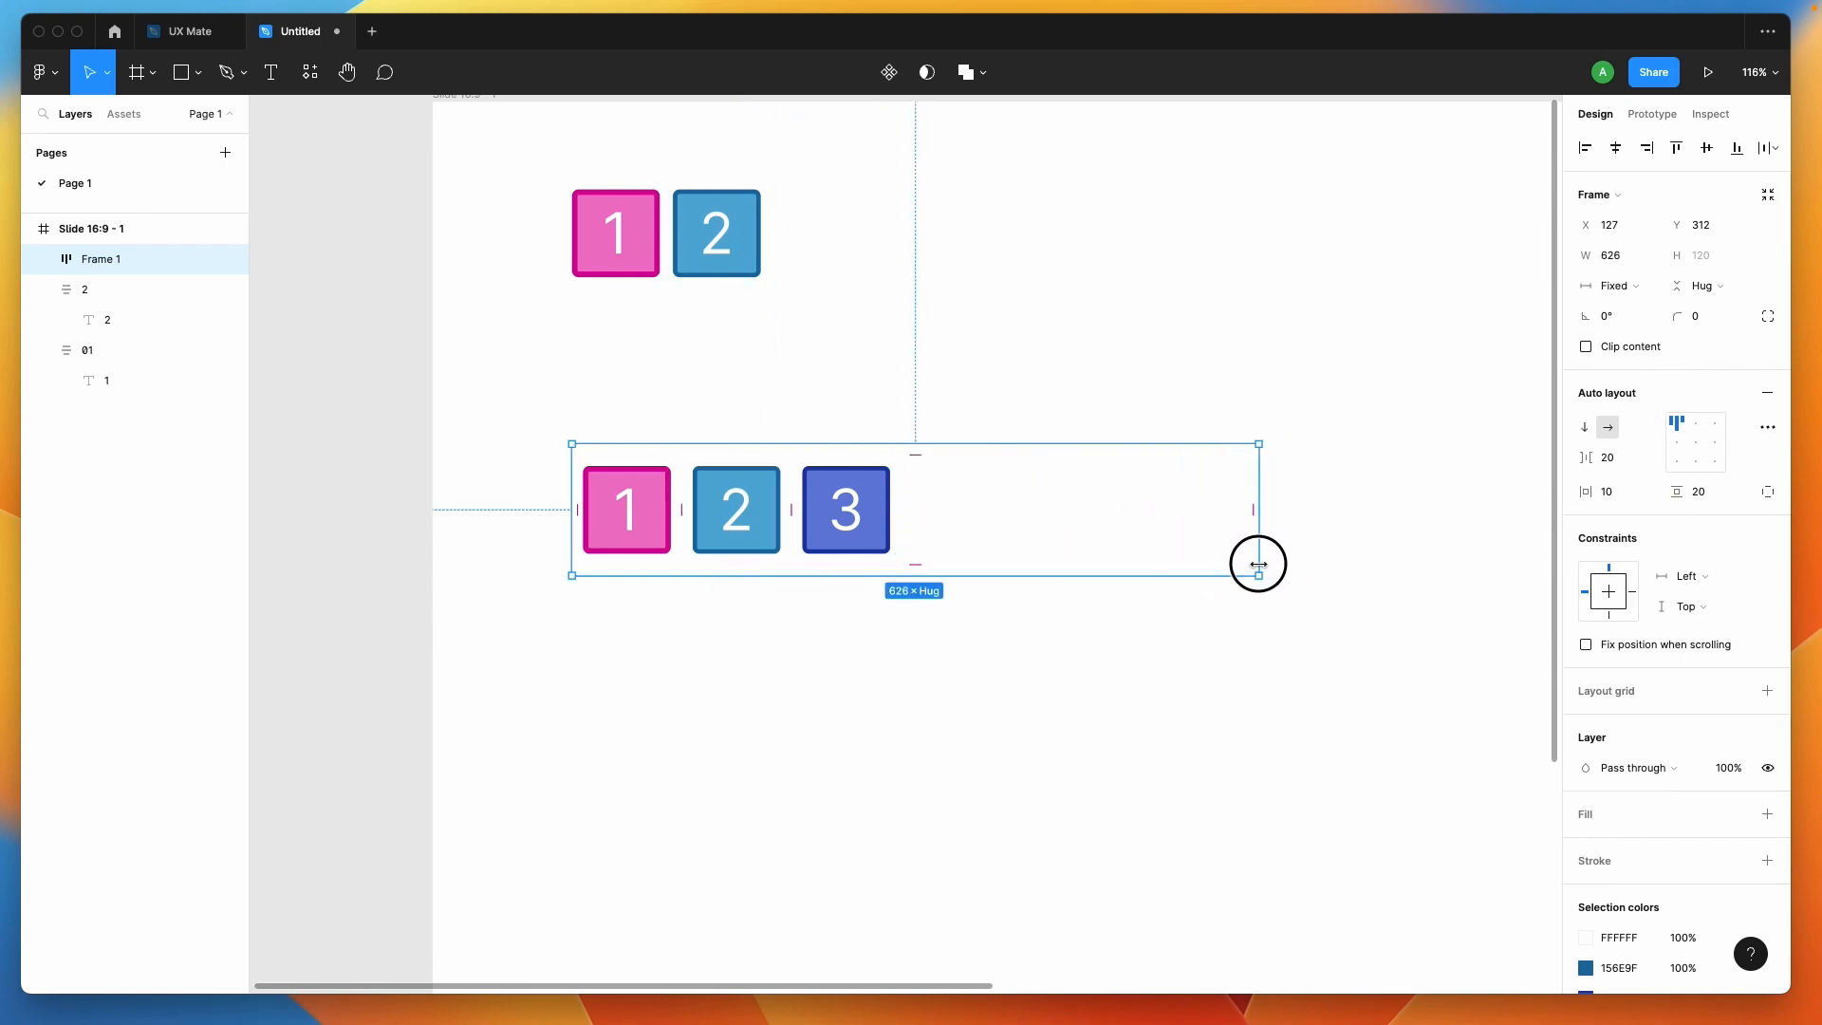
scroll(1613, 828, "down", 3)
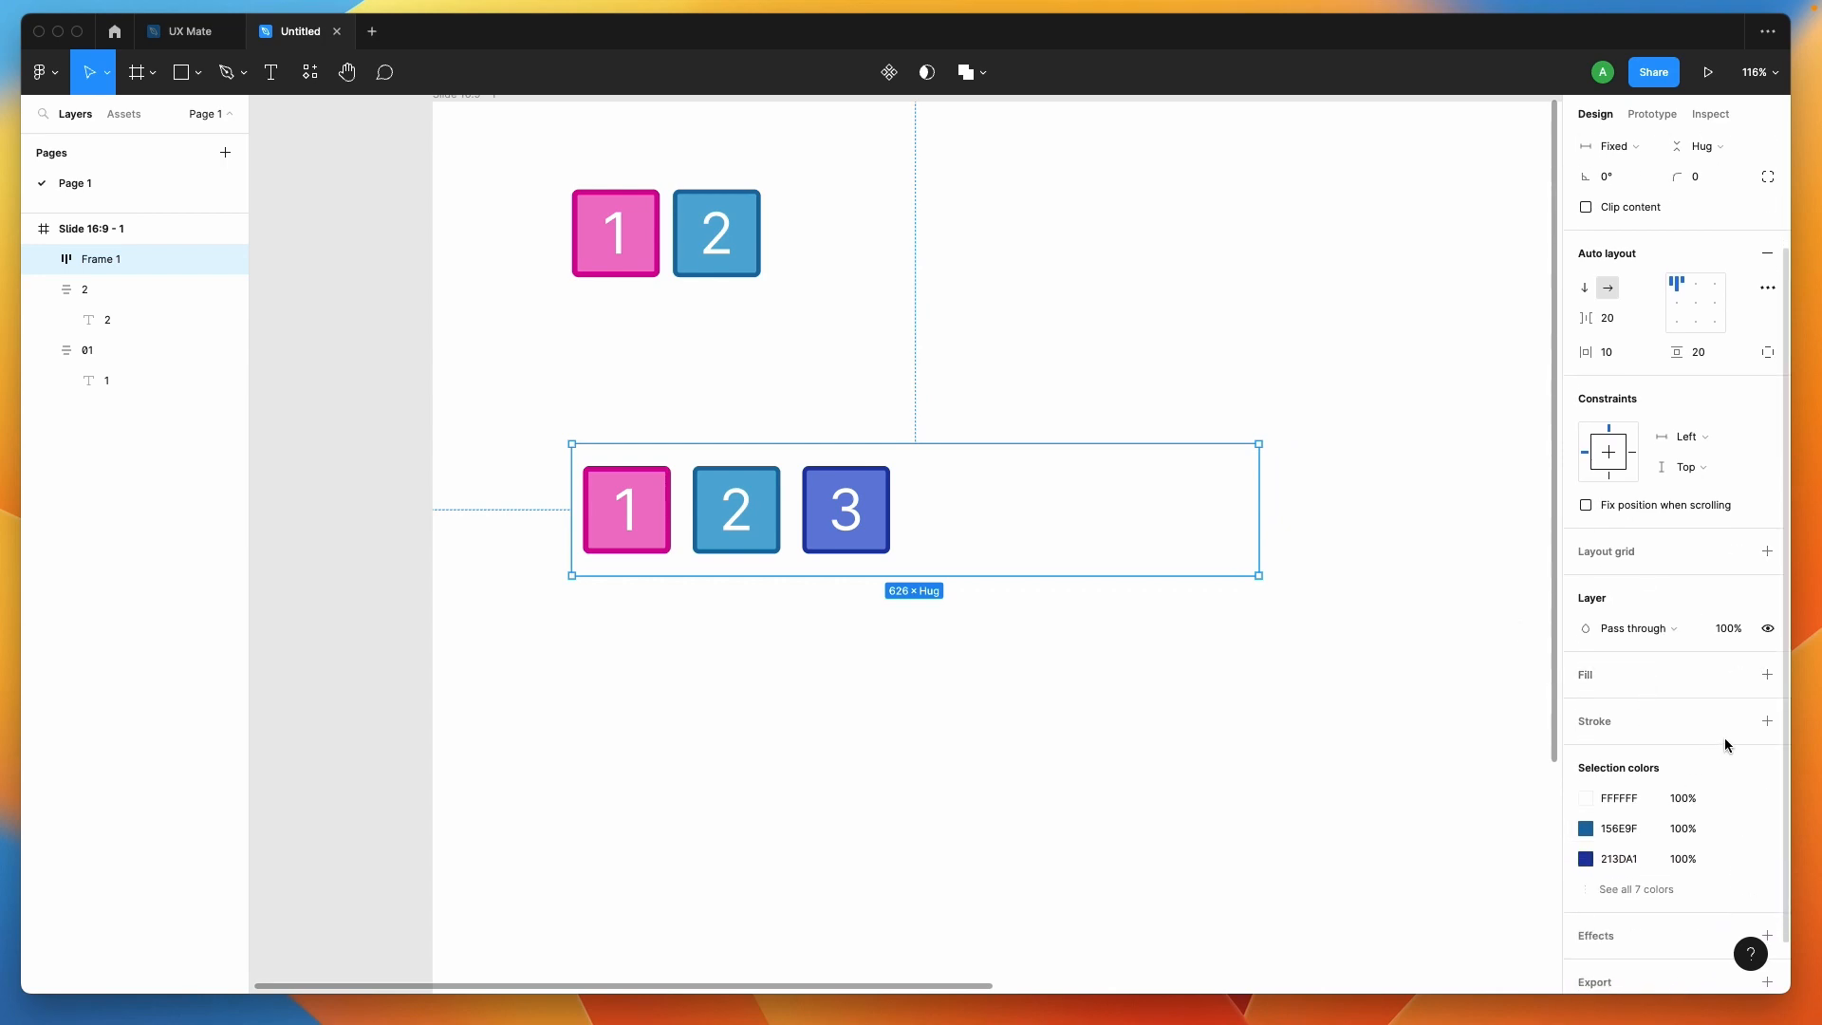
left_click(1767, 723)
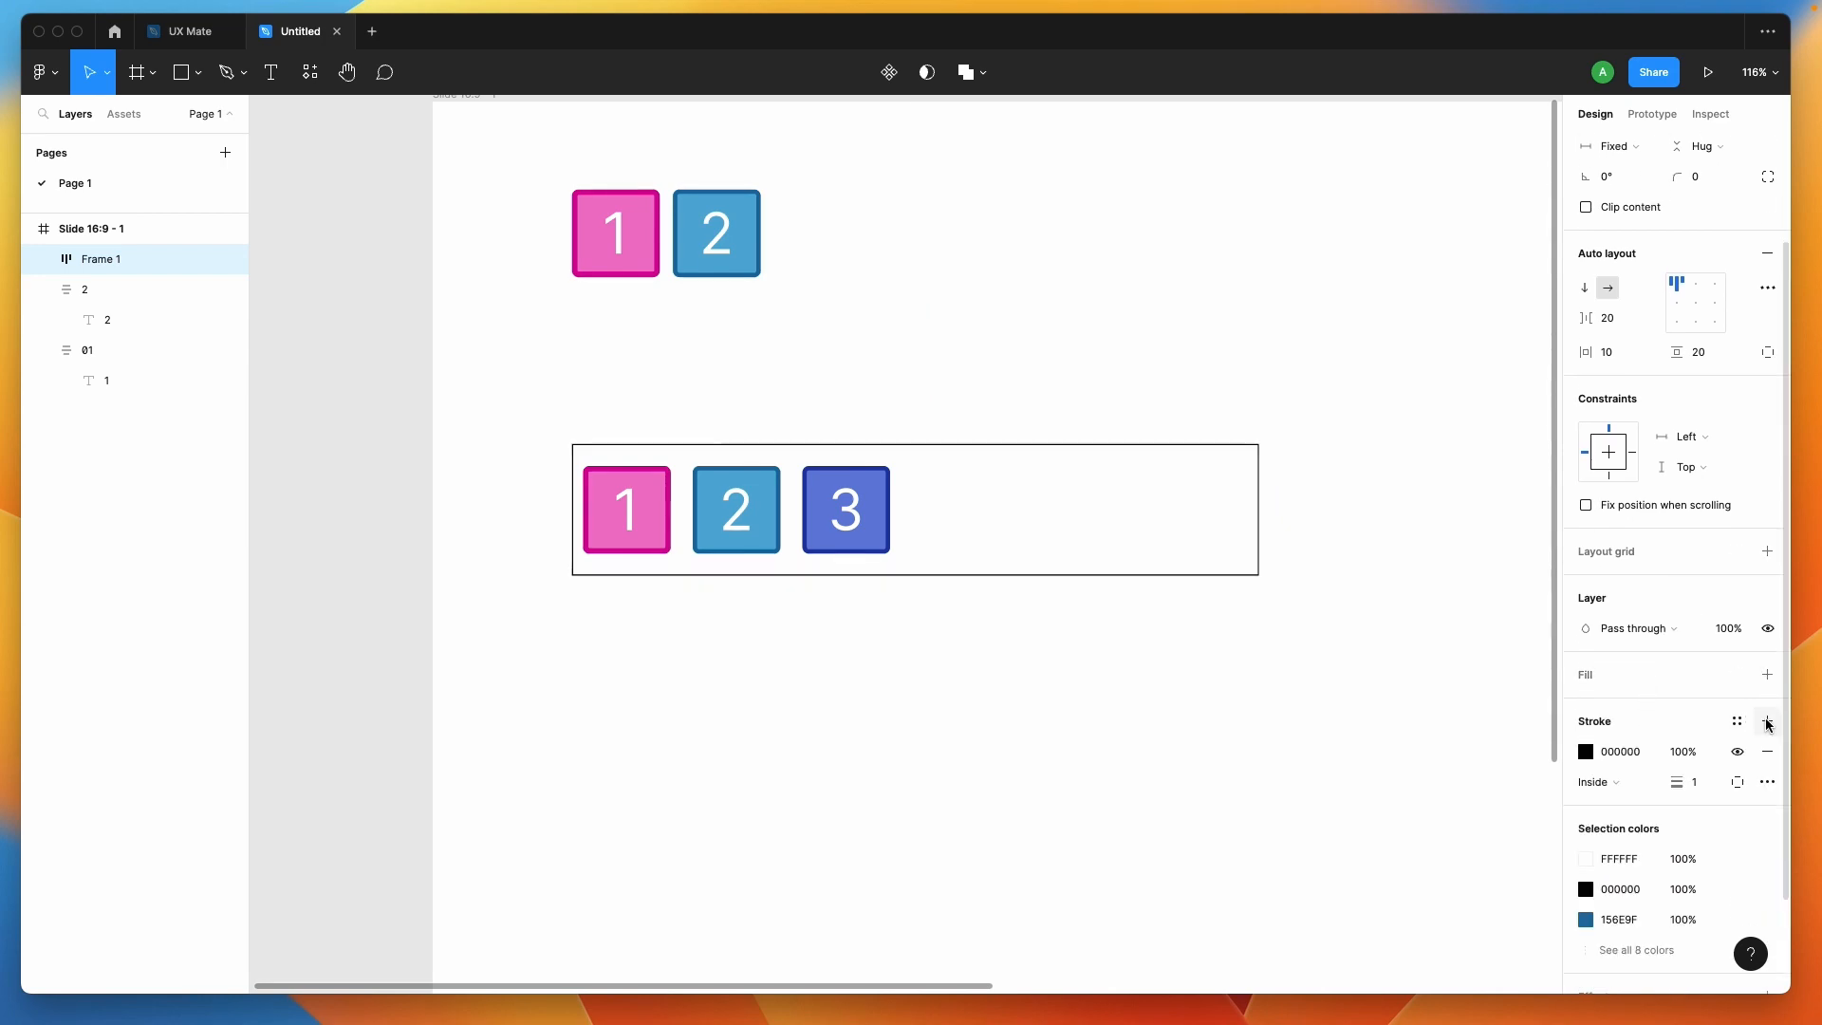
left_click(1326, 724)
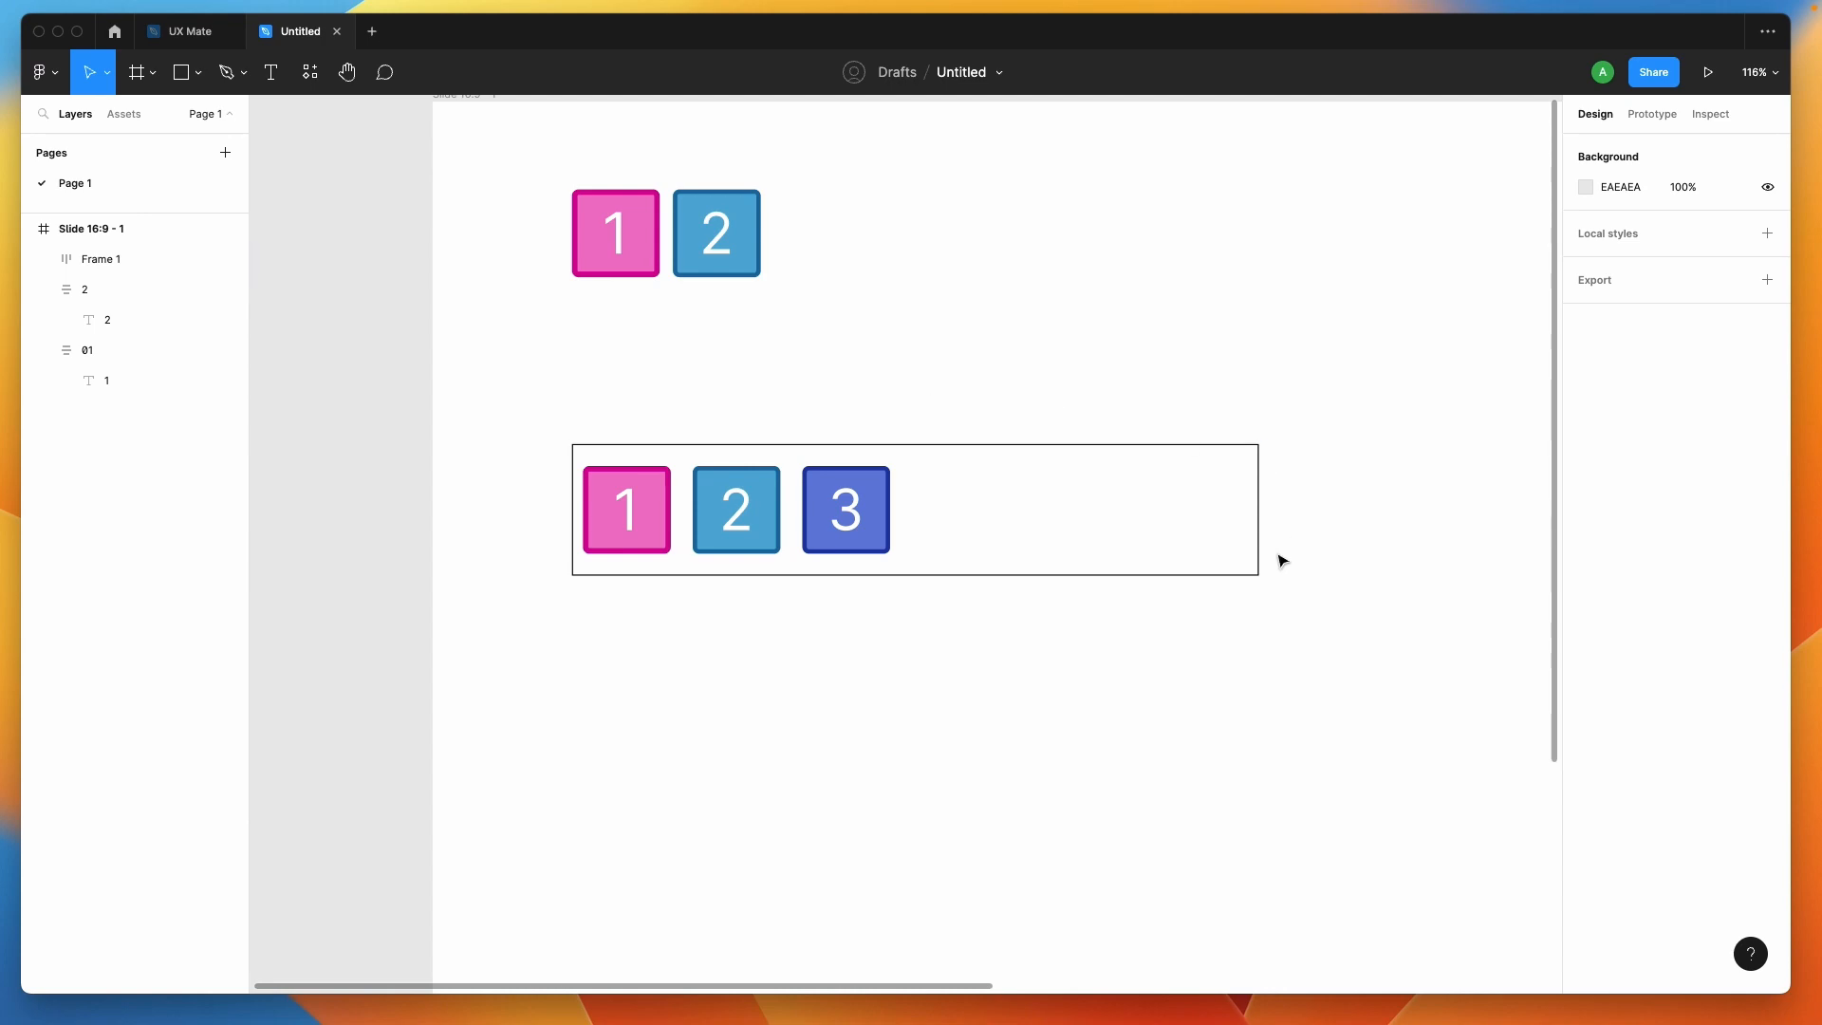
left_click(1014, 522)
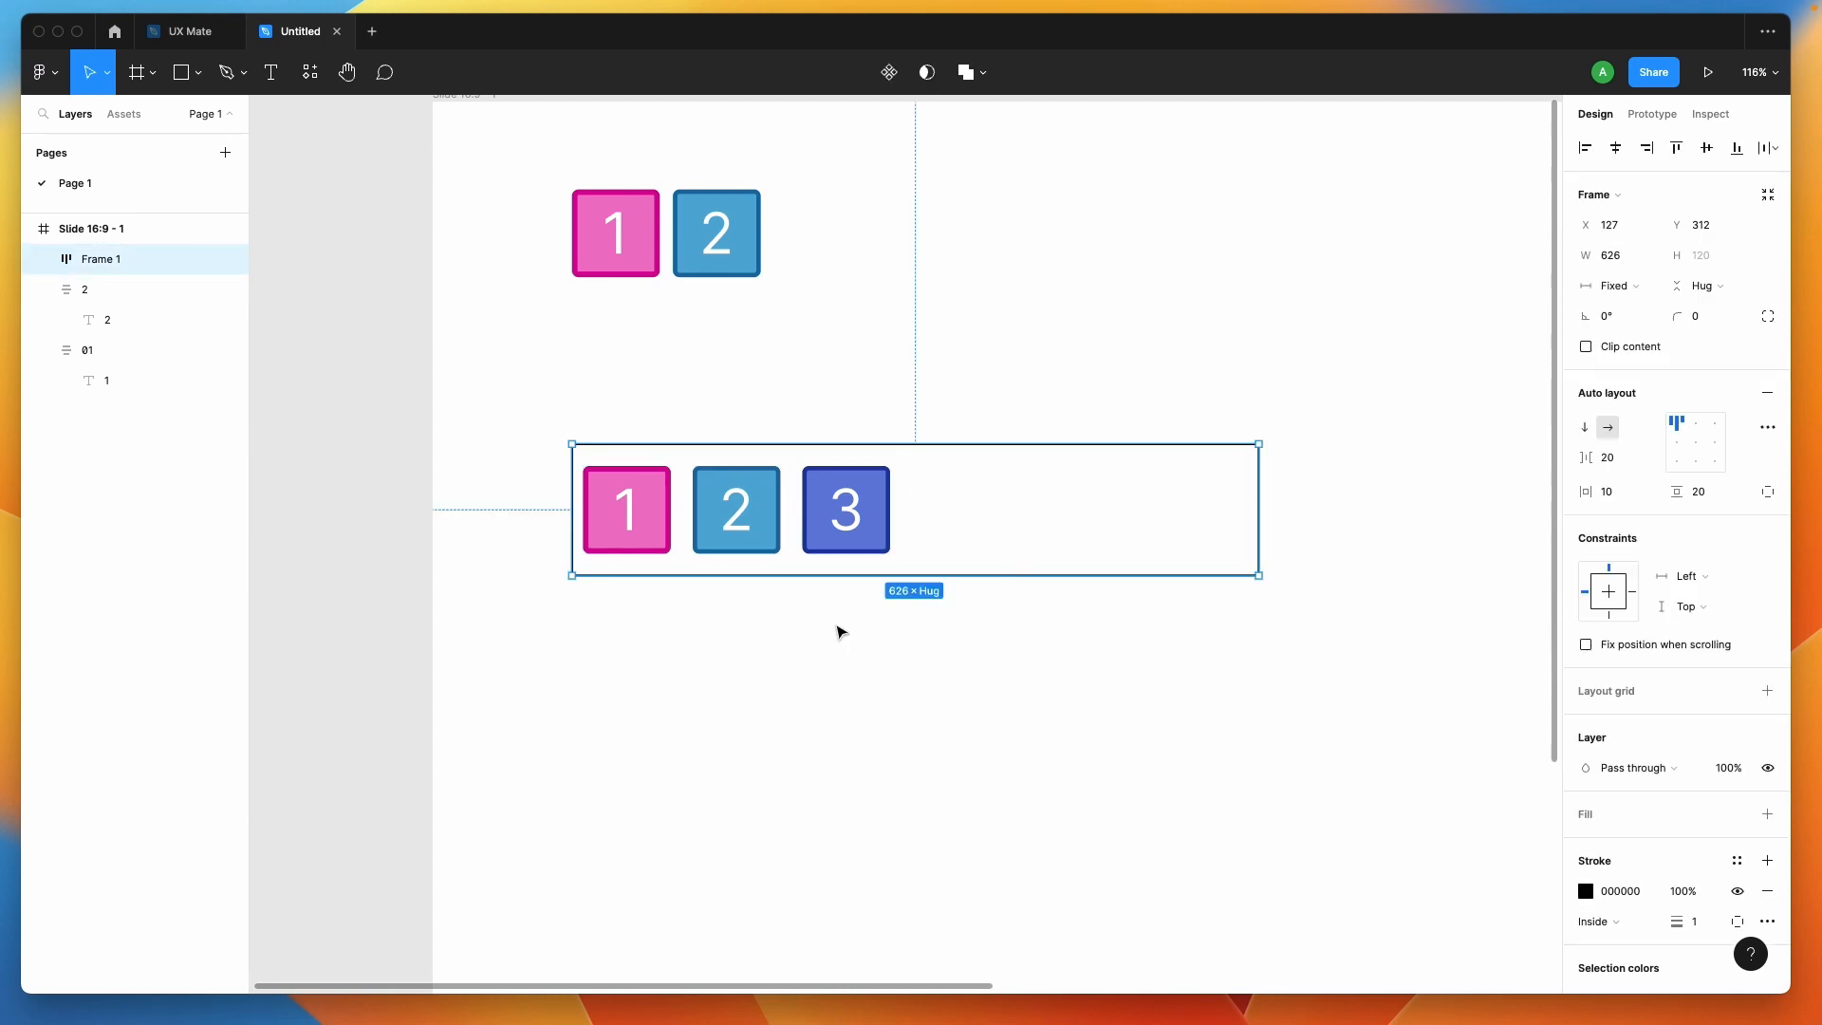
scroll(839, 628, "right", 1)
left_click(968, 707)
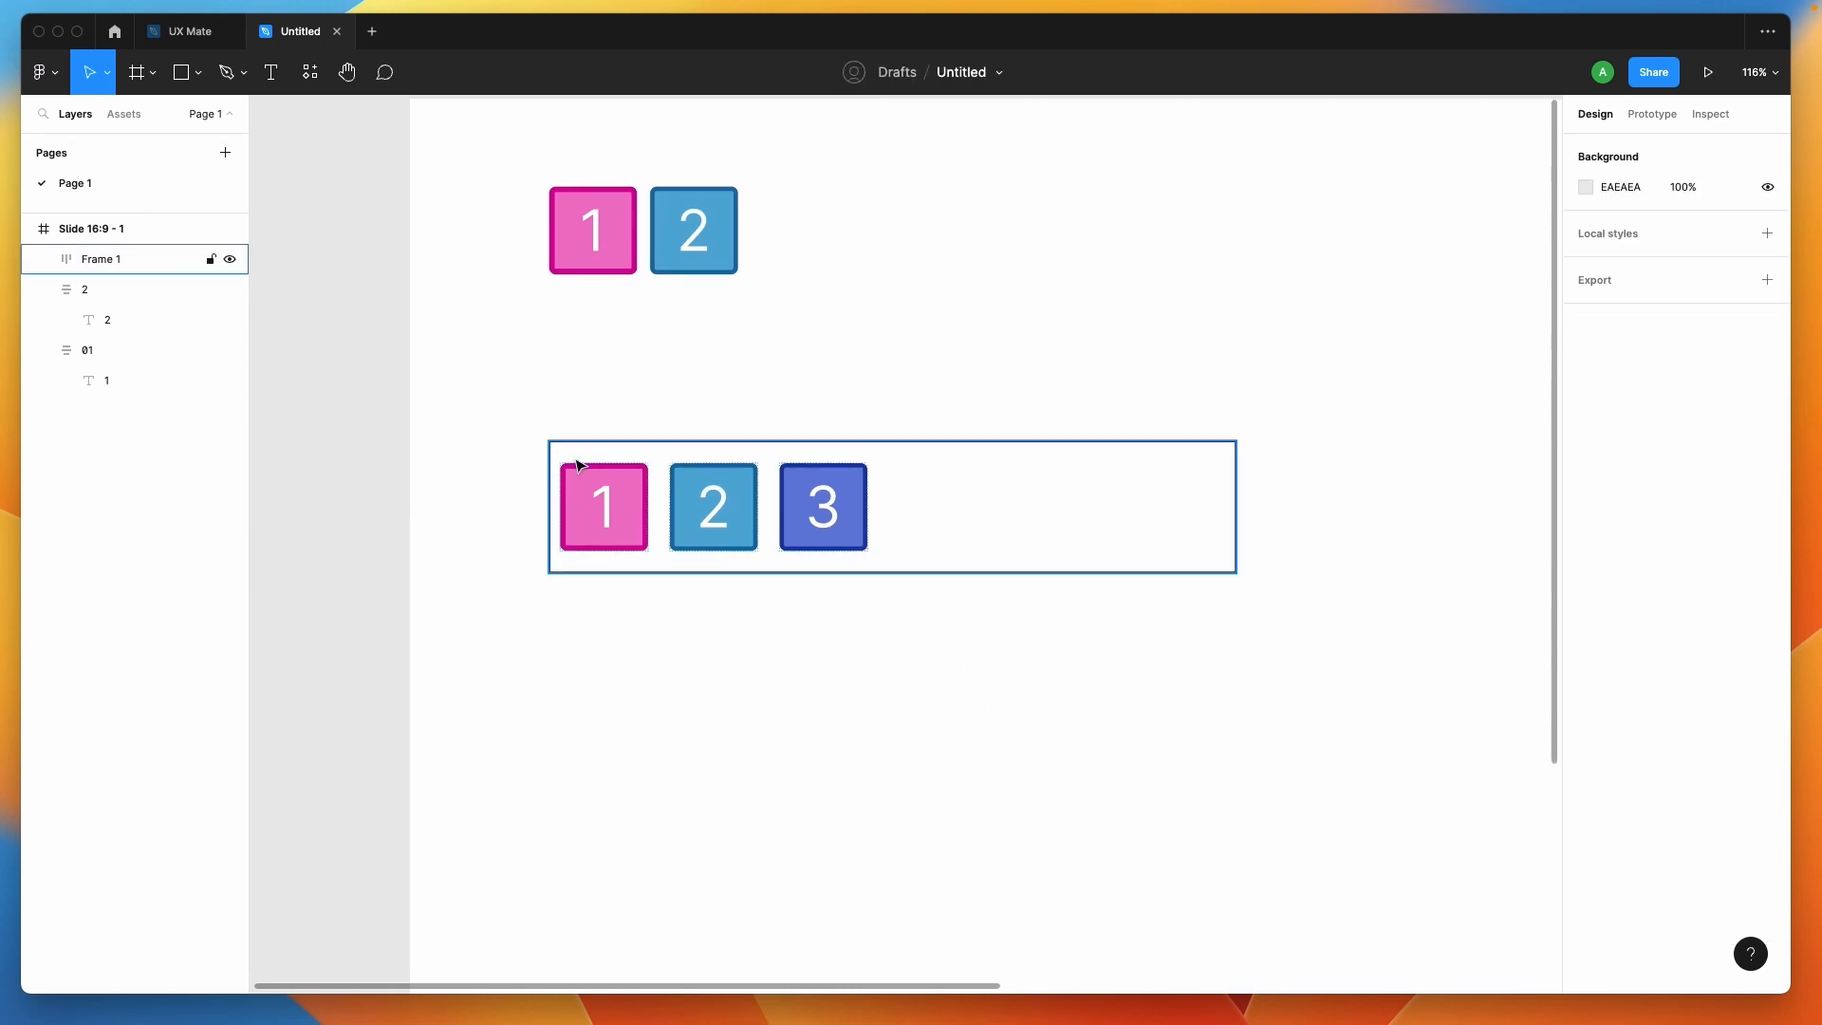
Change the tile row frame's spacing mode from Packed to Space between
left_click(1012, 544)
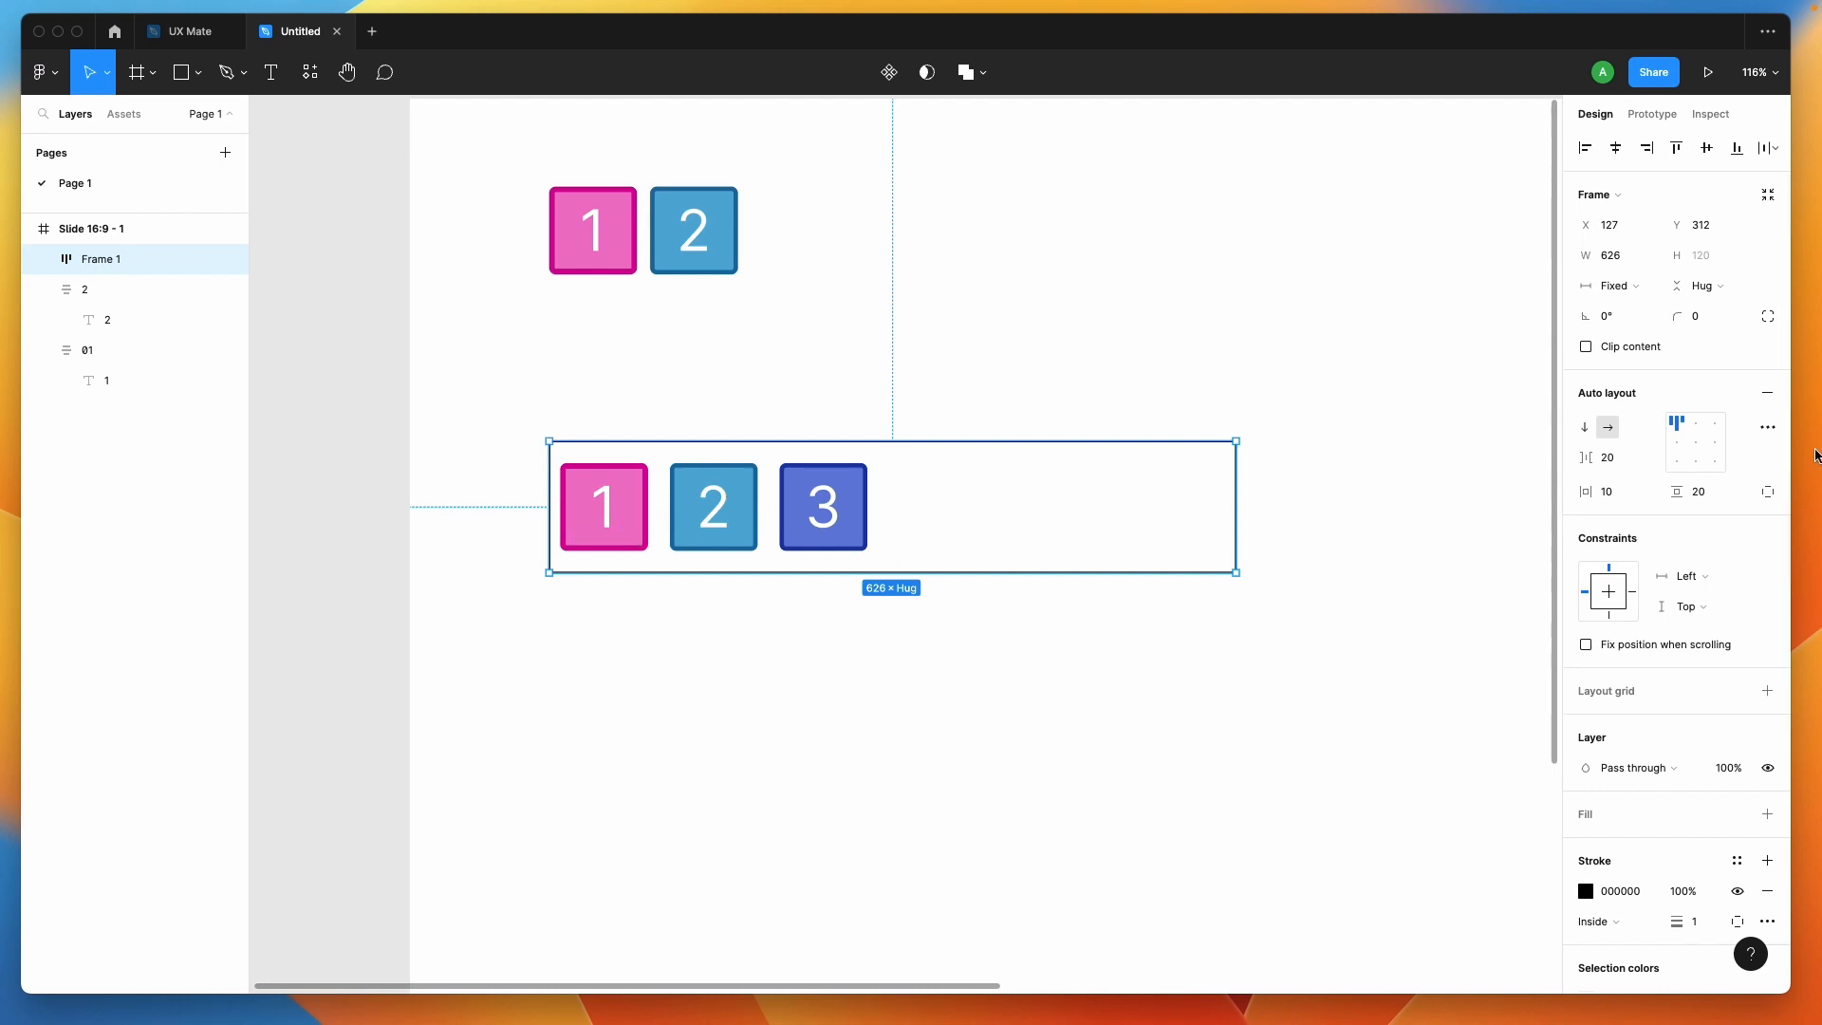
left_click(1767, 427)
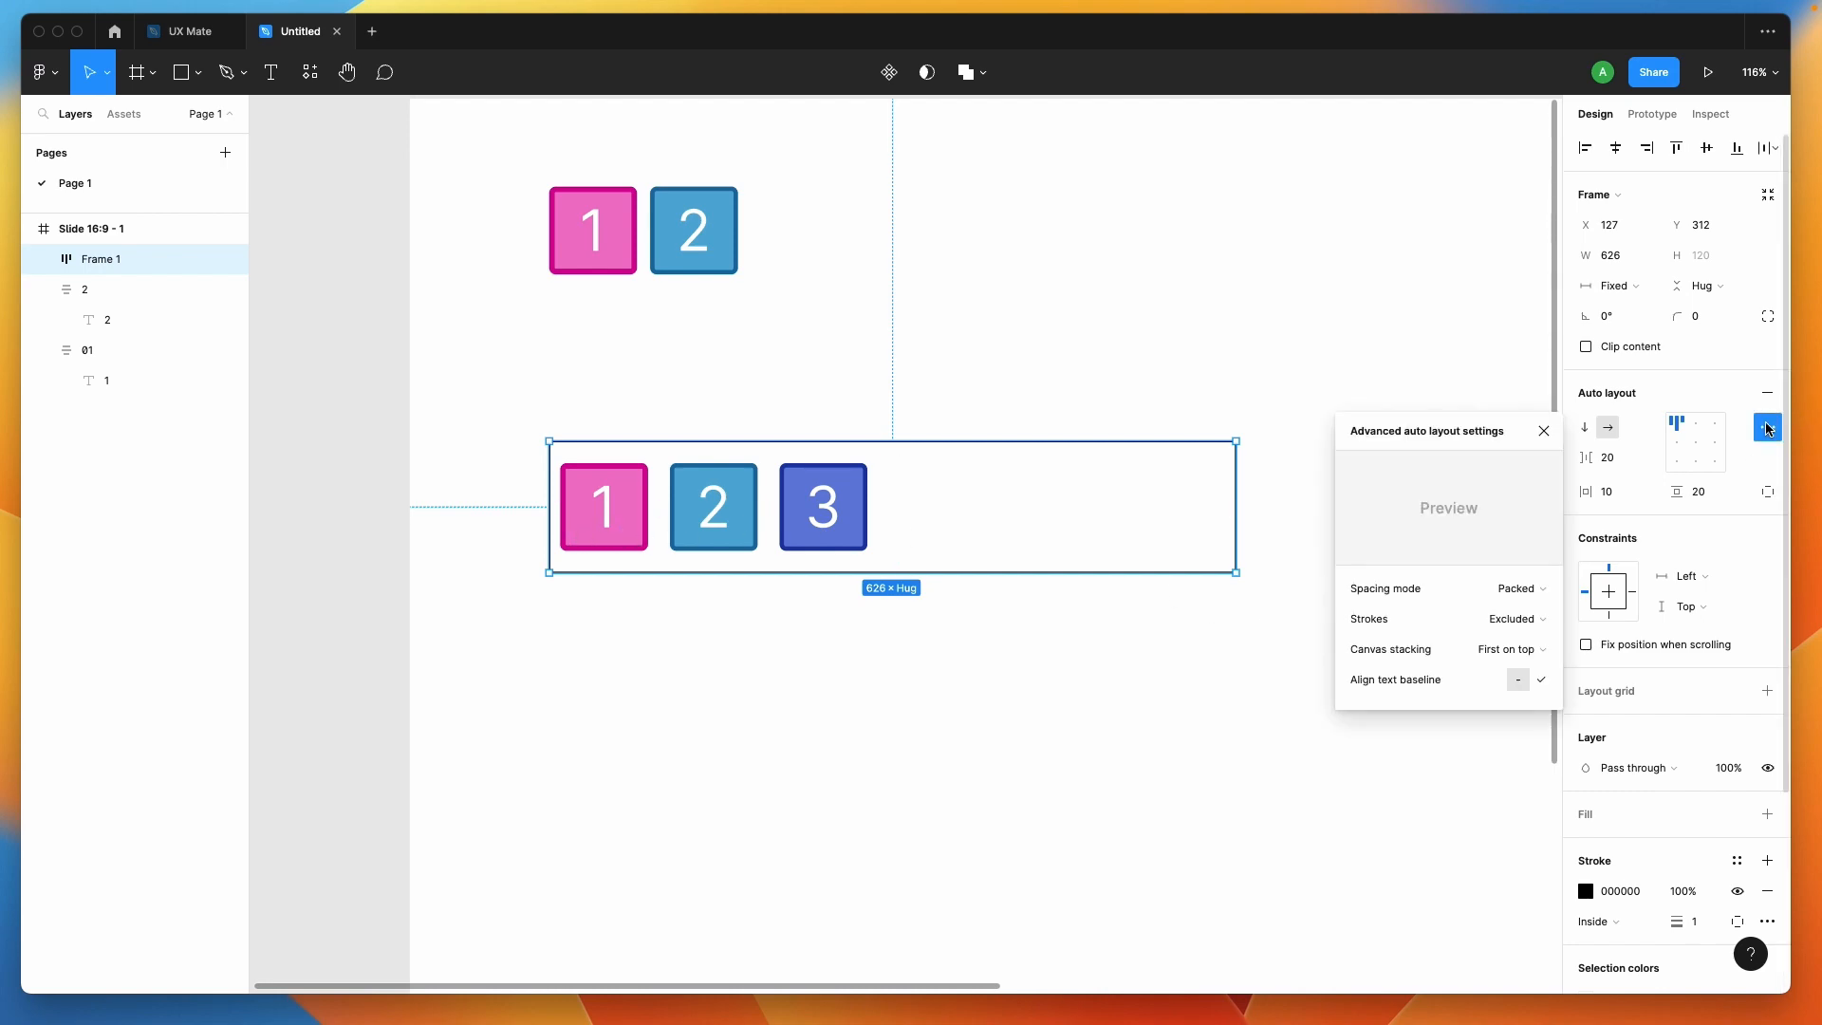
left_click(1541, 587)
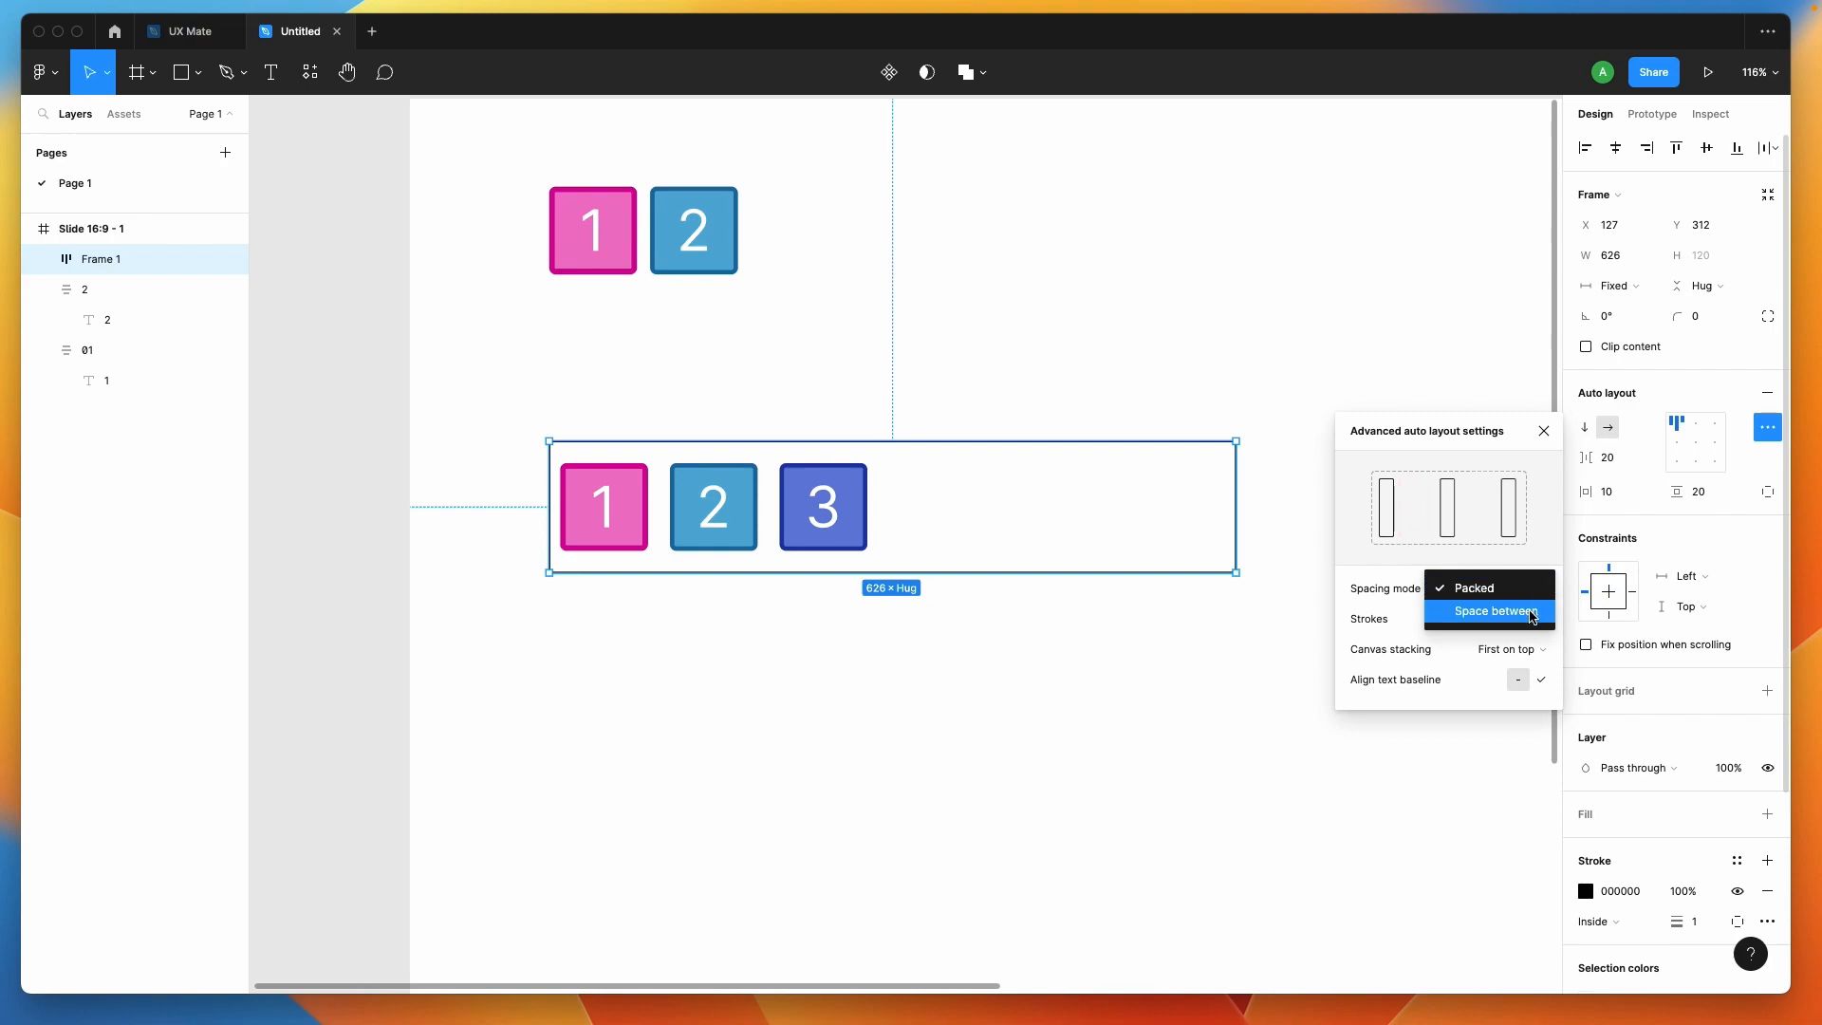
left_click(1519, 610)
left_click(1258, 674)
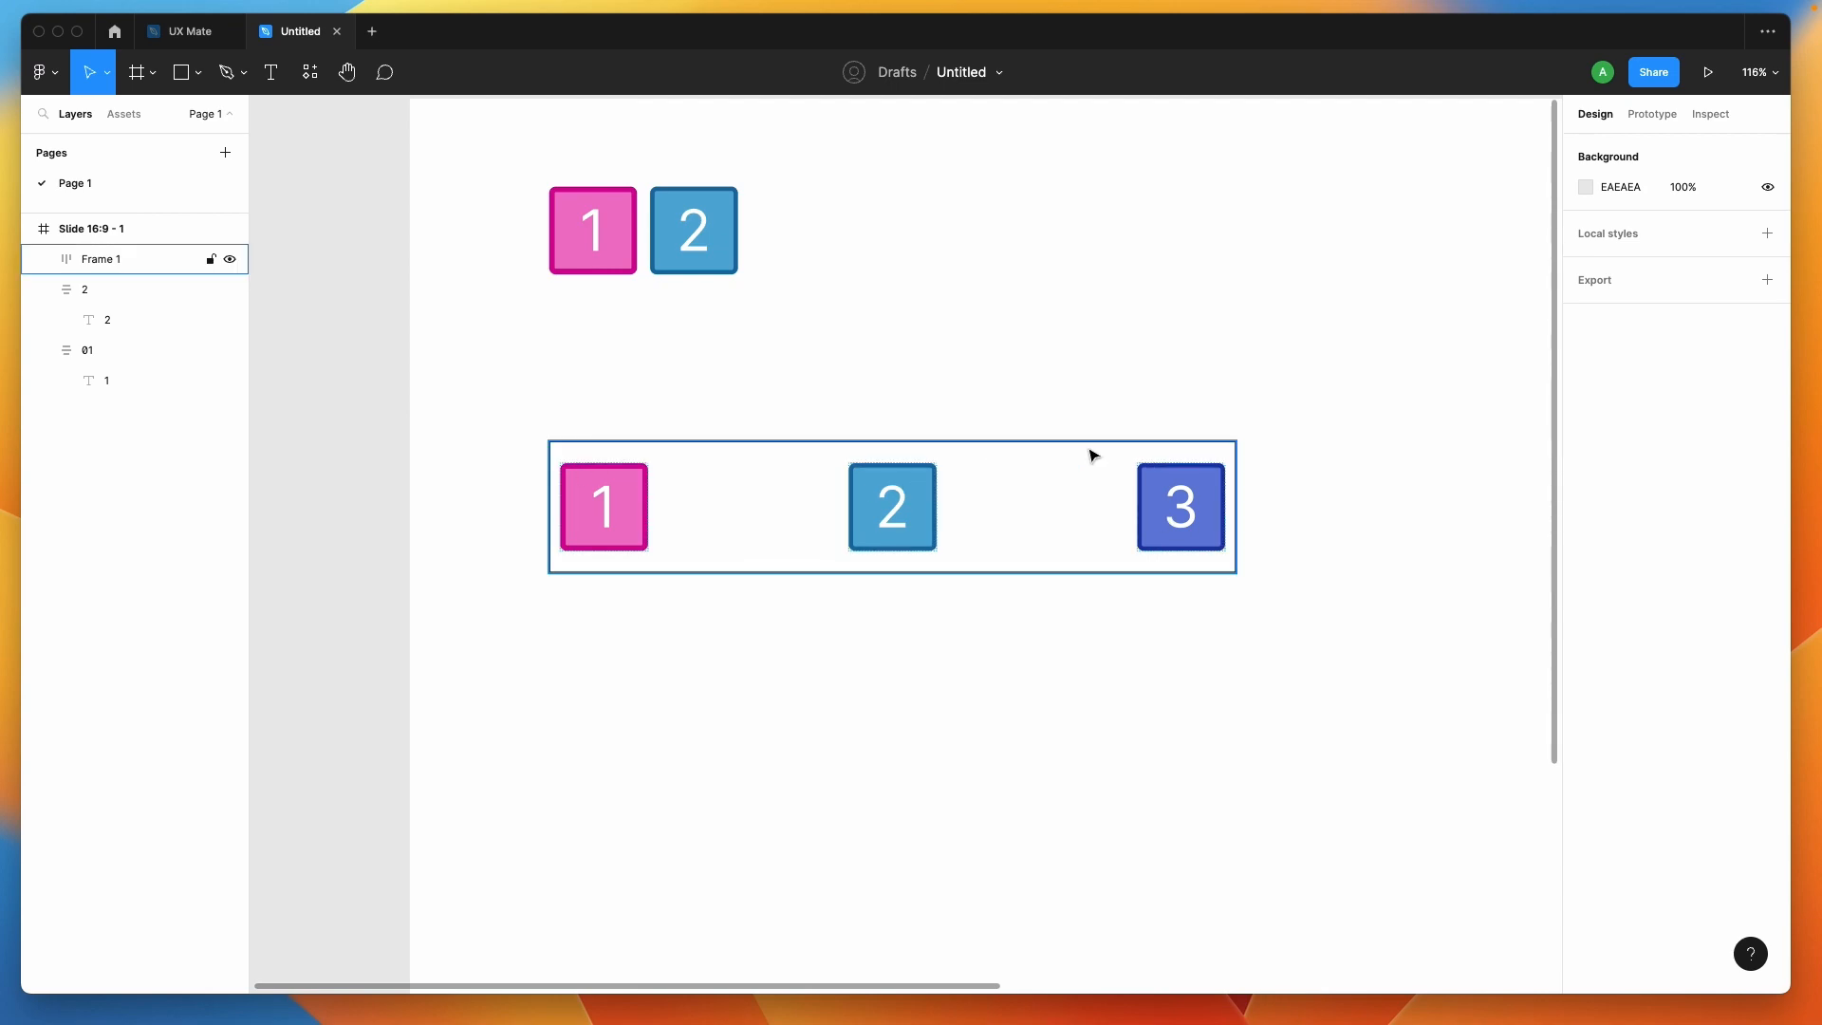
Duplicate tiles 1, 2 and 3 inside the frame and send the copies to the end of the row
left_click(1148, 523)
left_click(1151, 528)
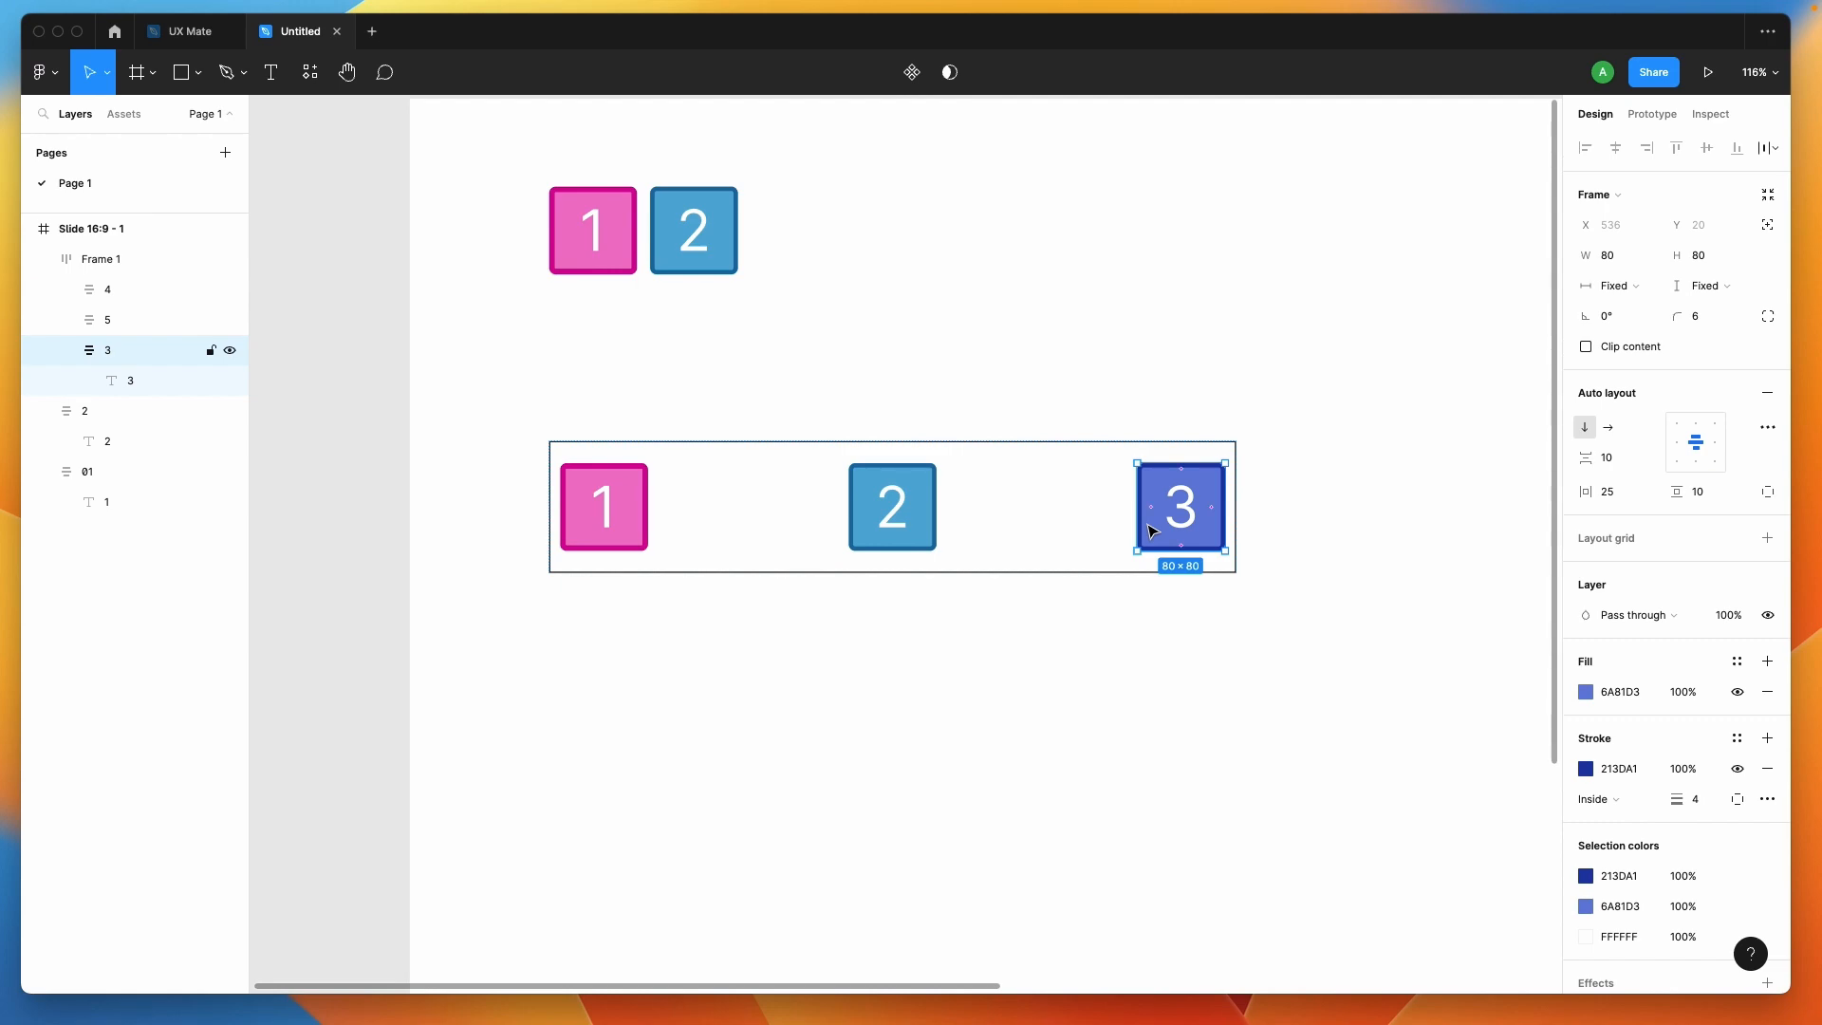
left_click(888, 514, "shift")
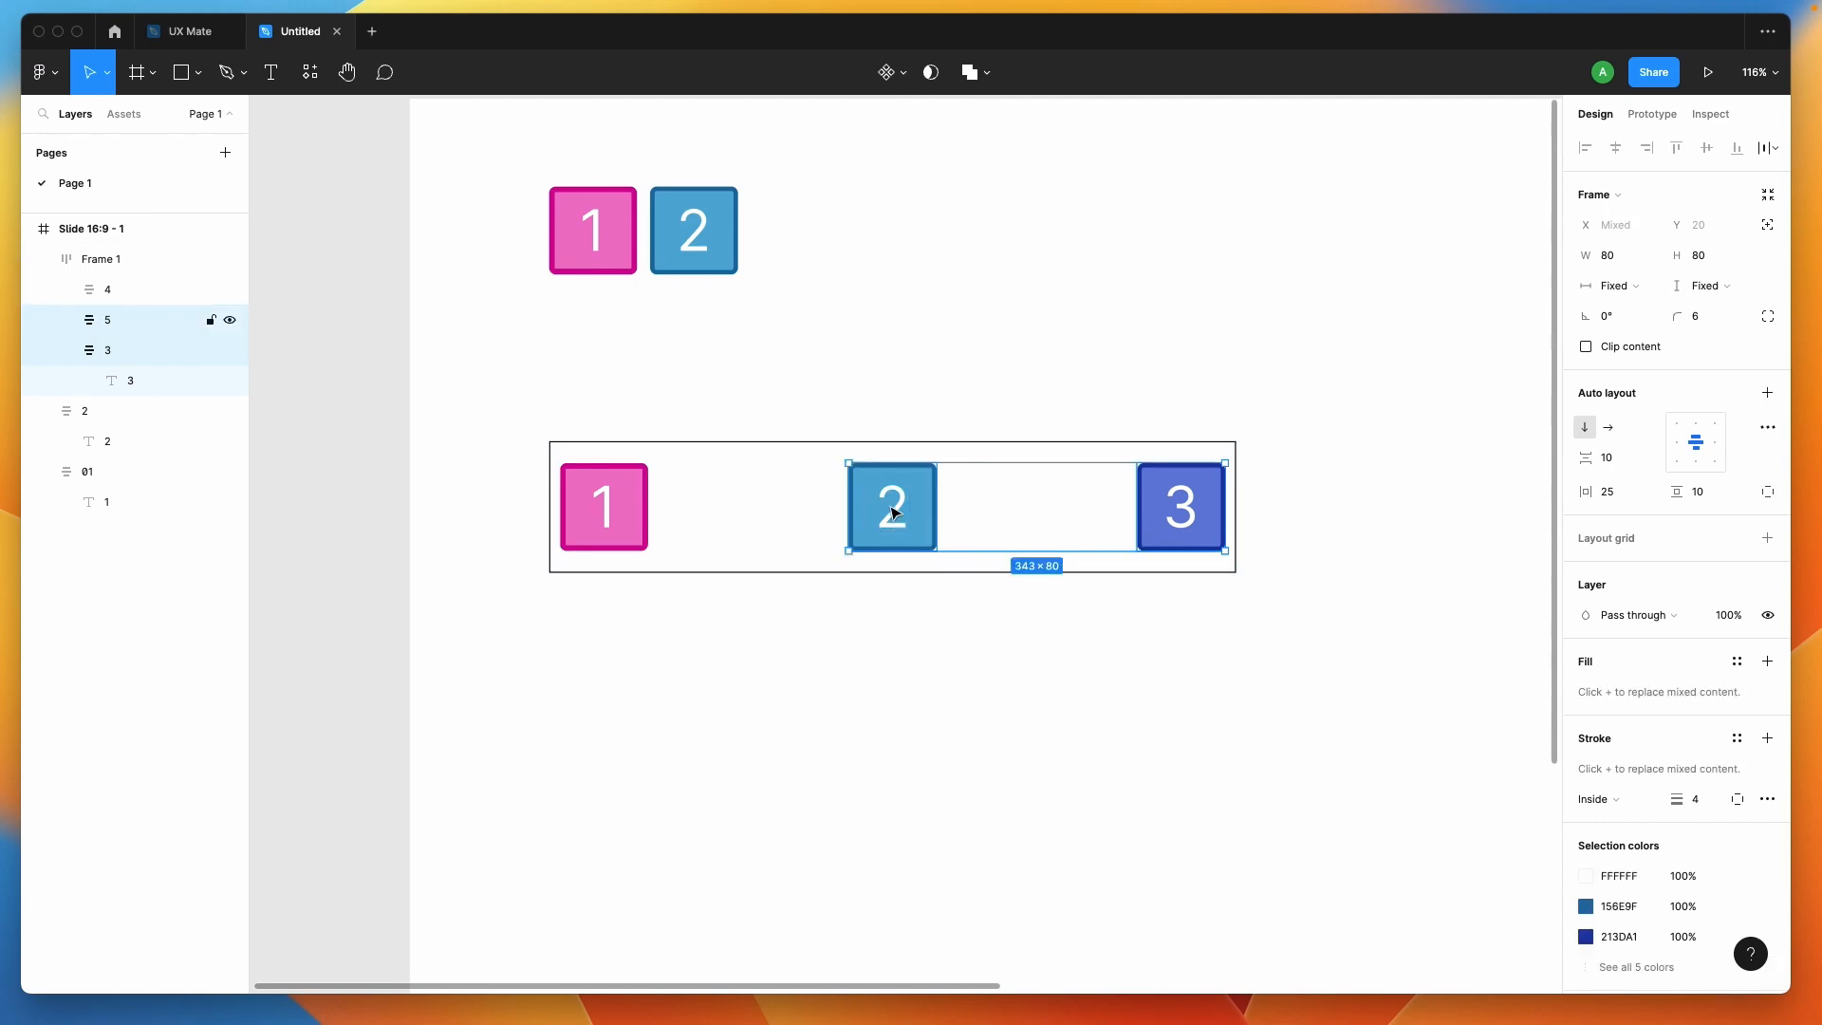
left_click(616, 512, "shift")
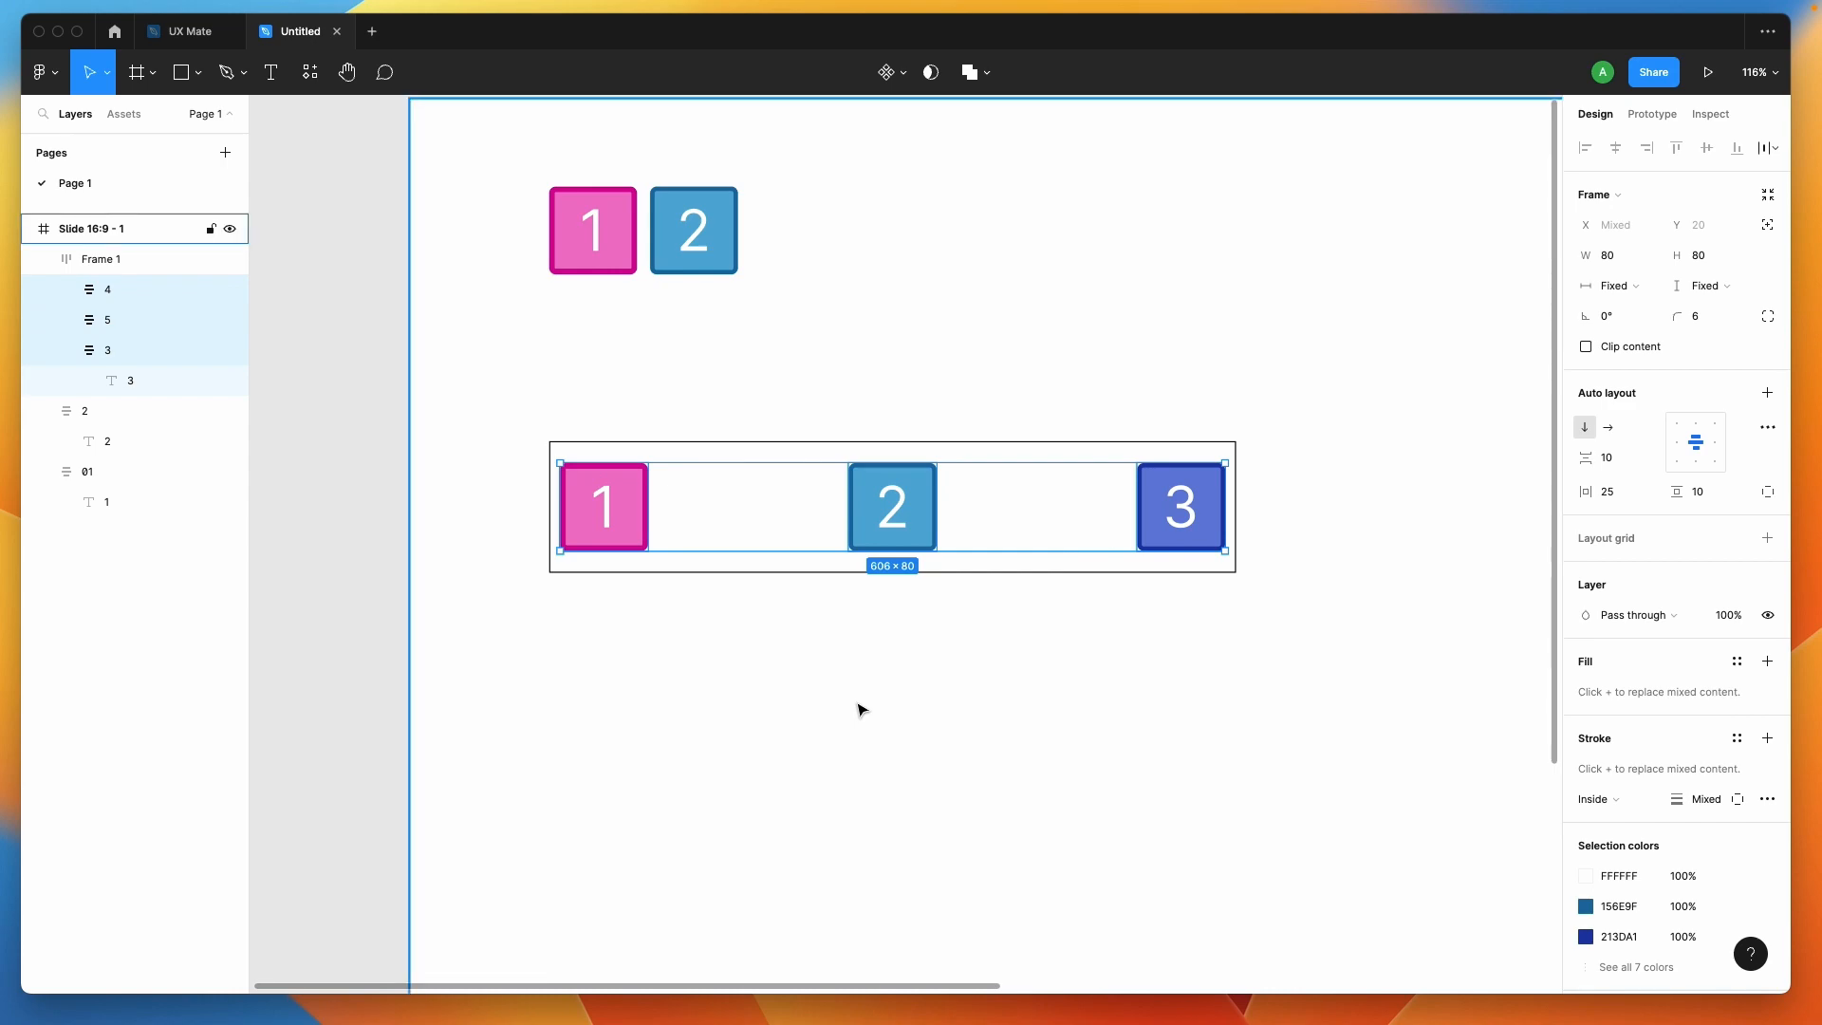
key("super+d")
key("bracketleft")
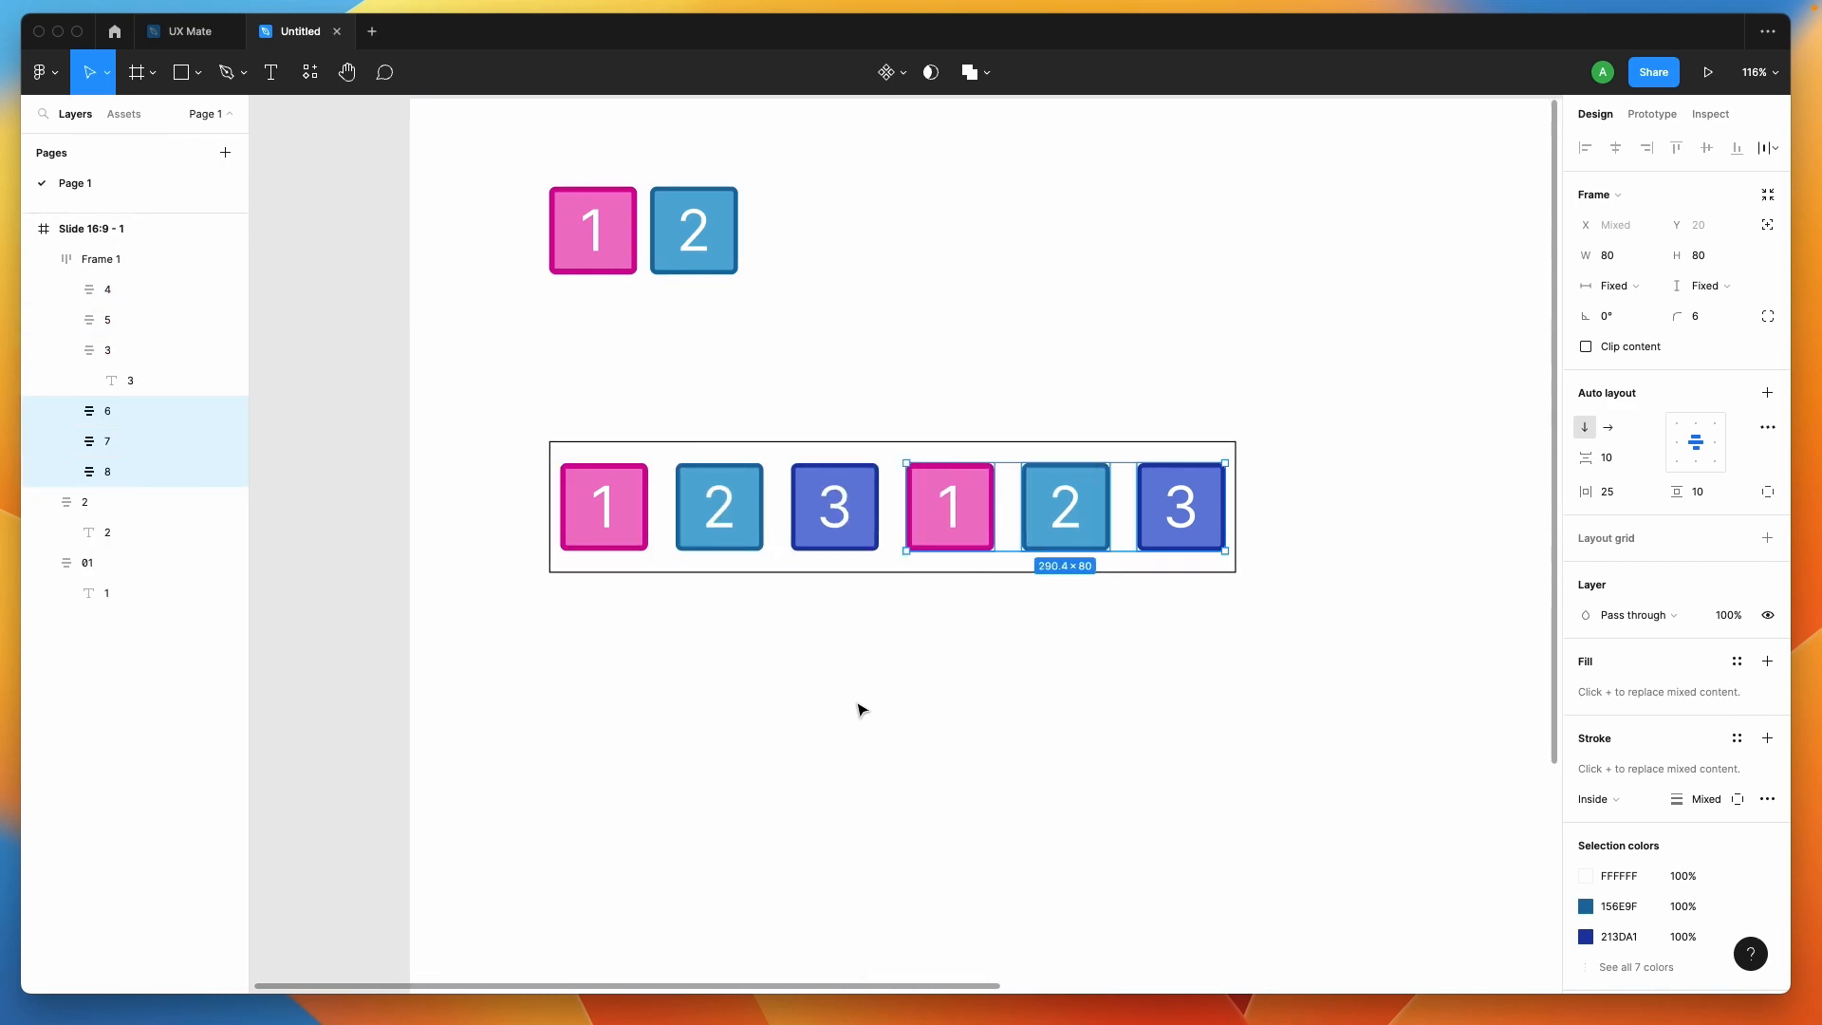
left_click(1139, 634)
Duplicate the last three tiles, move the copies to the end of the row, and select the whole frame
double_click(930, 525)
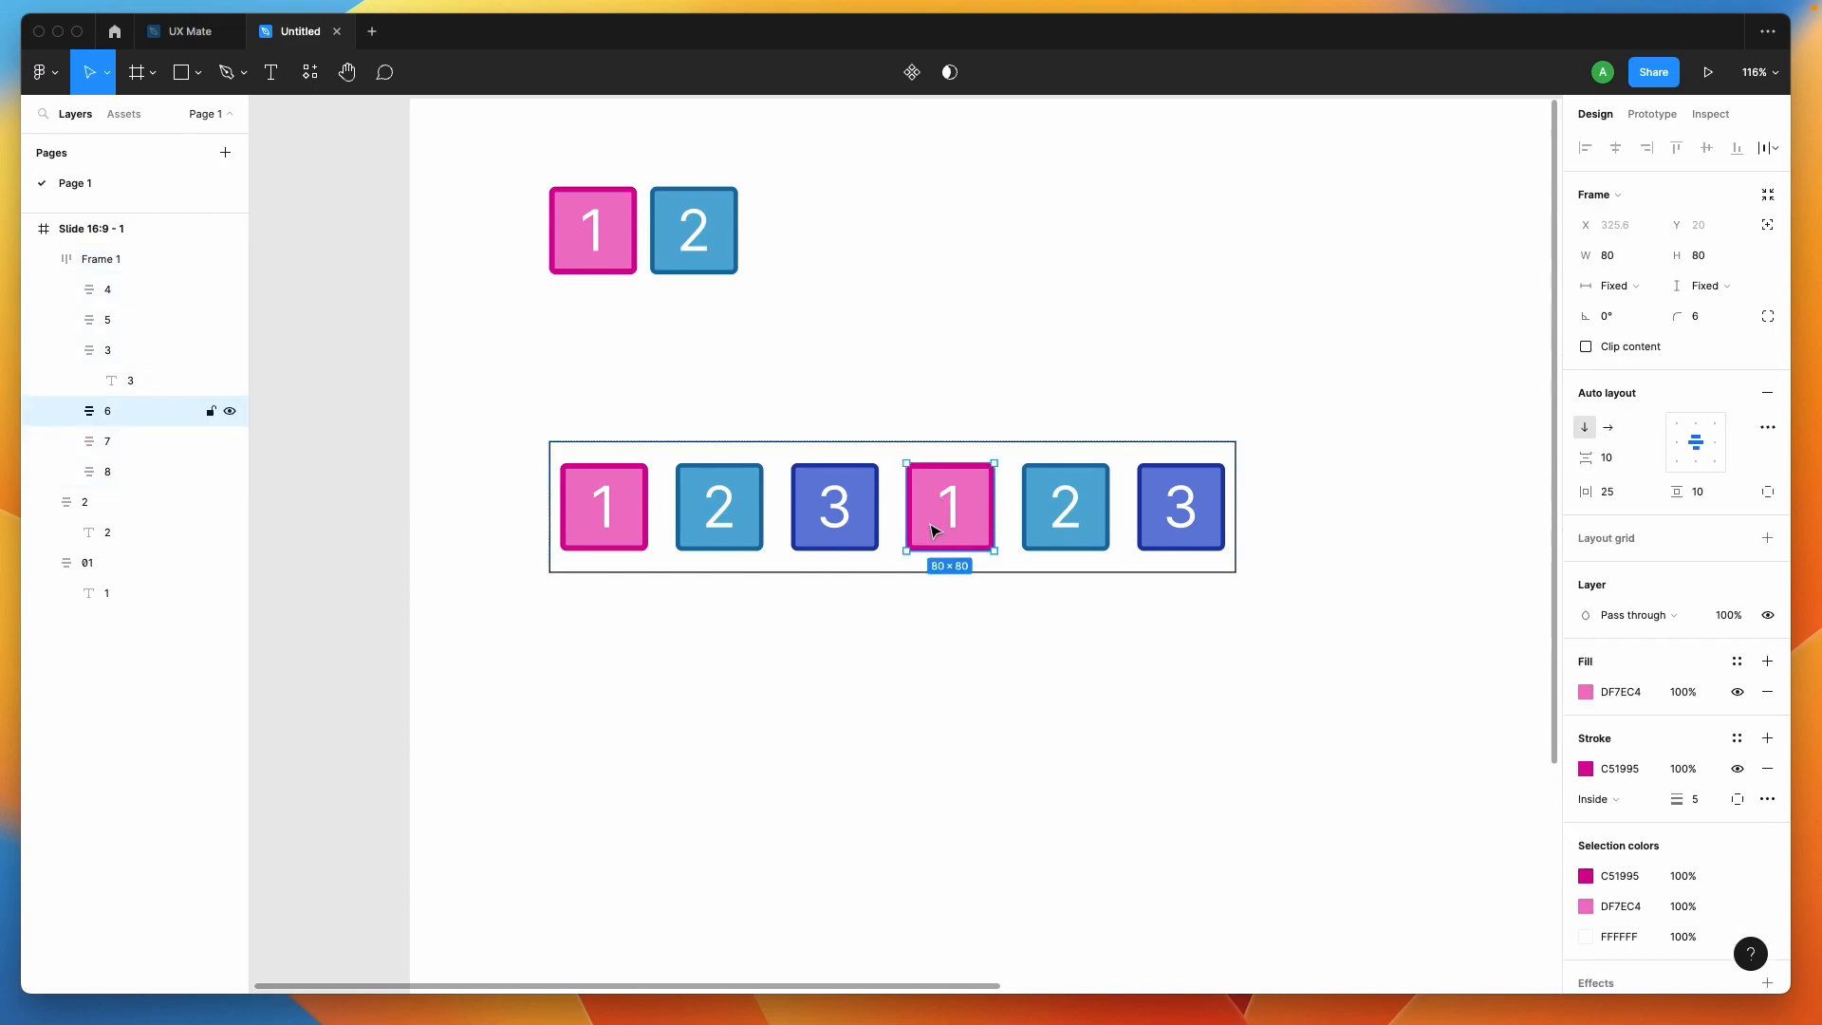
left_click(1084, 525, "shift")
left_click(1187, 504, "shift")
key("super+d")
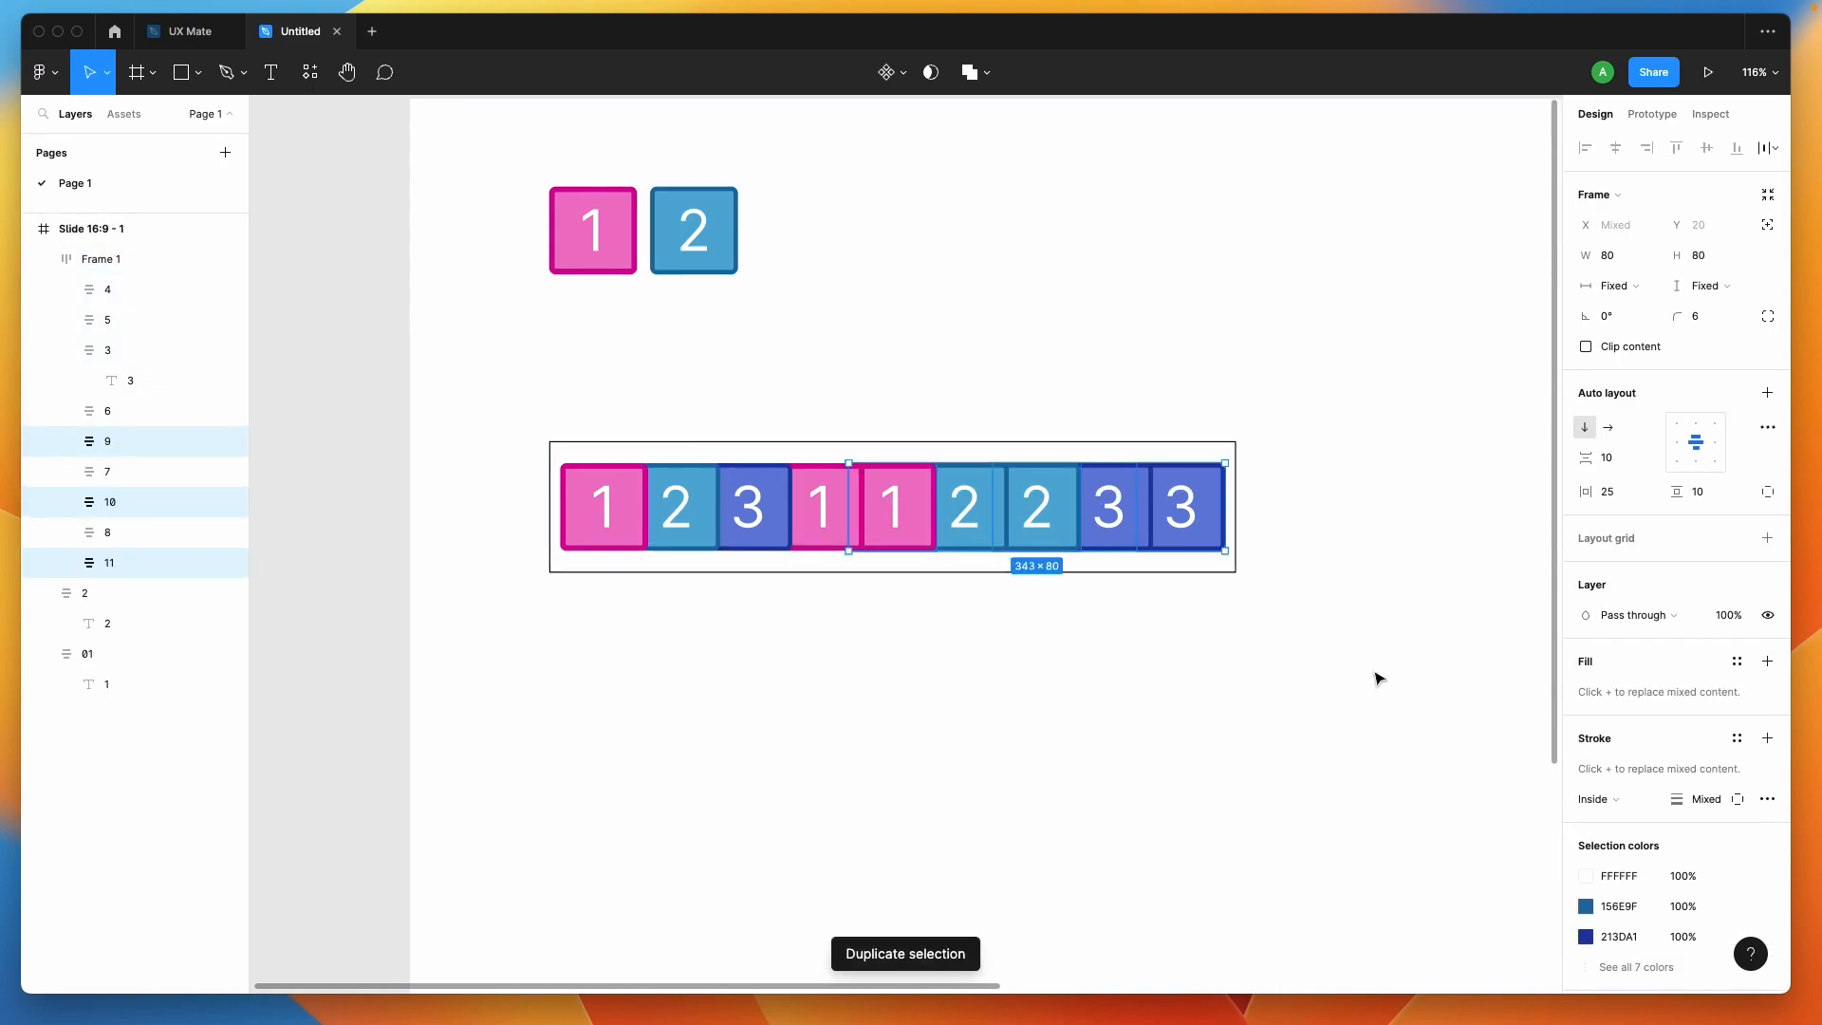
left_click(1269, 699)
left_click(1107, 504)
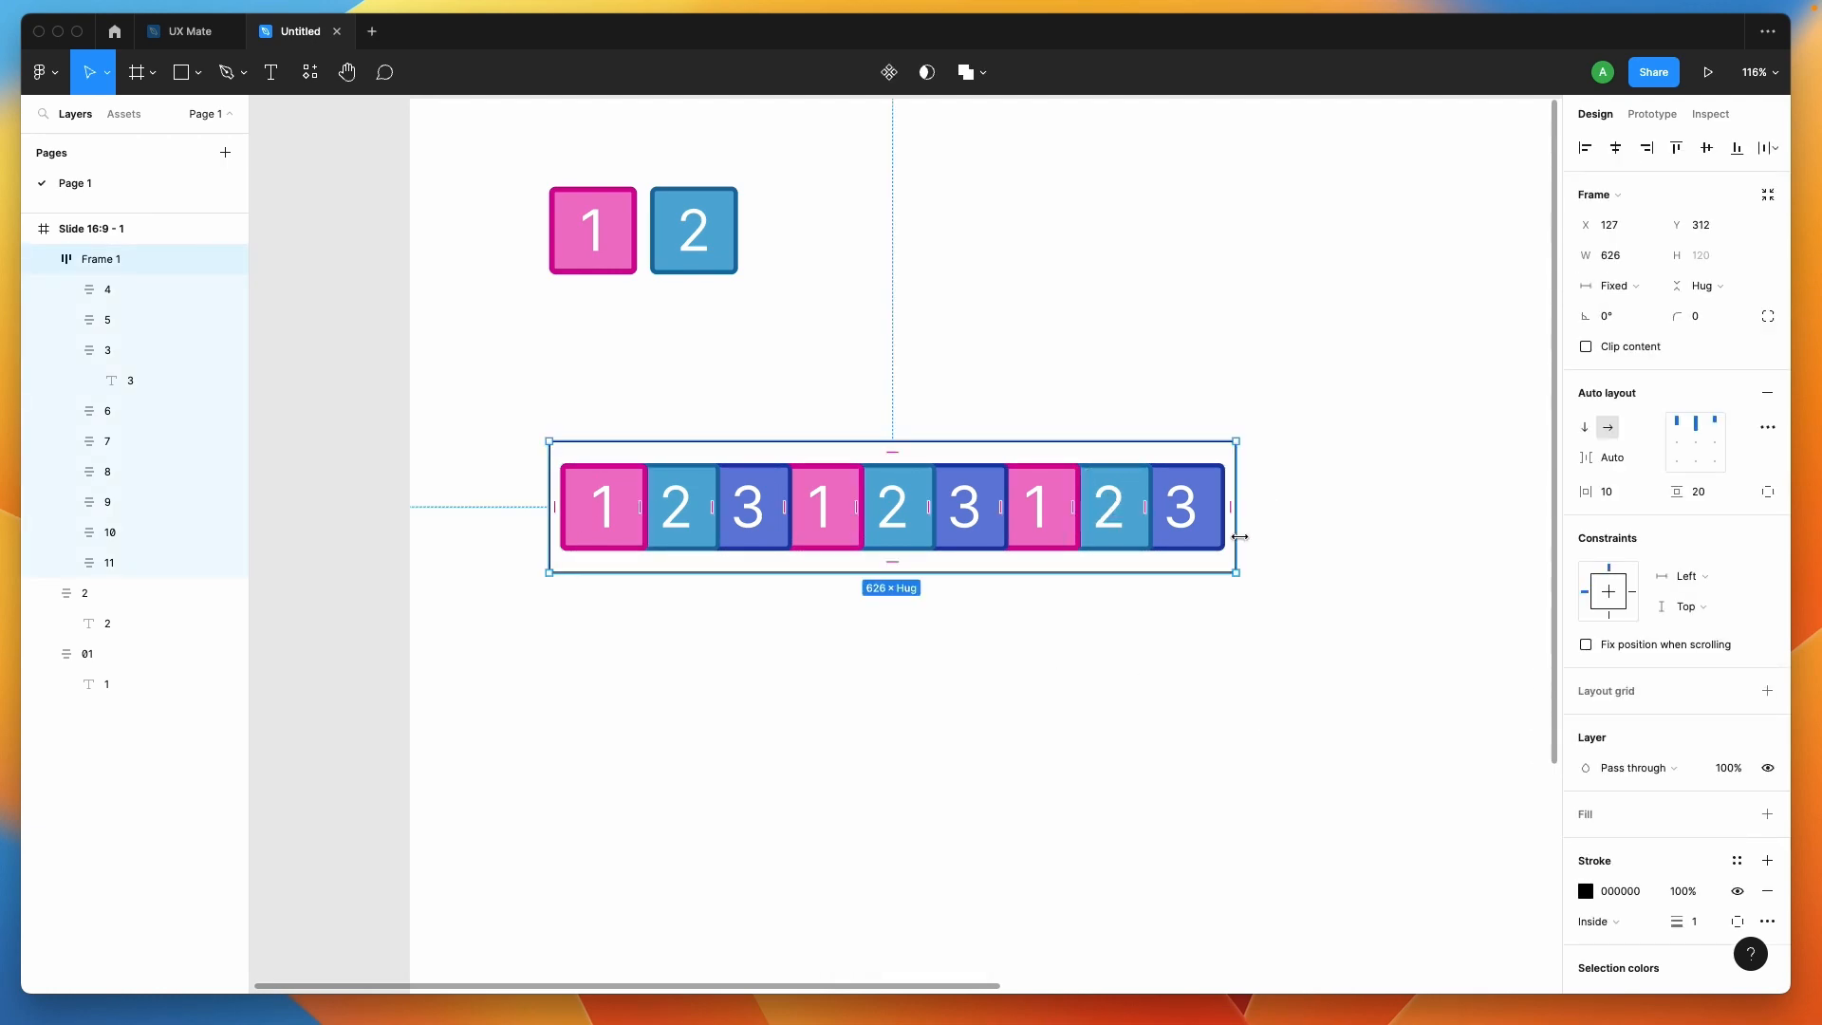
Widen the tile row's frame in two stages, to about 985 and then about 1046
left_click_drag(1240, 537, 1428, 567)
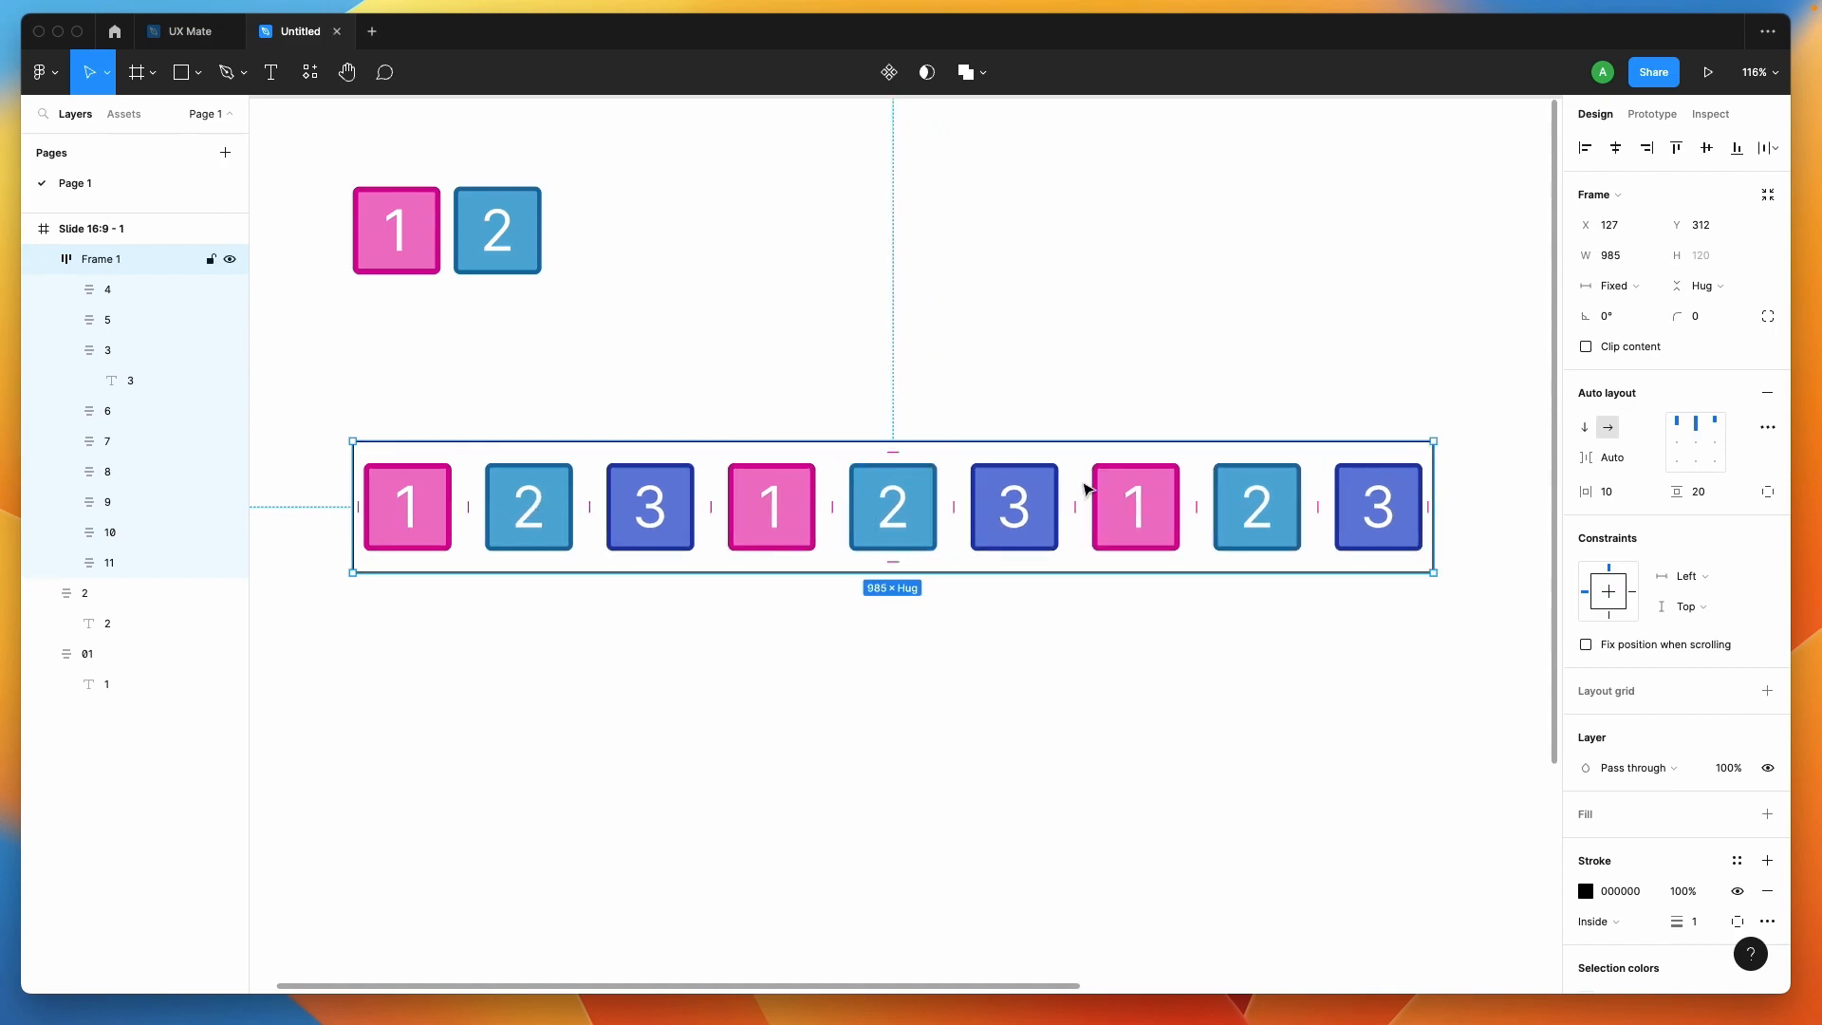
scroll(1022, 656, "down", 3)
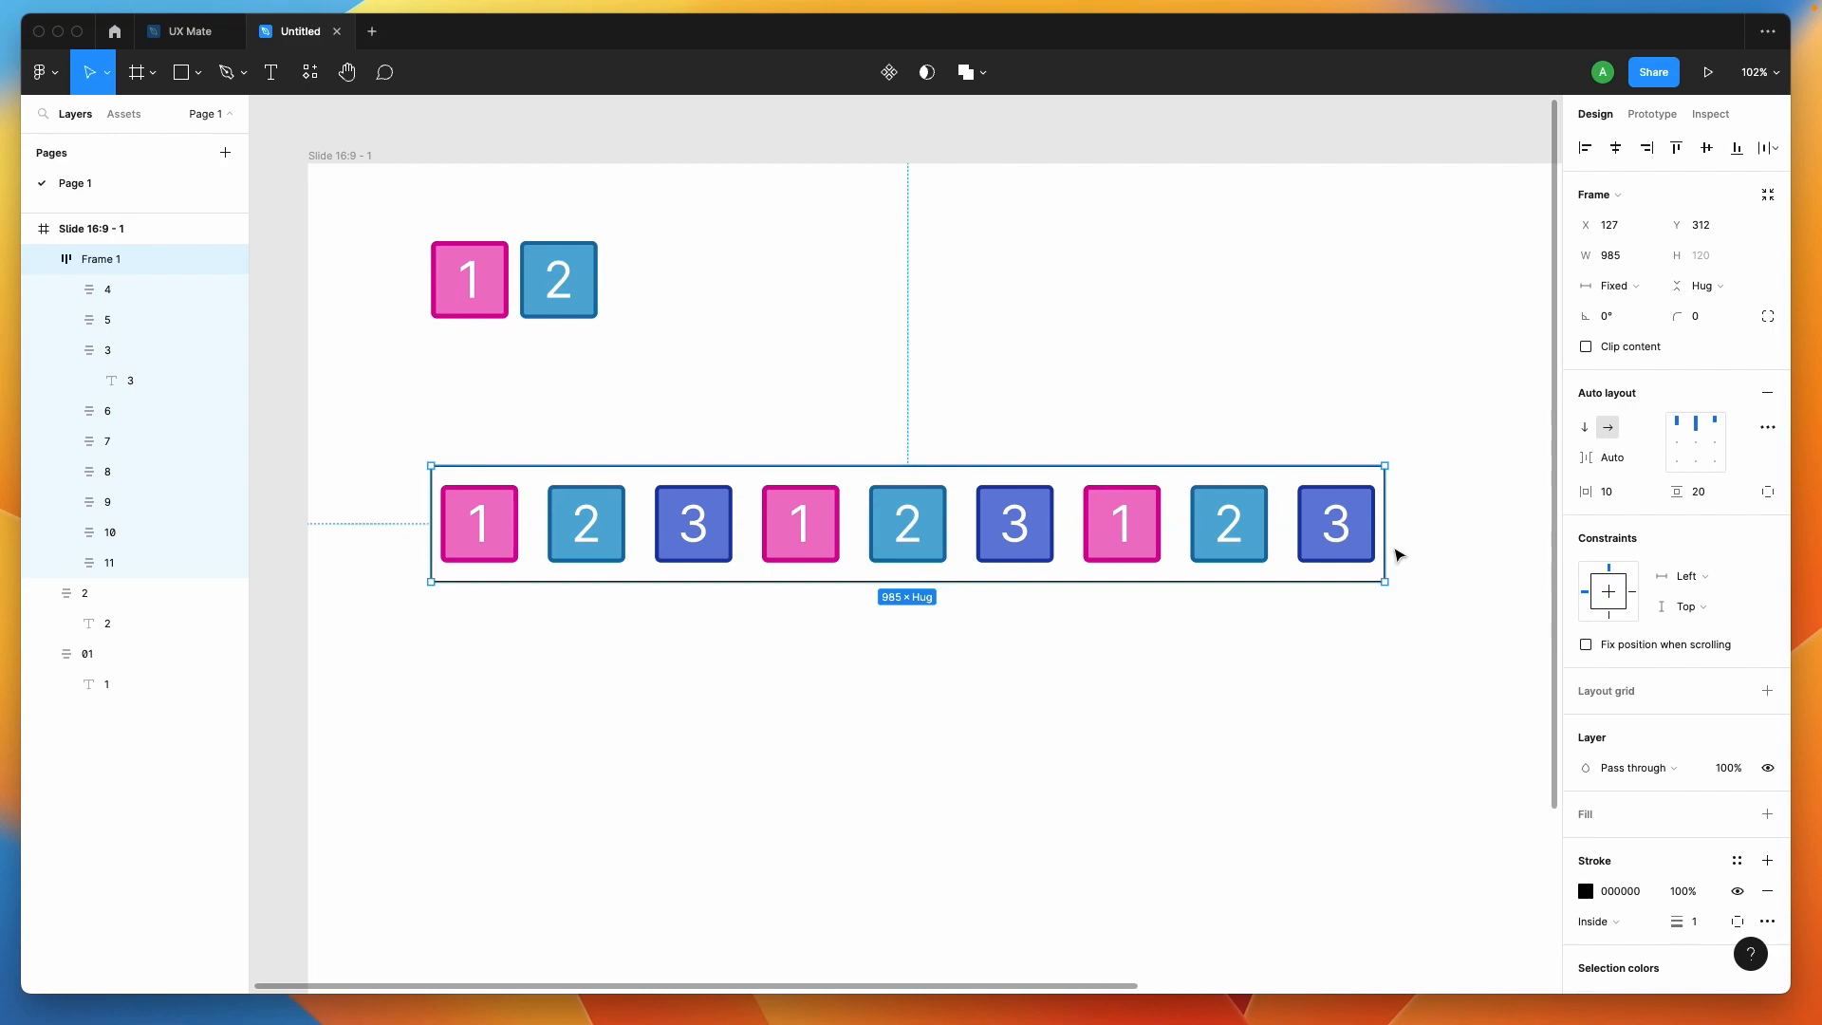
left_click_drag(1387, 554, 1194, 683)
scroll(795, 625, "left", 2)
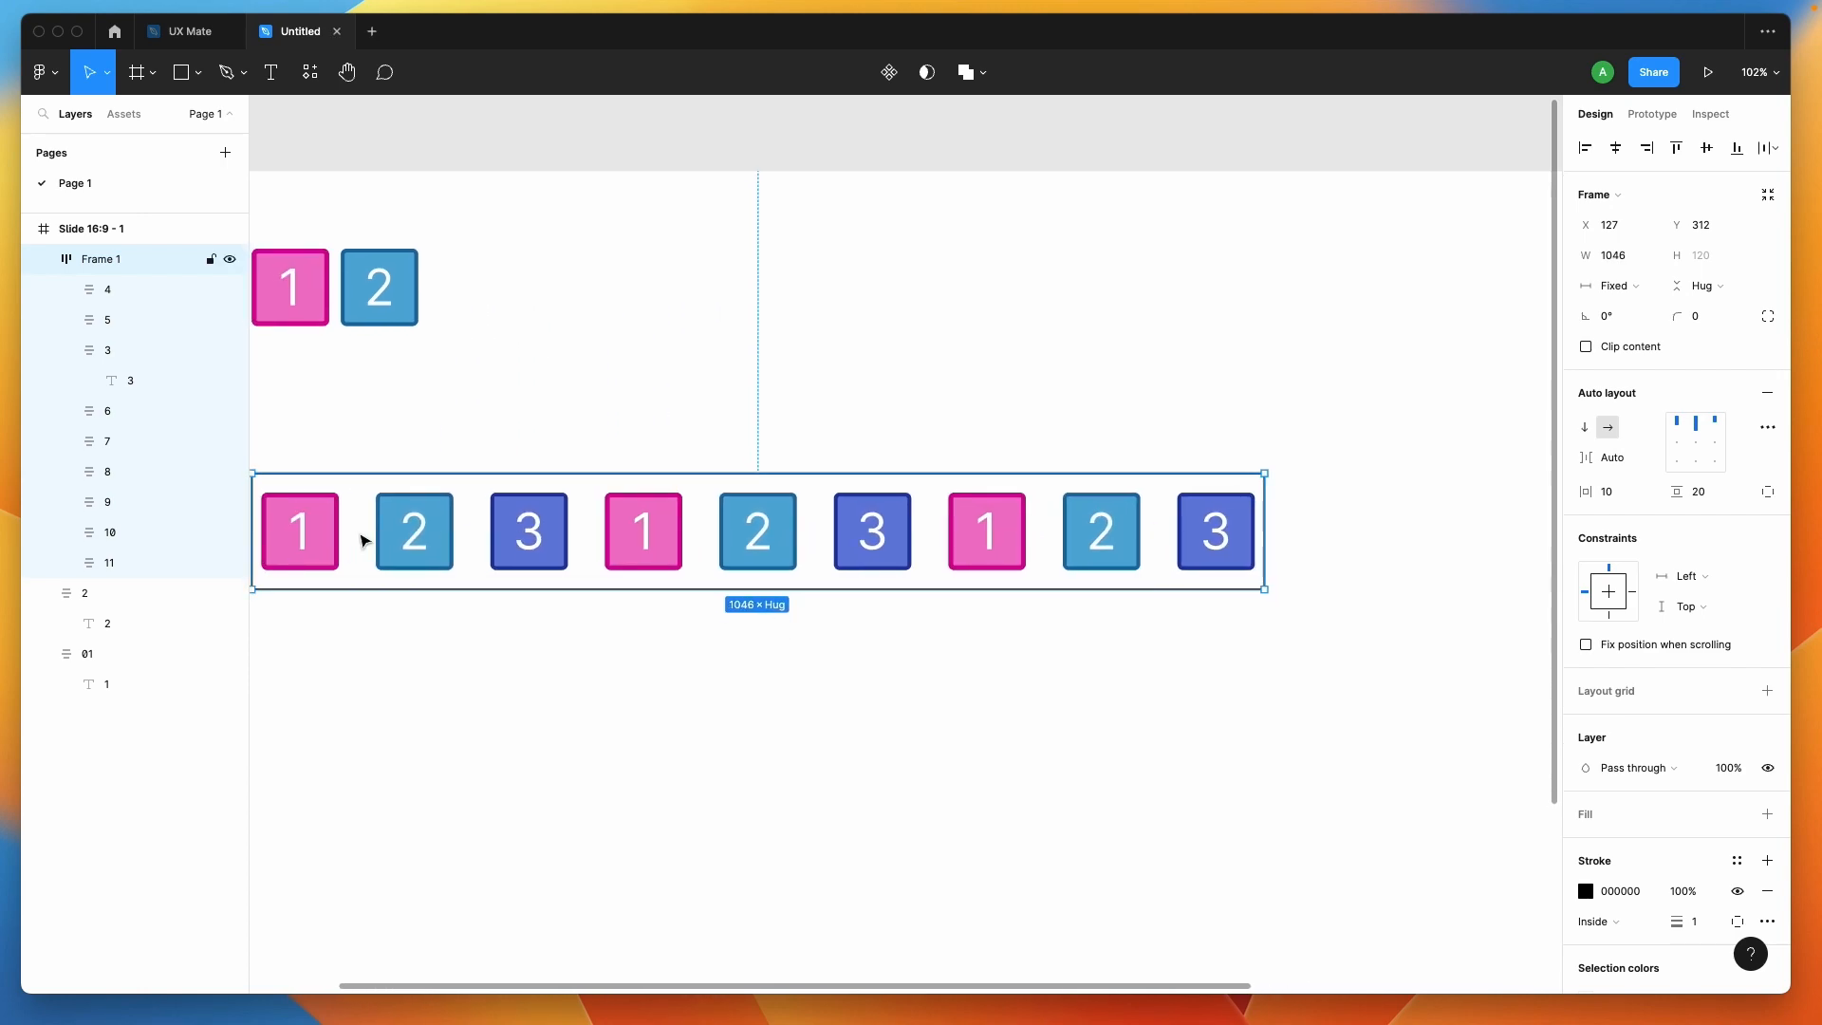
Change the tile row frame's spacing mode from Space between back to Packed
left_click(1034, 559)
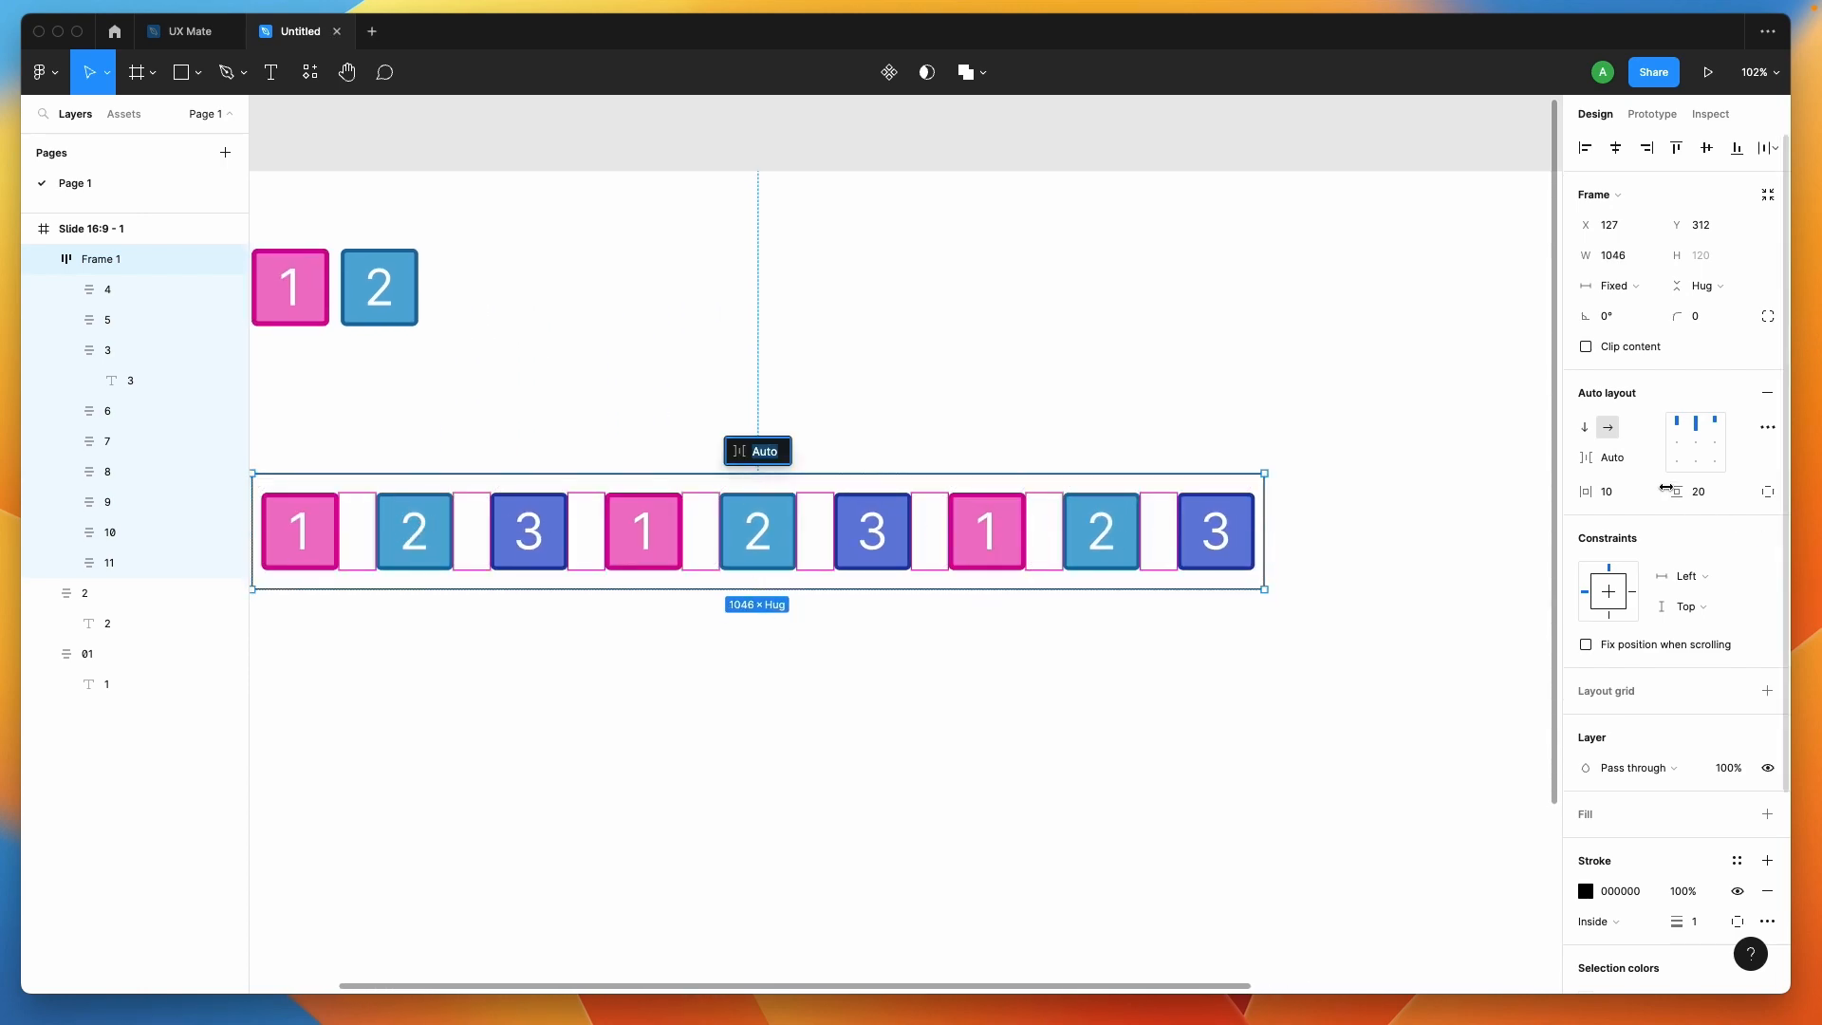
left_click(1765, 428)
left_click(1517, 588)
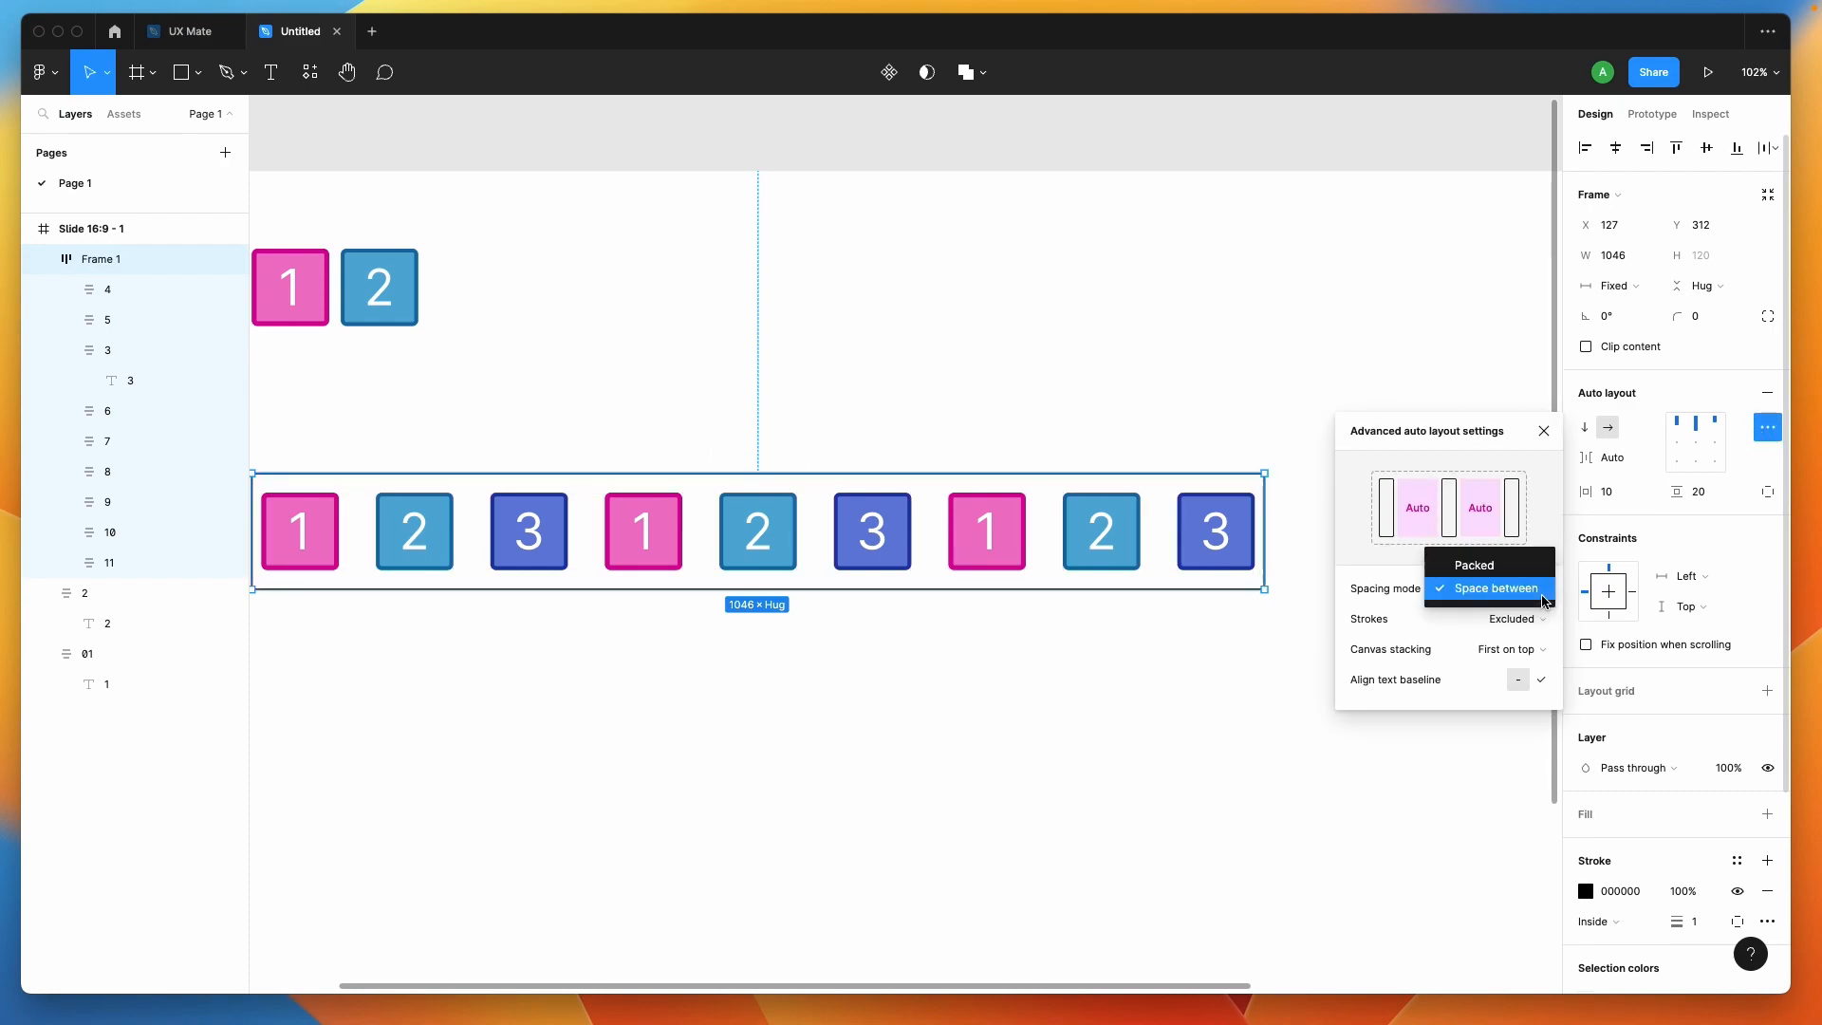
left_click(1525, 567)
scroll(993, 642, "left", 2)
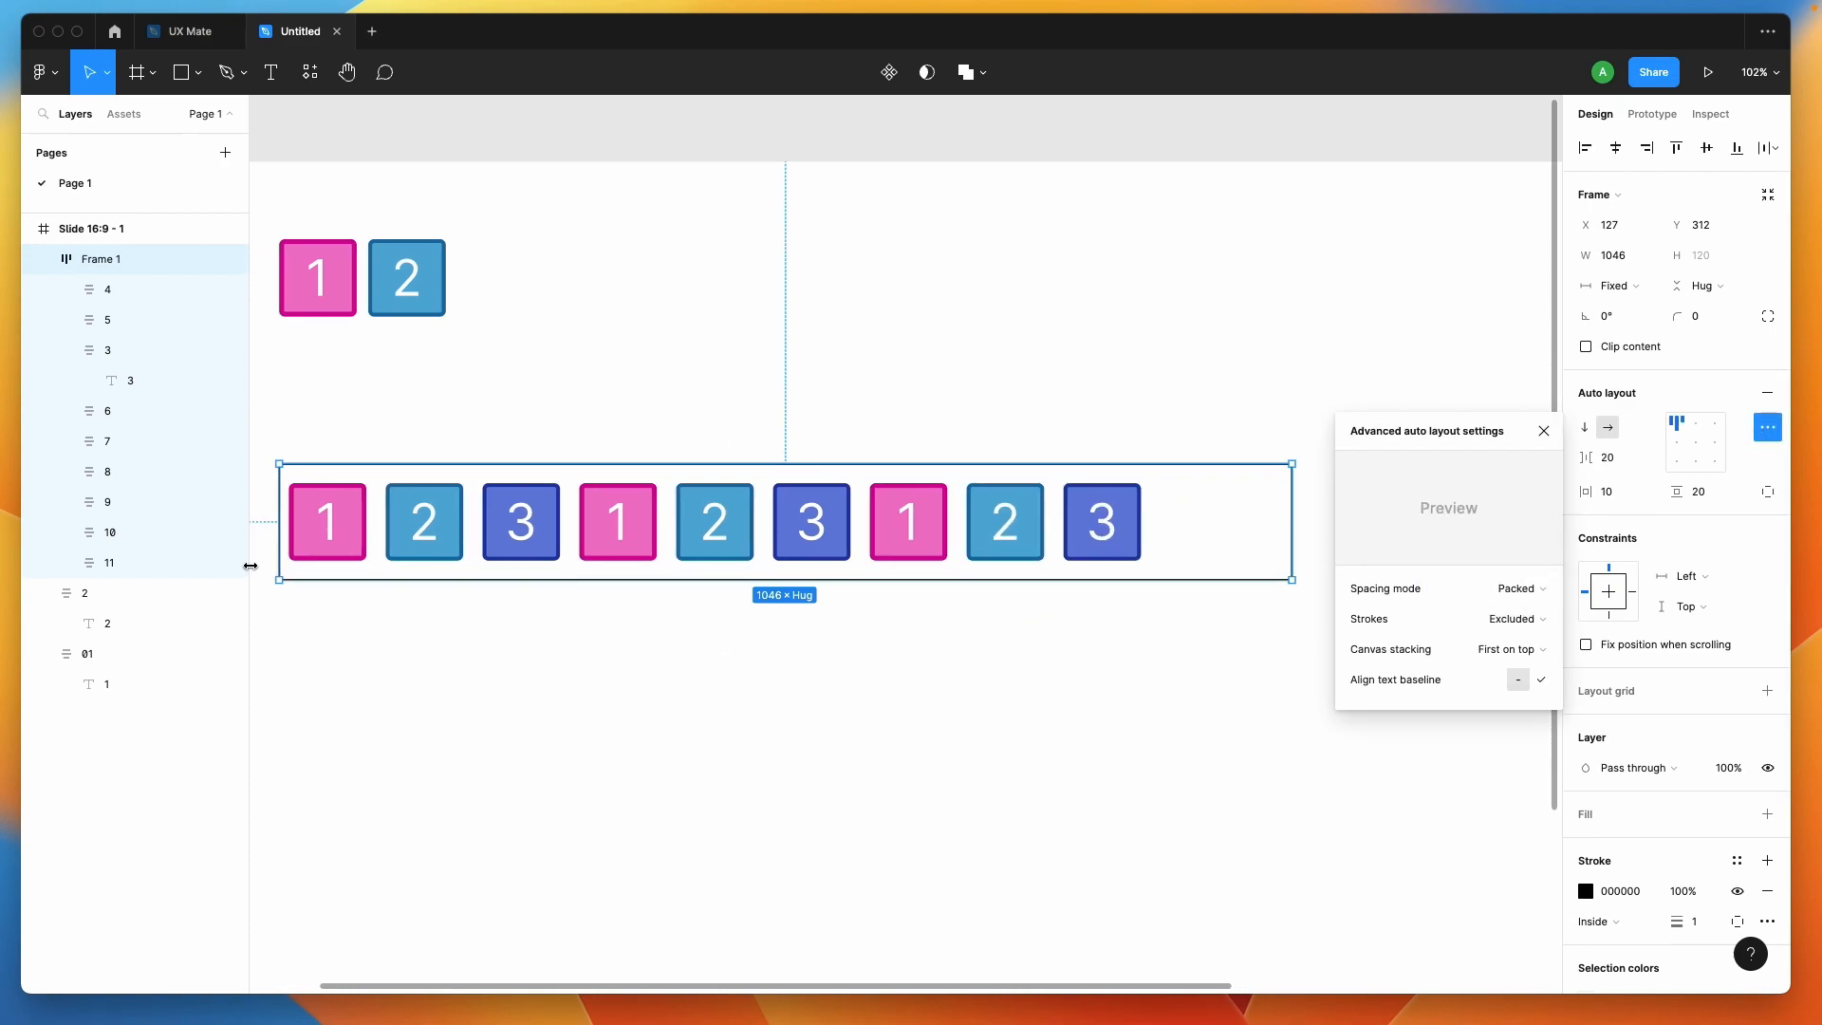
Set the horizontal space between the tiles in the row to 10 and deselect the frame
left_click(1615, 458)
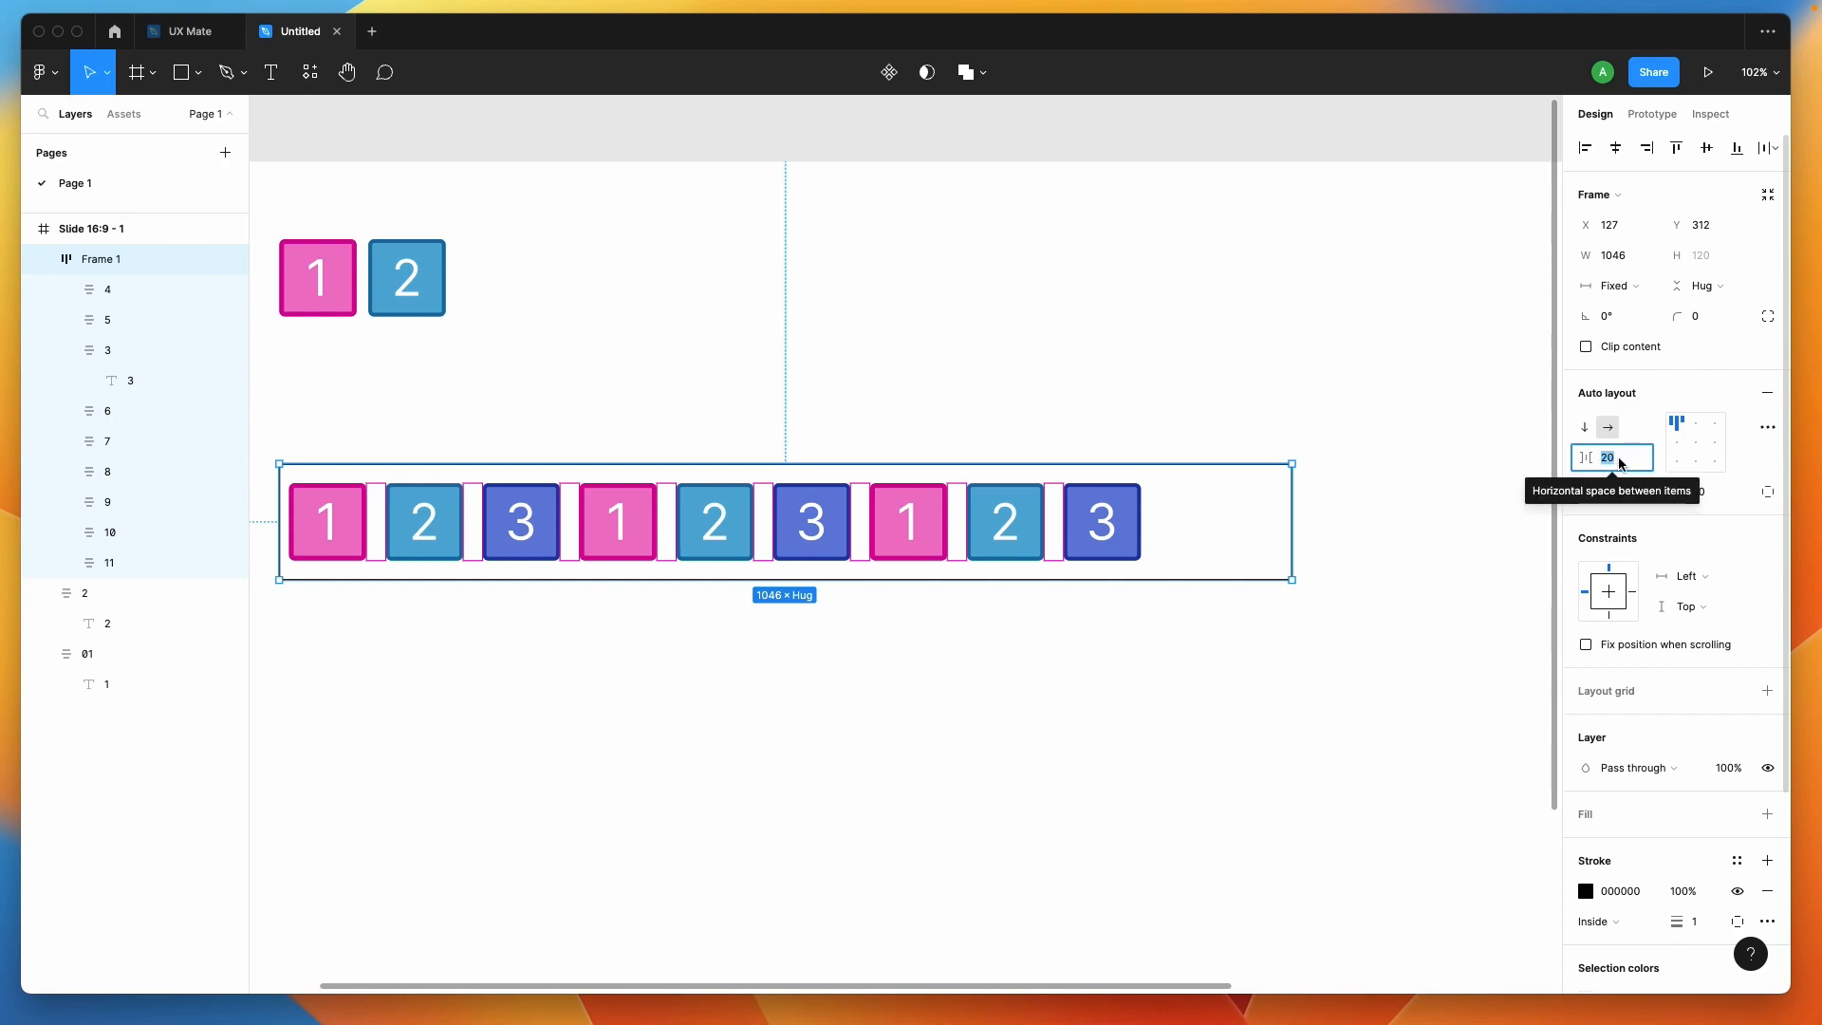
type("10")
key("Return")
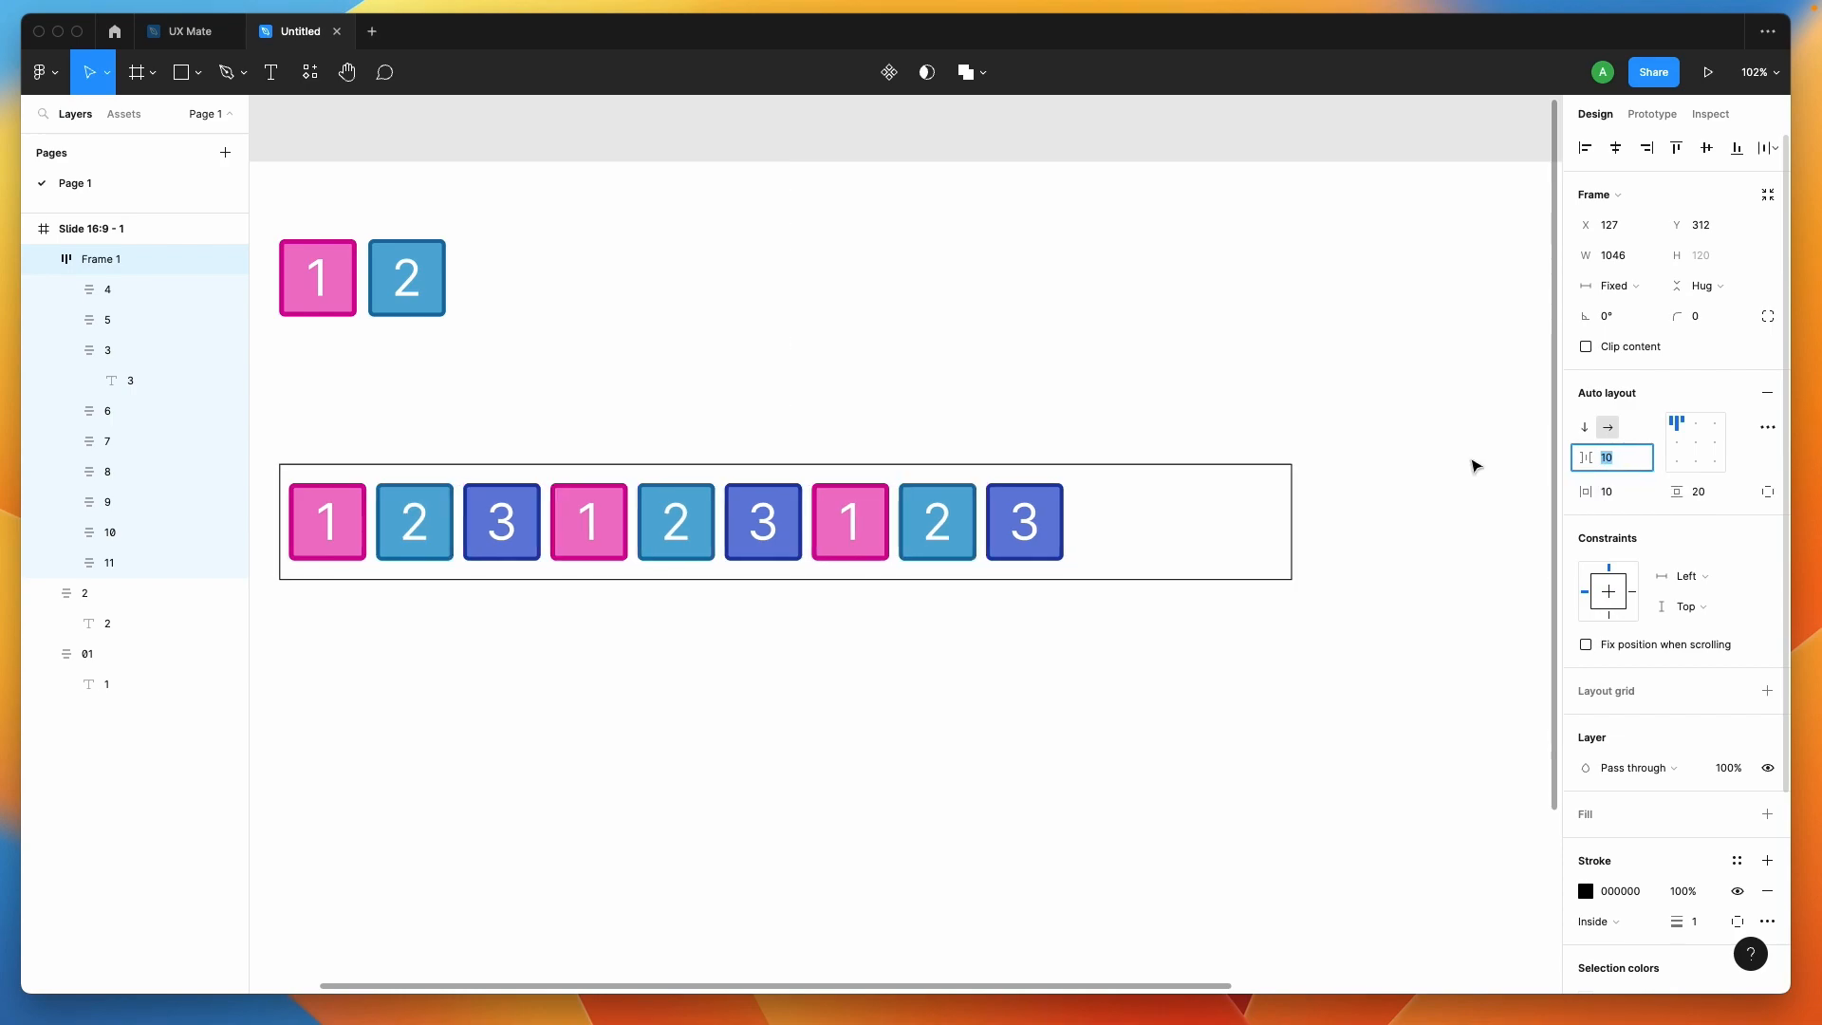
left_click(860, 699)
scroll(859, 699, "down", 2)
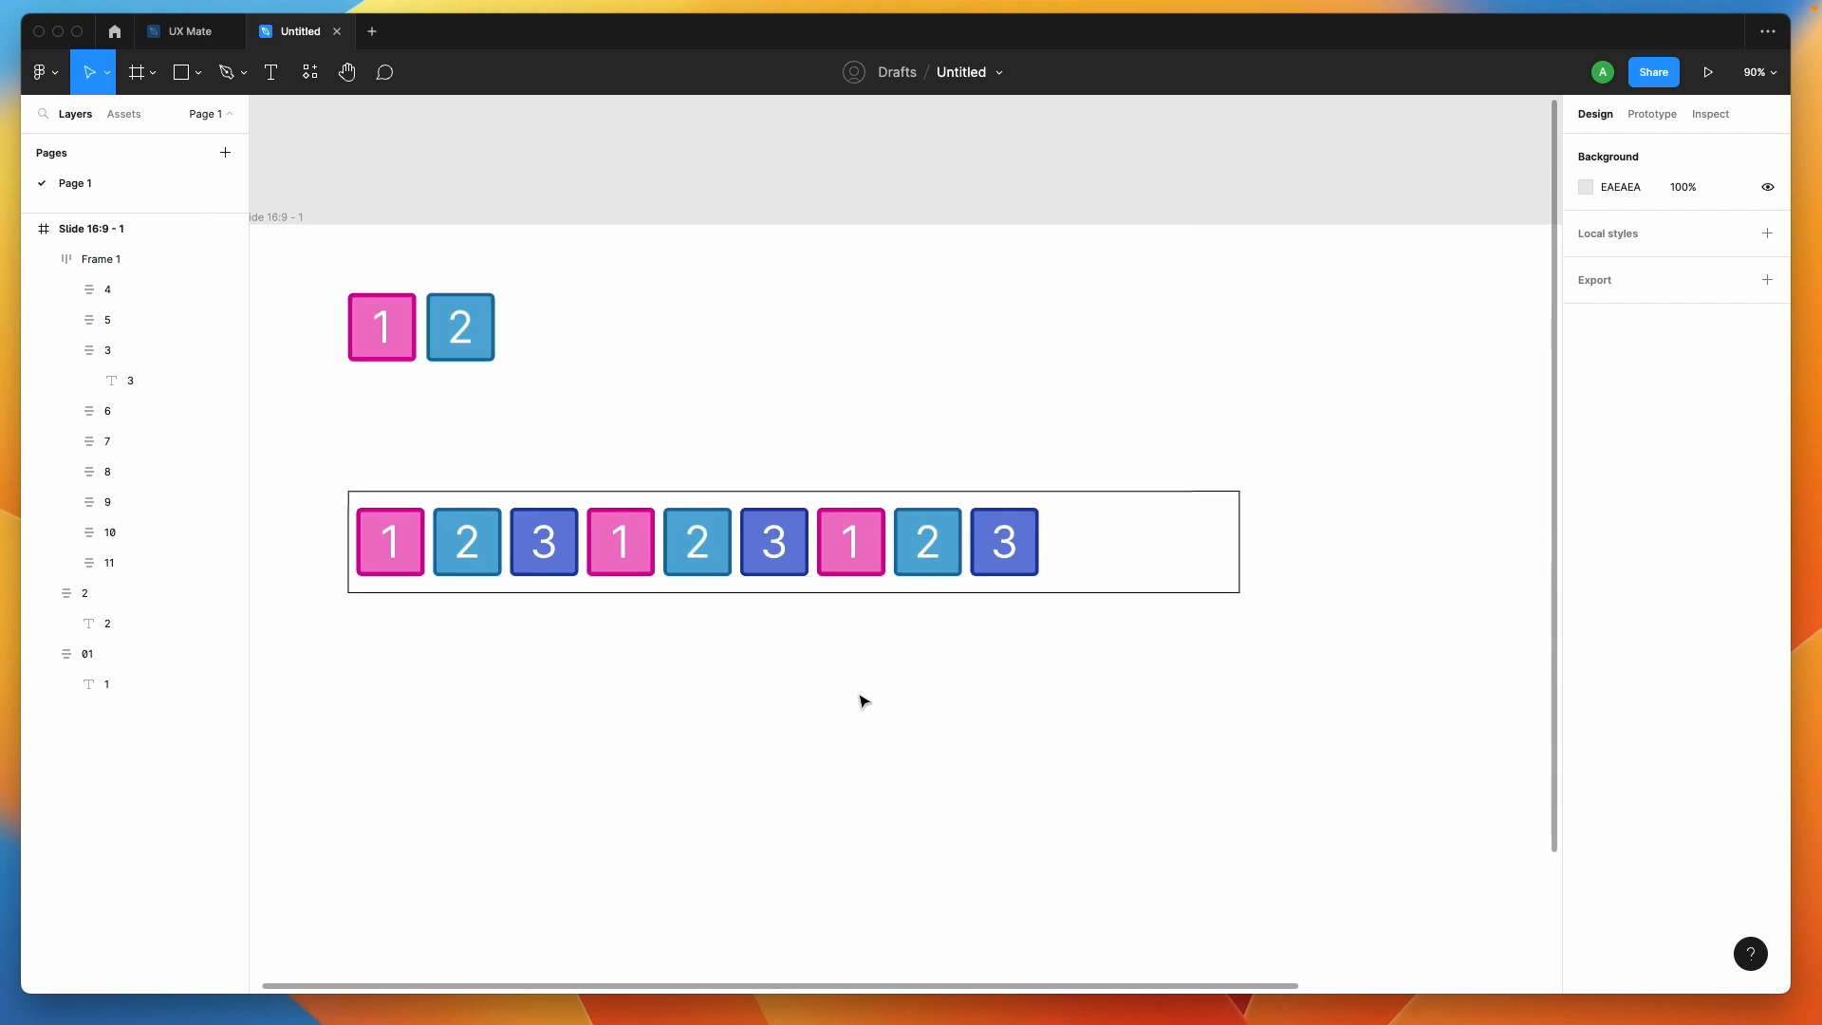
Set both the horizontal and vertical padding of the tile row's frame to 0
left_click(1079, 500)
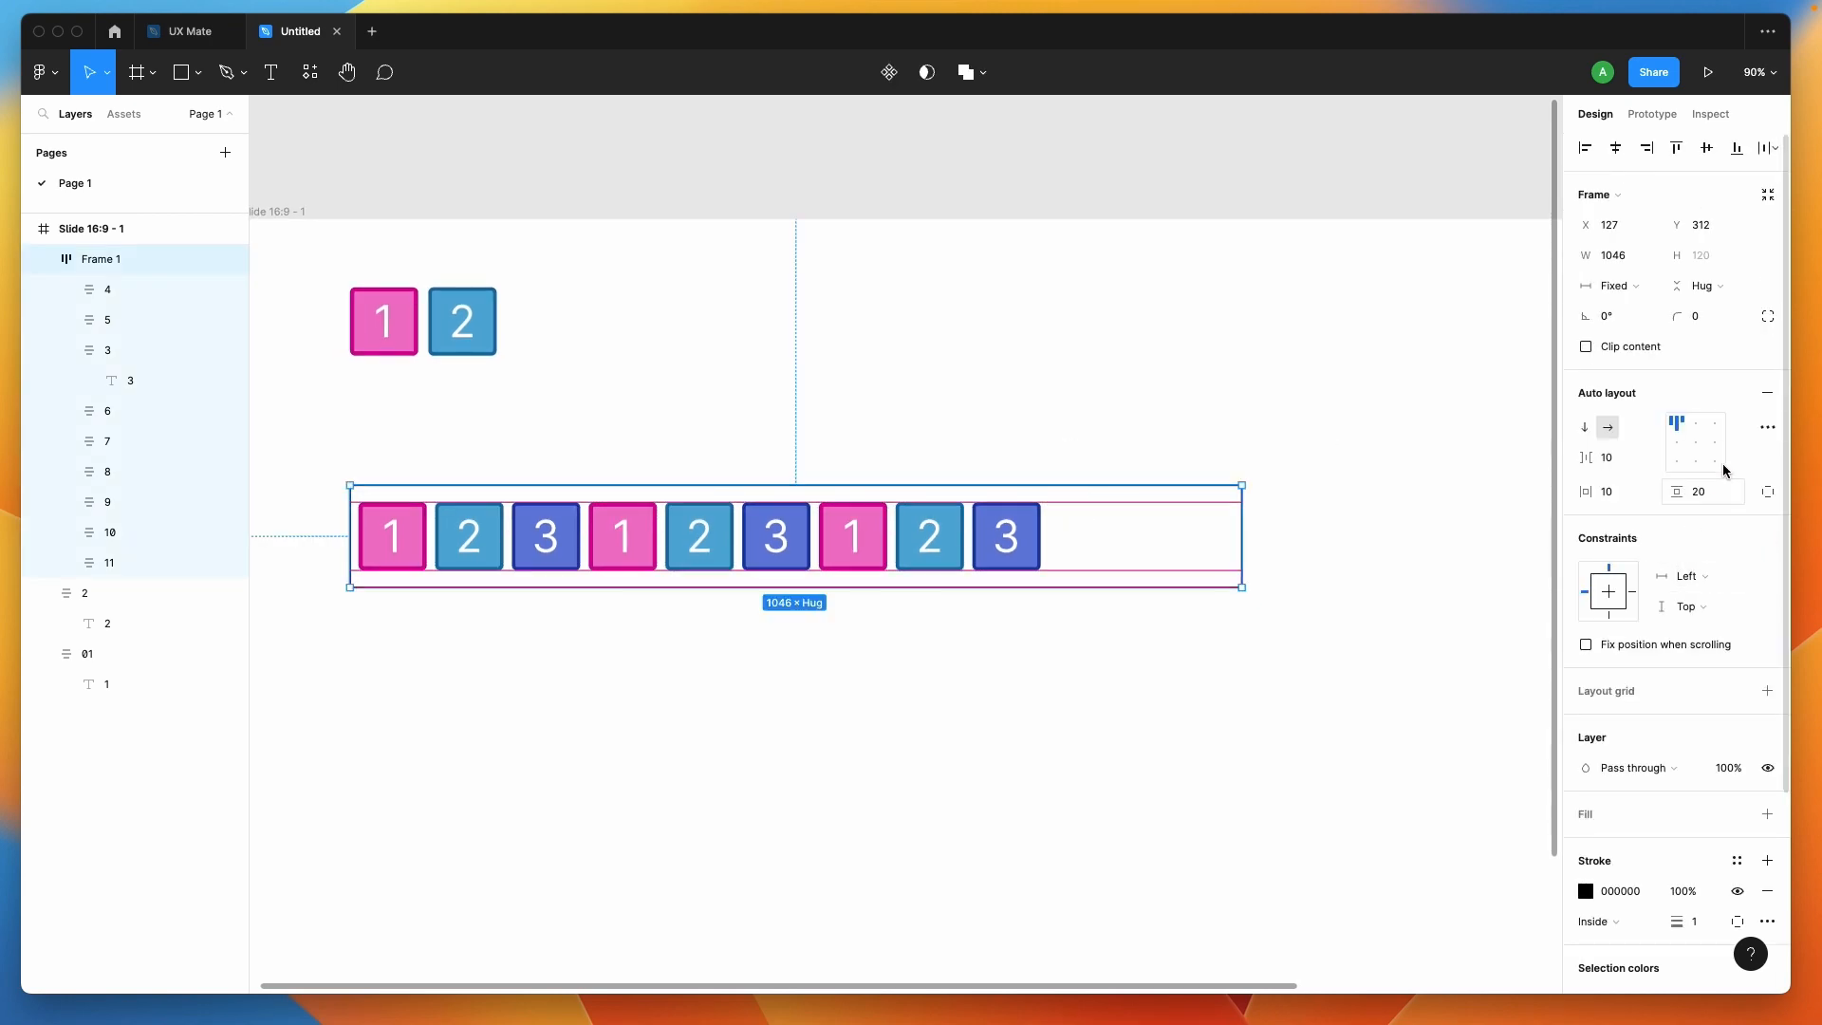
left_click(1767, 427)
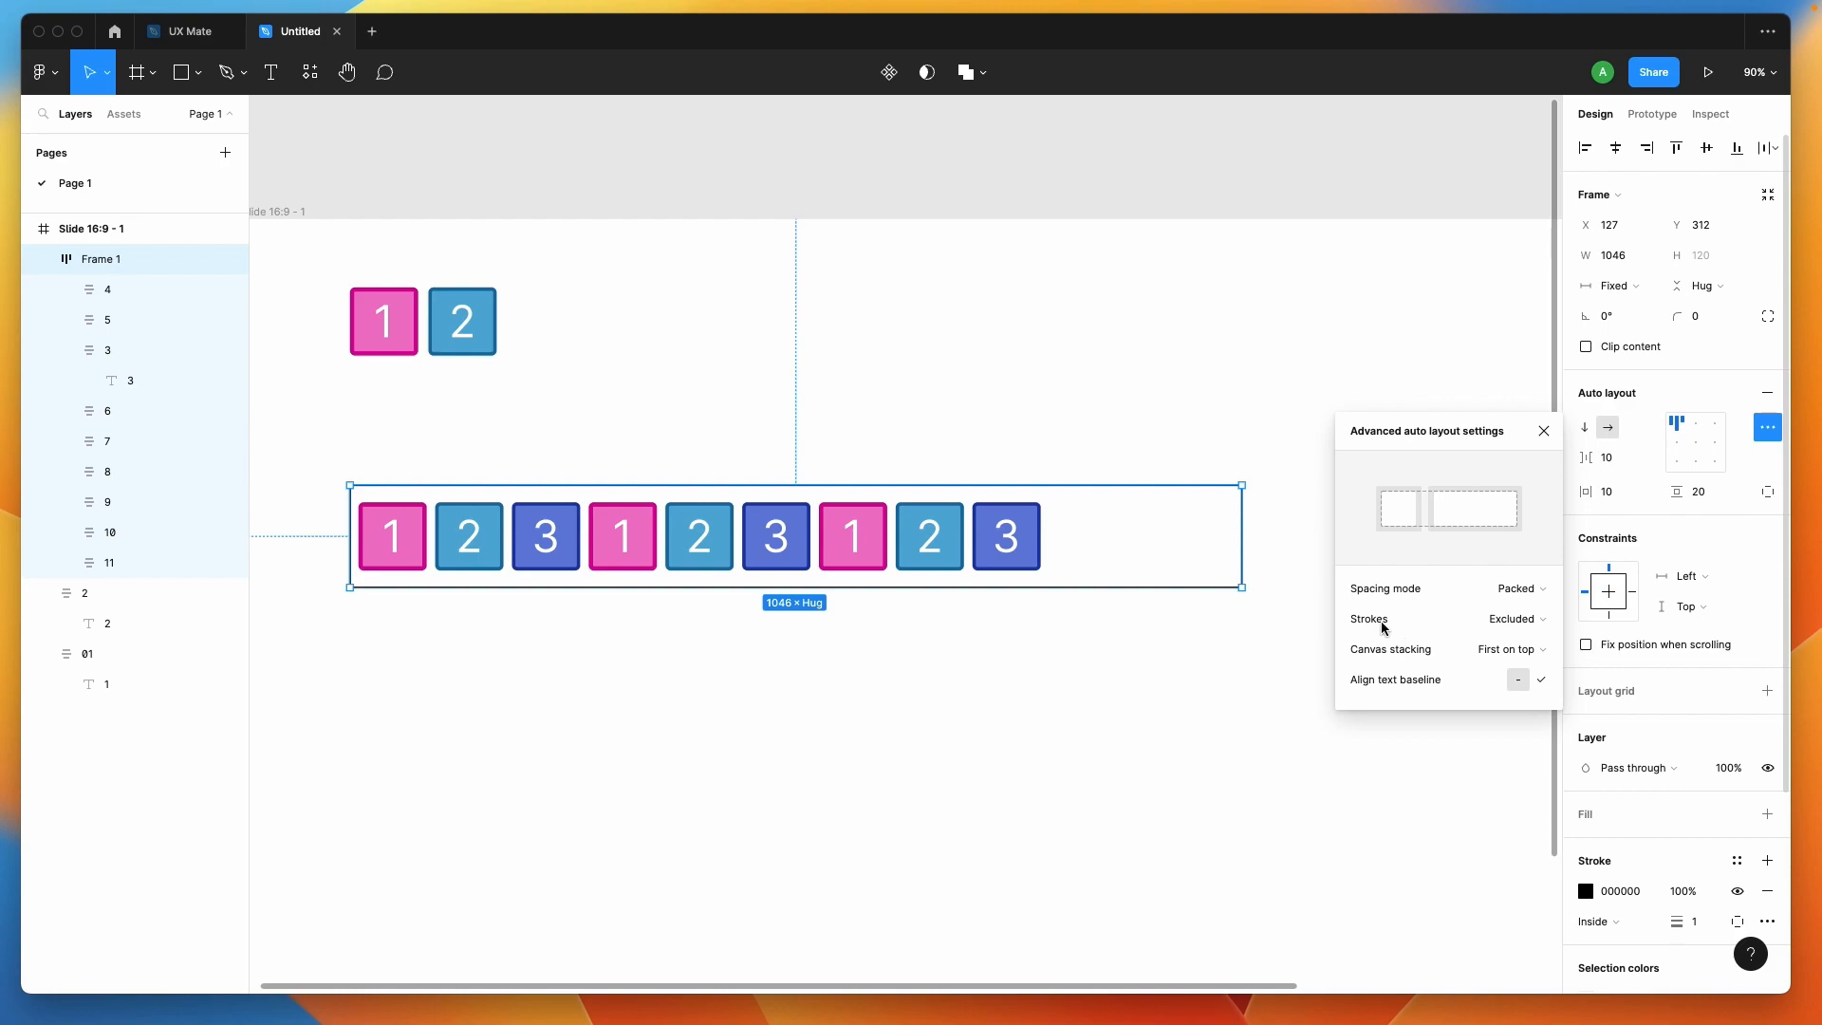
left_click(1147, 554)
left_click(1184, 560)
left_click(1638, 492)
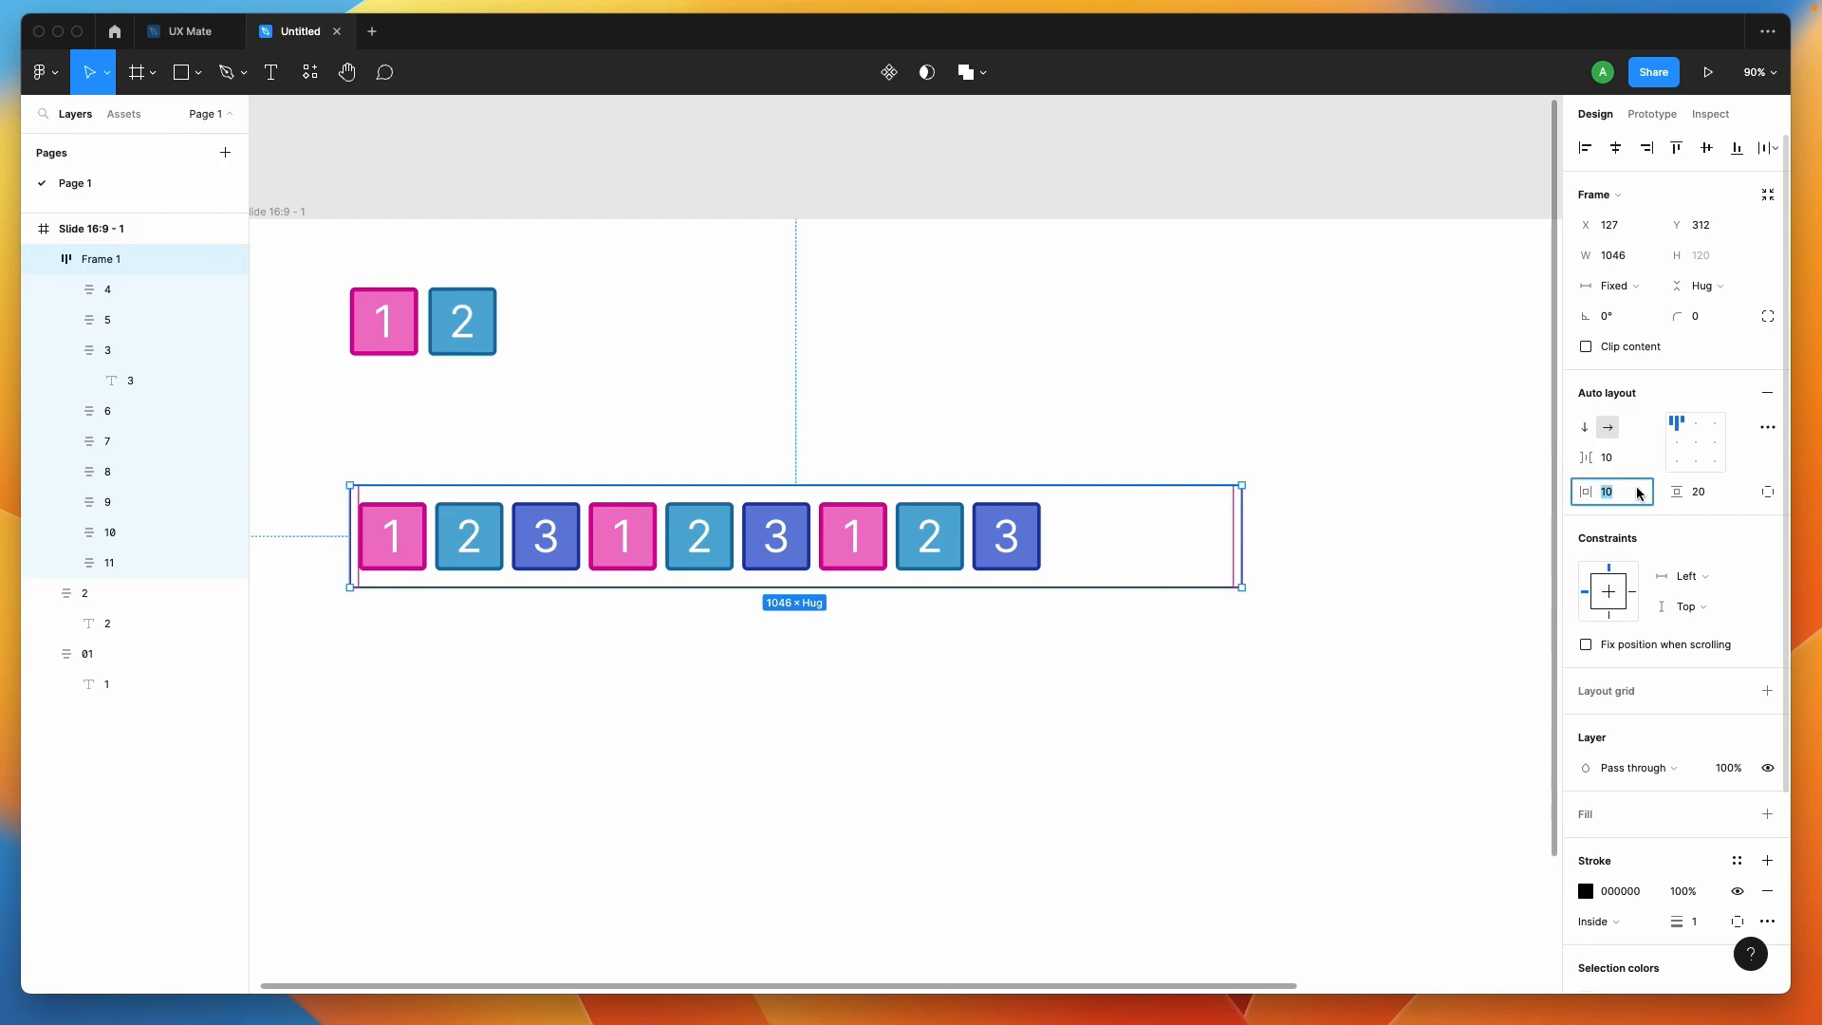
type("0")
key("Tab")
type("0")
key("Return")
left_click(595, 631)
Change the stroke position of the first pink tile 1 in the row from Inside to Outside
scroll(423, 565, "up", 10)
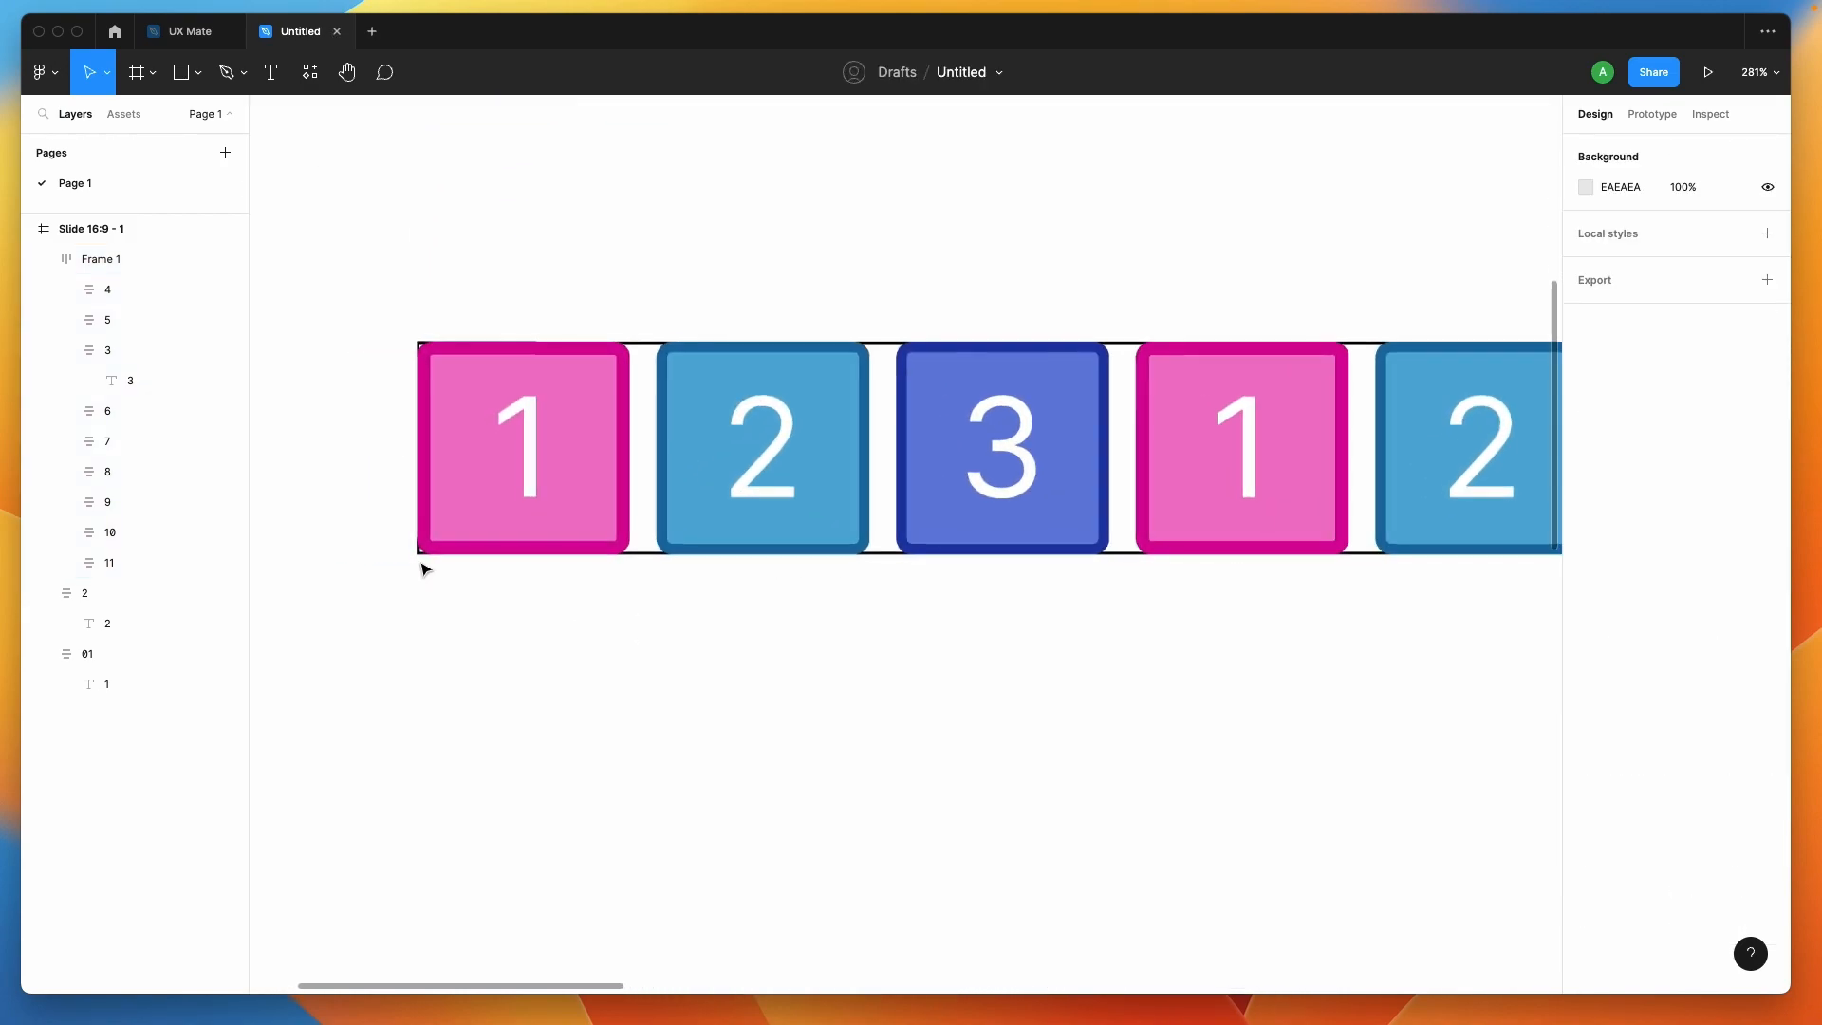
left_click(636, 343)
scroll(390, 390, "up", 5)
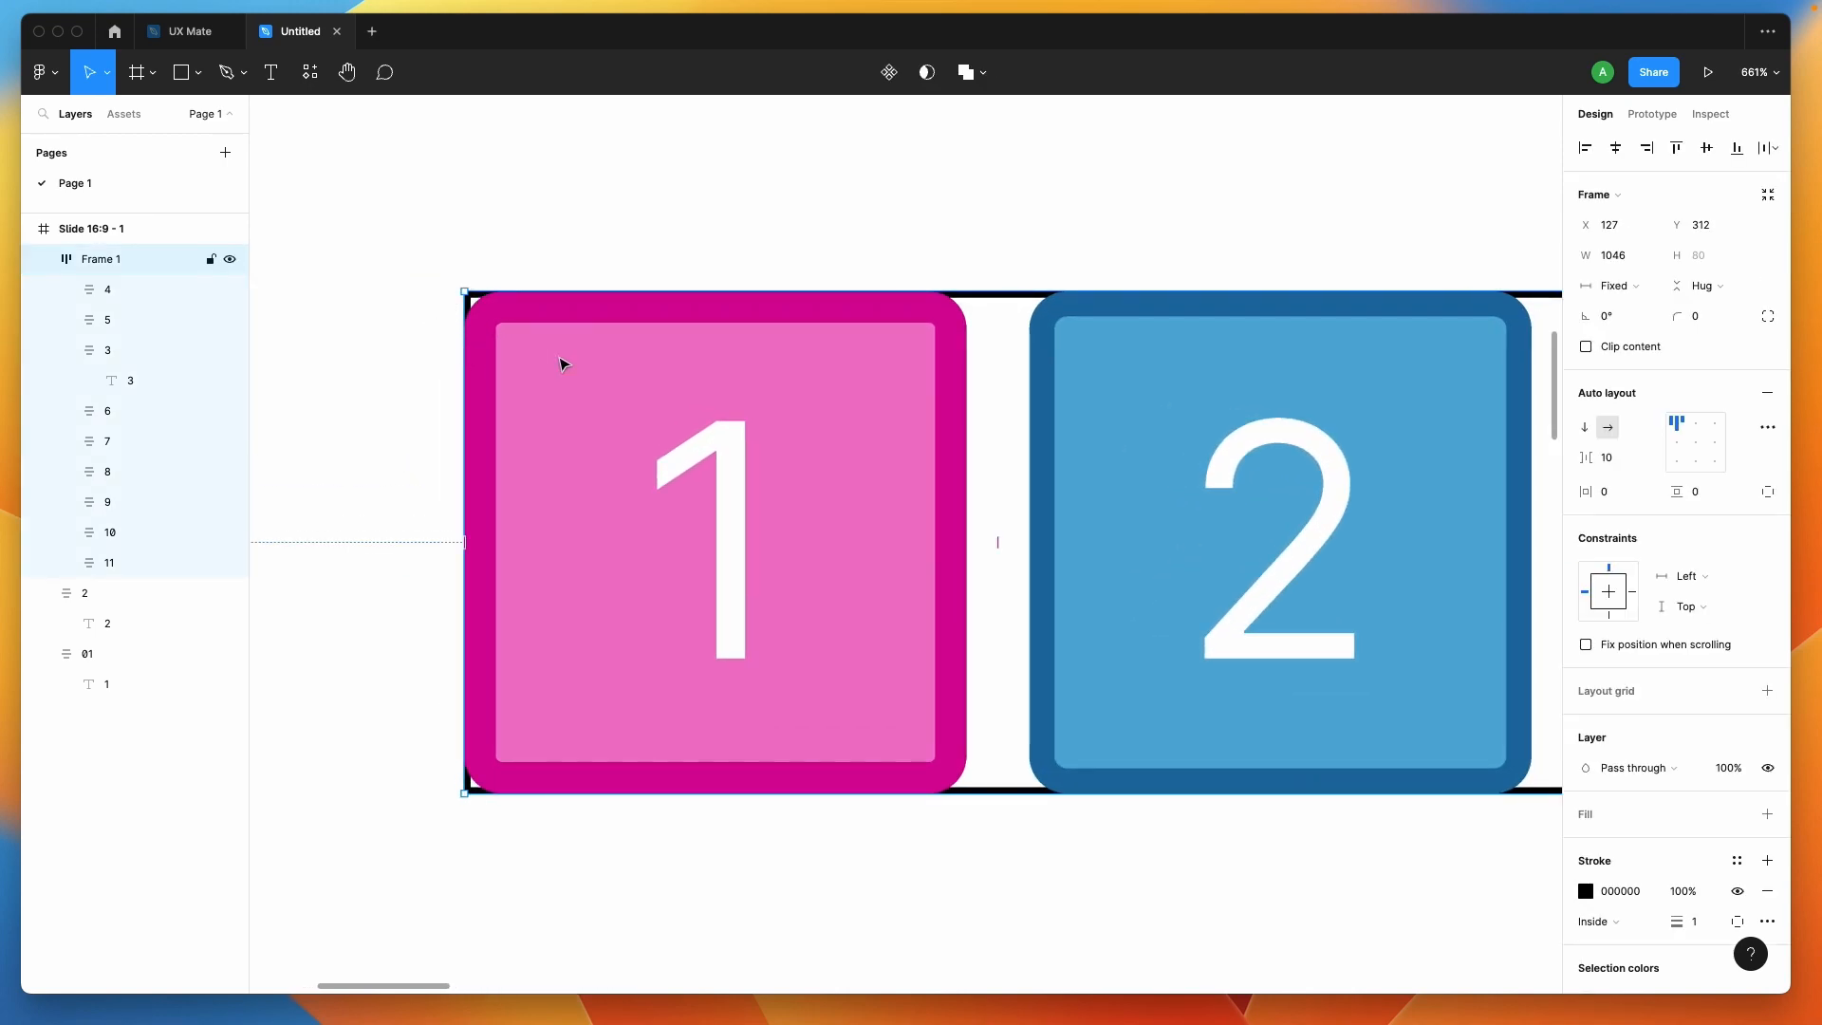
left_click(561, 359)
key("Escape")
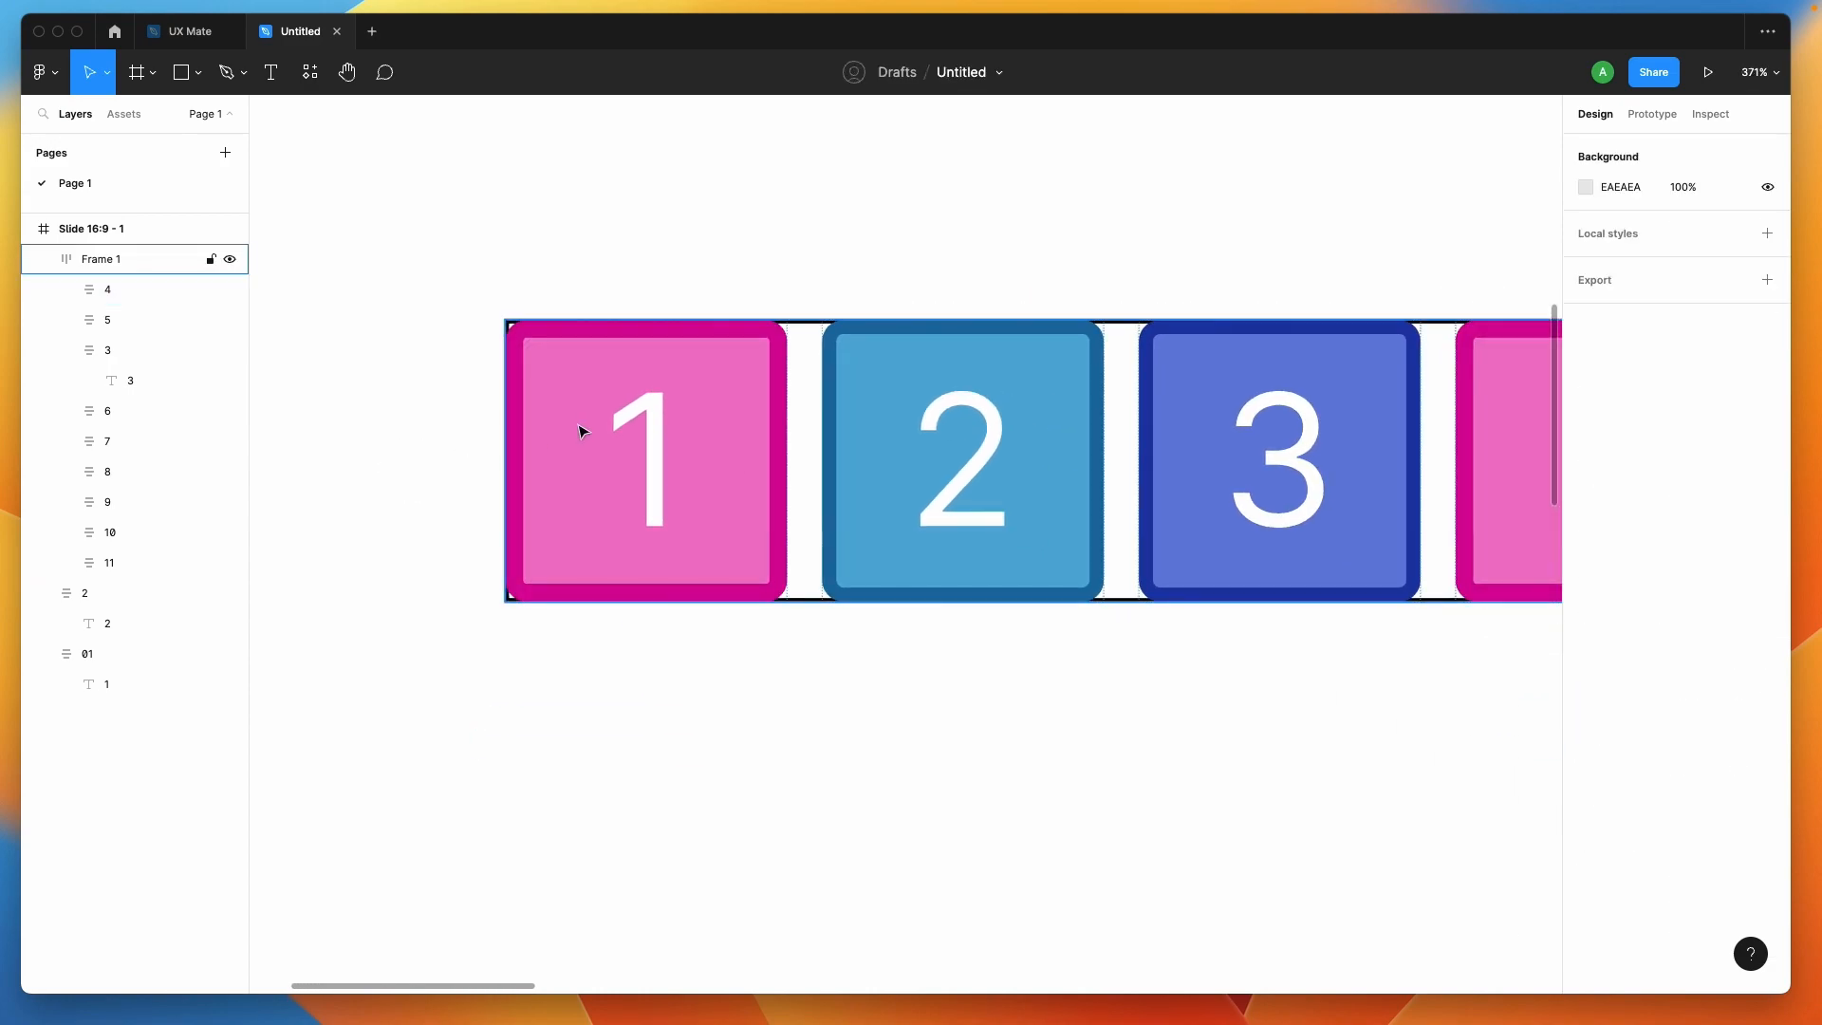
left_click(590, 429, "super")
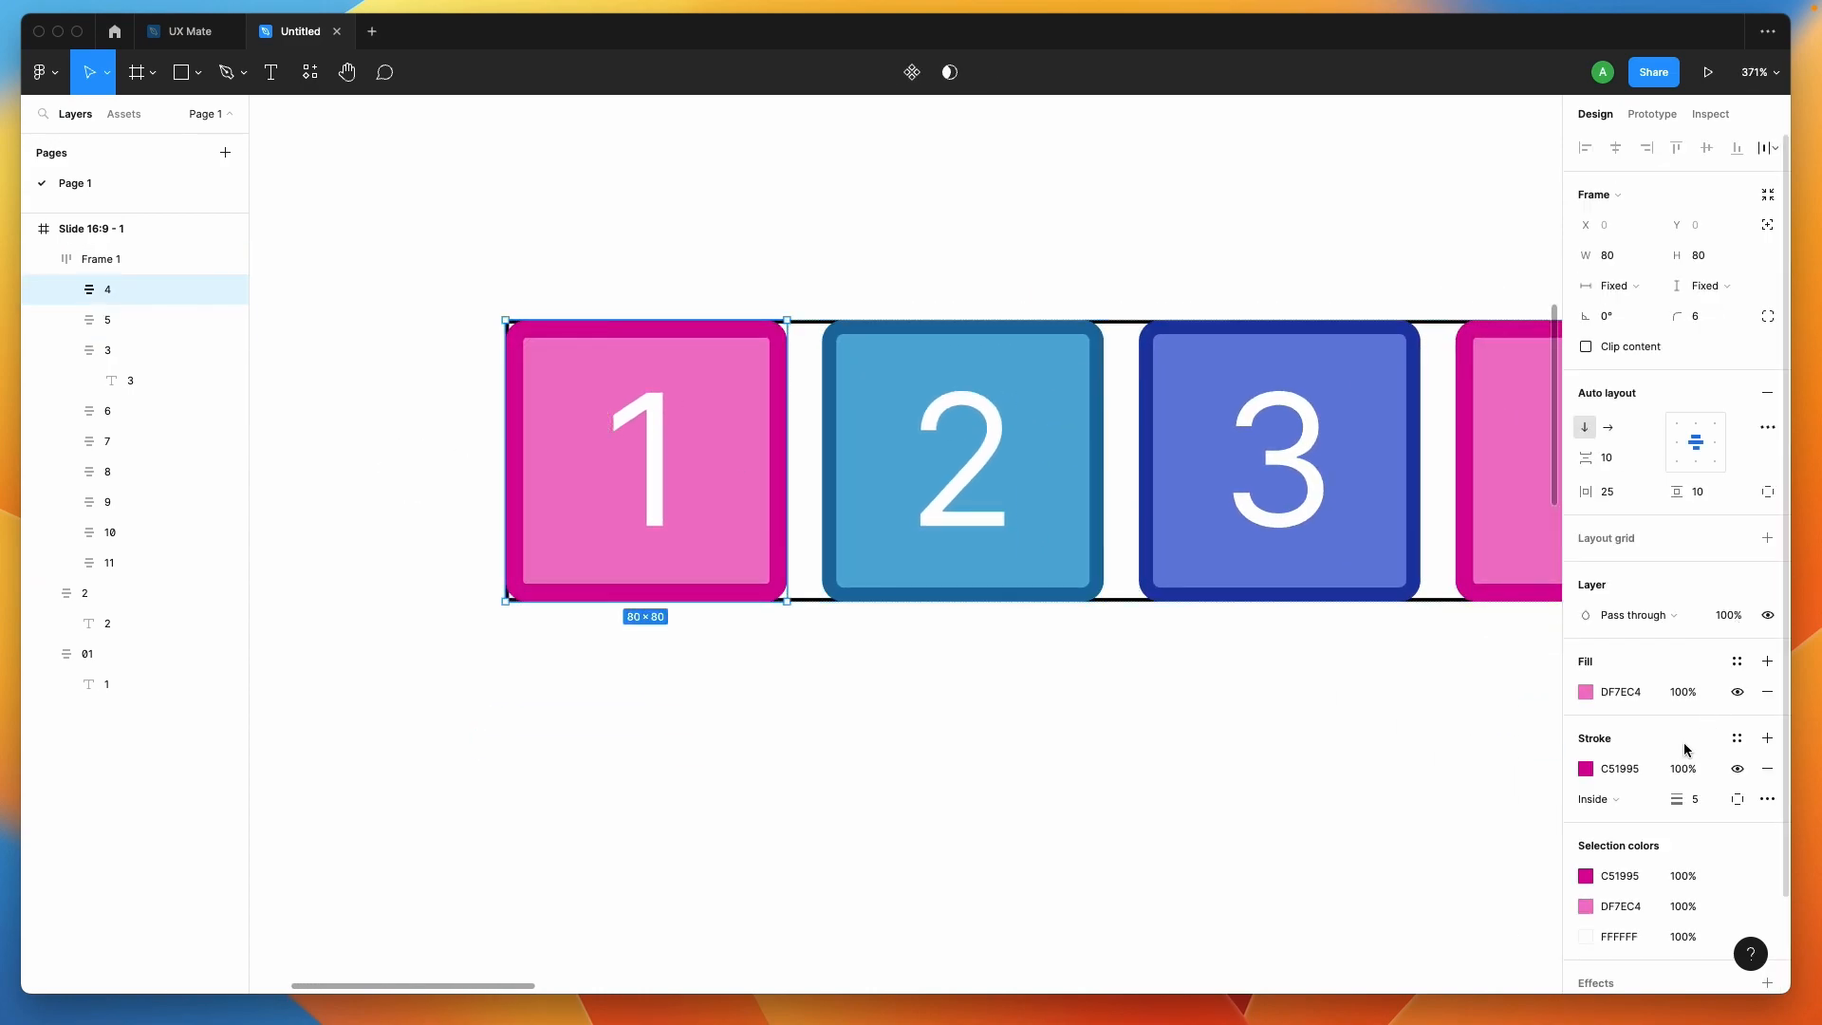
left_click(1613, 799)
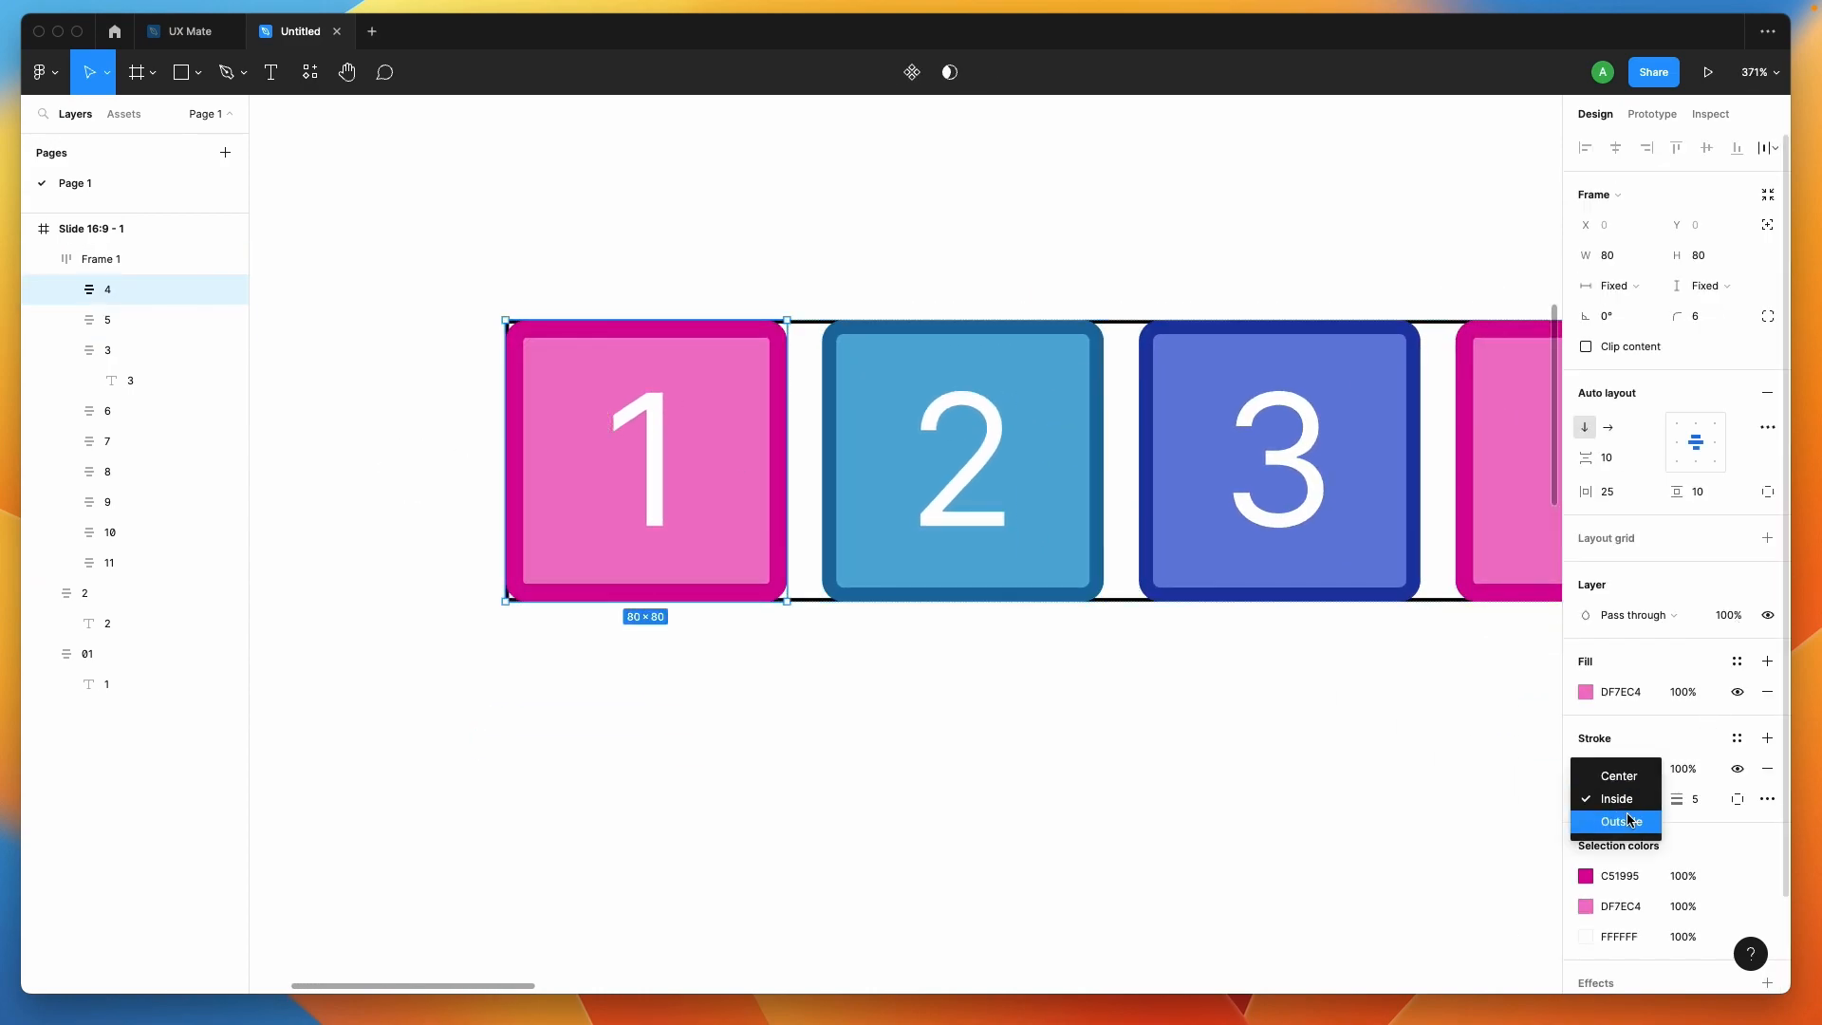
left_click(1621, 822)
Set the strokes of the first tiles 2 and 3 in the row to Outside as well
left_click(903, 484)
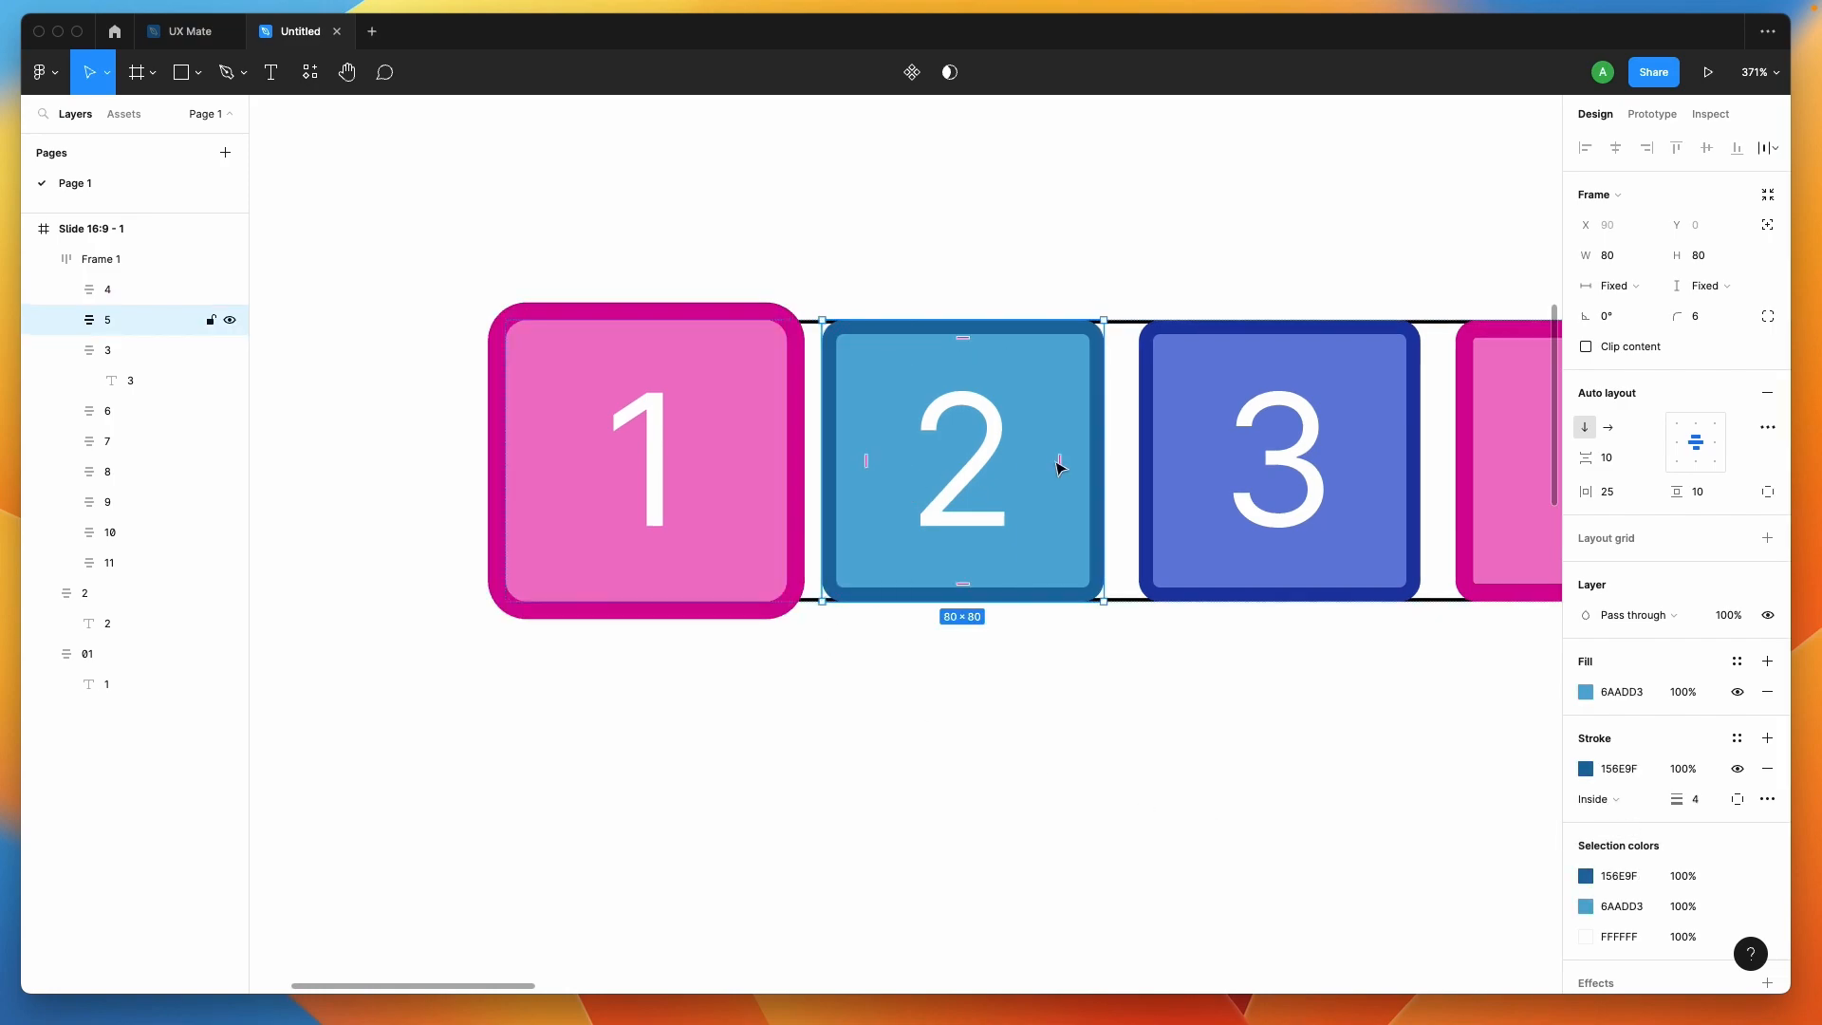
left_click(1313, 480, "shift")
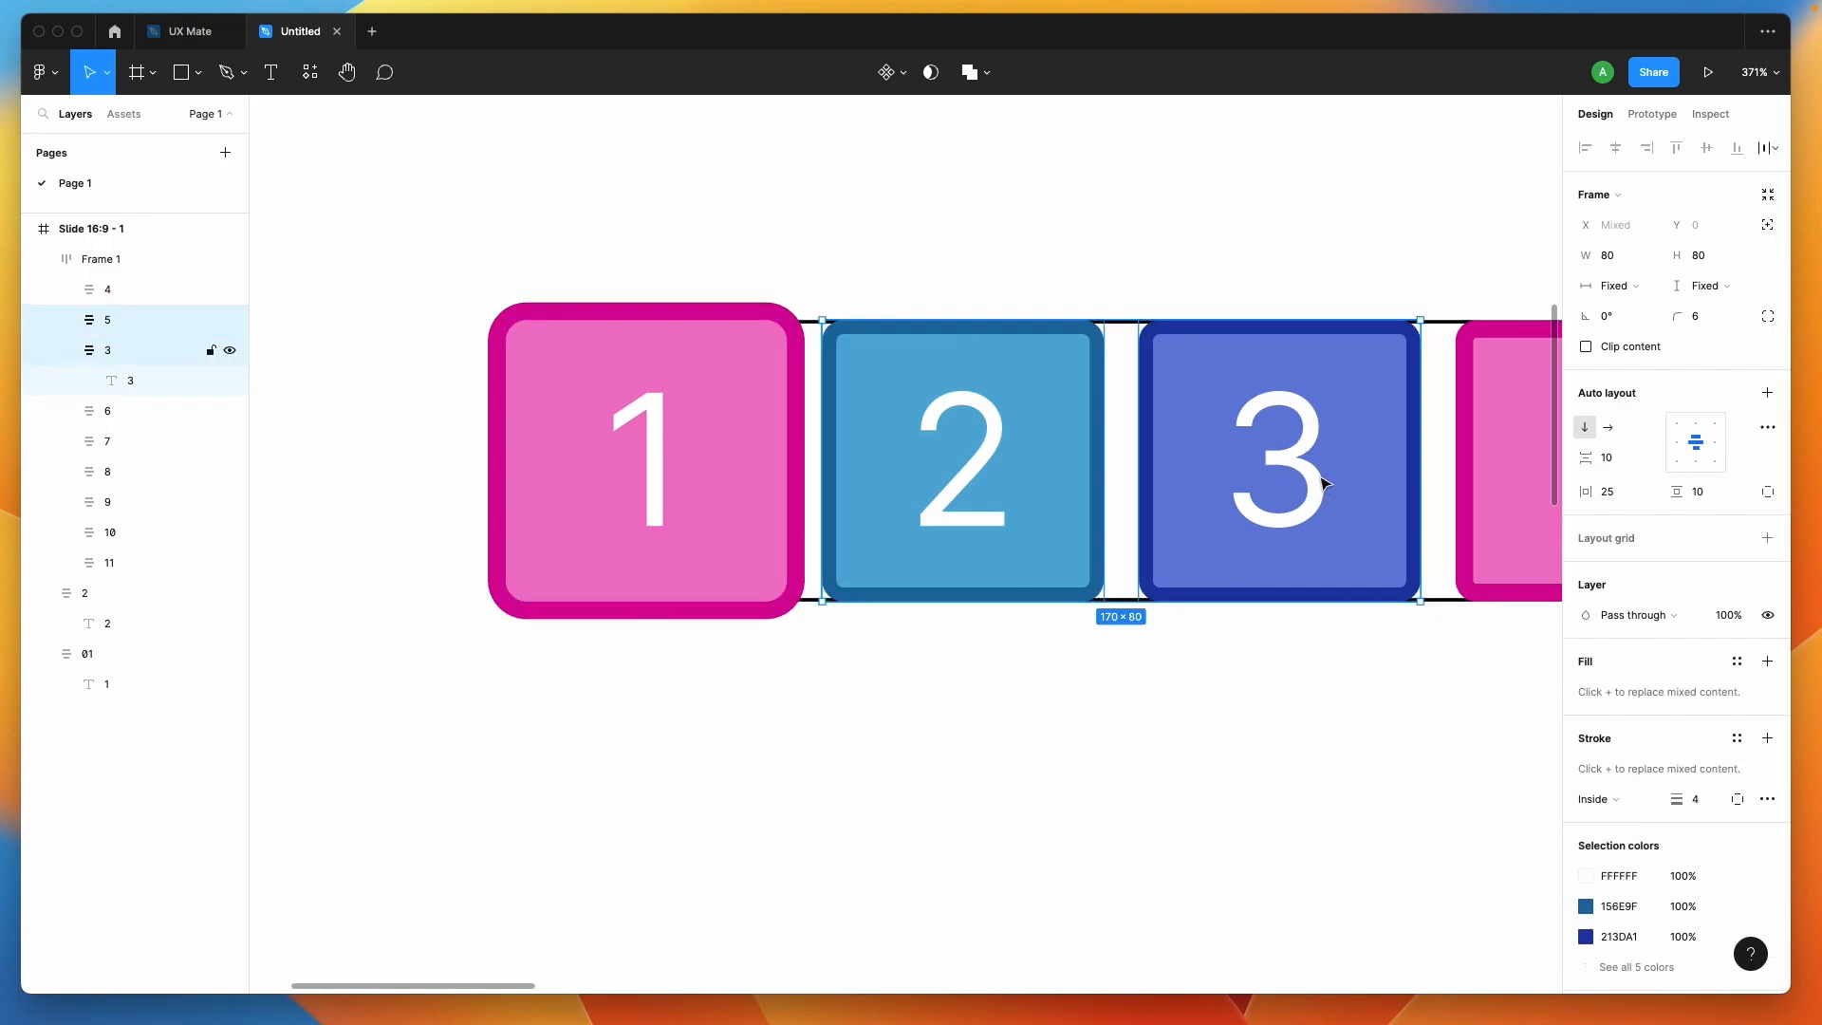
left_click(1600, 799)
left_click(1620, 823)
left_click(1152, 815)
Delete the last six tiles in the row, keeping only the first tiles 1, 2 and 3
scroll(1148, 814, "down", 3)
scroll(1073, 787, "right", 1)
scroll(826, 566, "up", 4)
scroll(881, 370, "up", 3)
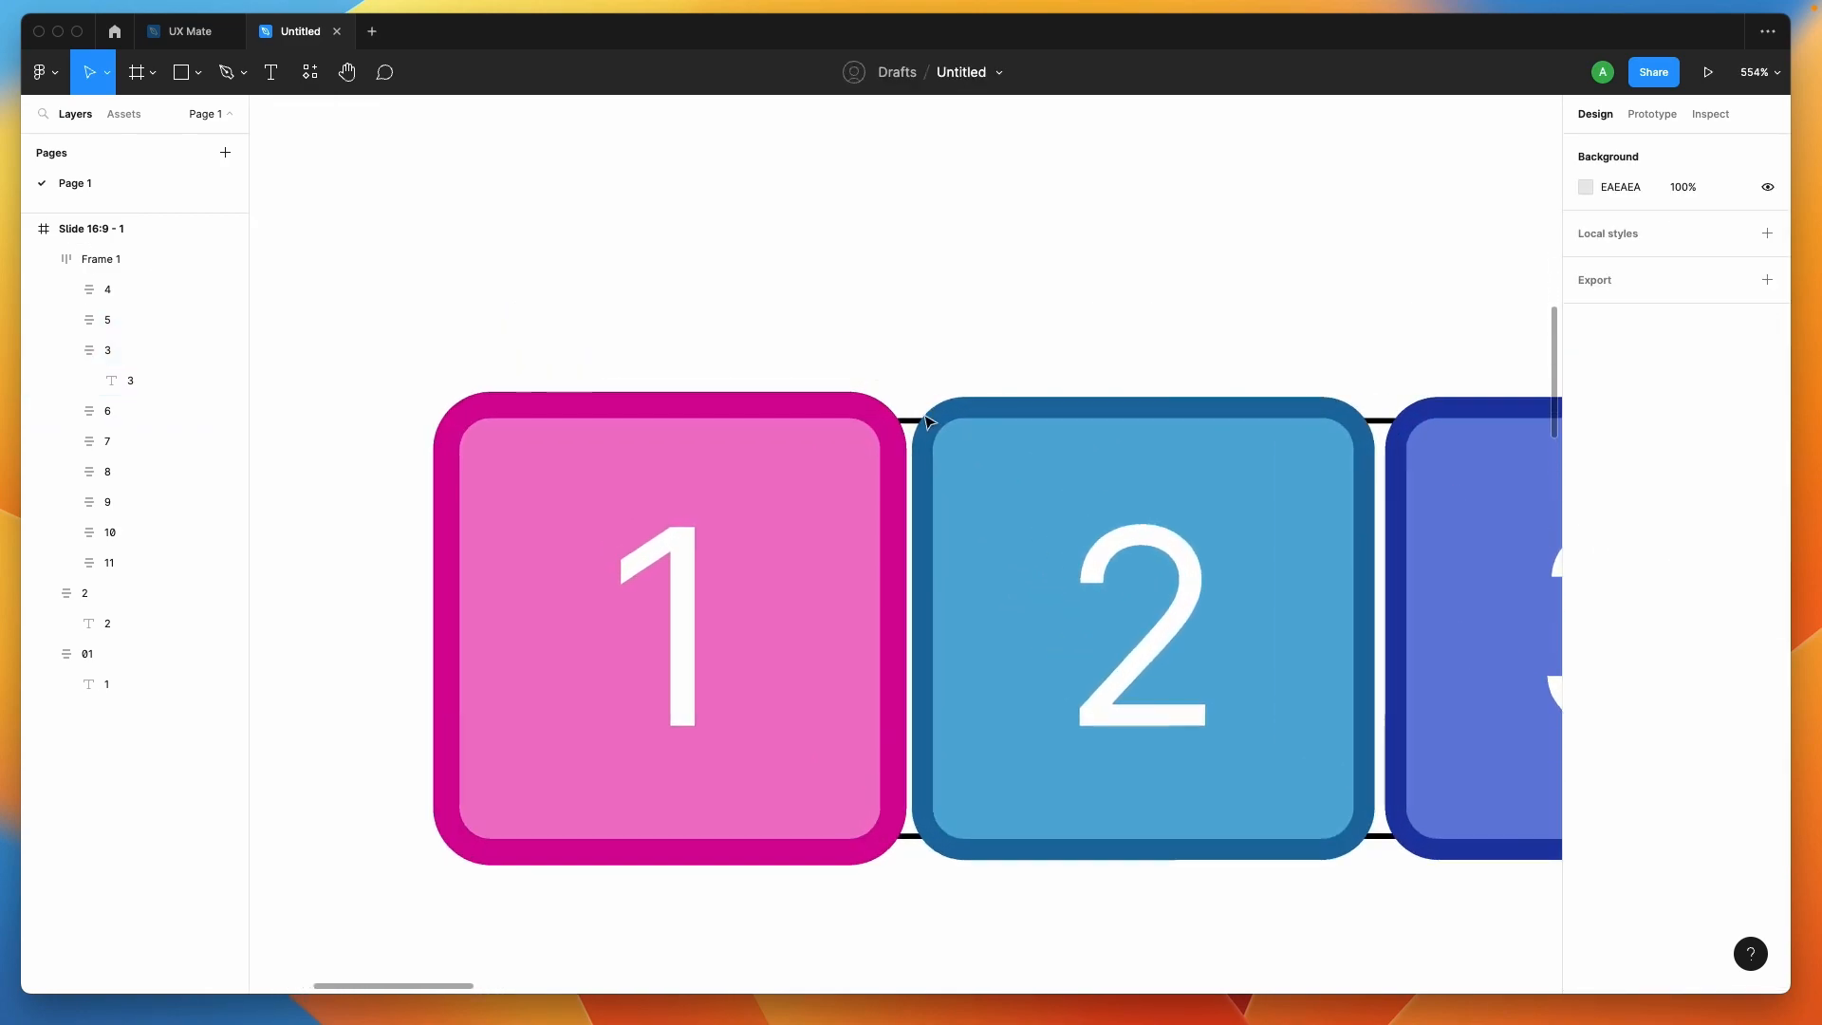
scroll(901, 470, "right", 5)
scroll(900, 474, "right", 3)
scroll(765, 797, "down", 10)
left_click(753, 745)
left_click(752, 744)
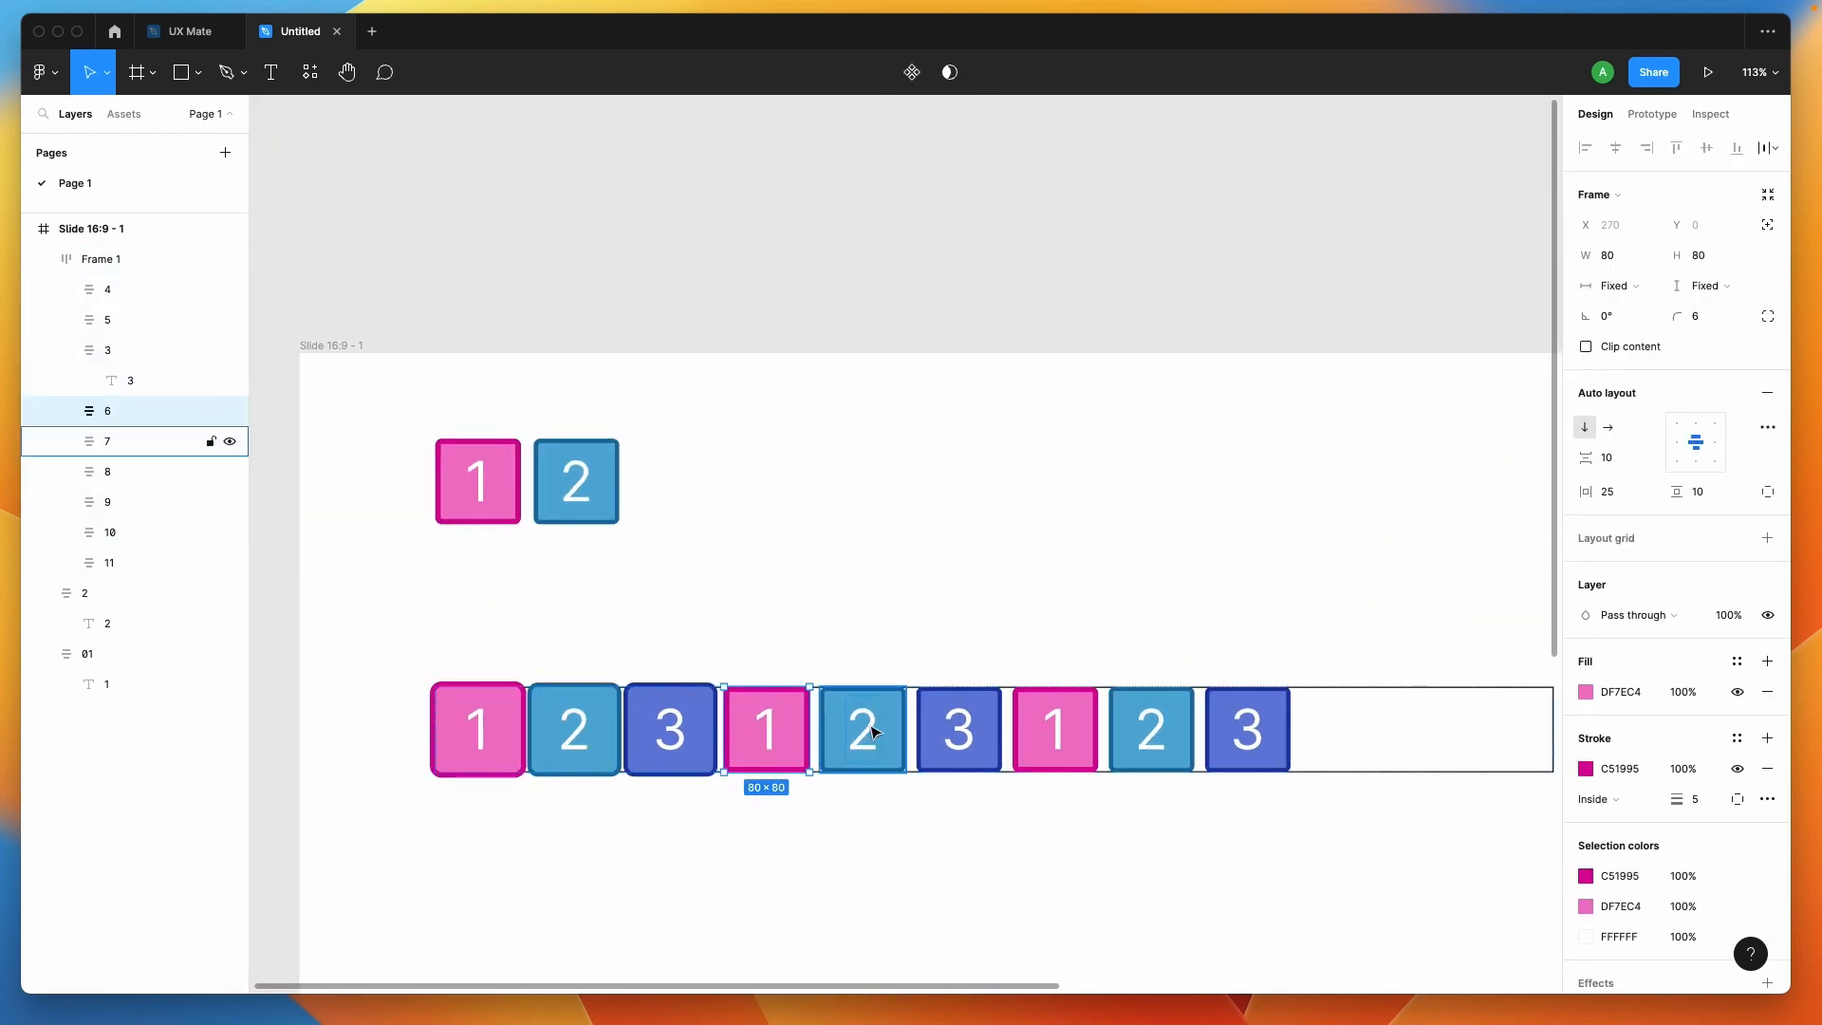
left_click(862, 736, "shift")
left_click(958, 735, "shift")
left_click(1055, 735, "shift")
left_click(1148, 759, "shift")
left_click(1251, 758, "shift")
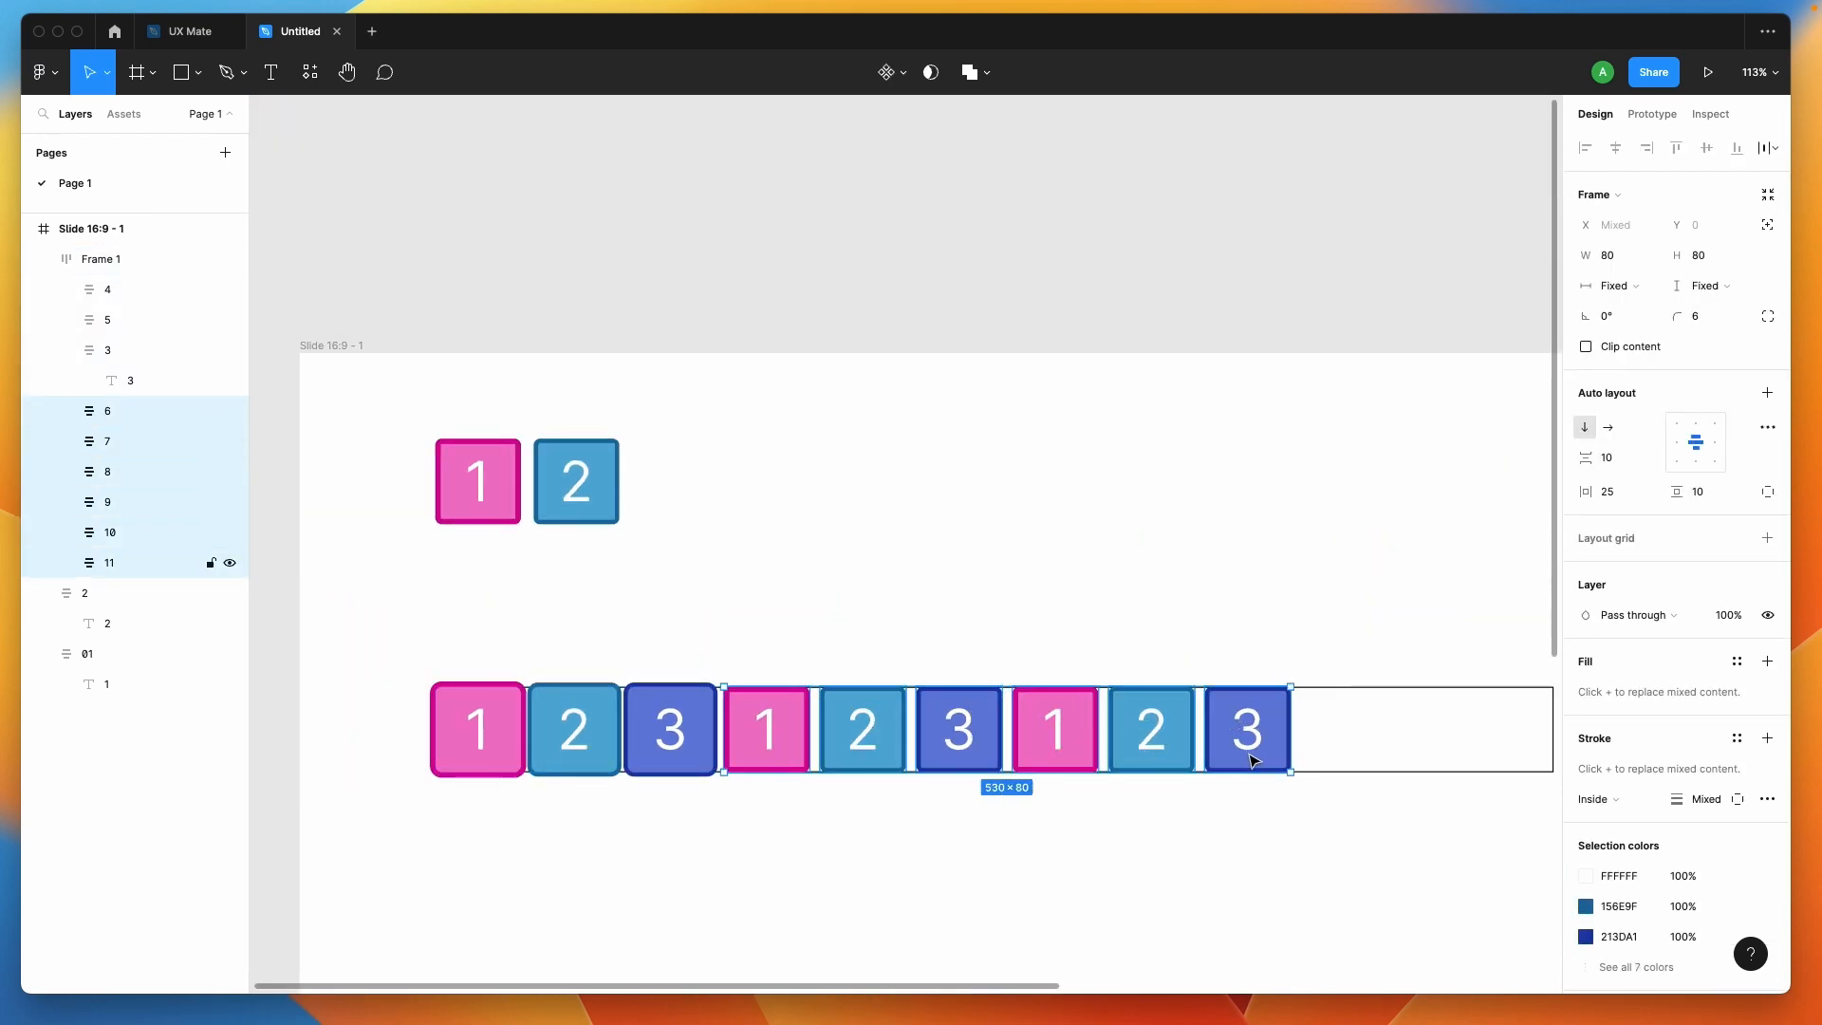
key("Delete")
Select the tile row's frame and examine its upper edge against tile 3's outside stroke
scroll(732, 728, "up", 5)
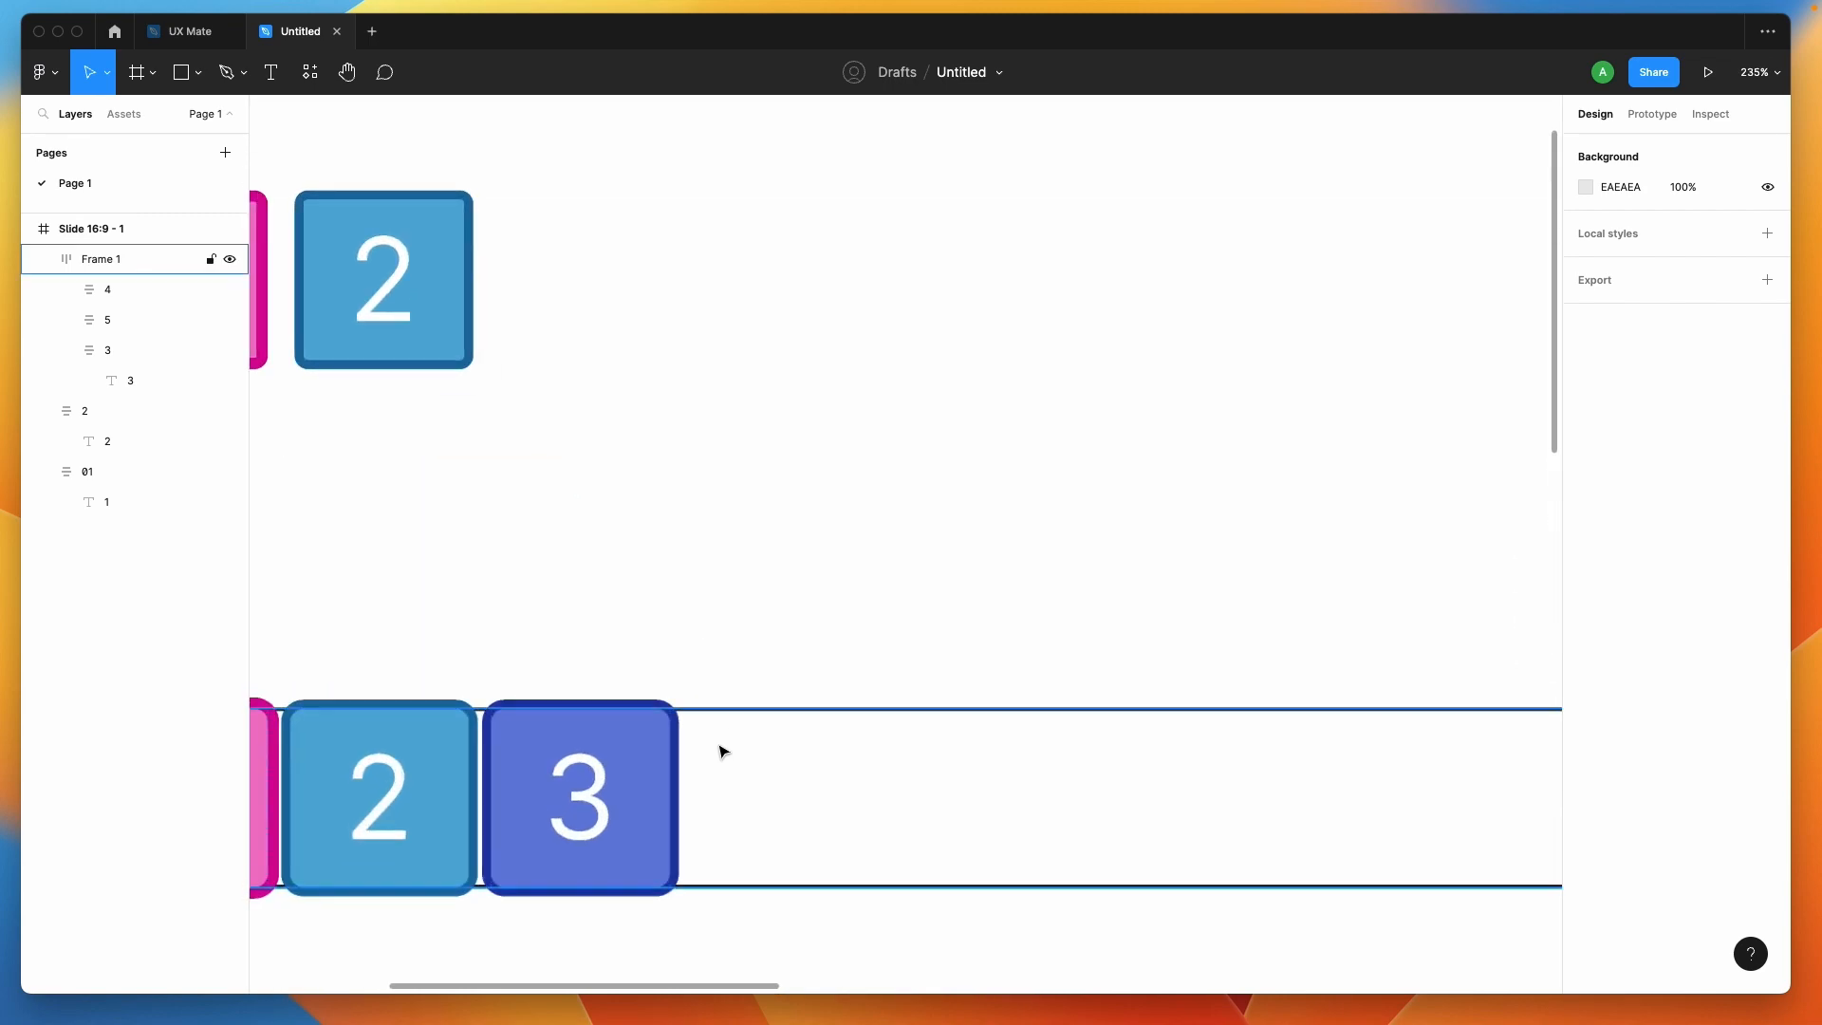
left_click_drag(780, 515, 814, 710)
scroll(813, 711, "up", 6)
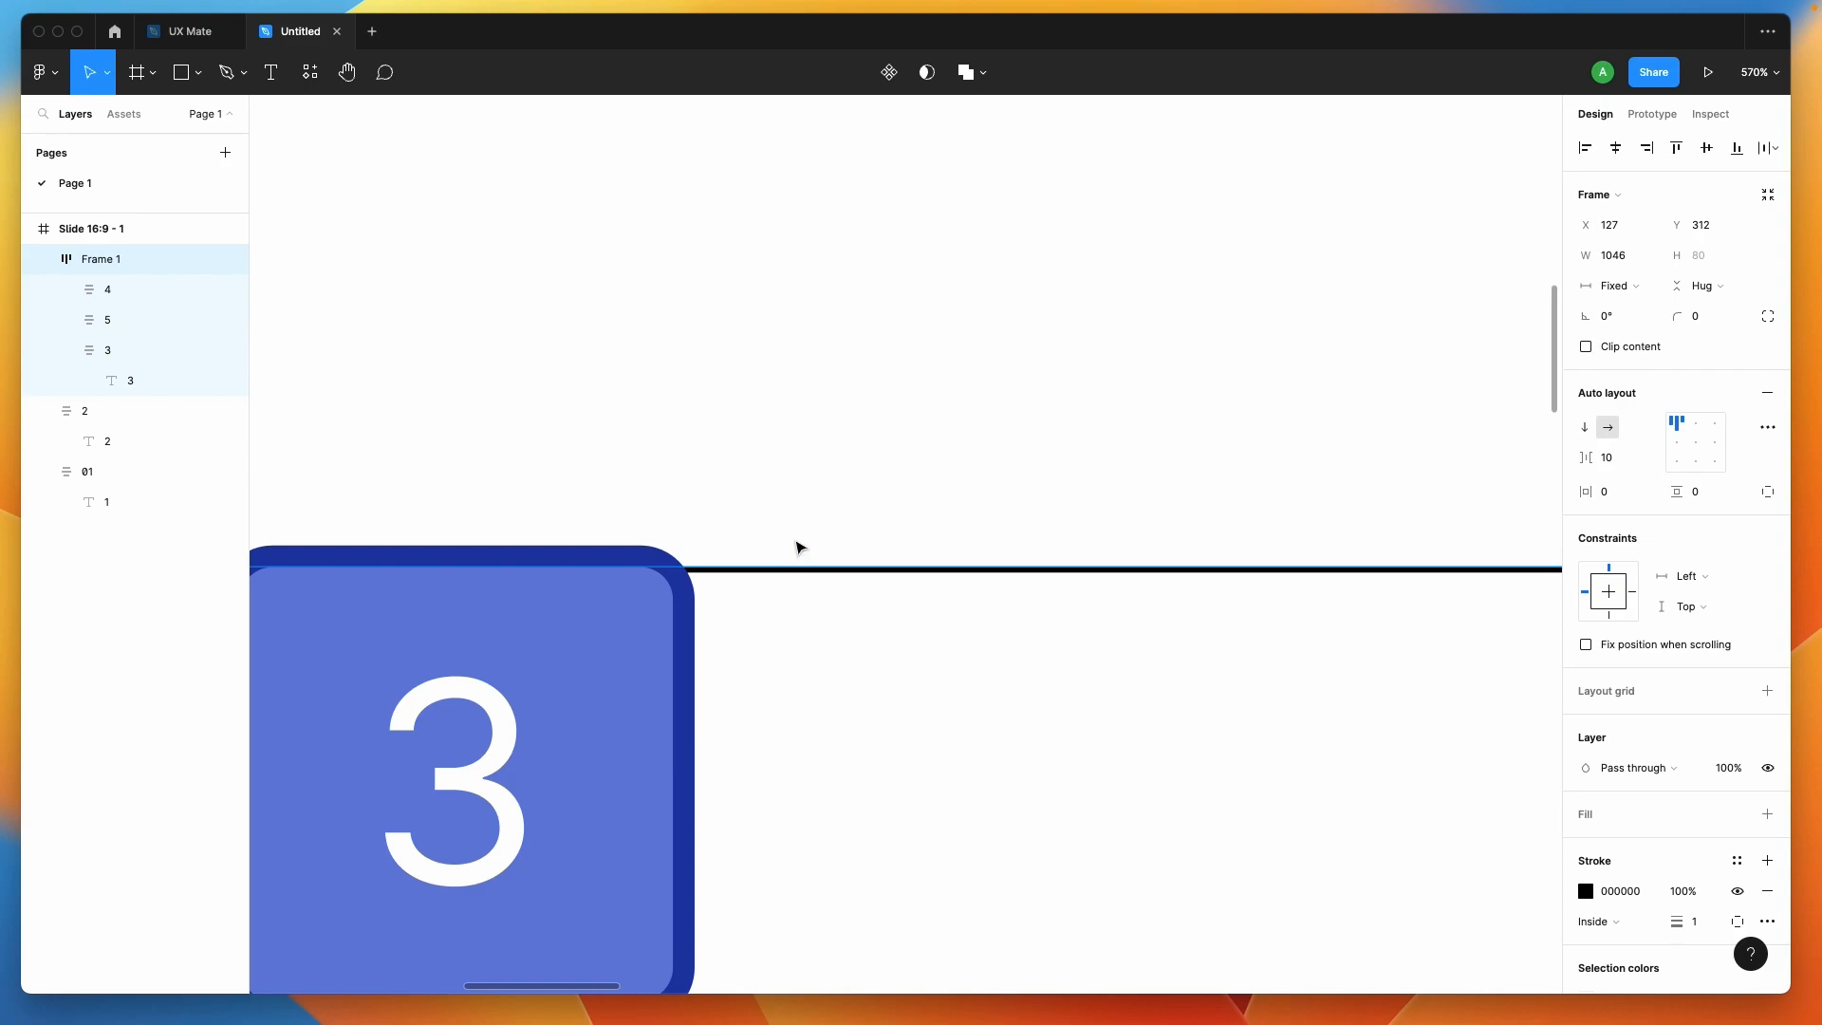
left_click_drag(770, 510, 838, 626)
scroll(703, 685, "down", 3)
scroll(703, 687, "down", 1)
scroll(911, 636, "down", 1)
scroll(914, 640, "down", 3)
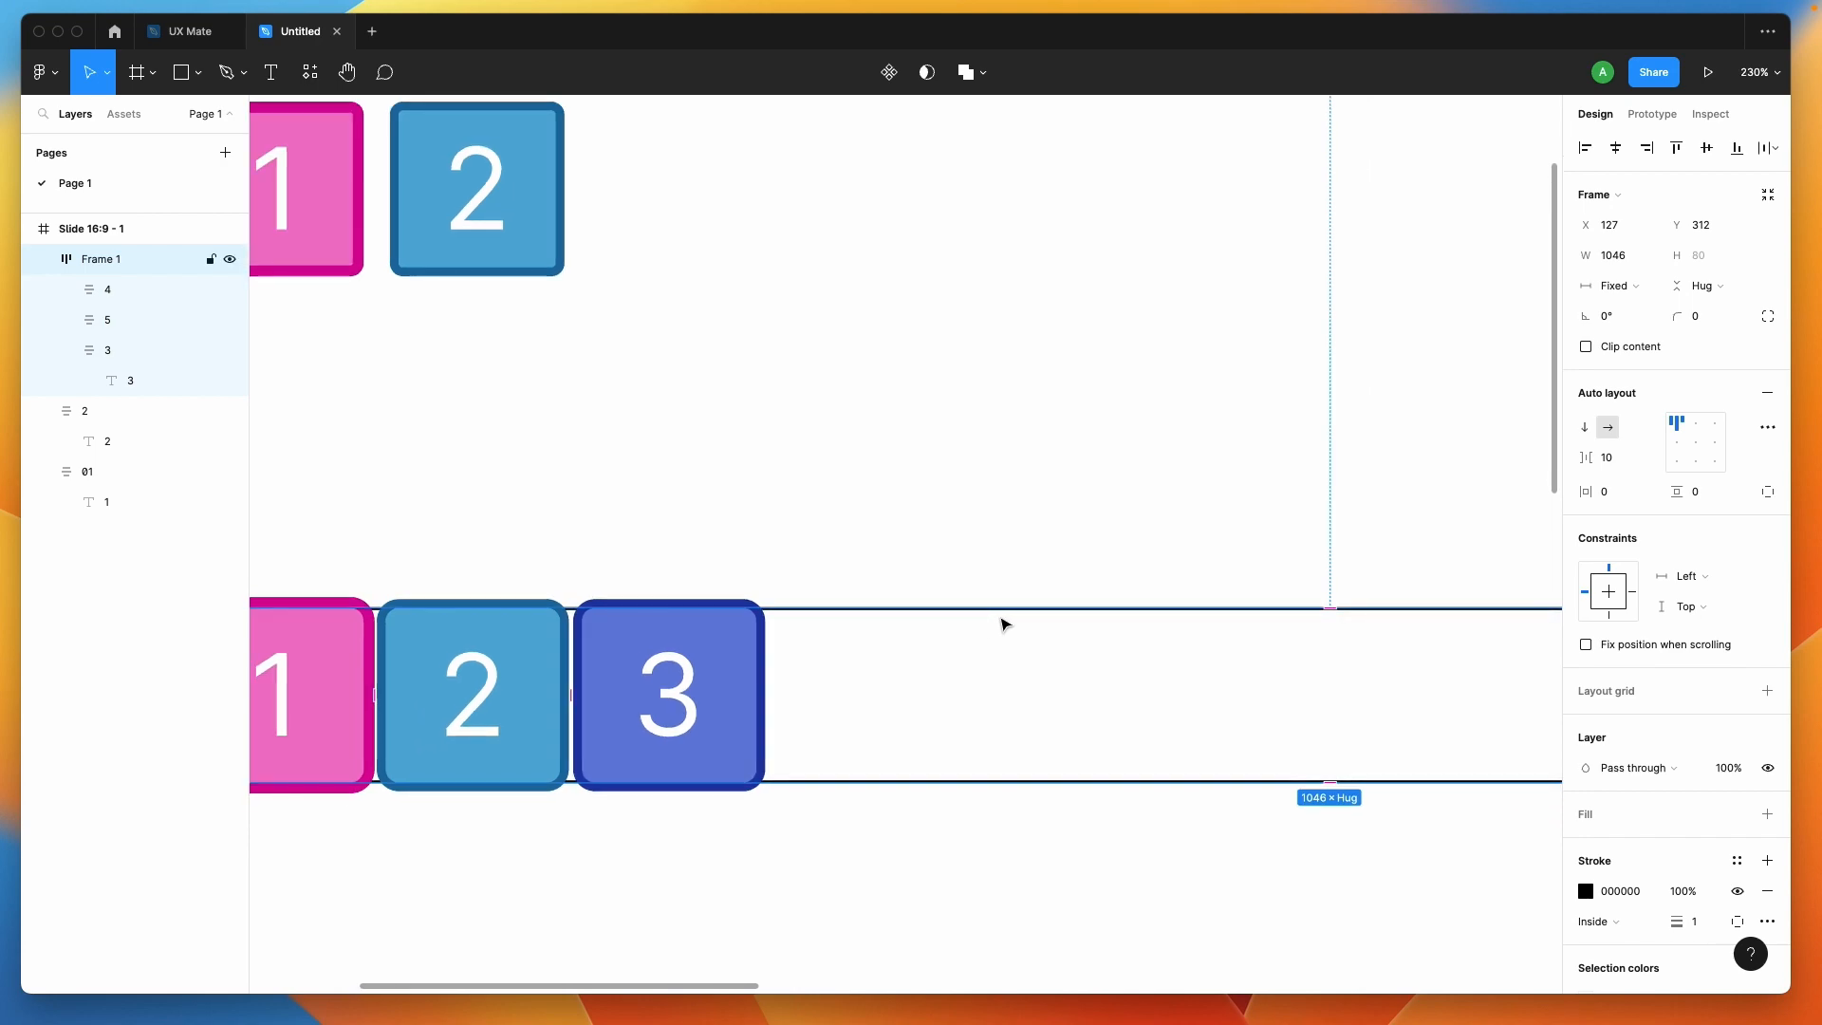
Set the tile row frame's strokes to Included in layout in the advanced auto layout settings
left_click(1772, 428)
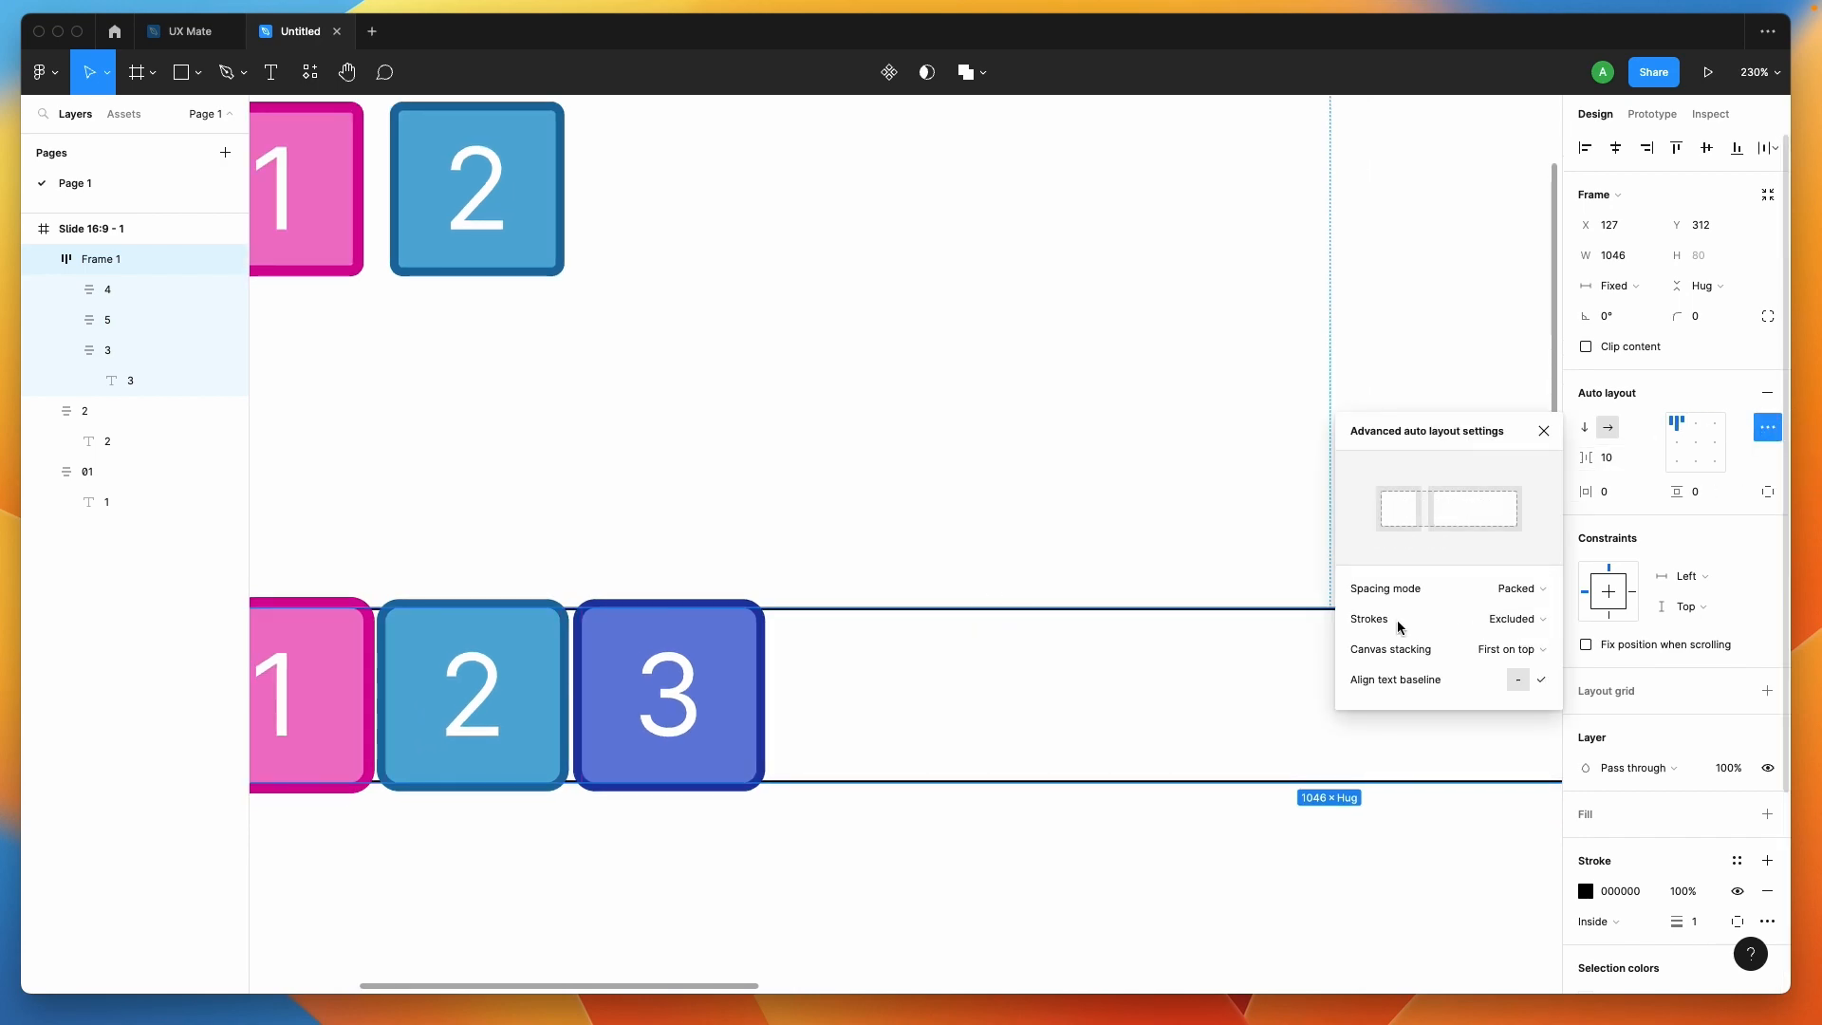
left_click(1540, 626)
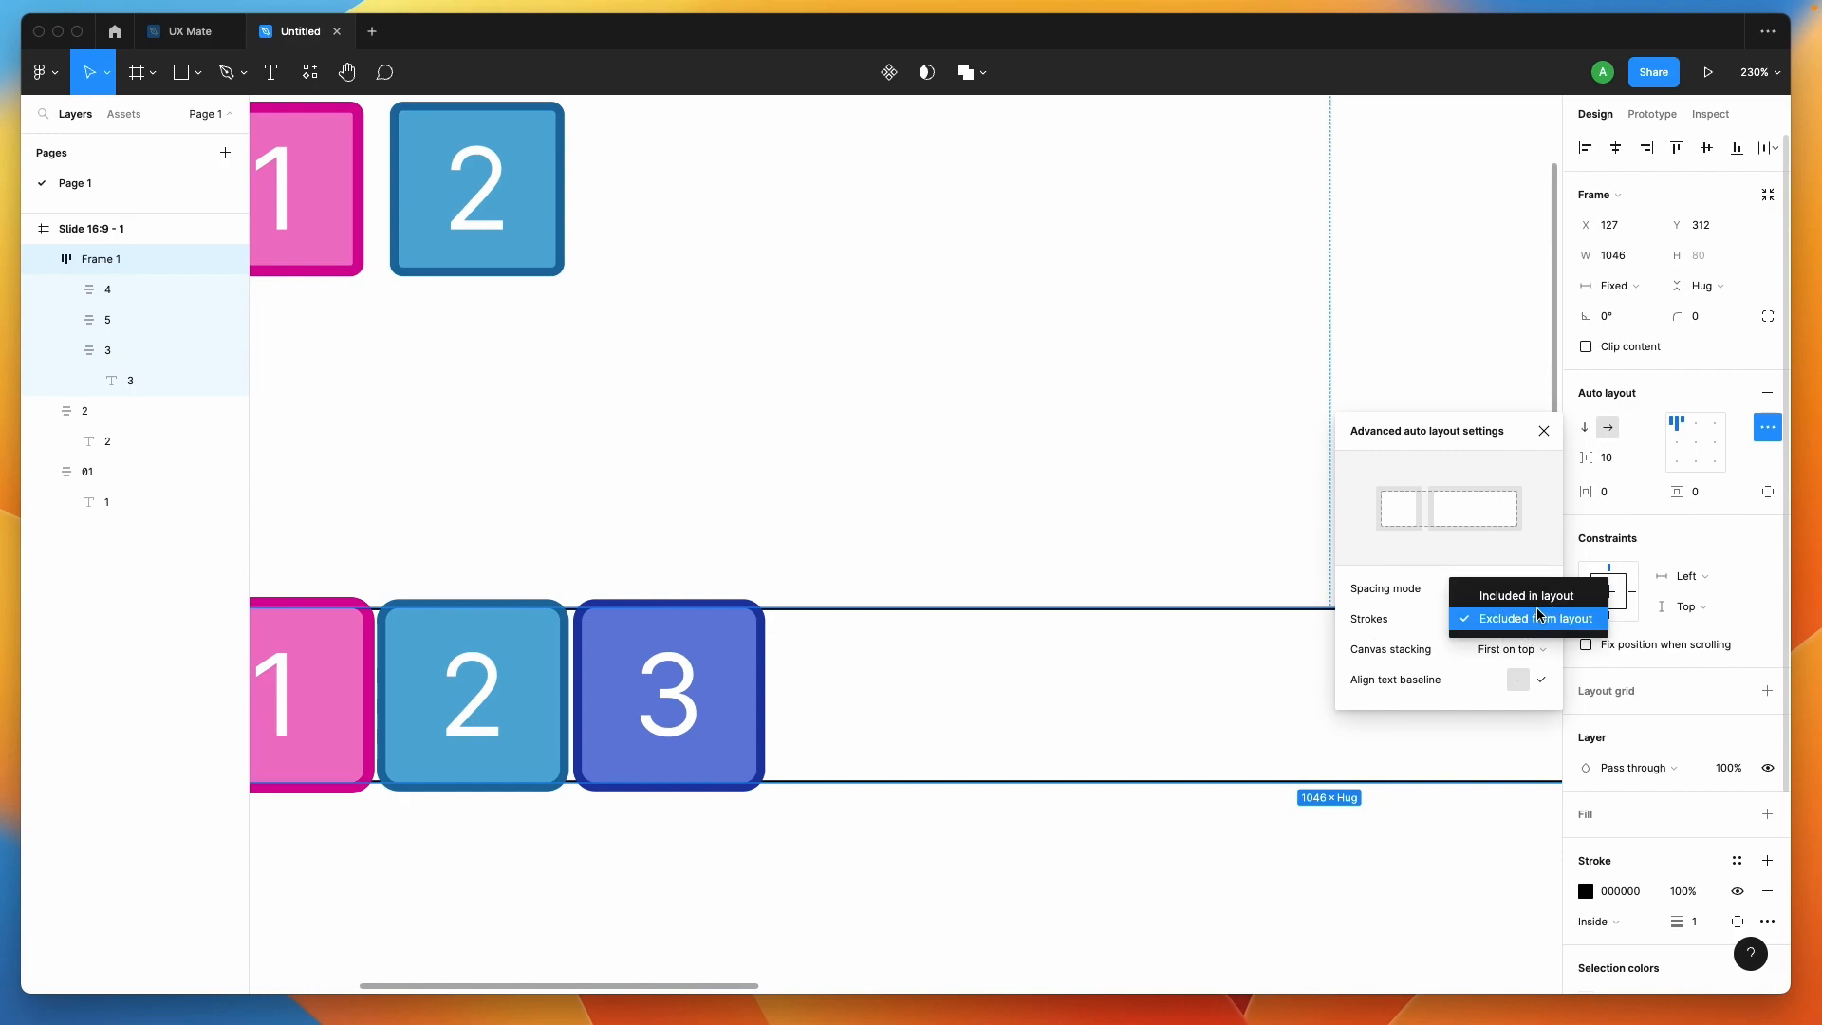
left_click(1537, 598)
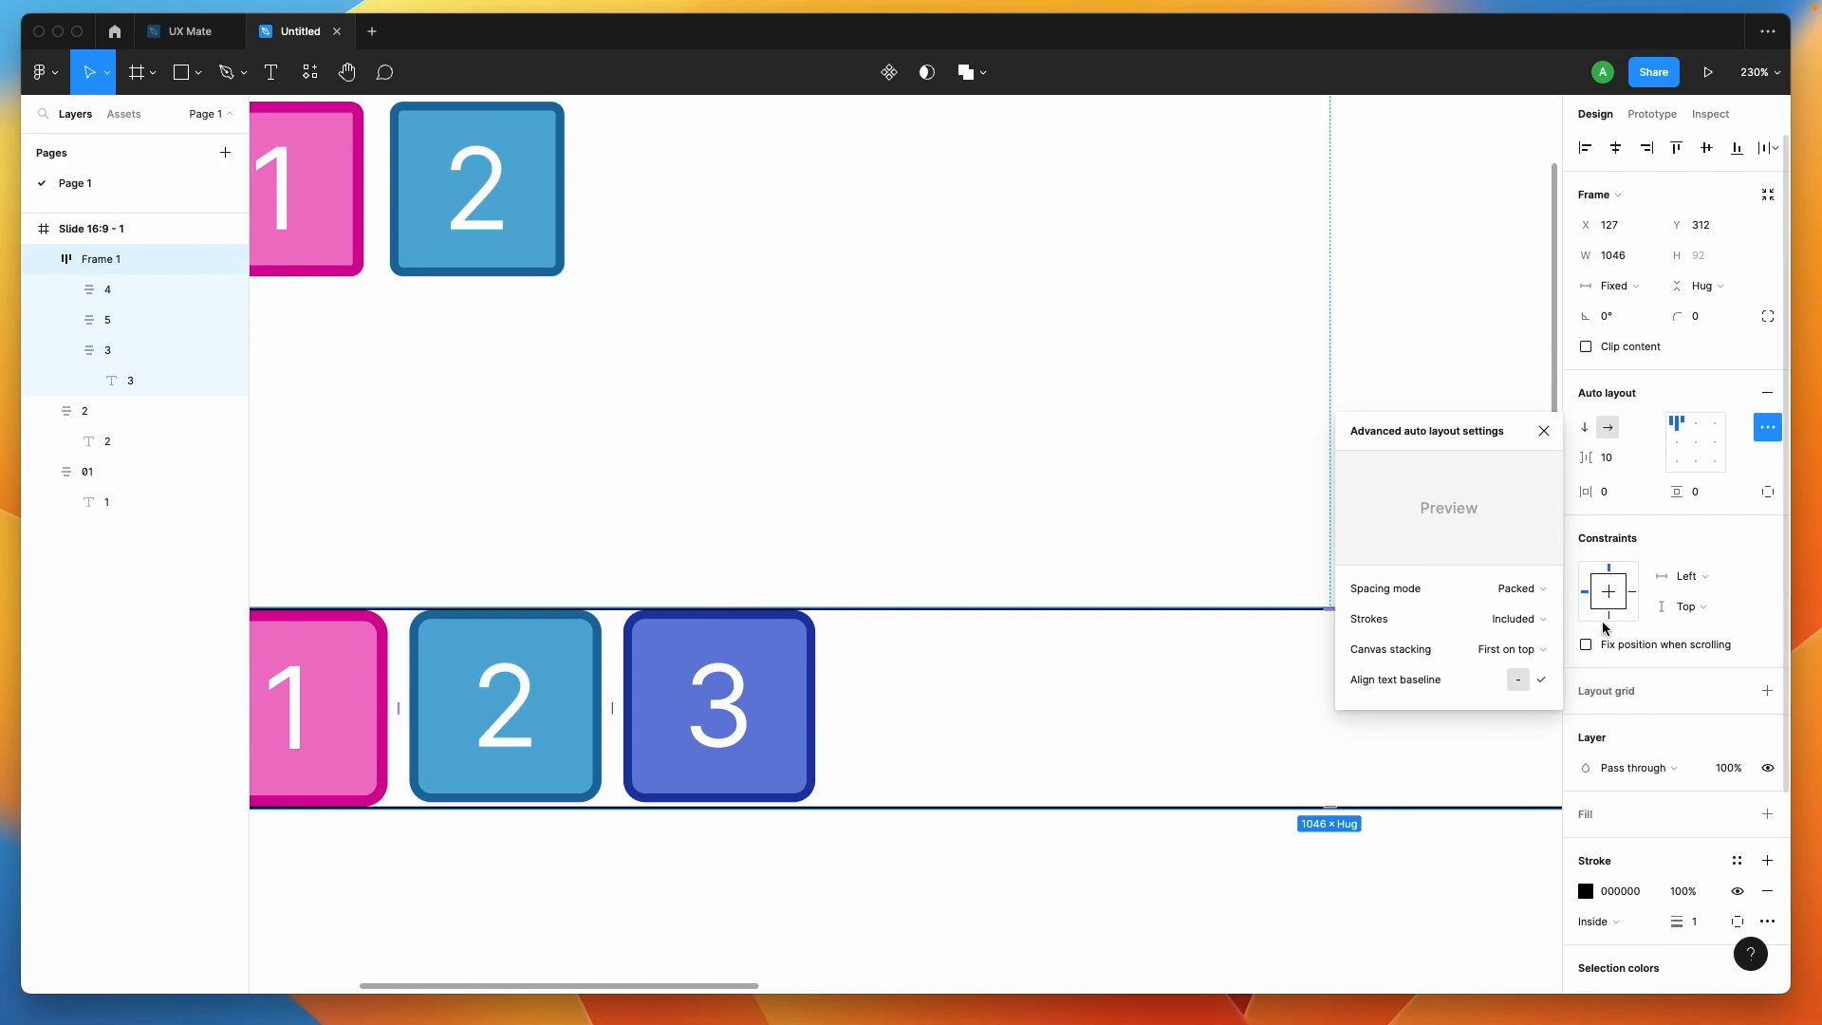
Toggle the frame's strokes between Excluded from layout and Included in layout to compare them, ending on Excluded, and deselect the frame
left_click(1517, 618)
left_click(1524, 651)
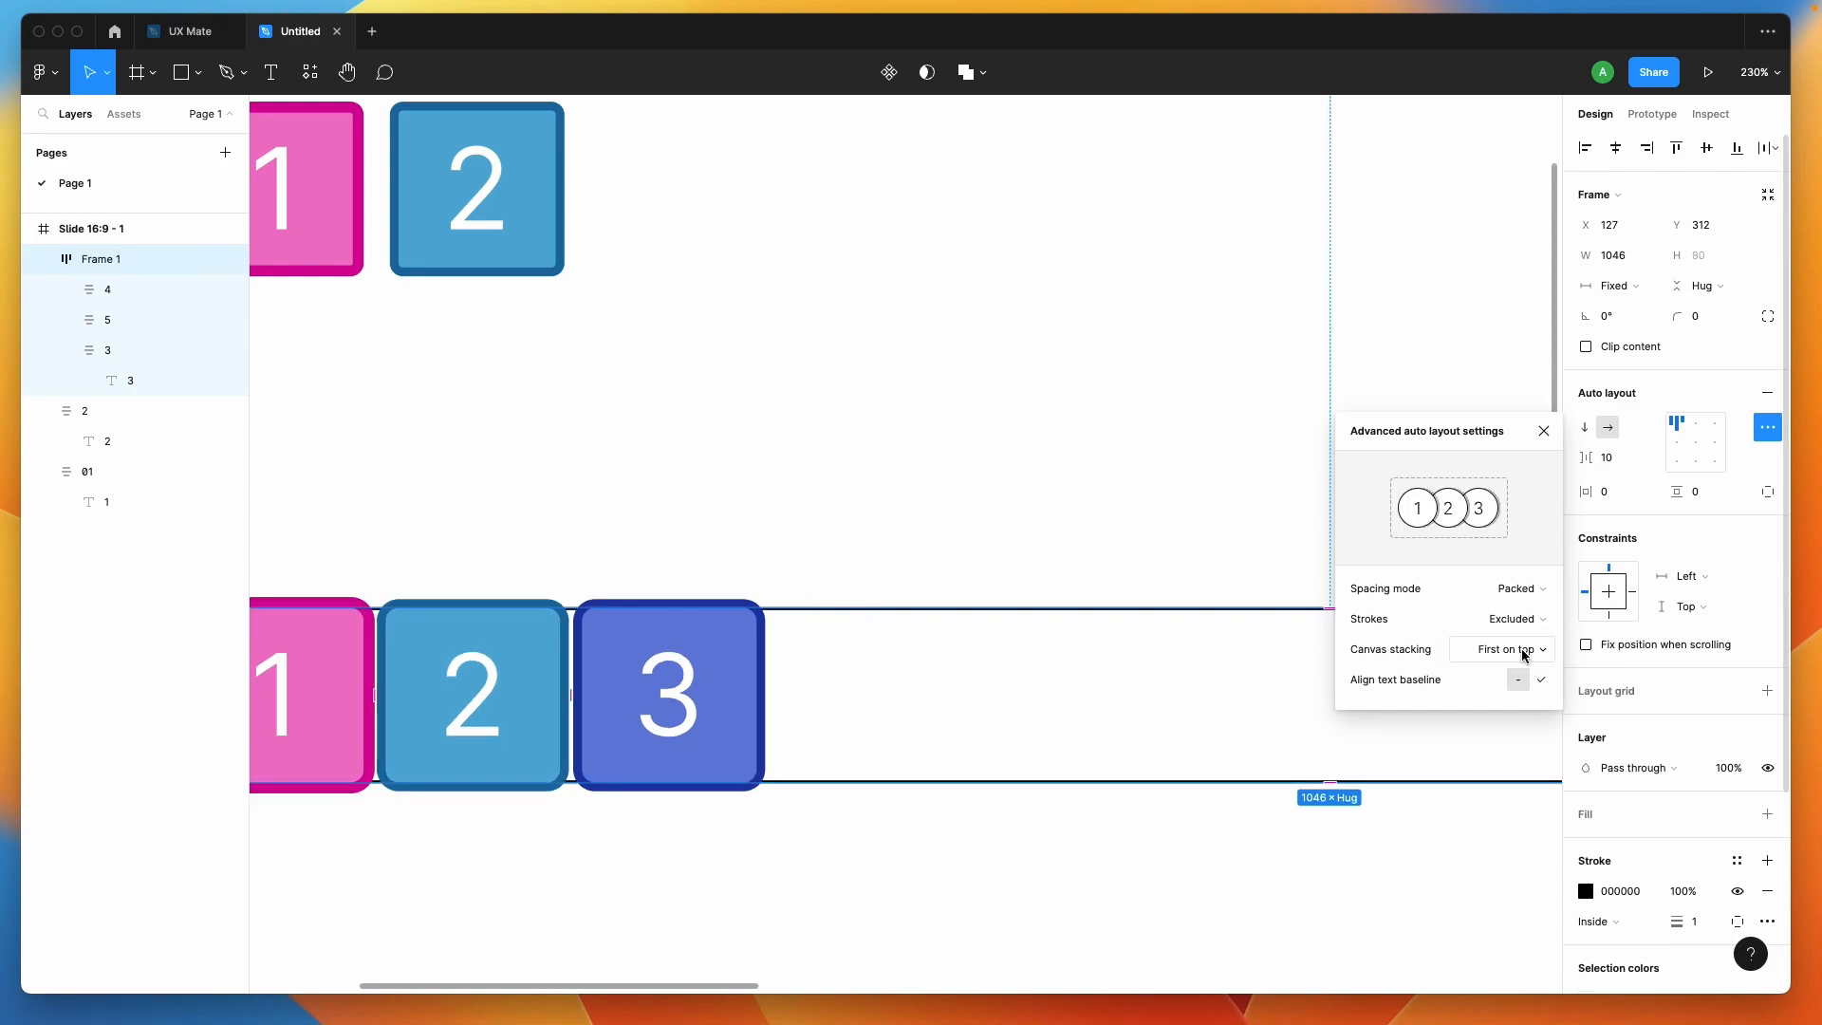
left_click(1522, 619)
left_click(1526, 596)
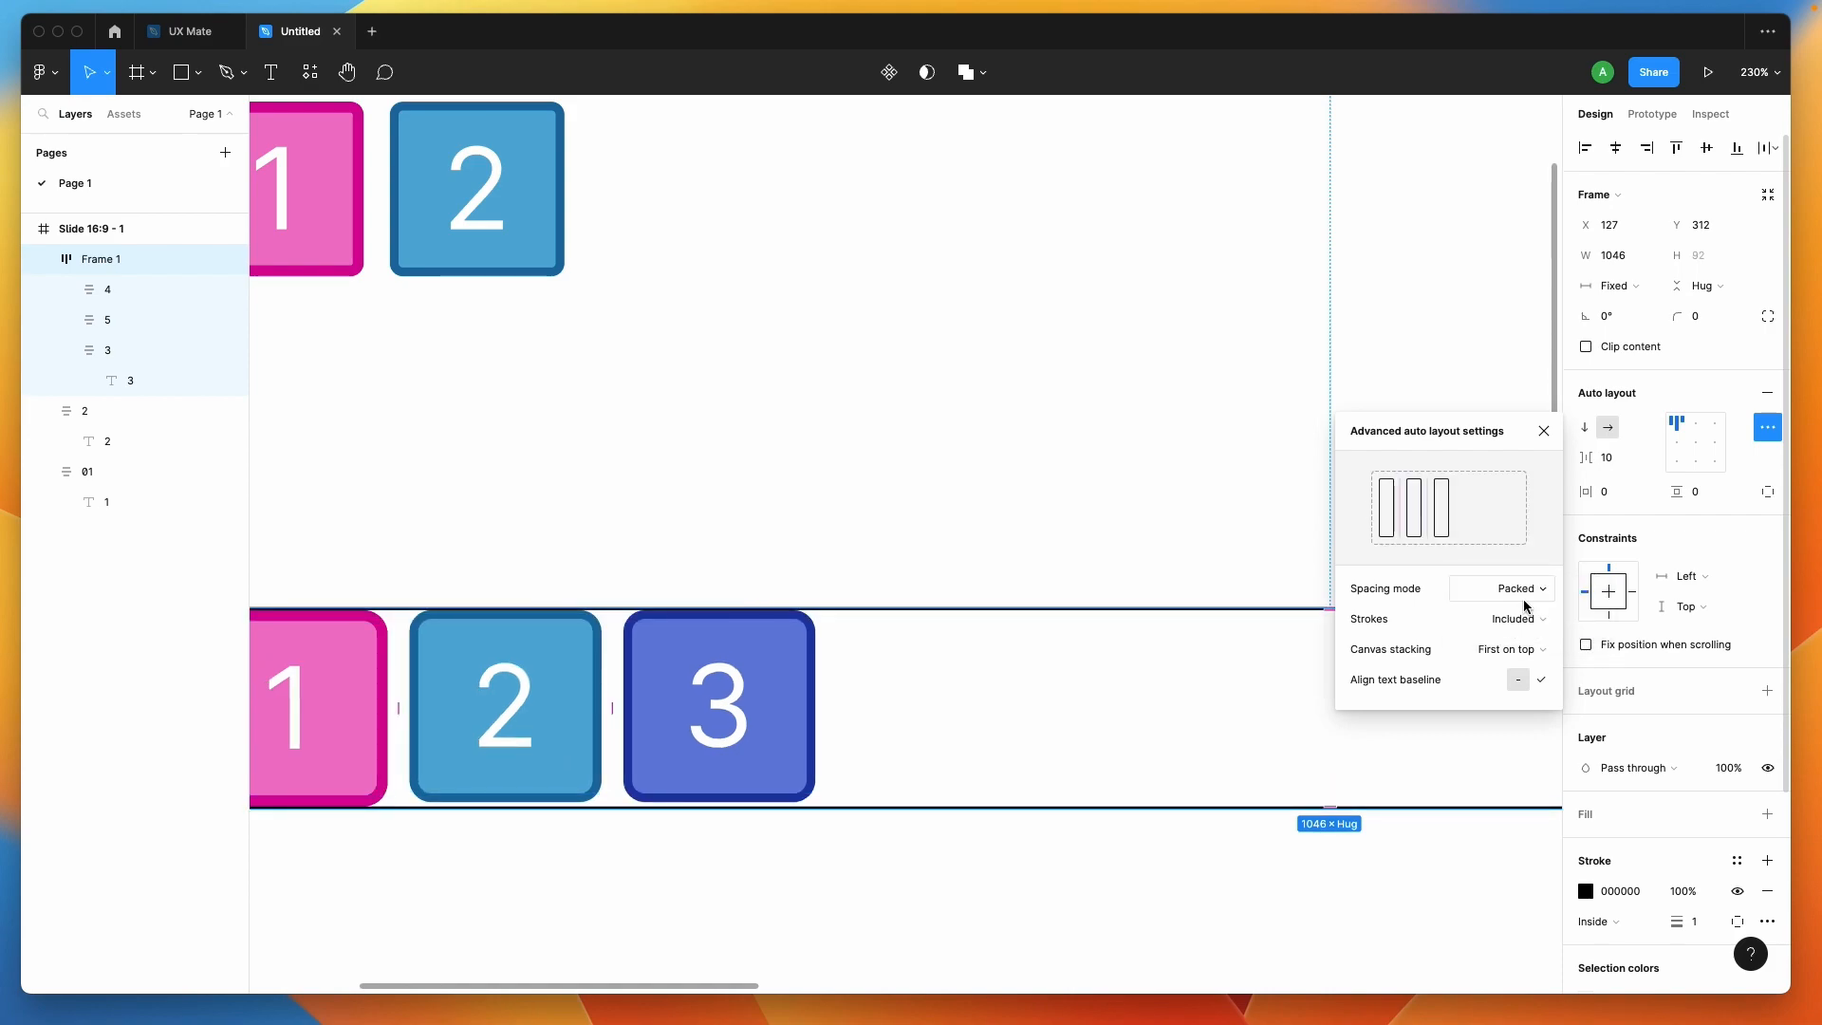
left_click(1522, 618)
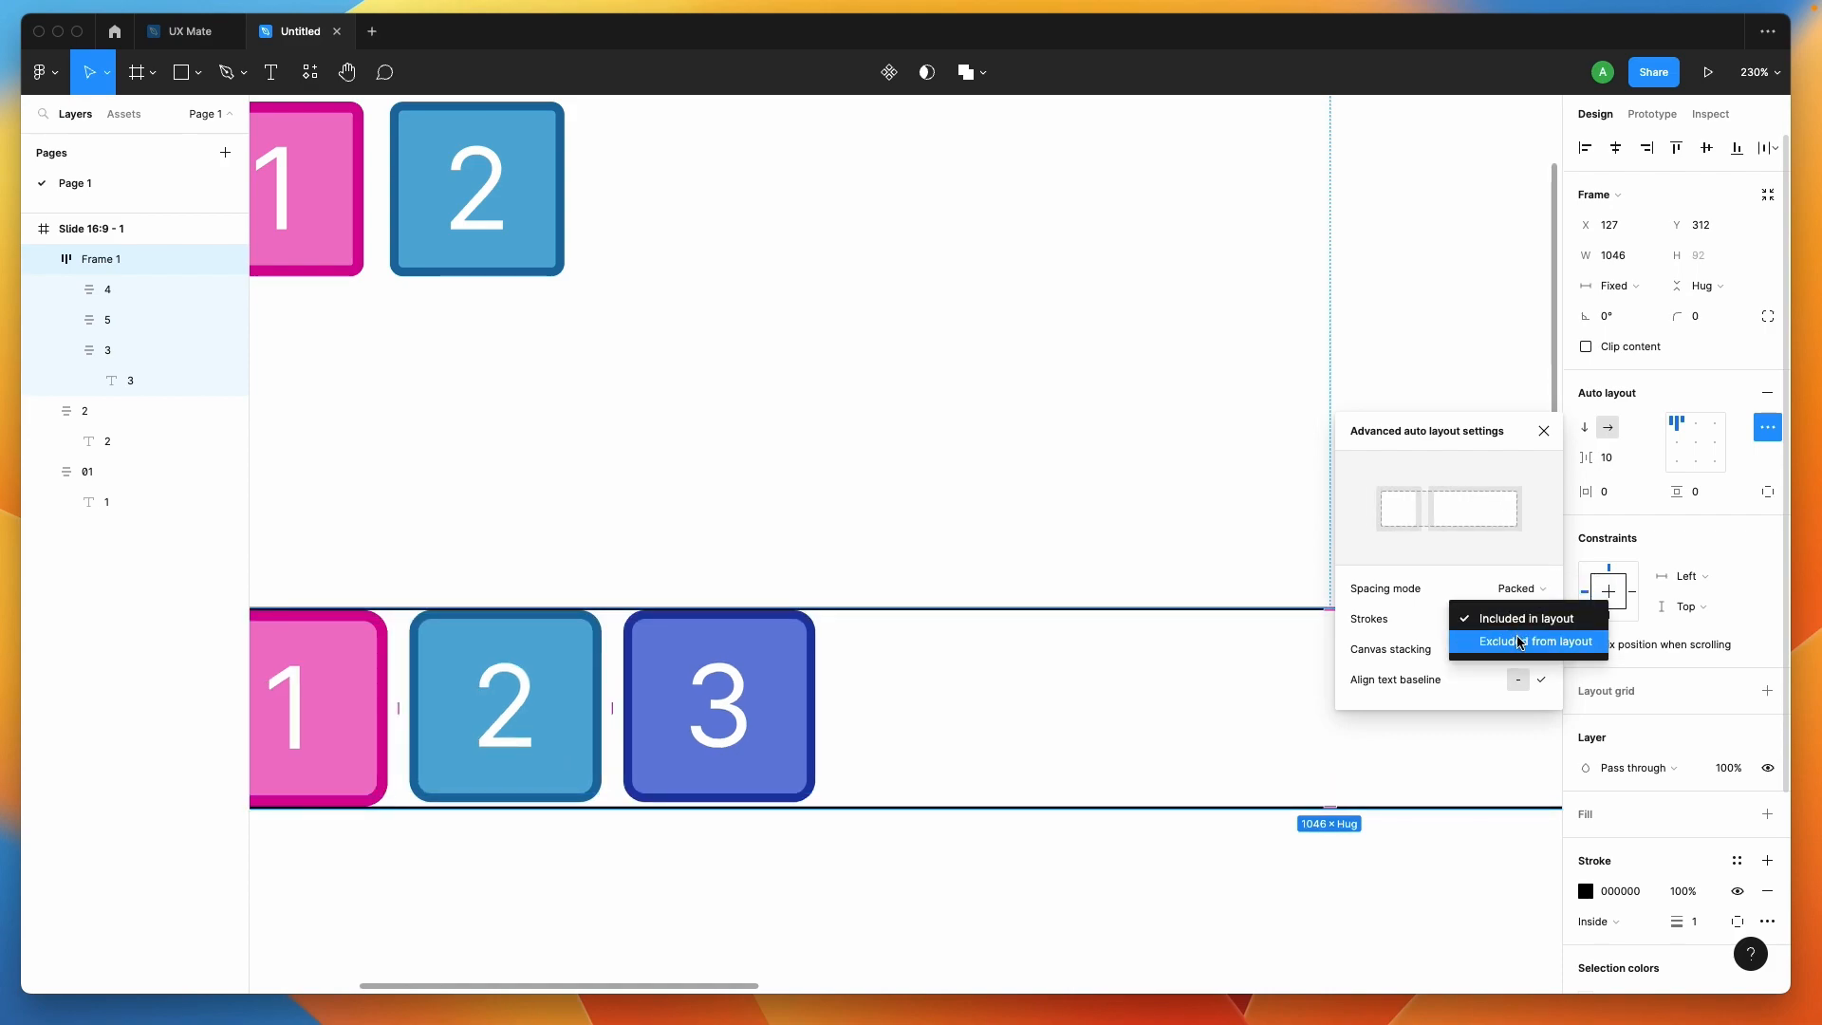
left_click(1519, 642)
left_click(1522, 618)
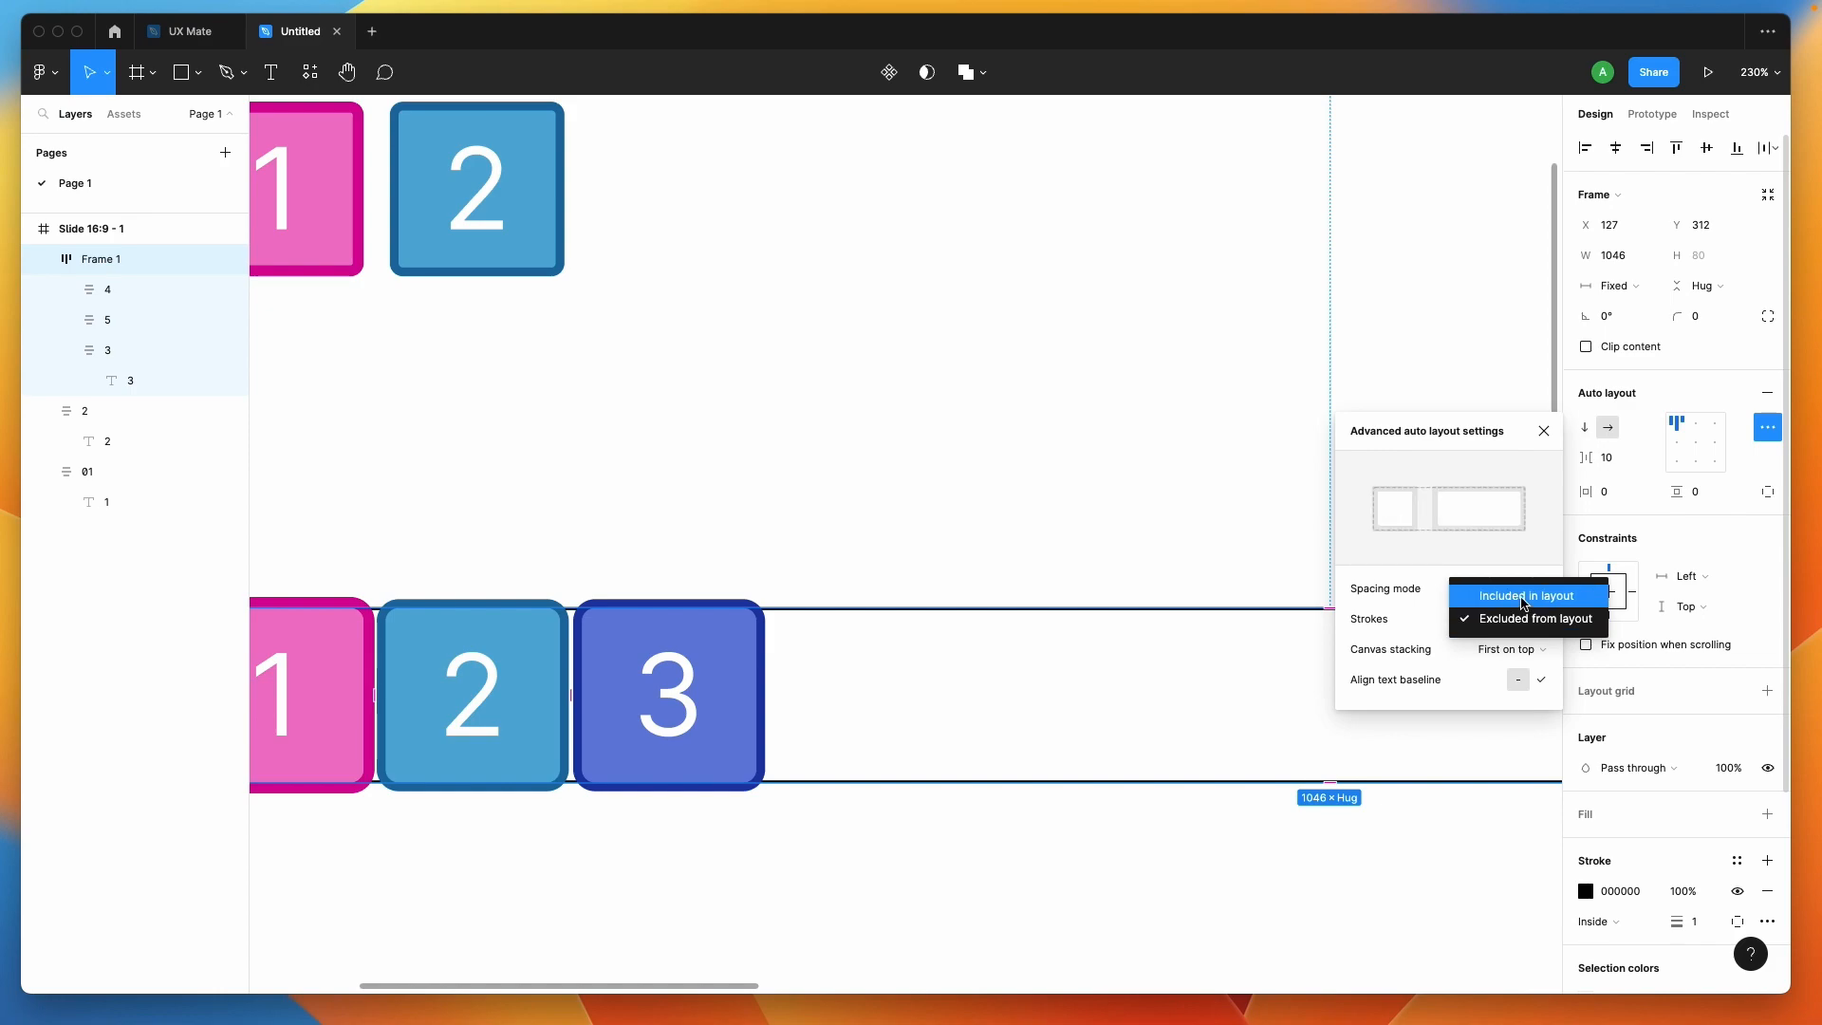
left_click(1524, 596)
left_click(1522, 619)
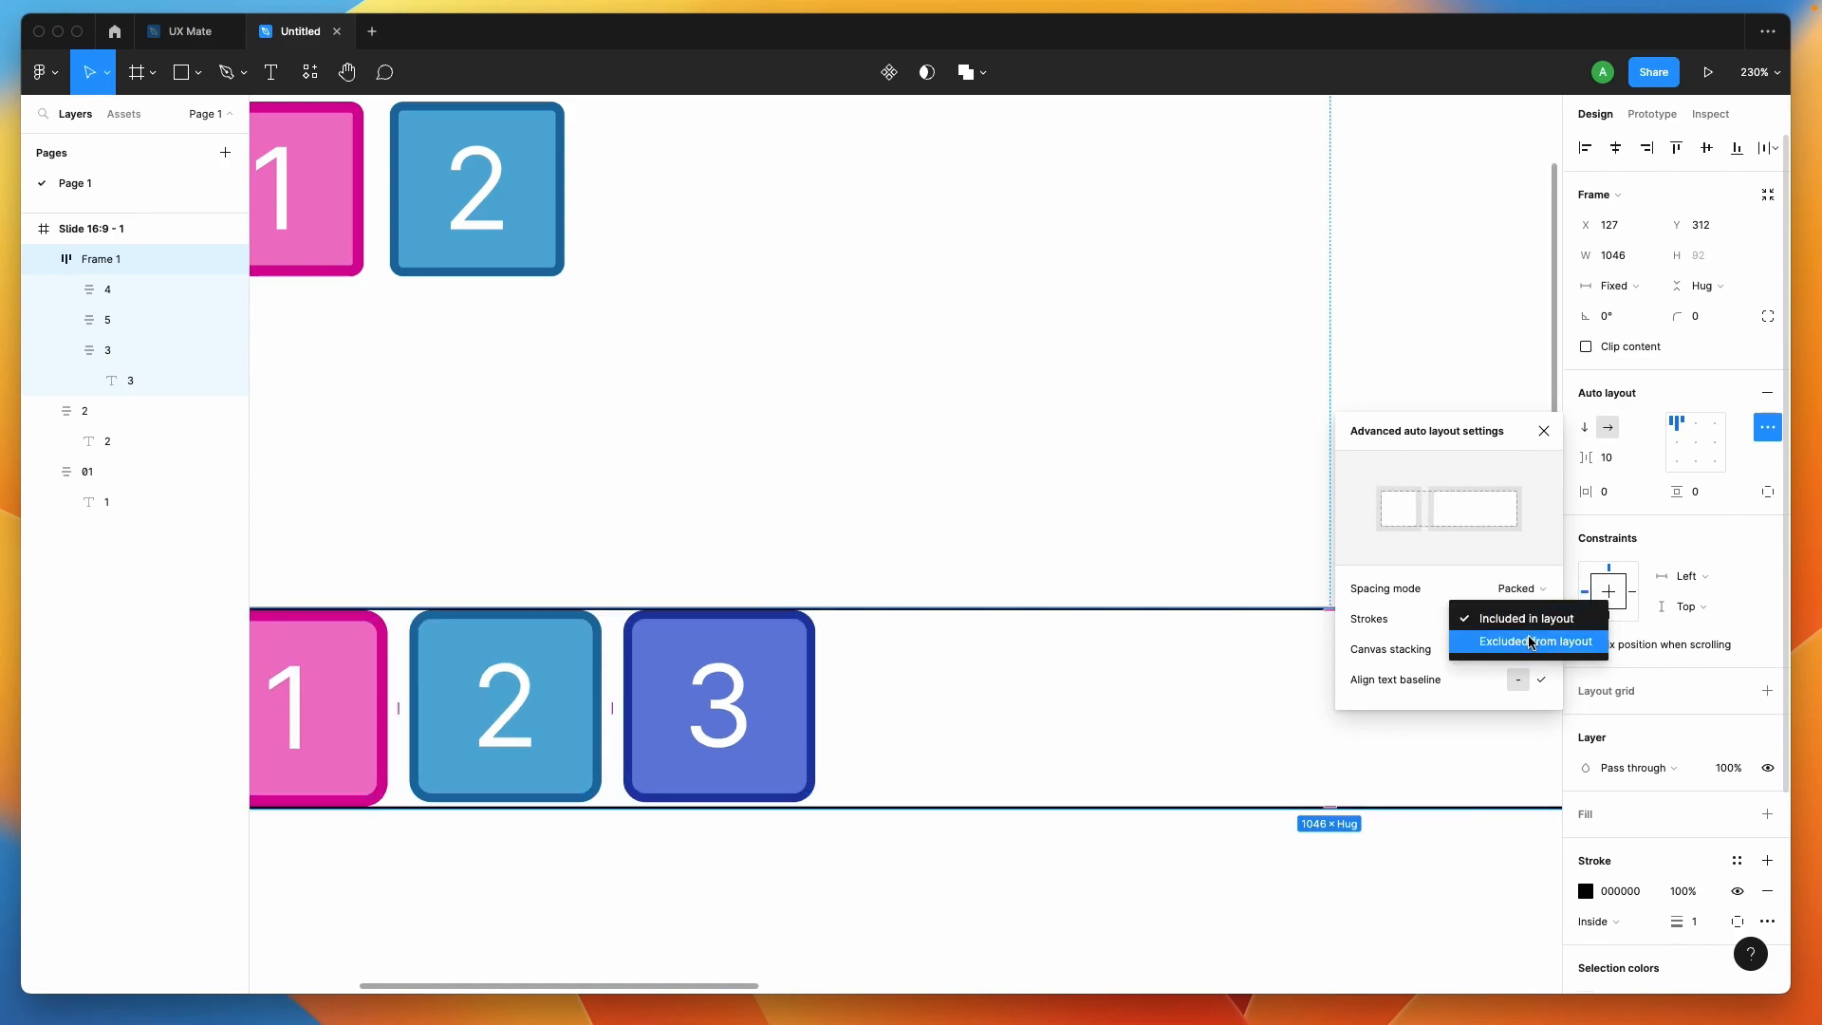
left_click(1527, 642)
left_click(827, 522)
Turn on text baseline alignment for the tile row's frame in the advanced auto layout settings
scroll(826, 521, "down", 5)
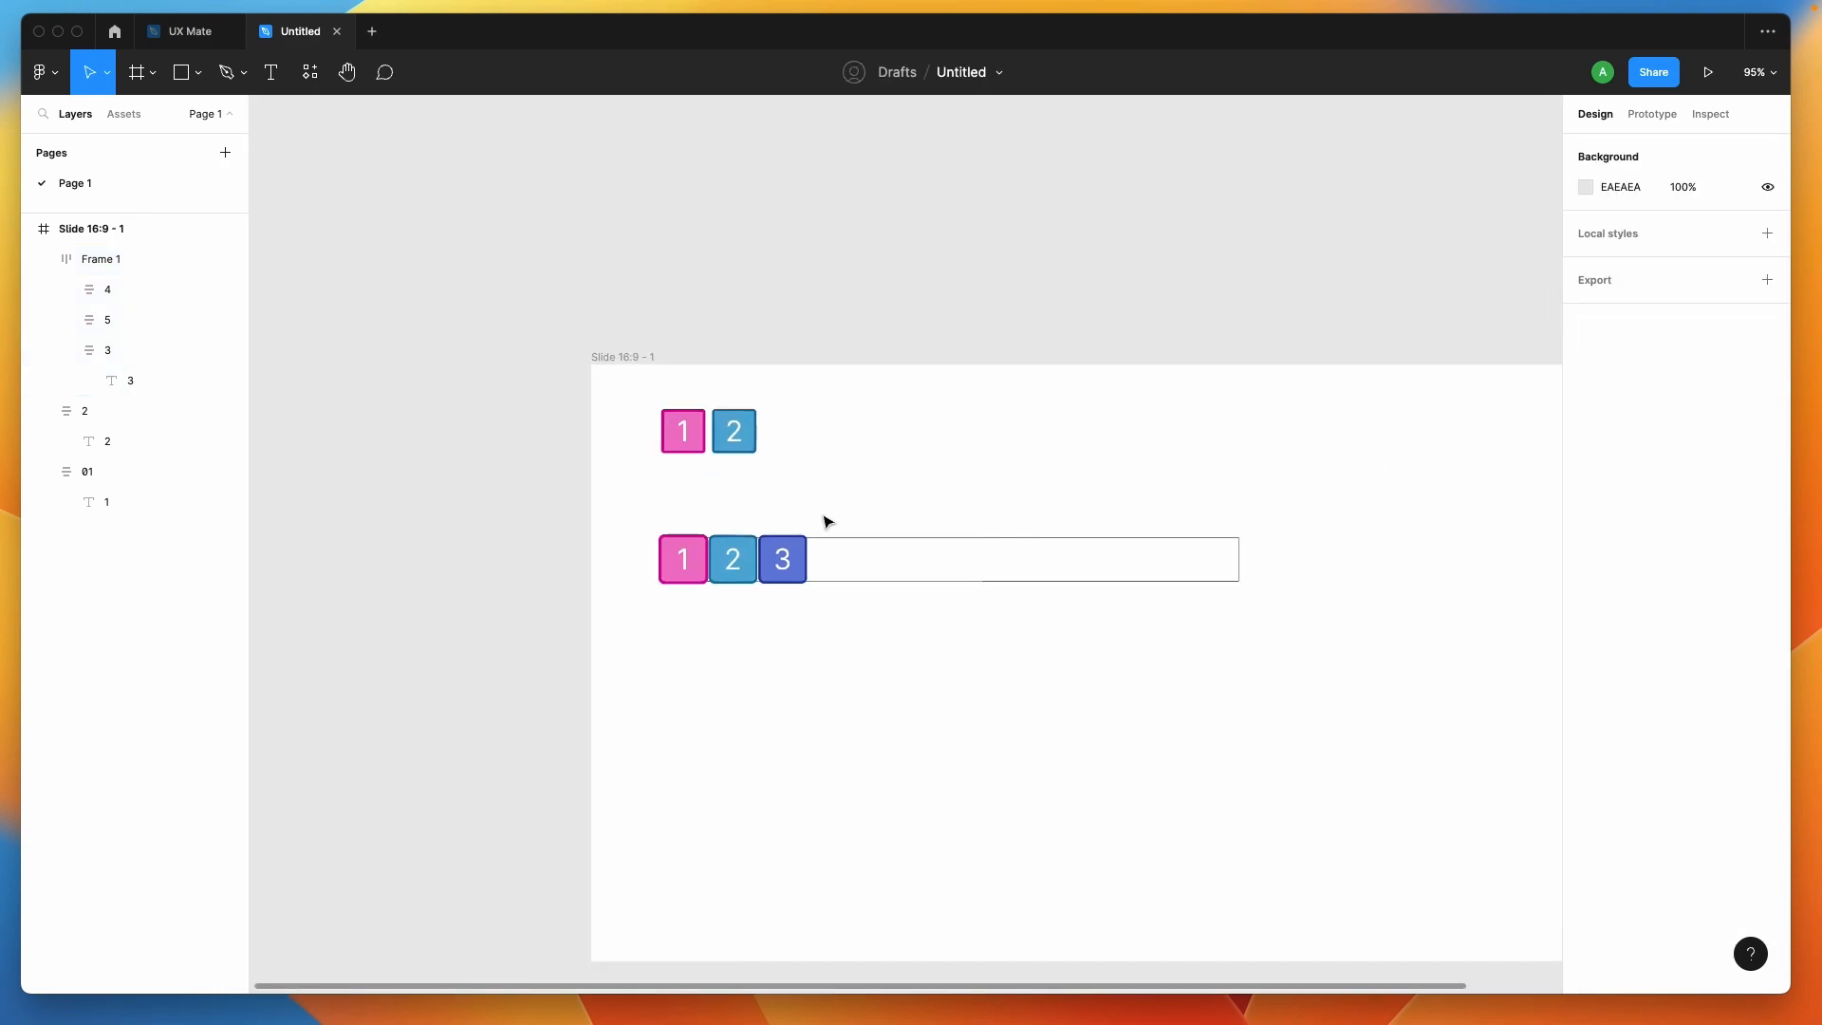
scroll(797, 578, "up", 3)
left_click(846, 506)
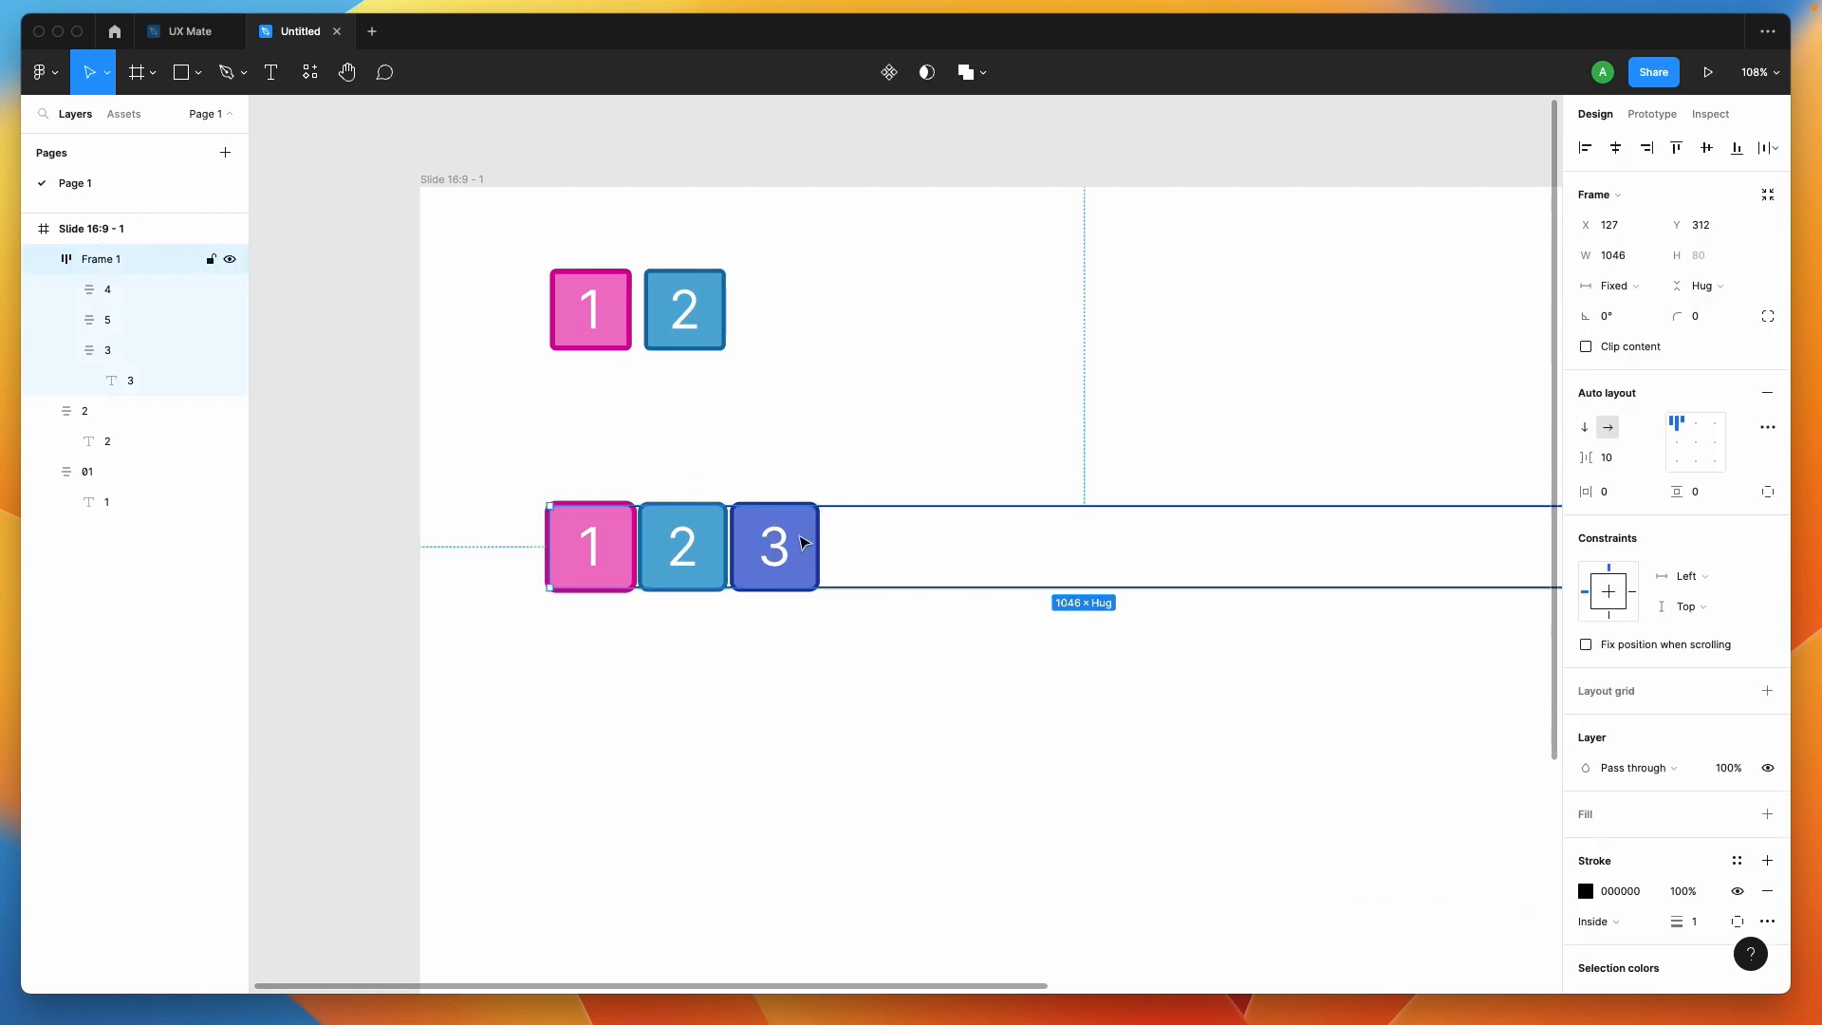
scroll(1029, 581, "down", 5)
scroll(1034, 594, "up", 4)
scroll(586, 506, "up", 2)
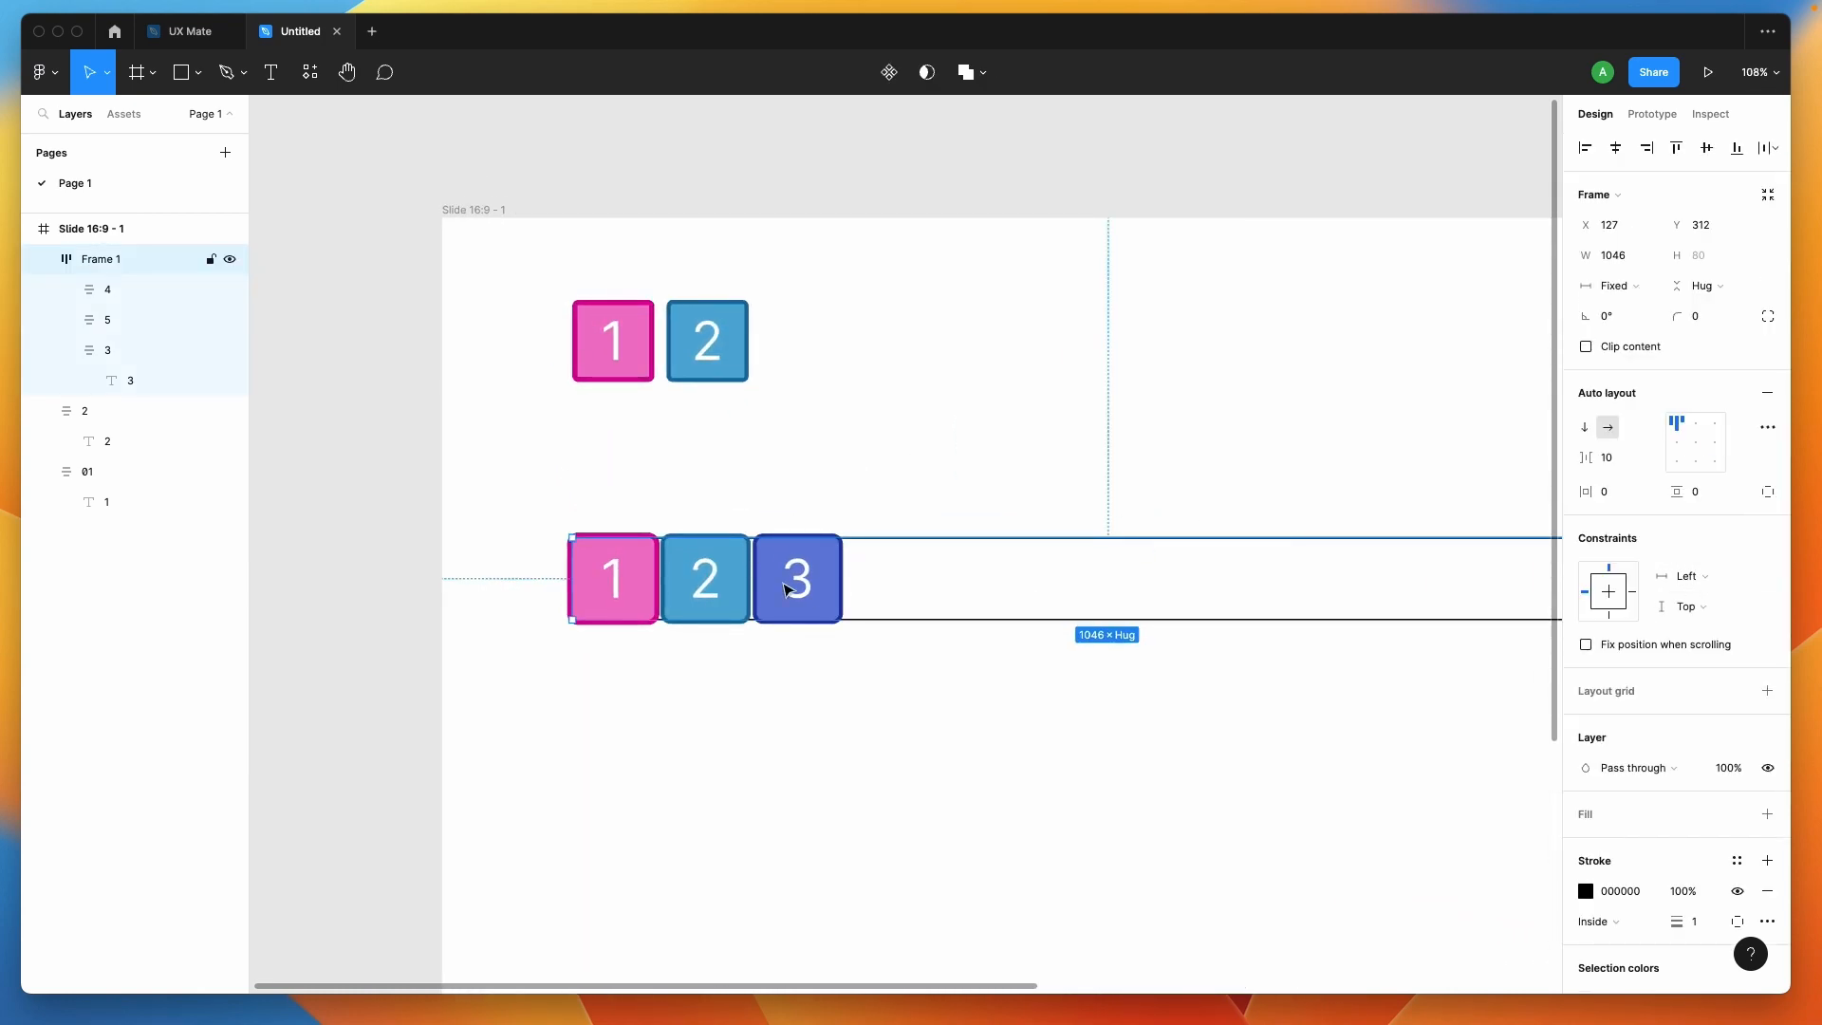
scroll(1089, 650, "down", 1)
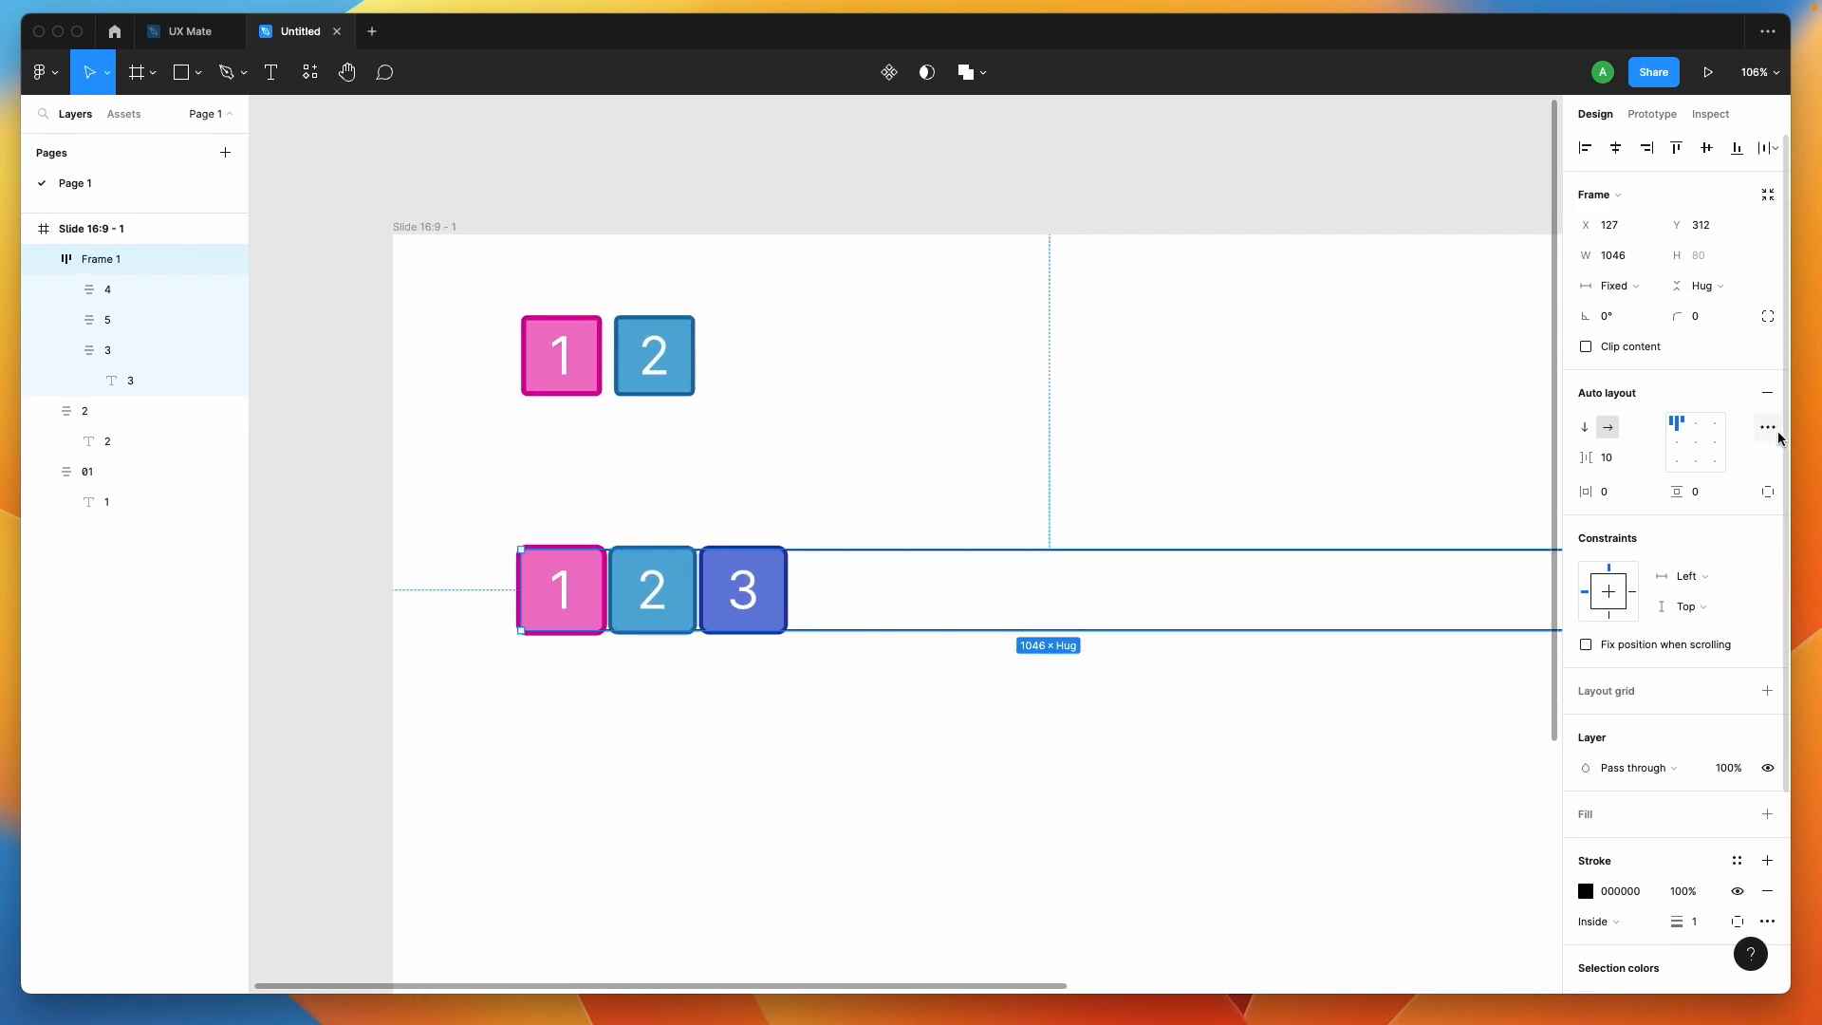
scroll(954, 560, "down", 4)
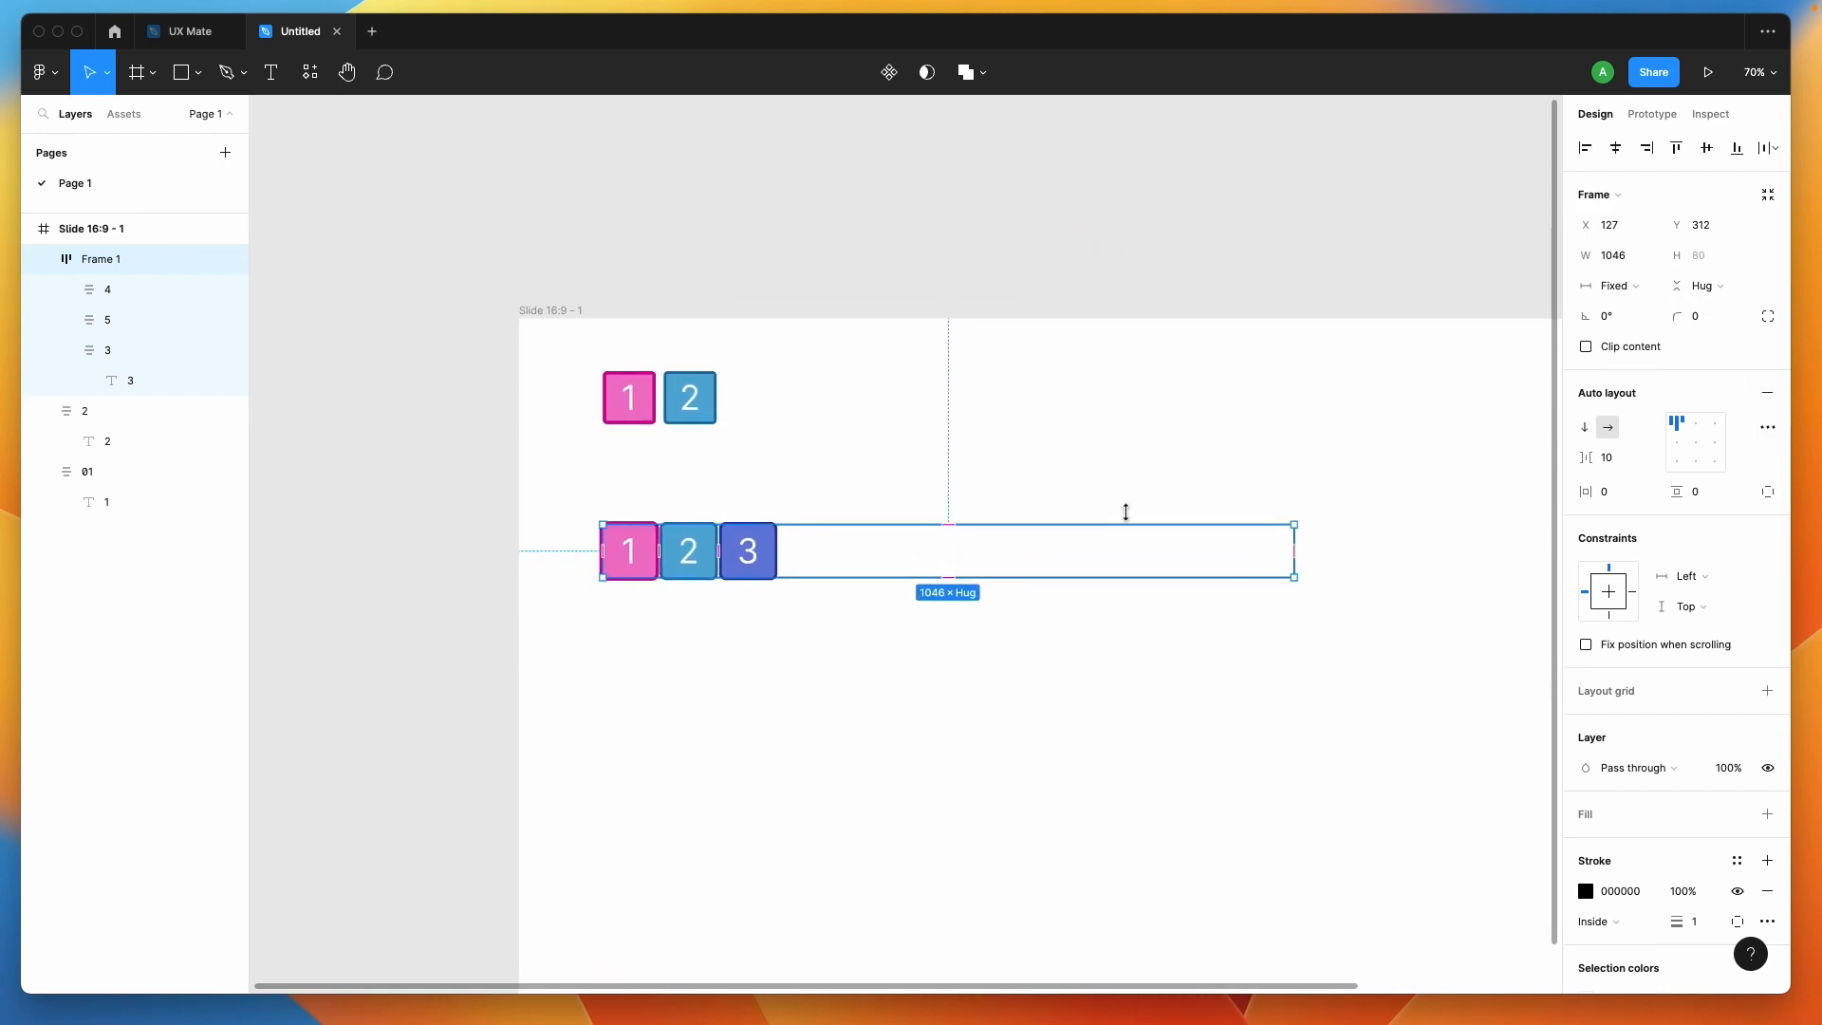
left_click(1767, 428)
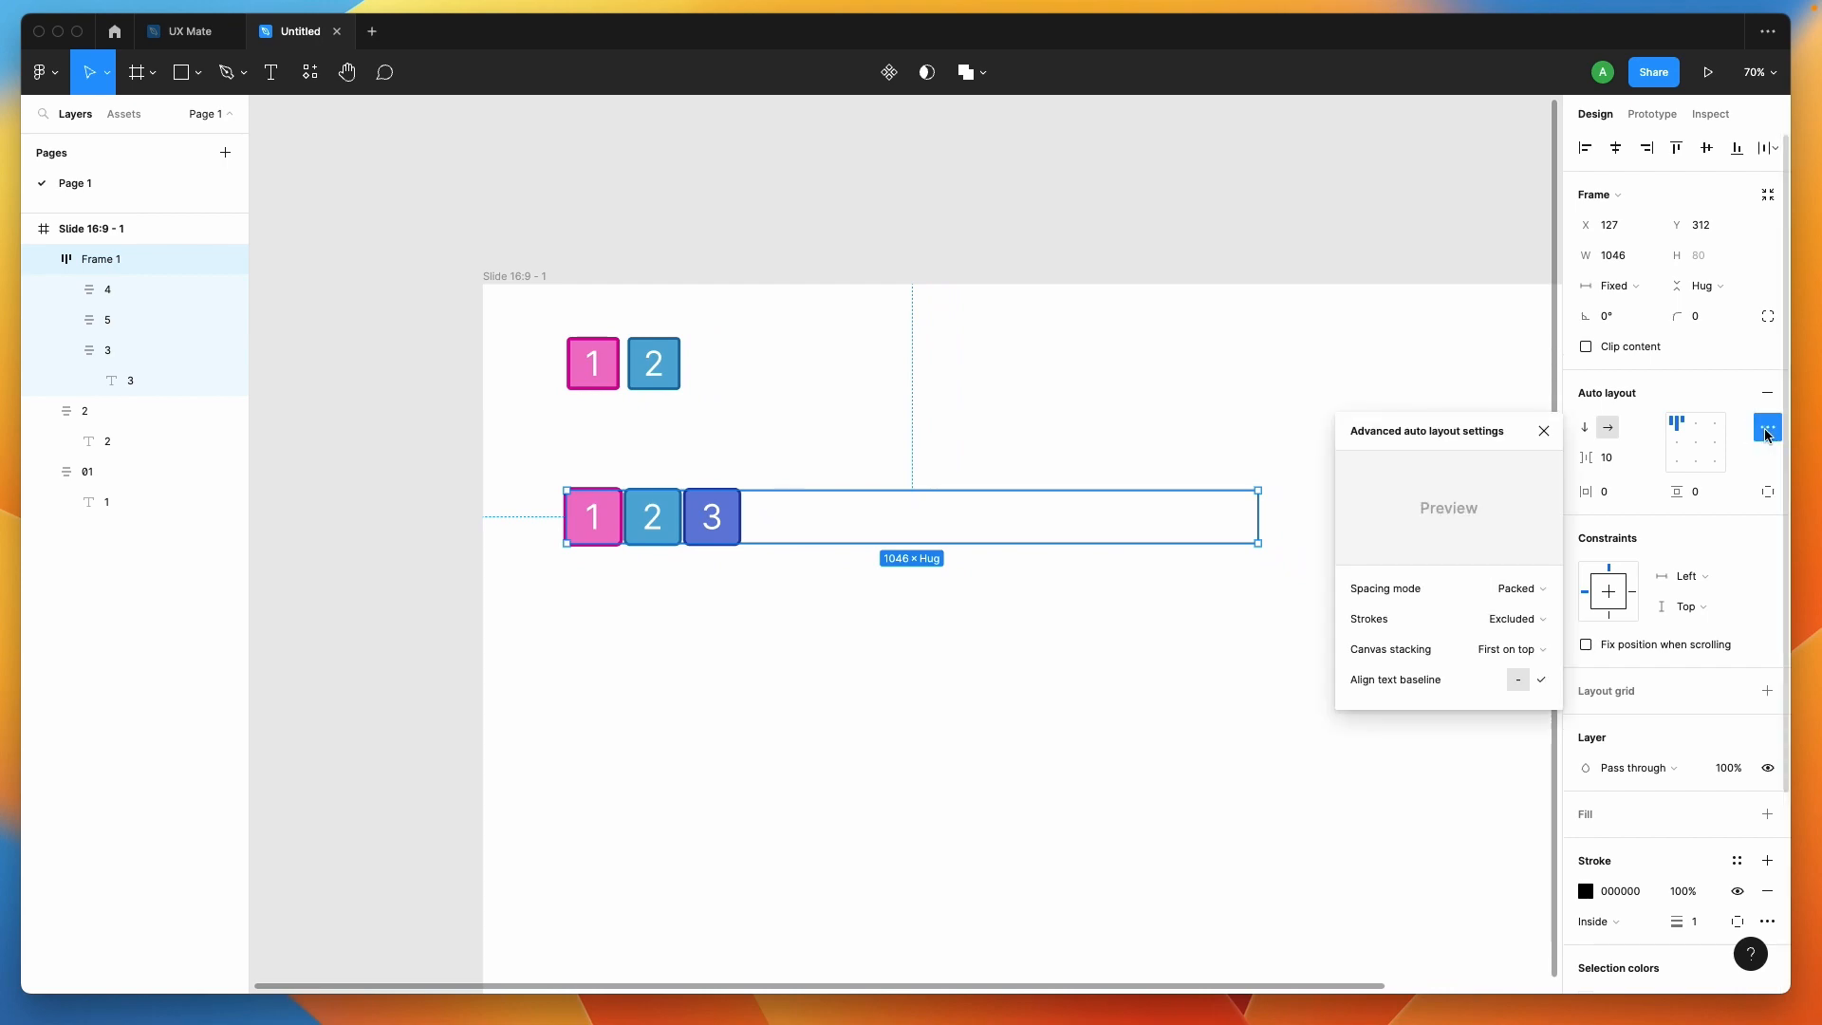
left_click(1538, 682)
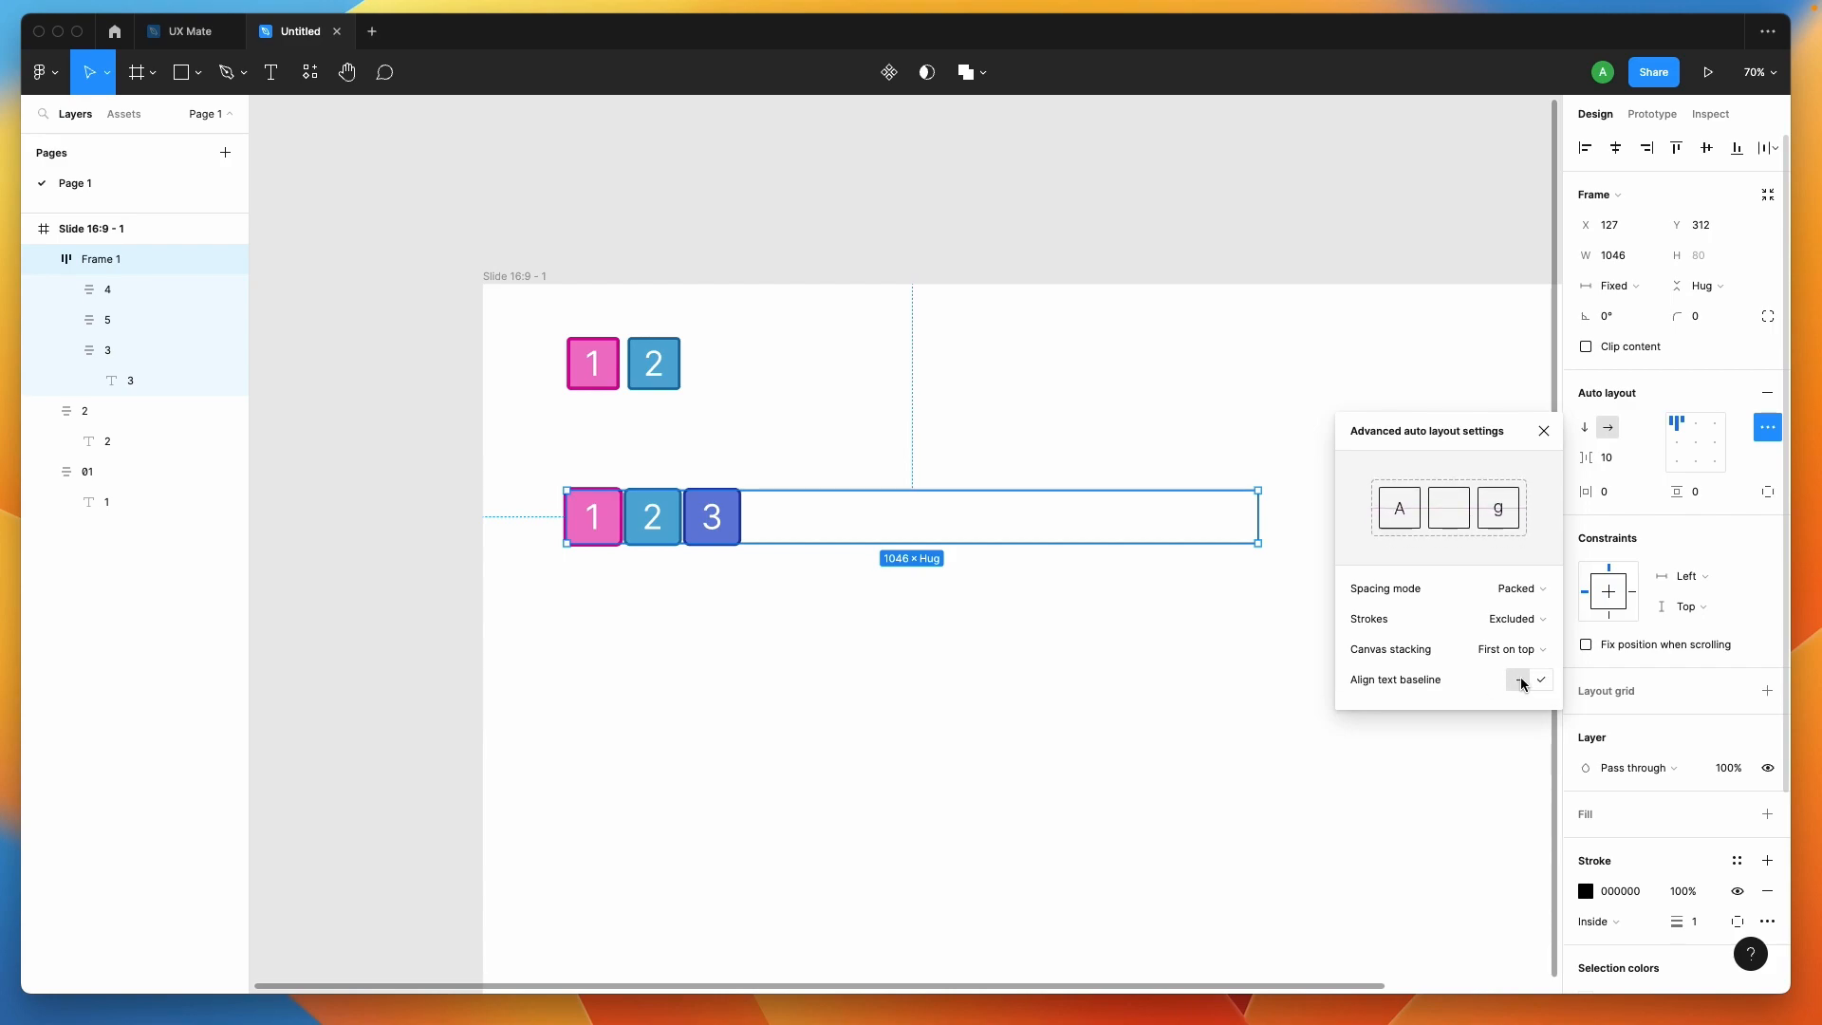
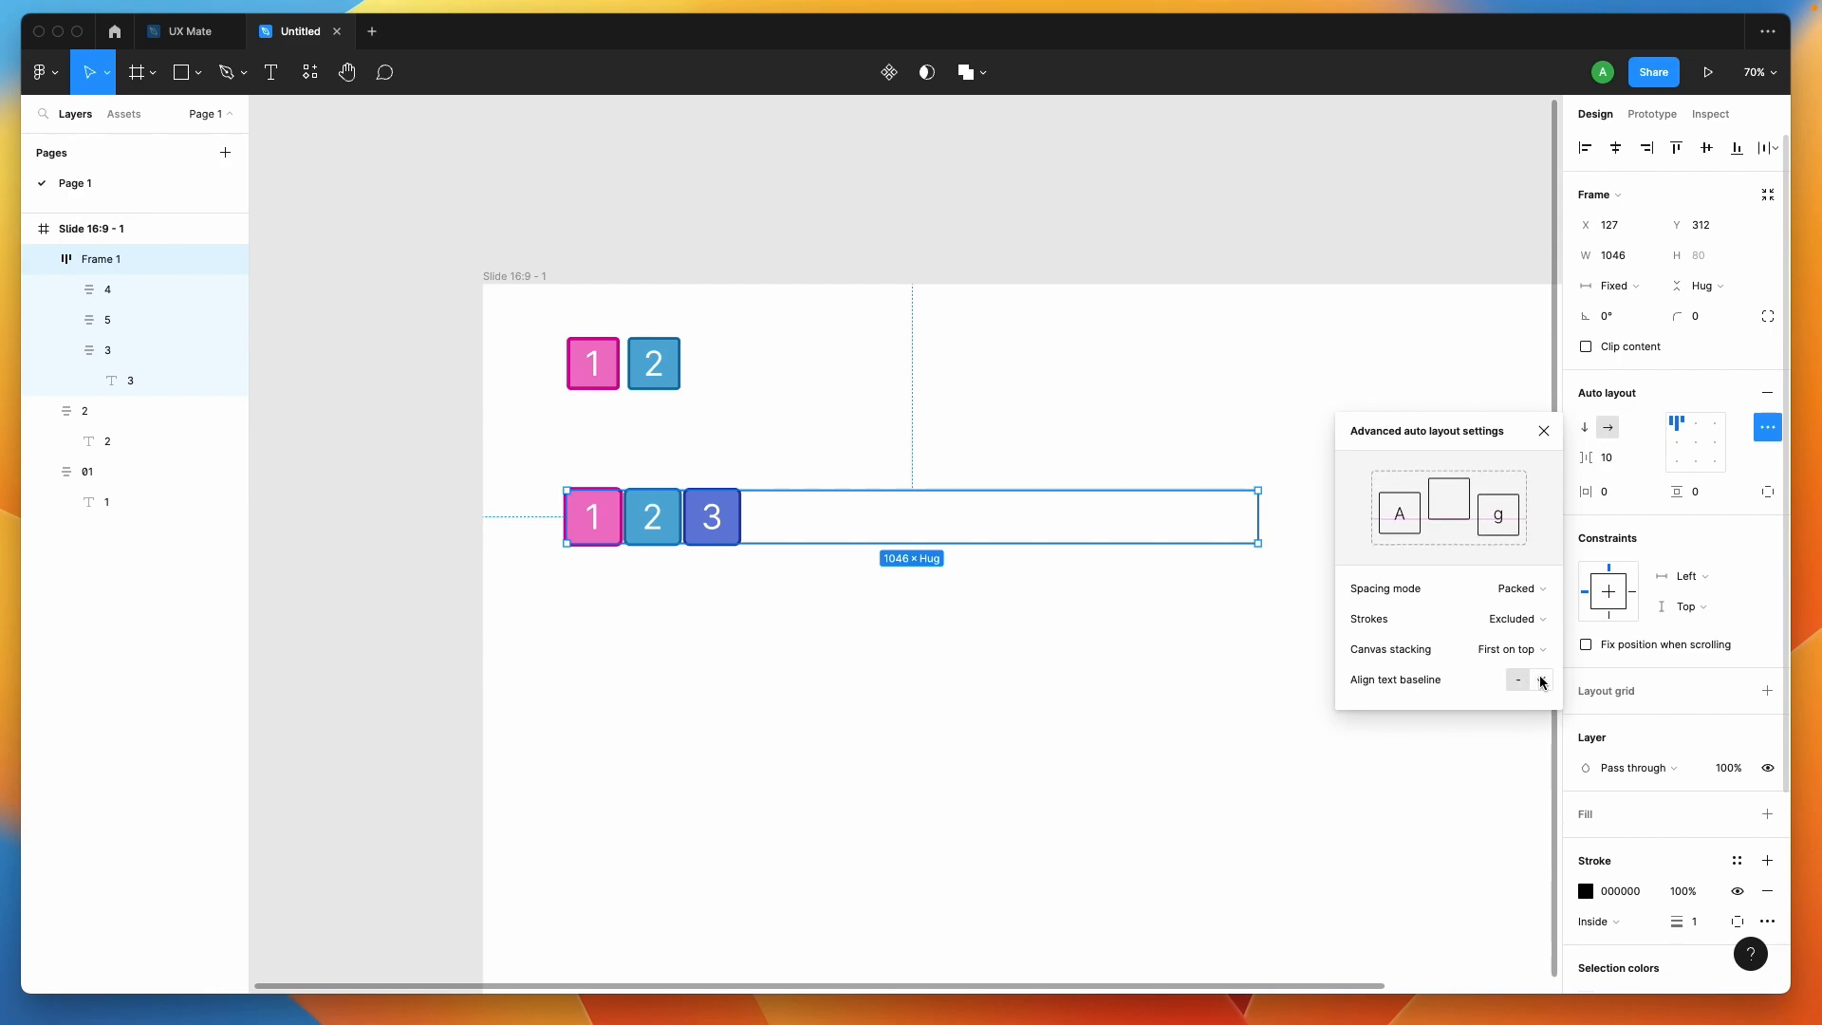
left_click(1541, 679)
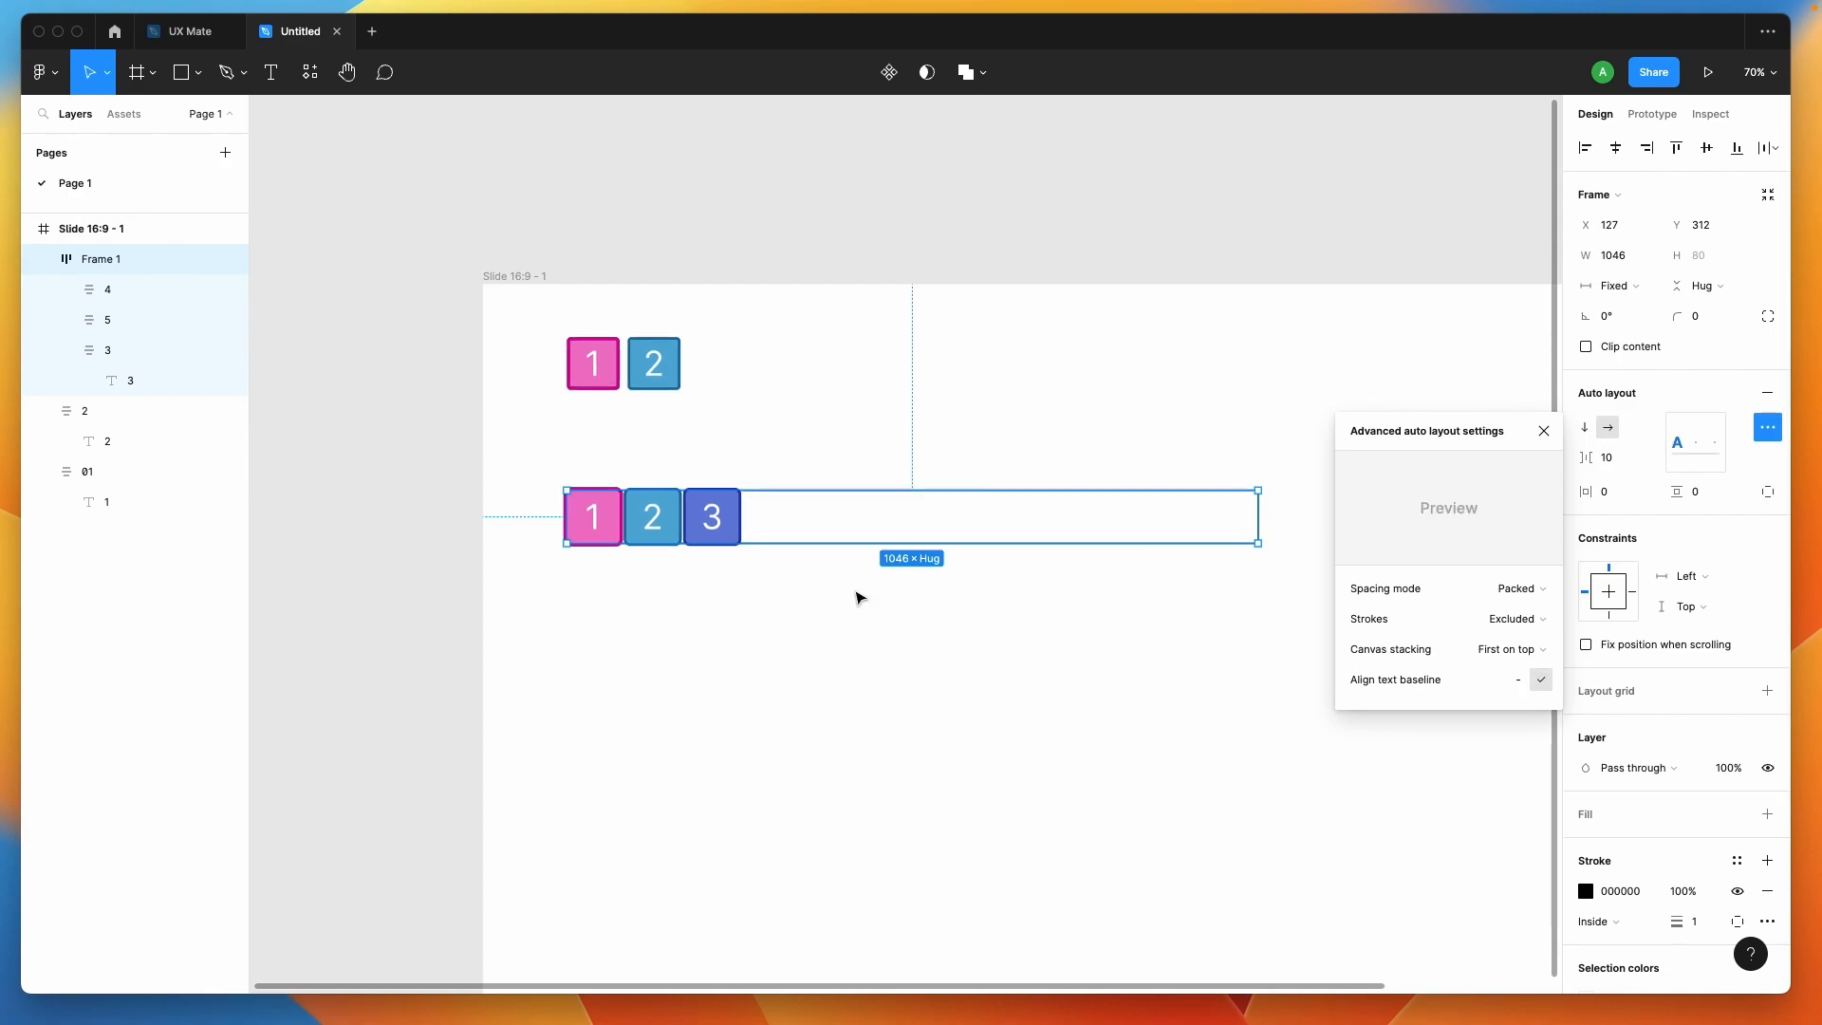
Delete the number text inside the row's blue tile 2, leaving the tile itself empty
scroll(641, 504, "up", 2)
left_click(660, 523, "super")
scroll(660, 523, "up", 5)
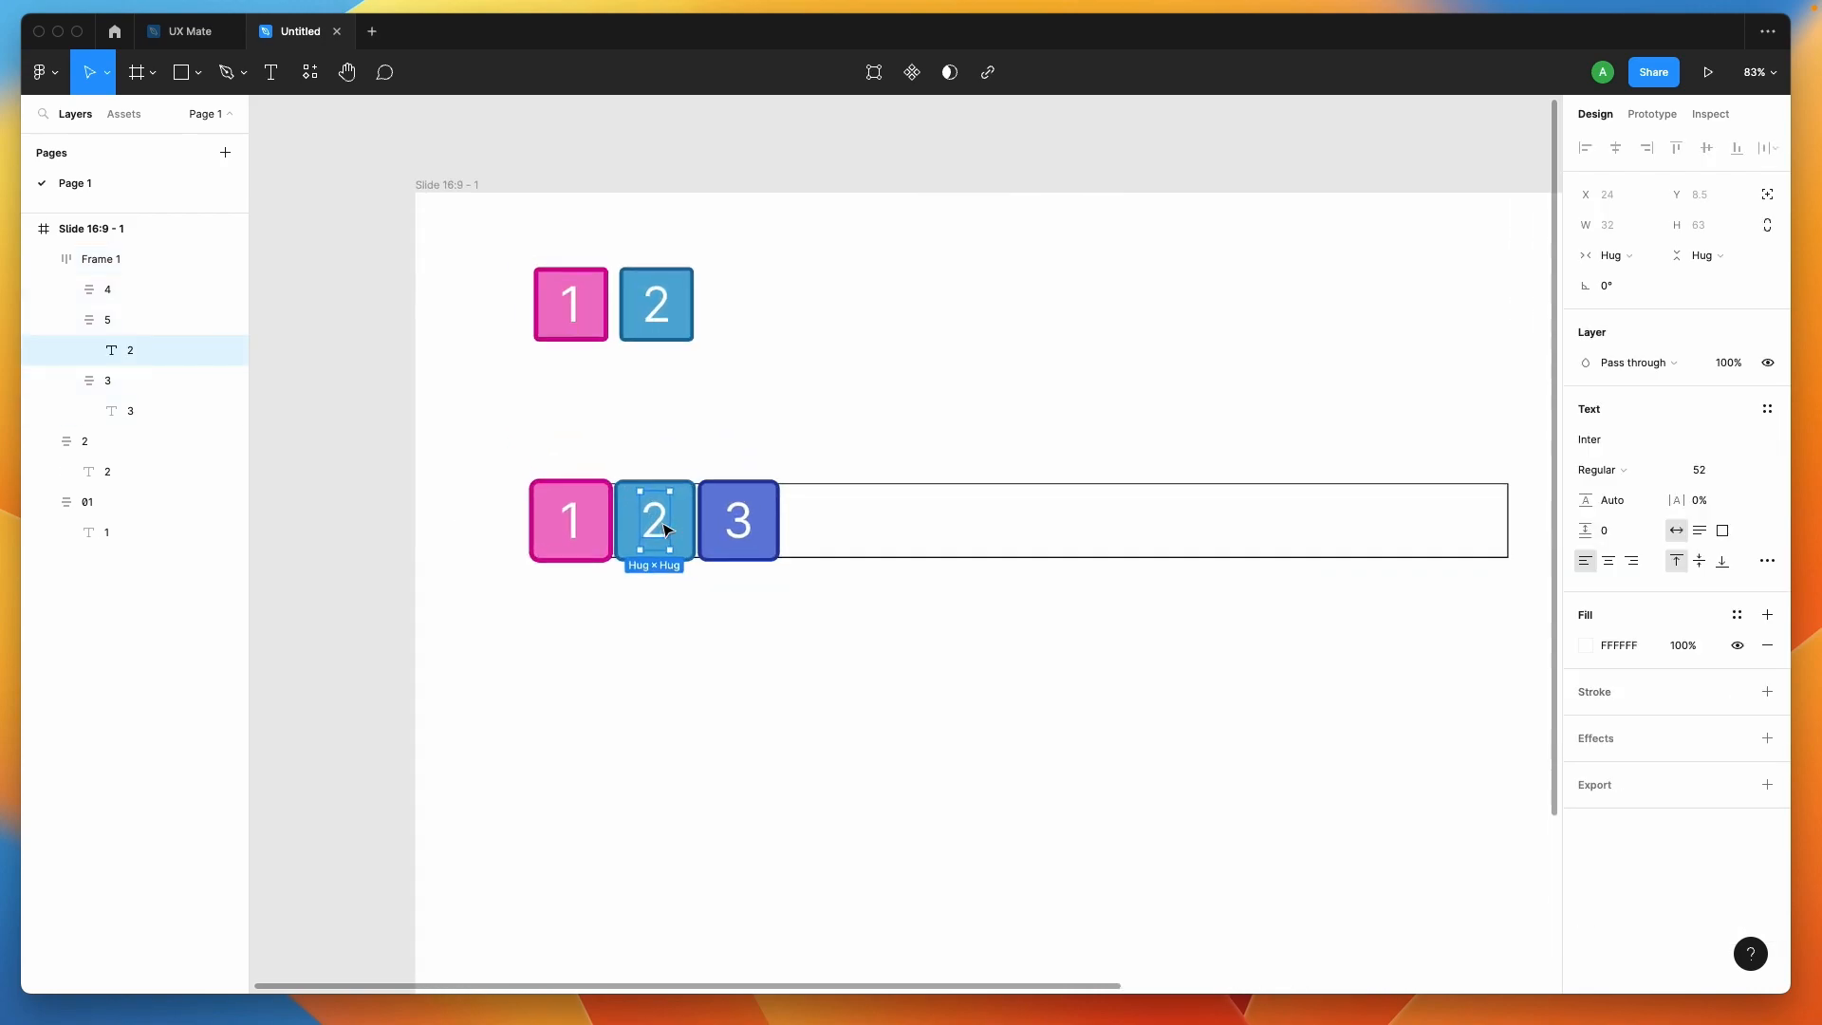
key("Delete")
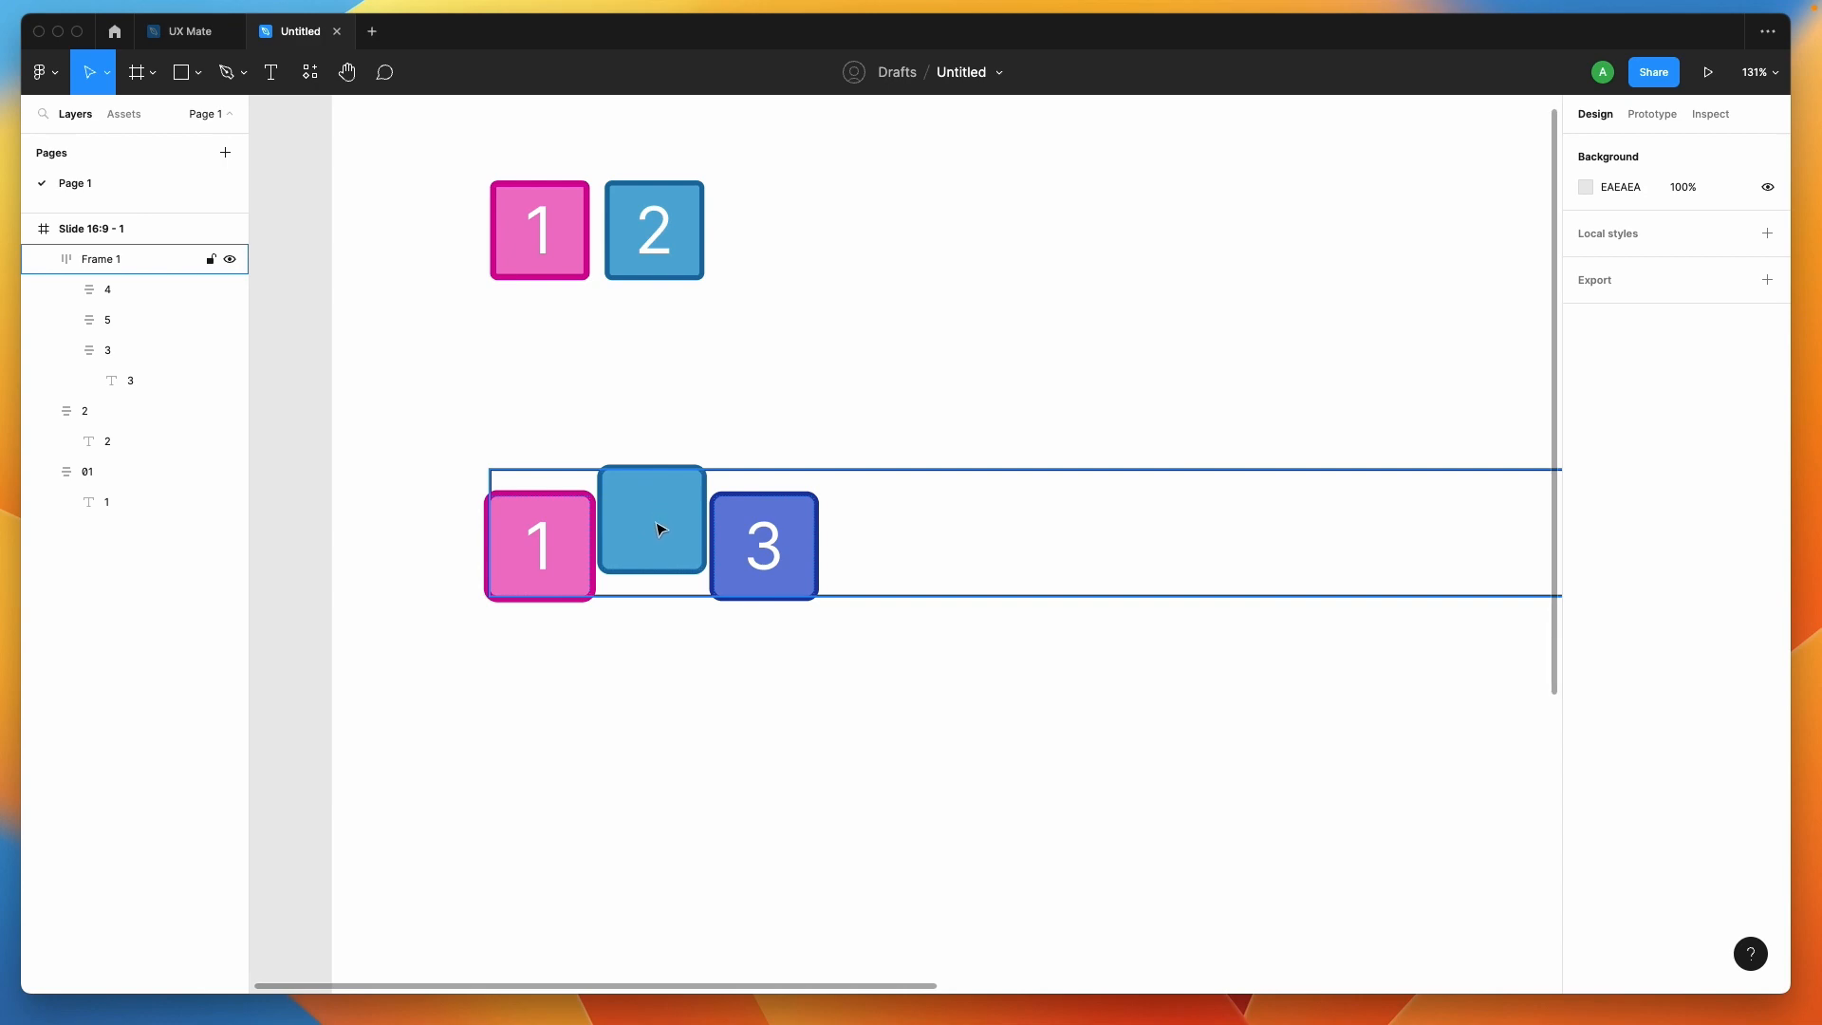
Replace the number in the row's pink tile 1 with the letter "b"
left_click(560, 560, "super")
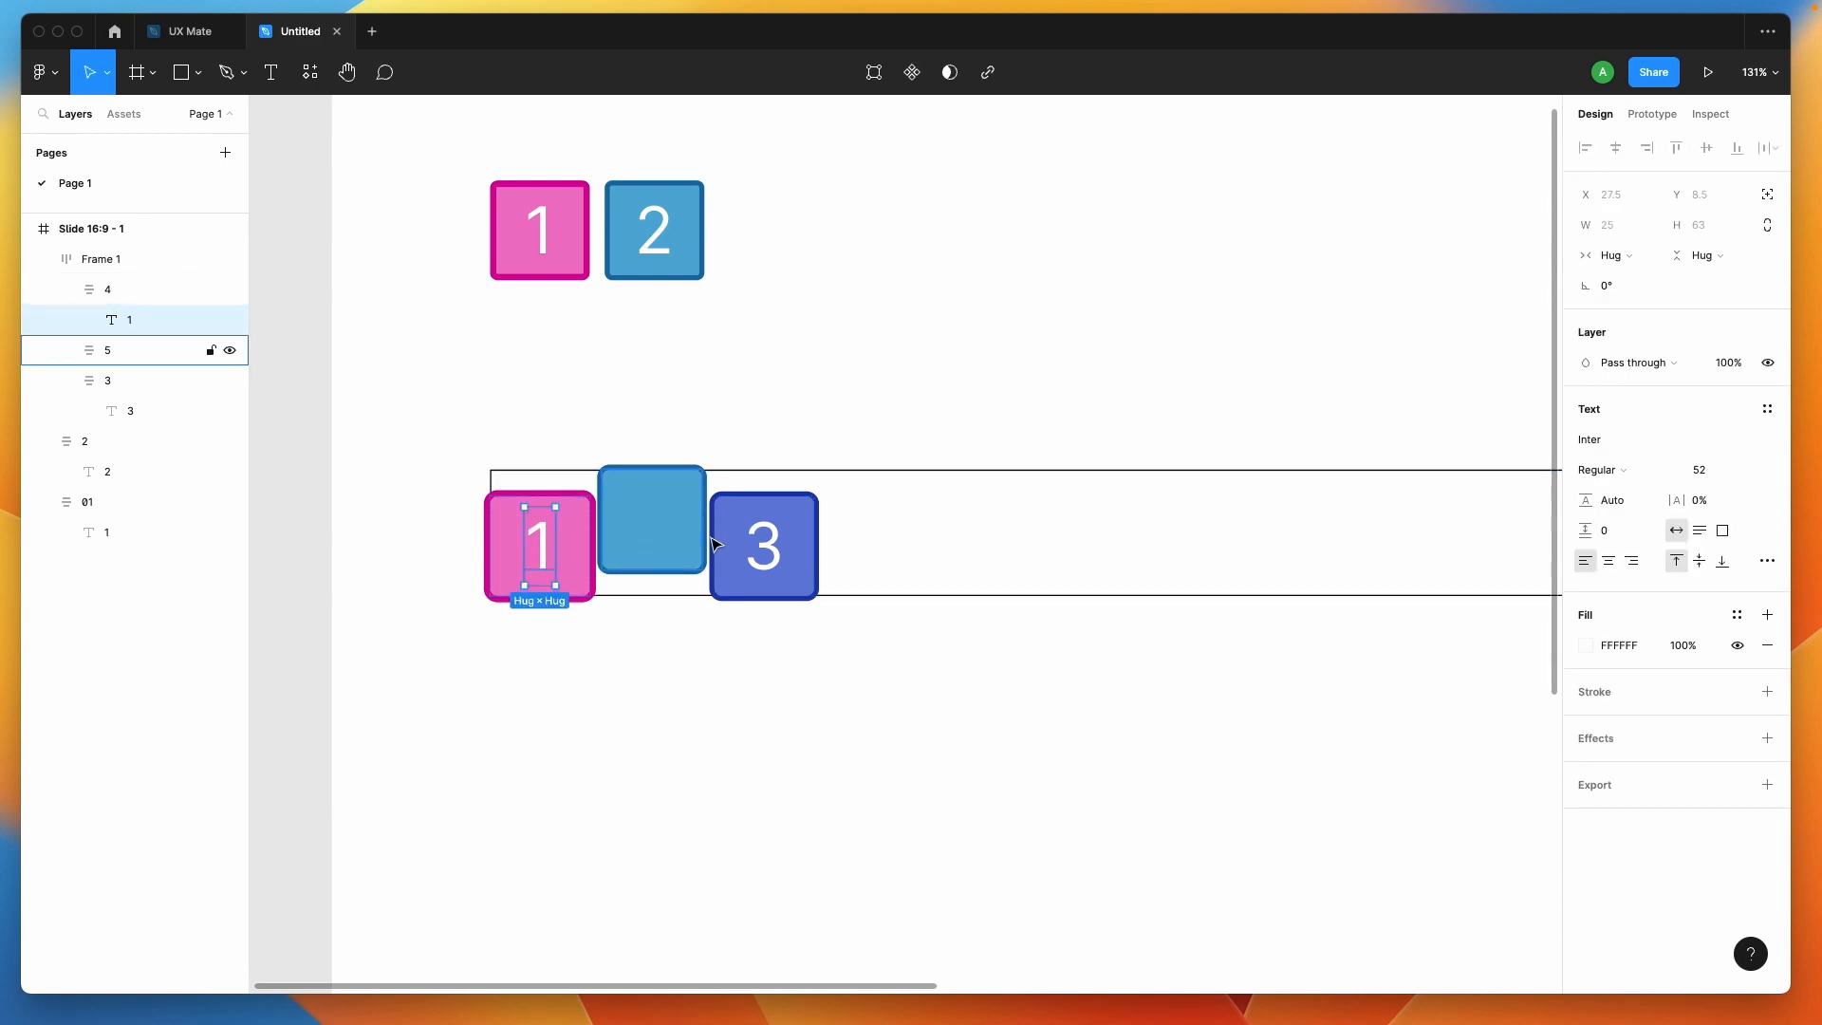
left_click(759, 553, "shift+super")
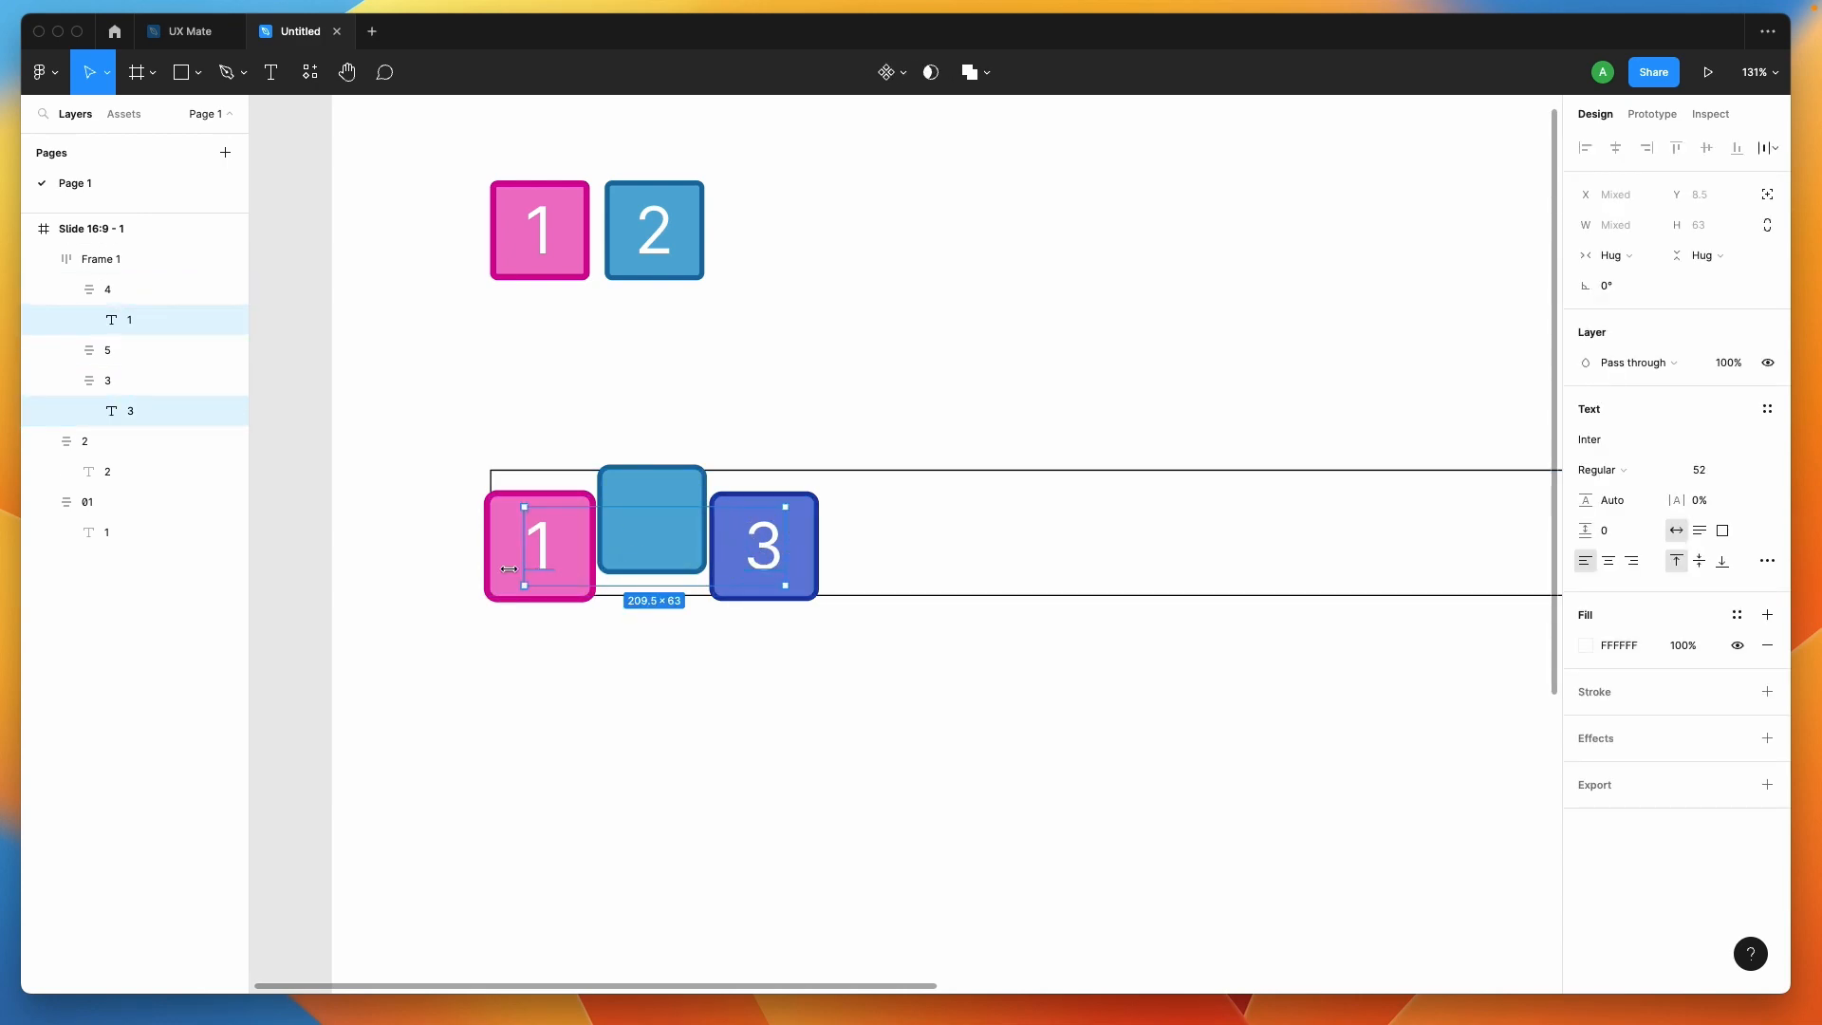
scroll(550, 575, "up", 5)
double_click(540, 542)
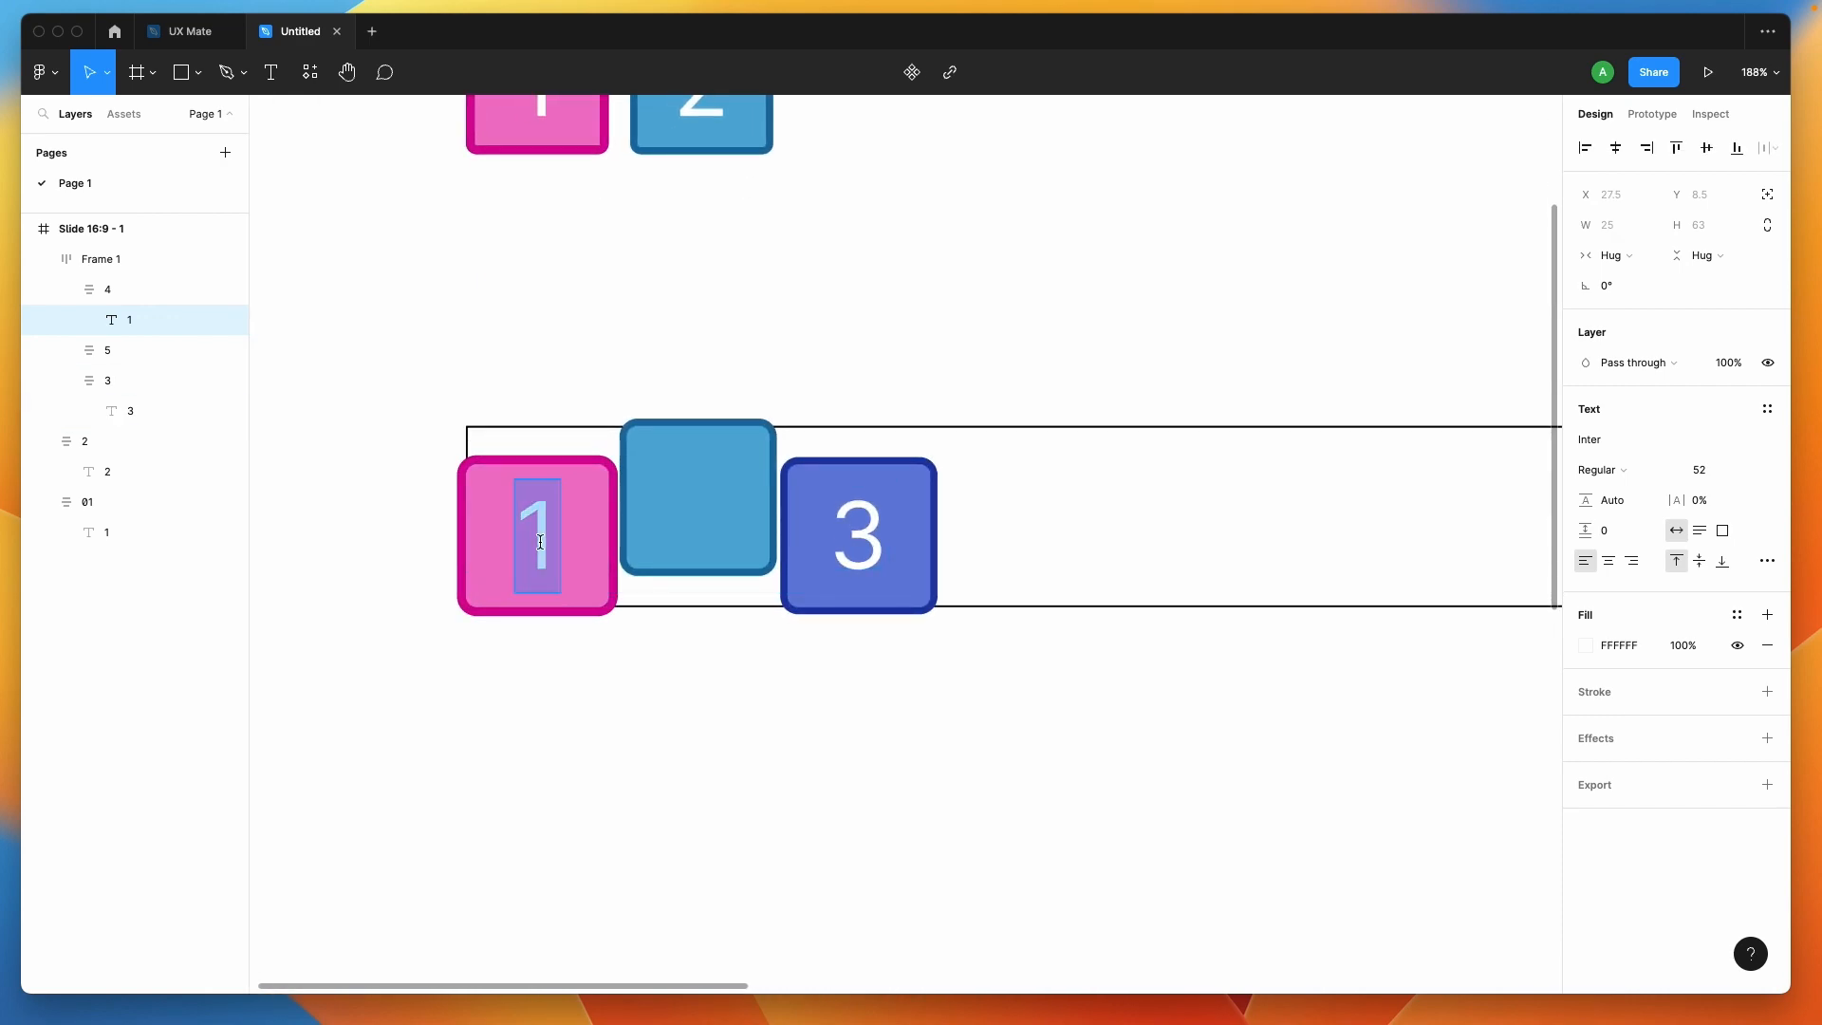
type("b")
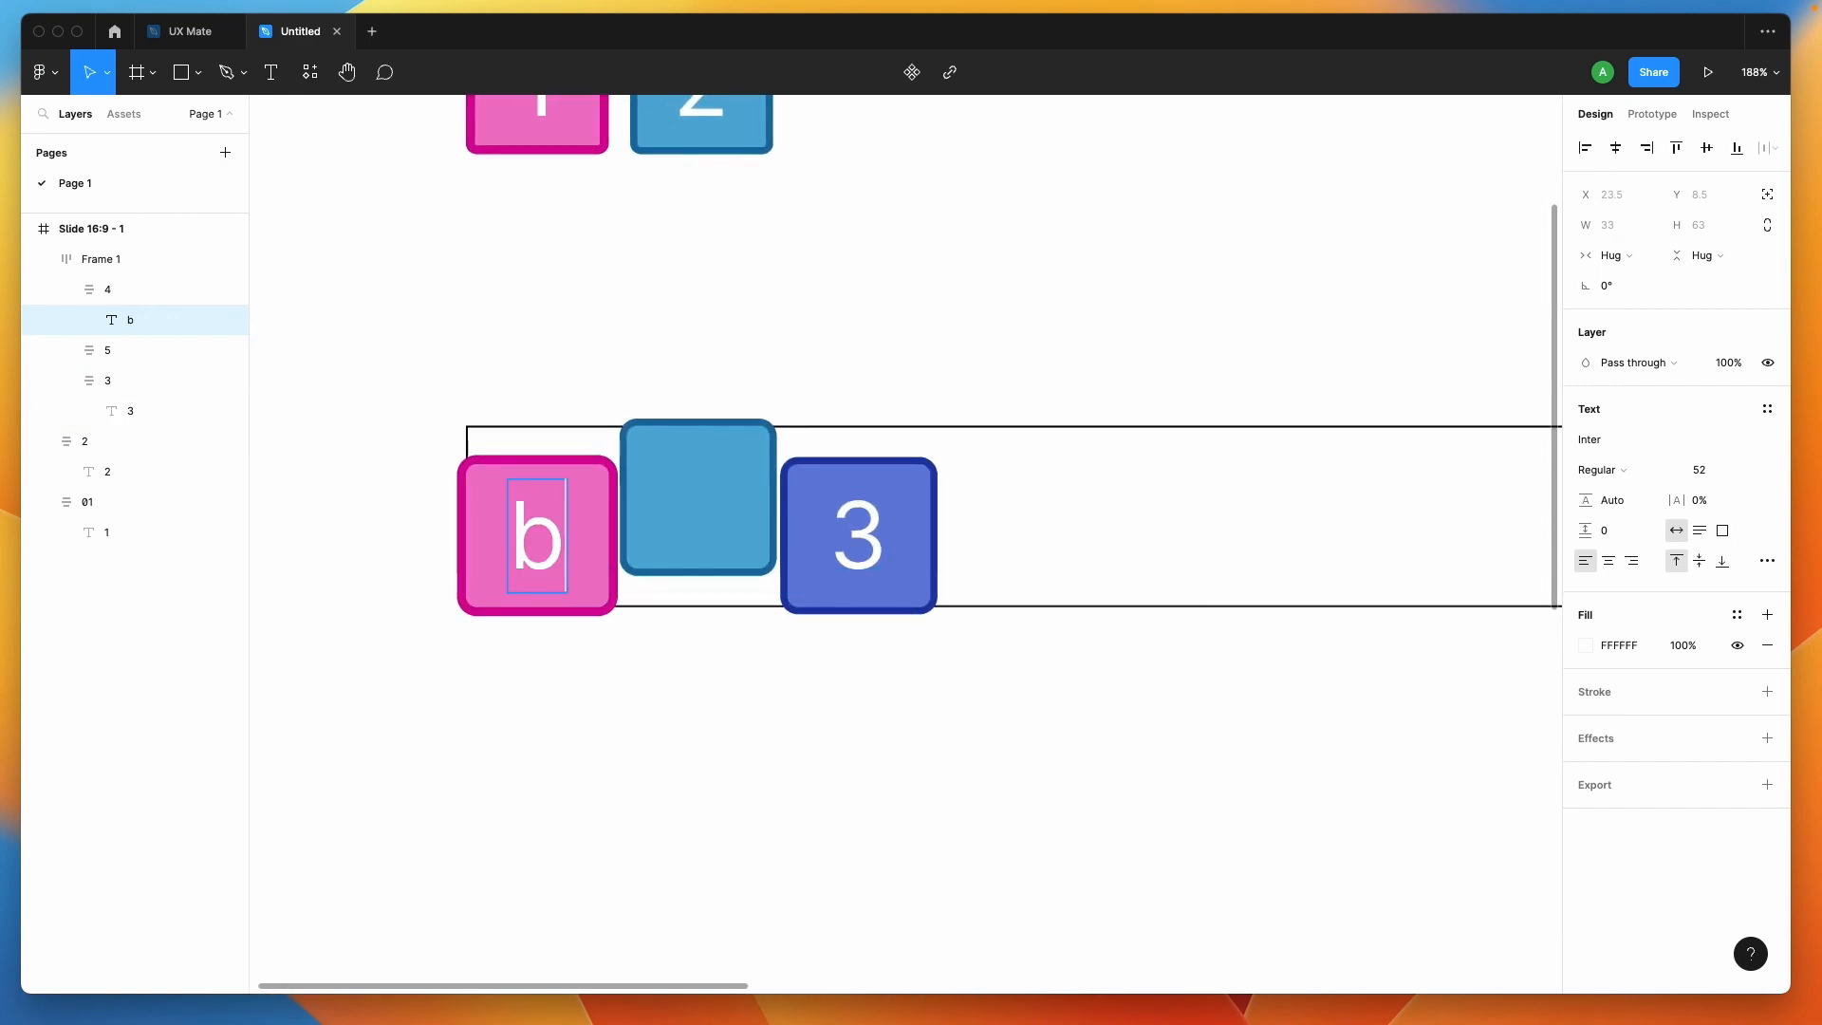
Replace the number in the row's tile 3 with the letter "A", trying "c" and "g" first
double_click(868, 525)
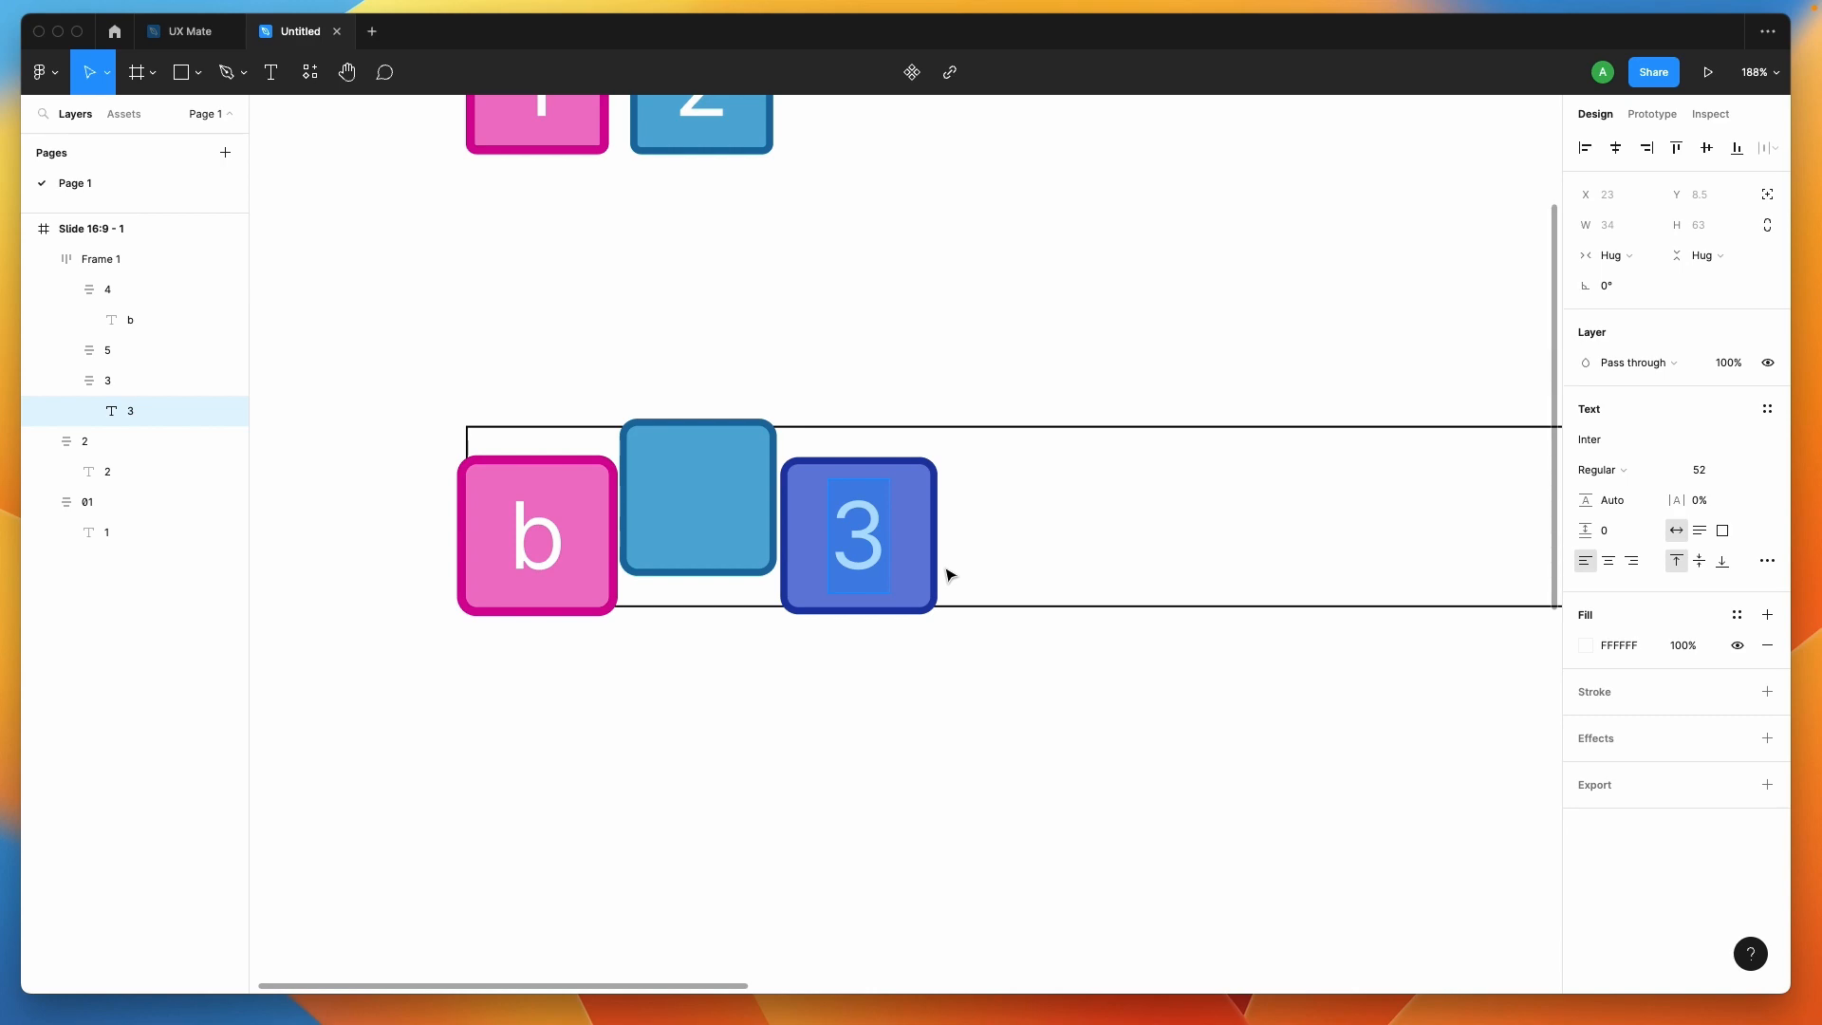
type("c")
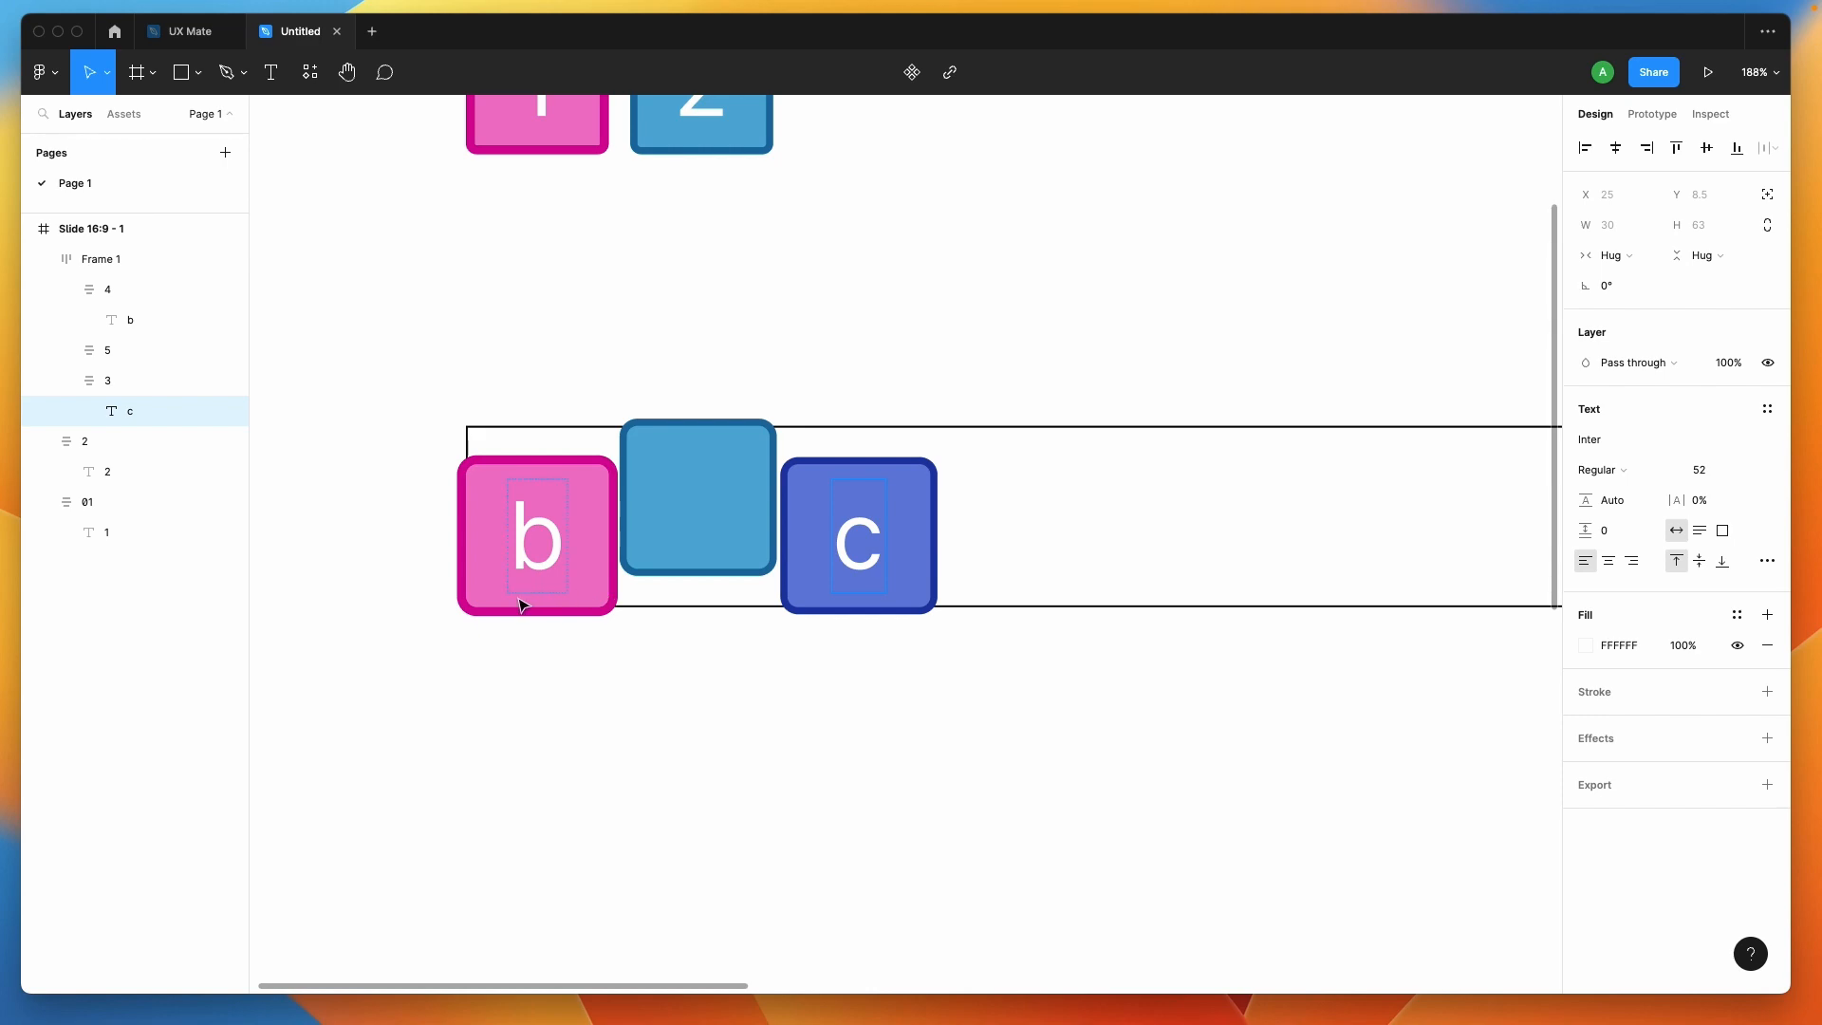
key("BackSpace")
type("g")
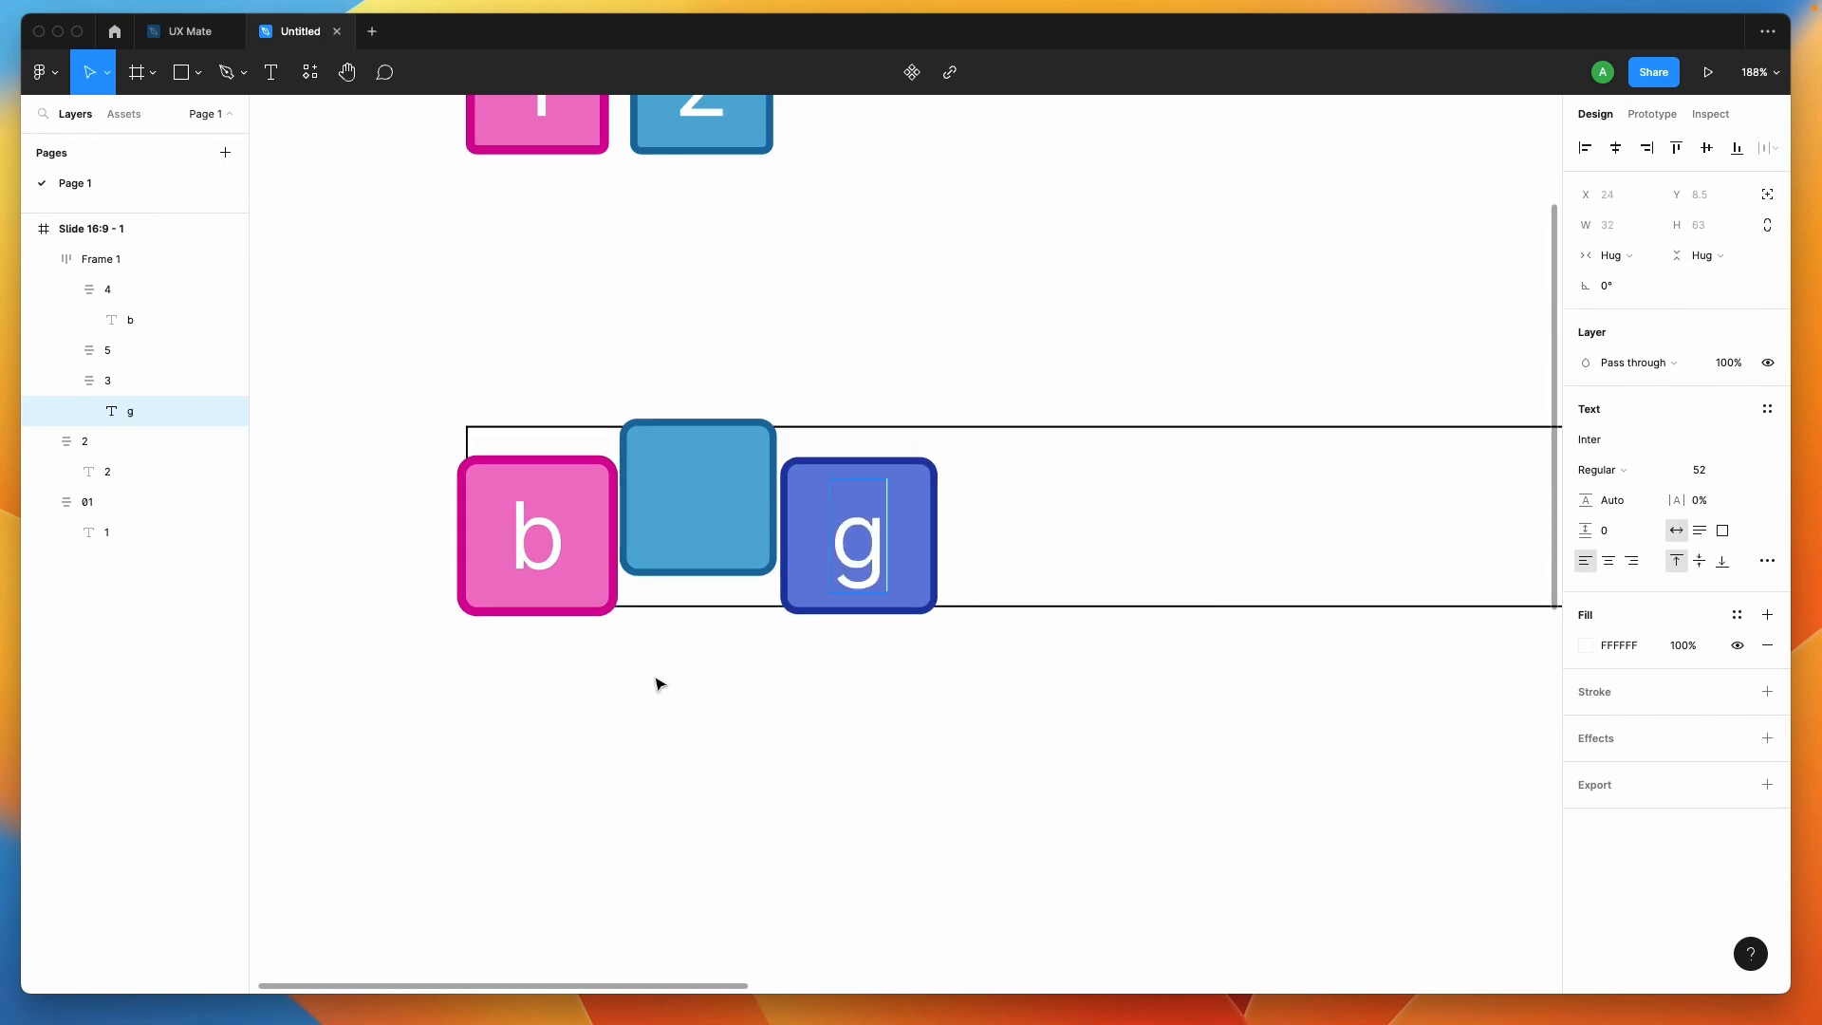
key("BackSpace")
type("A")
key("Escape")
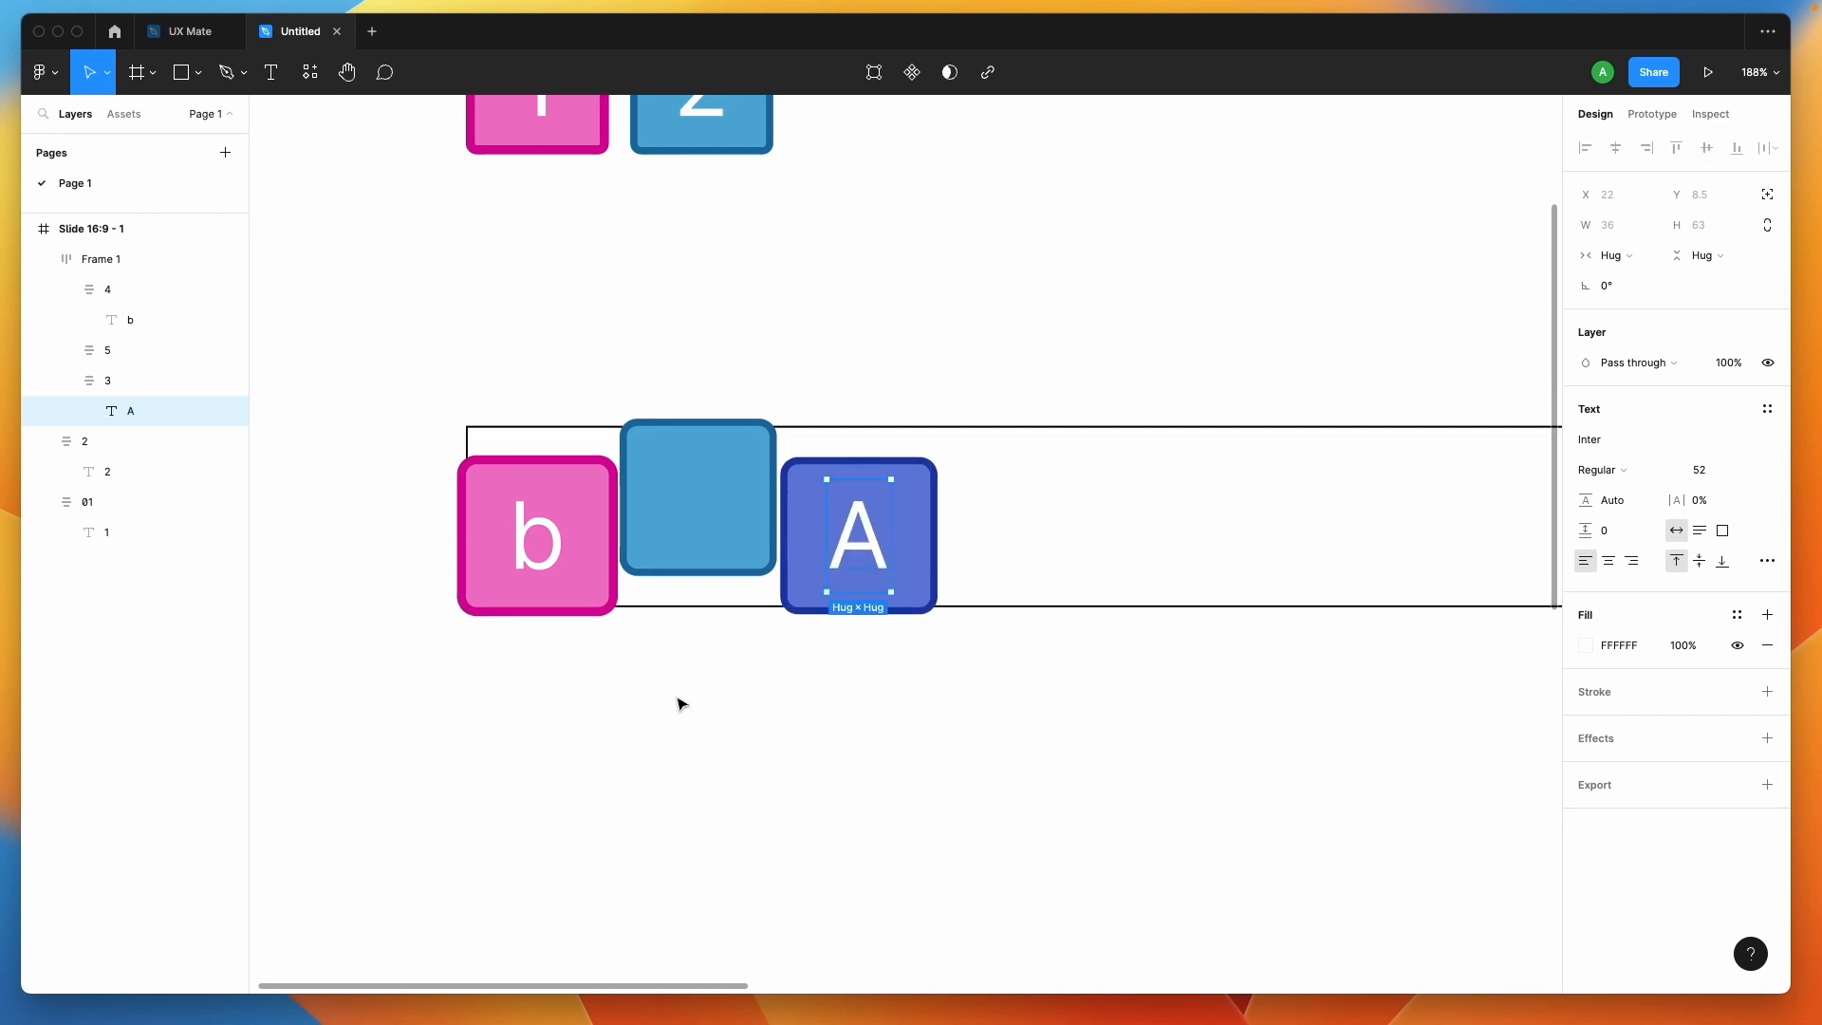
Shrink the empty blue tile between b and A to a height of about 37
scroll(680, 703, "down", 3)
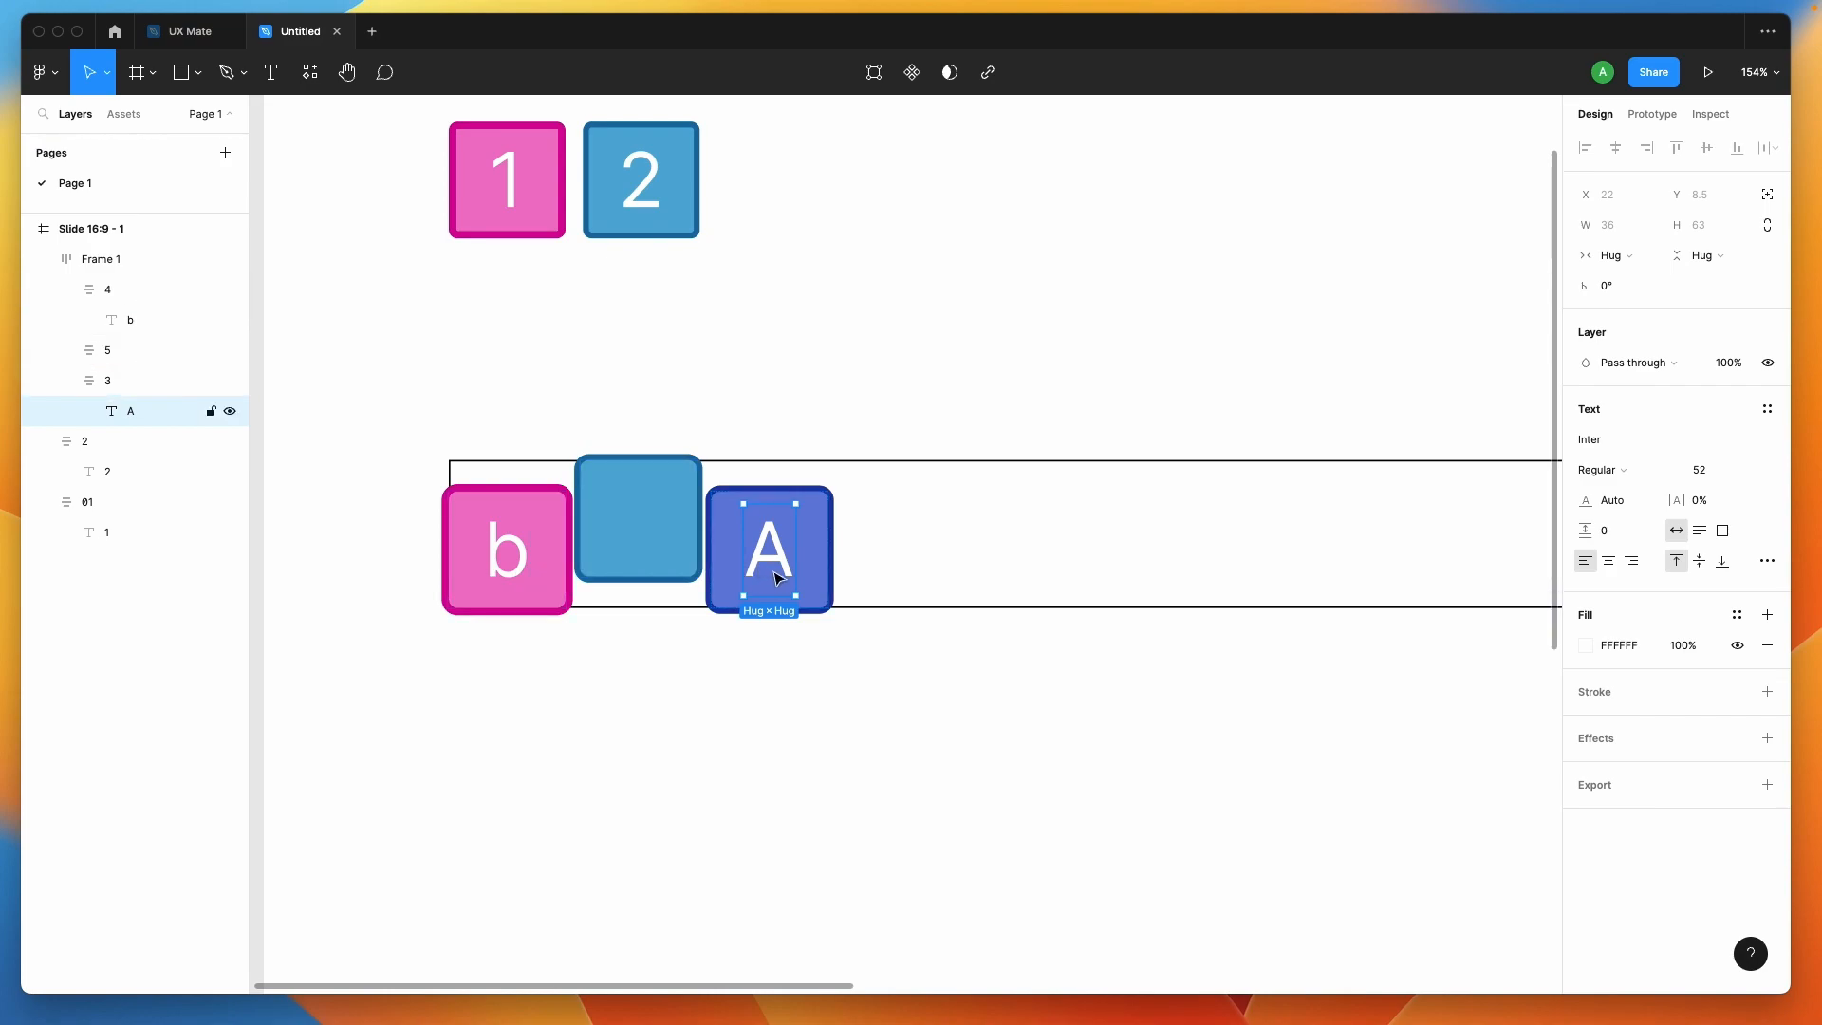
left_click(638, 532)
left_click_drag(622, 576, 626, 522)
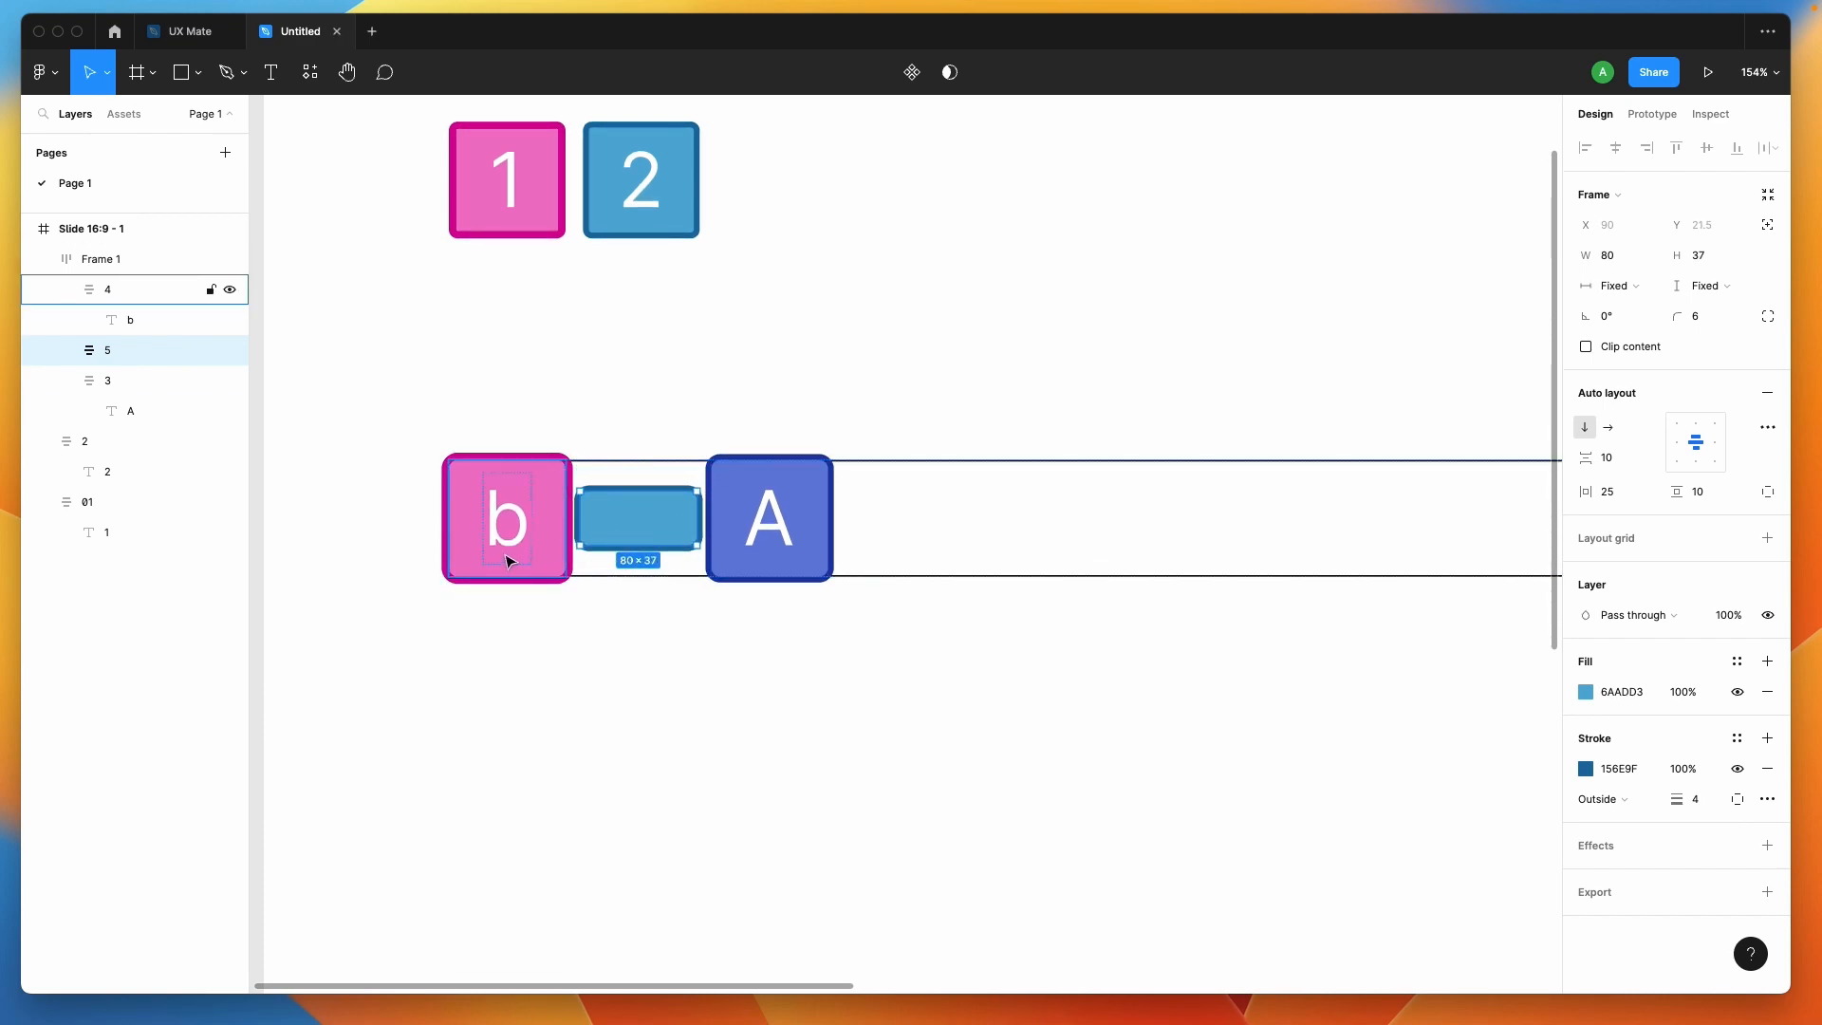
Draw a horizontal line about 521 wide across the tile row and nudge it up 3 pixels to the letters' baseline
left_click(201, 76)
left_click(188, 145)
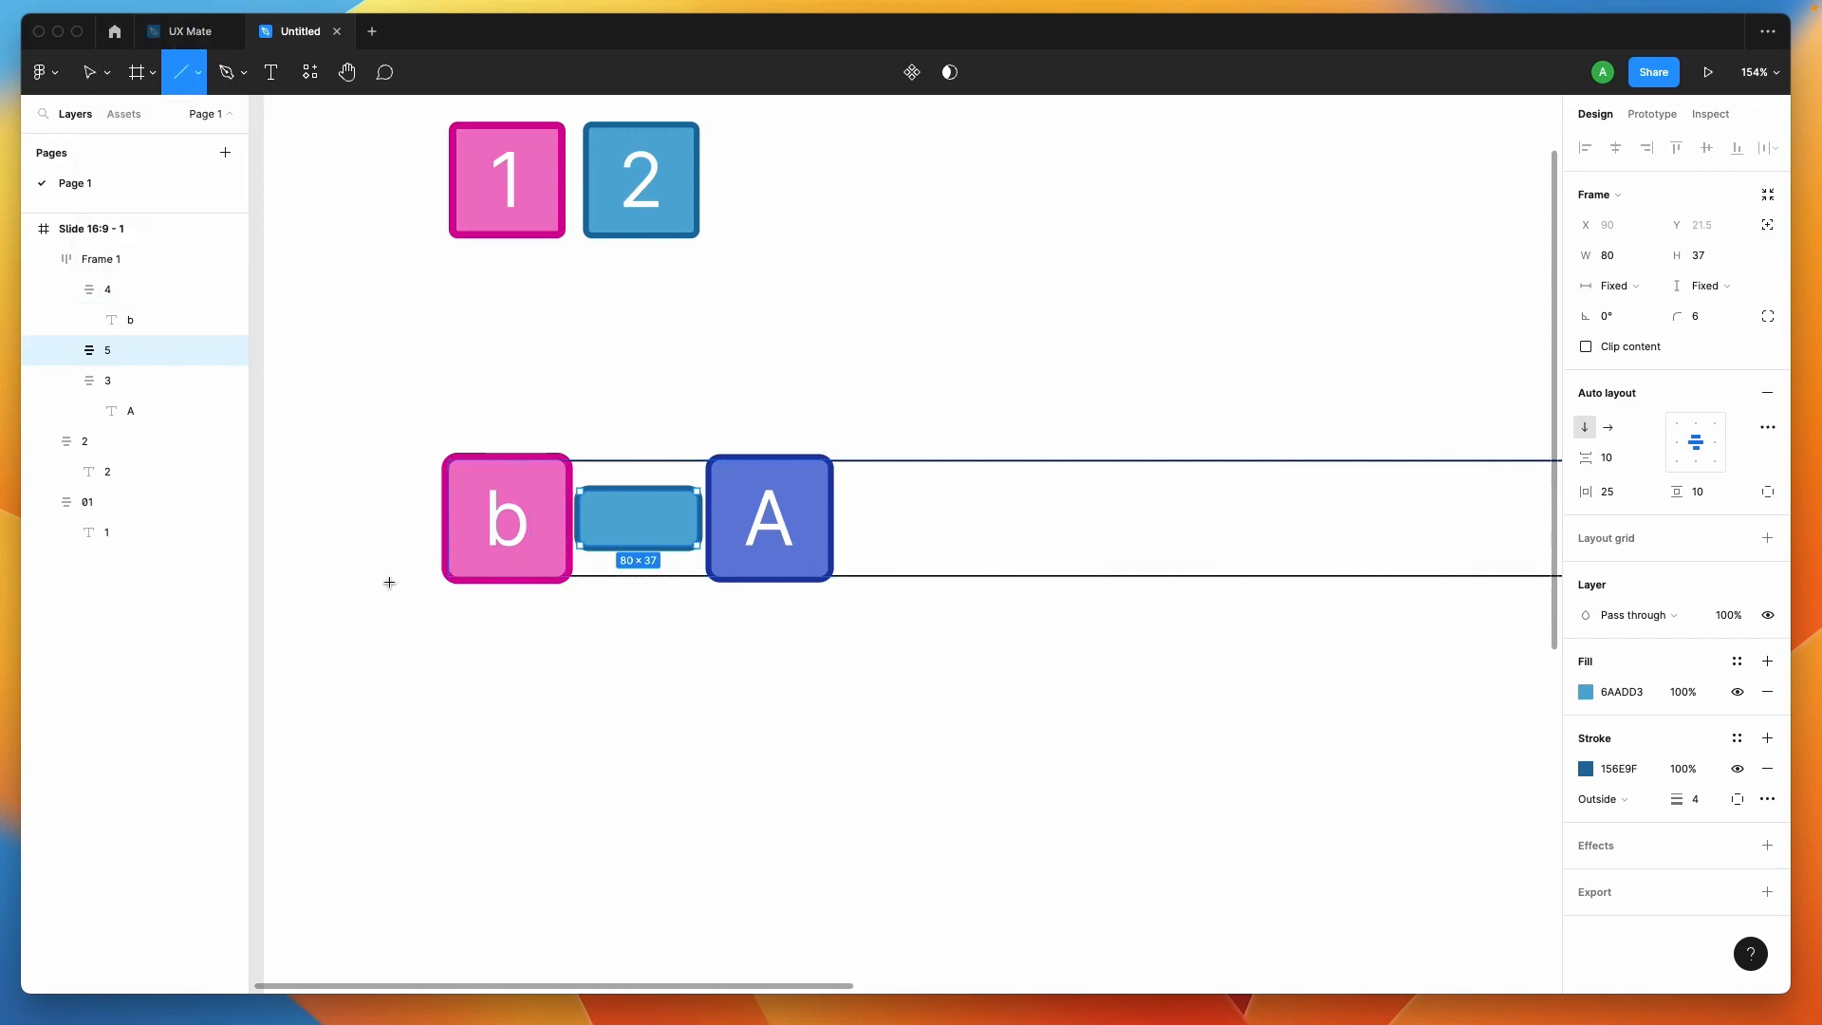
left_click_drag(360, 555, 1120, 480)
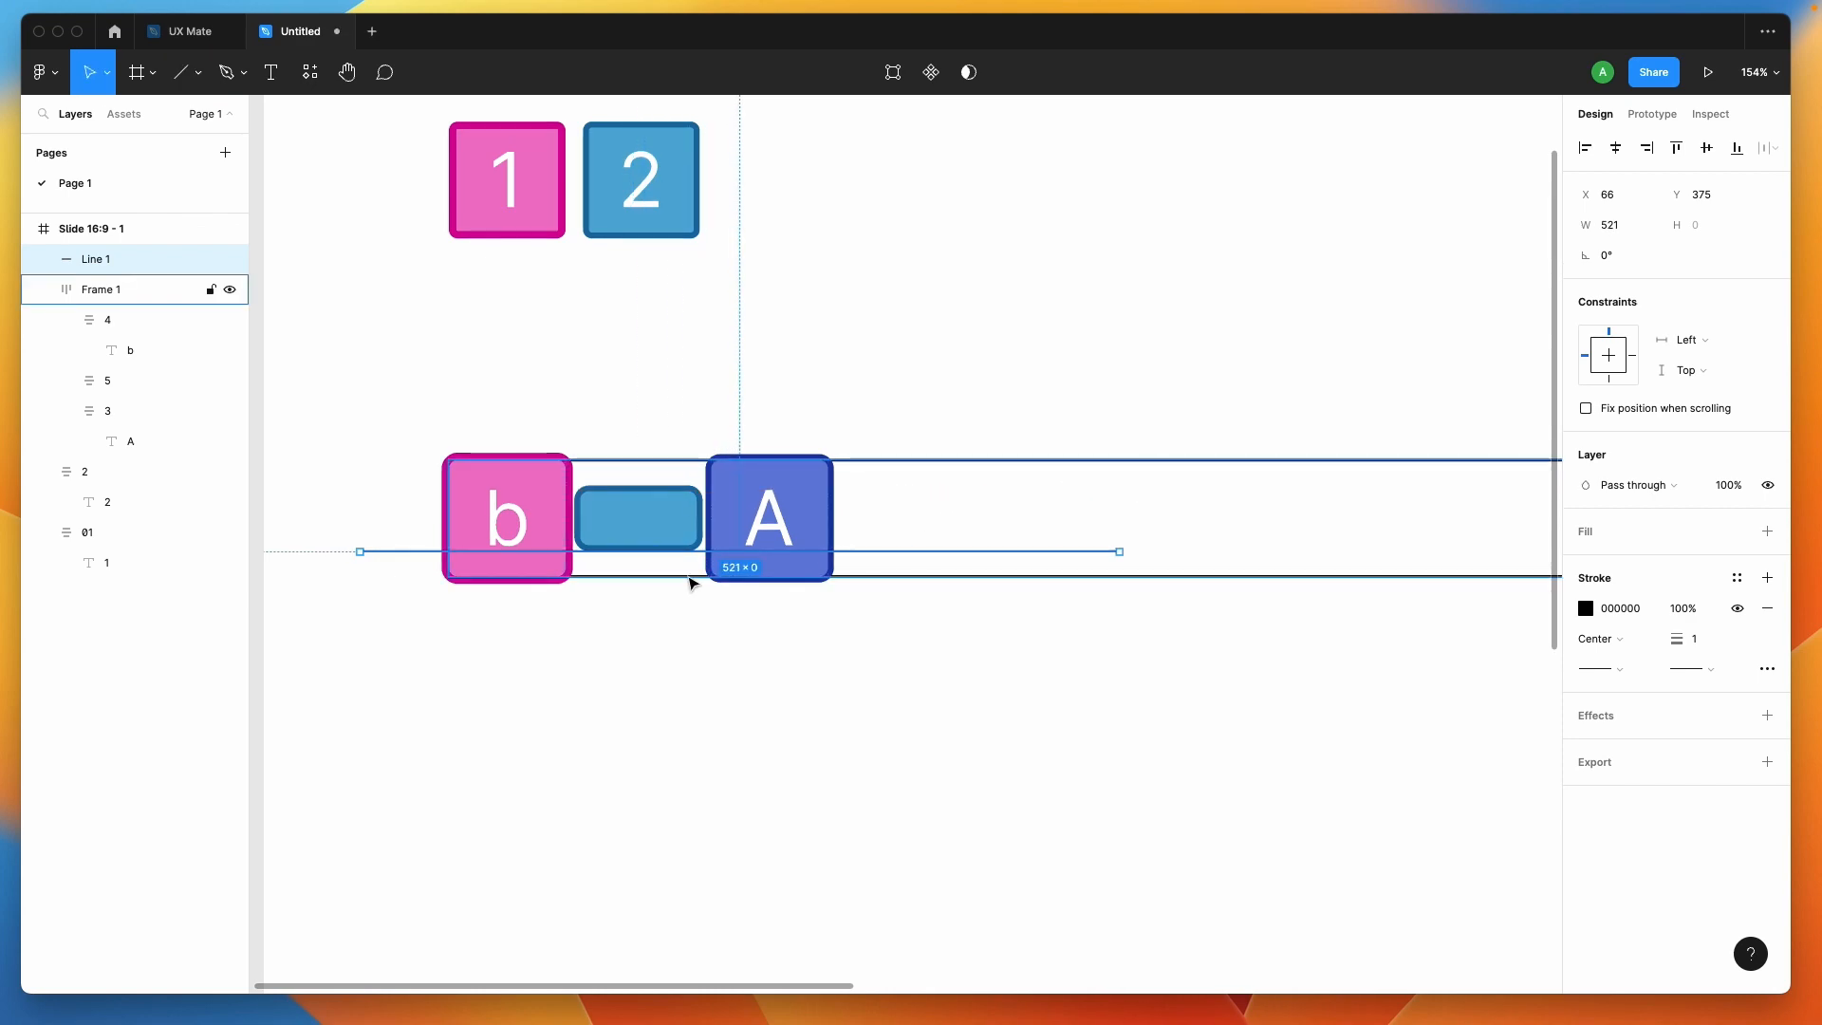
scroll(394, 618, "up", 5)
scroll(394, 618, "up", 5)
key("Up")
key("Up")
key("Up")
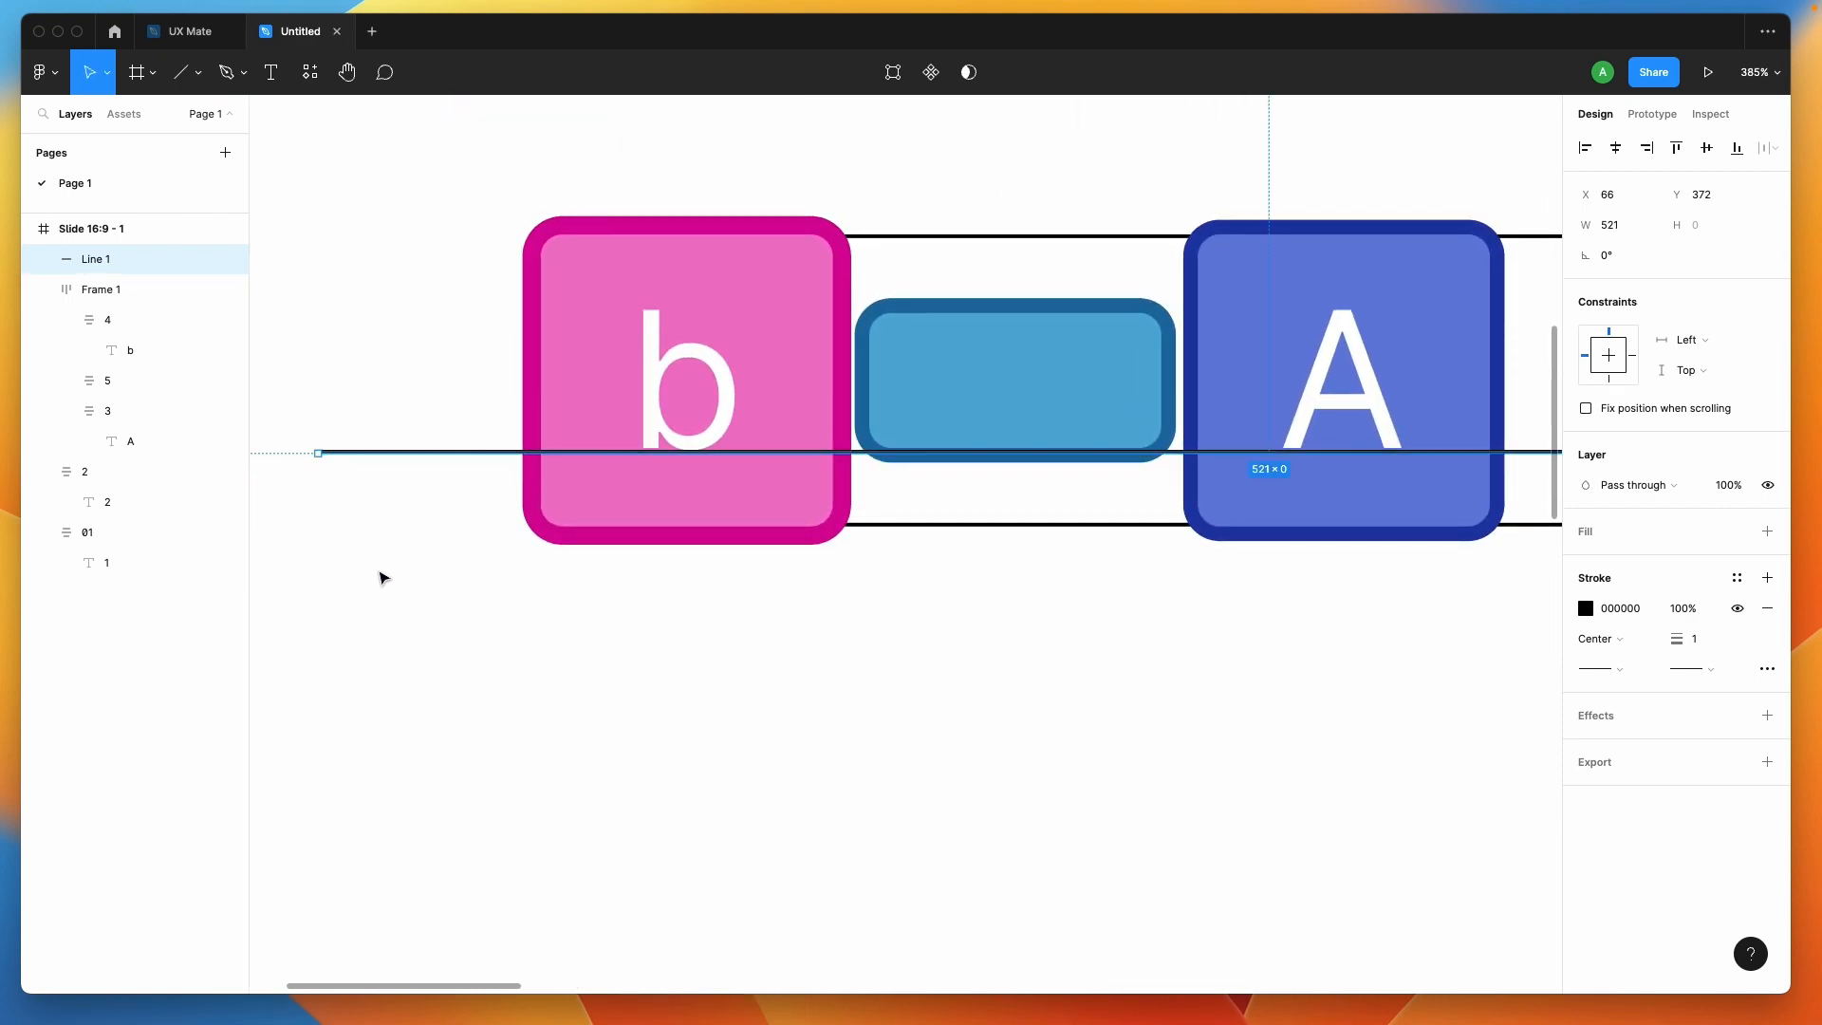
Duplicate the short empty blue tile, move the copy after tile A, and increase its height to about 77
scroll(484, 555, "down", 3)
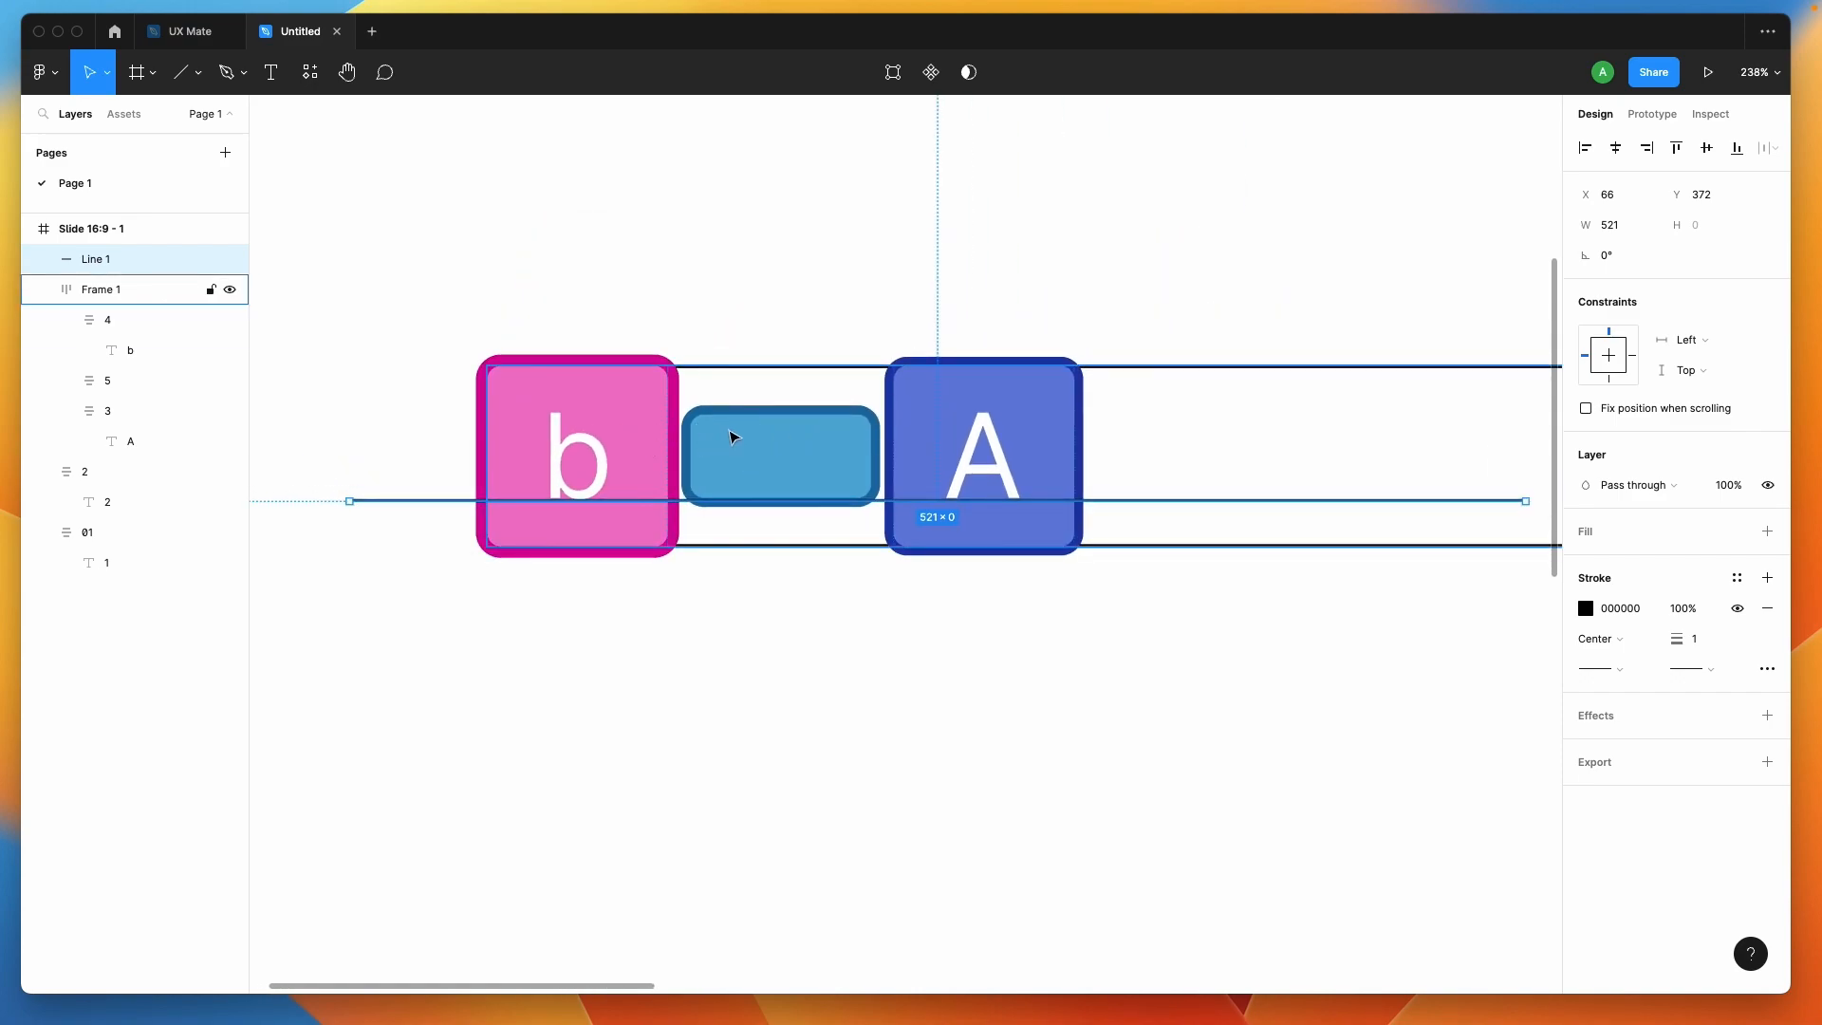
left_click(730, 438)
key("super+d")
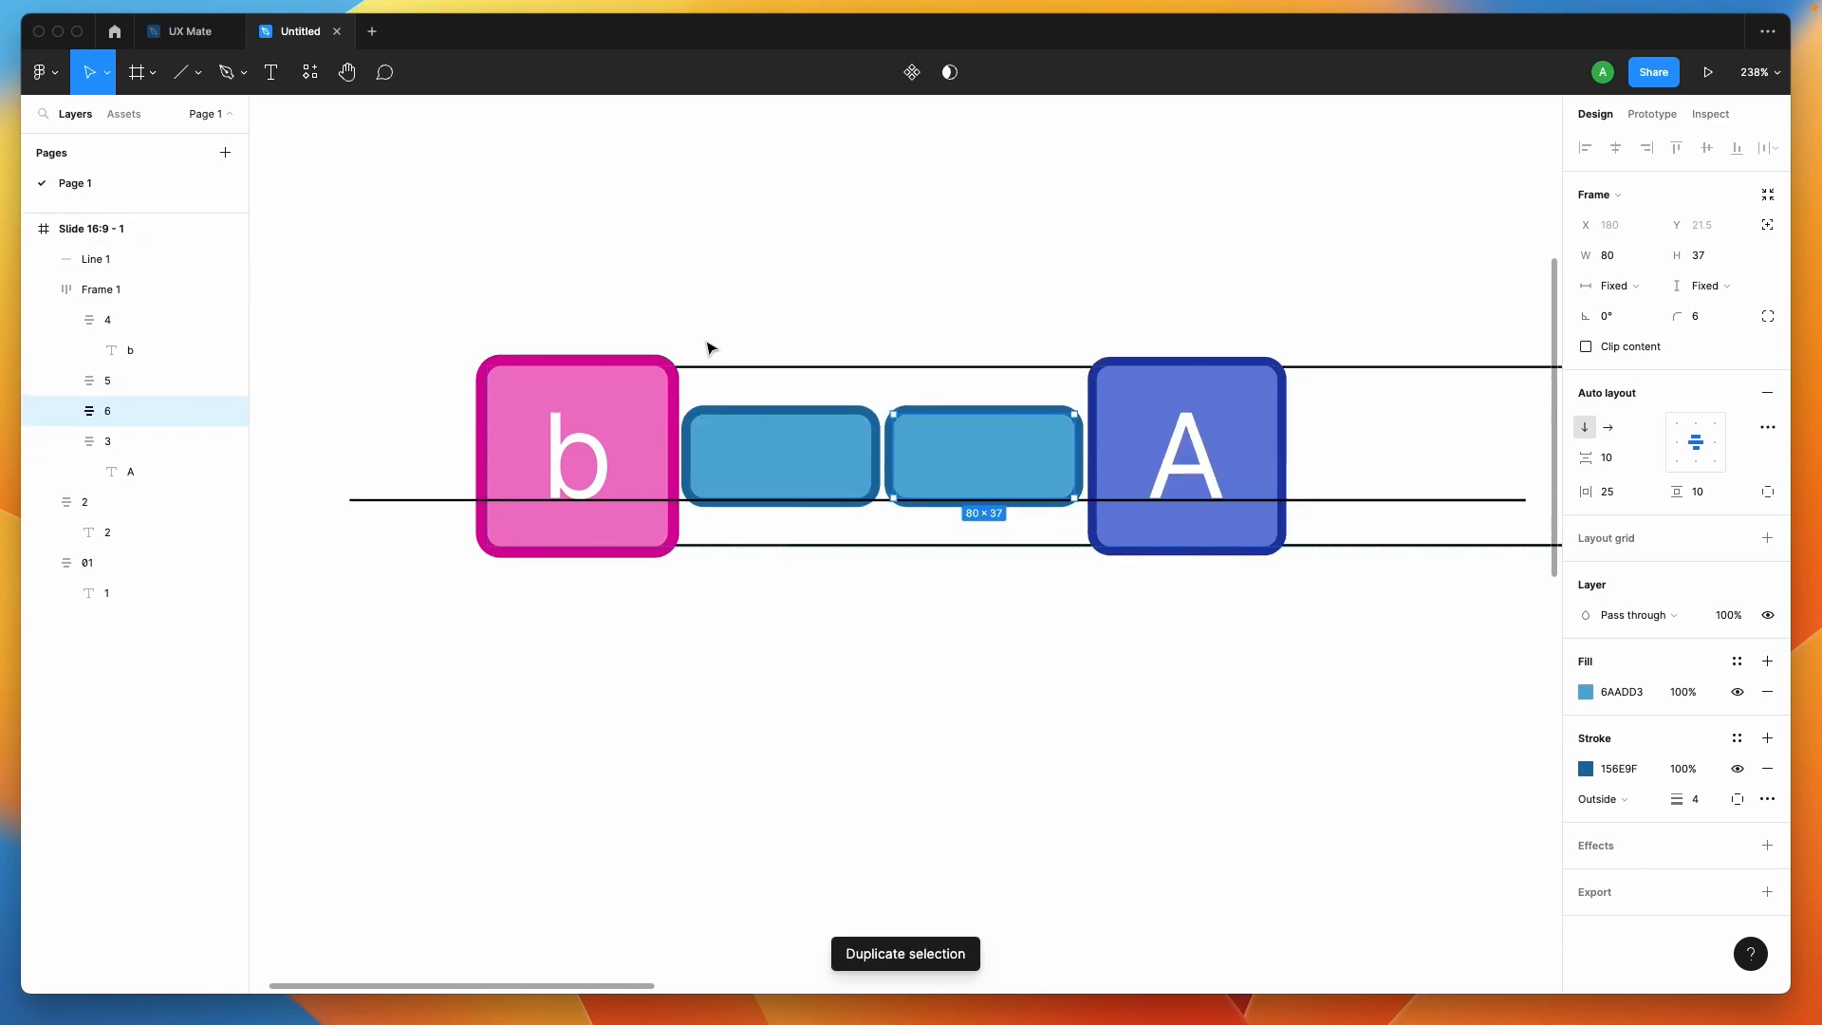
key("Right")
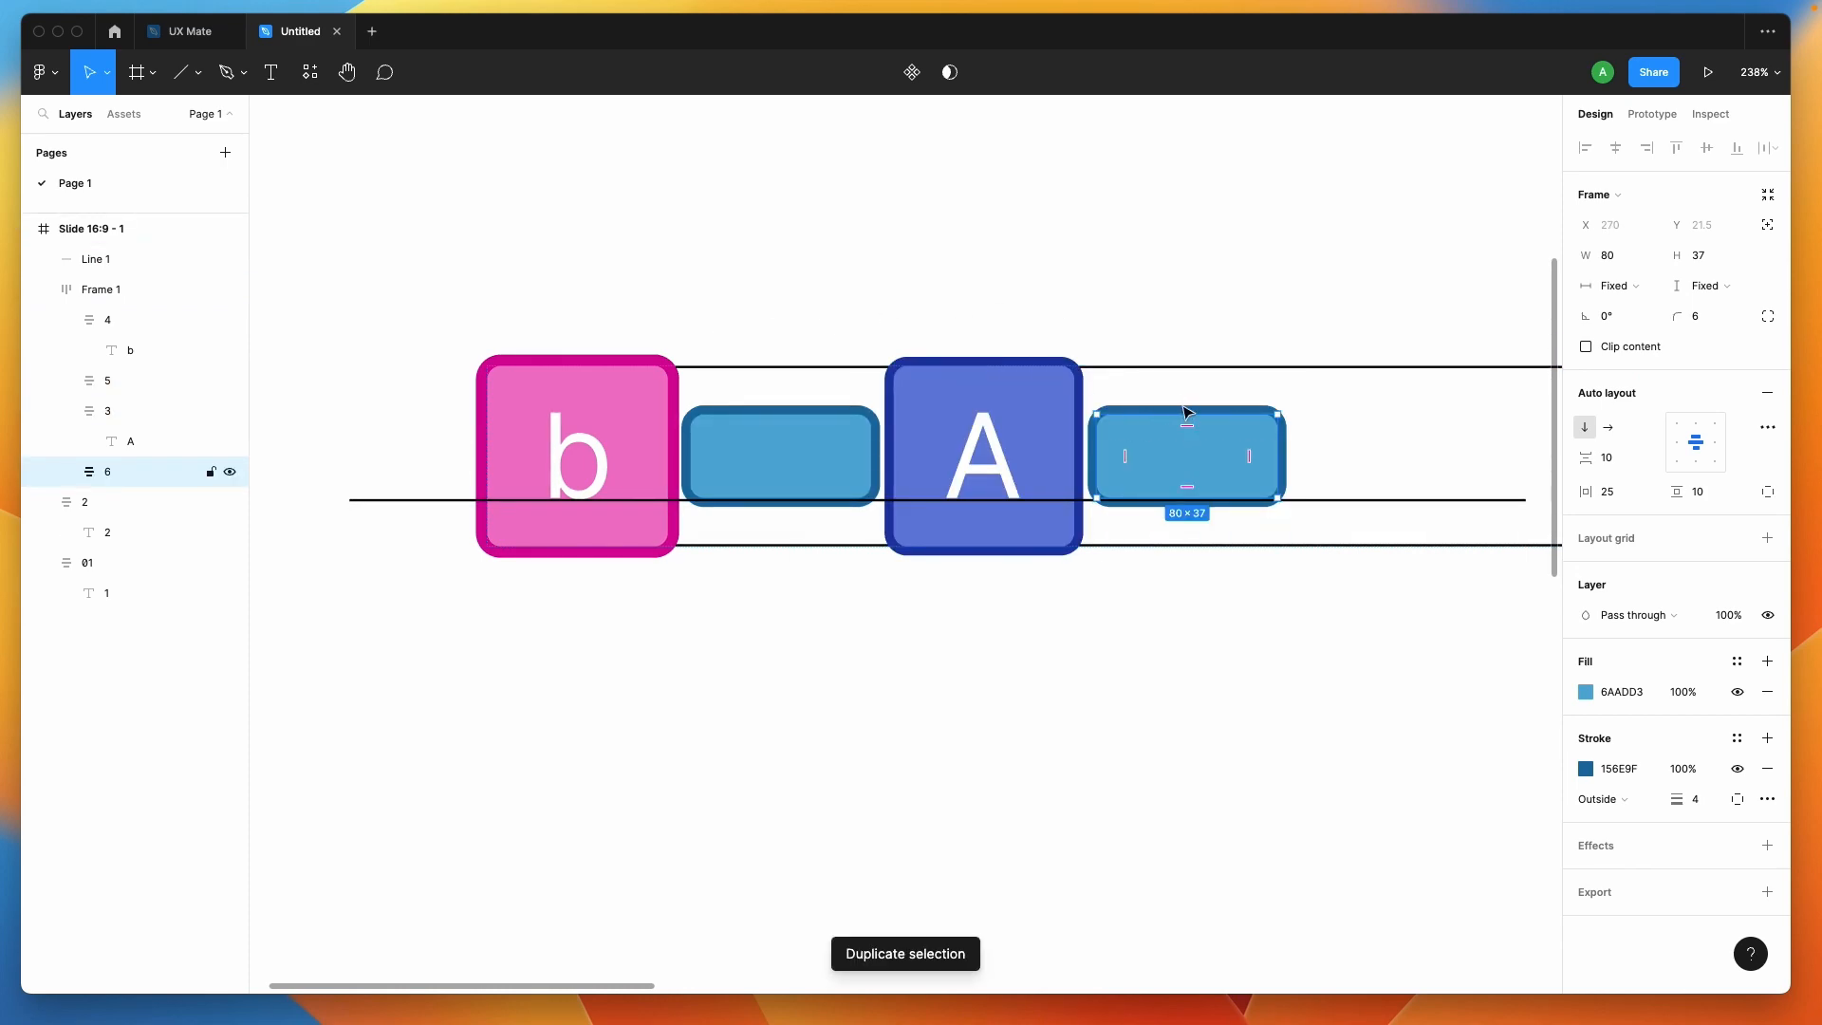
left_click_drag(1181, 410, 1180, 322)
Select the tile row's frame and try its centre and right baseline alignments, ending on left alignment
left_click(724, 407)
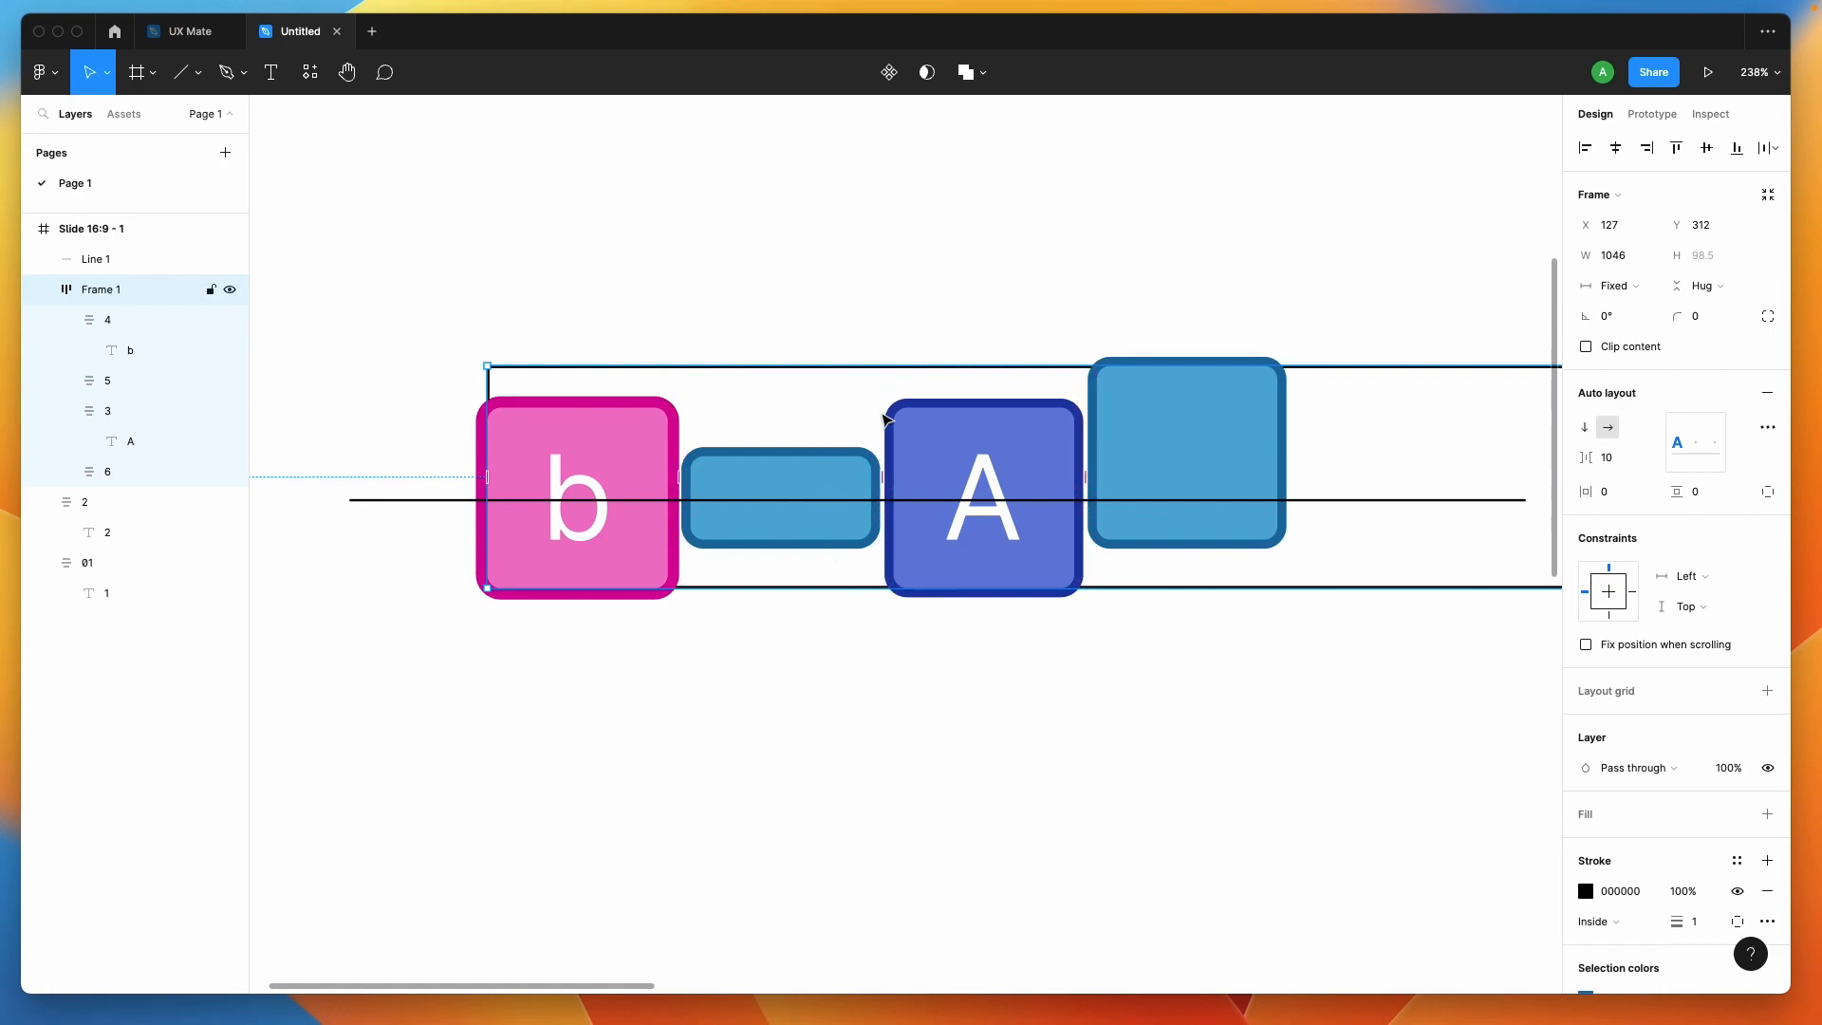
left_click(1696, 446)
left_click(1712, 441)
left_click(1677, 446)
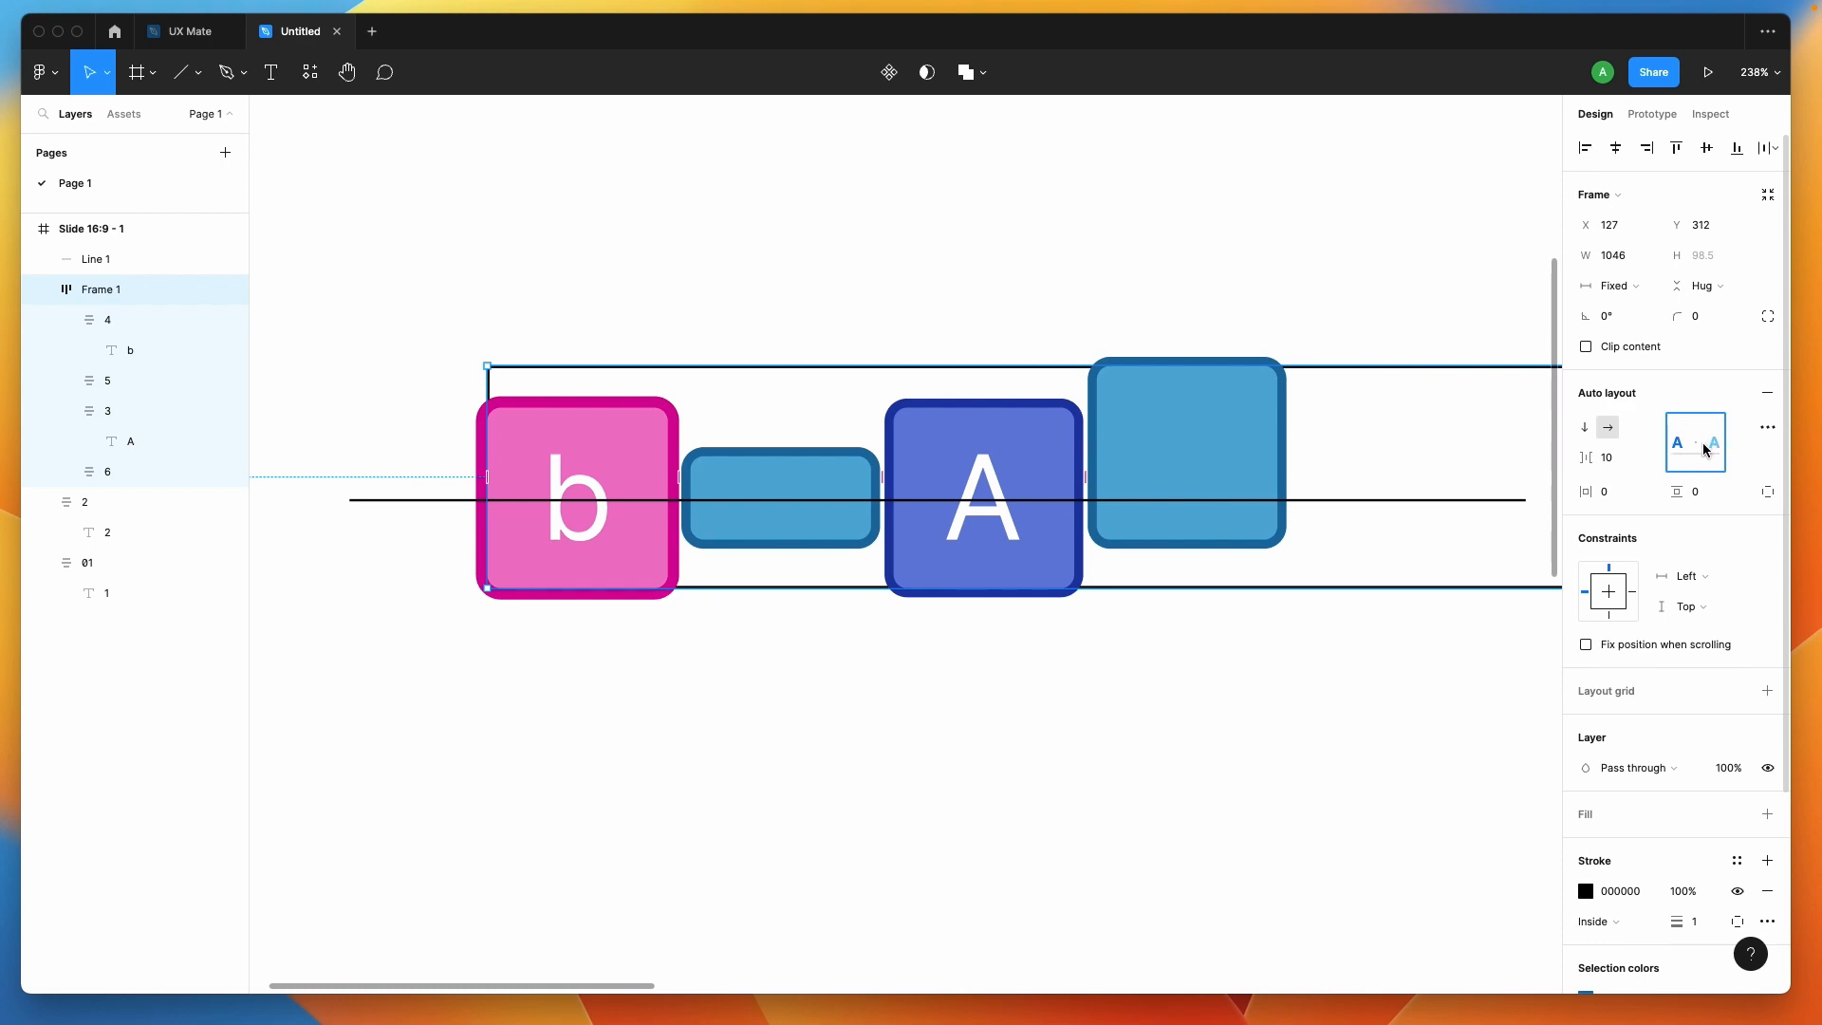
Turn off text baseline alignment for the tile row's frame and deselect it
left_click(1767, 427)
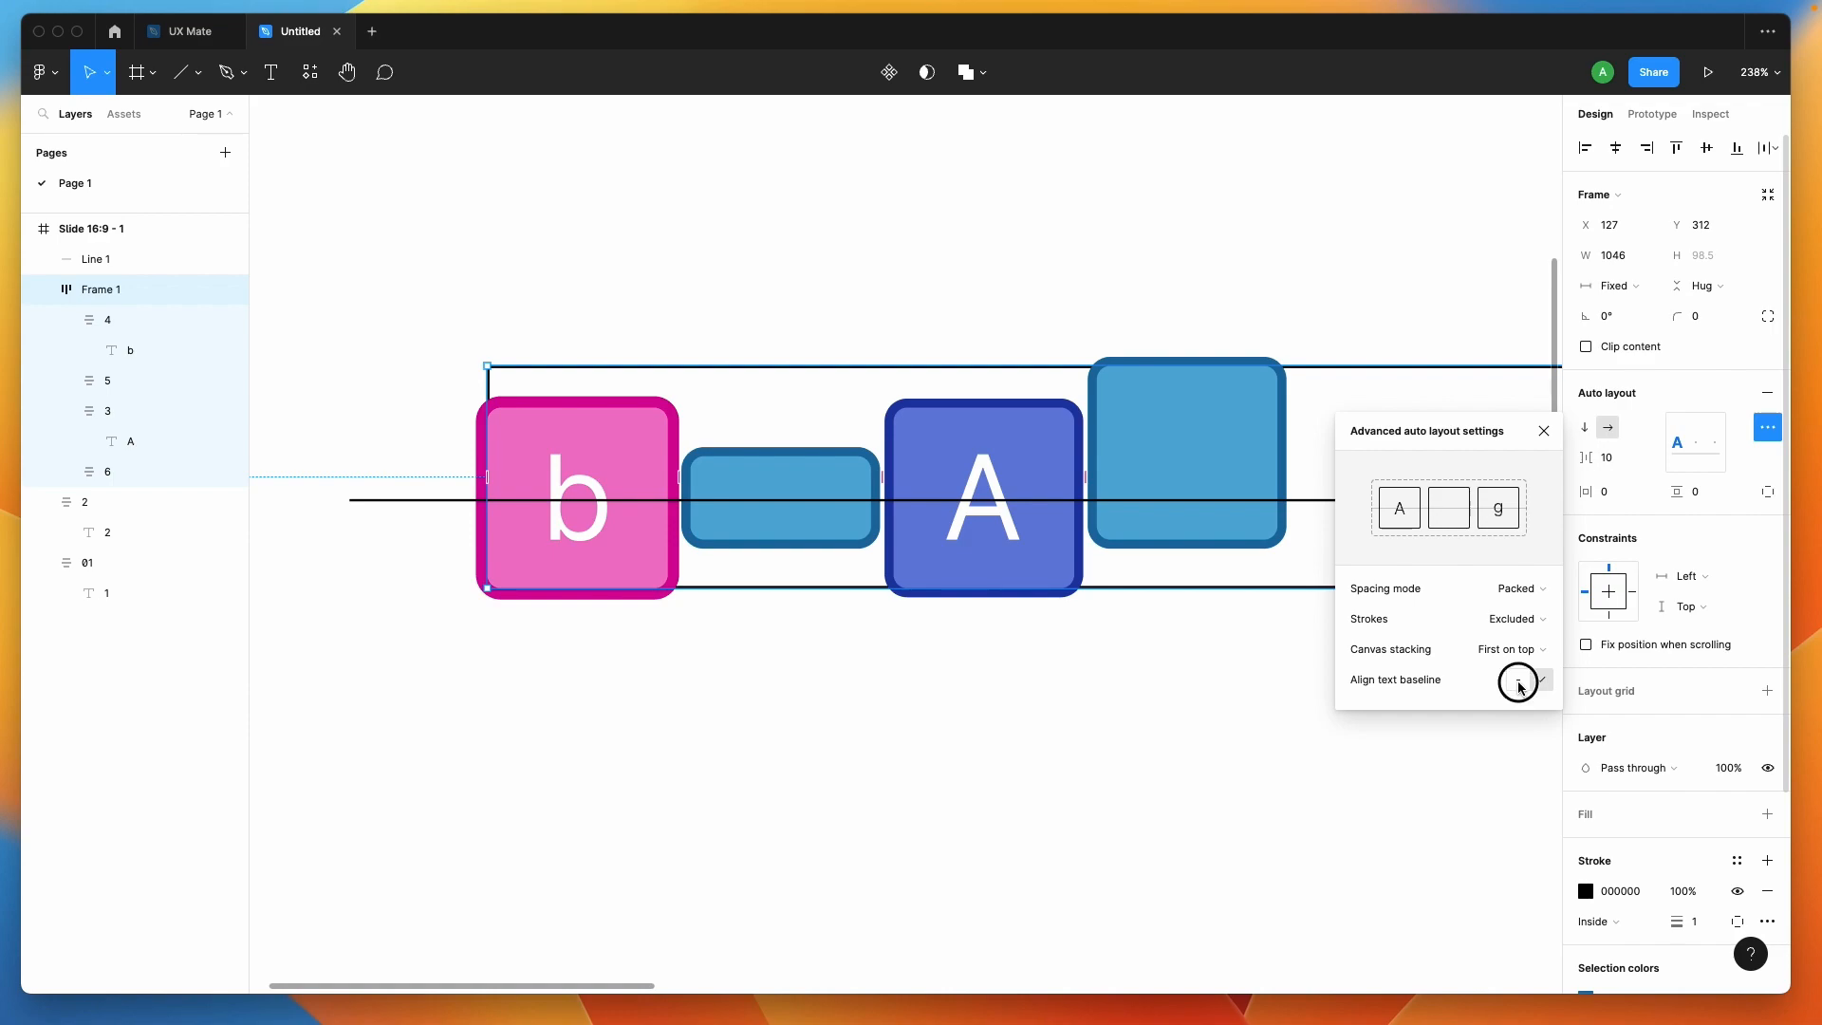
left_click(1516, 681)
left_click(1220, 699)
scroll(1220, 699, "down", 3)
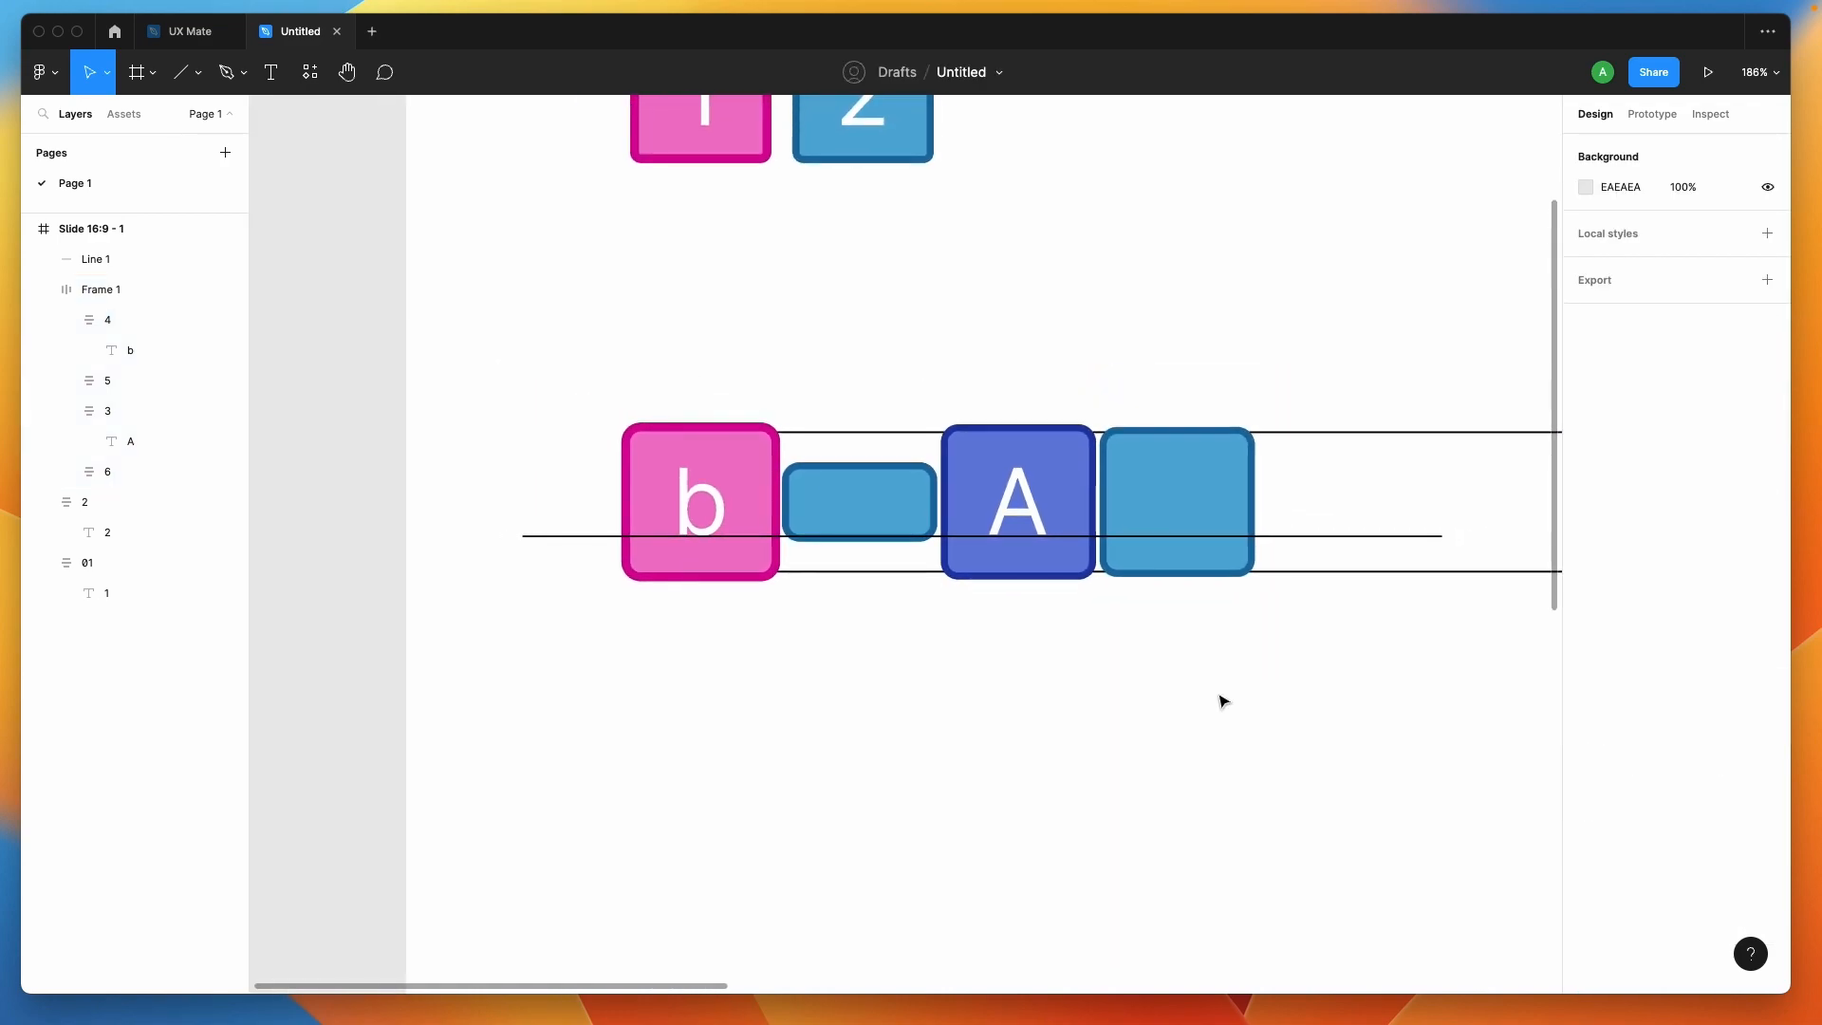
Delete the two empty blue tiles, followed by the remaining tile row frame and the line across it
left_click(893, 530)
left_click(1181, 497, "shift")
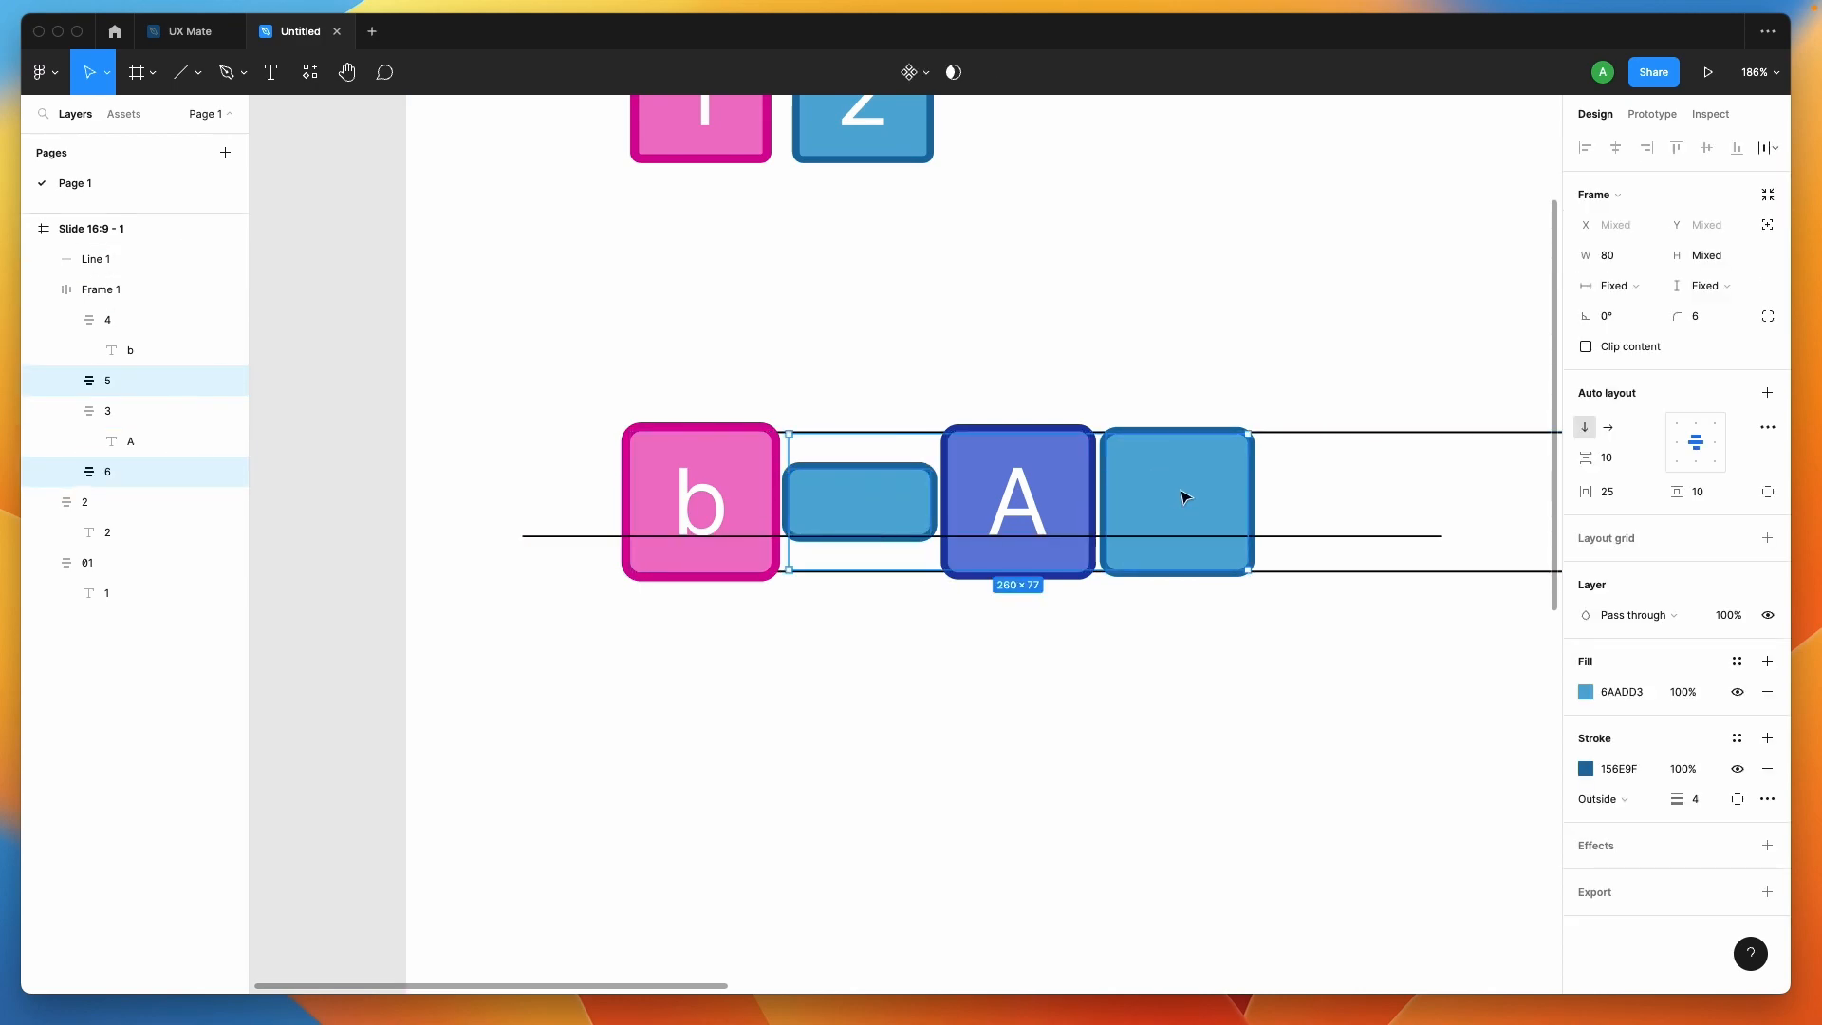
key("Delete")
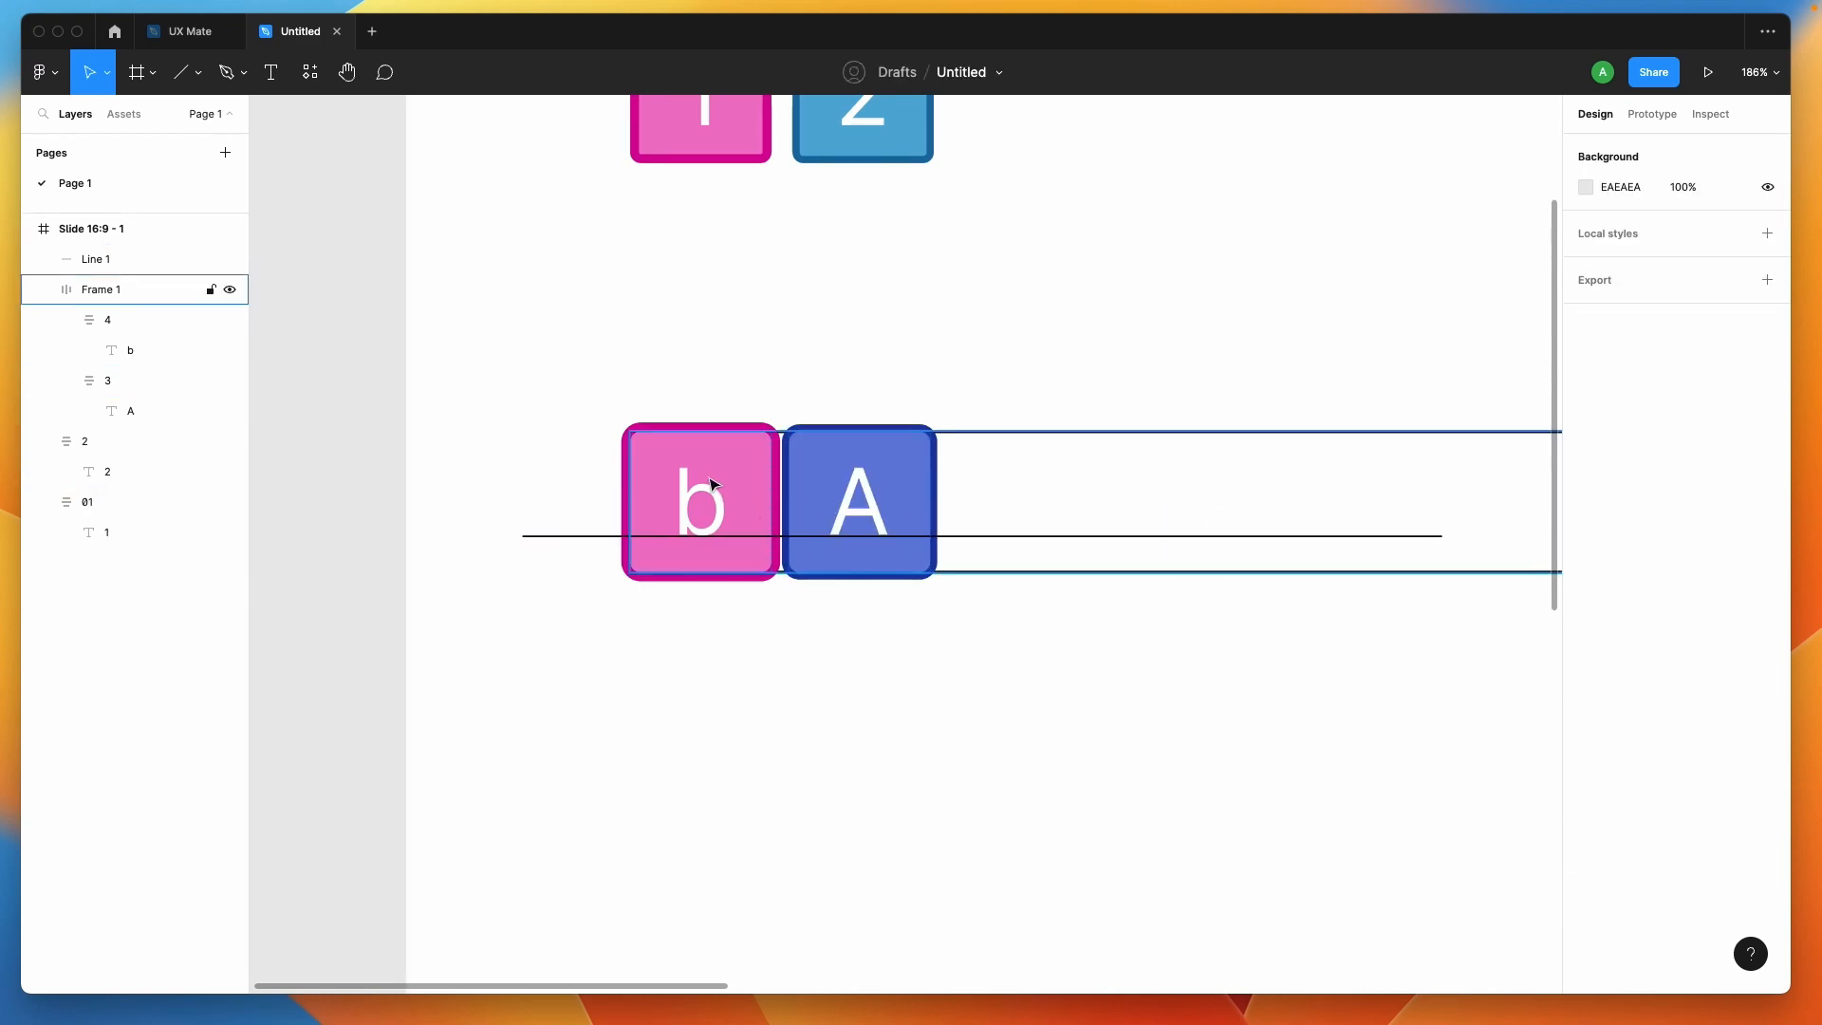
left_click_drag(534, 368, 899, 622)
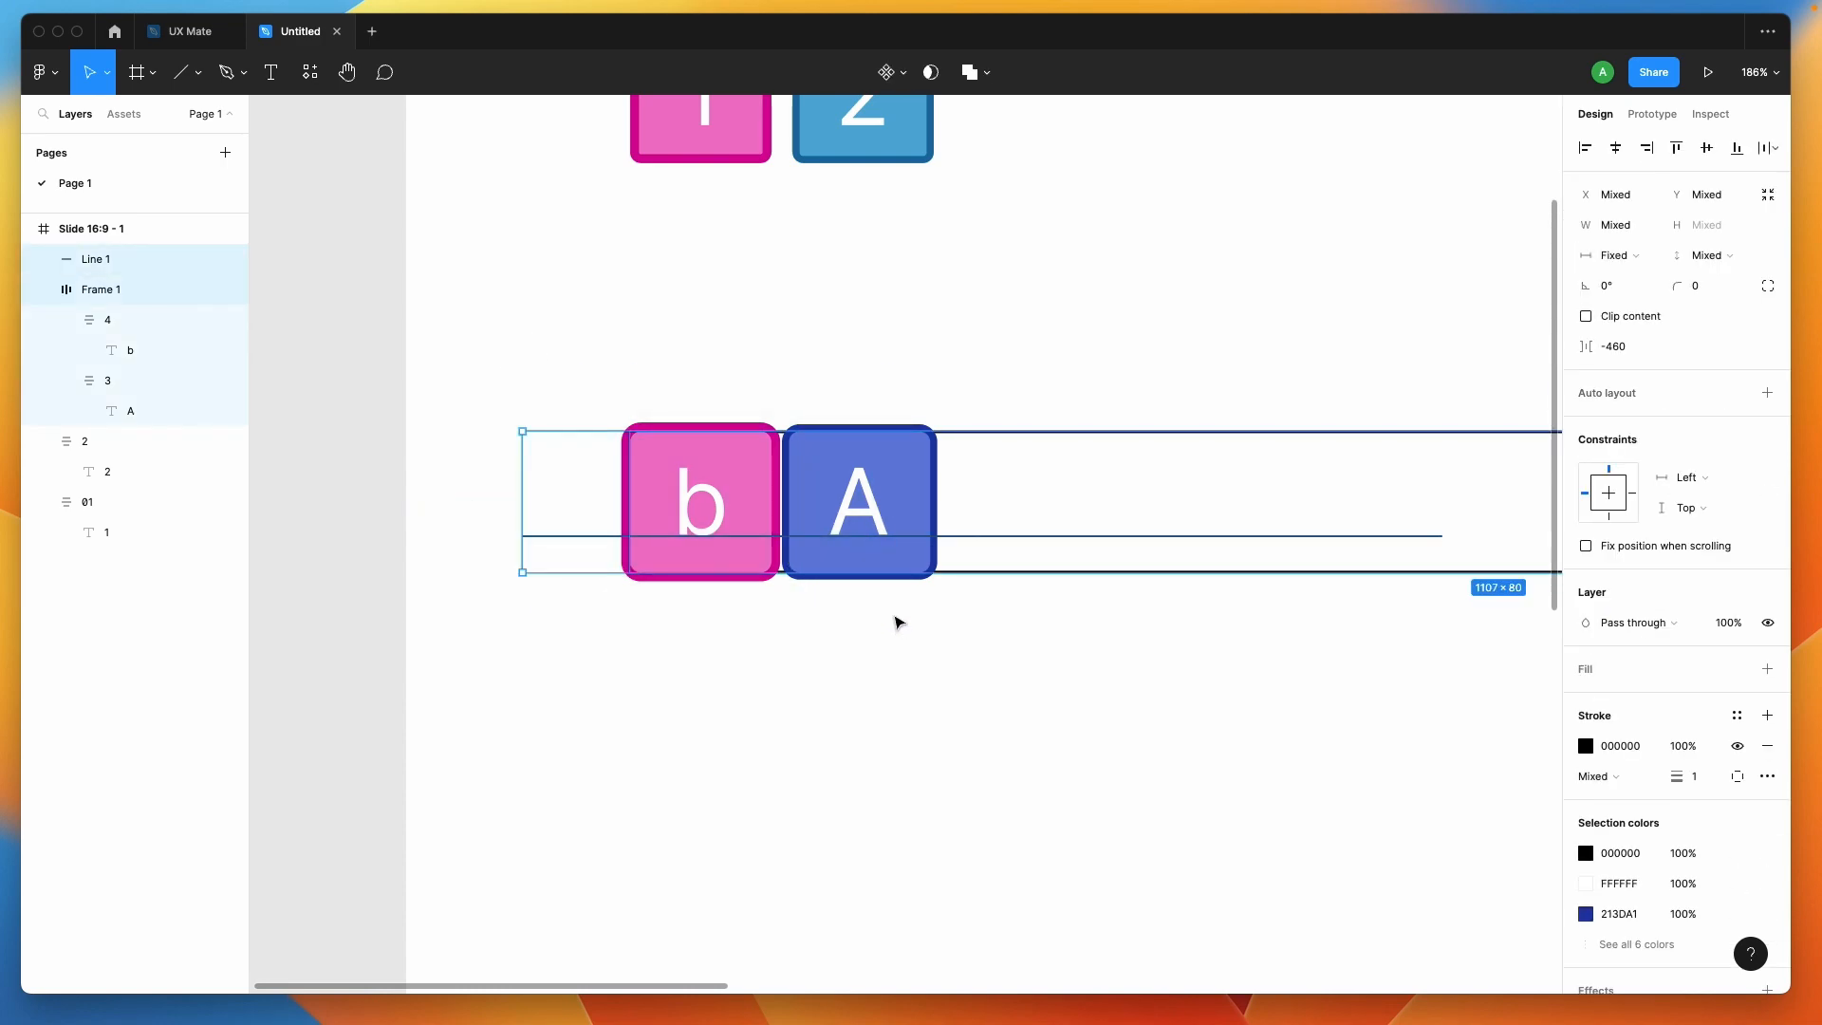
key("Delete")
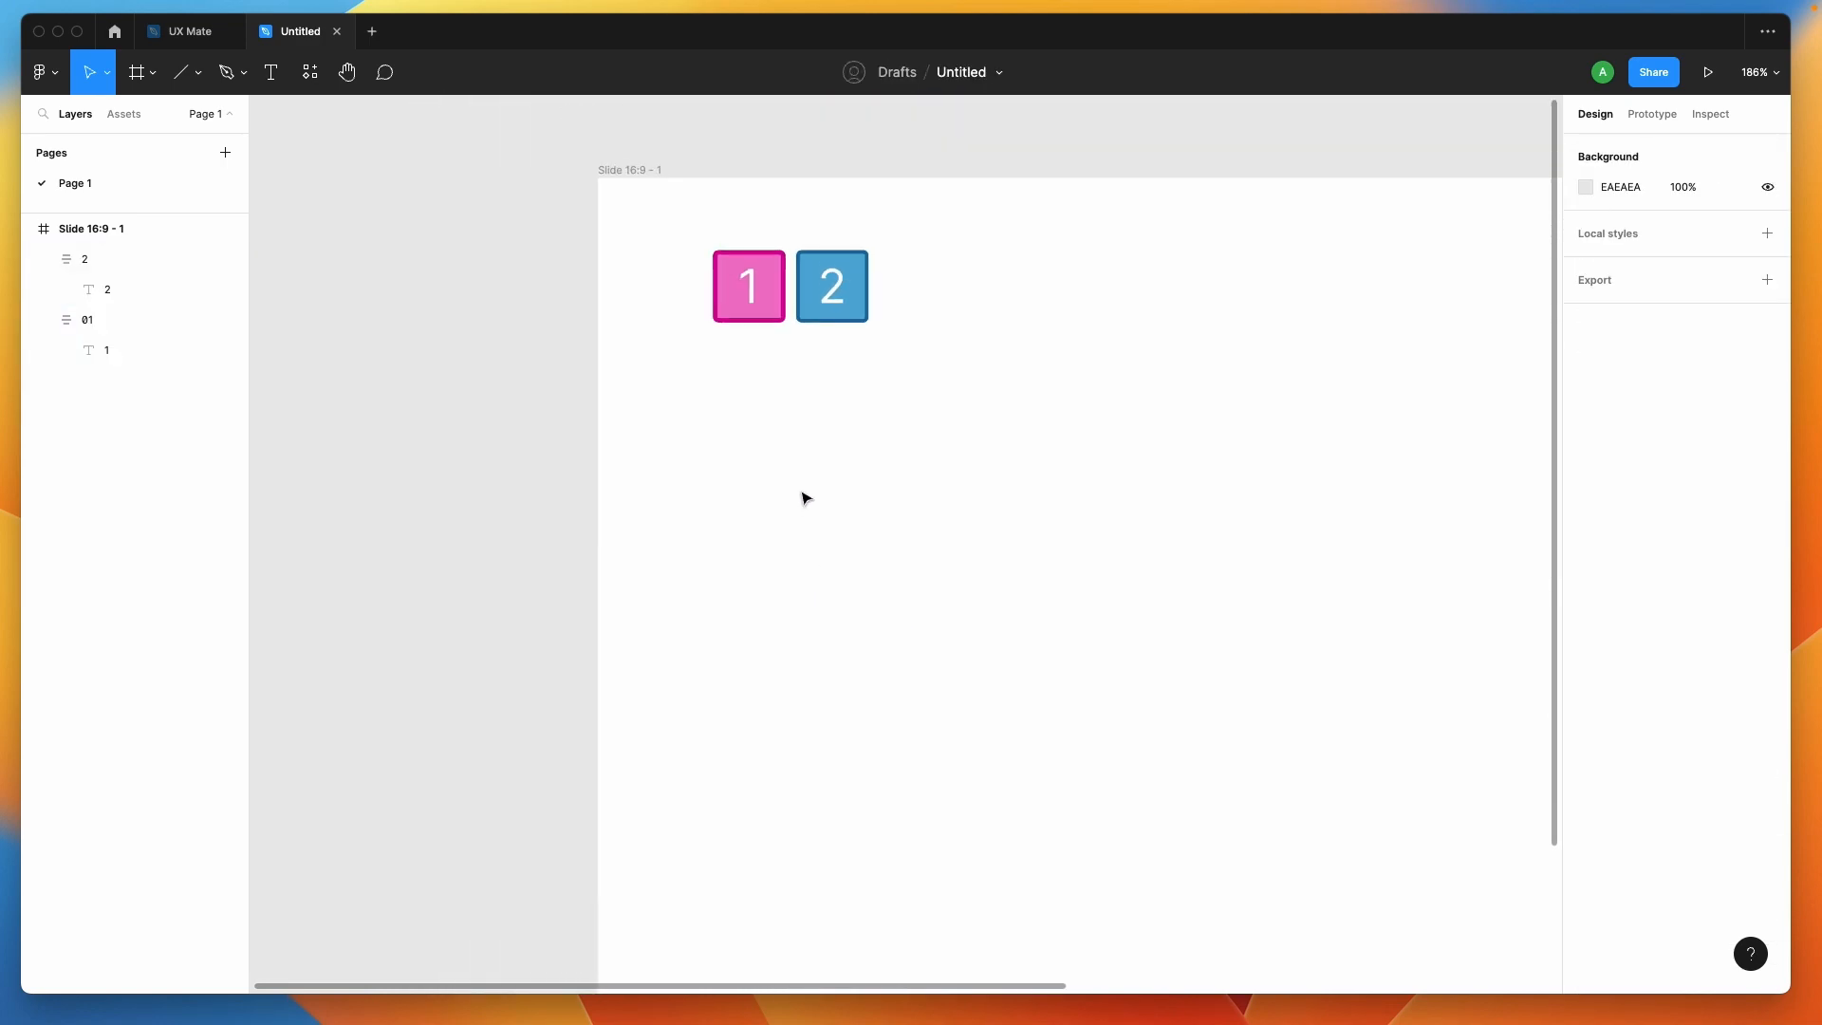
Duplicate blue tile 2 with the copy at about X 319 on the same row, and change the copy's number to 3
scroll(838, 590, "down", 5)
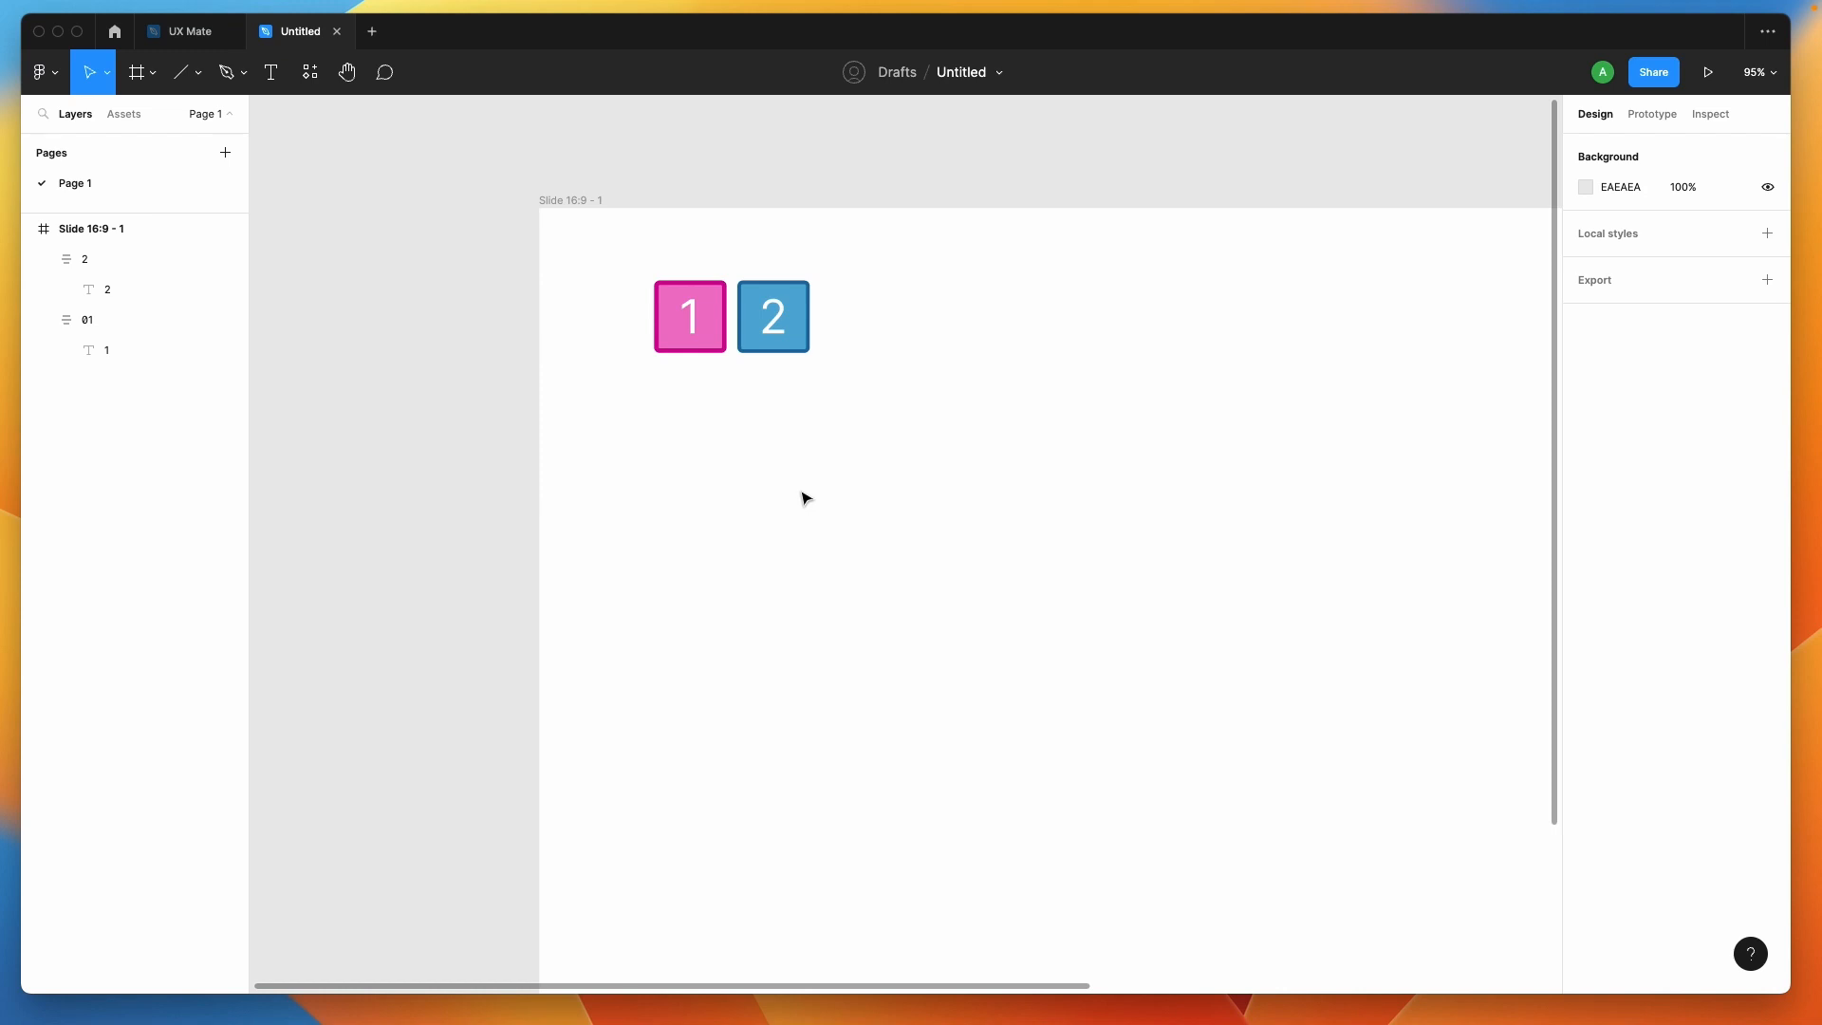
left_click(762, 336)
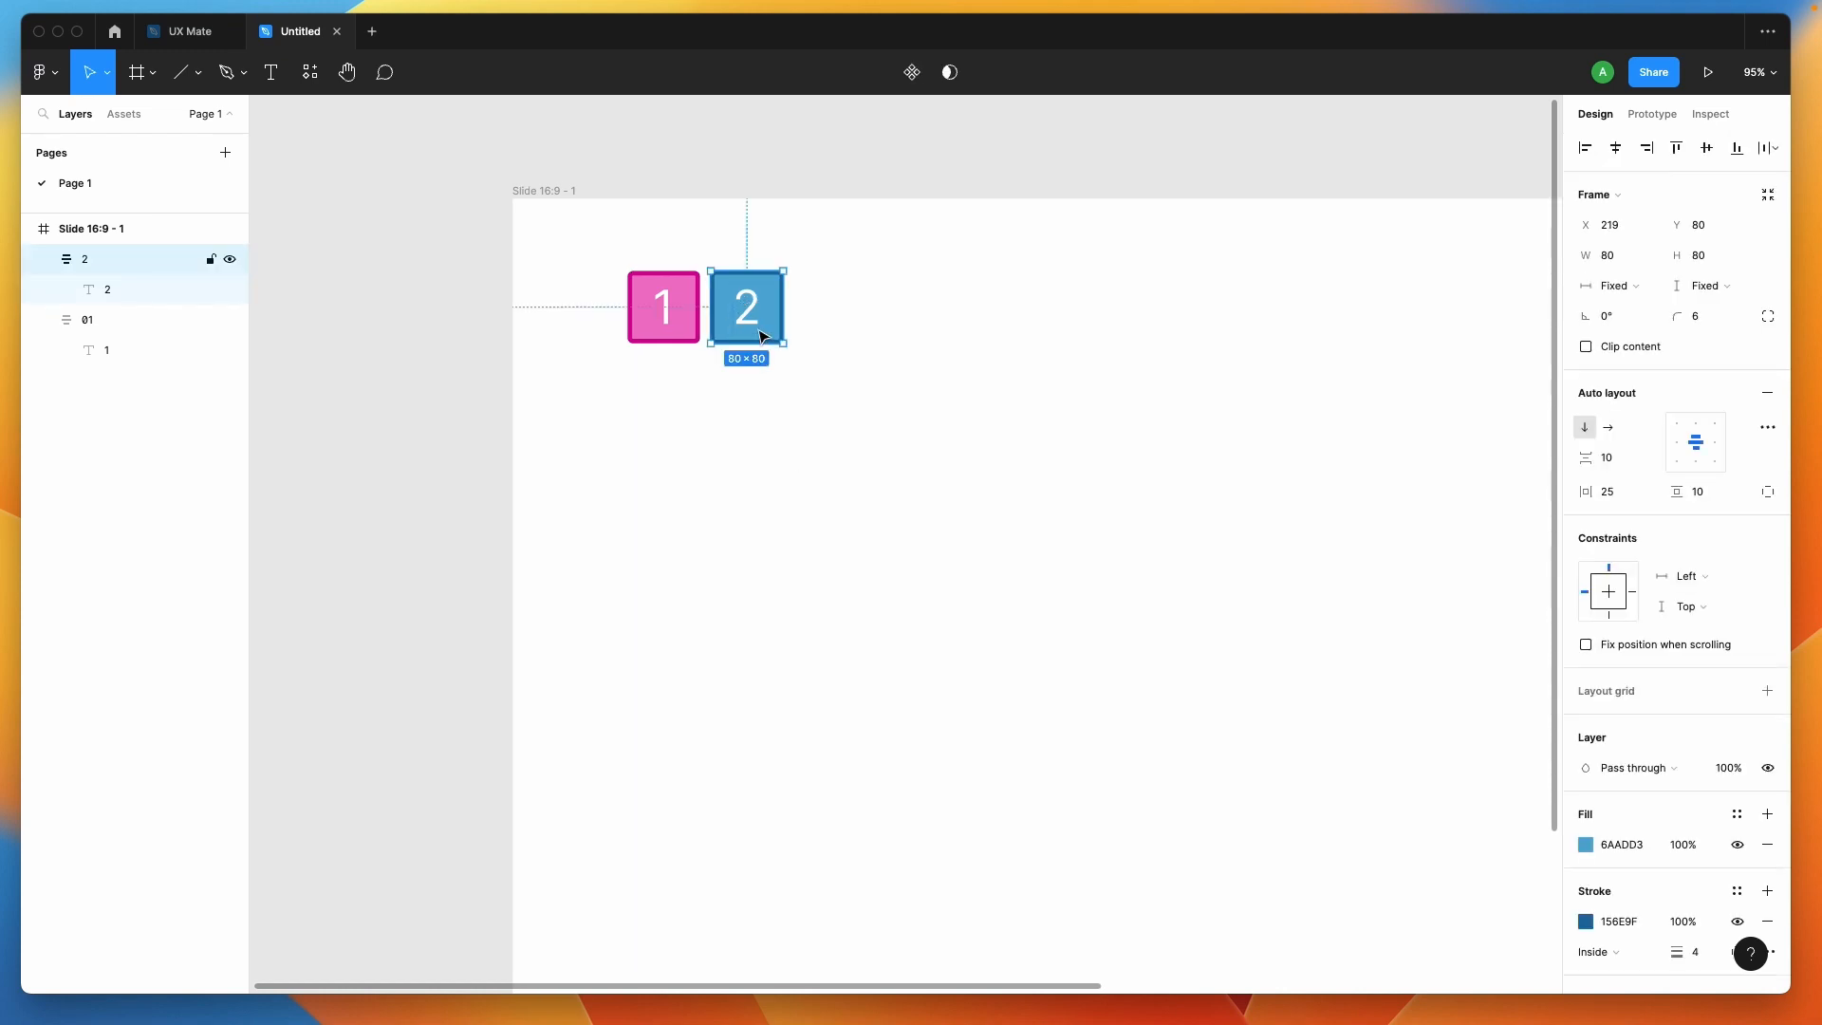
left_click_drag(743, 334, 832, 323)
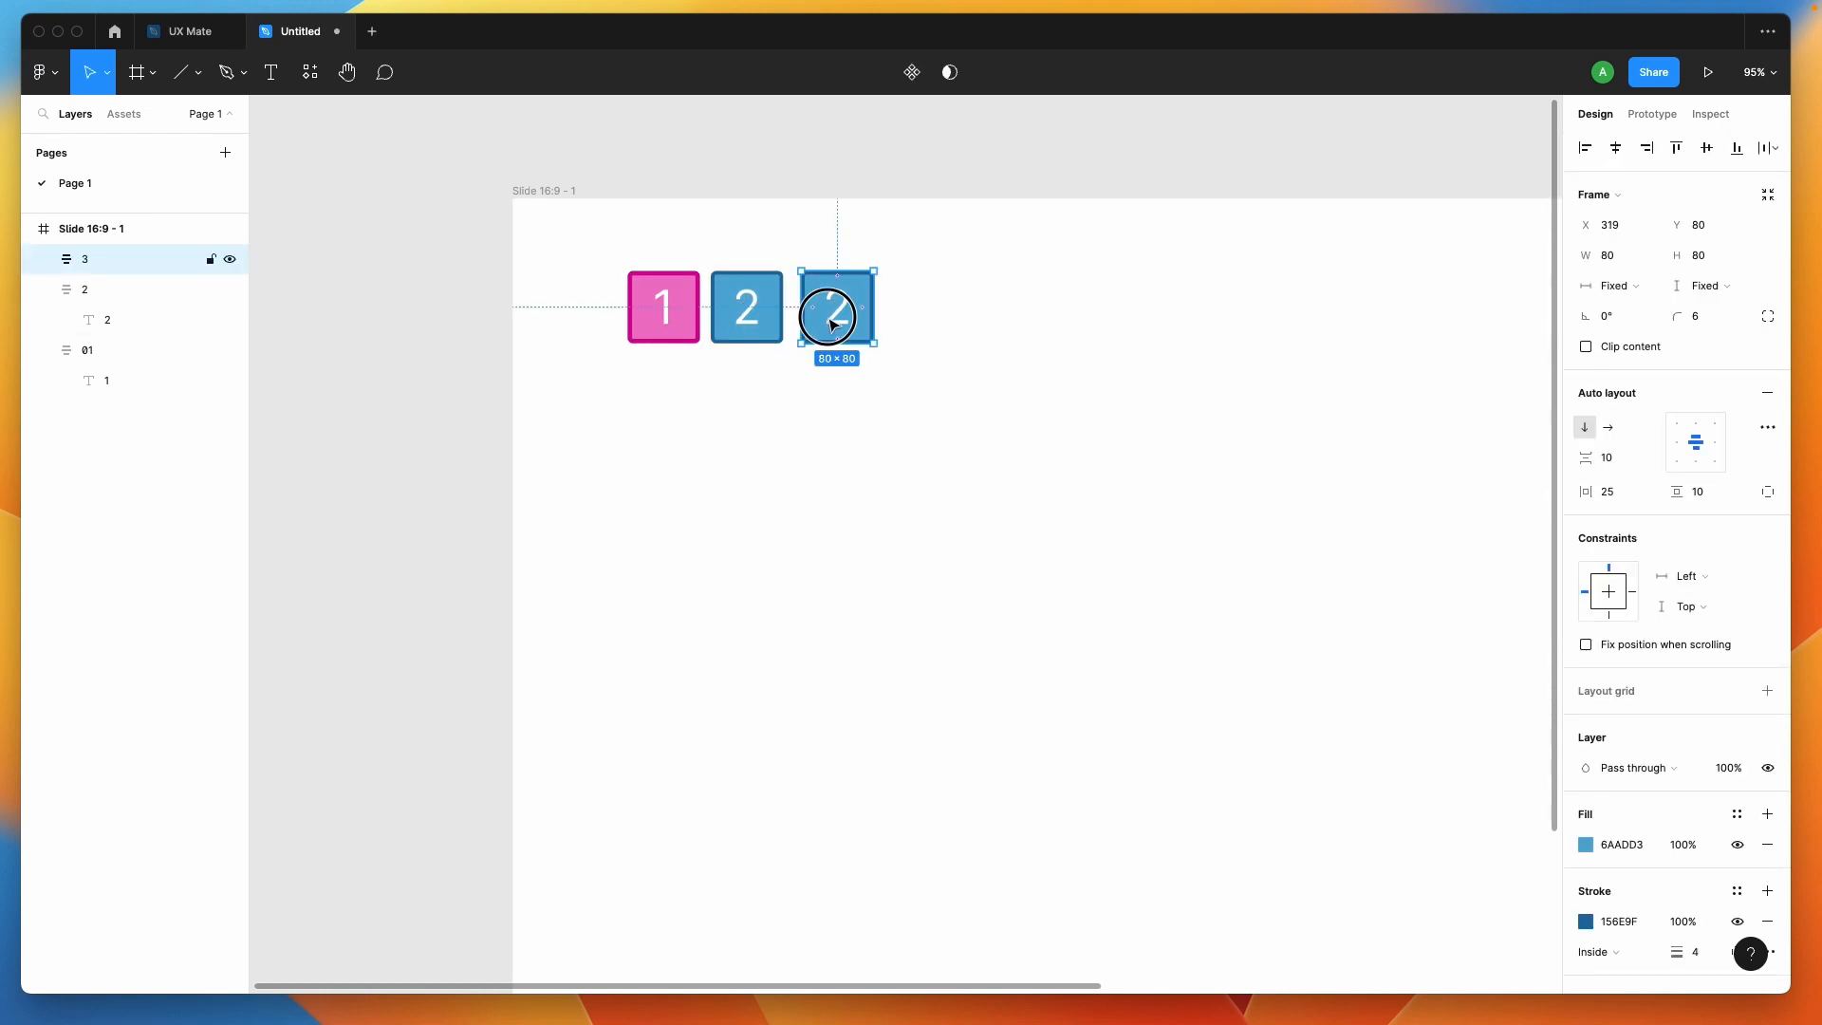
double_click(832, 325)
type("3")
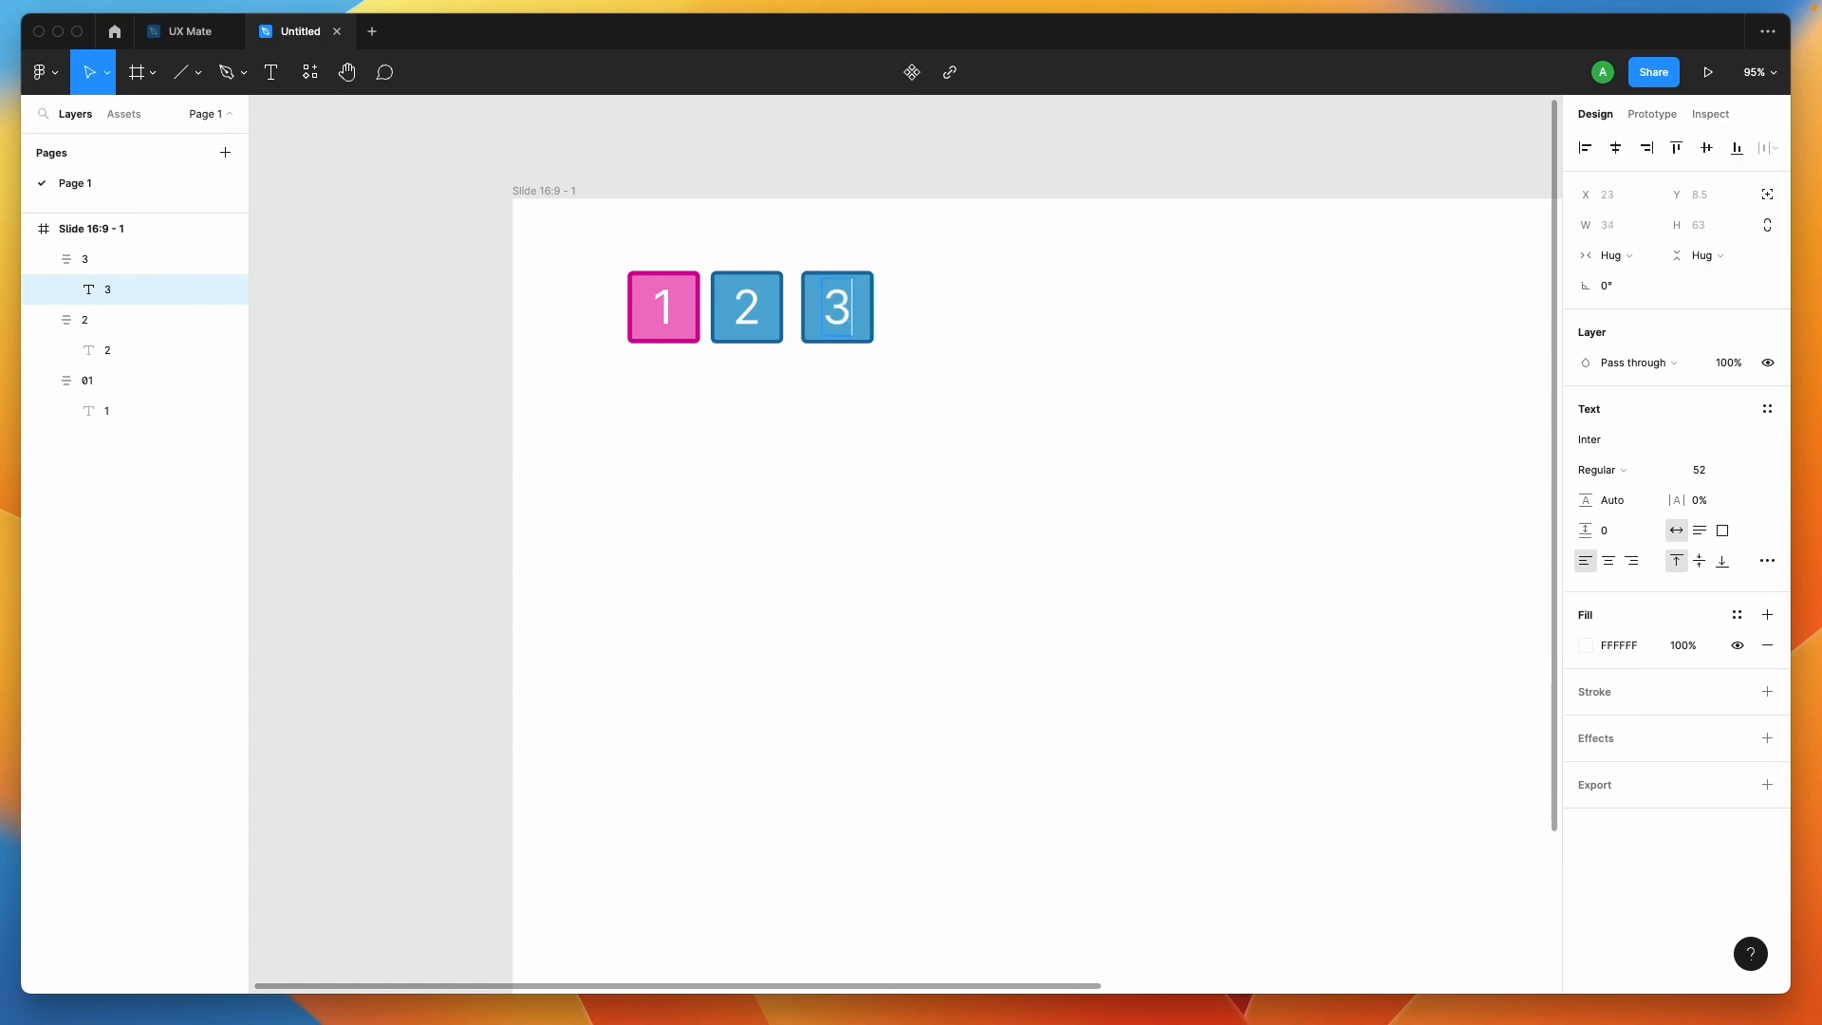
left_click(875, 474)
scroll(875, 474, "right", 1)
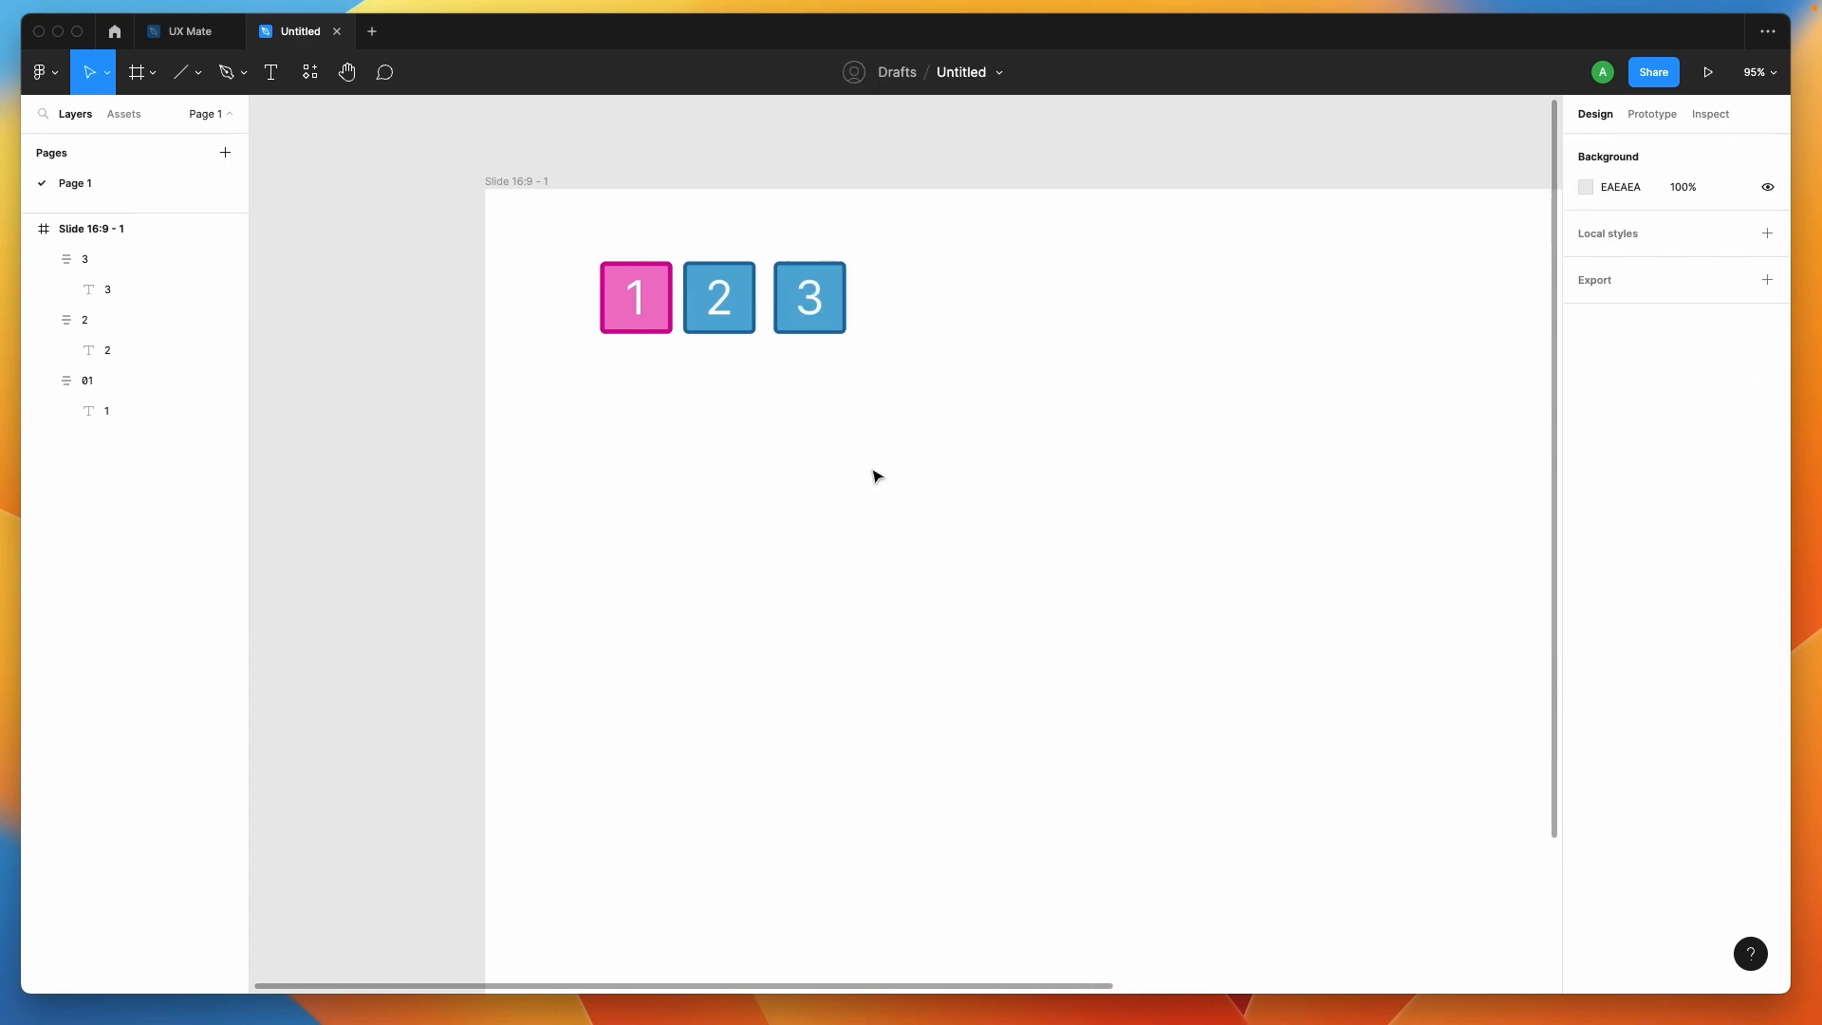
Switch the pink tile 1 to individual padding and raise its left padding to 65
left_click_drag(522, 256, 1005, 357)
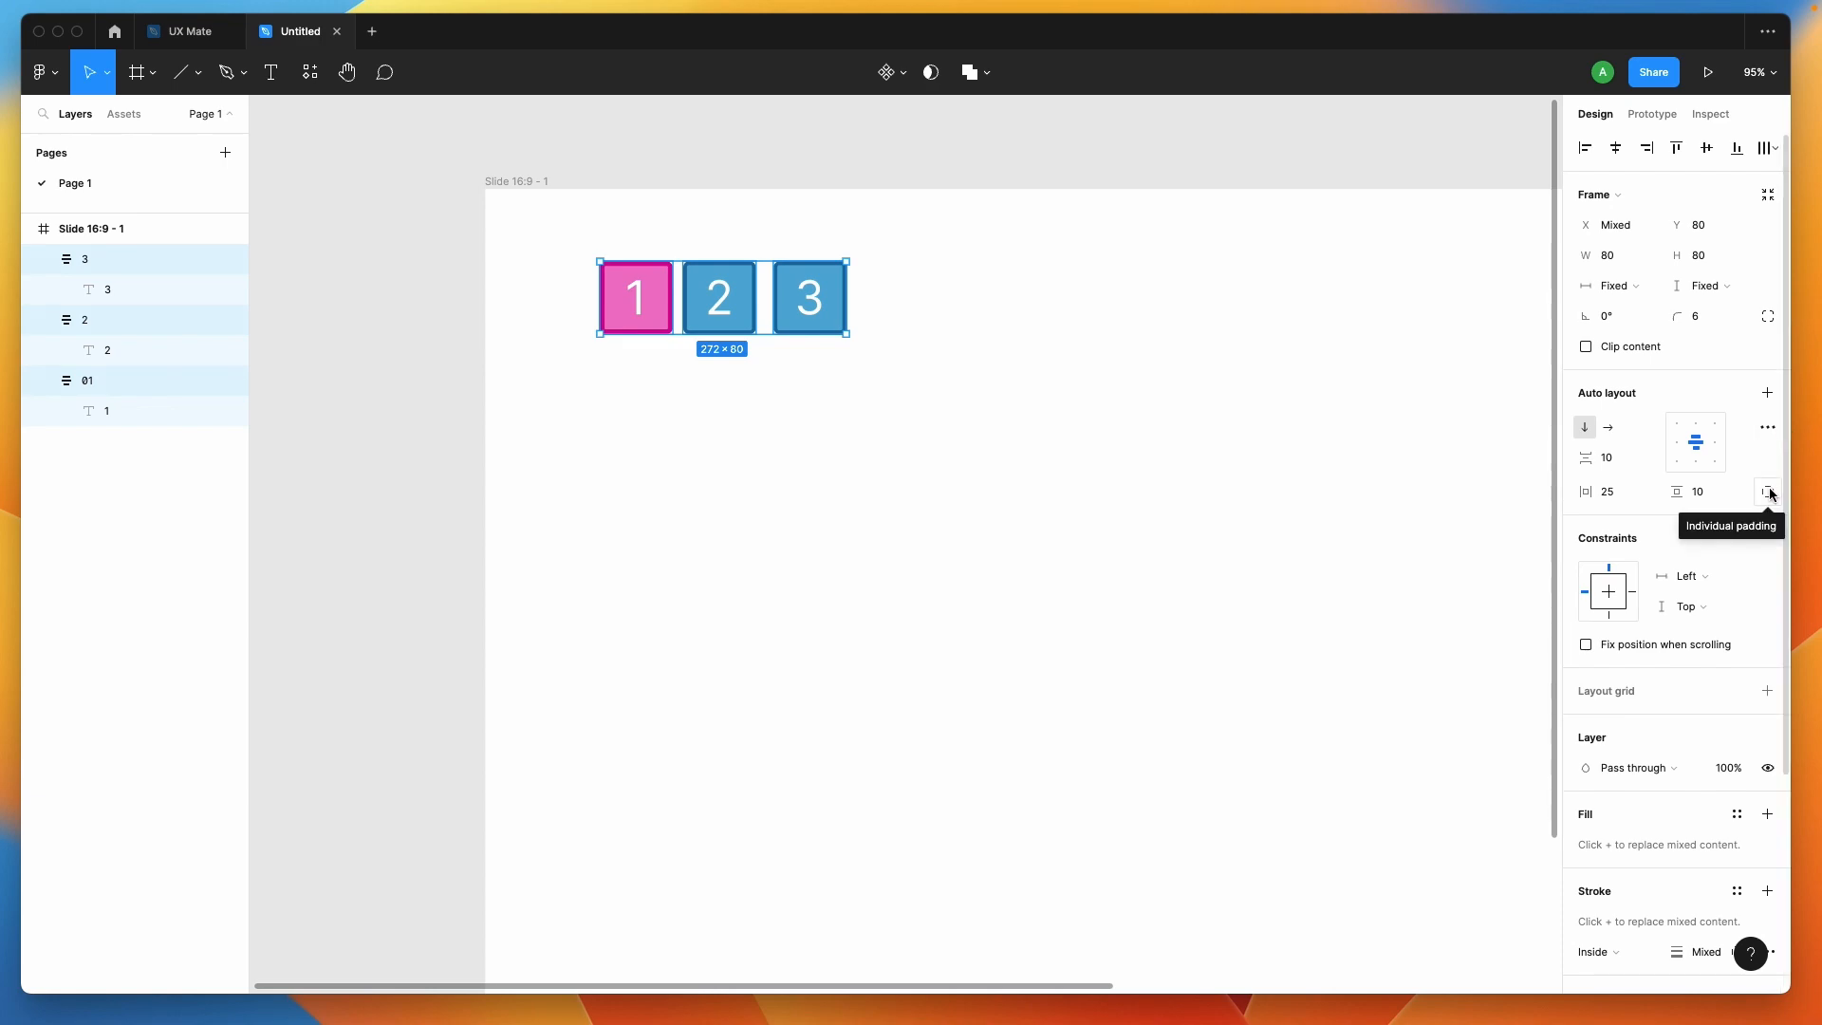
left_click(1123, 487)
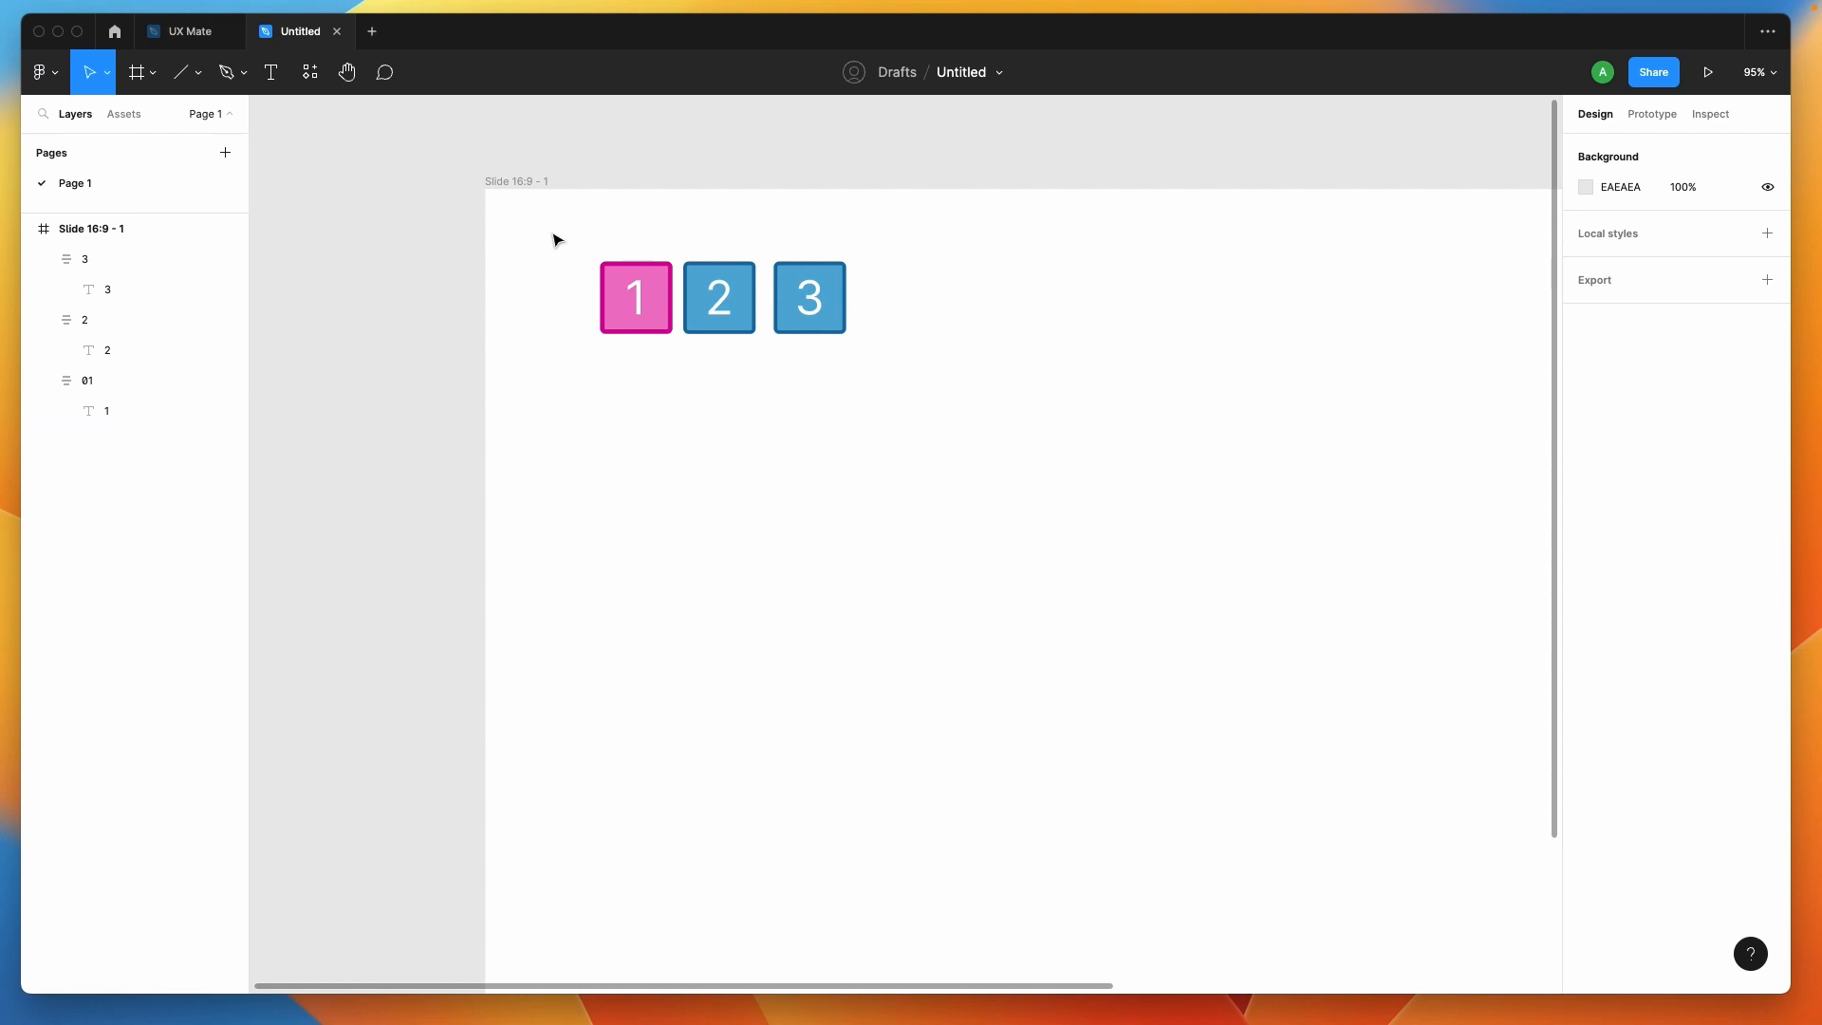
left_click(619, 297)
scroll(621, 297, "up", 5)
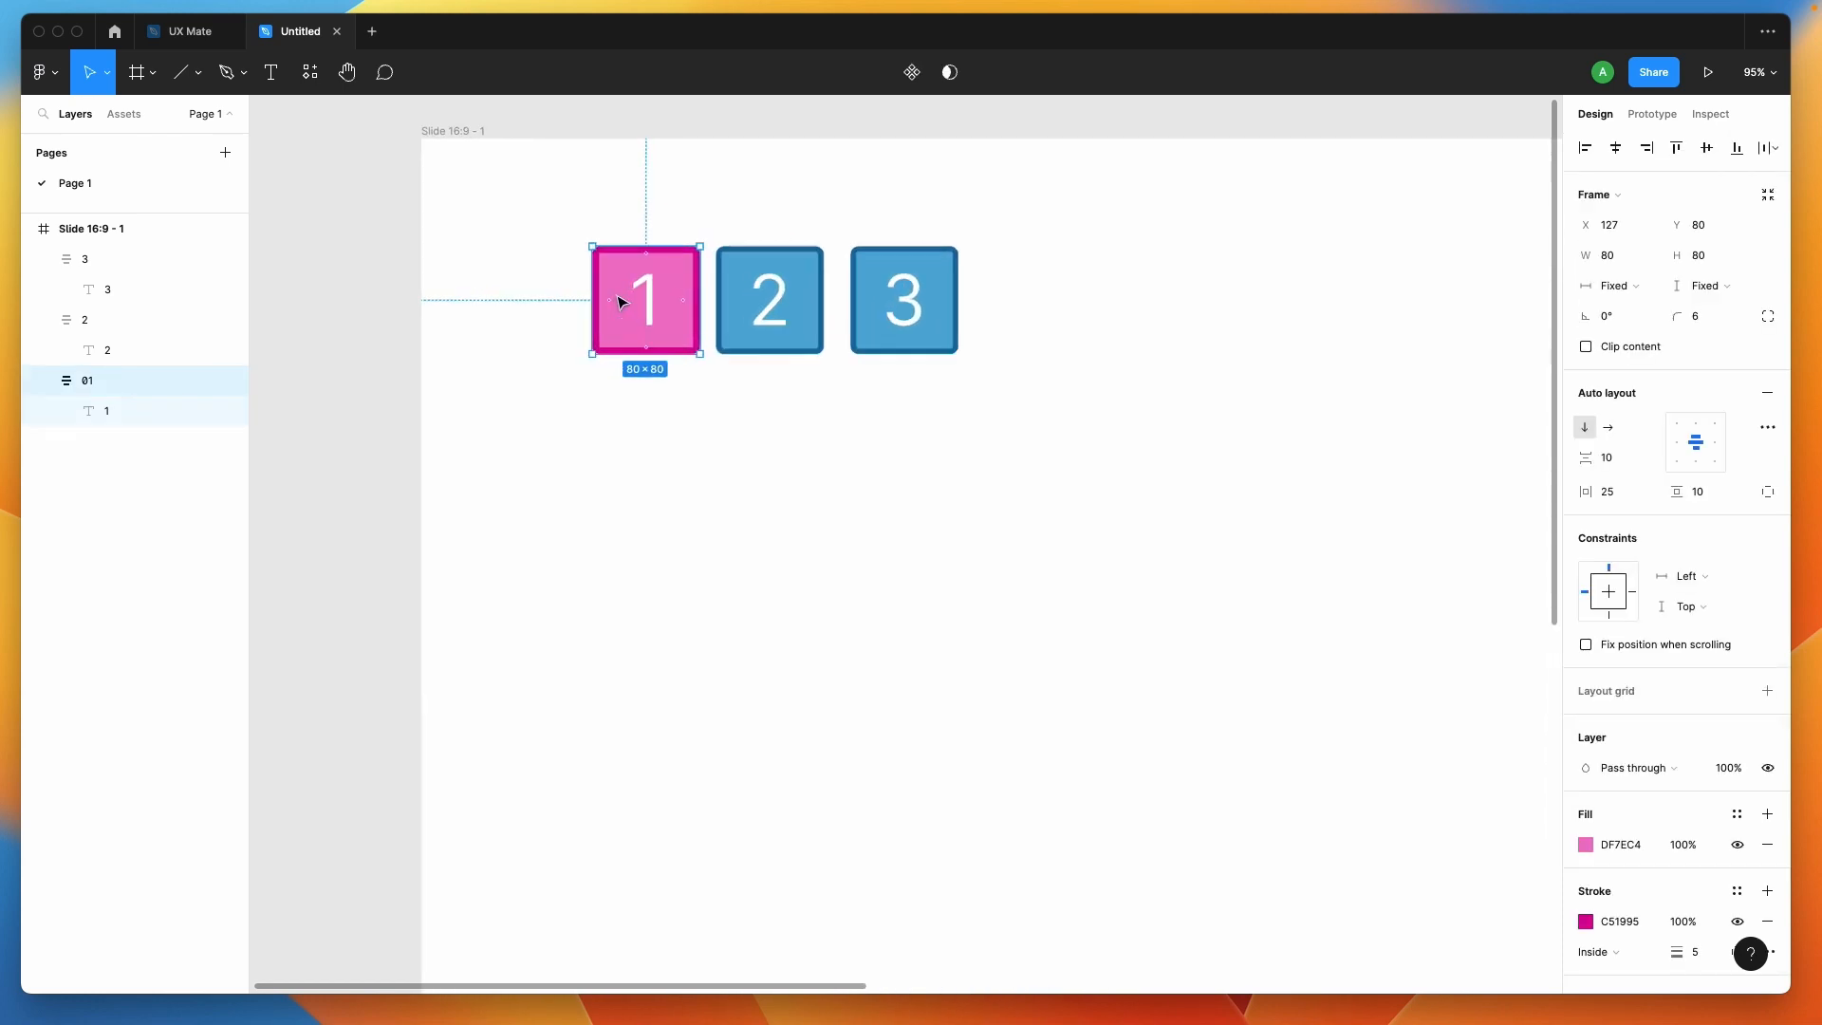
left_click(1767, 496)
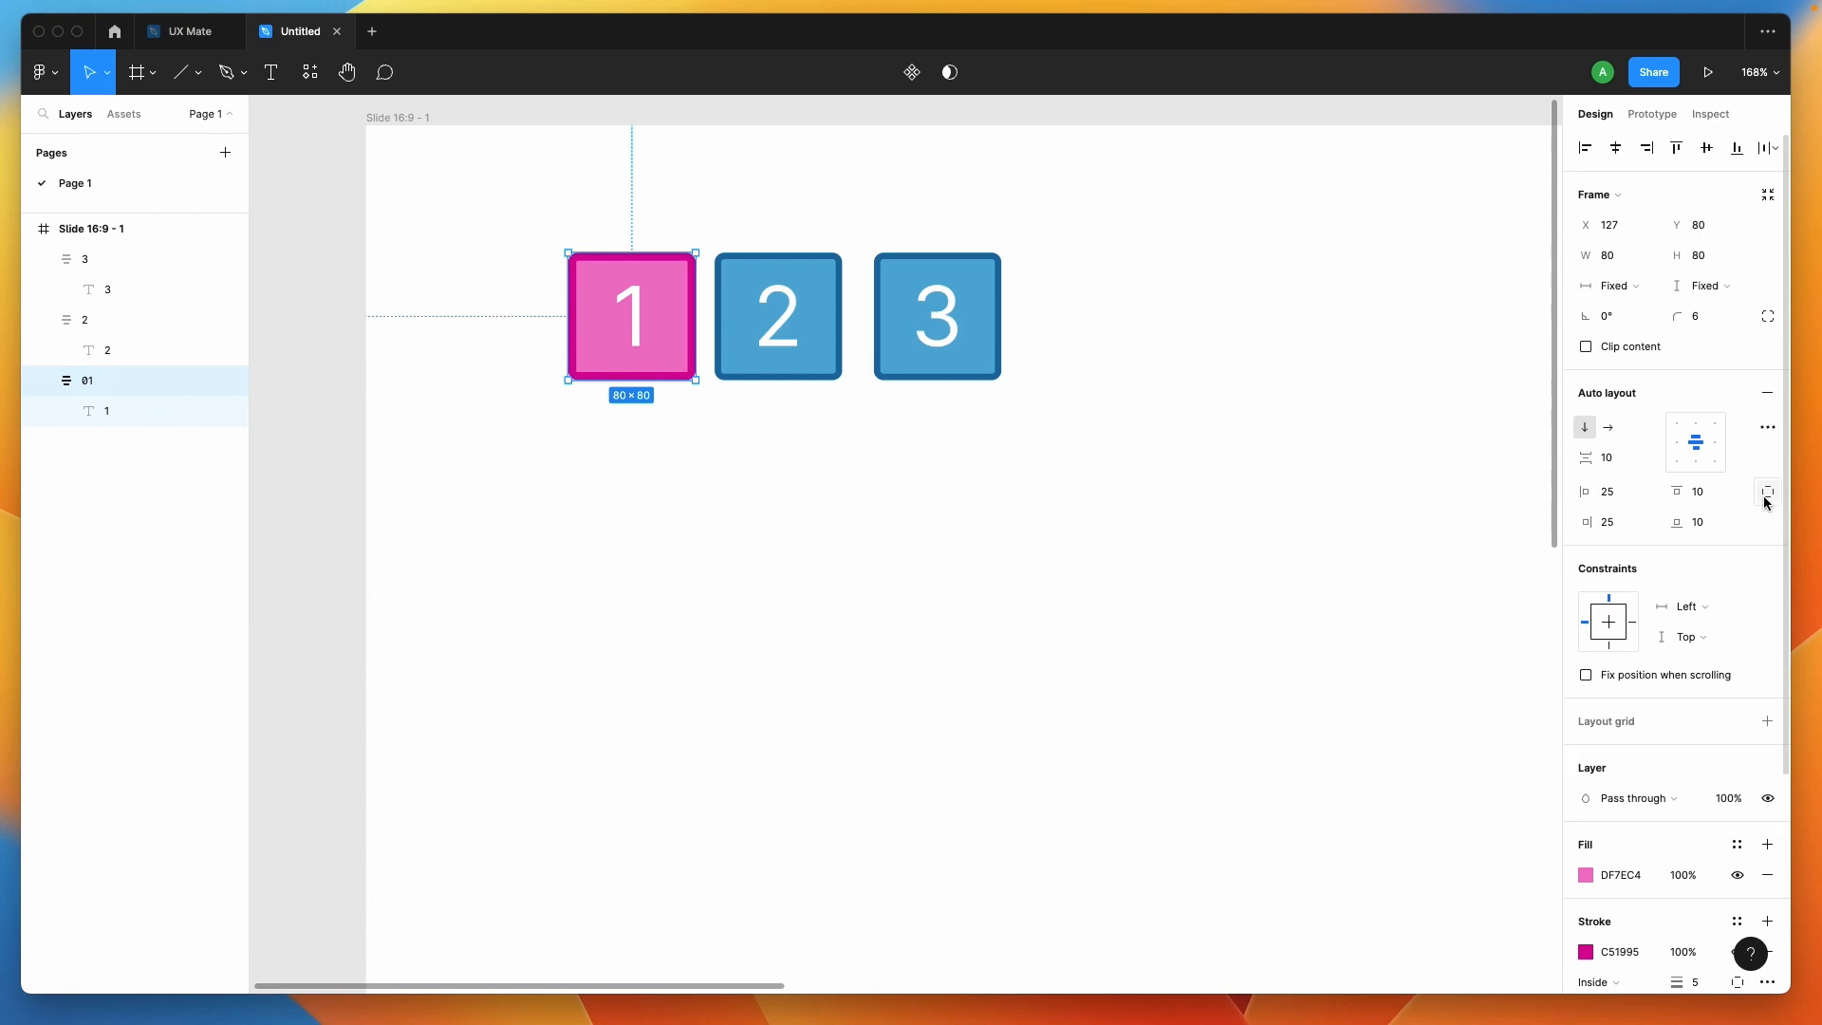
left_click(1625, 500)
key("shift+Up")
key("shift+Up")
key("shift+Up")
key("shift+Up")
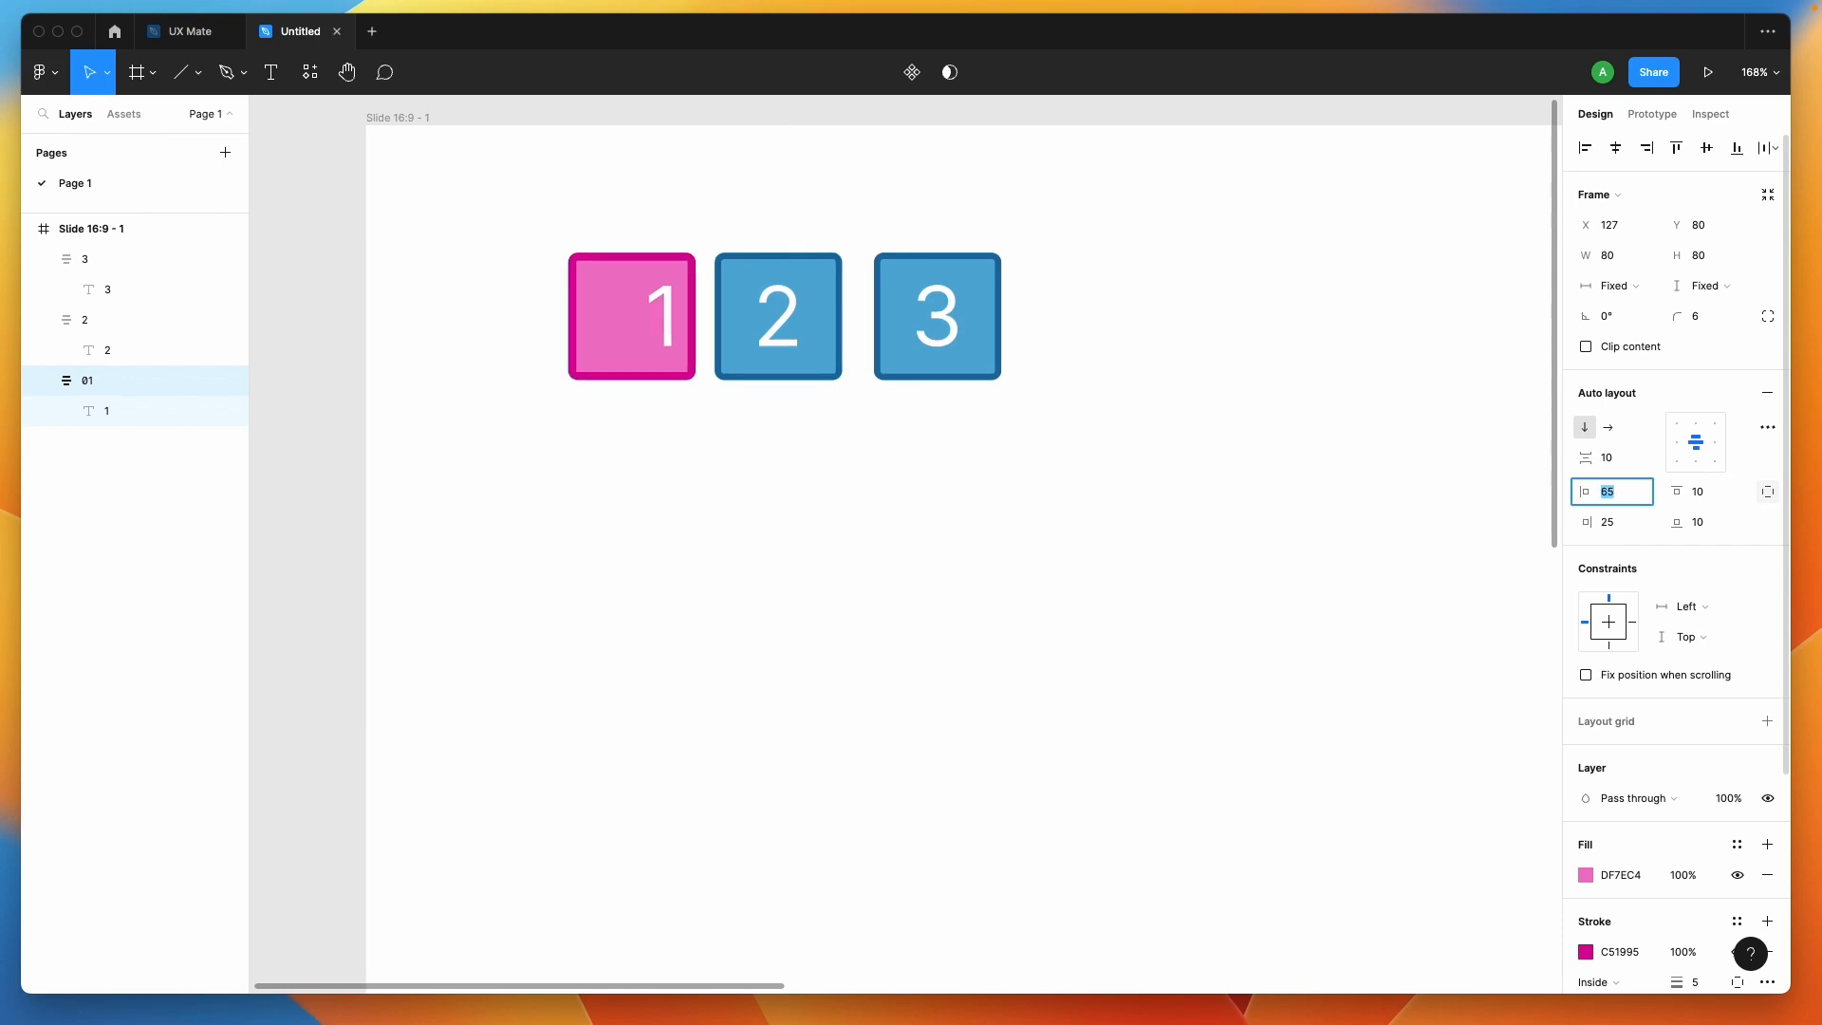
left_click(952, 344)
Return the pink tile 1 to combined padding values and open its horizontal padding for editing
left_click(662, 319)
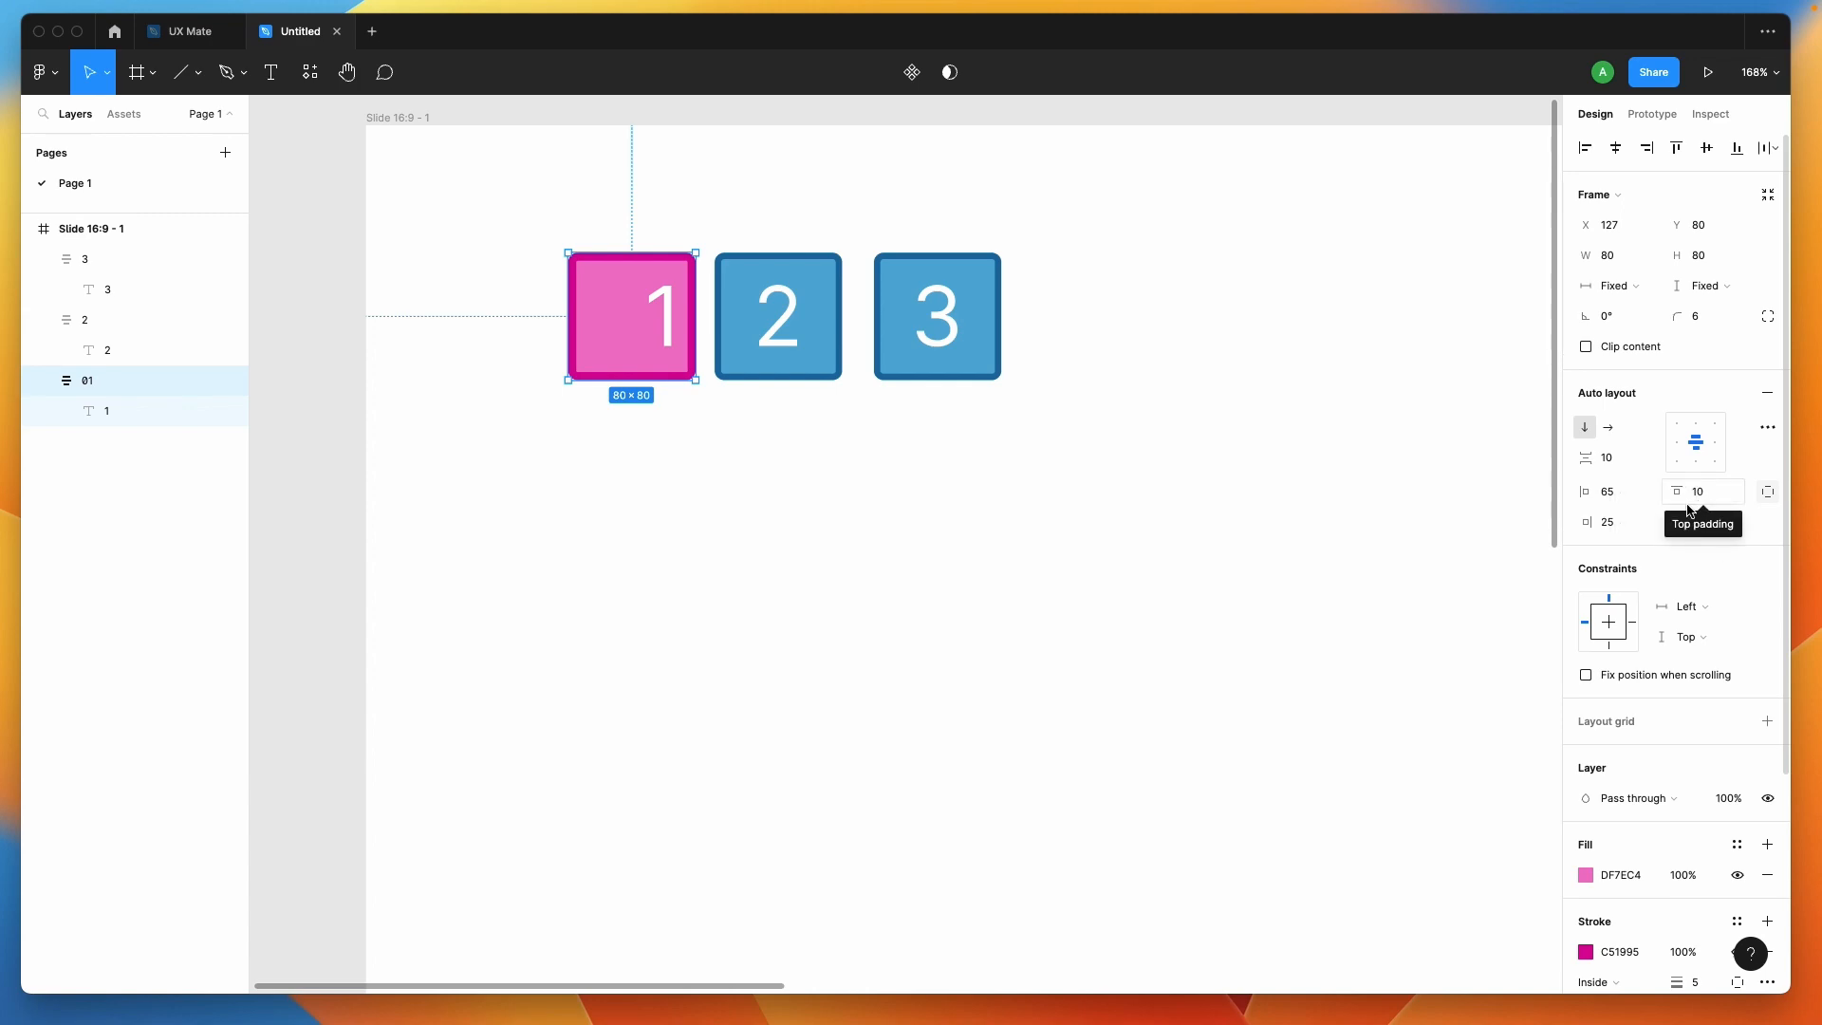
left_click(1767, 491)
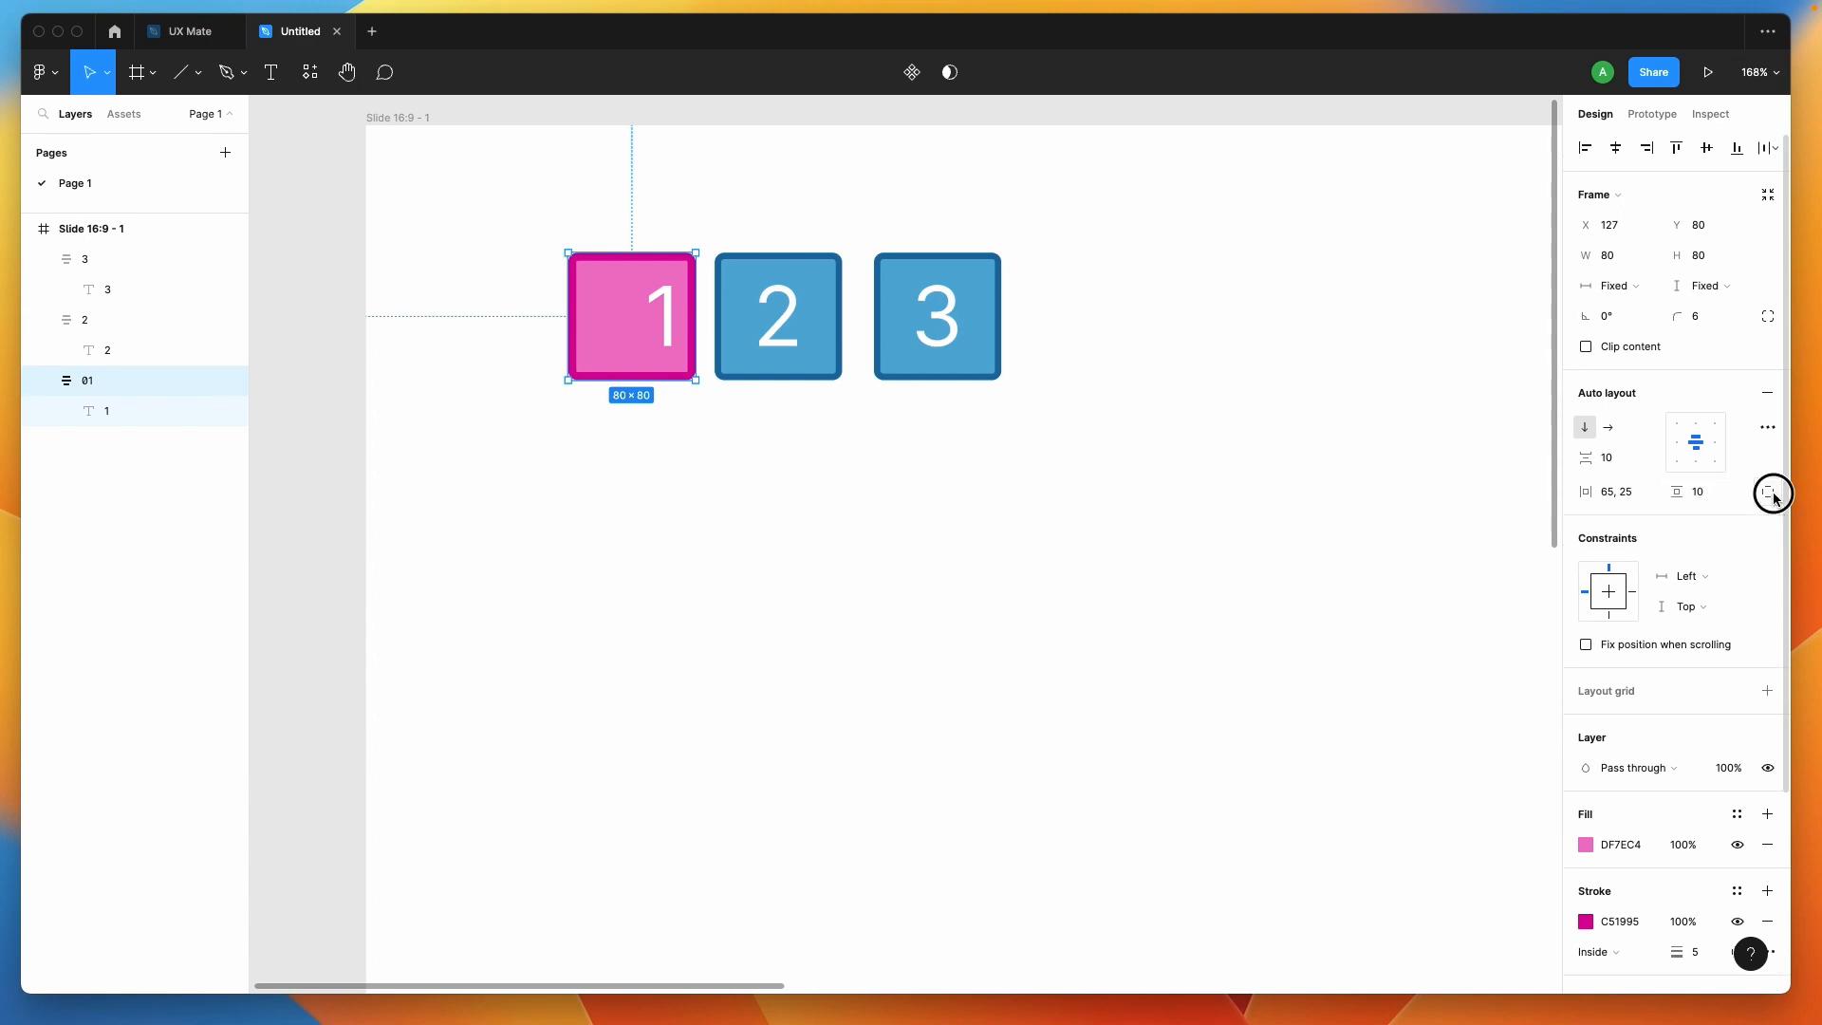
left_click(1638, 505)
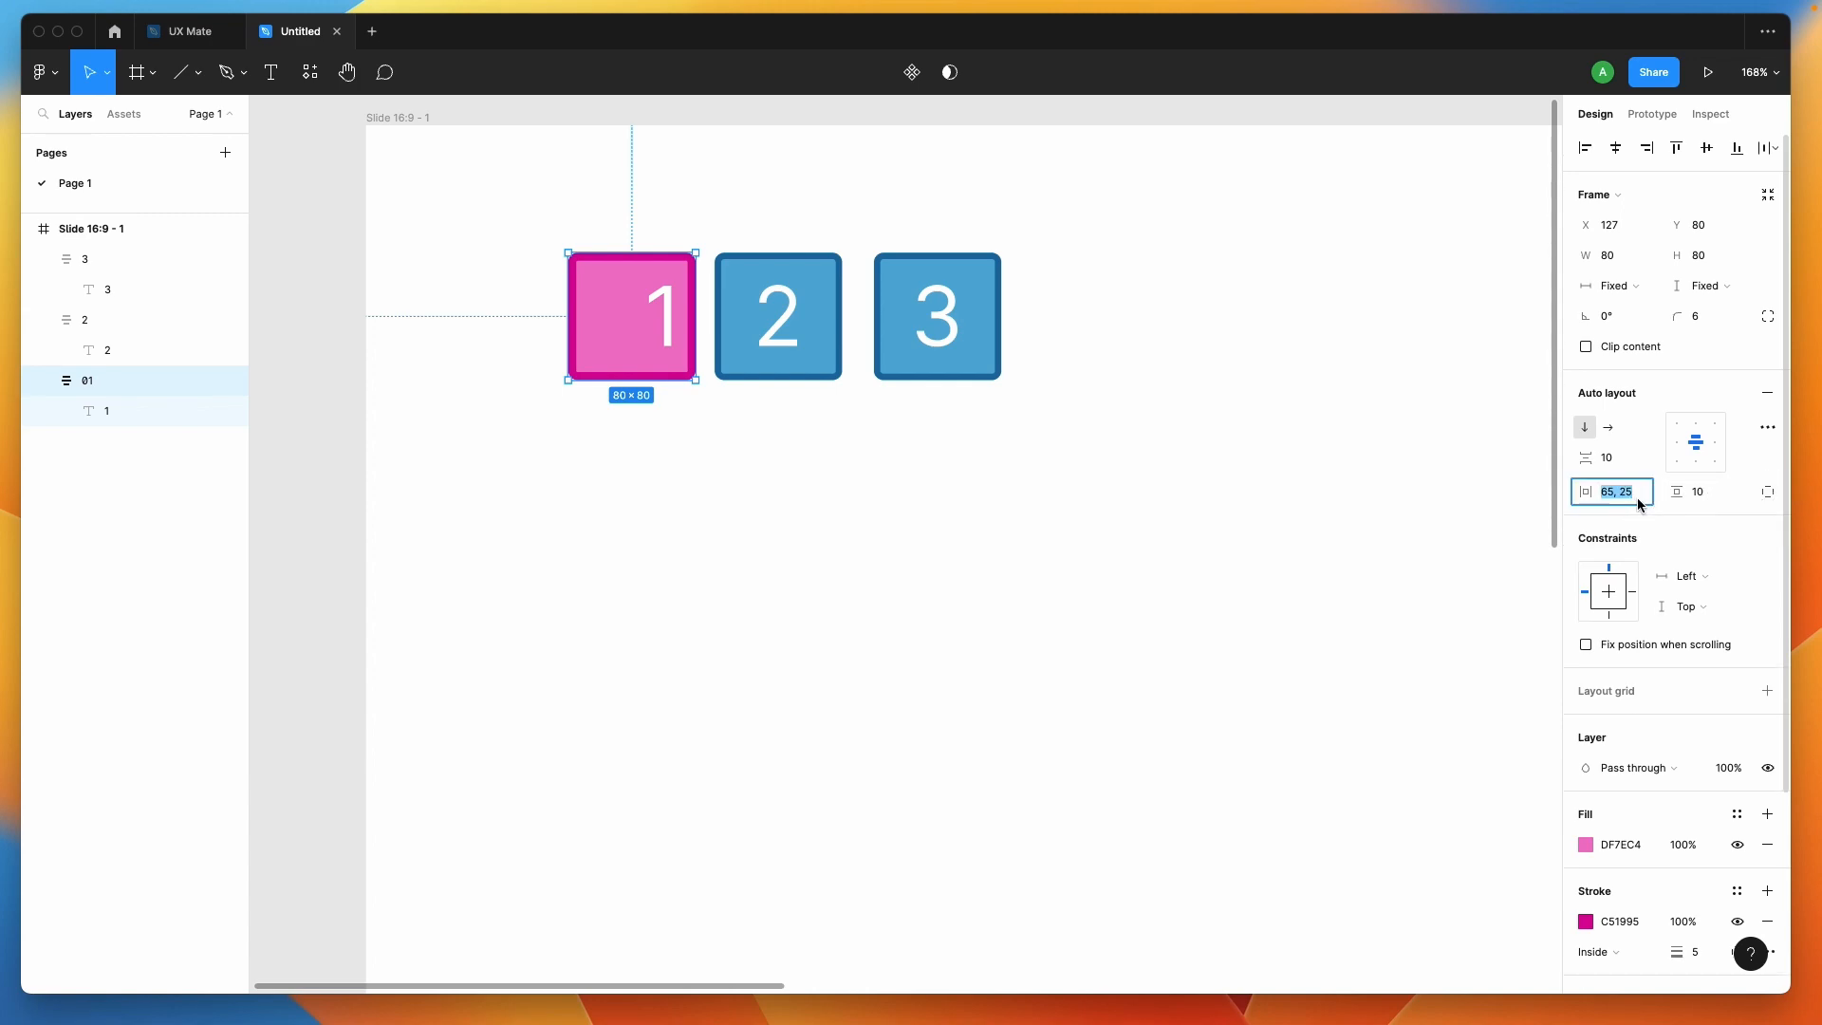